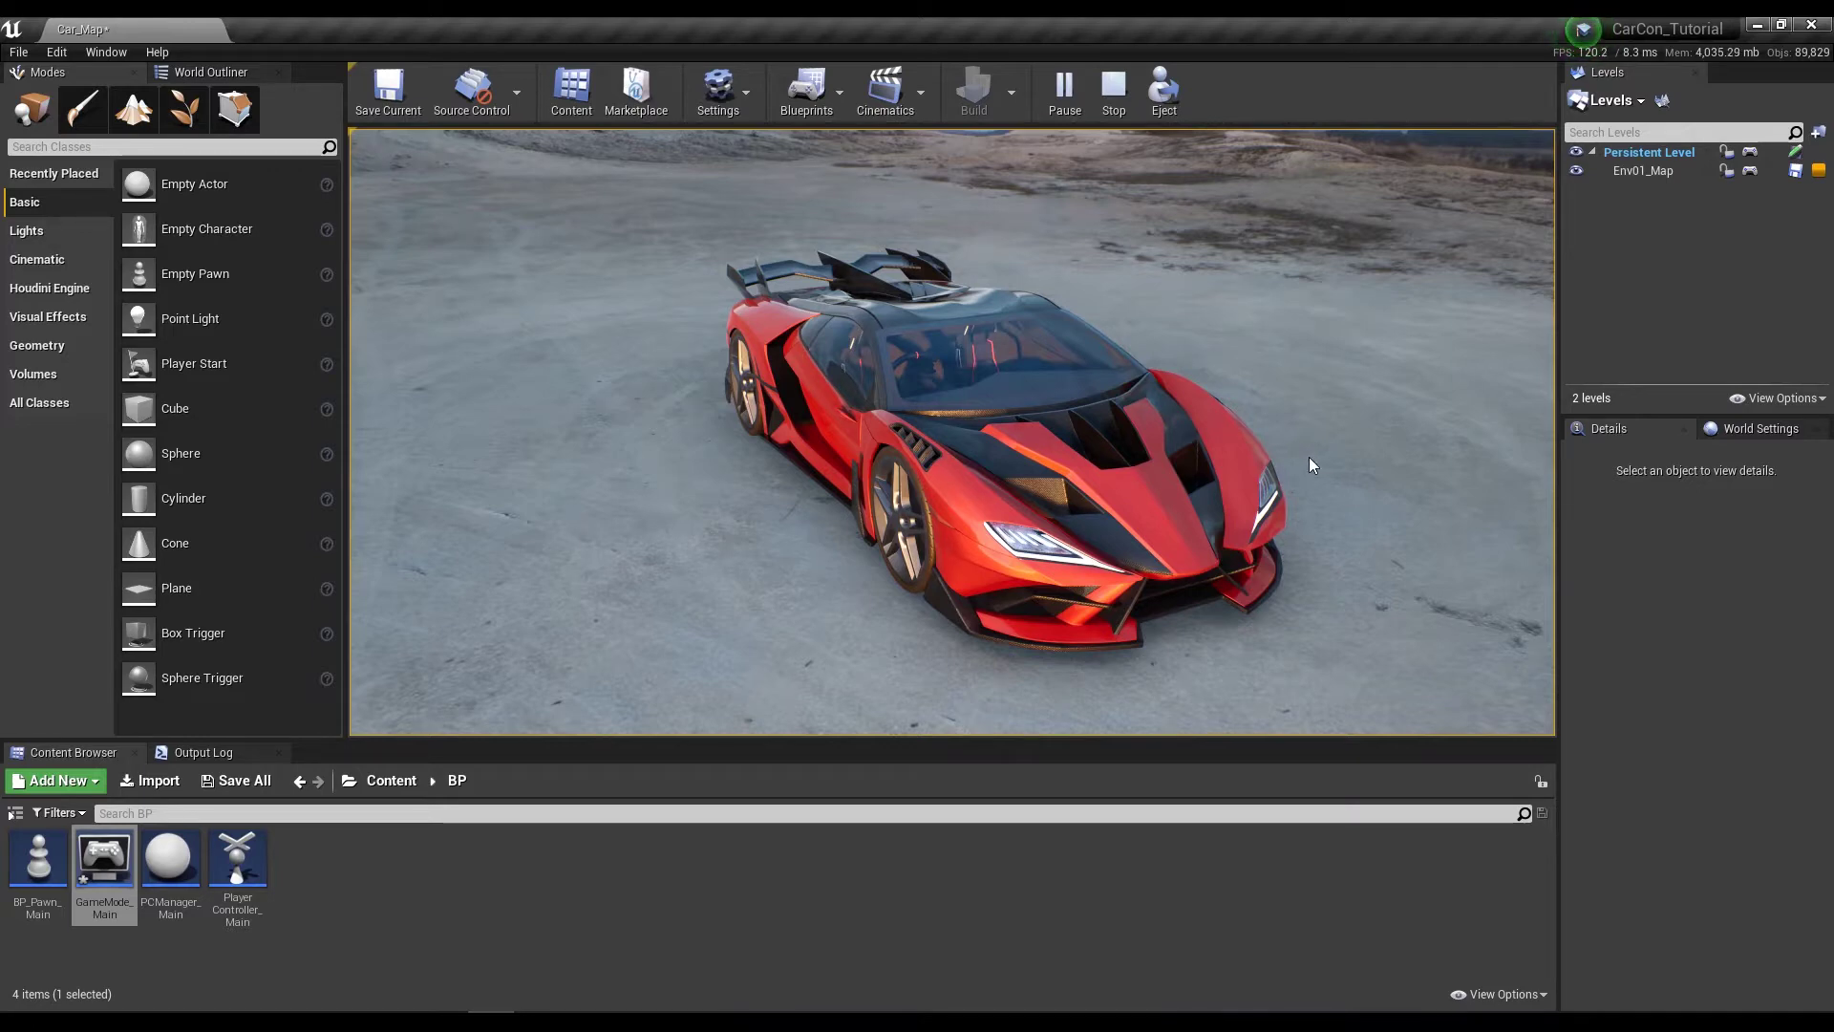
Orbit the play camera around the car: low behind, from above, then front three-quarter.
mouse_move(983, 490)
mouse_down()
mouse_move(913, 468)
mouse_move(1110, 511)
mouse_up()
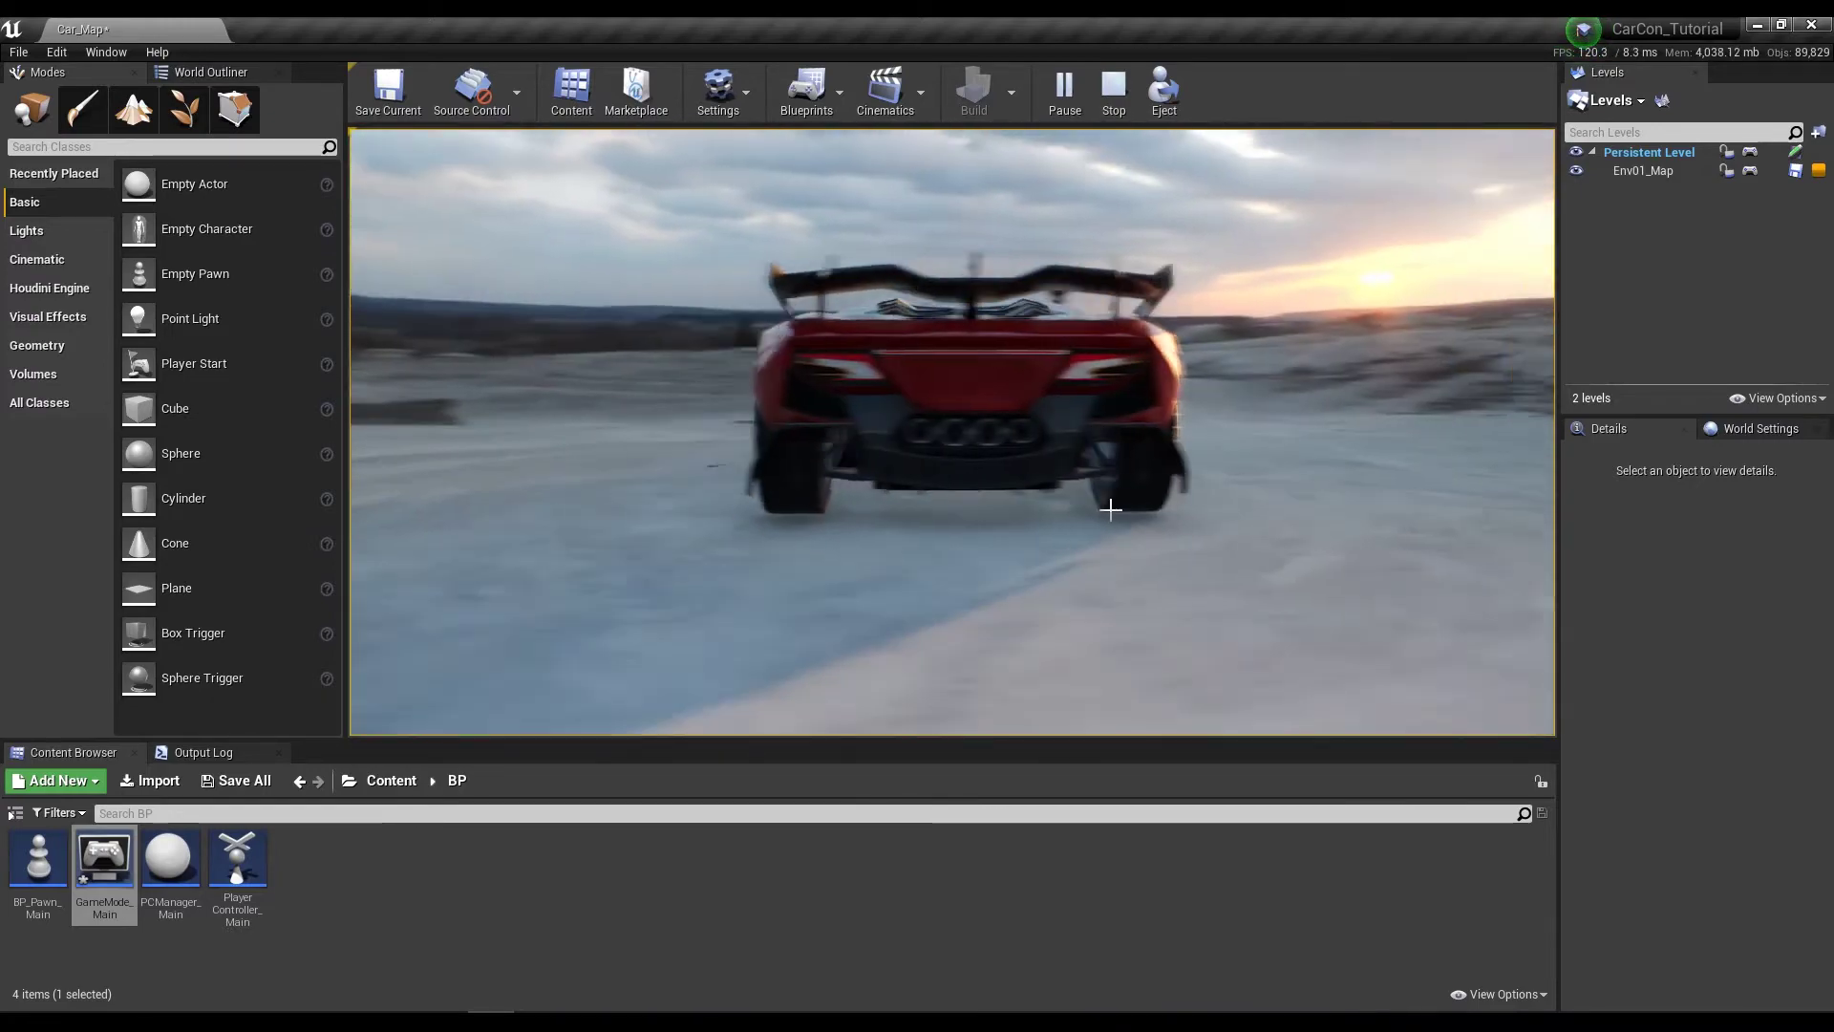
mouse_move(1110, 511)
mouse_down()
mouse_move(1089, 449)
mouse_move(1190, 511)
mouse_up()
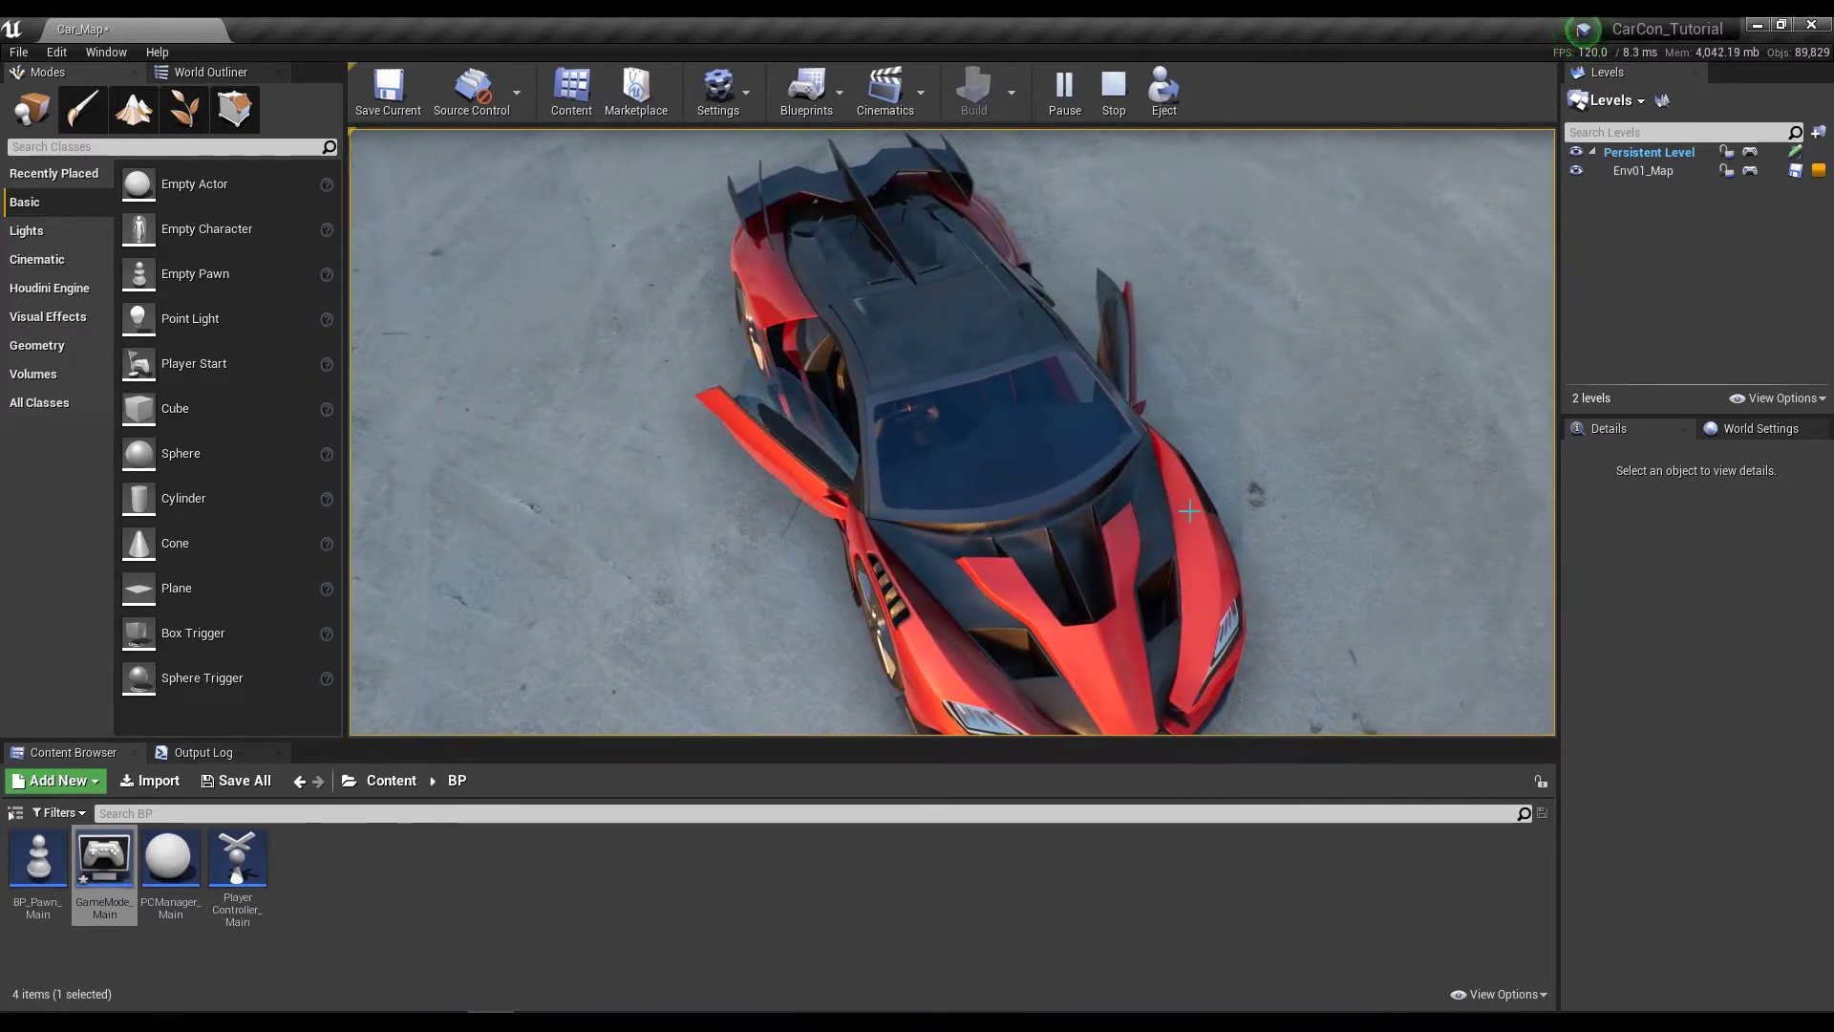
mouse_move(1190, 511)
mouse_down()
mouse_move(1096, 290)
mouse_move(1099, 220)
mouse_up()
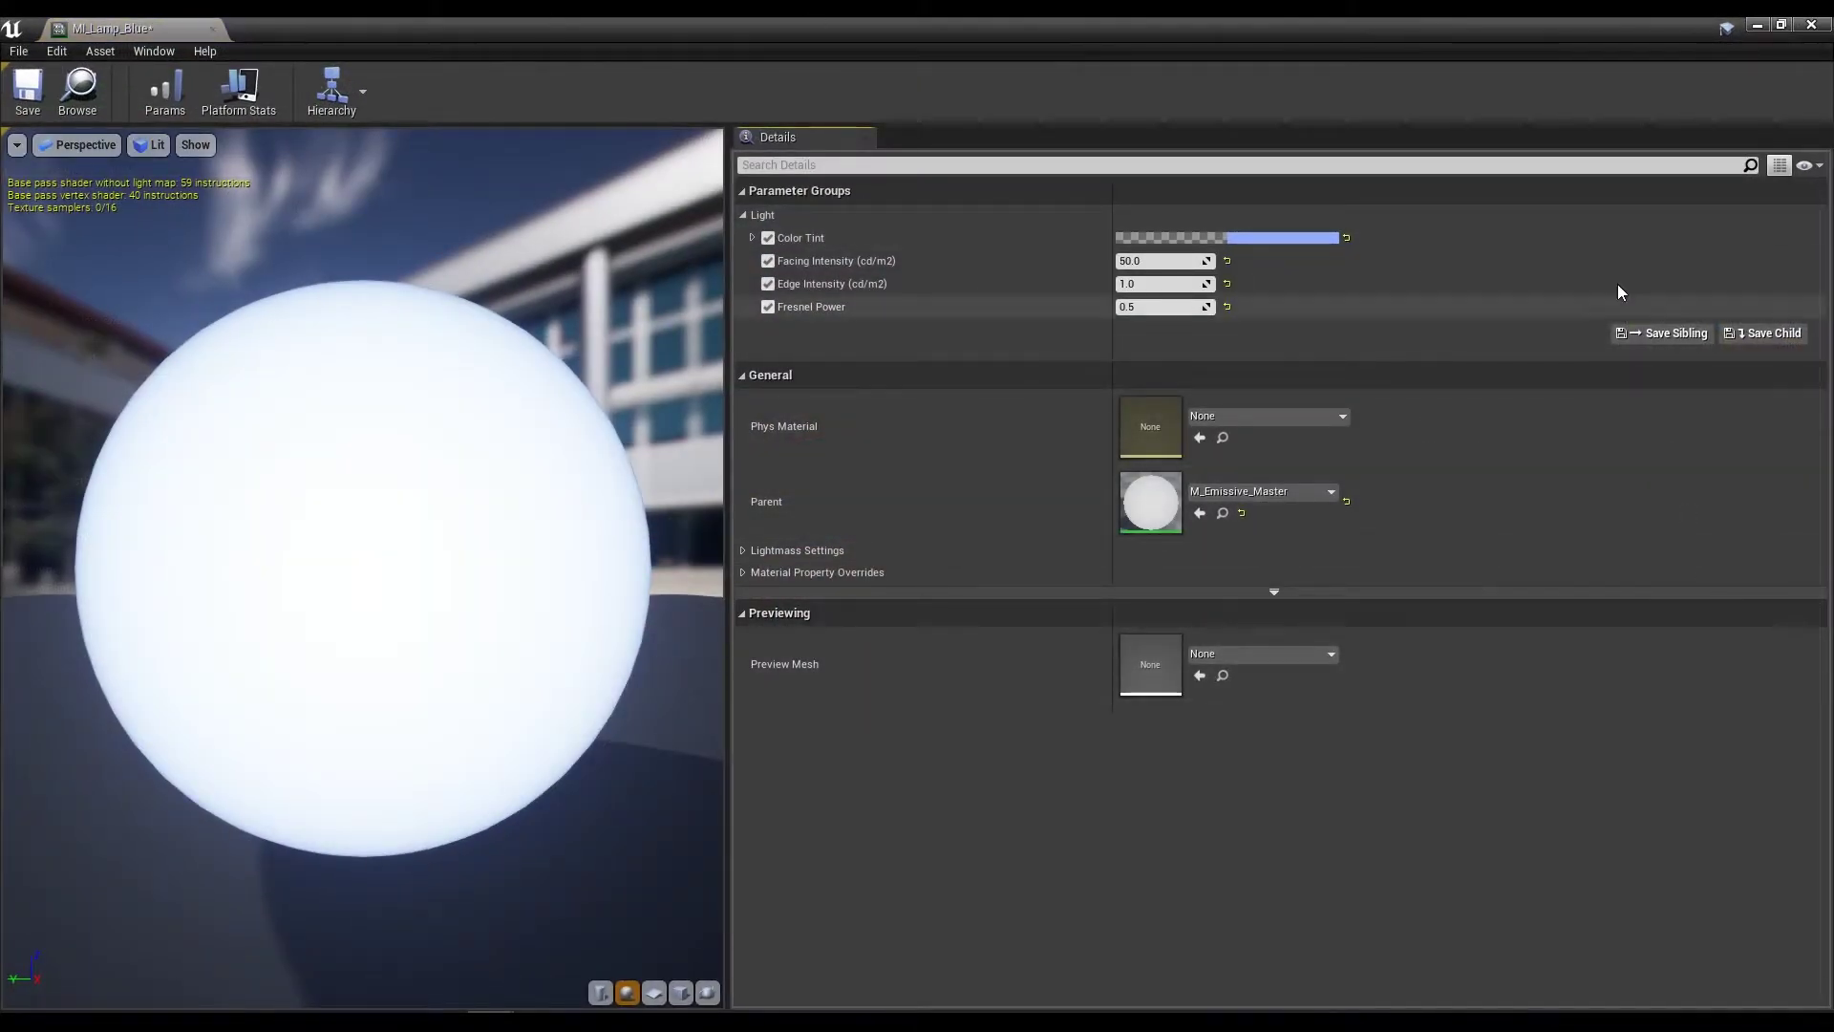
Set MI_Lamp_Blue's Facing Intensity to 1.0 and Edge Intensity to 0.1.
click(1153, 266)
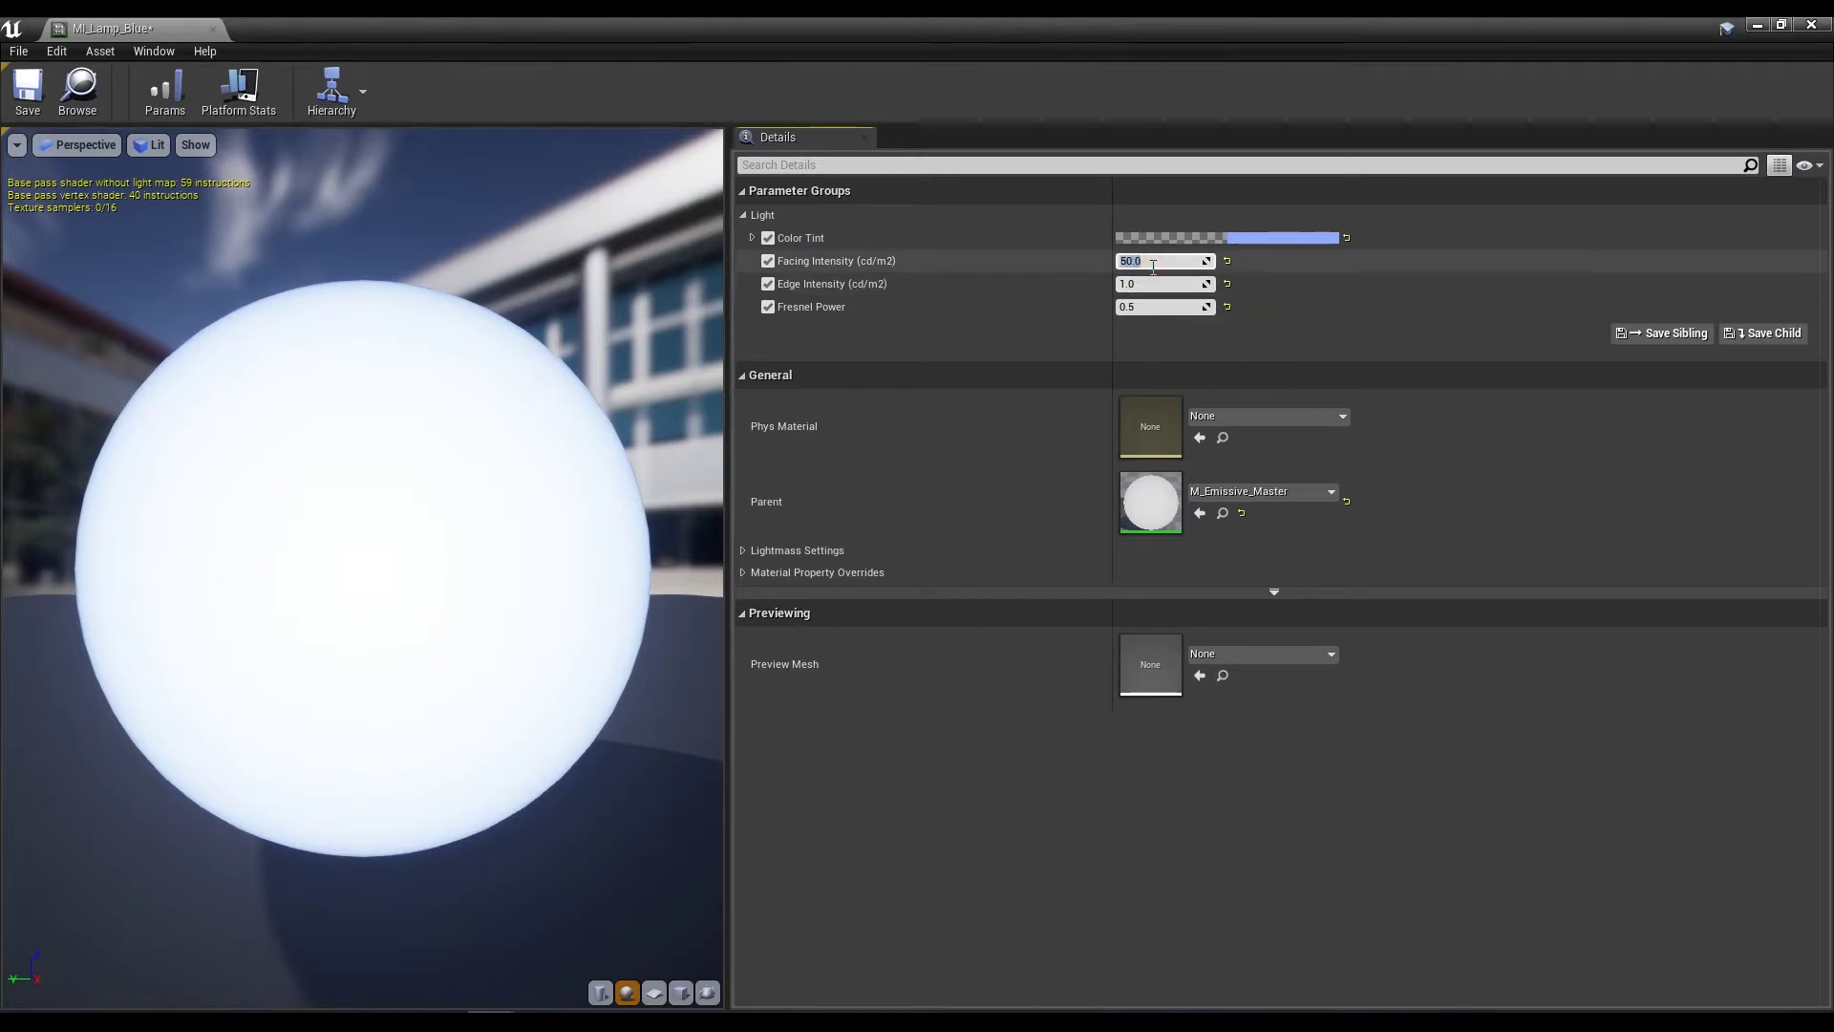
text(1)
key(Return)
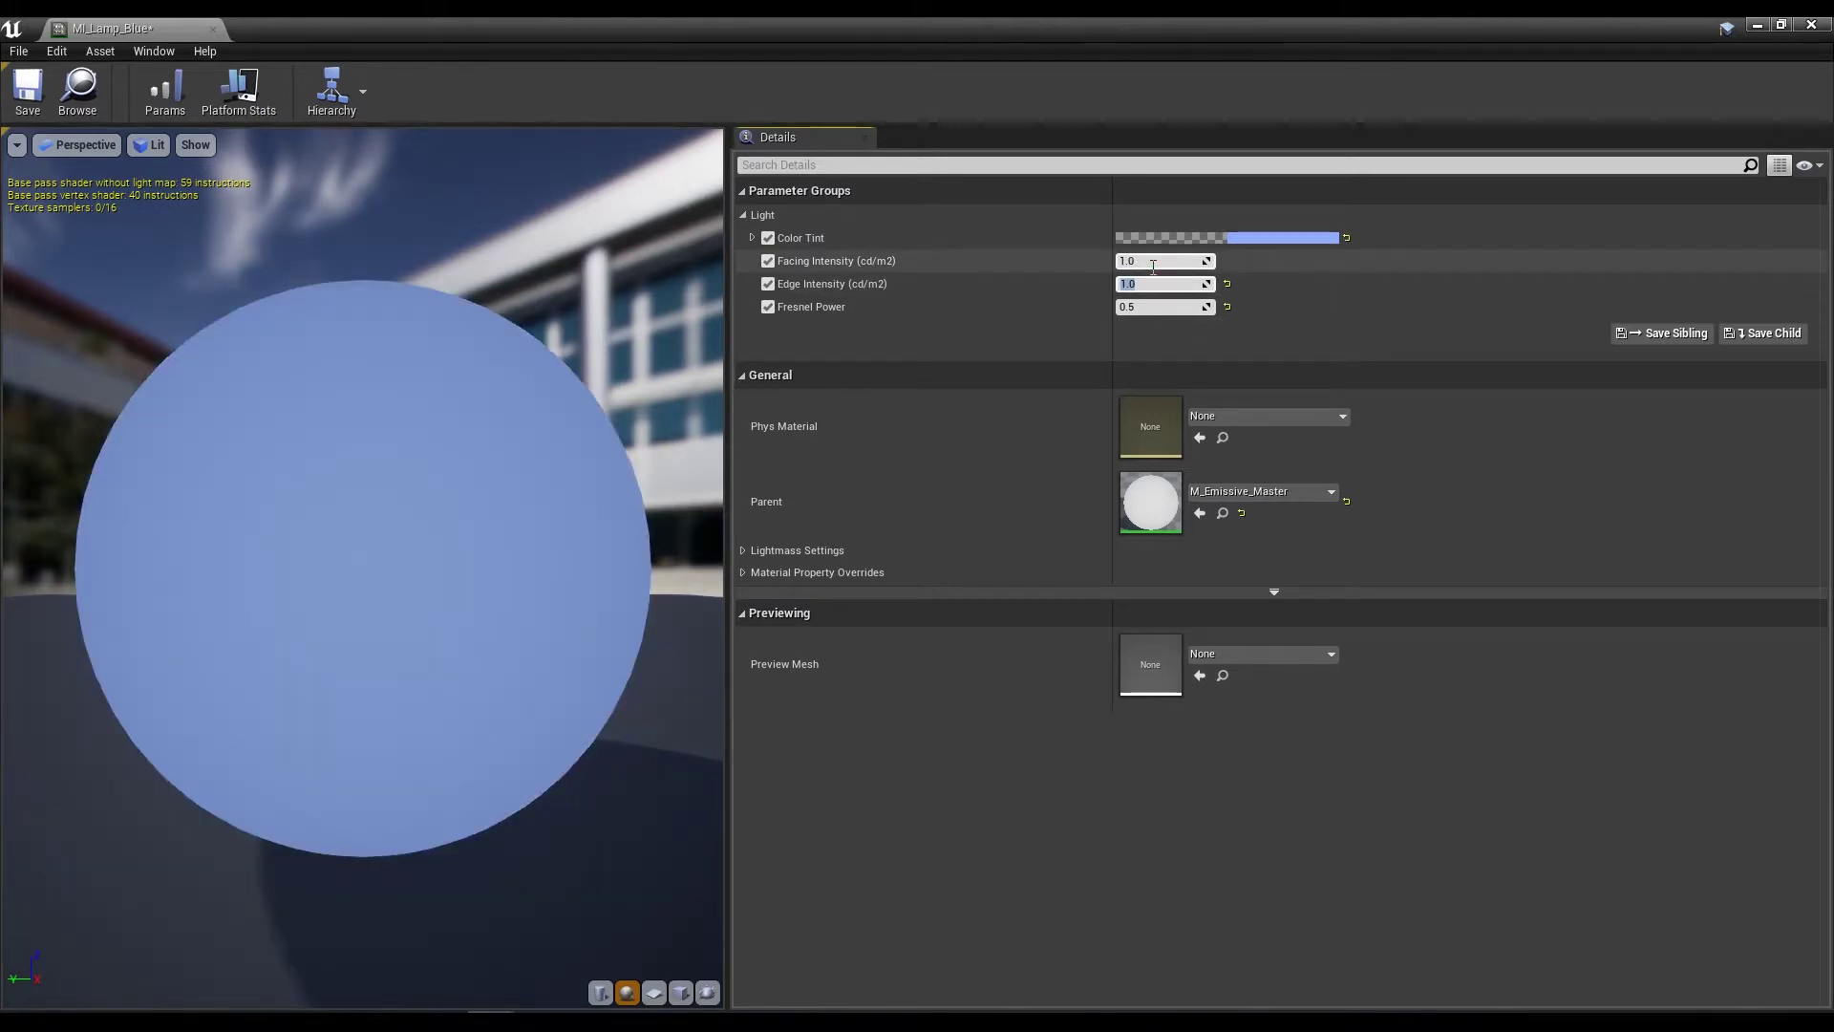
text(0.1)
key(Return)
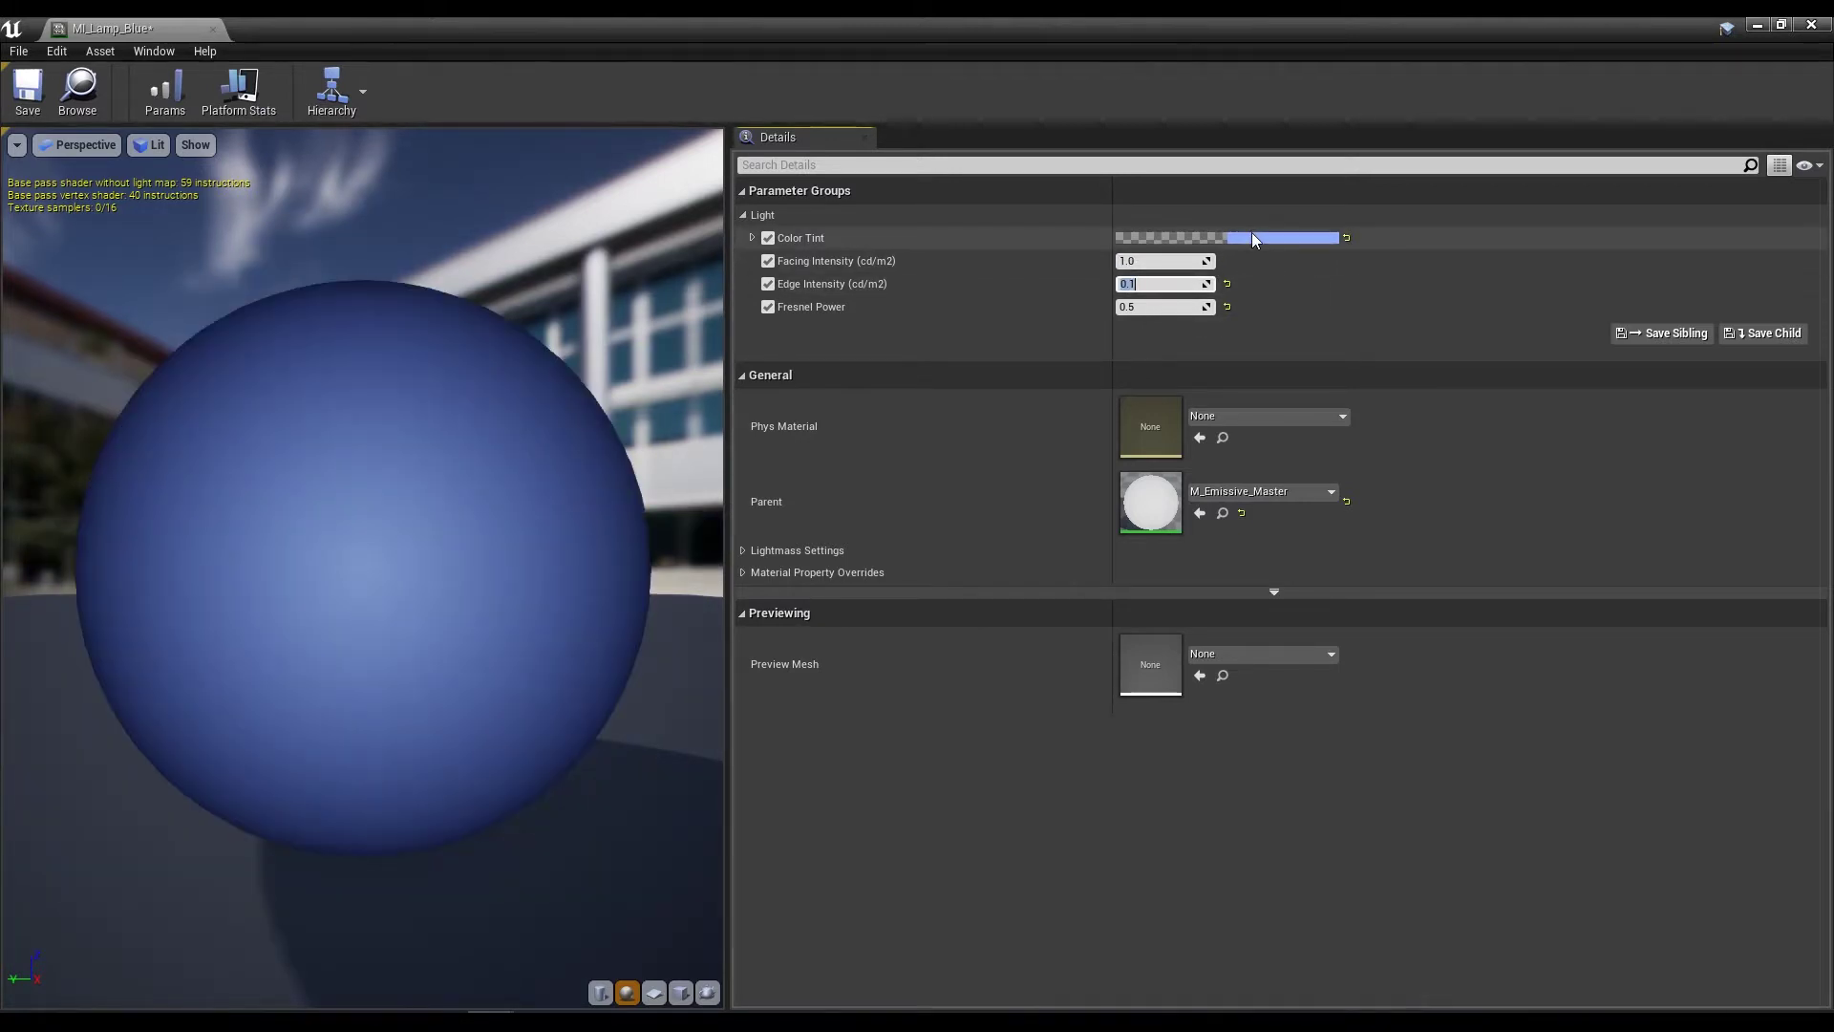
Make the Color Tint white, then undo the lamp material edits.
click(1252, 237)
drag(1503, 411, 1503, 487)
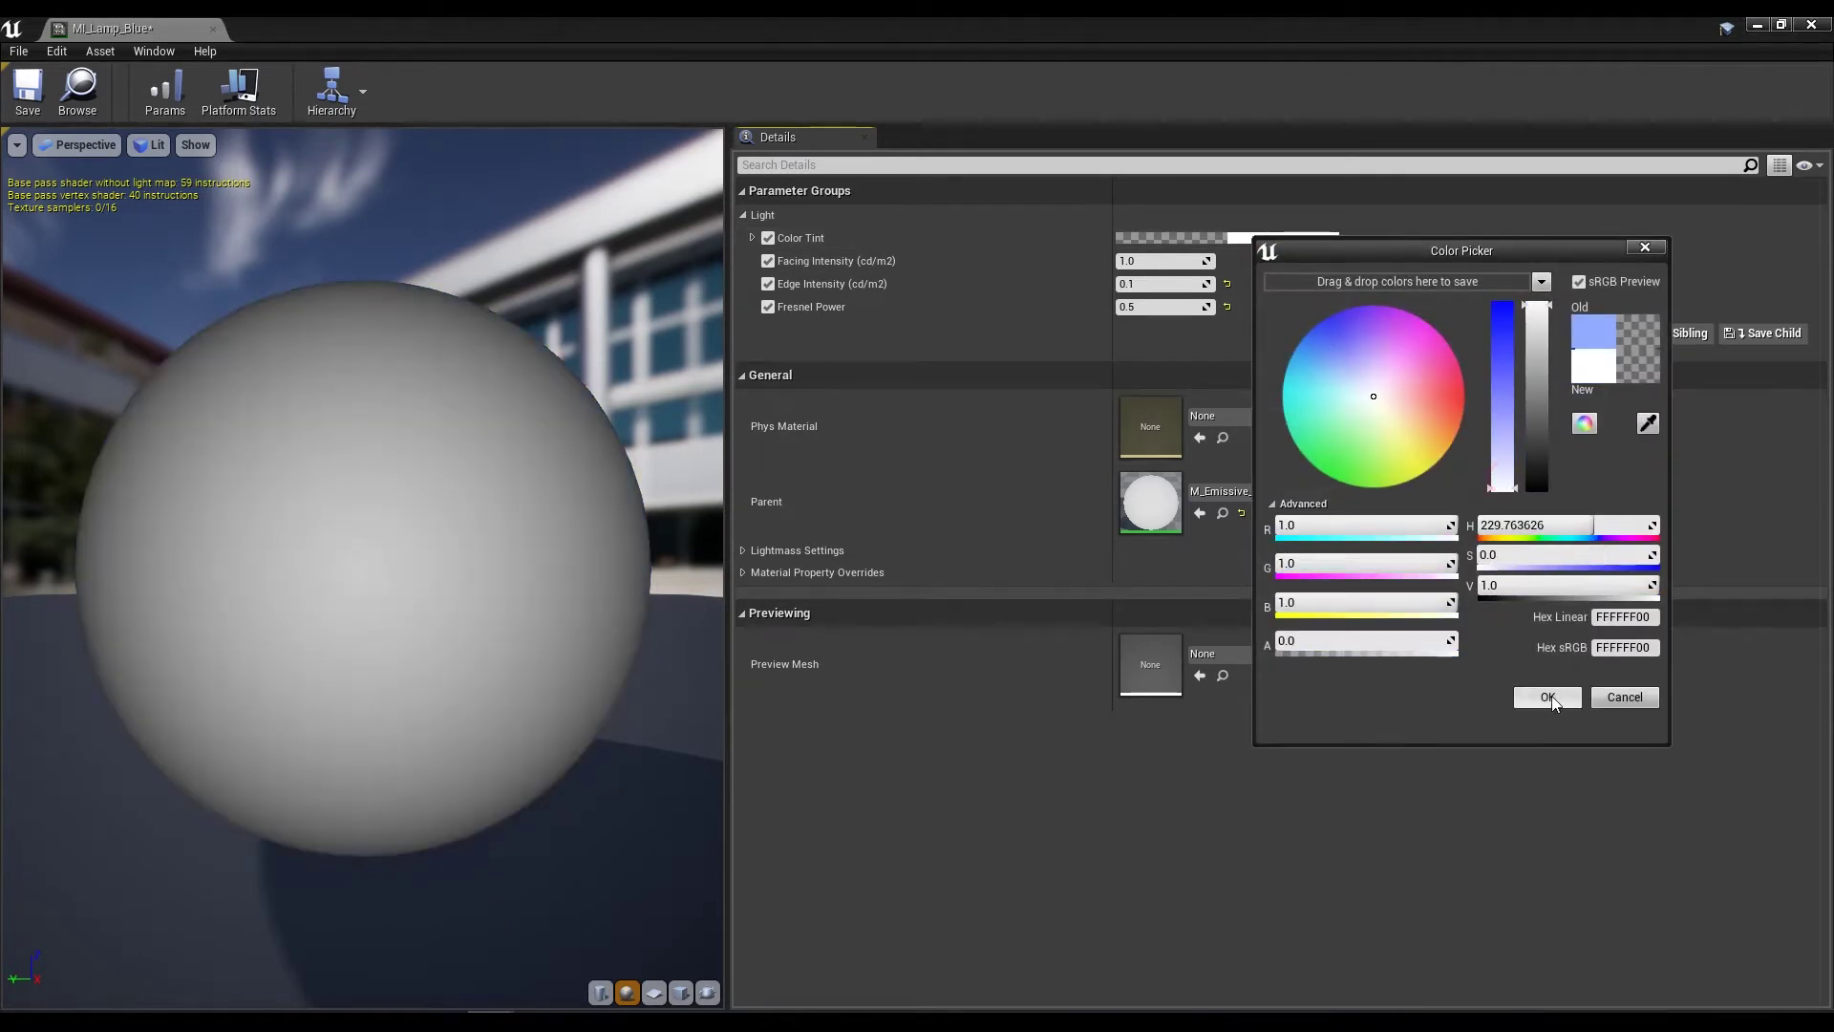
click(1549, 697)
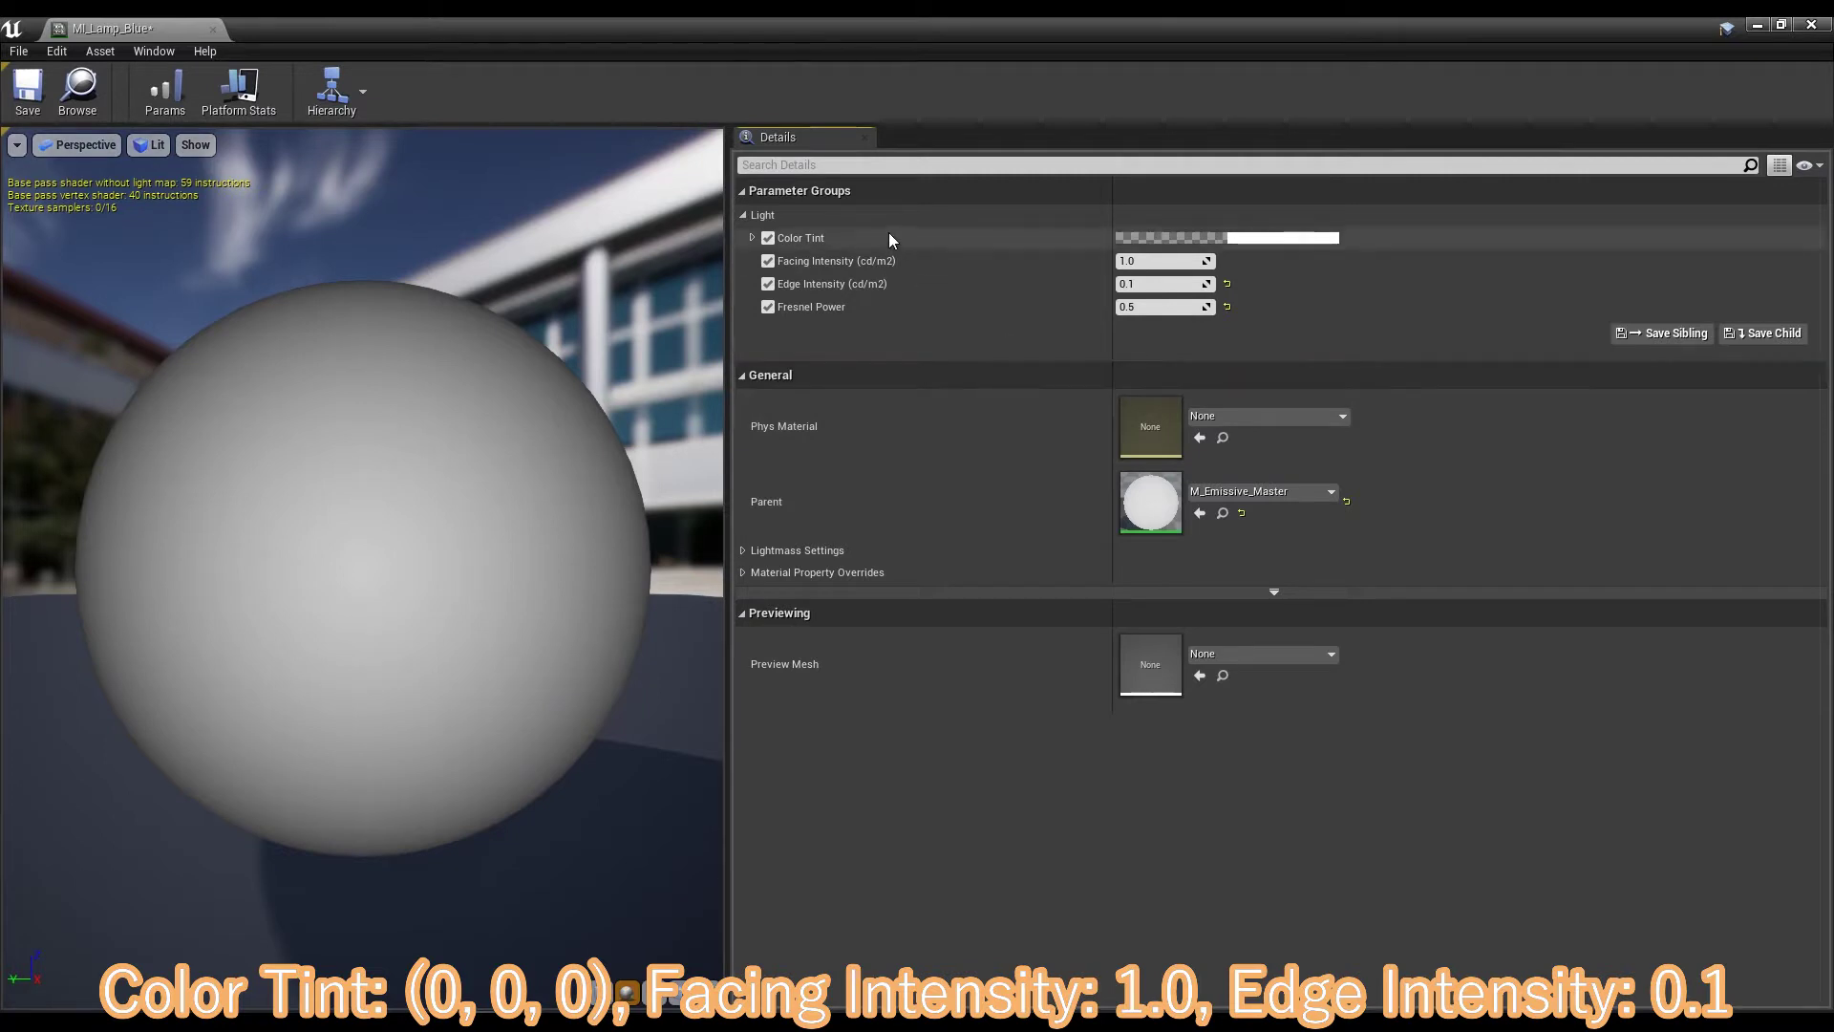
key(ctrl+z)
key(ctrl+z)
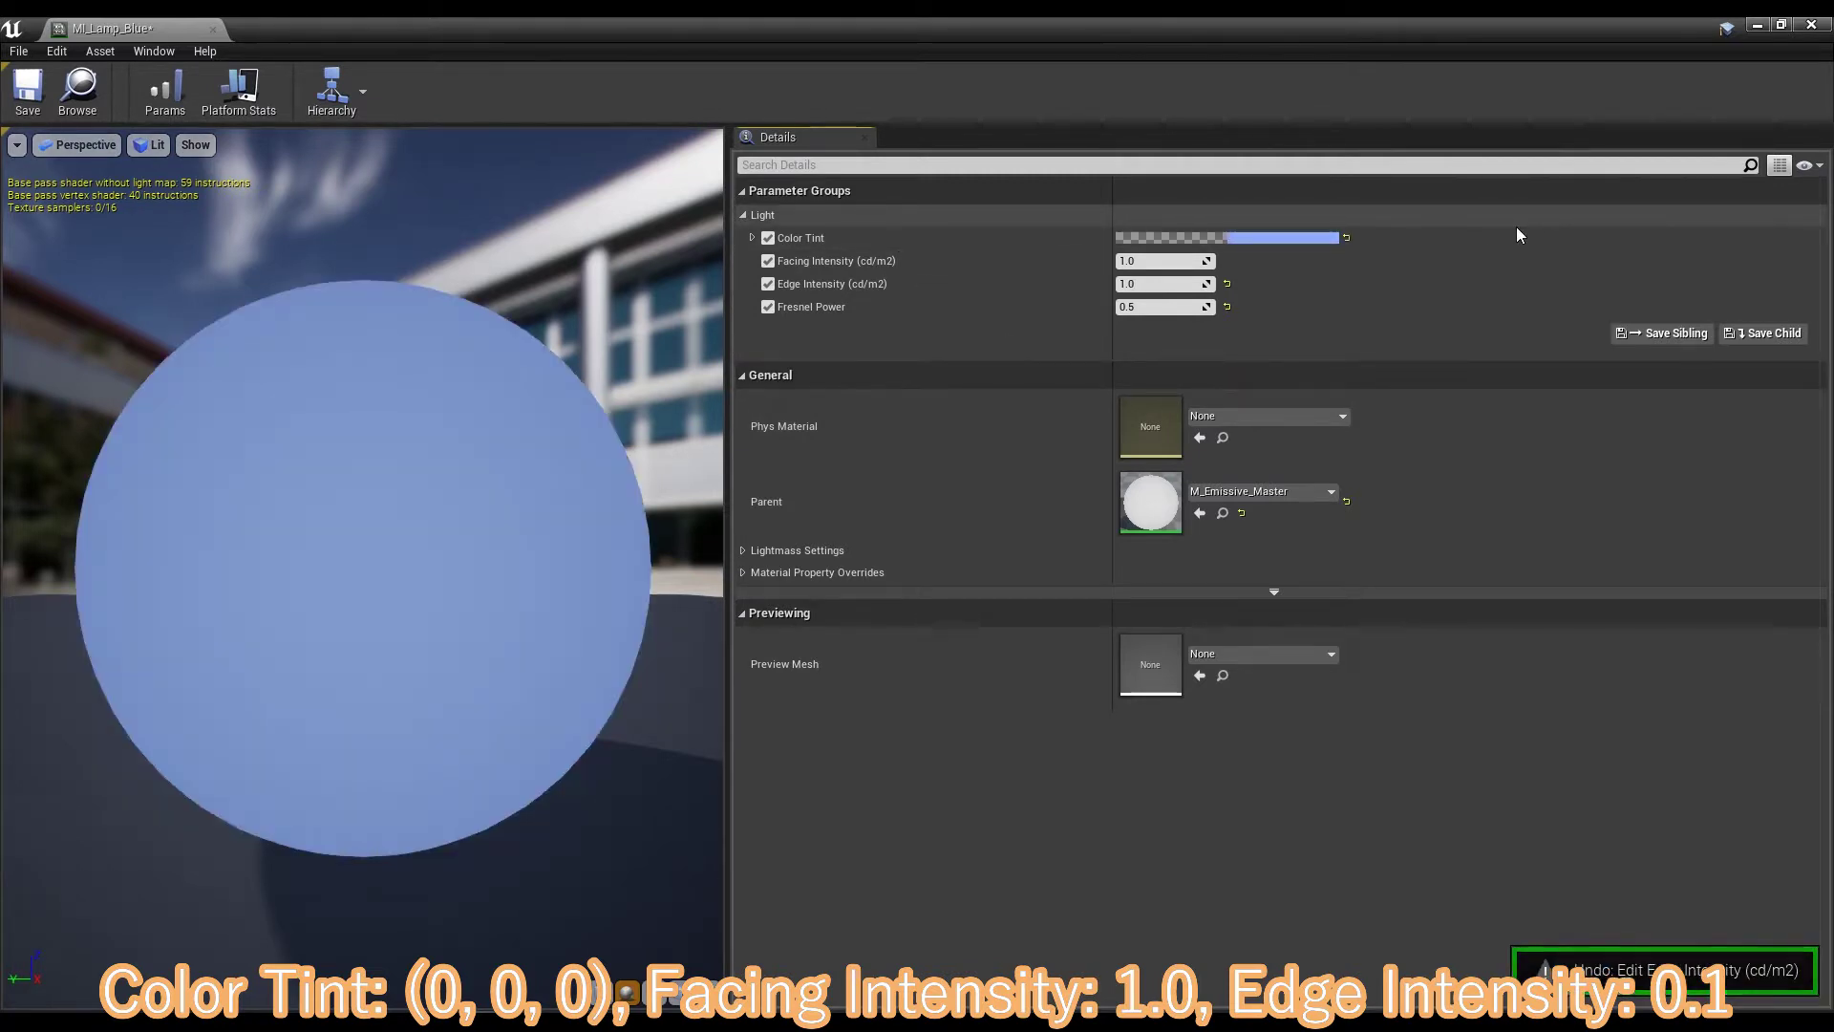
key(ctrl+z)
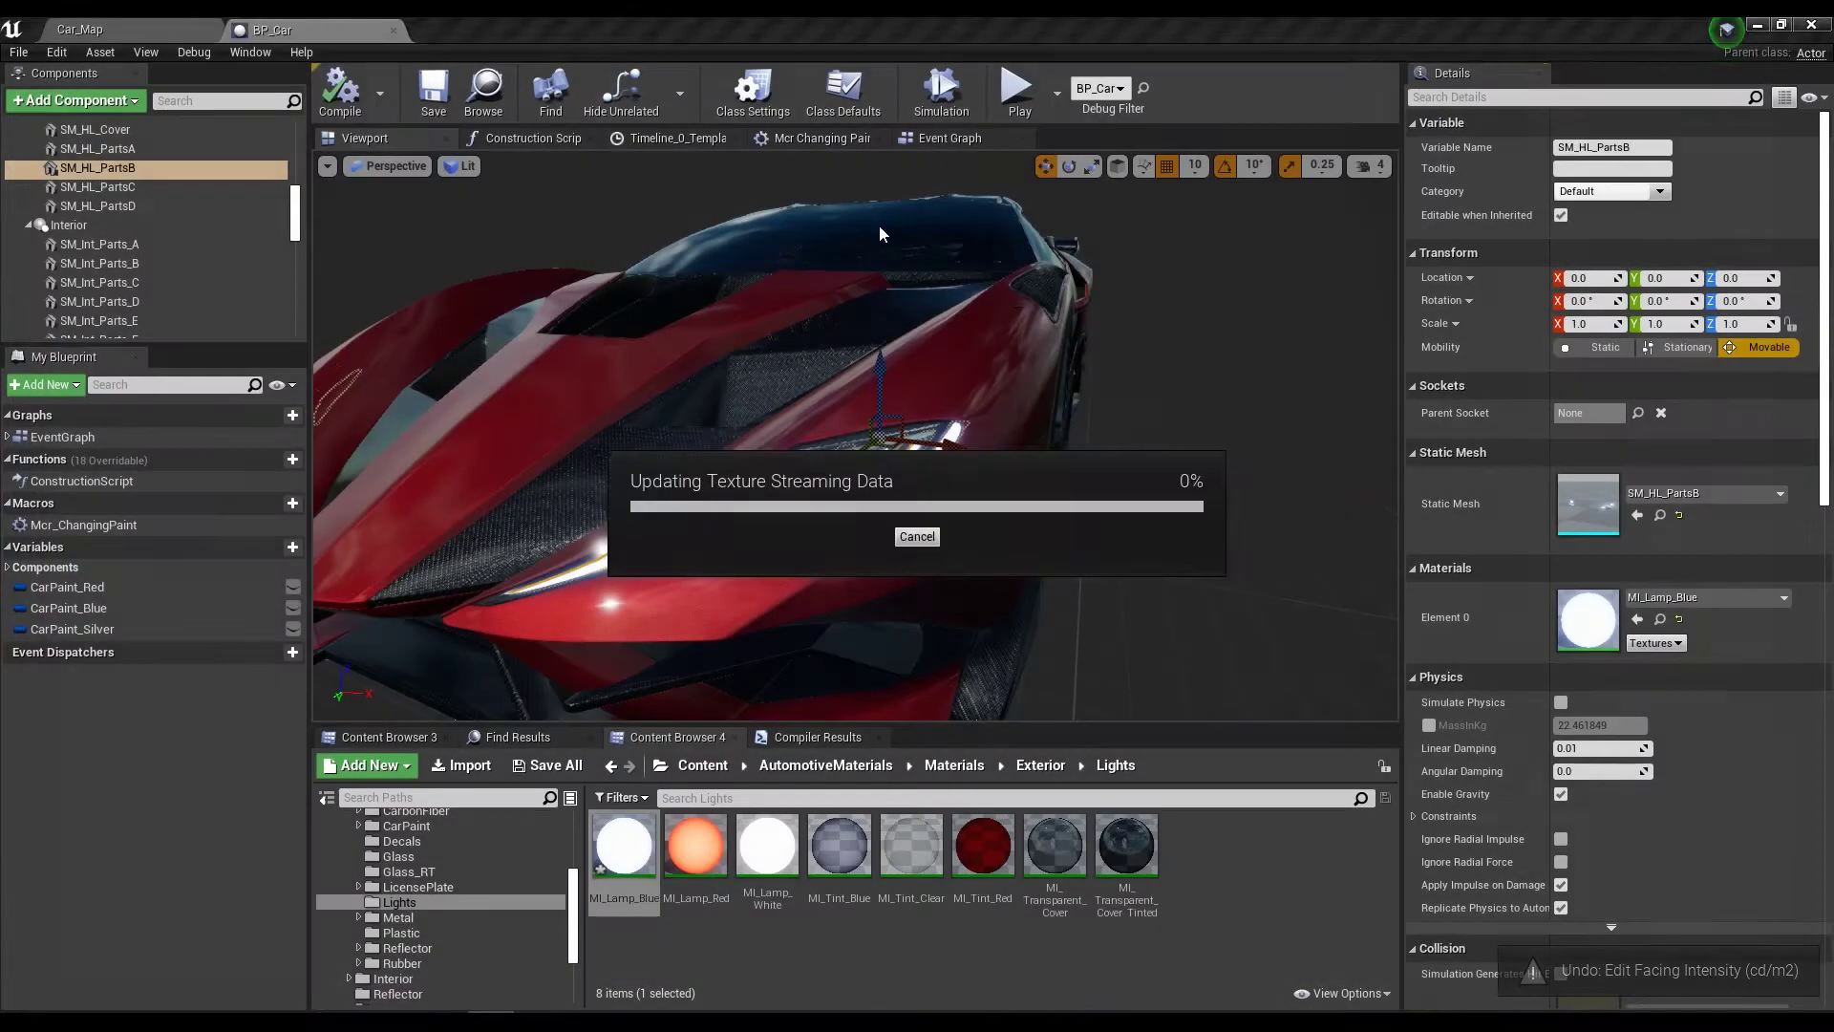
Place a Create Dynamic Material Instance node, found via 'create mater' without context sensitivity, beside Event BeginPlay.
click(958, 138)
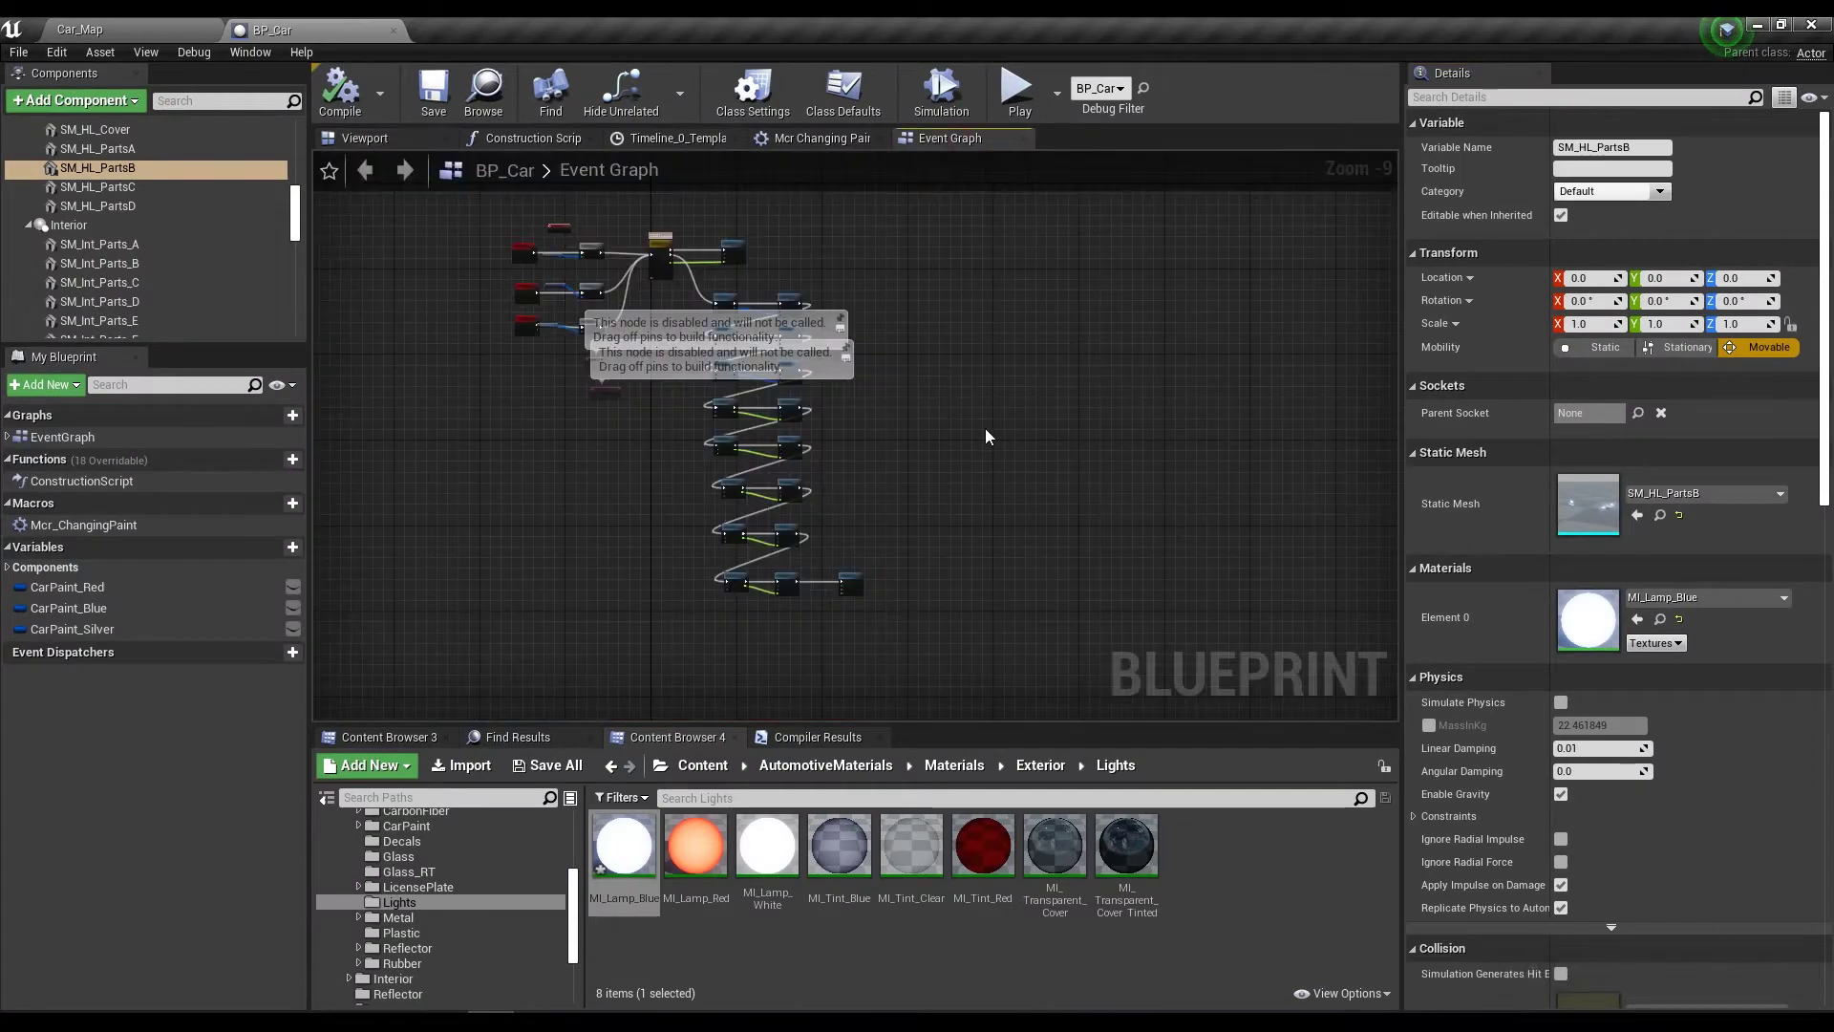
right_drag(987, 437, 840, 430)
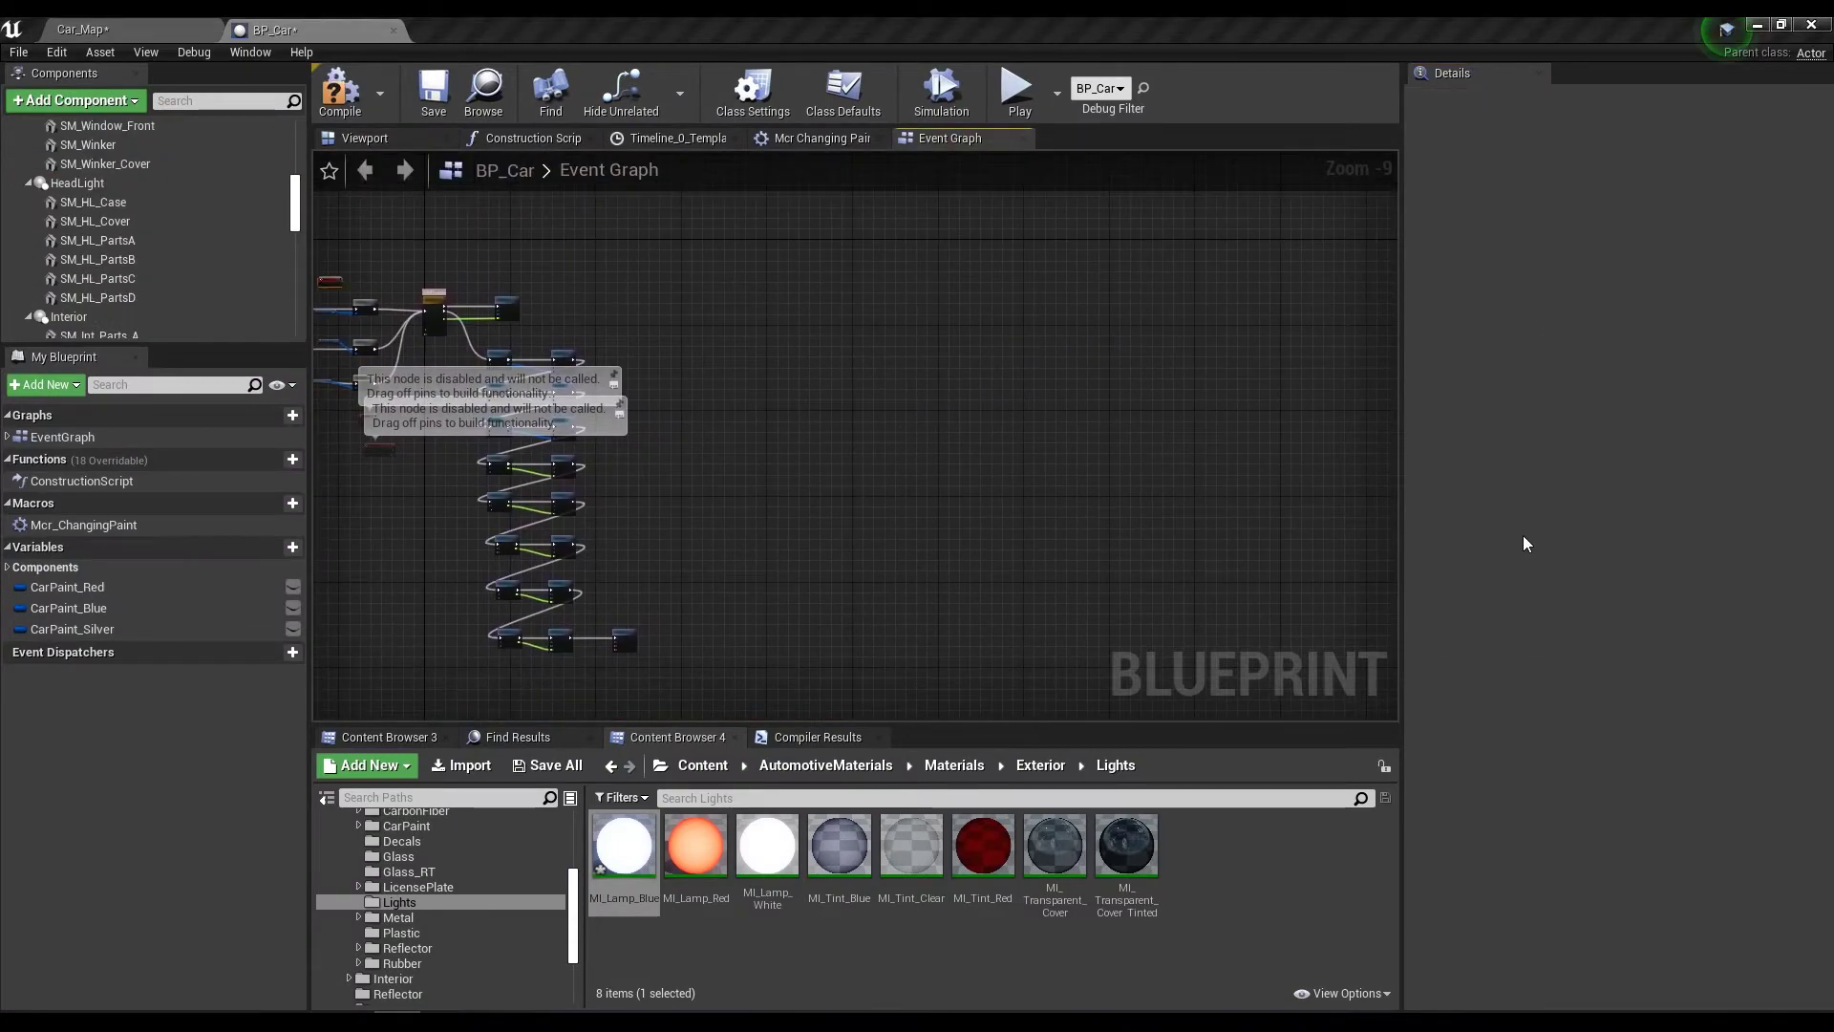
scroll(809, 393, up, 9)
drag(554, 618, 481, 261)
right_click(669, 310)
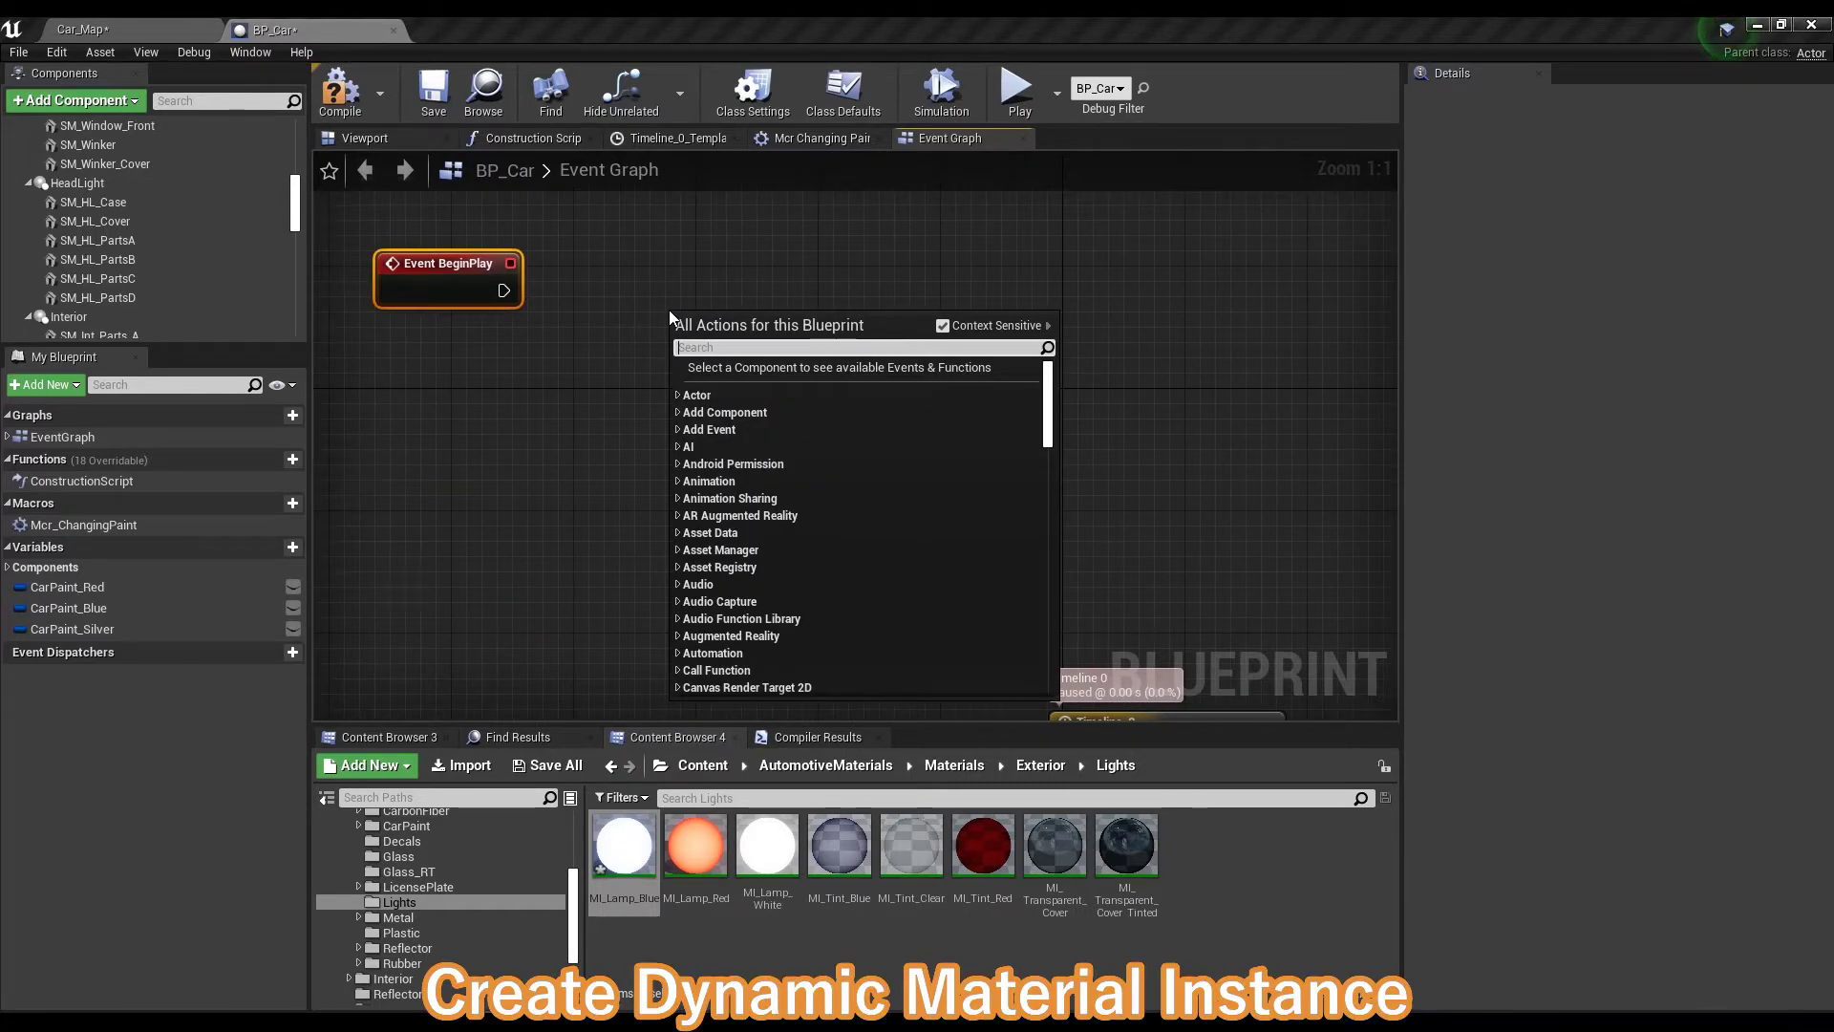
text(create)
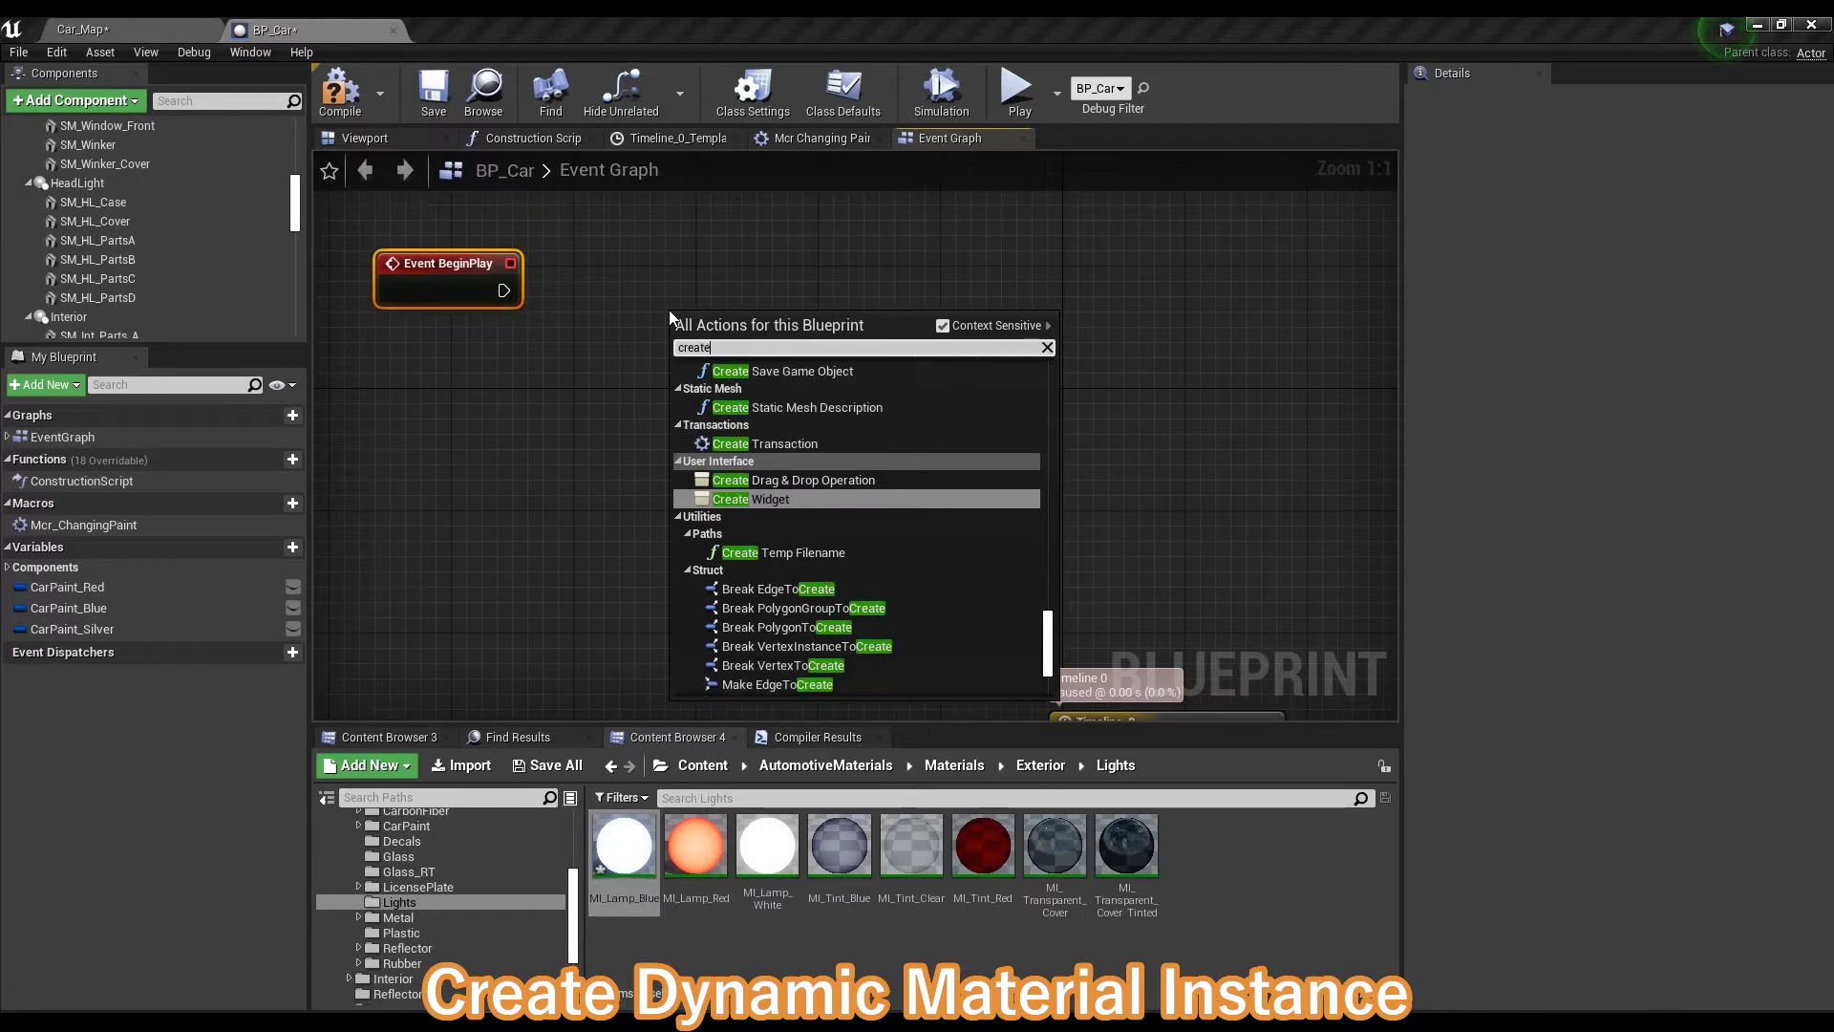
text( mater)
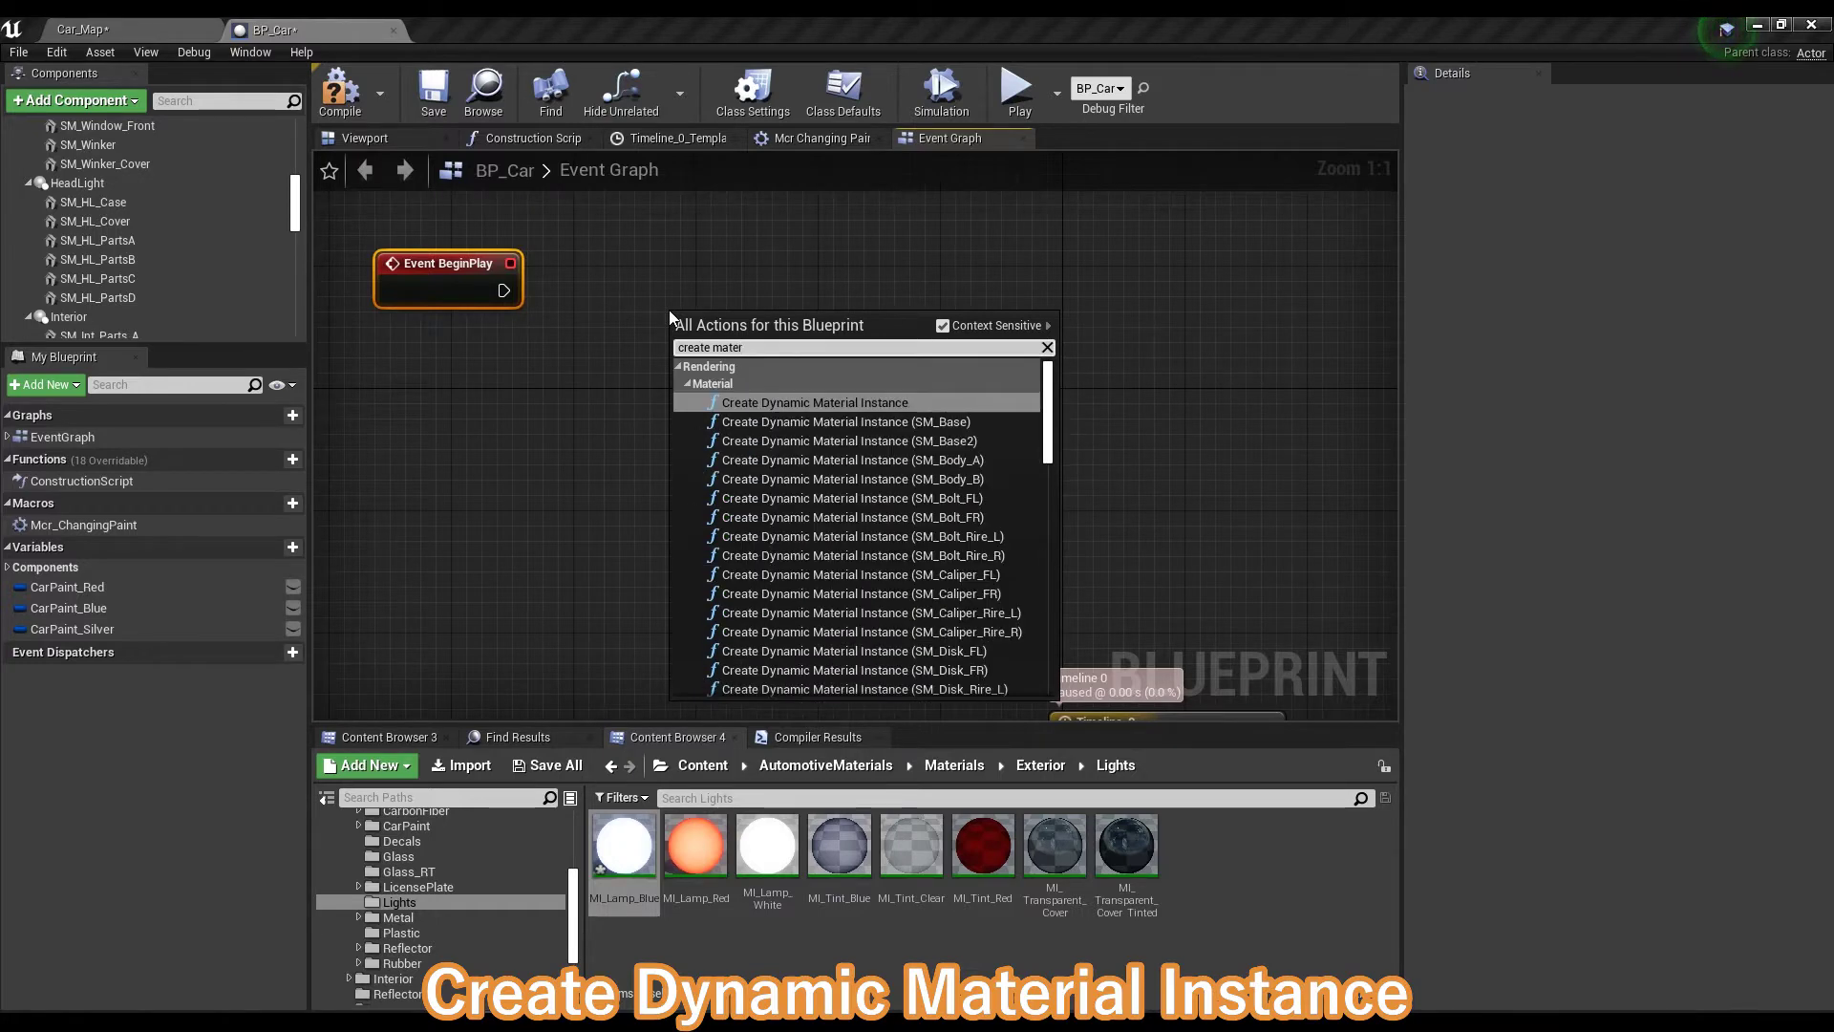
click(943, 328)
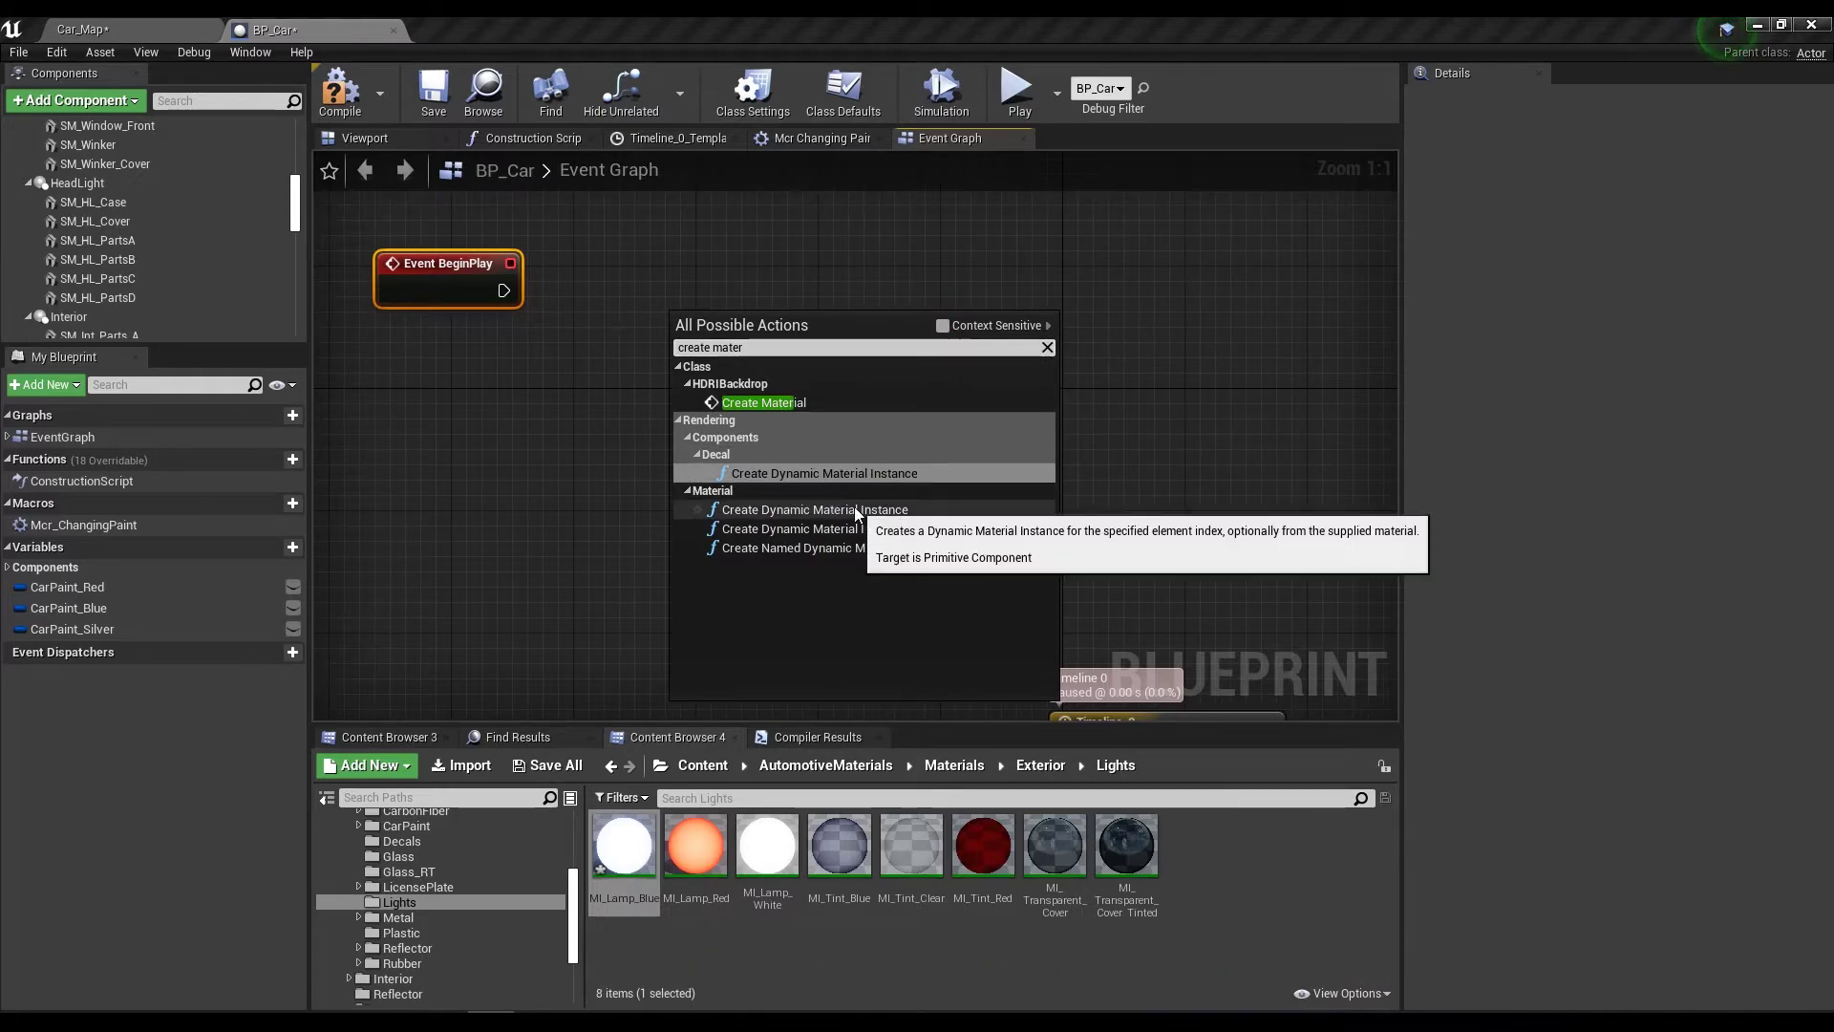
click(812, 509)
drag(735, 330, 952, 299)
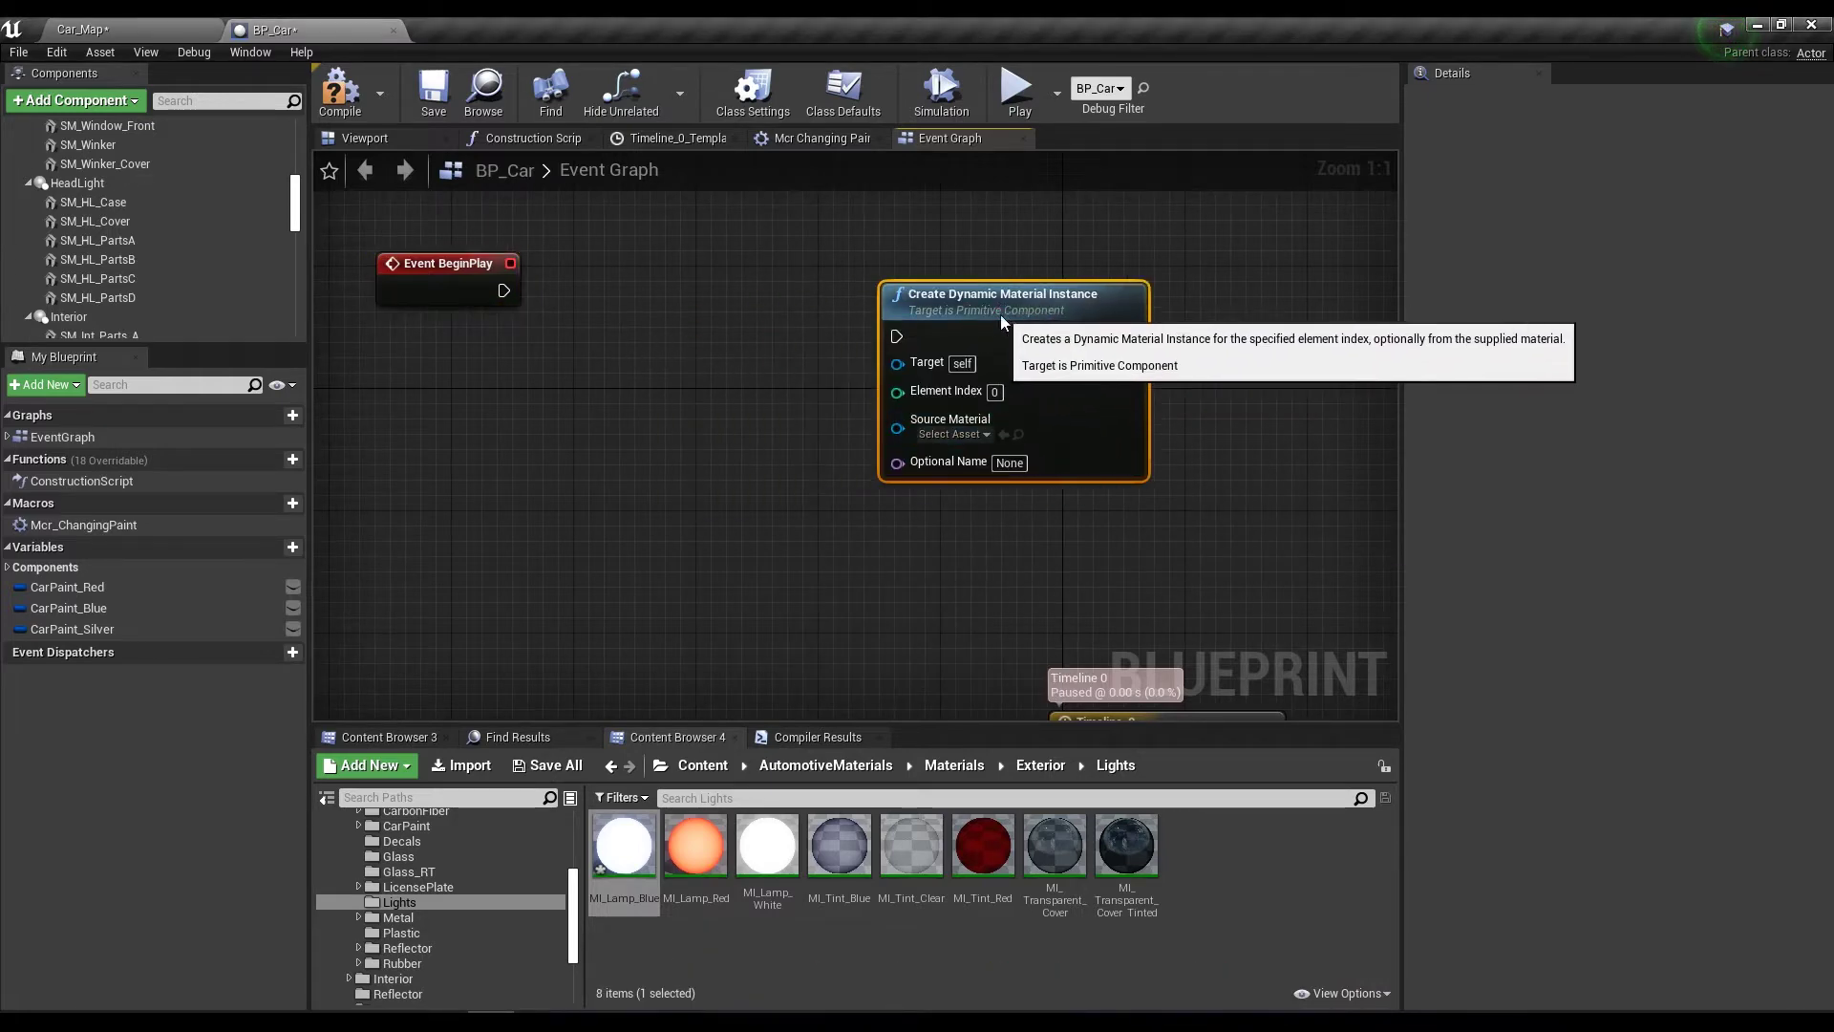
Wire an SM_HL_PartsB reference into Target and drop MI_Lamp_Blue onto Source Material.
right_drag(791, 423, 714, 424)
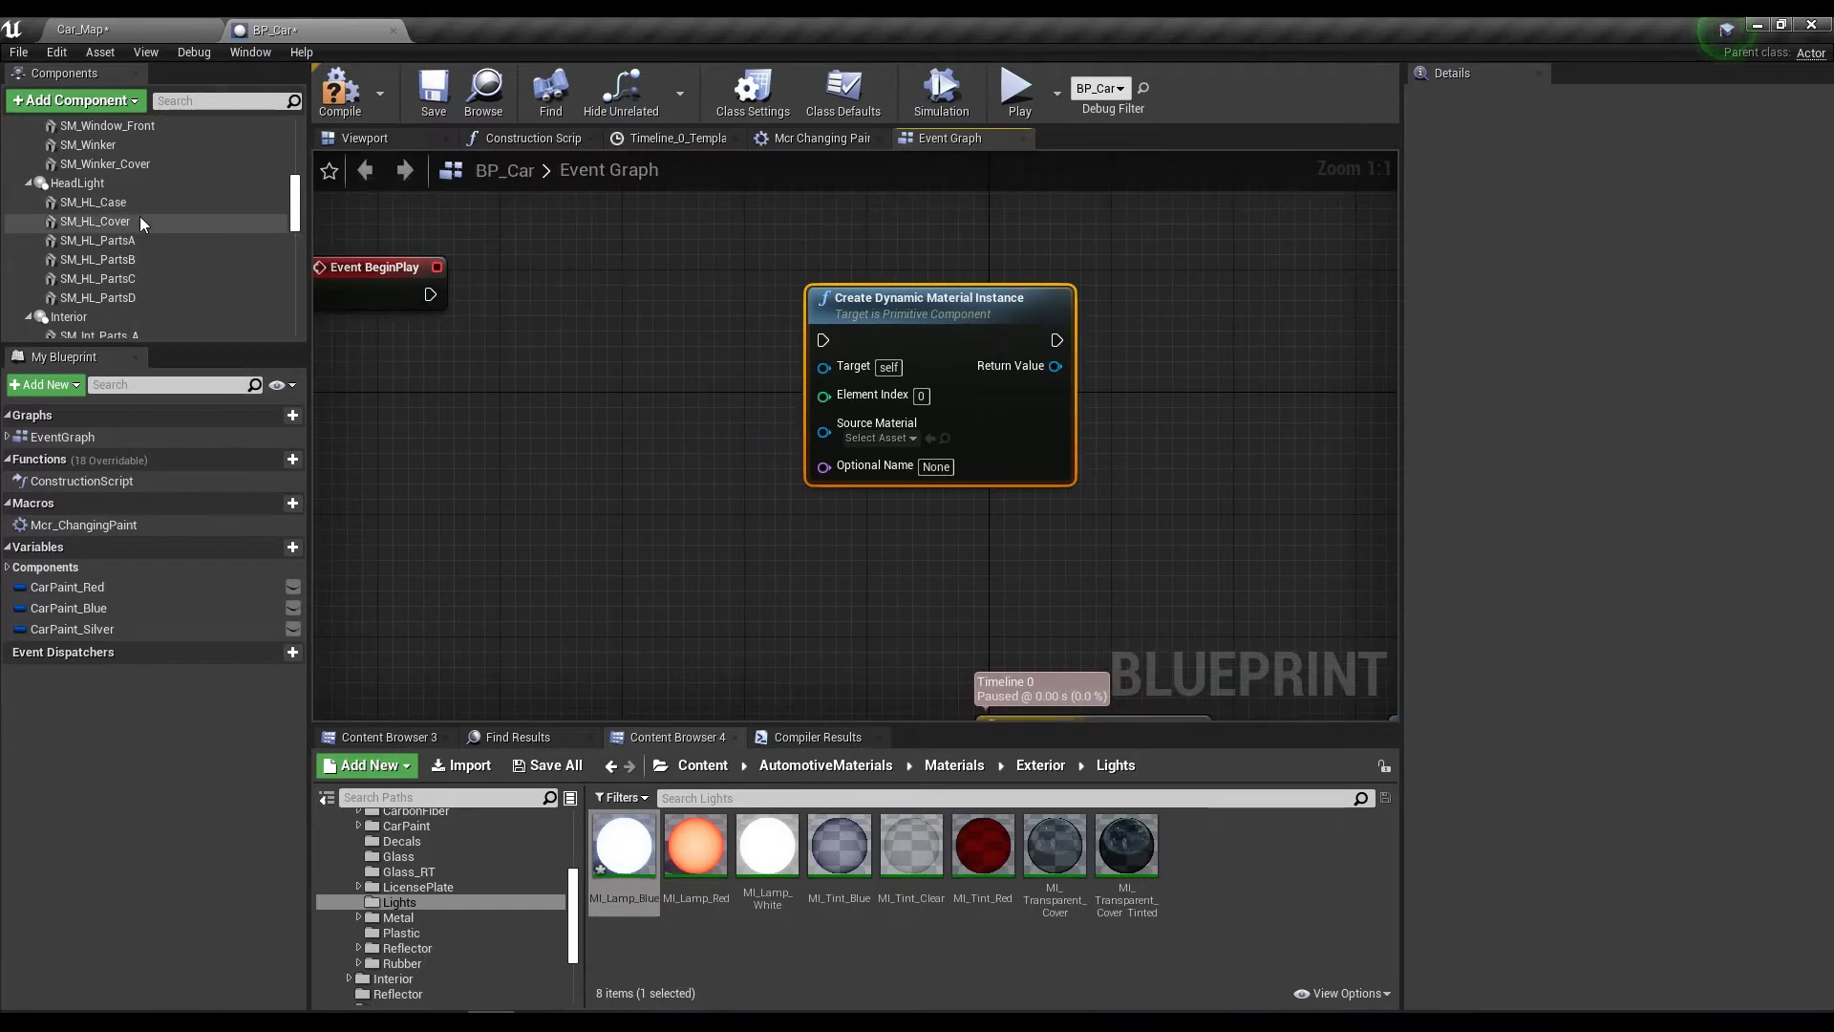
click(125, 266)
mouse_move(125, 263)
mouse_down()
mouse_move(489, 380)
mouse_move(823, 366)
mouse_up()
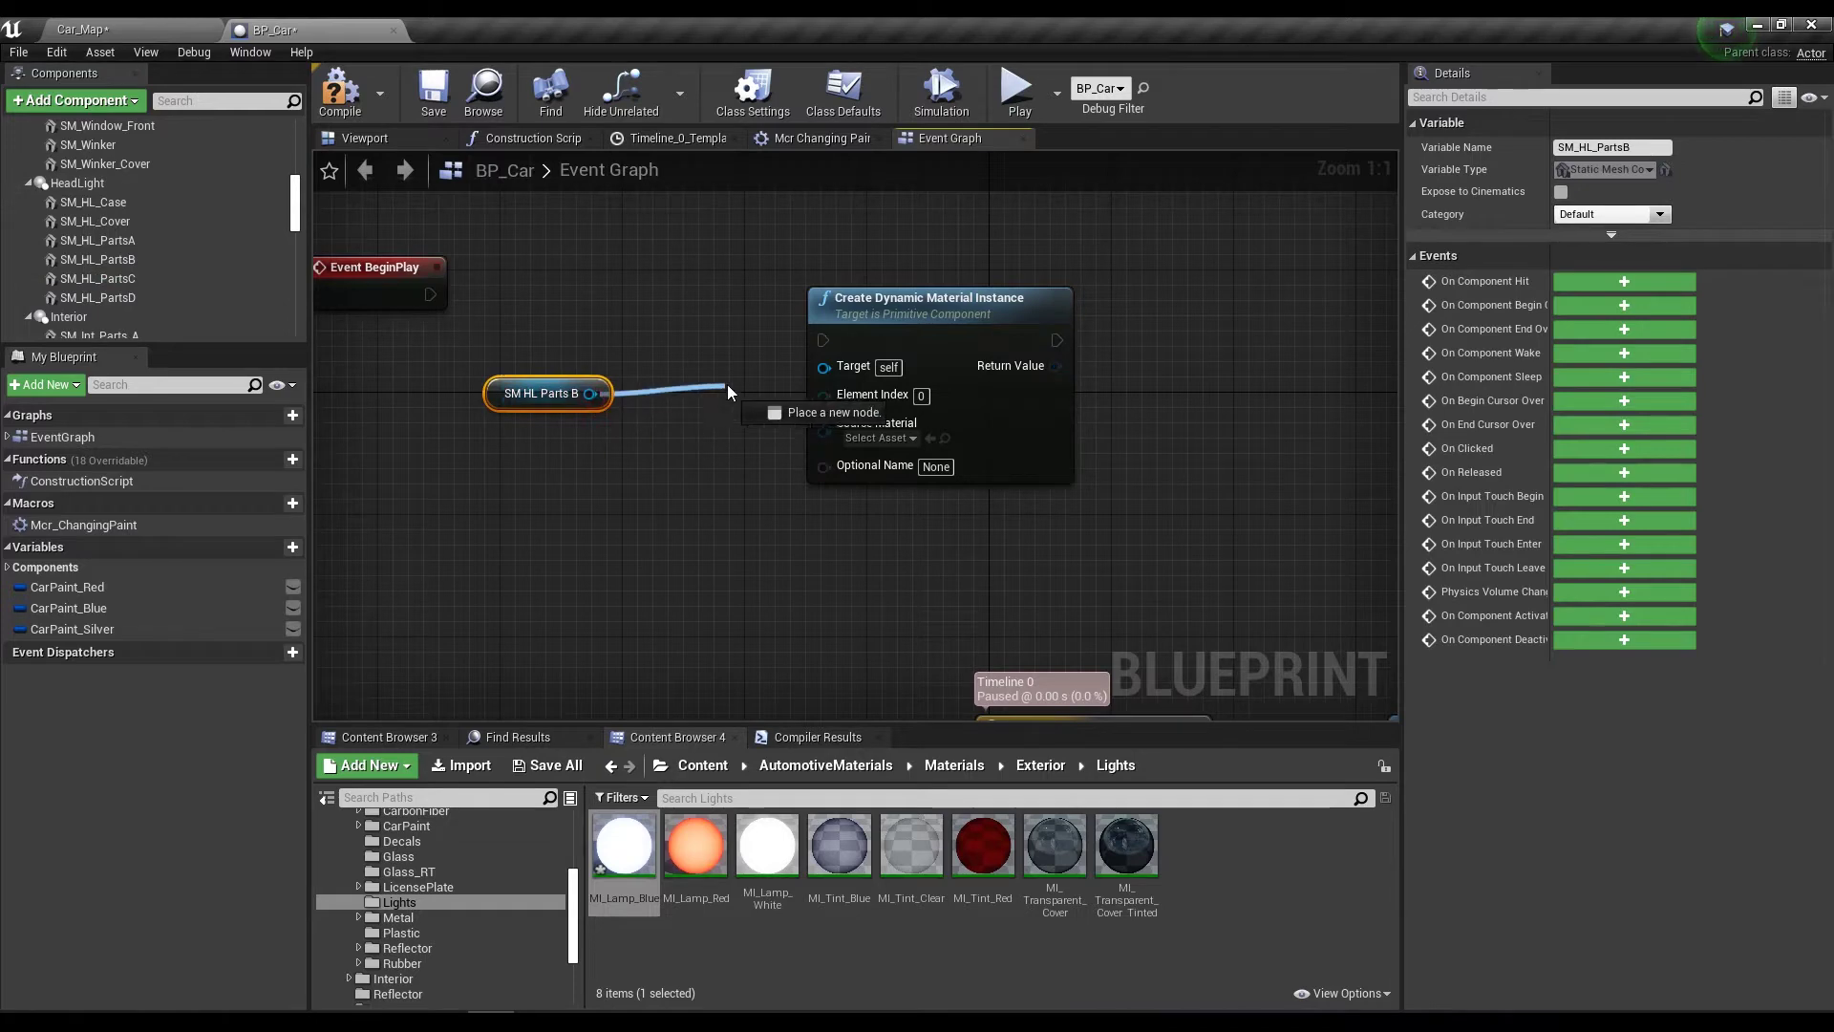
click(134, 258)
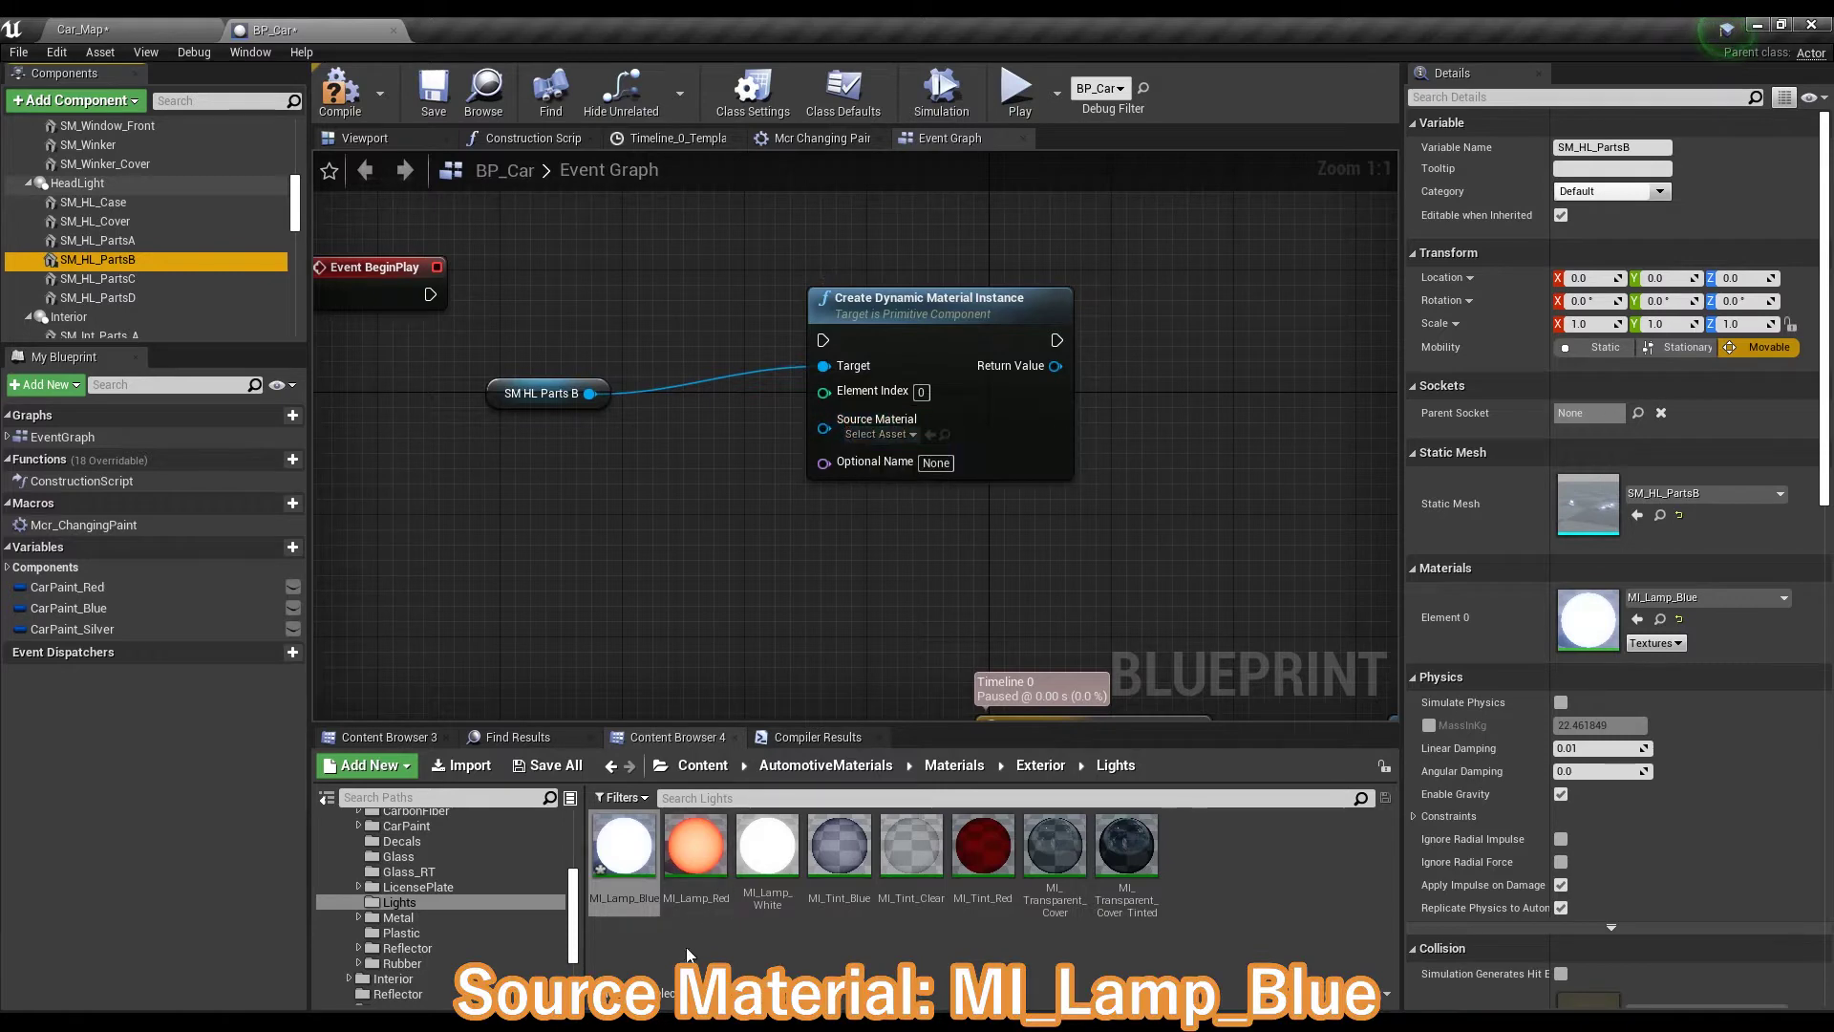
drag(624, 846, 880, 437)
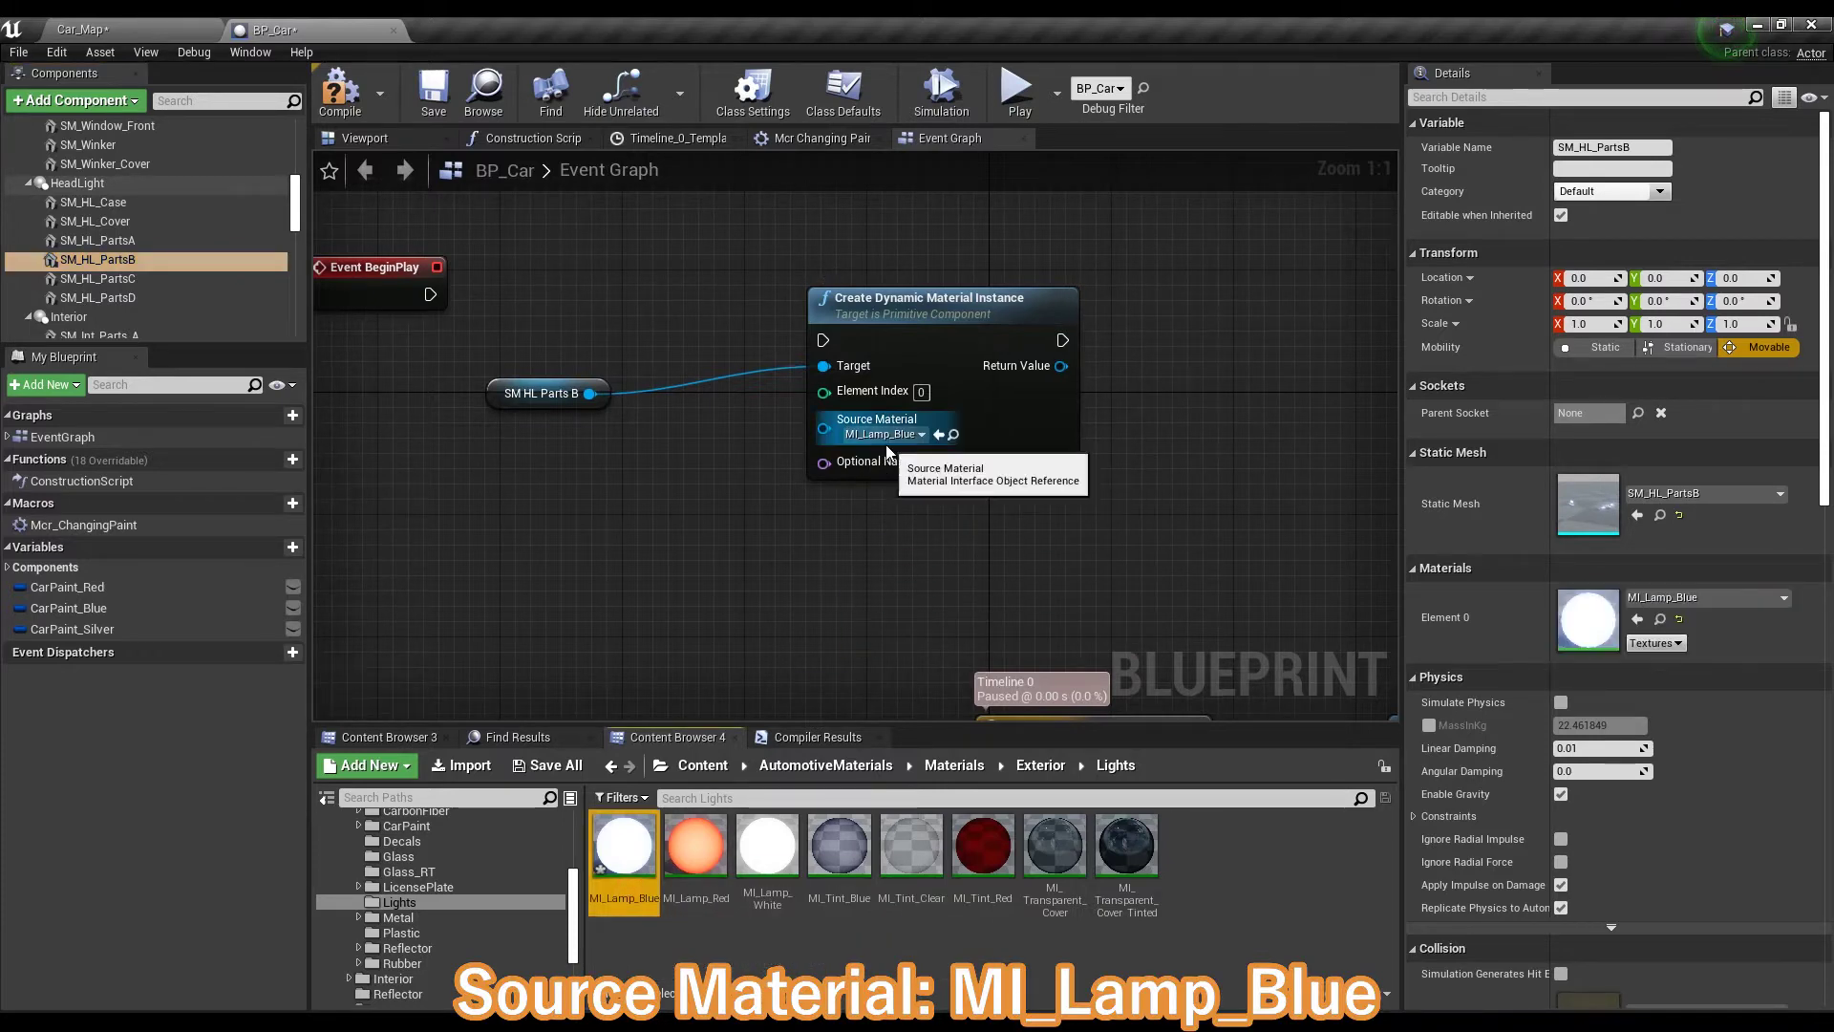
mouse_move(710, 333)
right_down()
mouse_move(608, 366)
mouse_move(688, 360)
mouse_move(506, 363)
right_up()
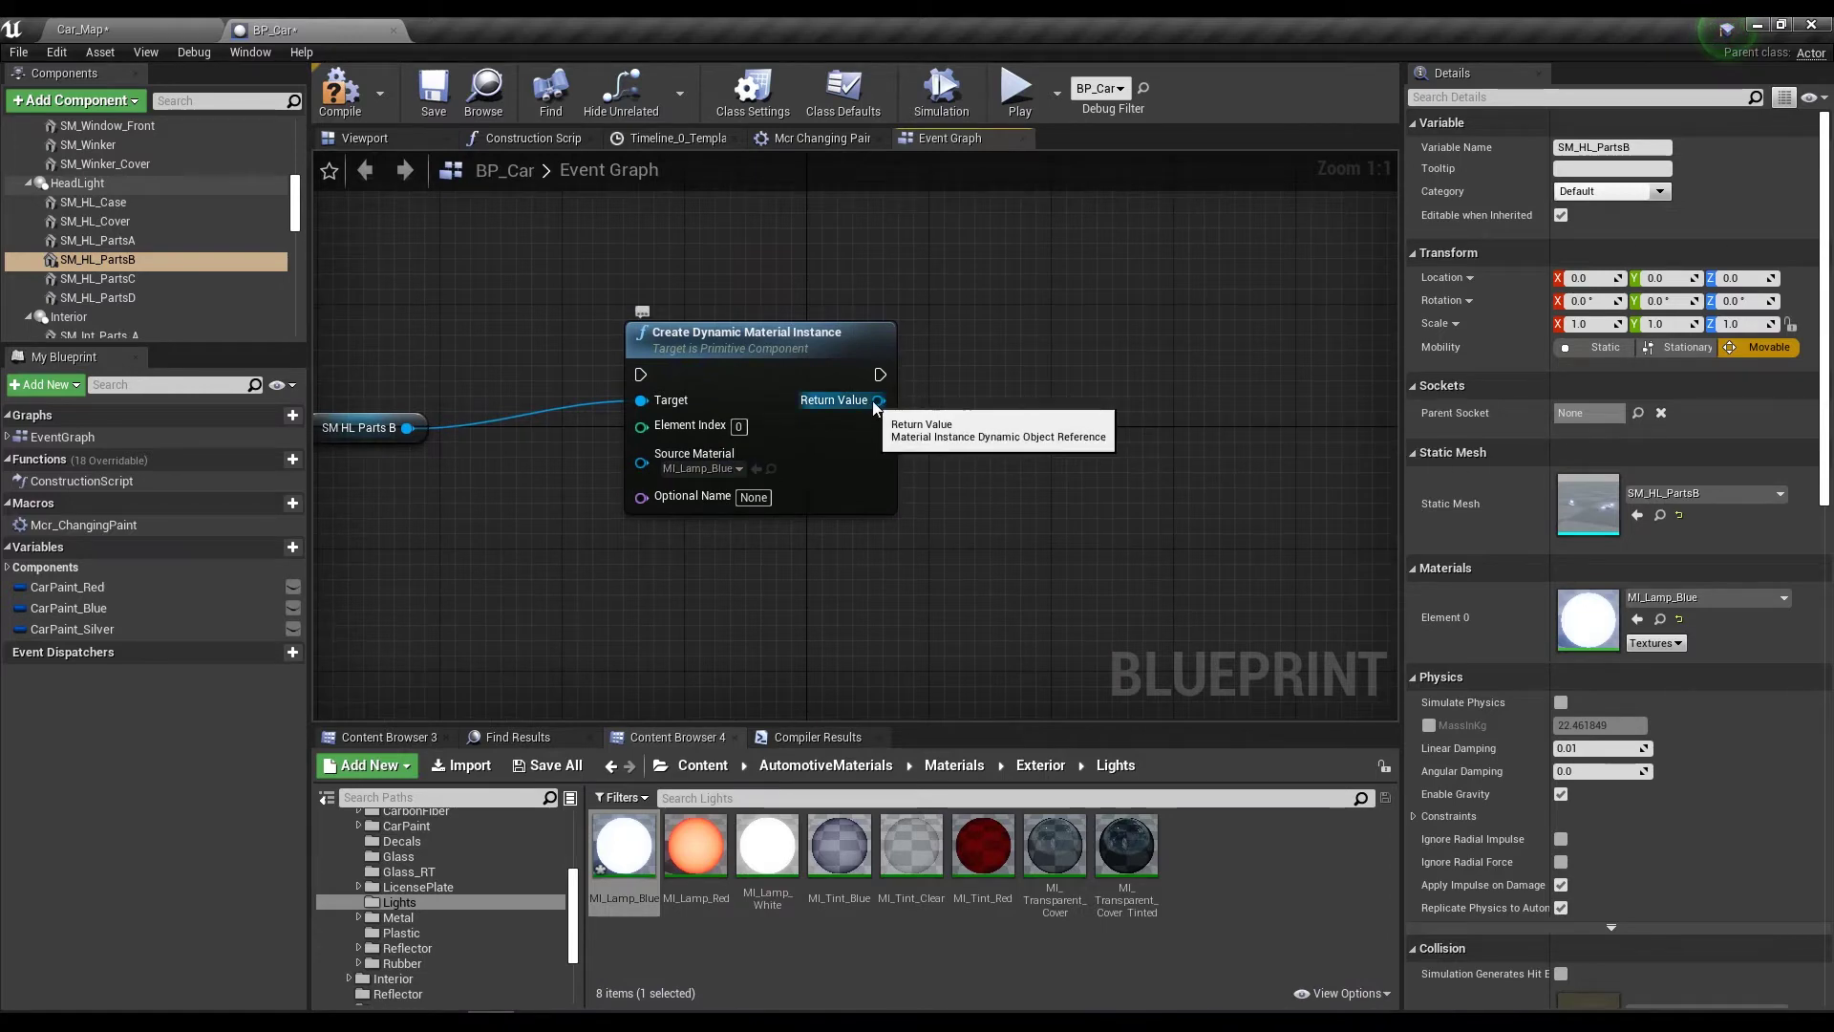
Promote the node's Return Value to a new variable named MI_HL.
drag(879, 401, 940, 411)
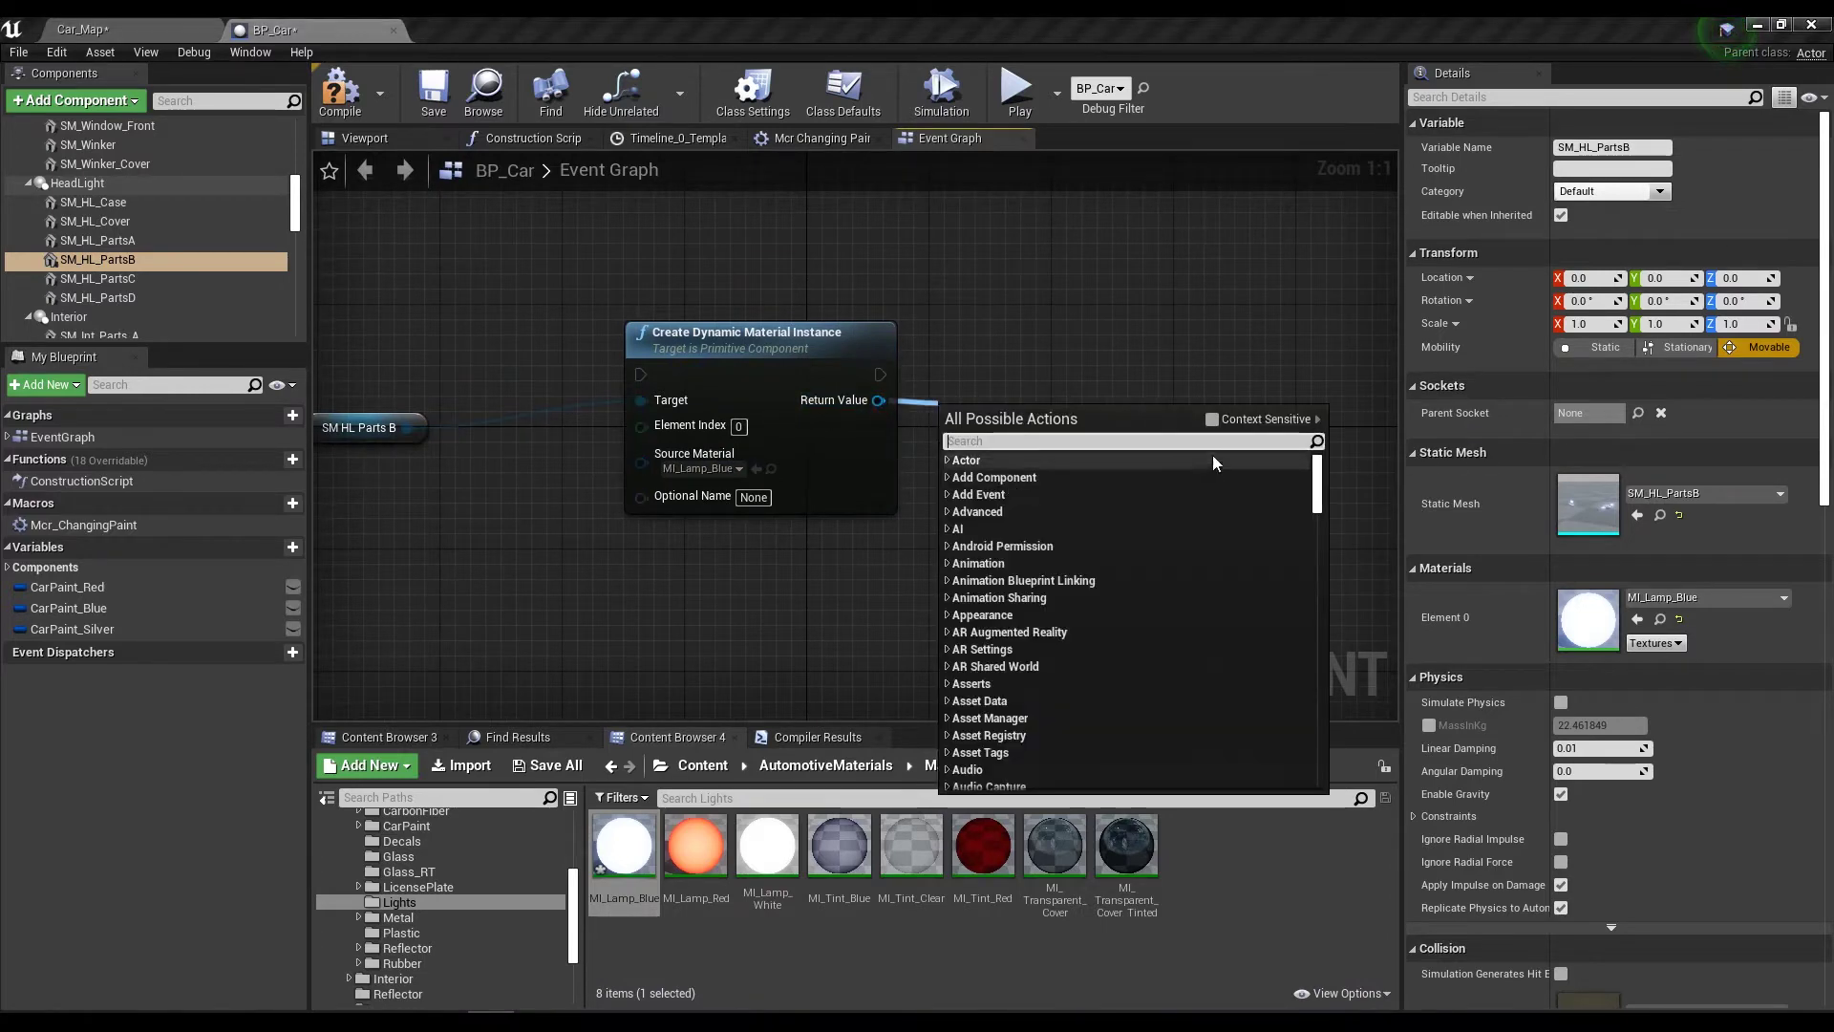
click(1211, 419)
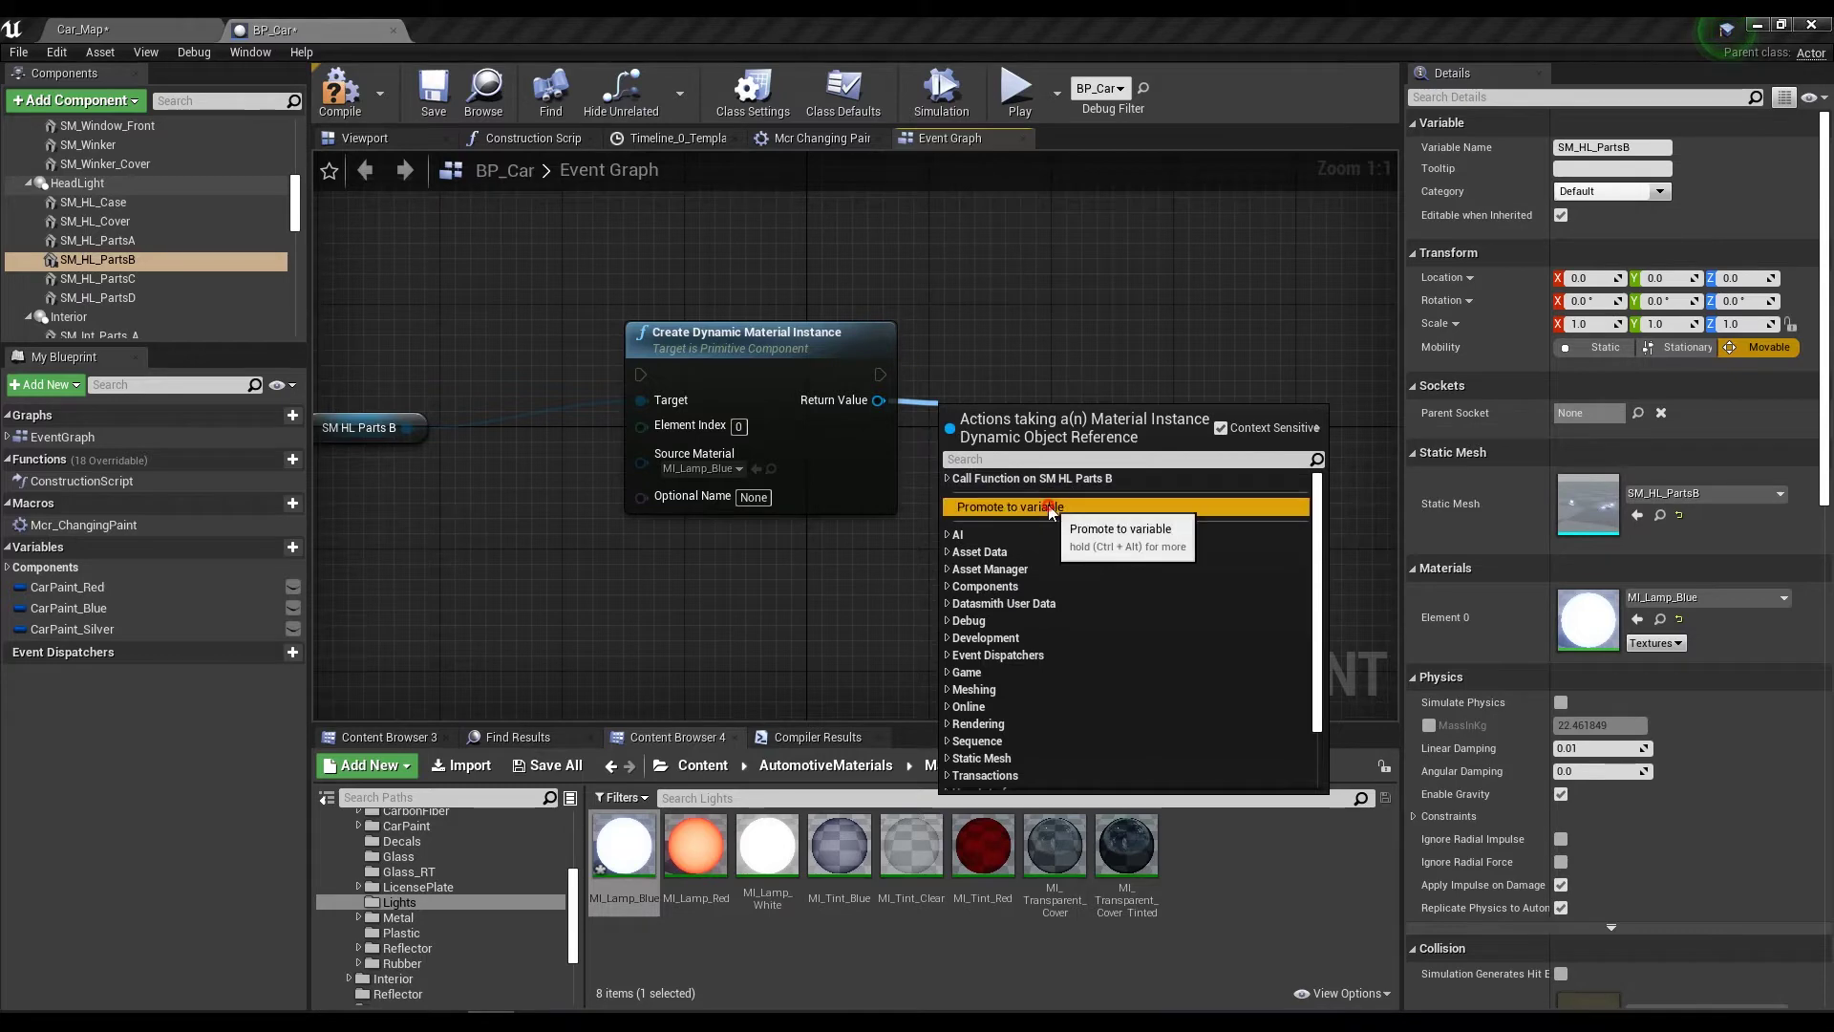
click(1075, 506)
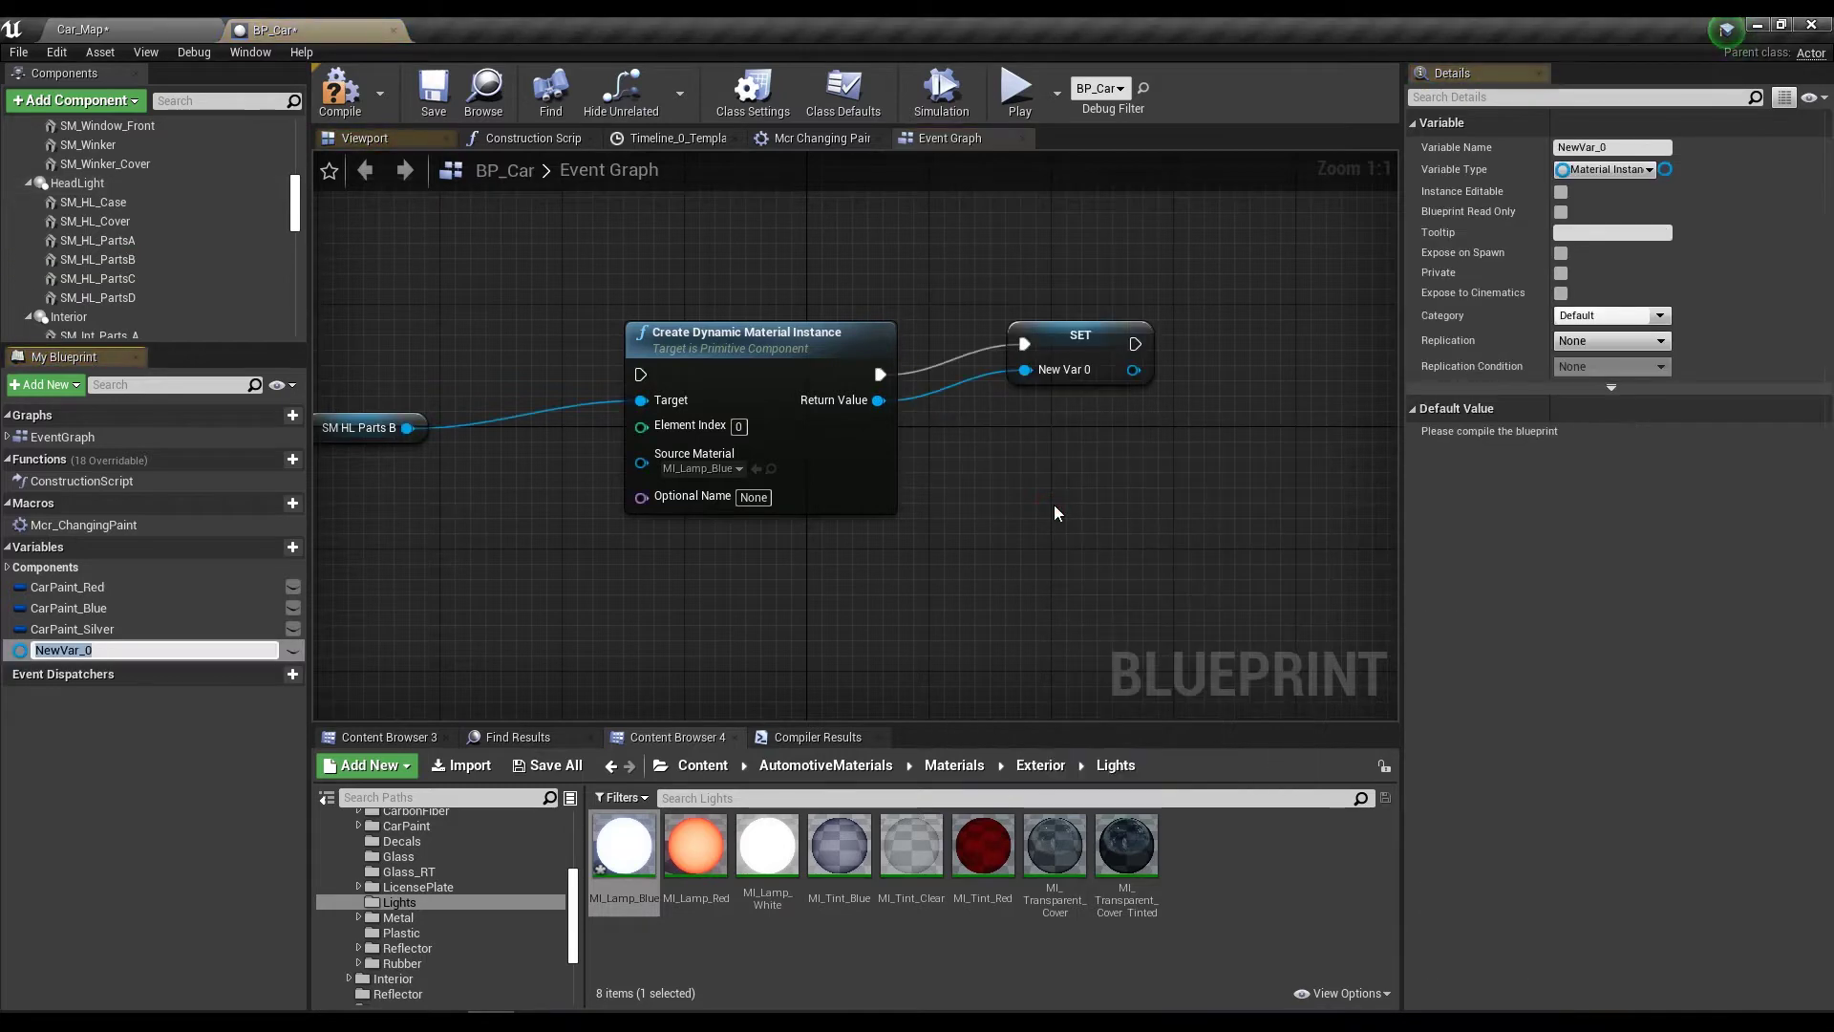
key(Return)
click(1645, 145)
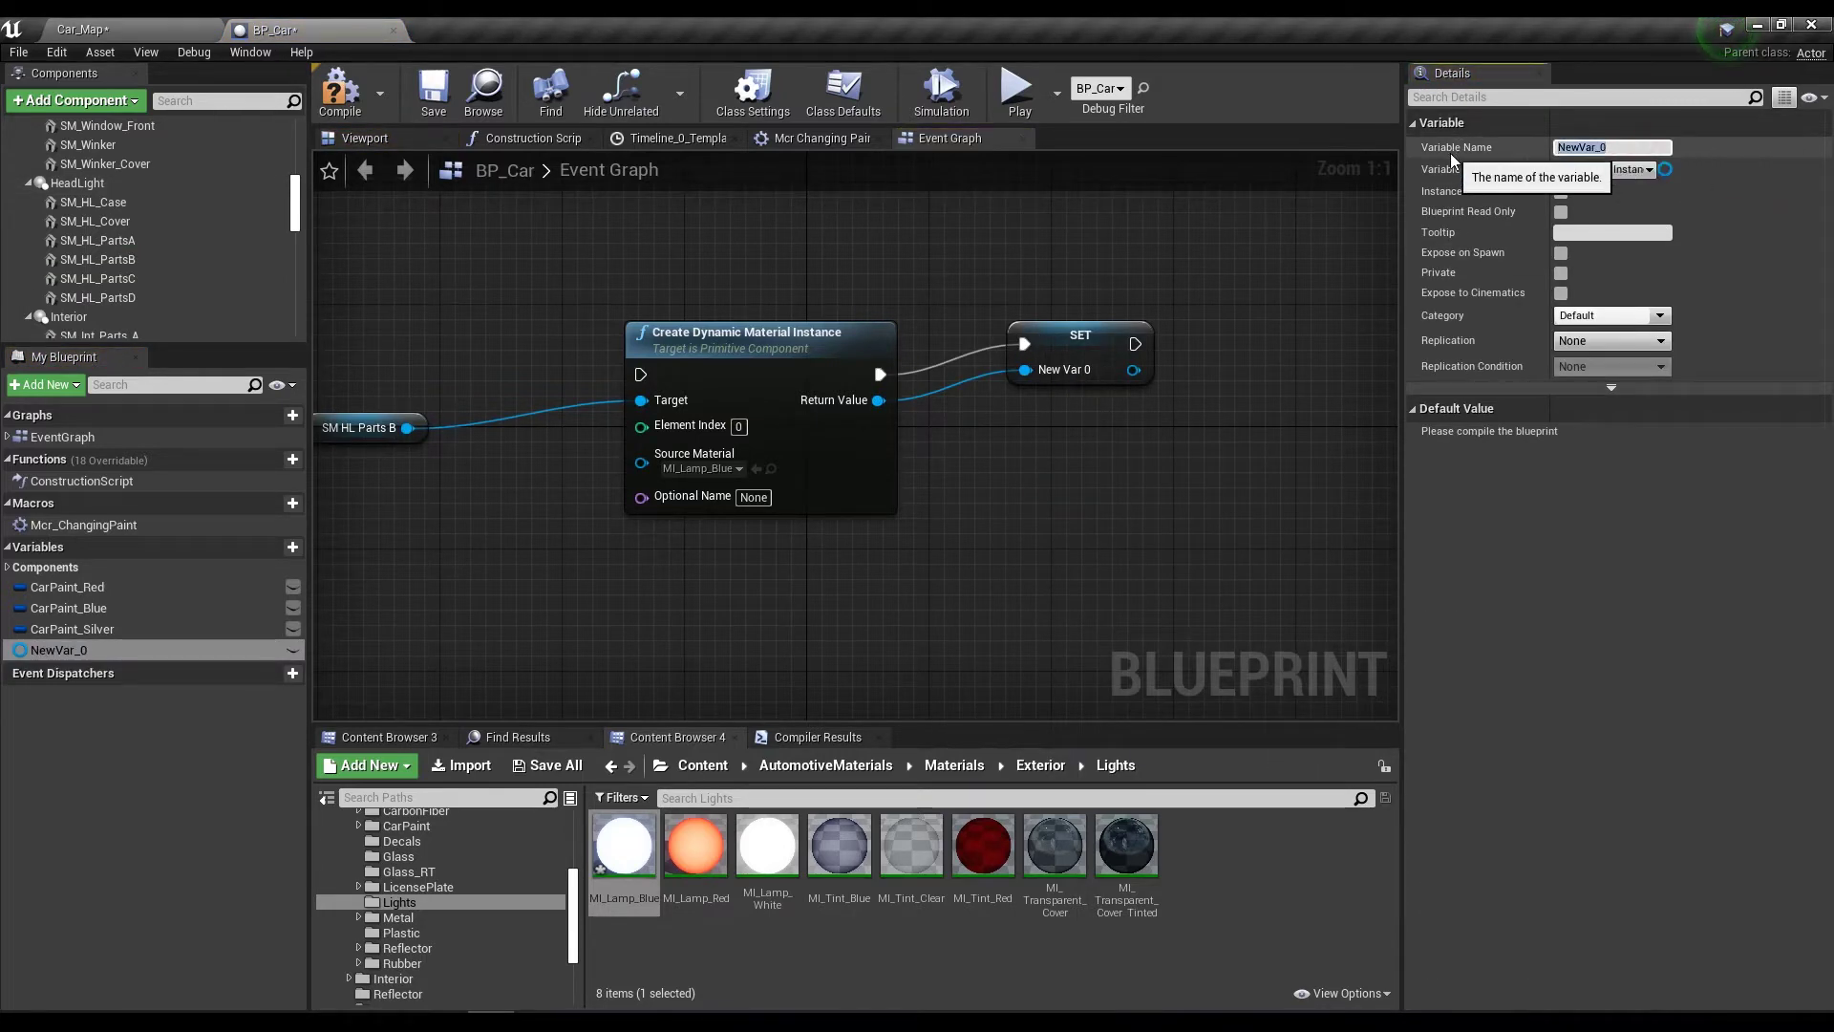
text(MI_H)
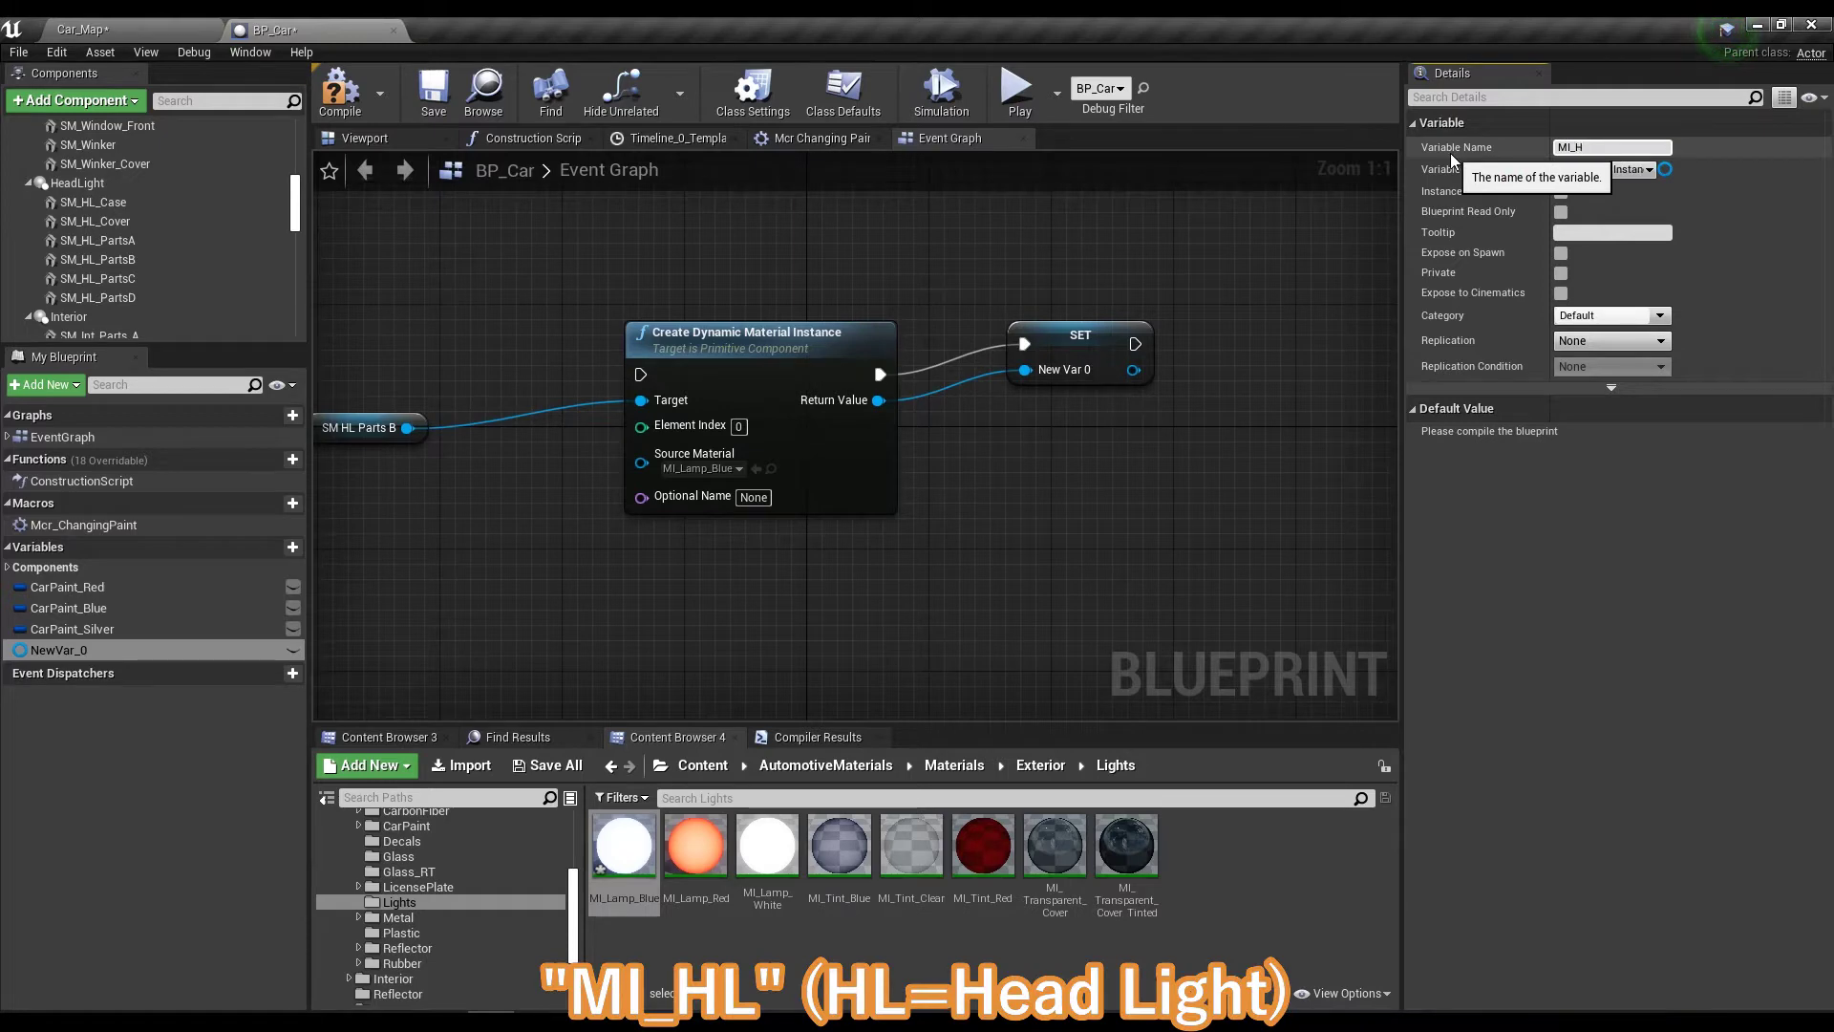
key(Return)
Drive the material instance node from Event BeginPlay, tidy the nodes, and open MI_Lamp_Blue.
mouse_move(969, 296)
right_down()
mouse_move(1128, 285)
mouse_move(859, 298)
right_up()
drag(472, 315, 865, 360)
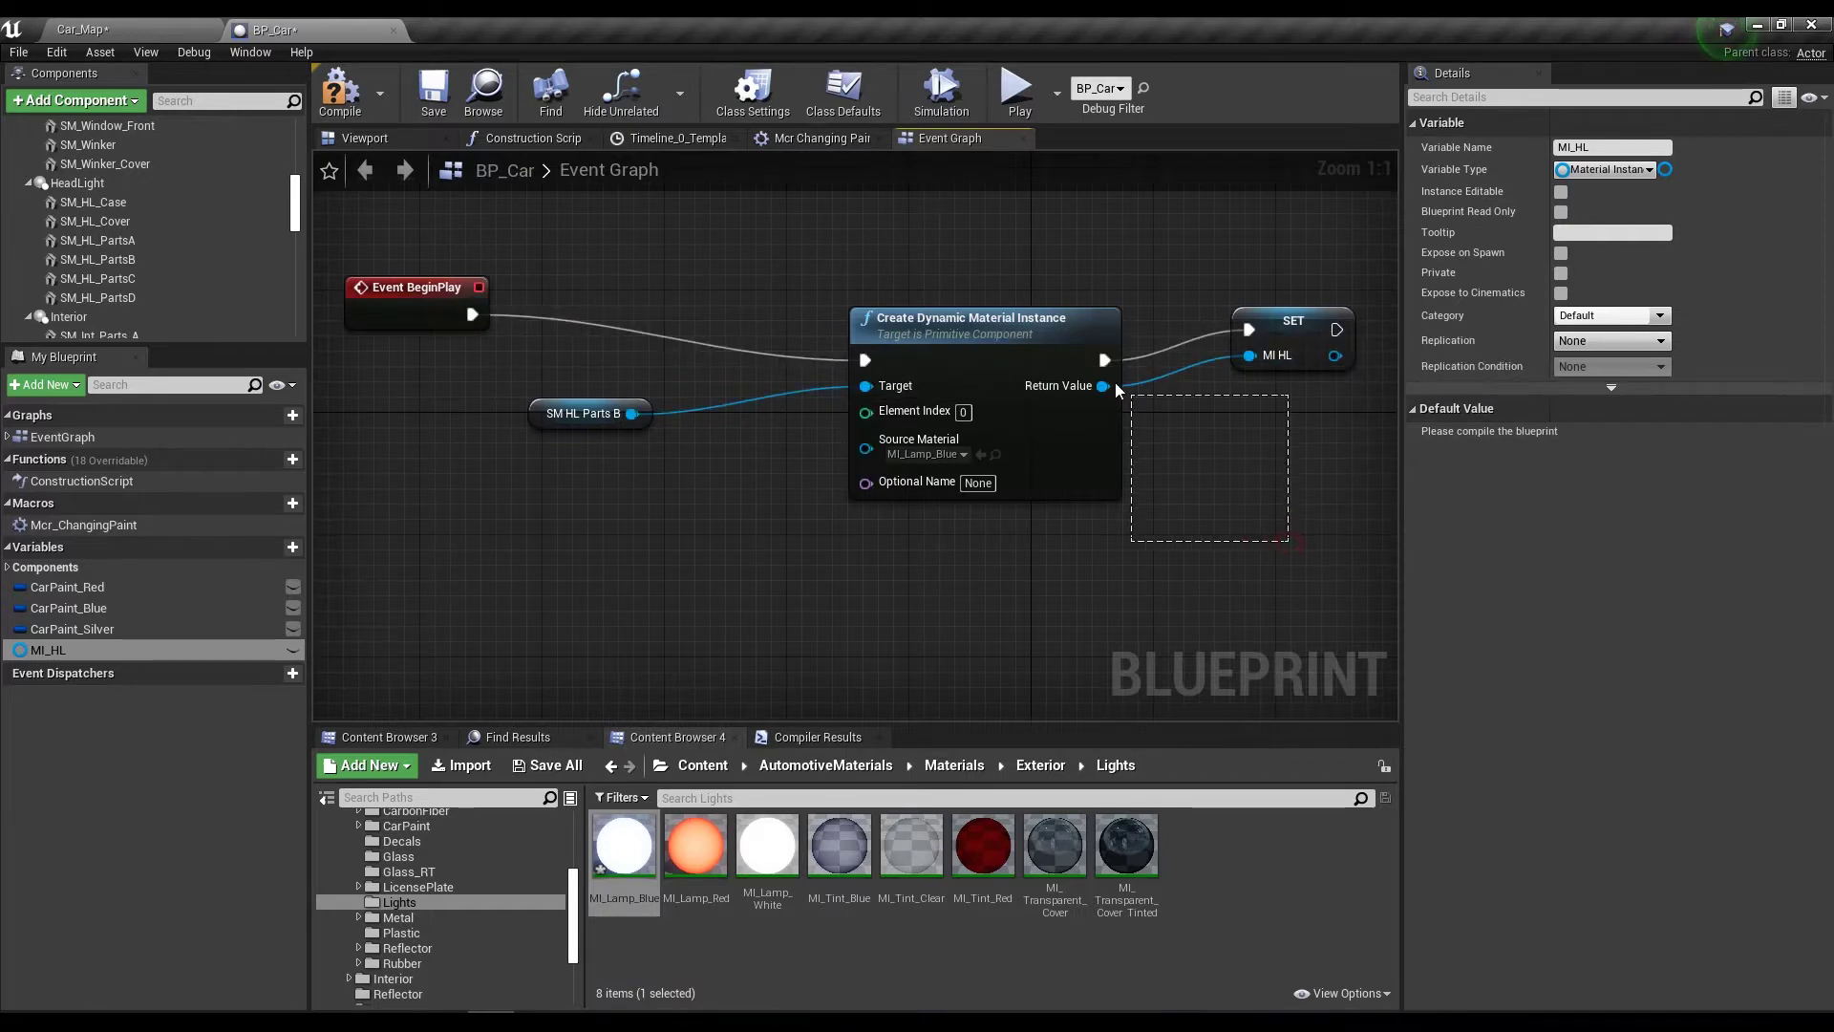
drag(1137, 404, 841, 306)
mouse_move(1313, 352)
mouse_down()
mouse_move(1237, 305)
mouse_move(1236, 336)
mouse_up()
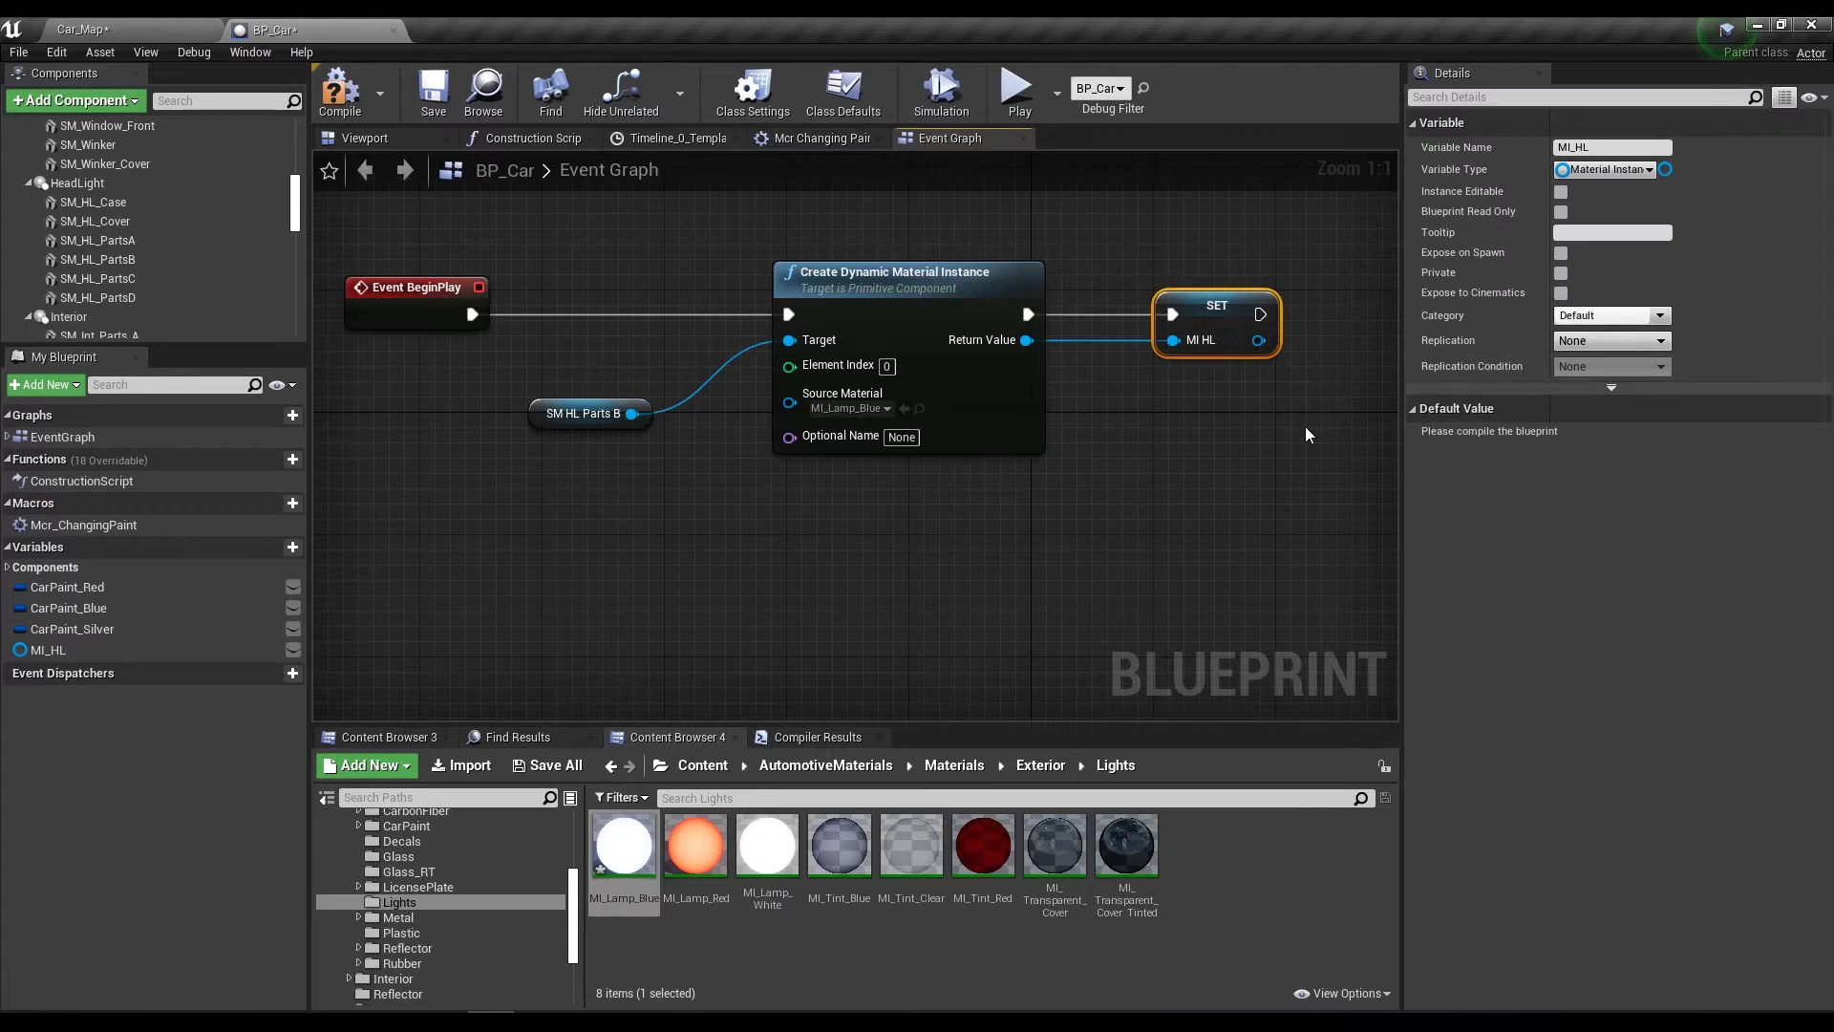
double_click(624, 845)
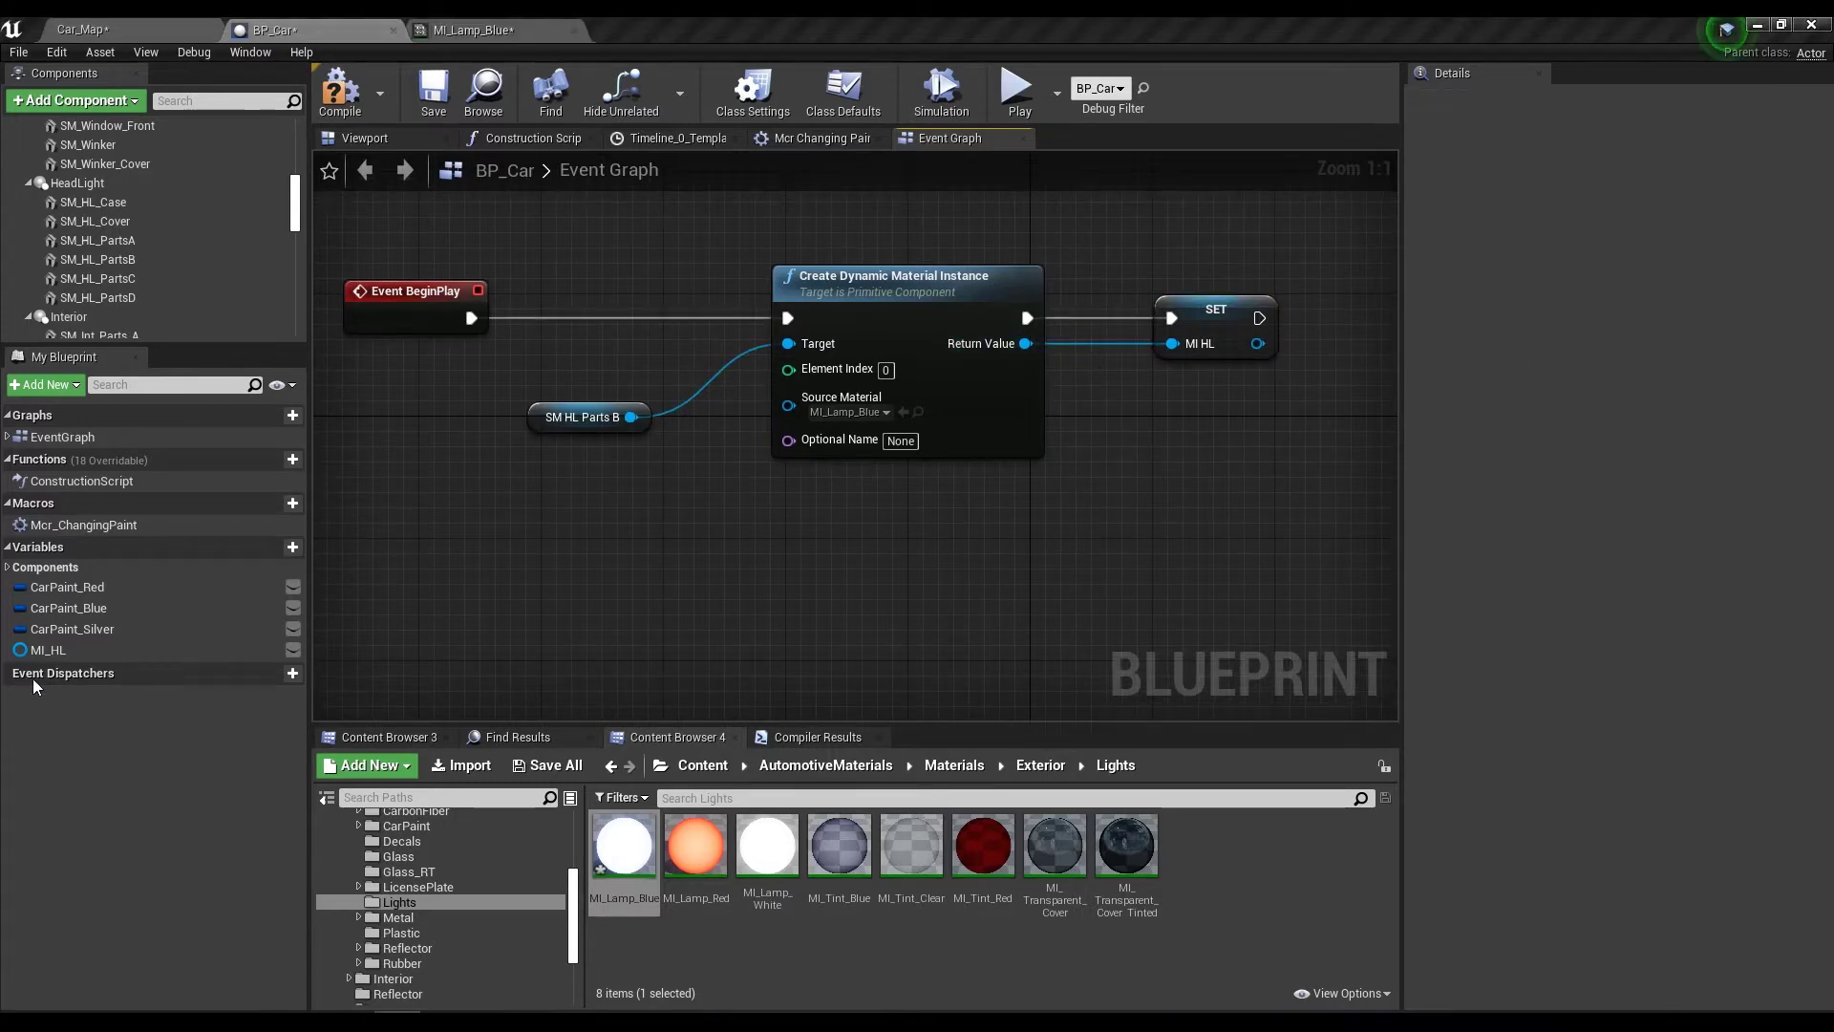
Get MI_HL in the graph and attach a Set Vector Parameter Value node ('set v') to it.
ctrl+drag(48, 650, 1181, 447)
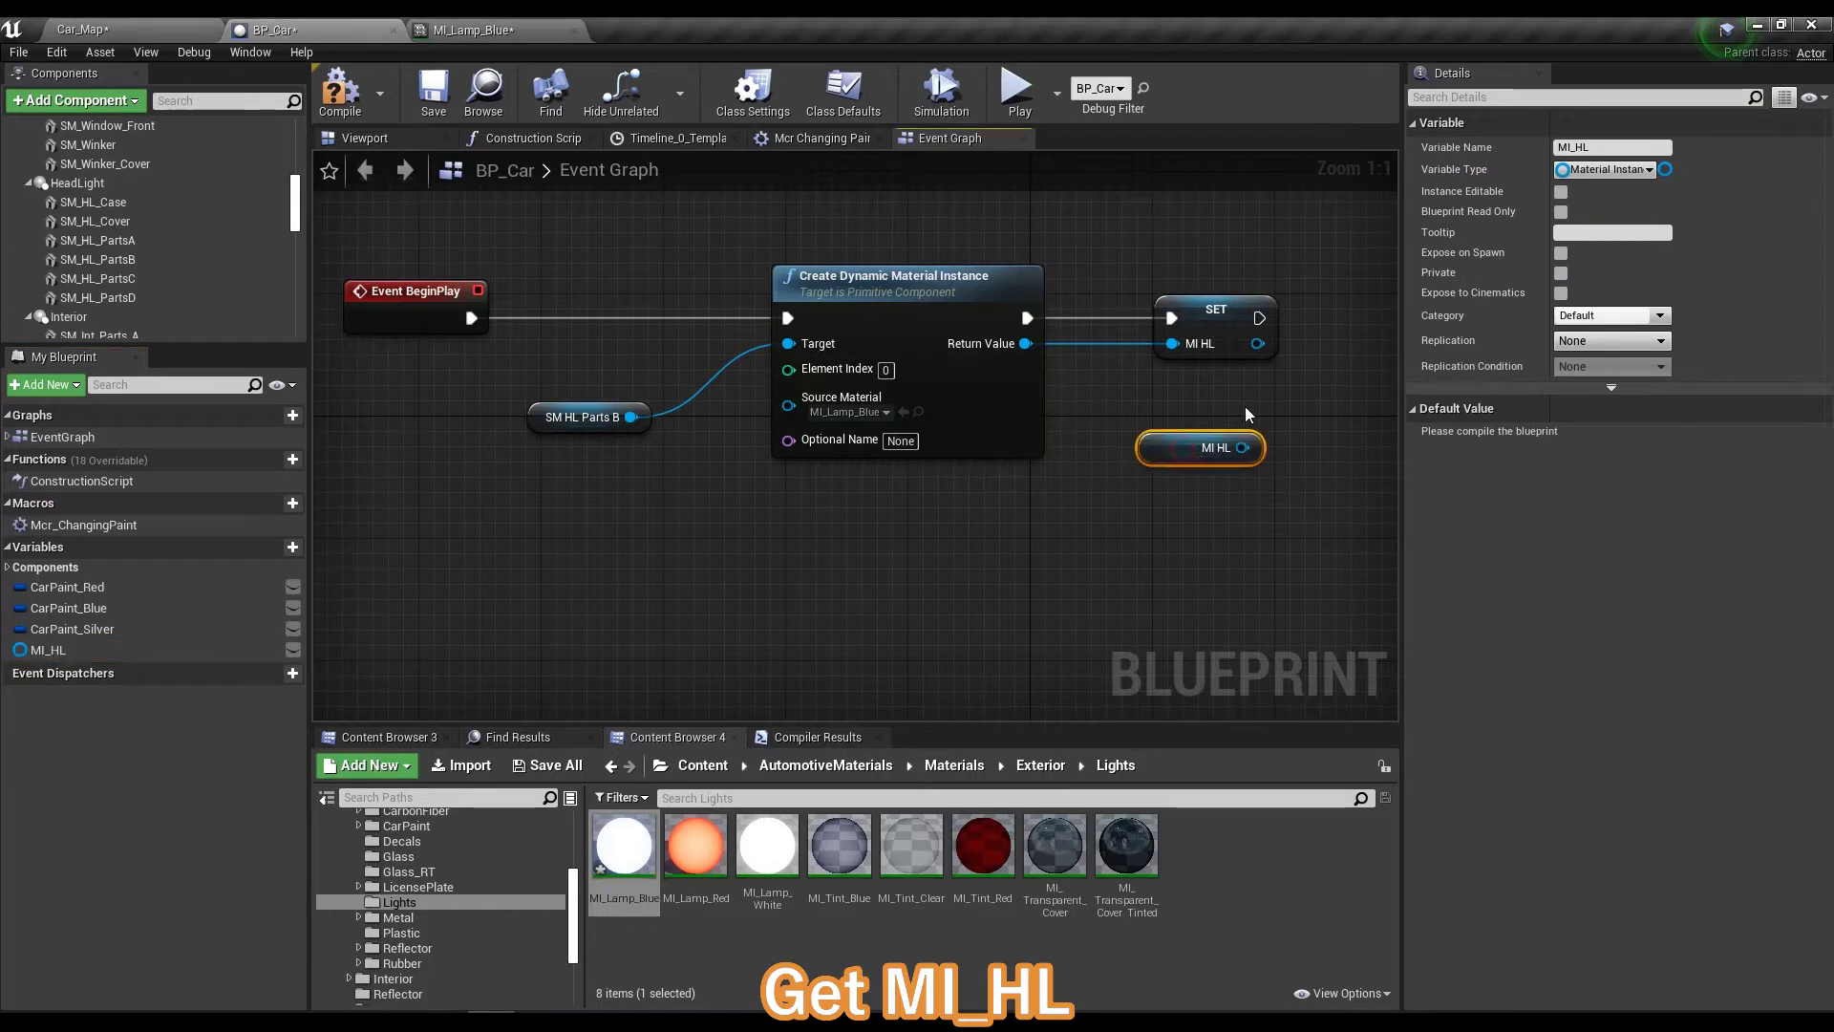
right_drag(1245, 414, 967, 420)
drag(966, 479, 1144, 392)
text(set v)
key(Return)
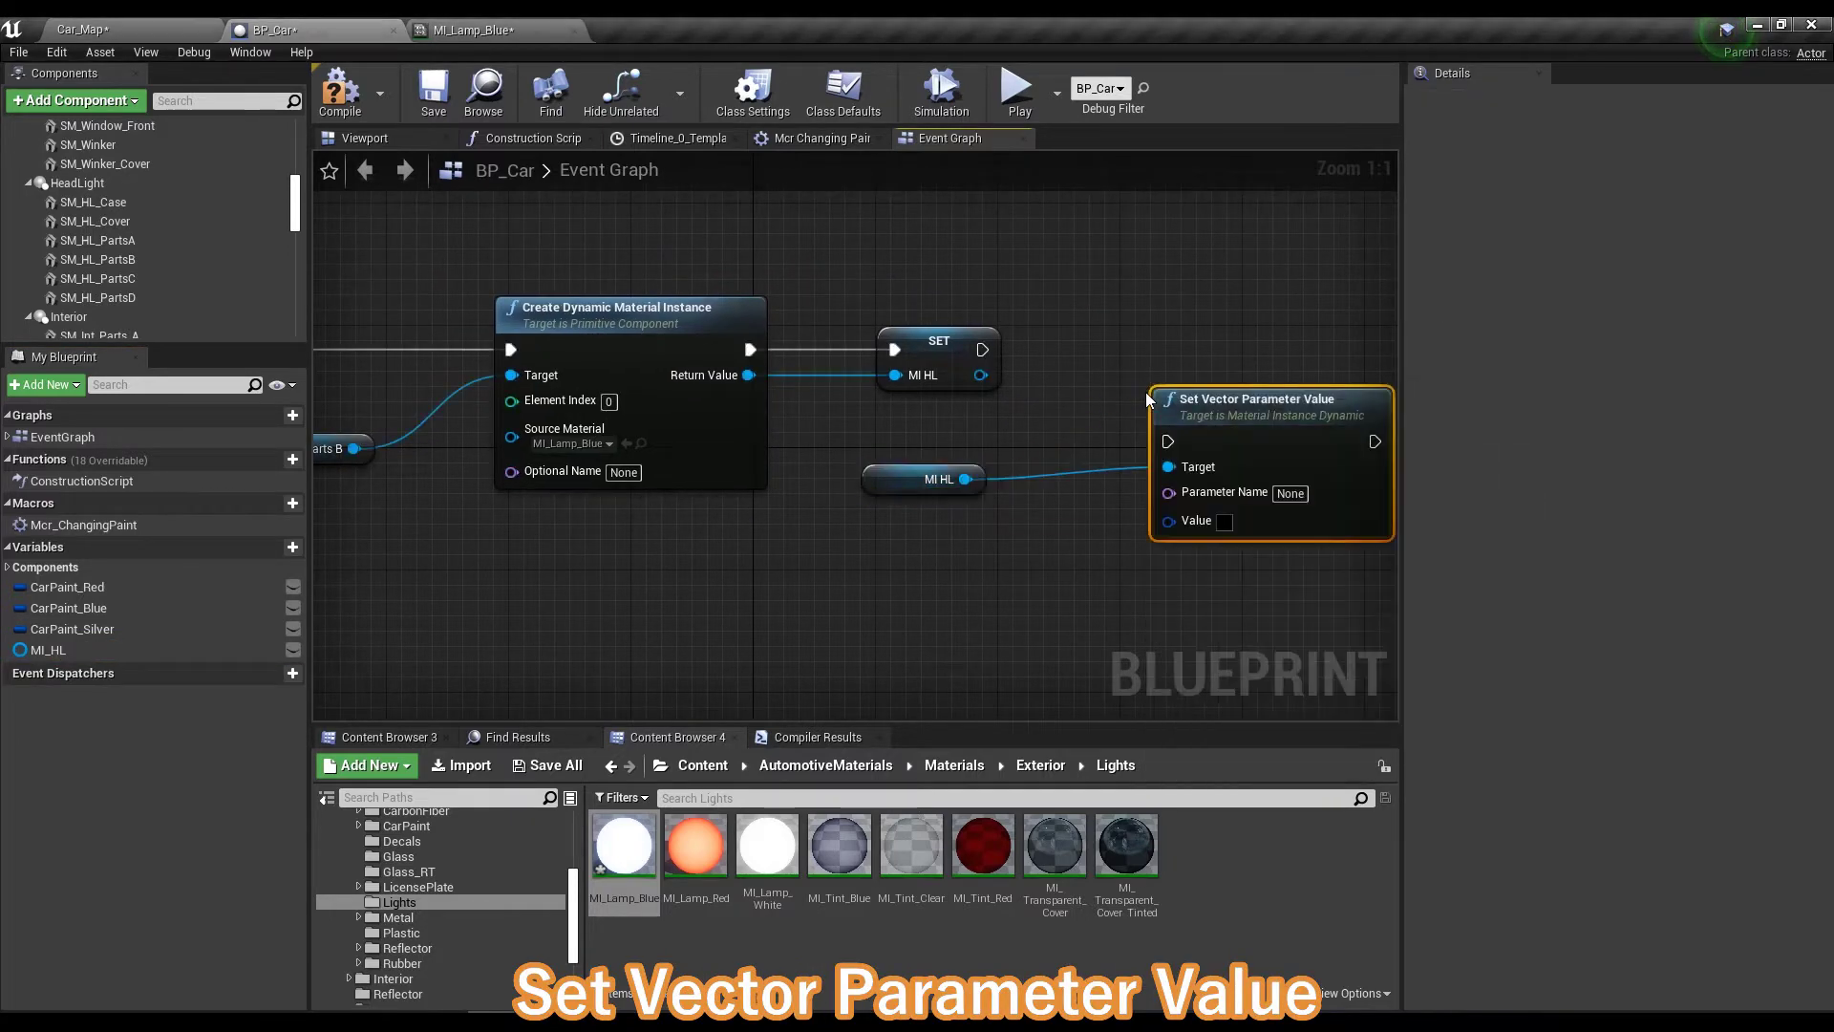
right_drag(1154, 392, 1050, 386)
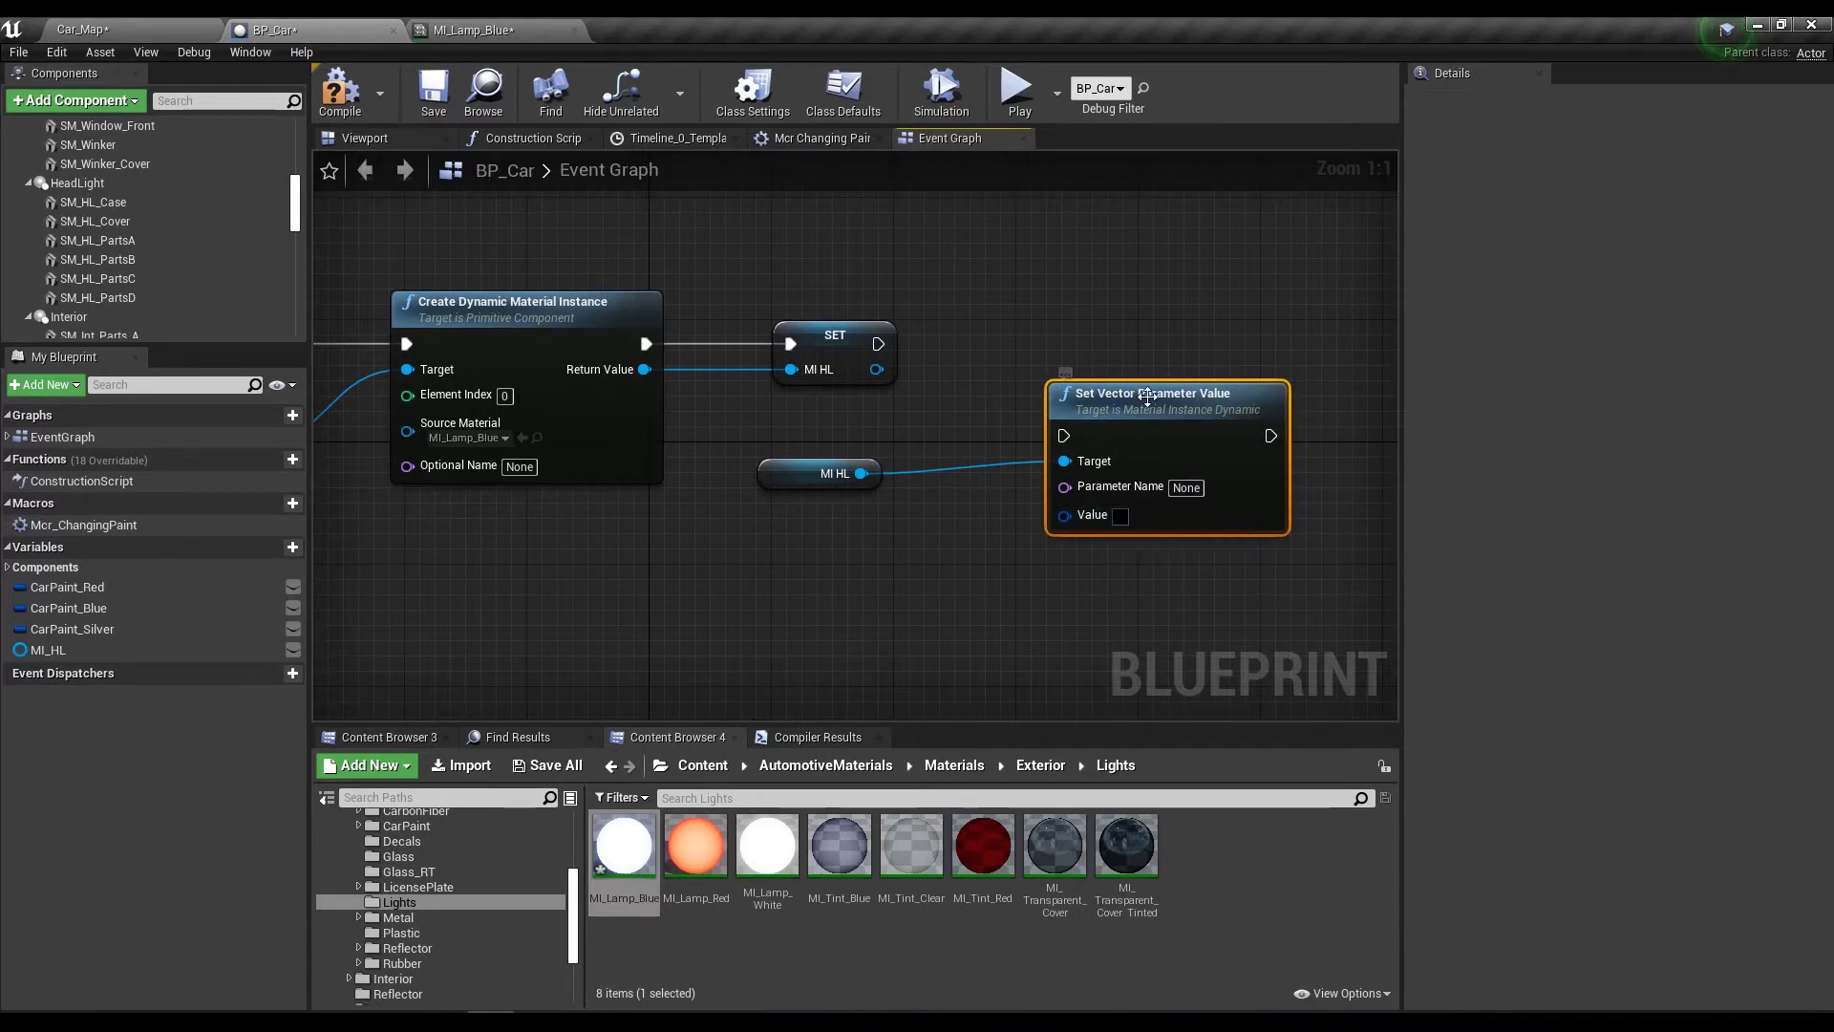
click(487, 29)
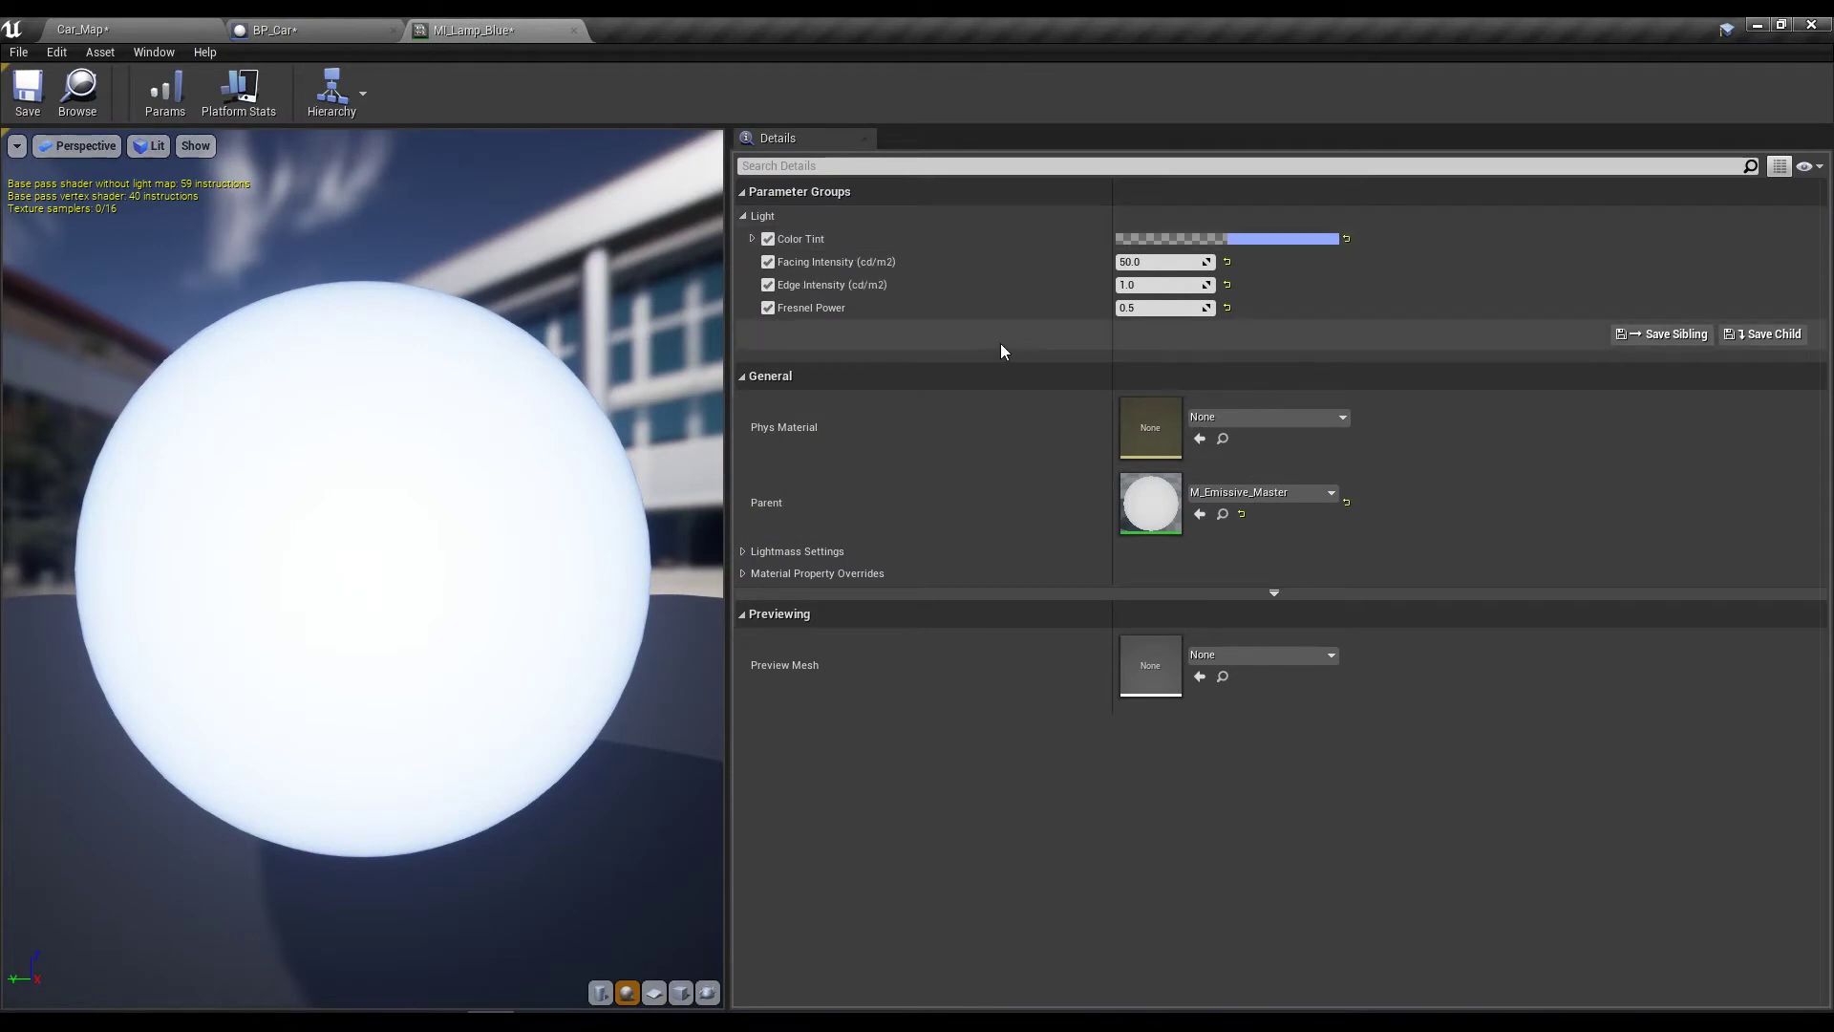
Set the Set Vector node's Parameter Name to Color Tint.
click(286, 29)
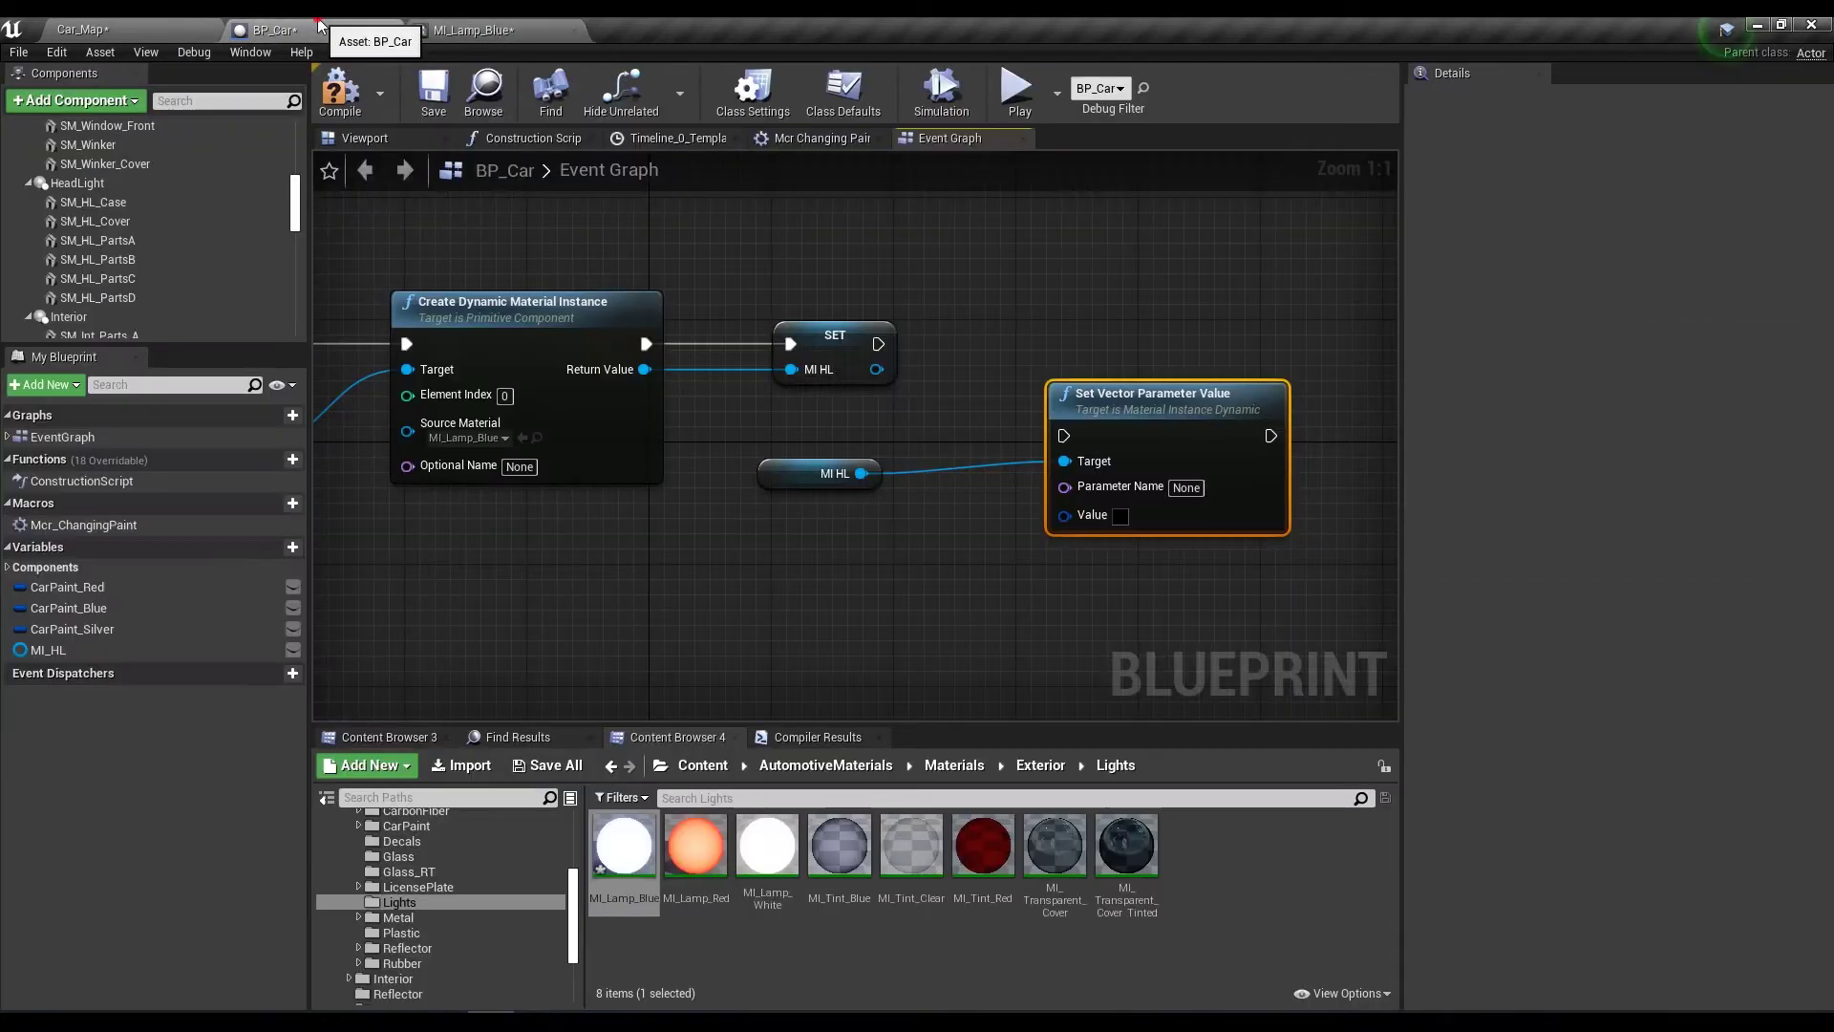
click(1186, 487)
text(Color)
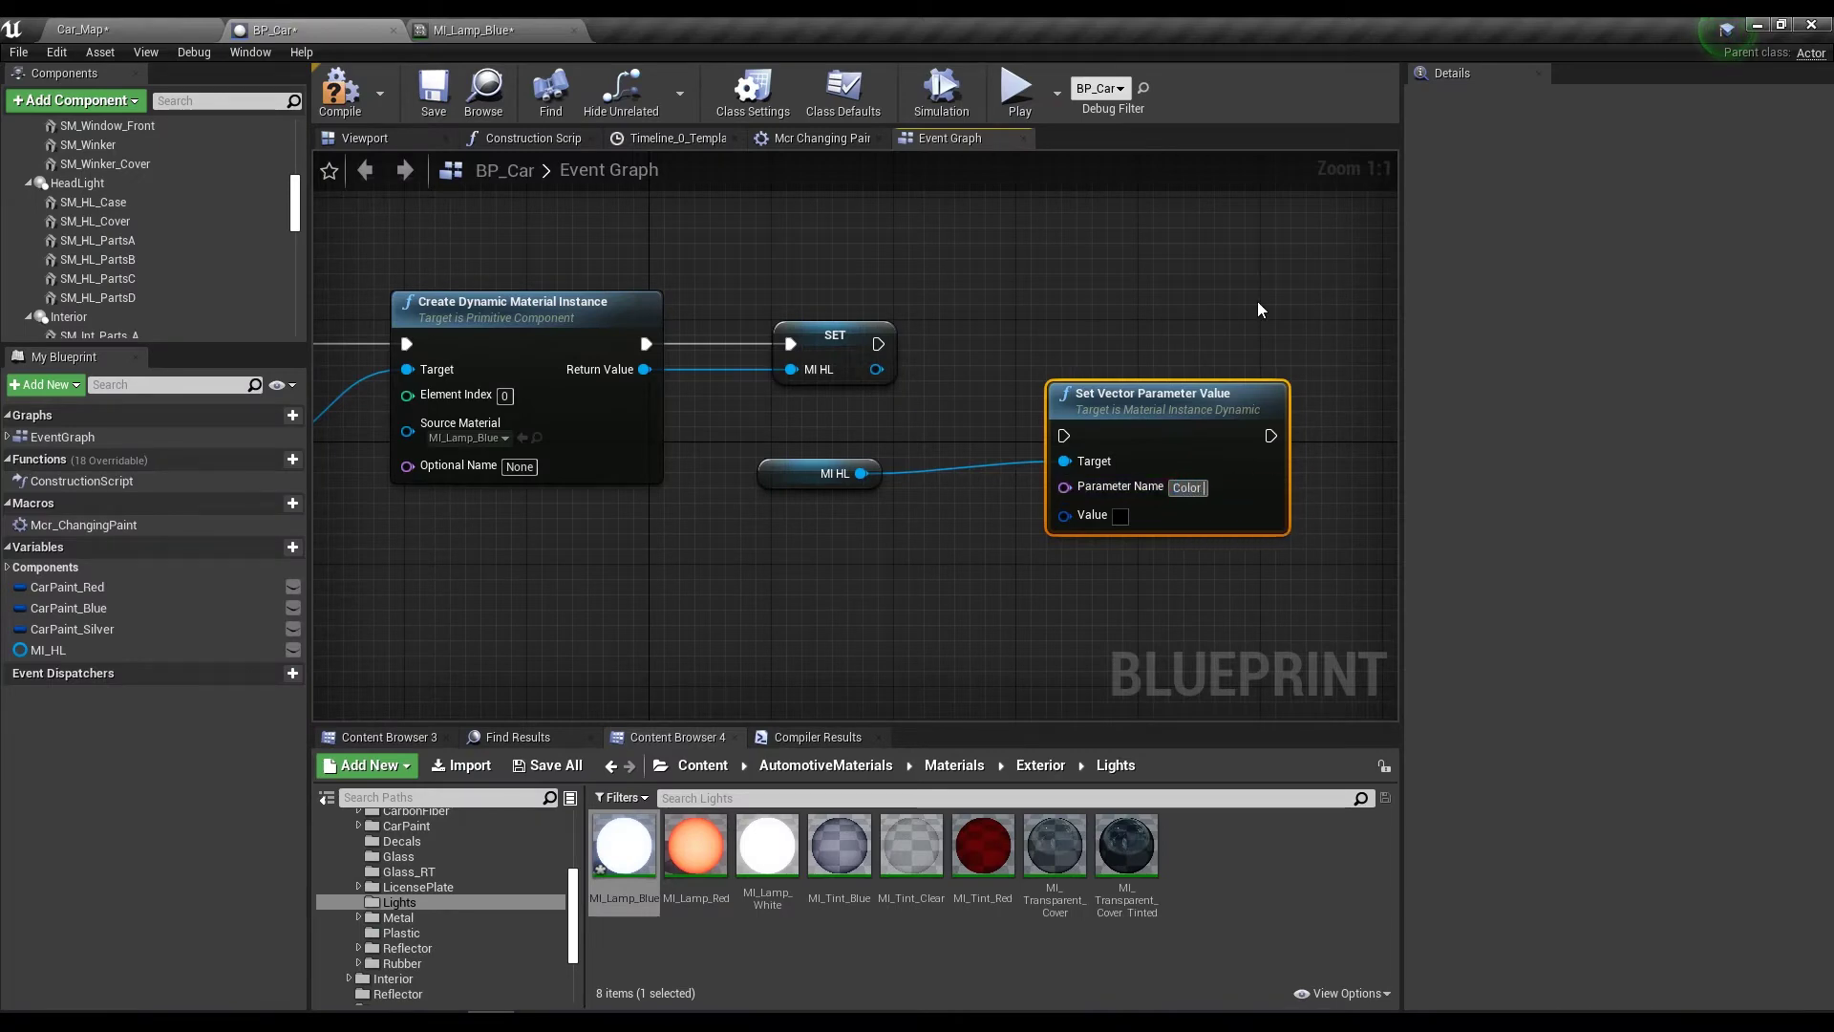
text( Tint)
key(Return)
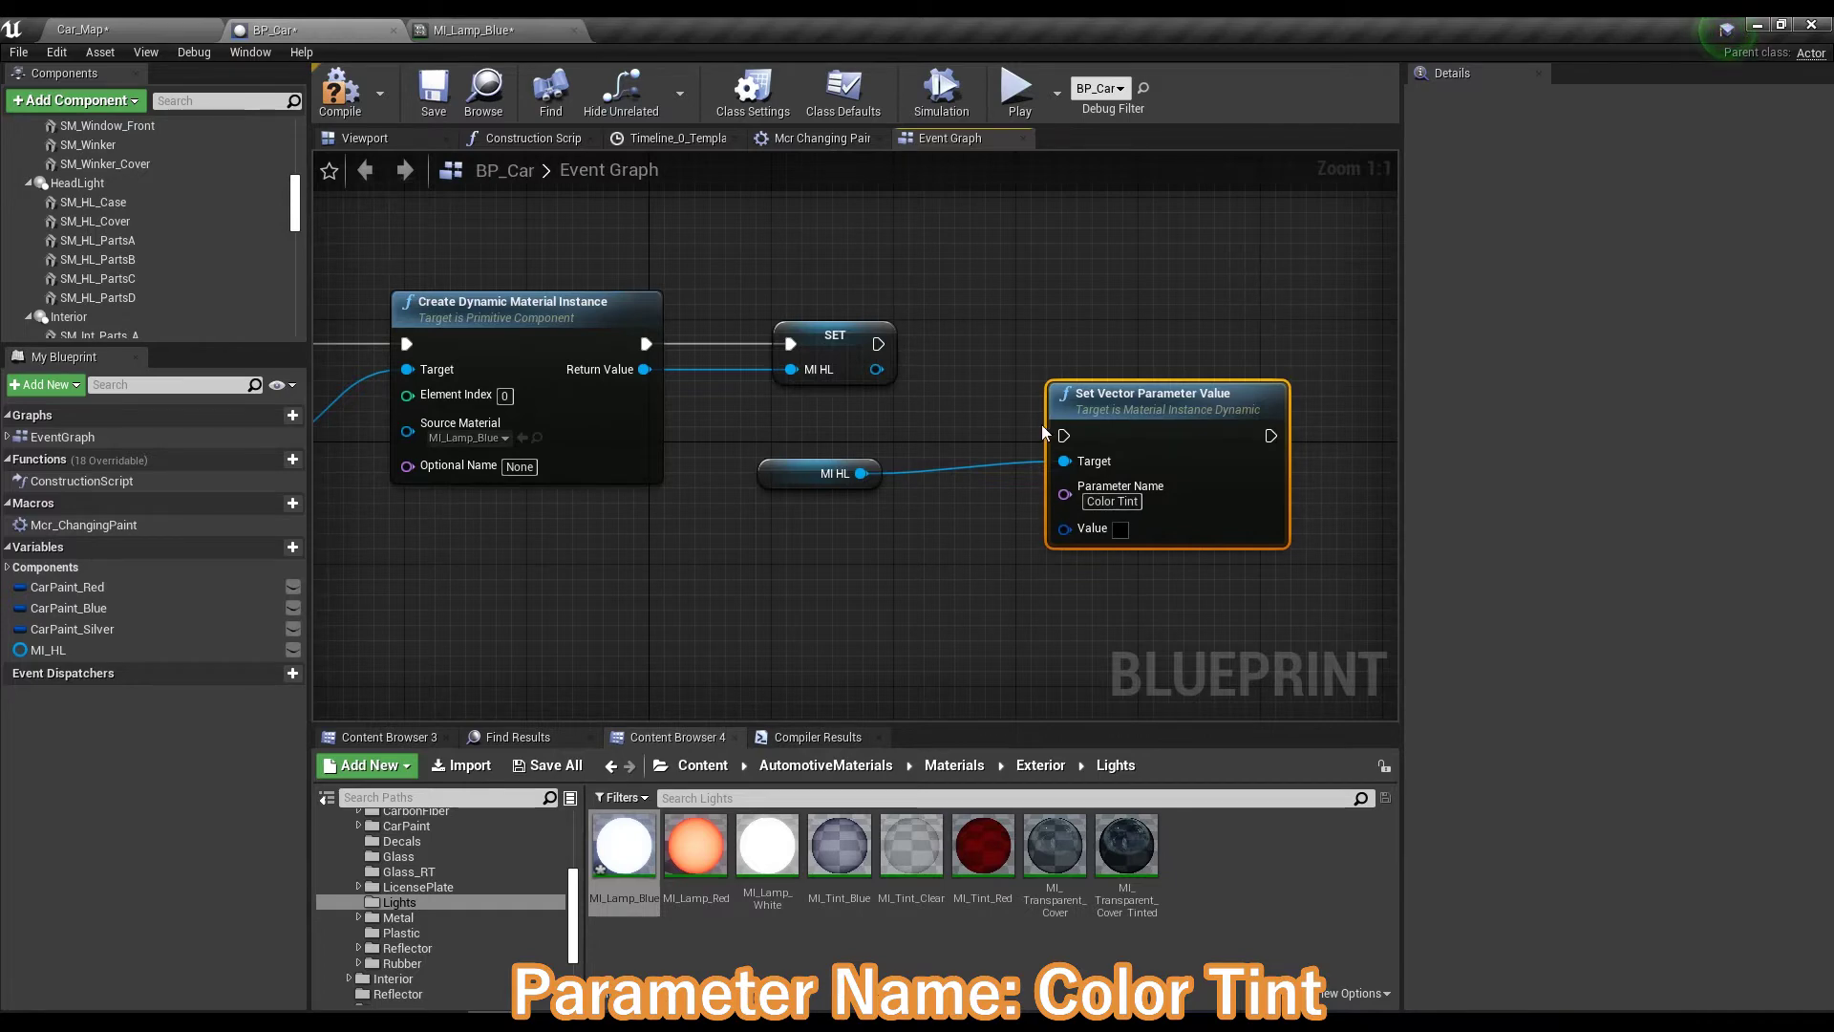
Copy the hex code of MI_Lamp_Blue's Color Tint without changing it.
click(469, 29)
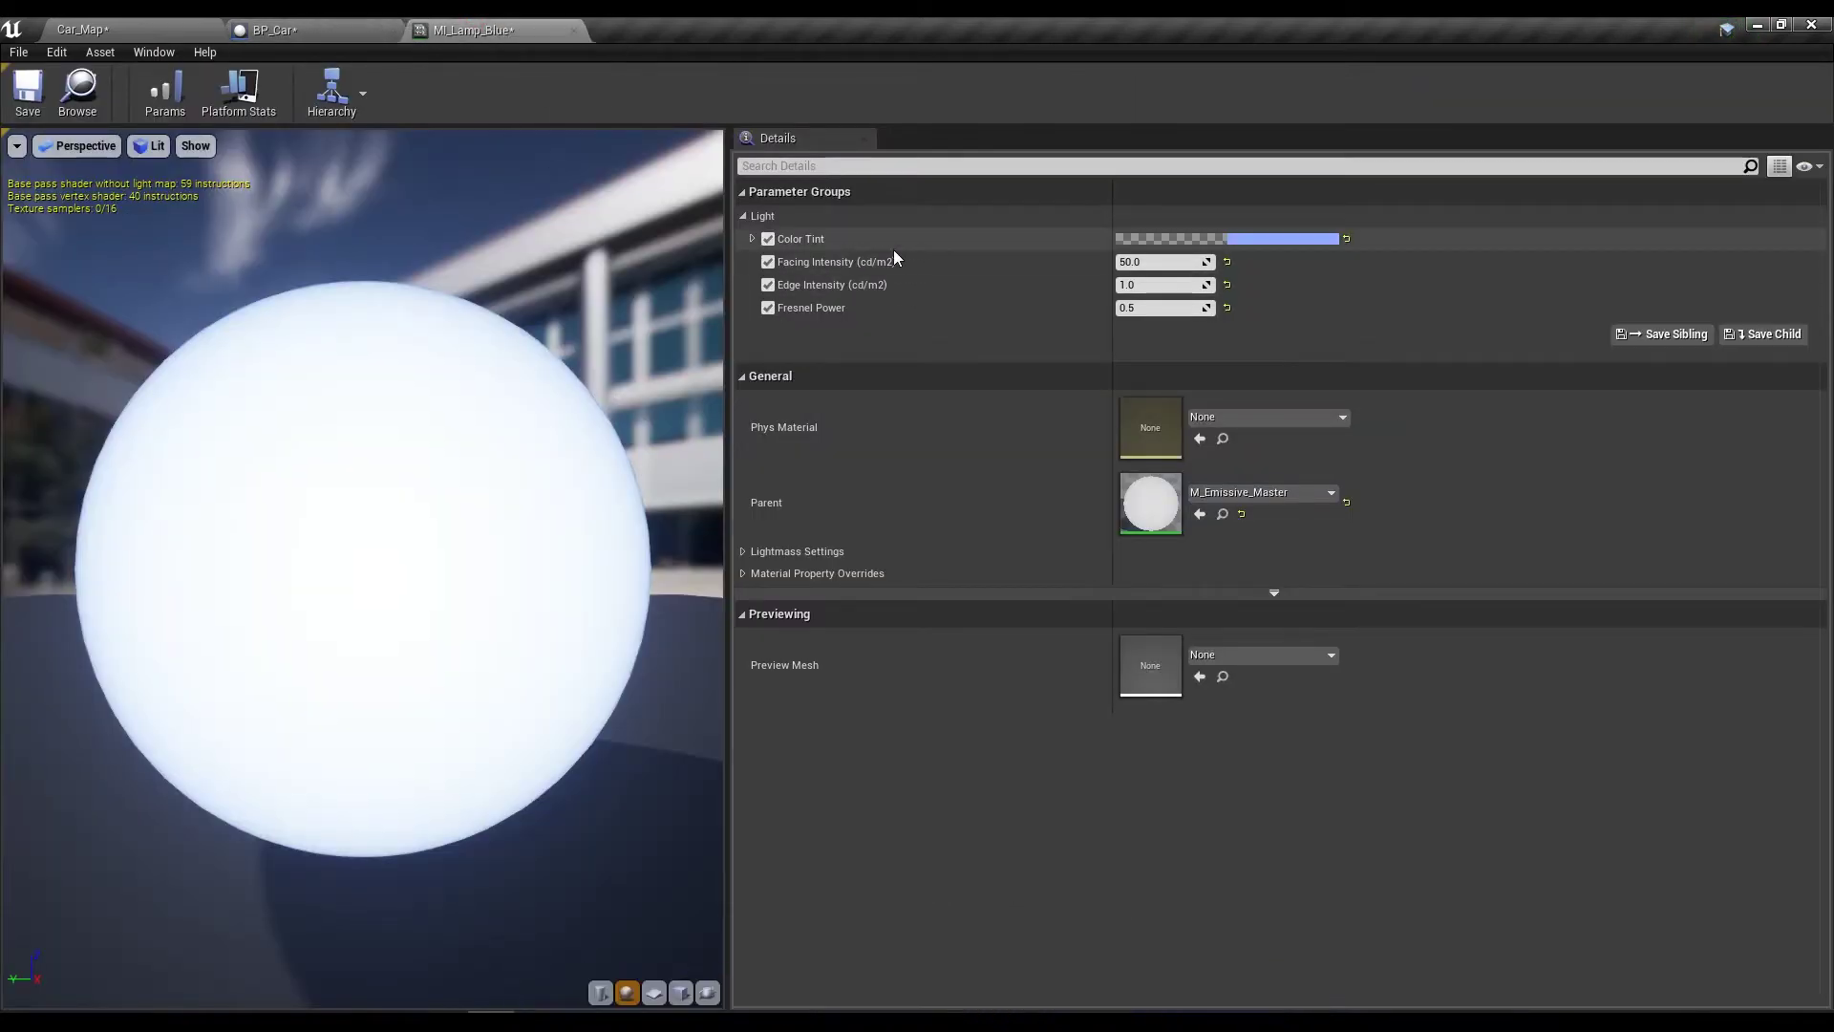
click(277, 30)
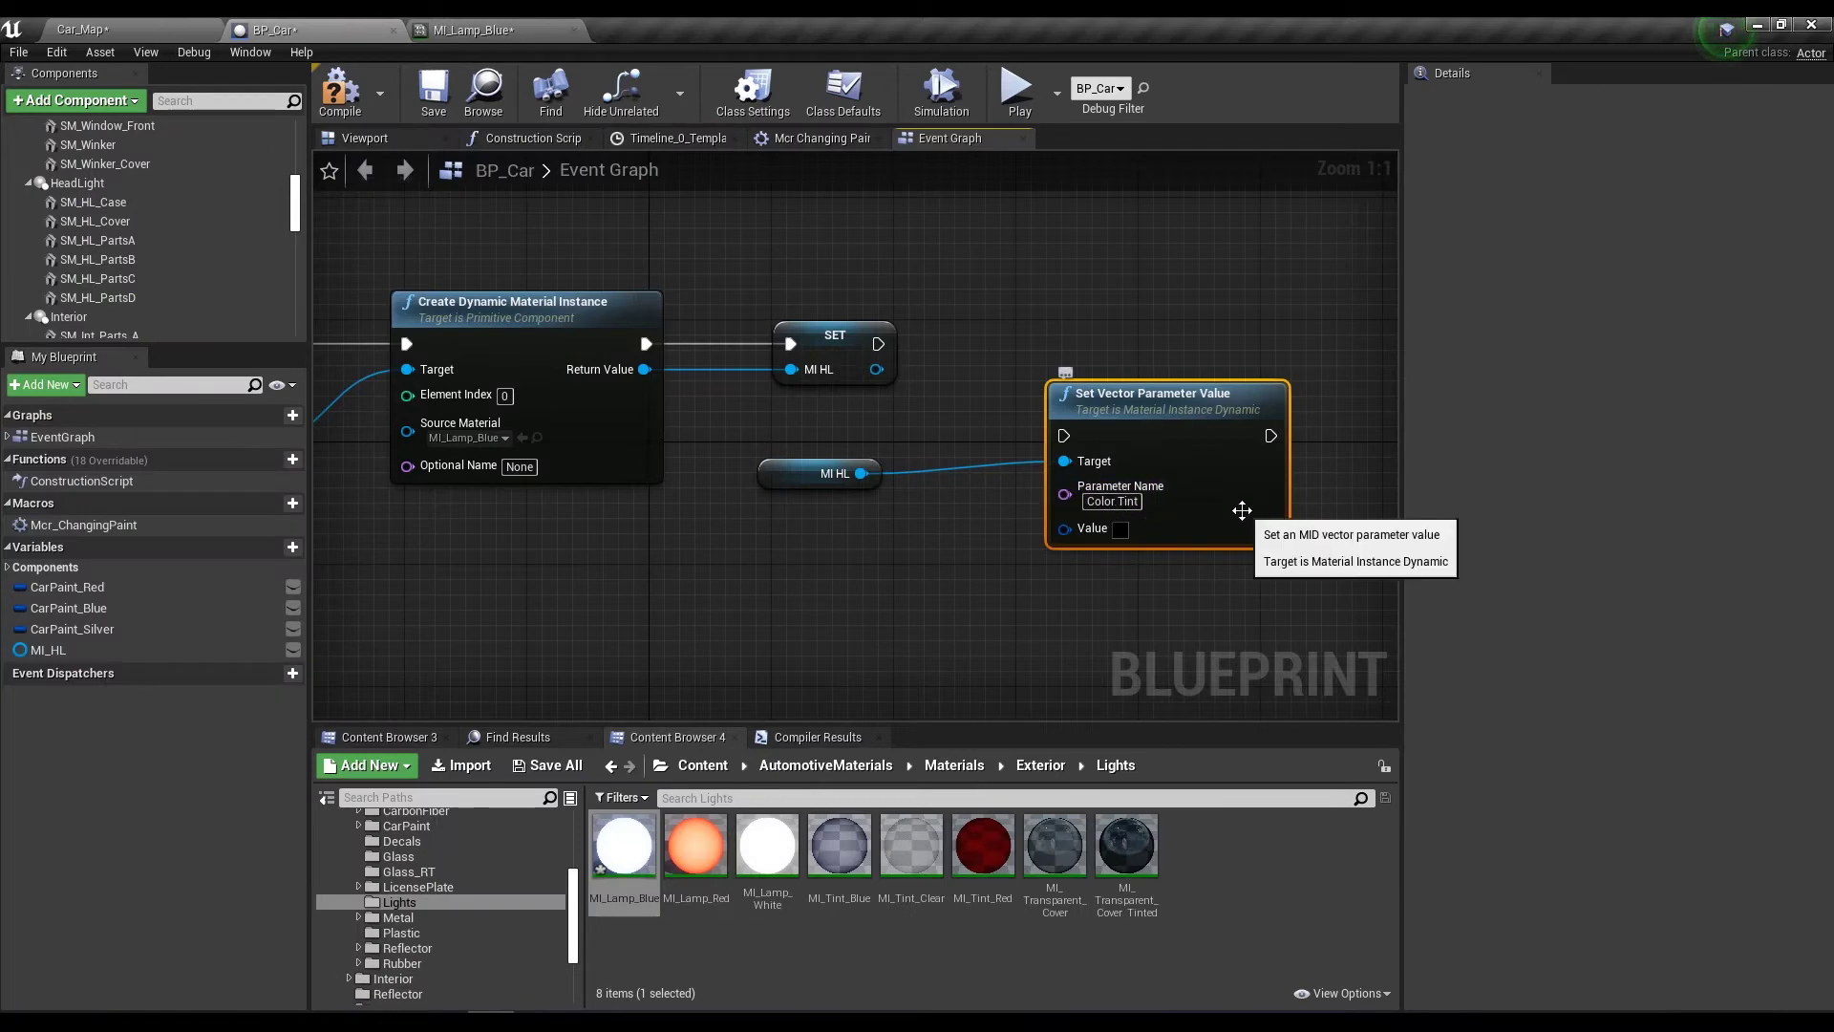
click(468, 29)
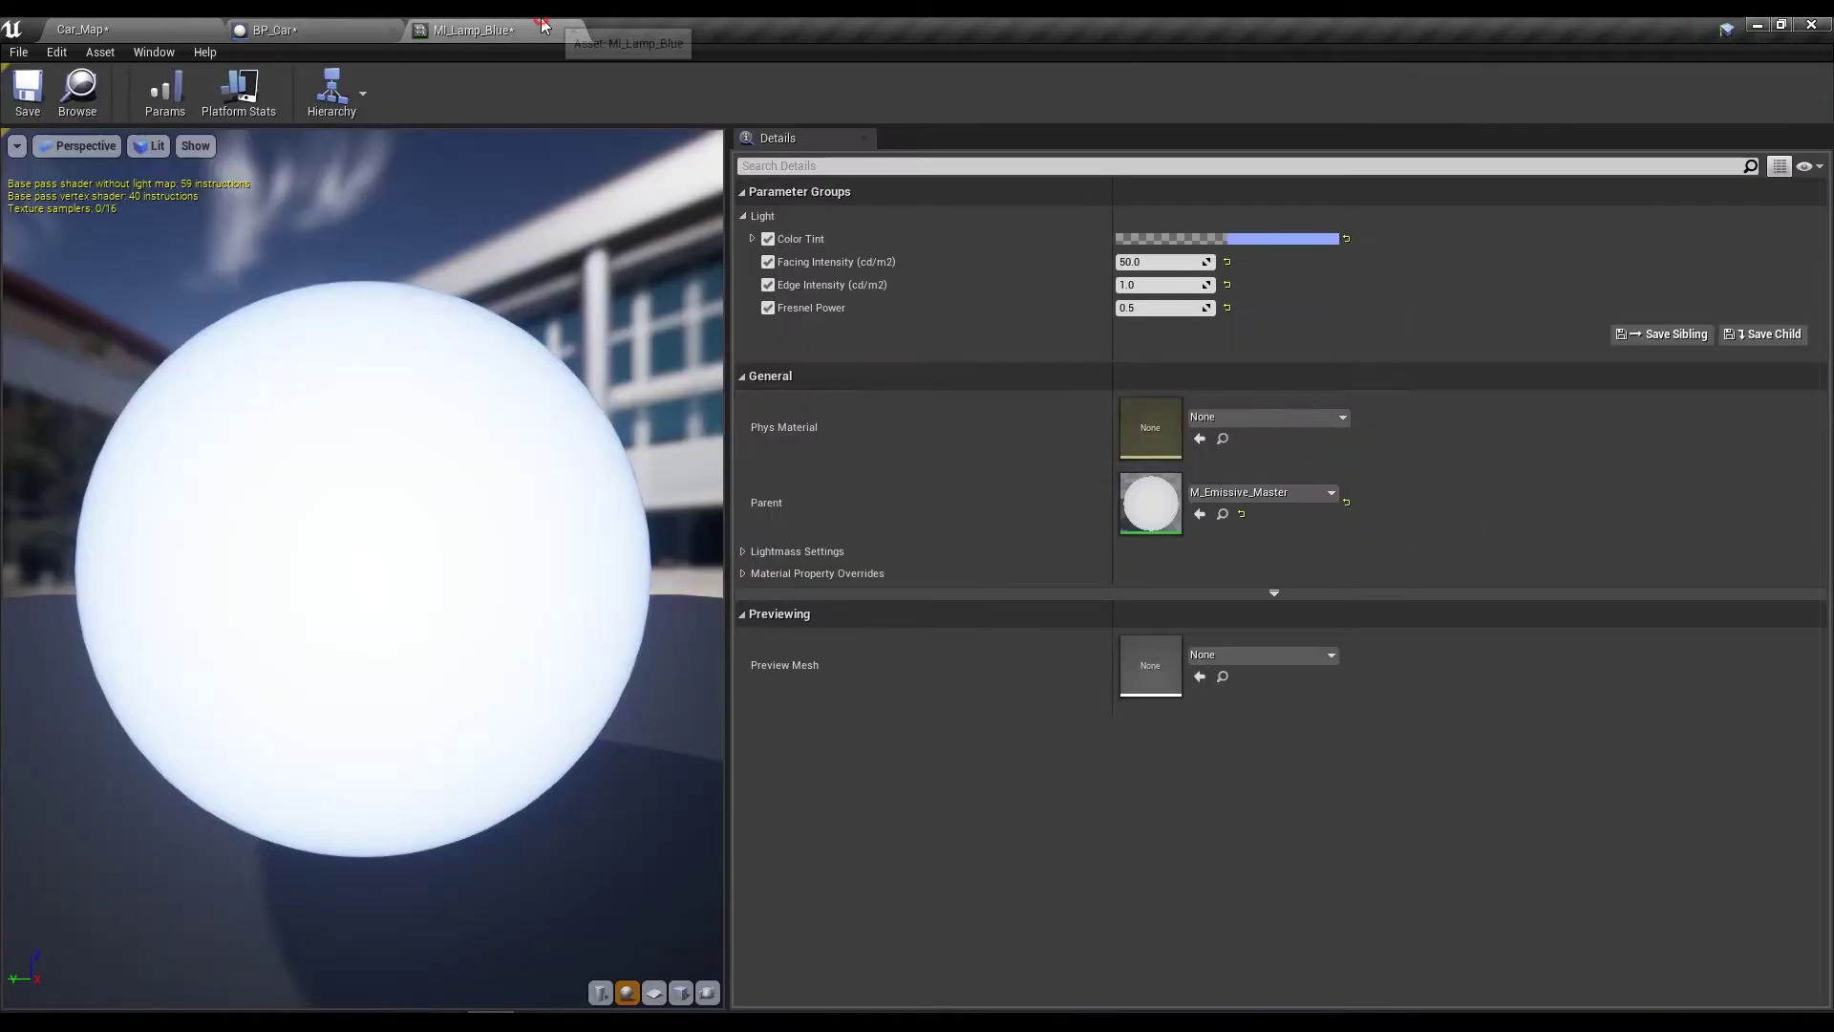
click(1280, 239)
click(1648, 655)
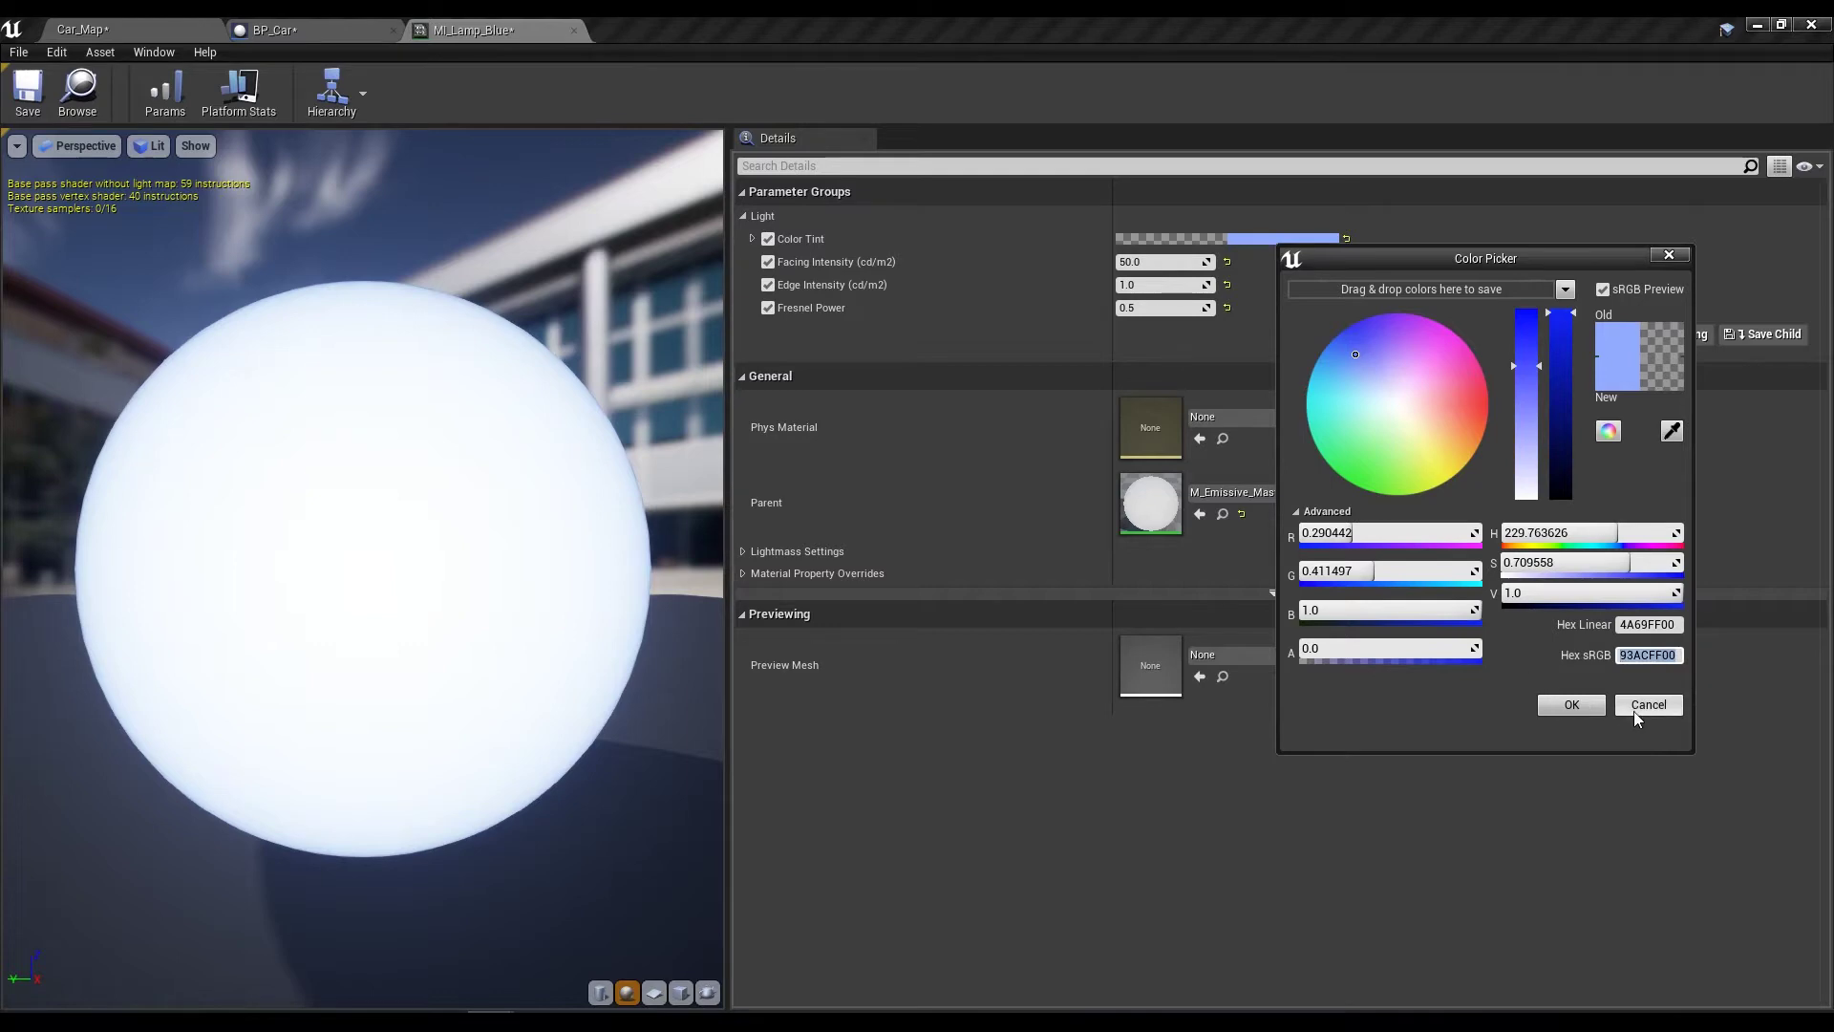
click(1637, 707)
click(363, 30)
Paste 93ACFF as the node's Value colour and make it fully opaque with alpha 1.
click(1124, 530)
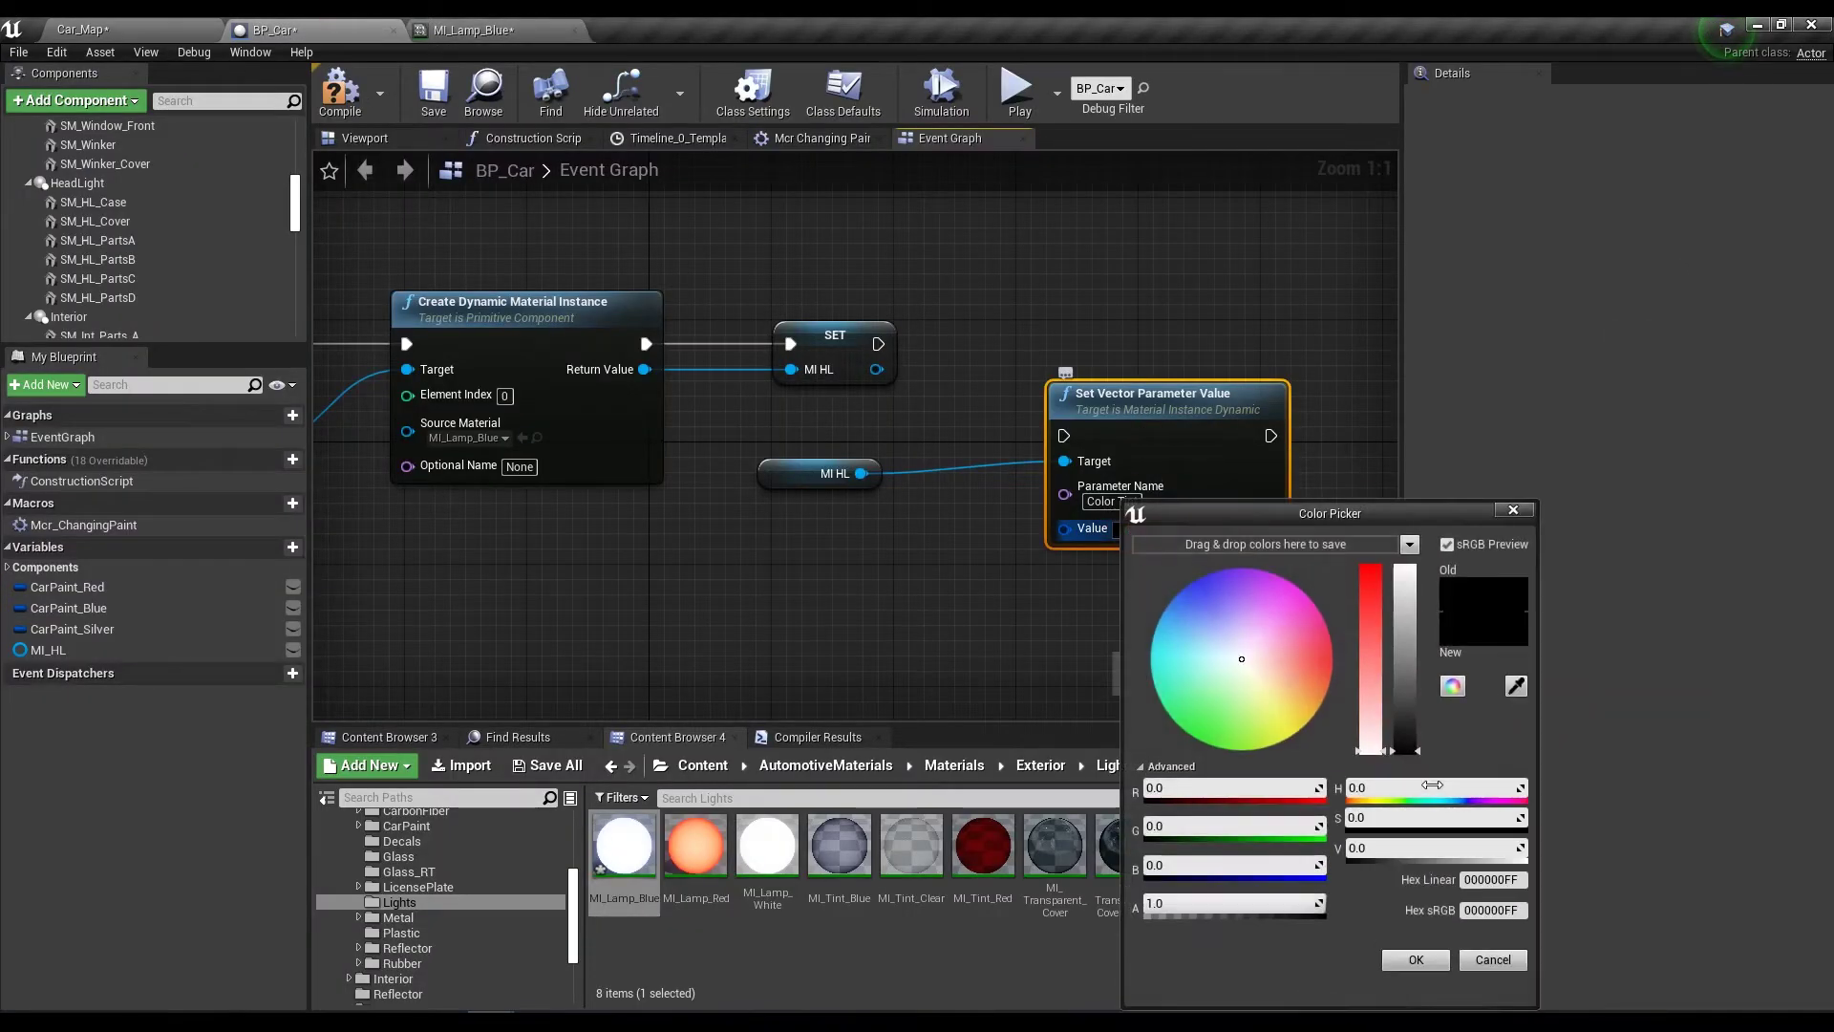
drag(1517, 915, 1391, 907)
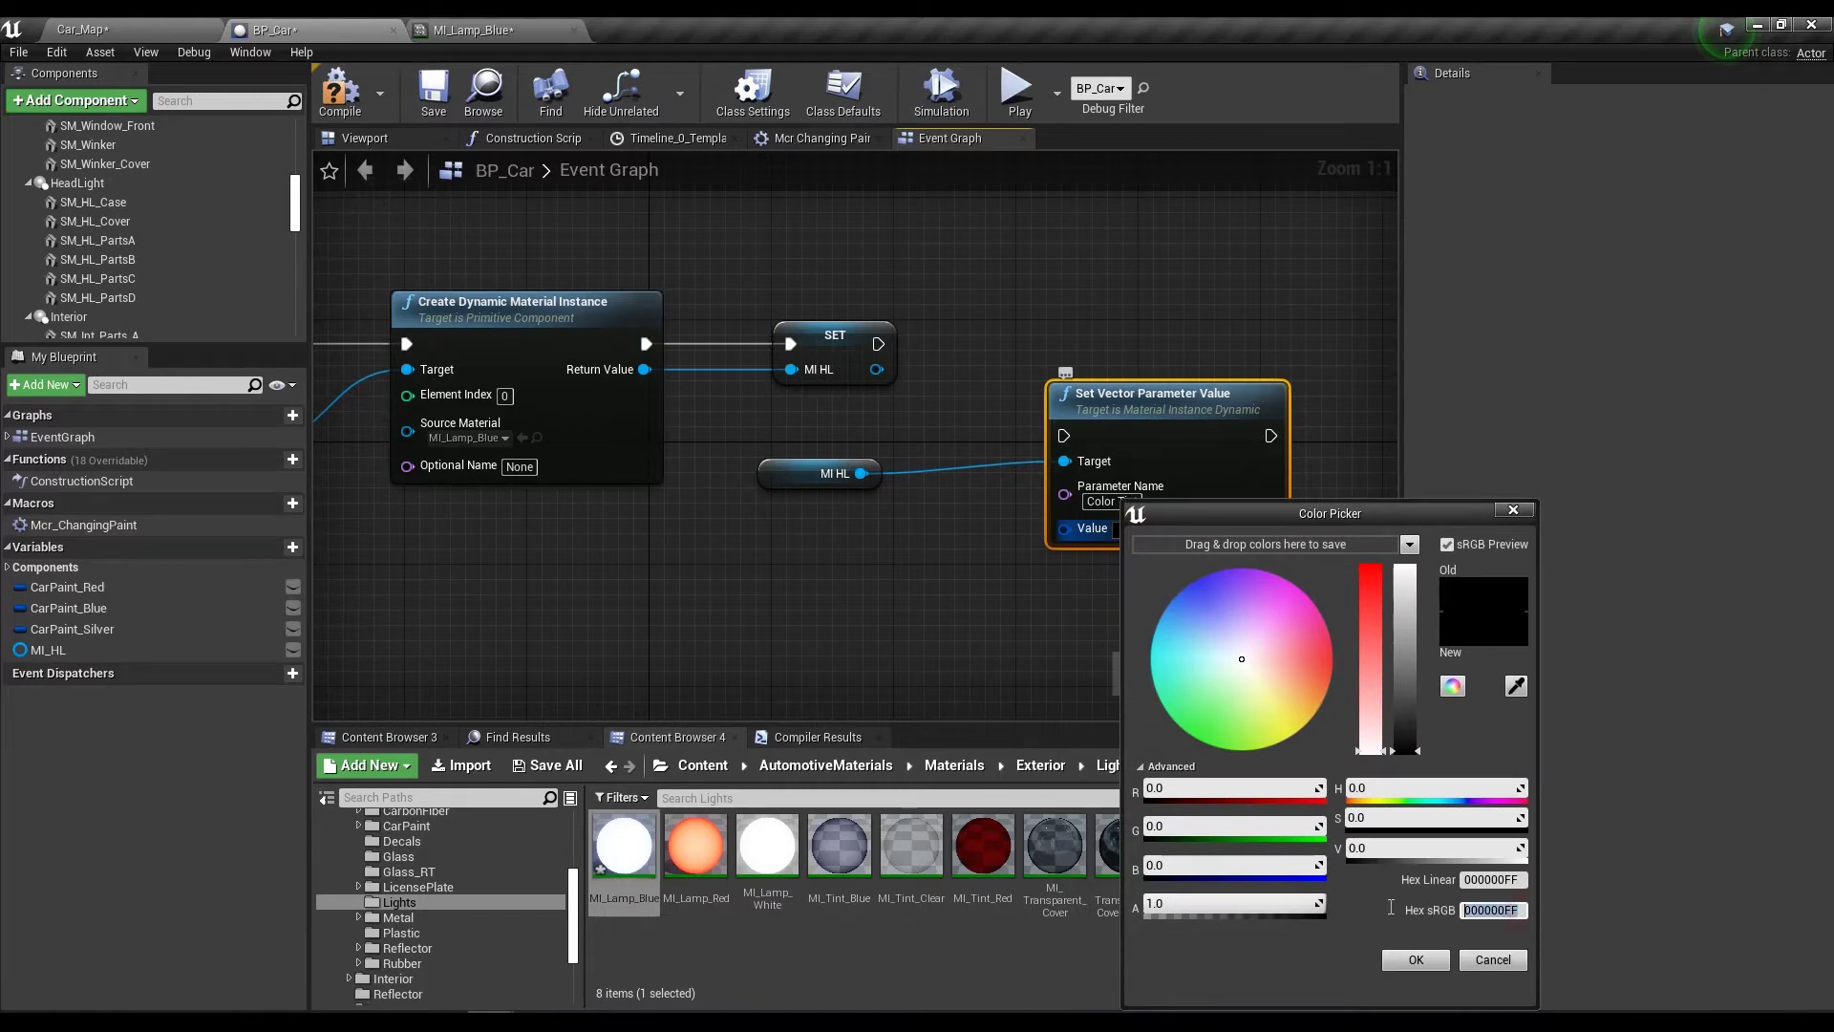
text(93ACFF00)
key(Return)
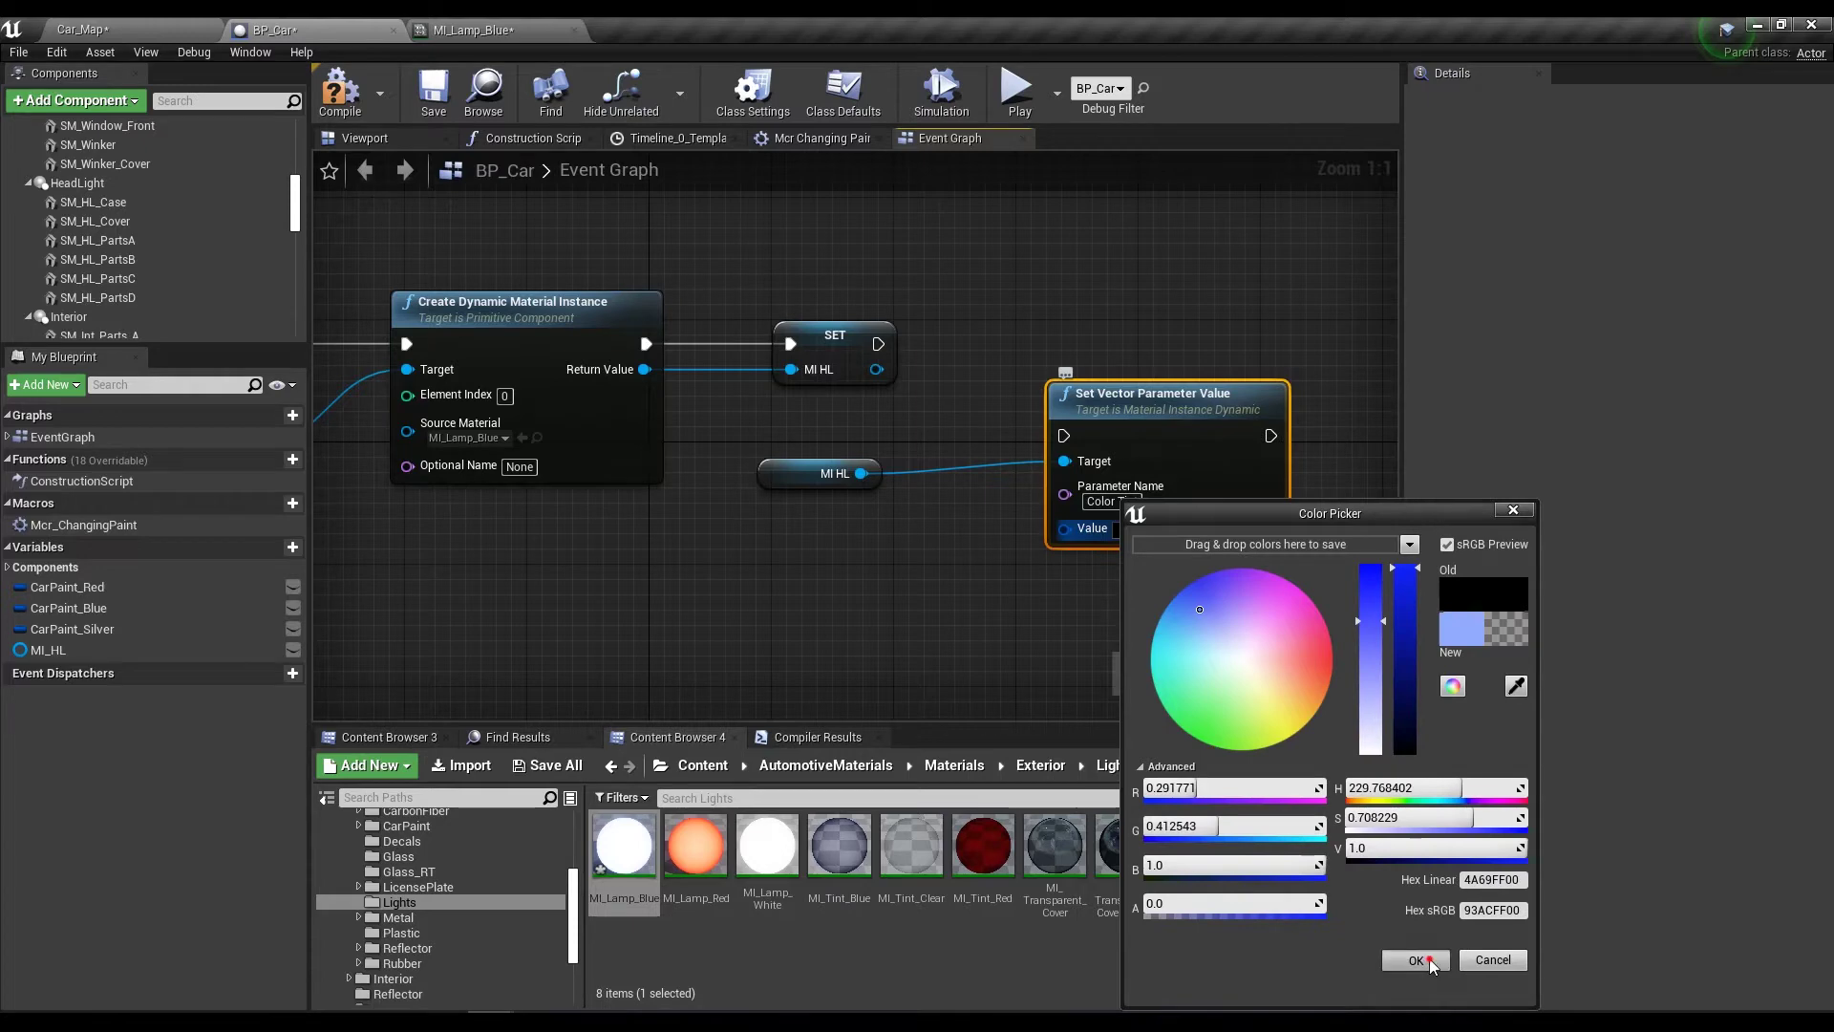
click(1430, 962)
right_drag(1114, 526, 1017, 537)
click(1021, 540)
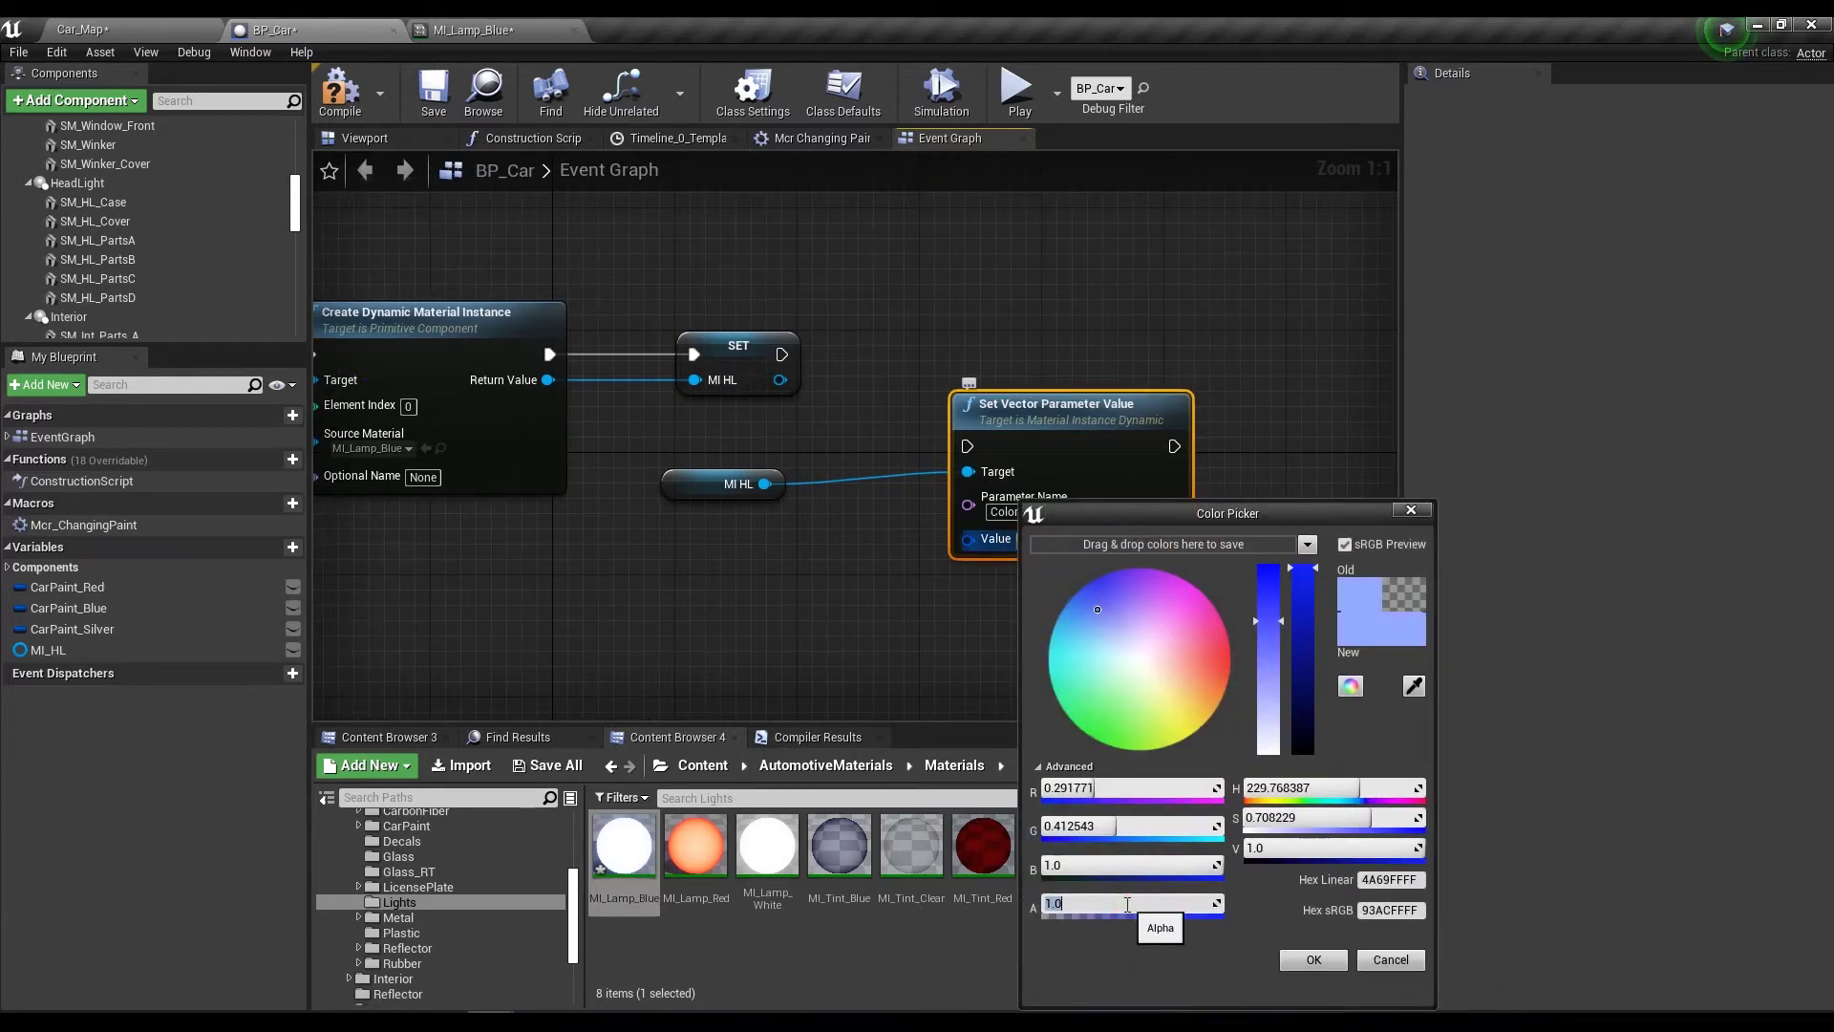
click(1313, 958)
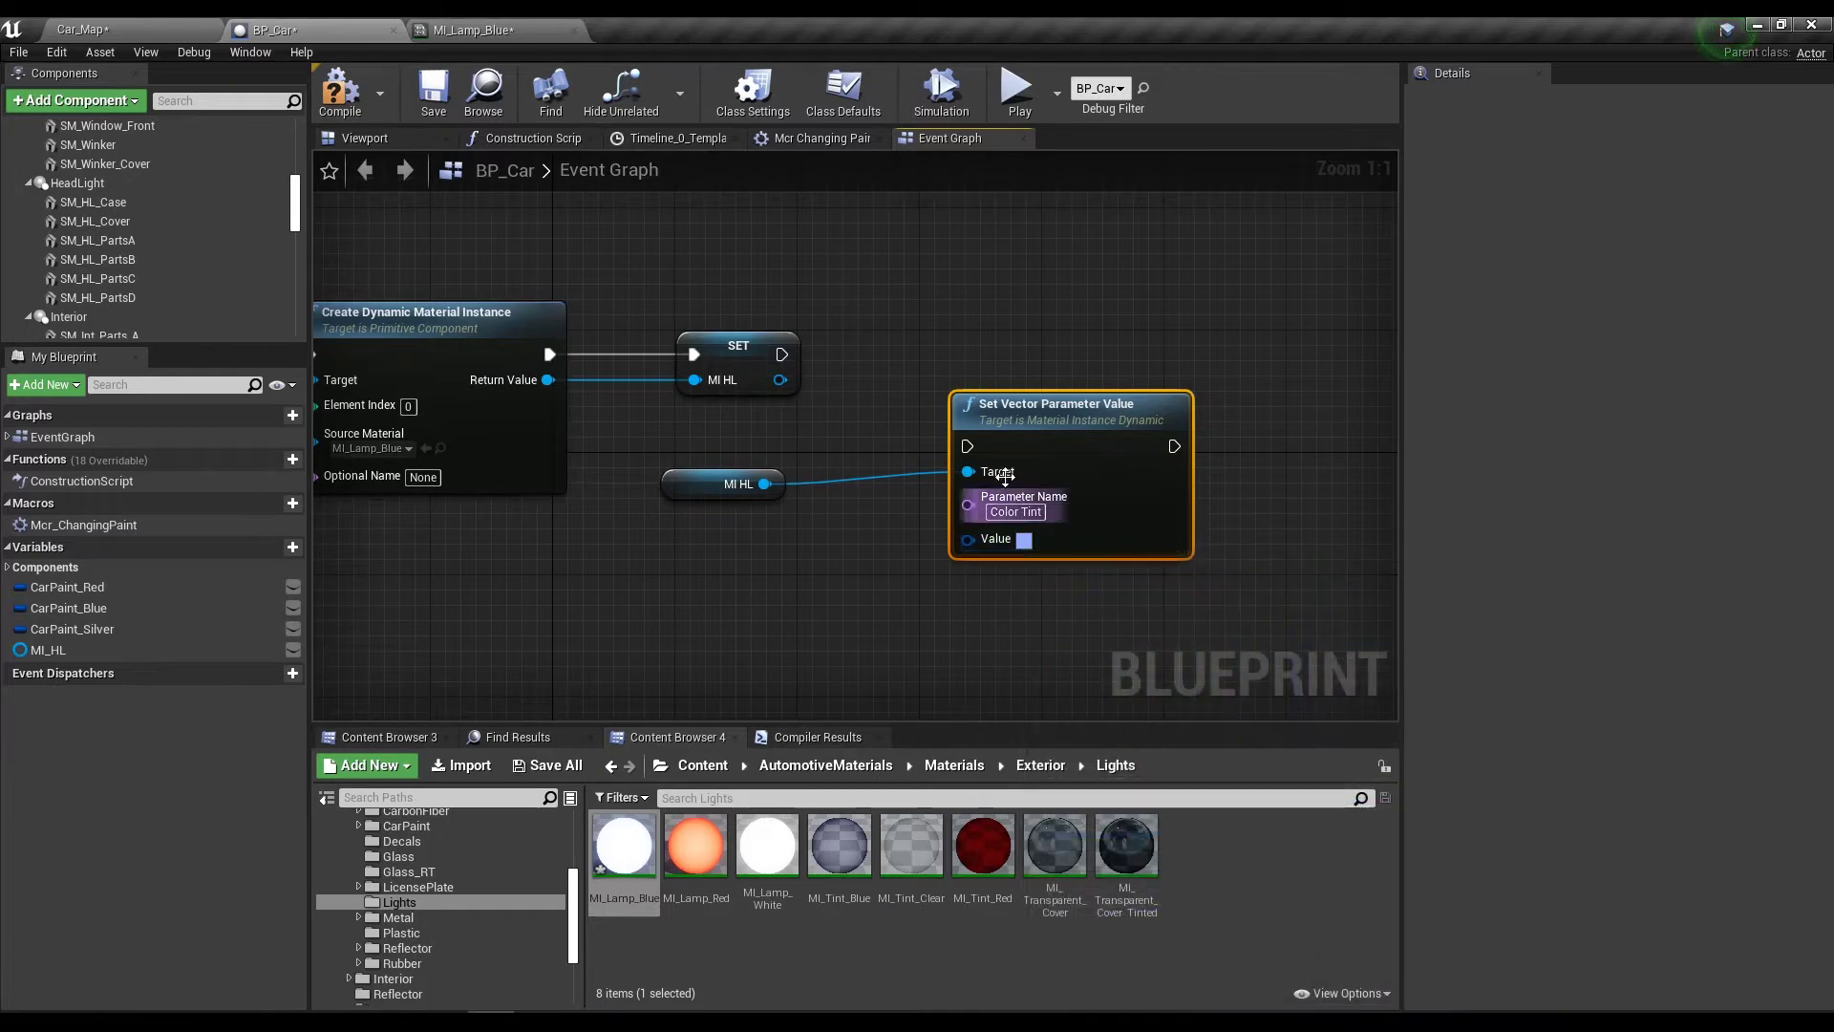
right_drag(998, 425, 976, 391)
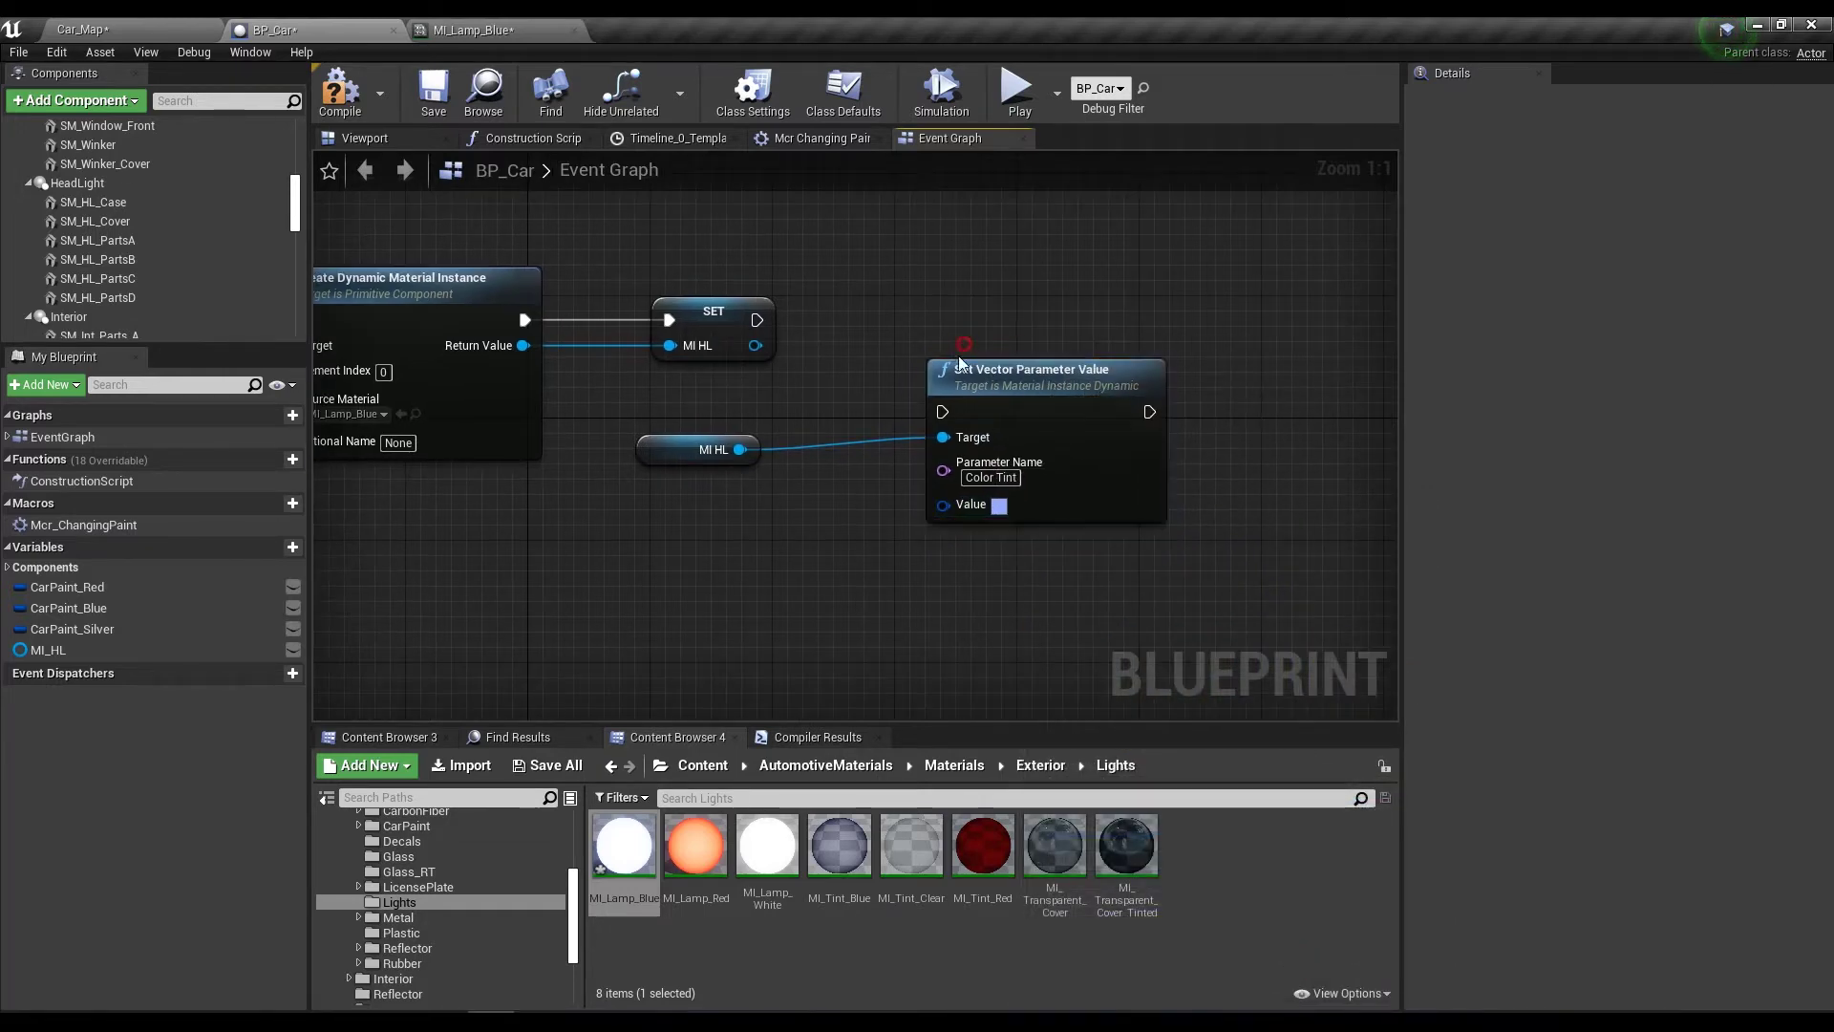
click(712, 449)
right_drag(1172, 549, 1175, 571)
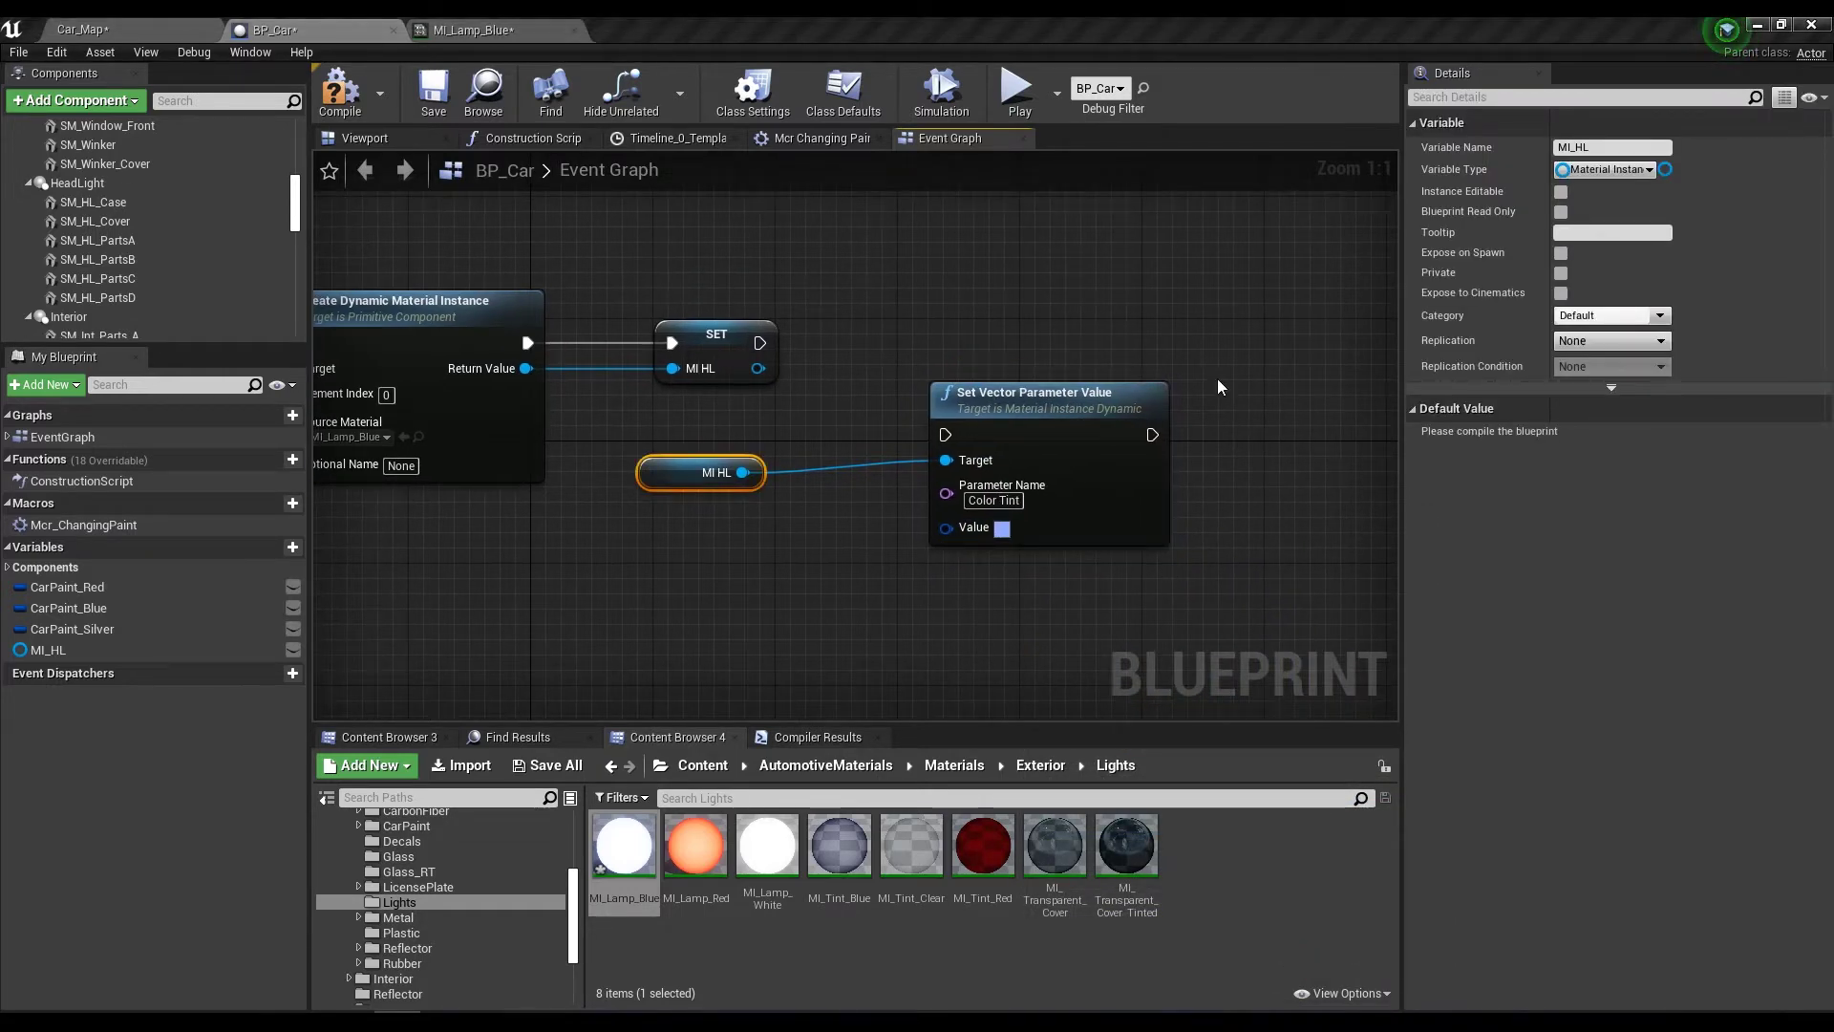
right_drag(1129, 537, 946, 356)
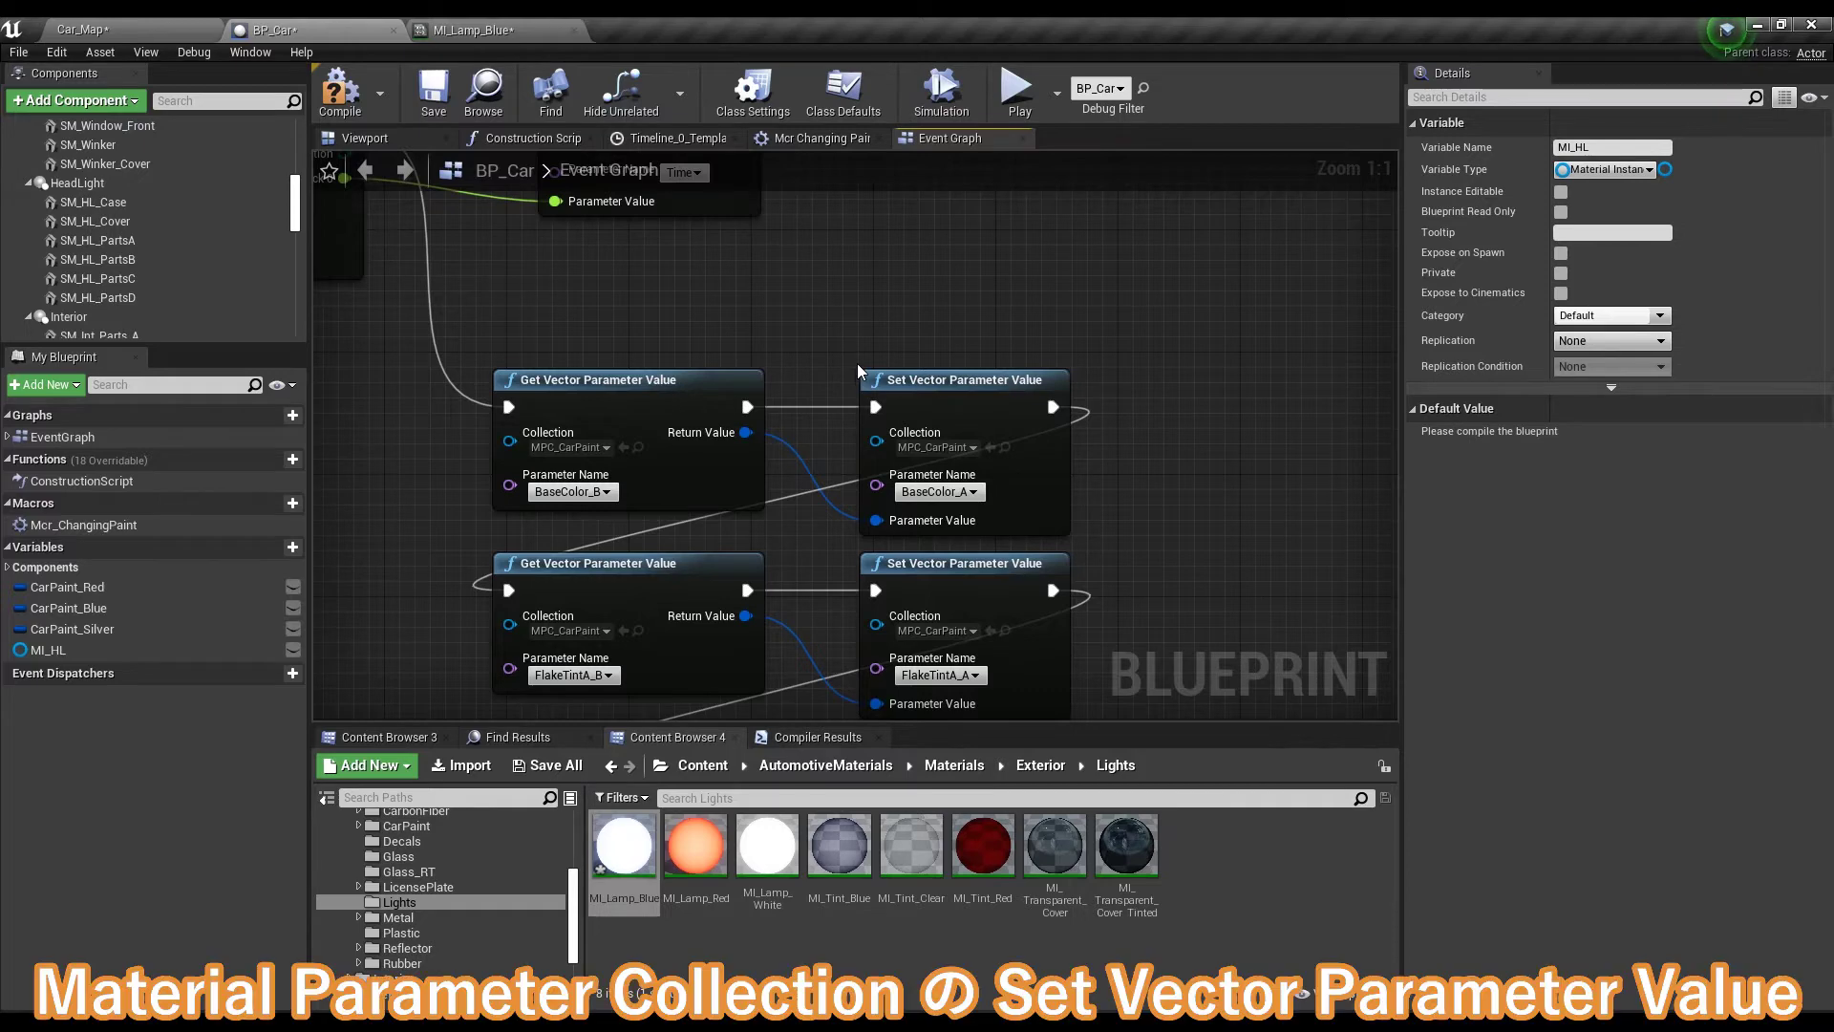
right_drag(943, 466, 908, 430)
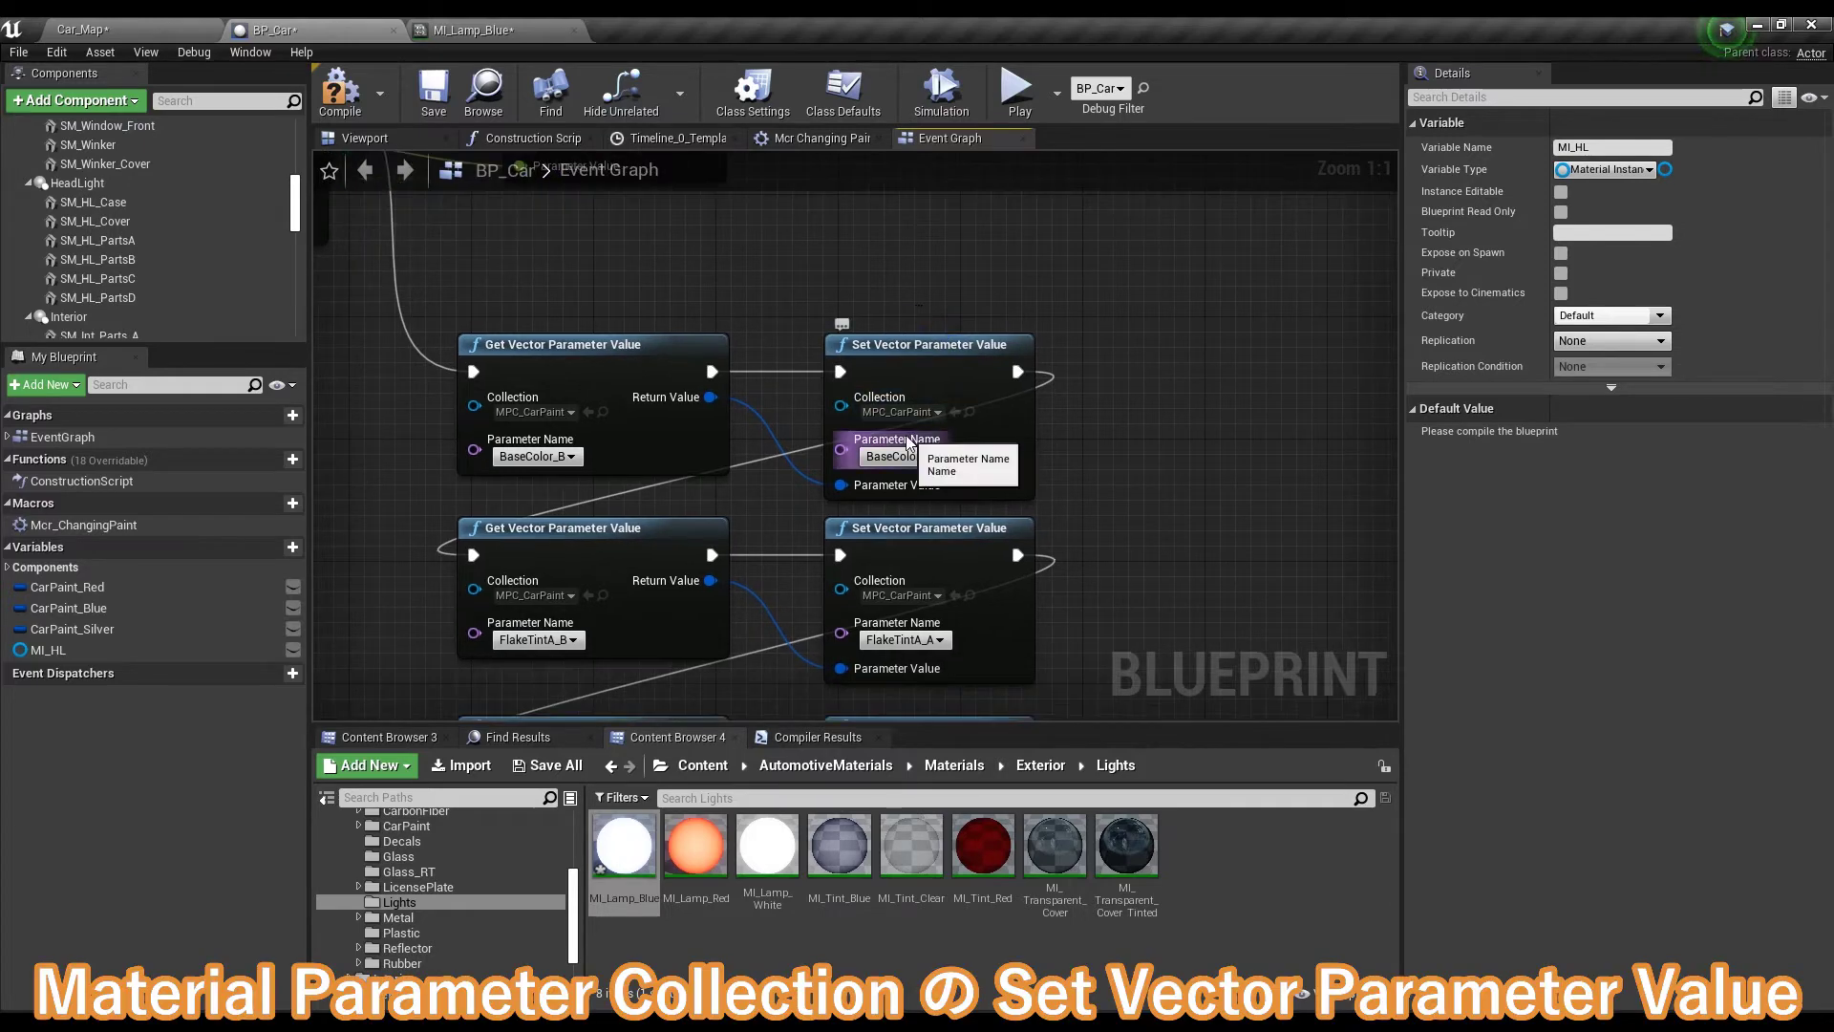
scroll(908, 441, down, 5)
right_drag(908, 442, 813, 470)
scroll(813, 470, up, 5)
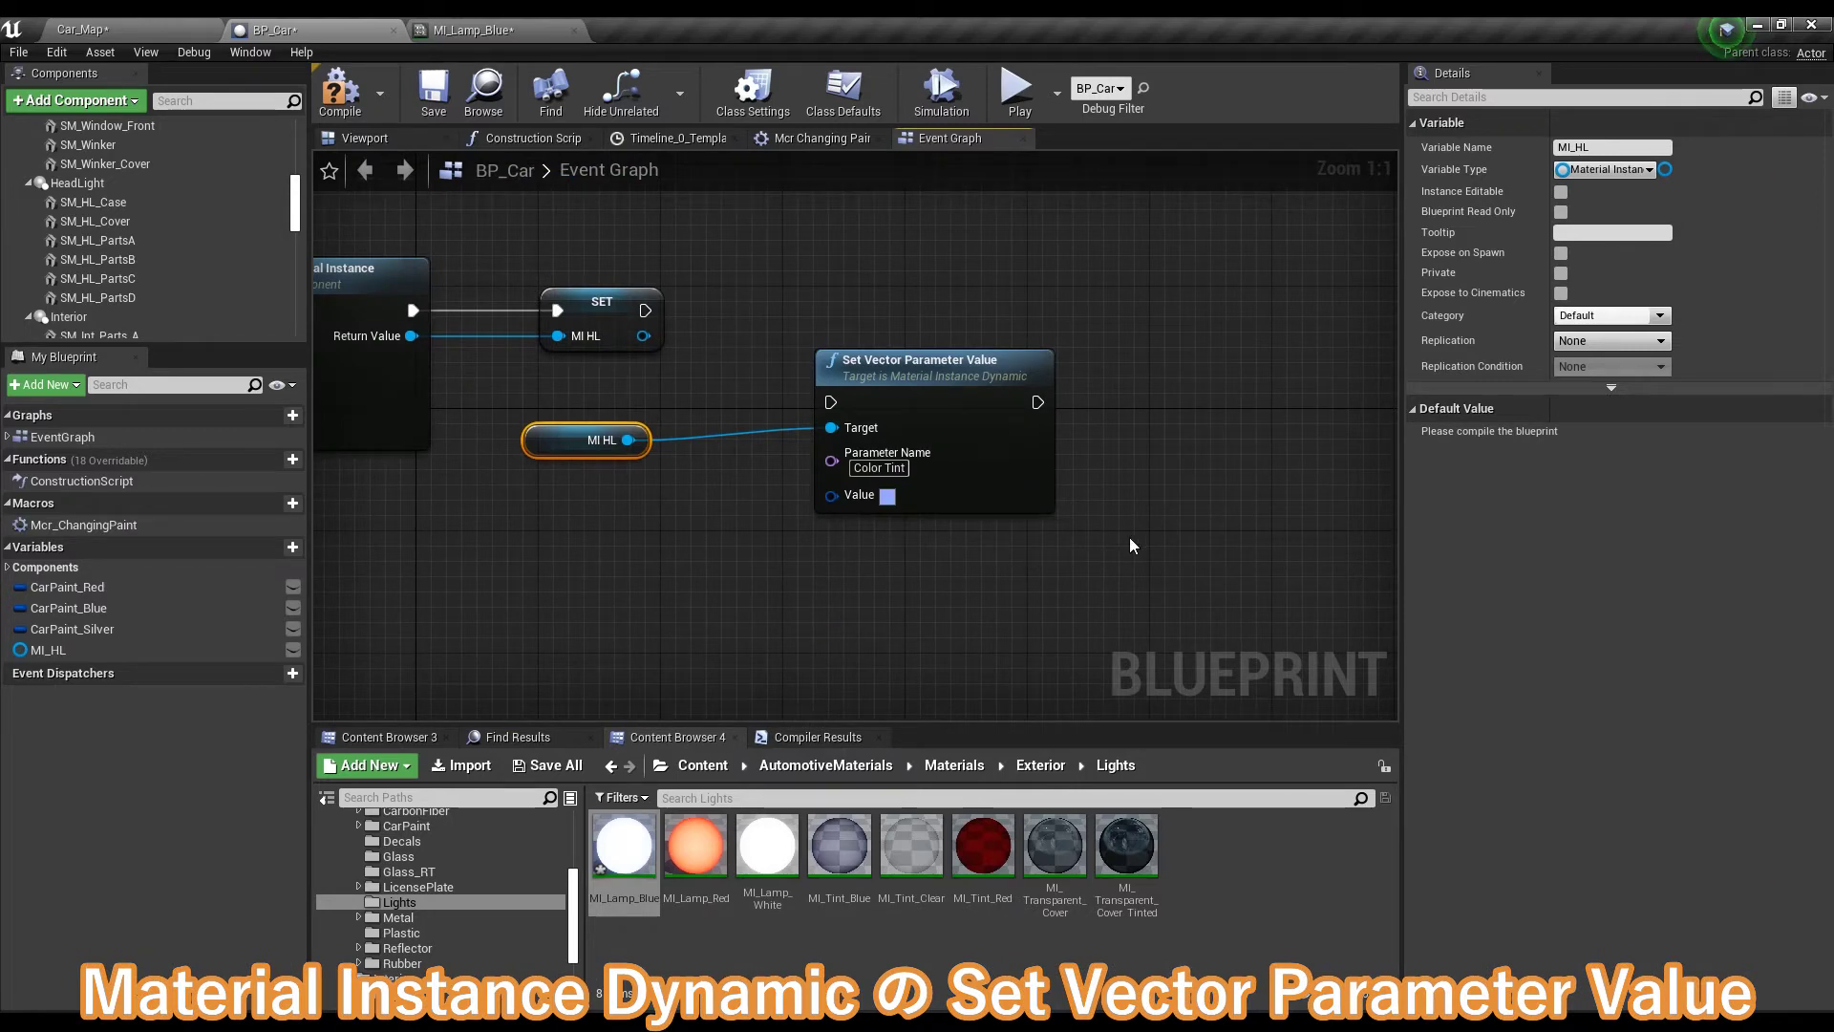
scroll(1129, 545, down, 4)
right_drag(1129, 545, 913, 350)
scroll(913, 349, up, 4)
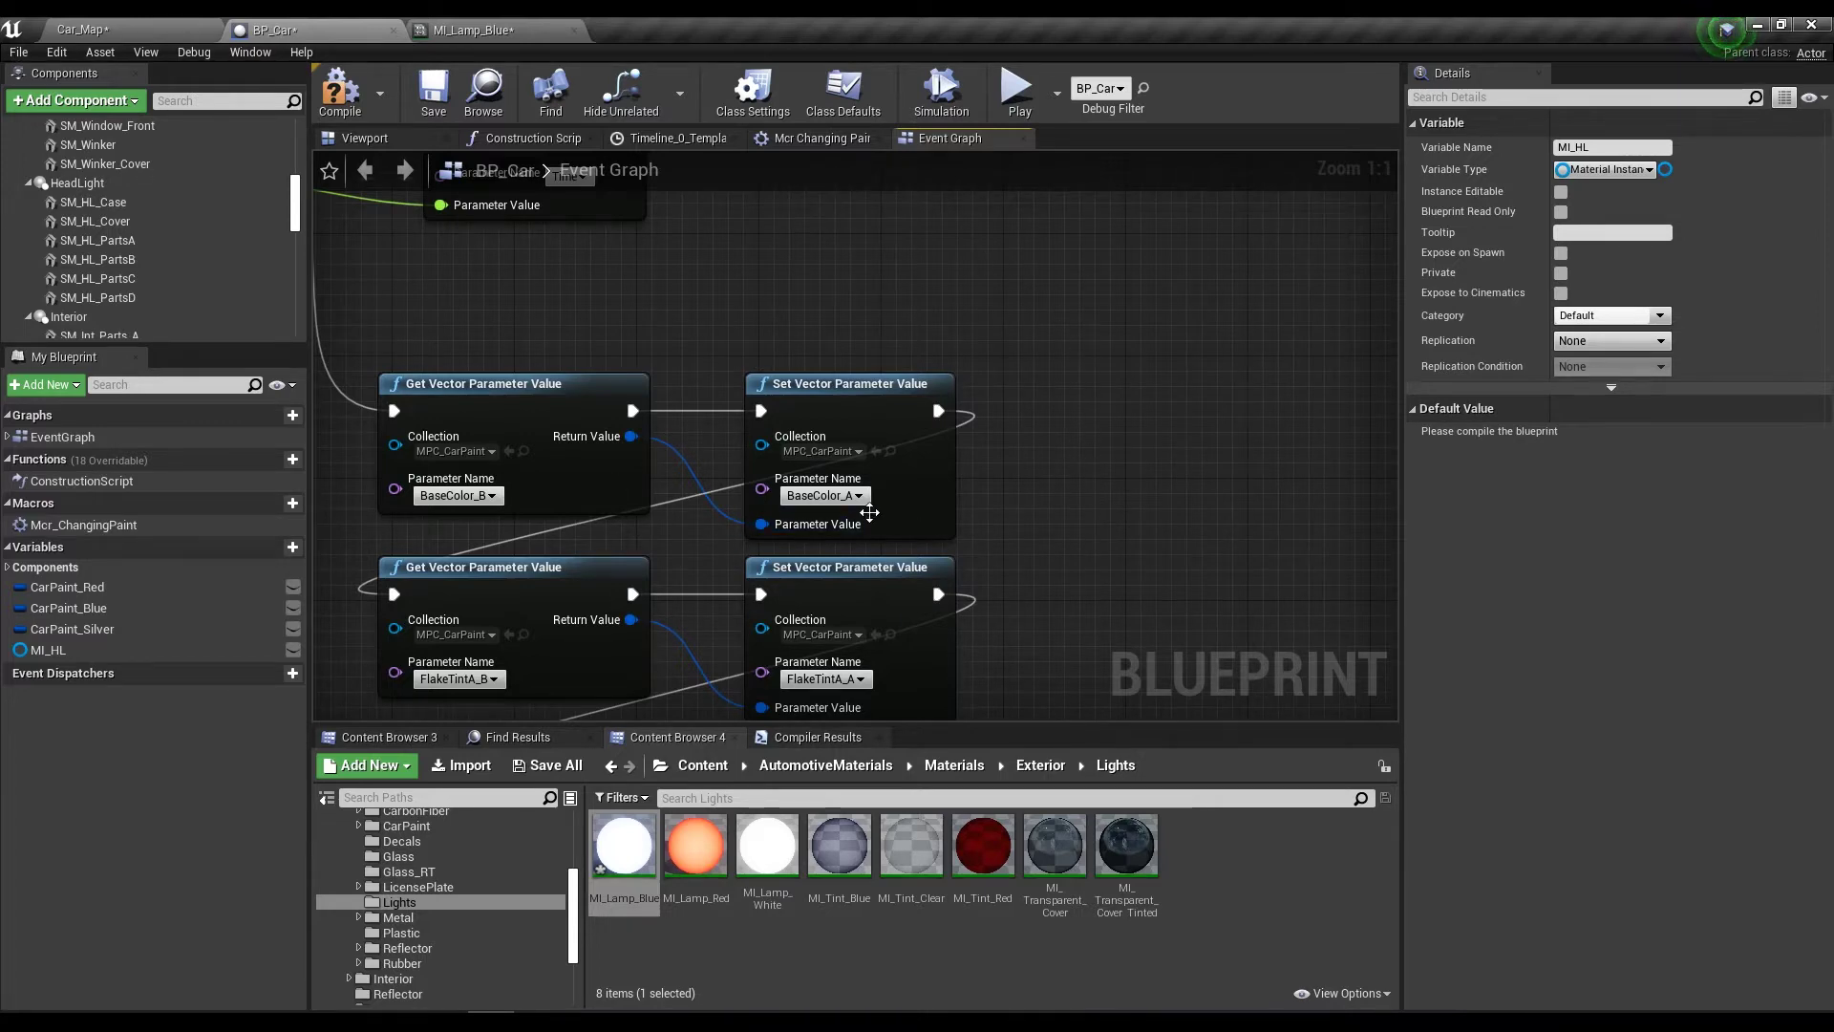
right_drag(819, 310, 767, 482)
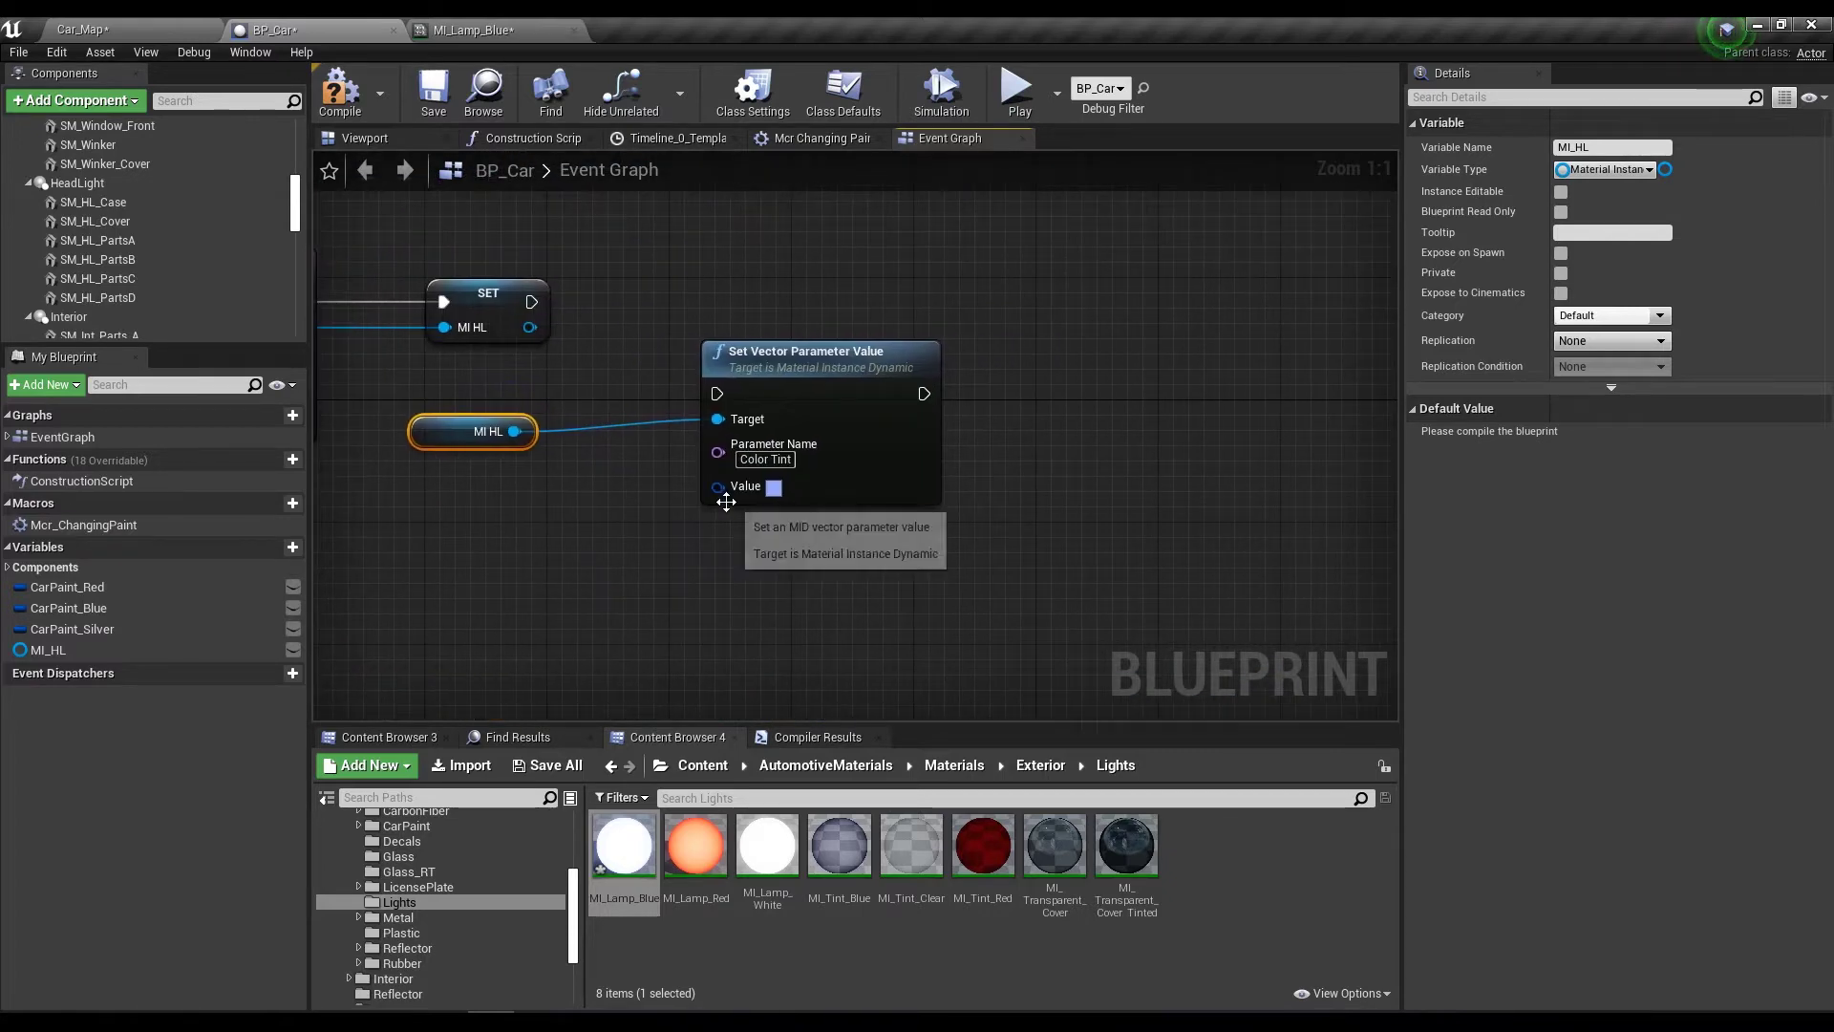
right_drag(507, 481, 1043, 516)
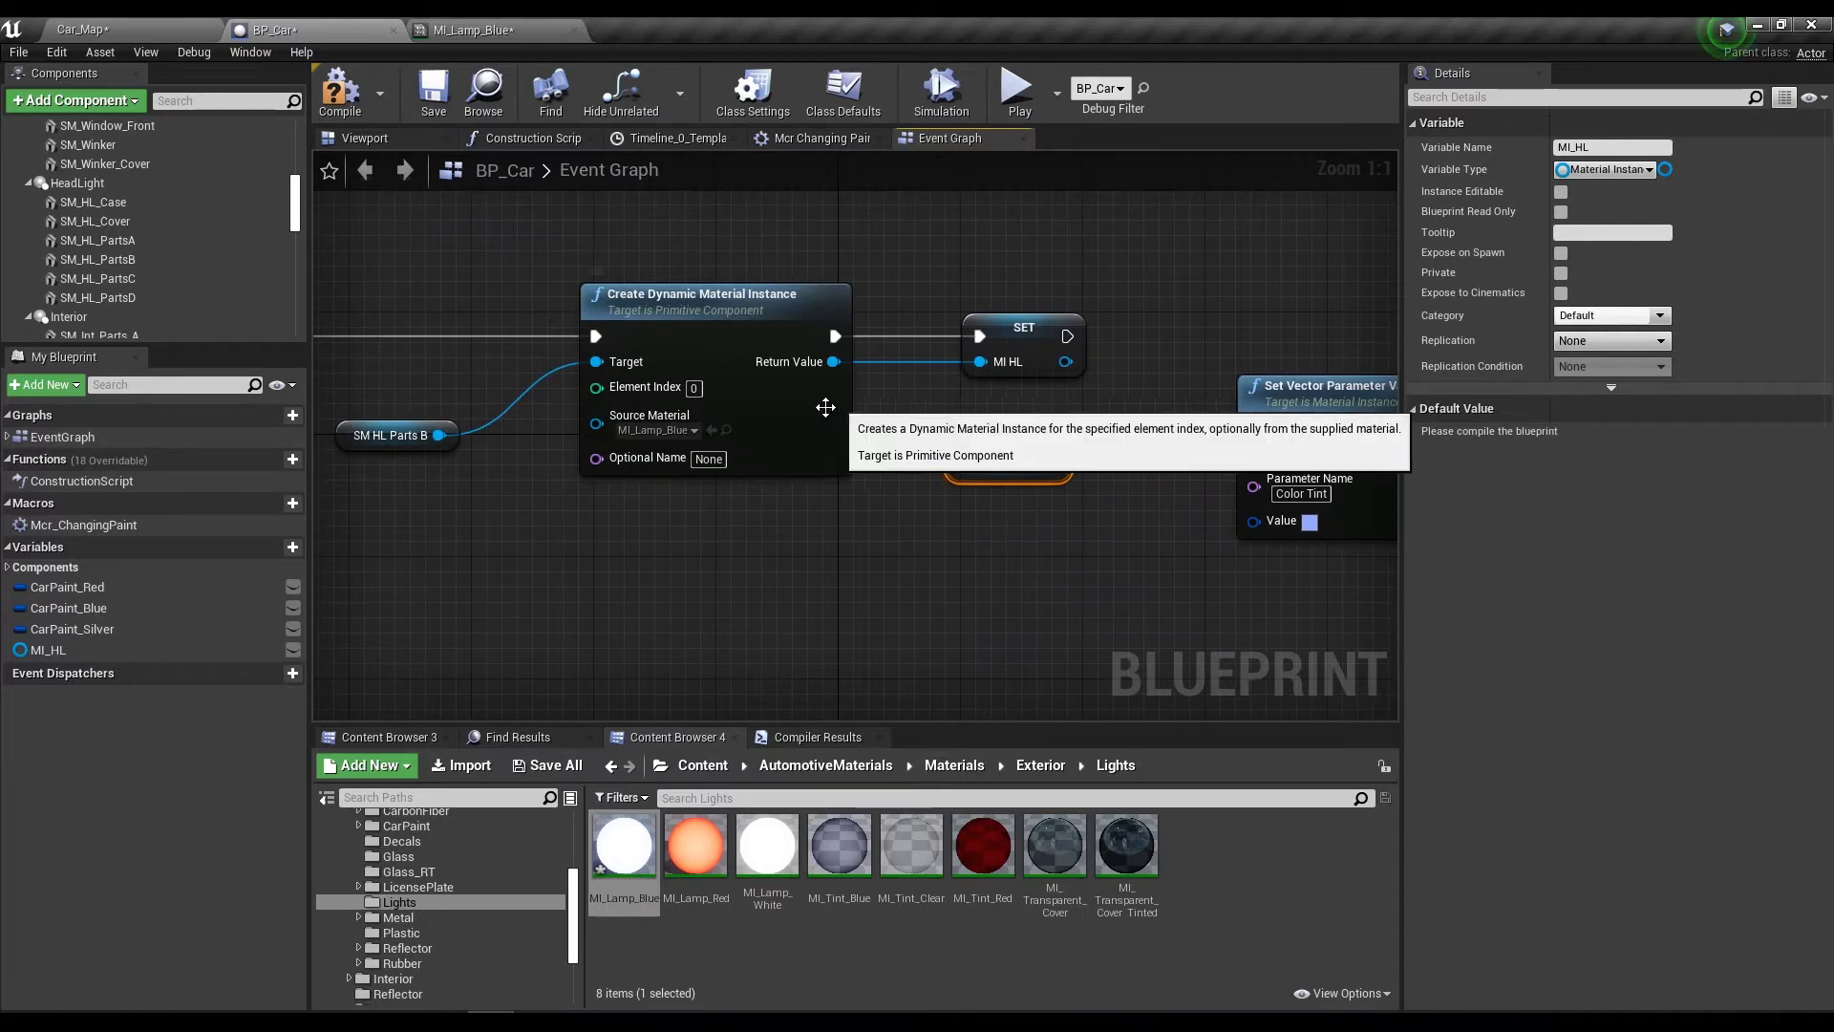
right_drag(1121, 477, 871, 463)
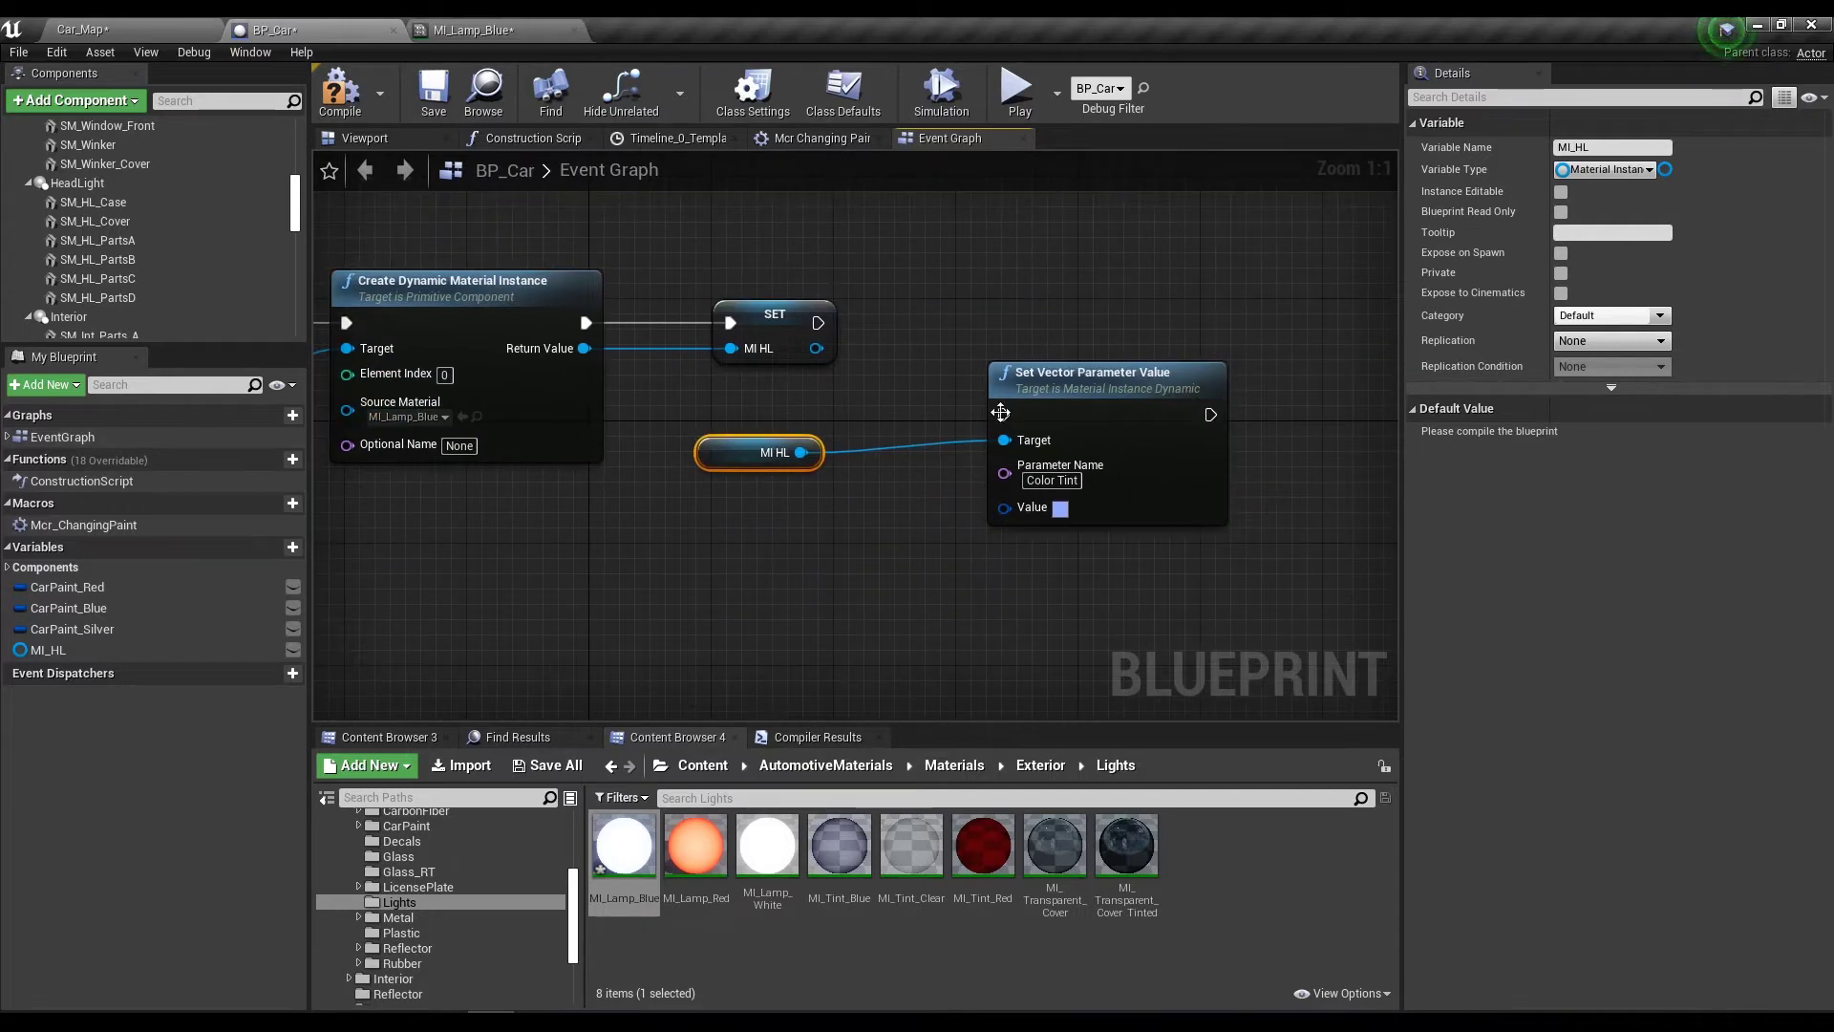
scroll(1004, 439, down, 2)
right_drag(978, 510, 1174, 571)
ctrl+click(1185, 535)
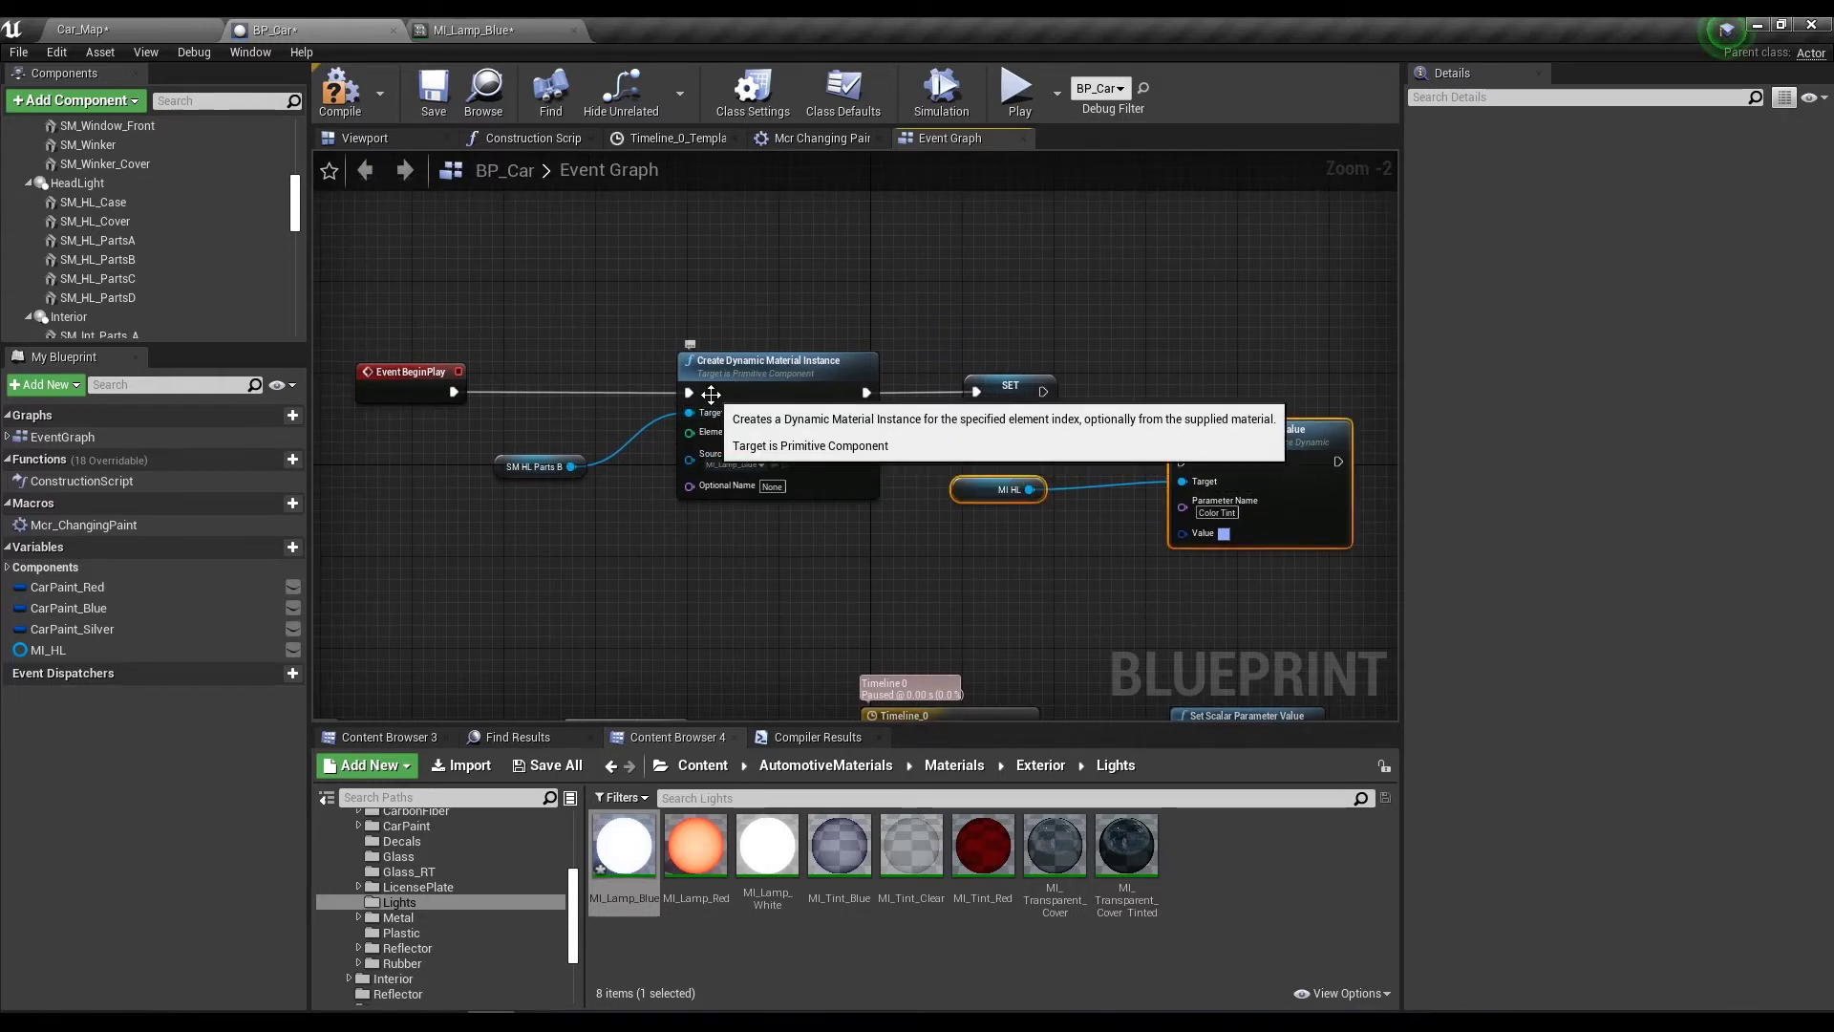
right_drag(827, 353, 723, 355)
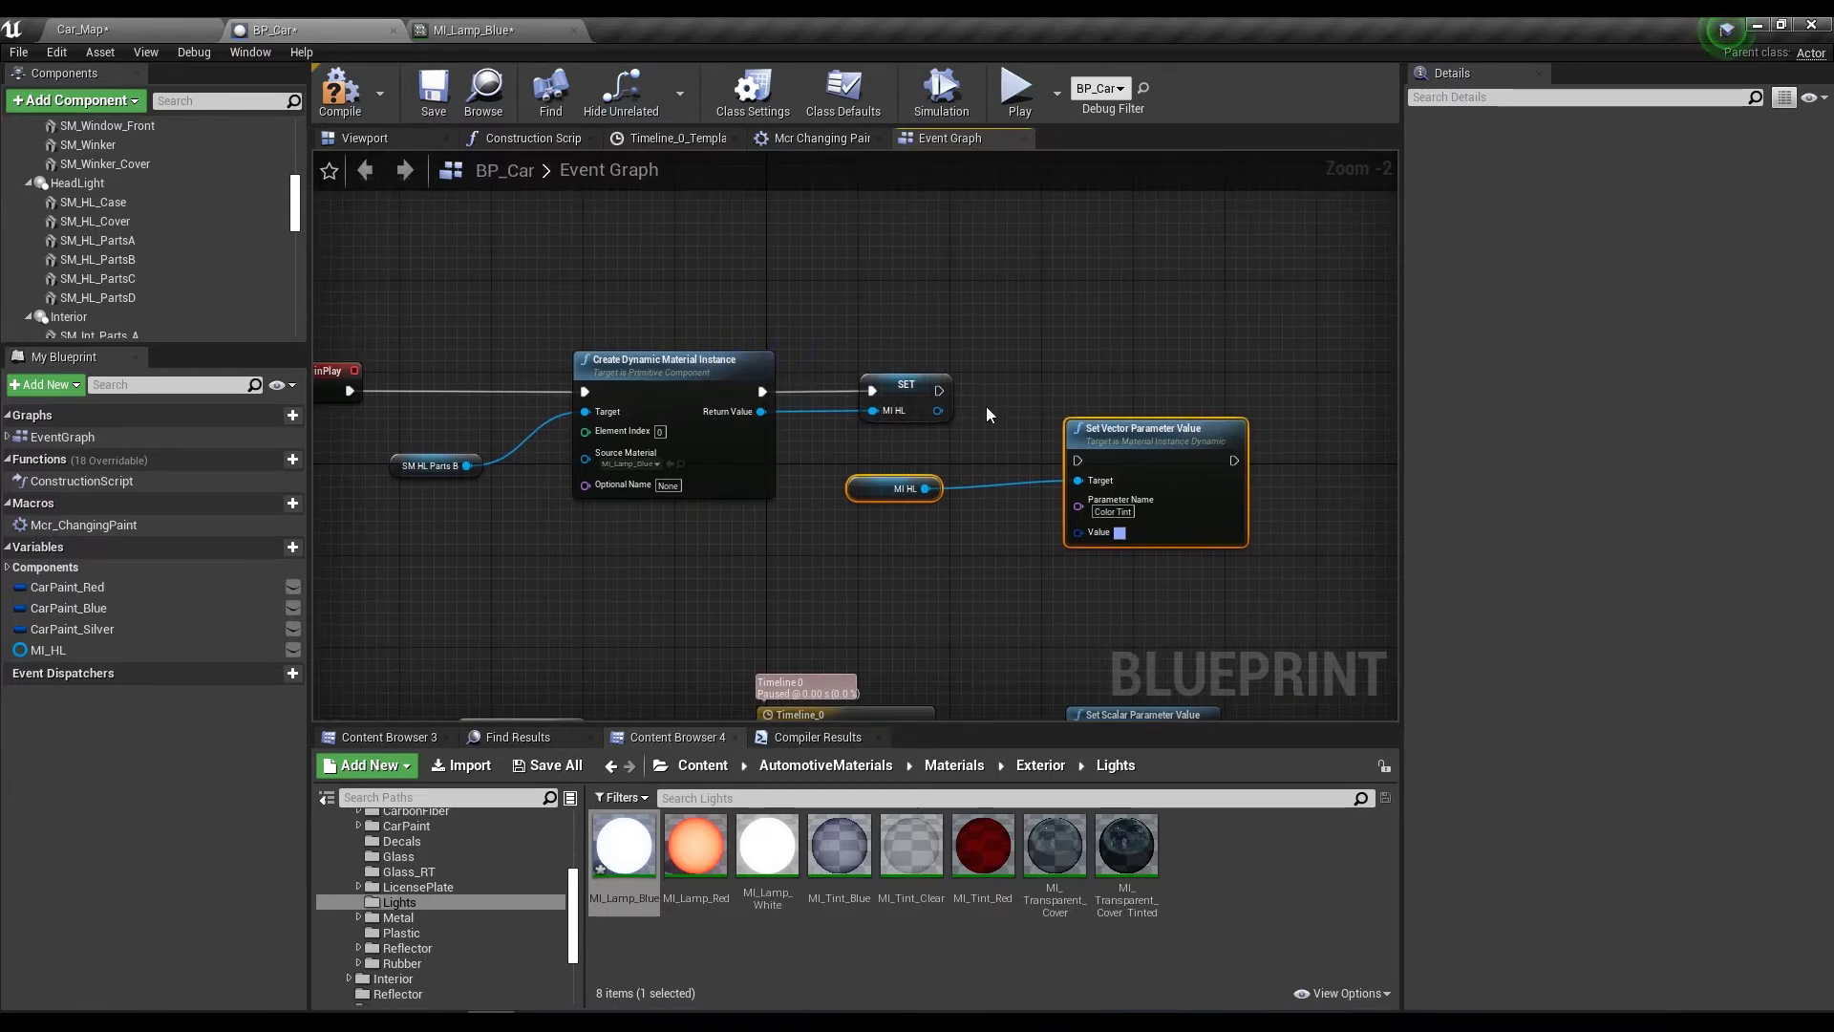
drag(449, 315, 917, 468)
scroll(984, 449, down, 1)
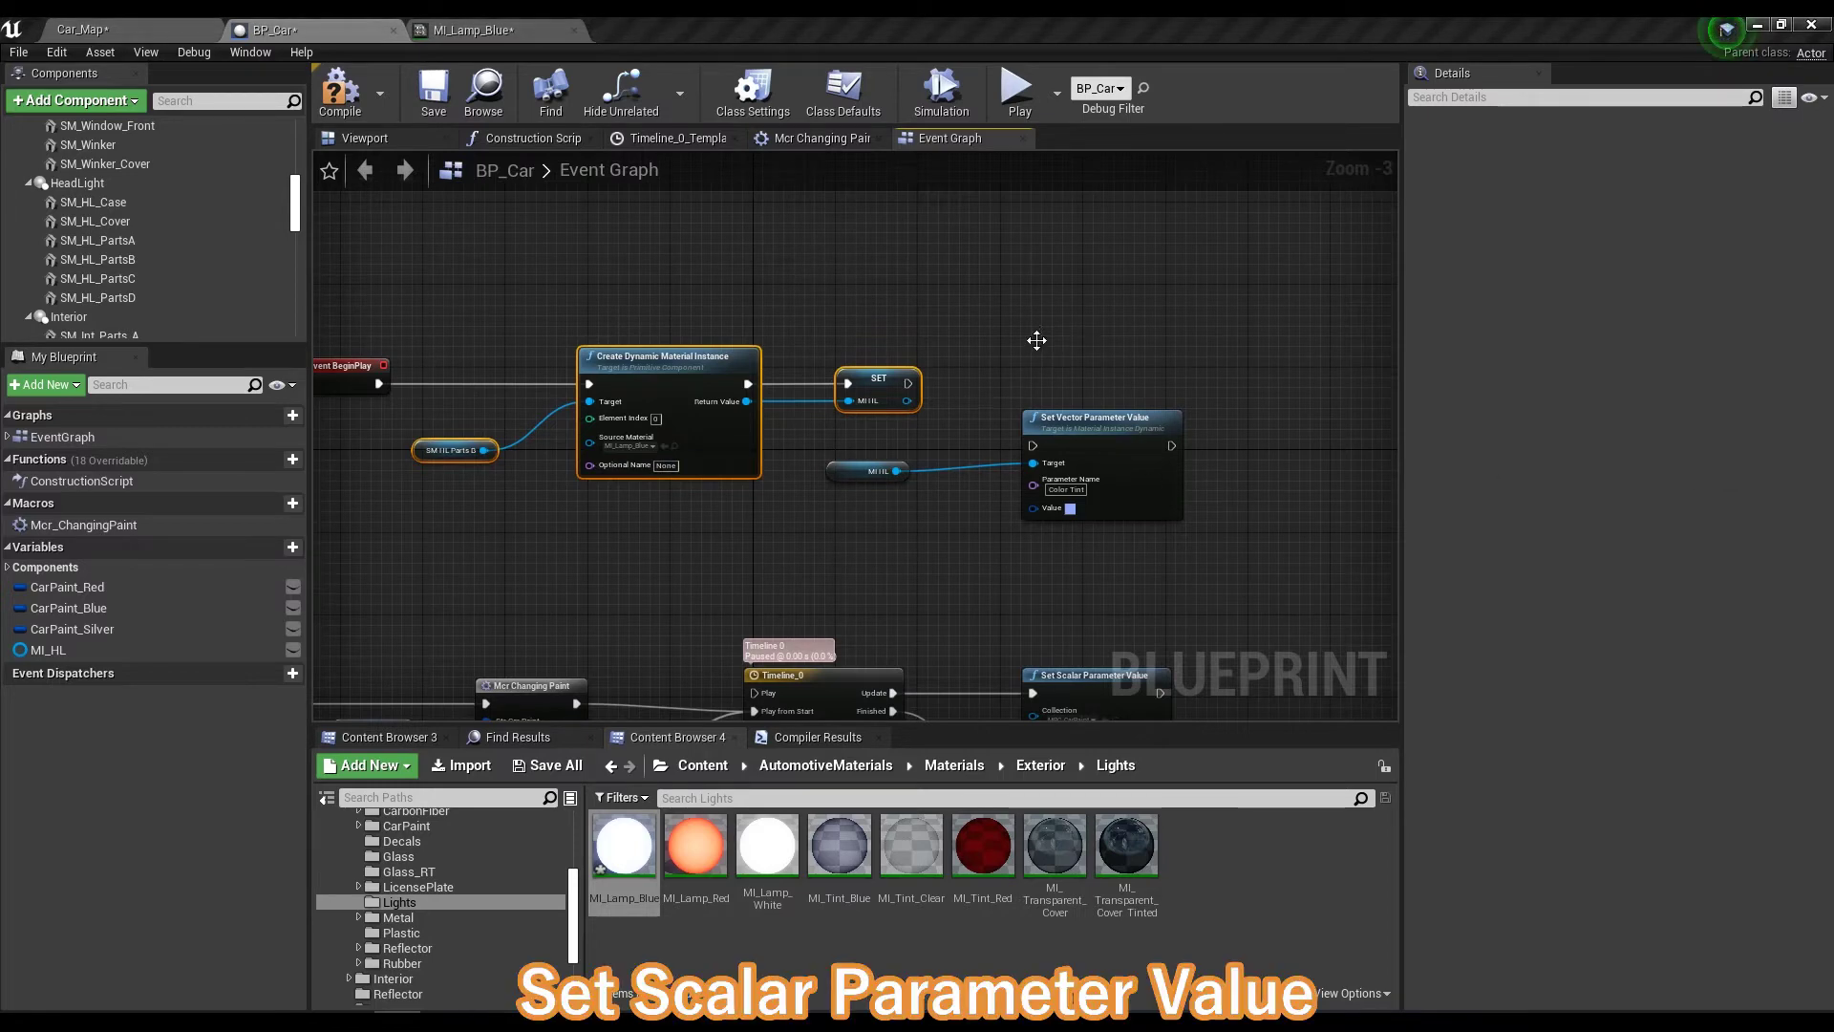
right_drag(1043, 346, 750, 339)
scroll(1011, 418, up, 3)
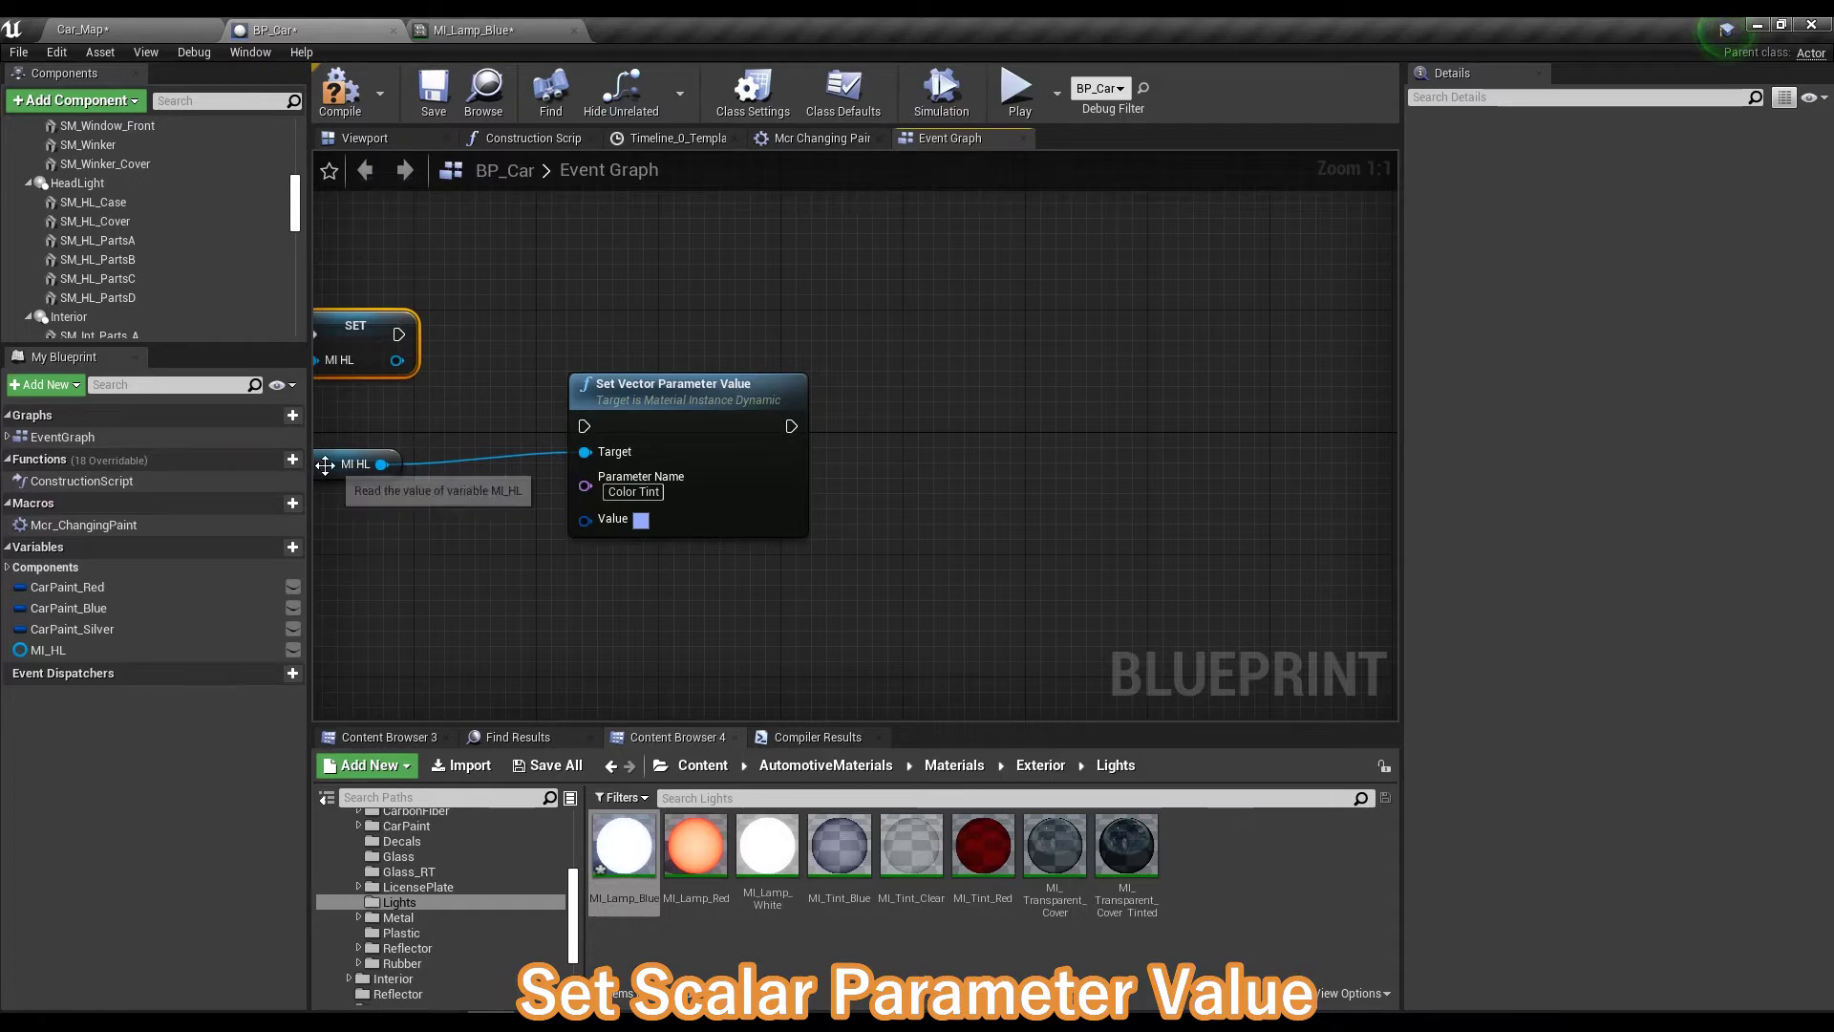
Add a Set Scalar Parameter Value node ('set sc') on MI HL and chain it after Set Vector.
drag(325, 464, 361, 586)
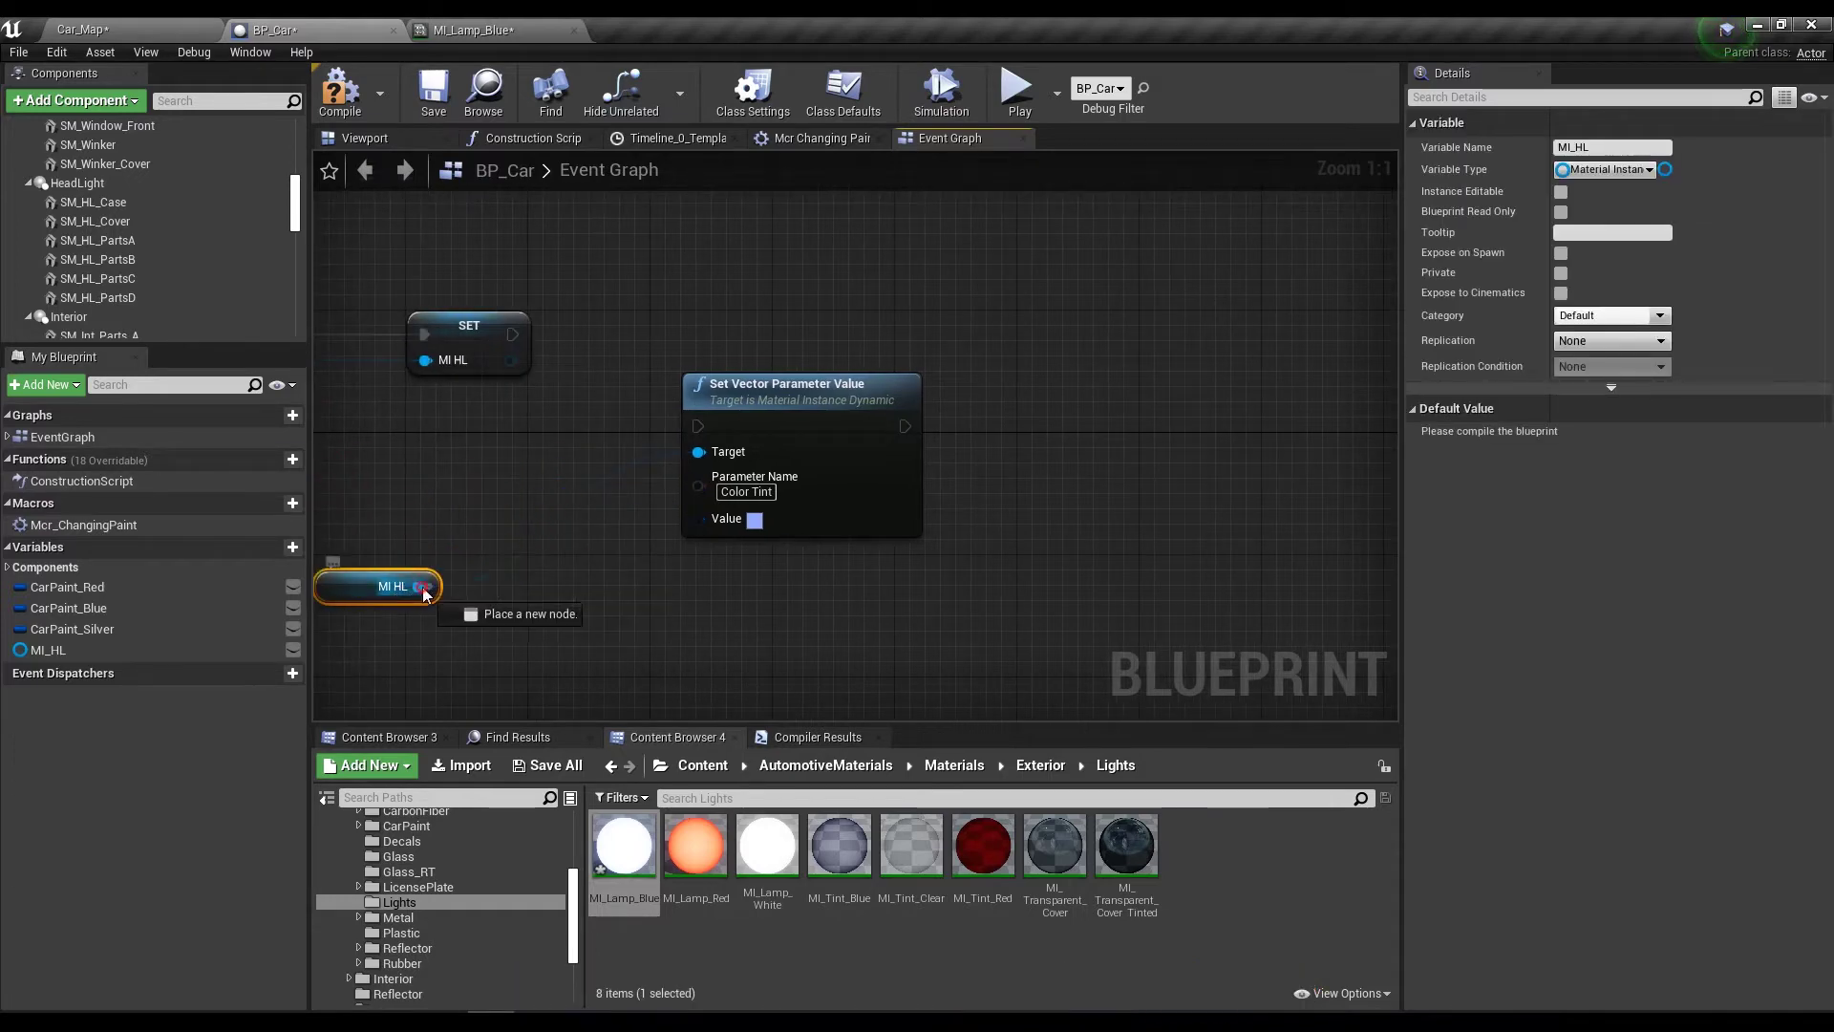
drag(426, 592, 1105, 571)
text(set sc)
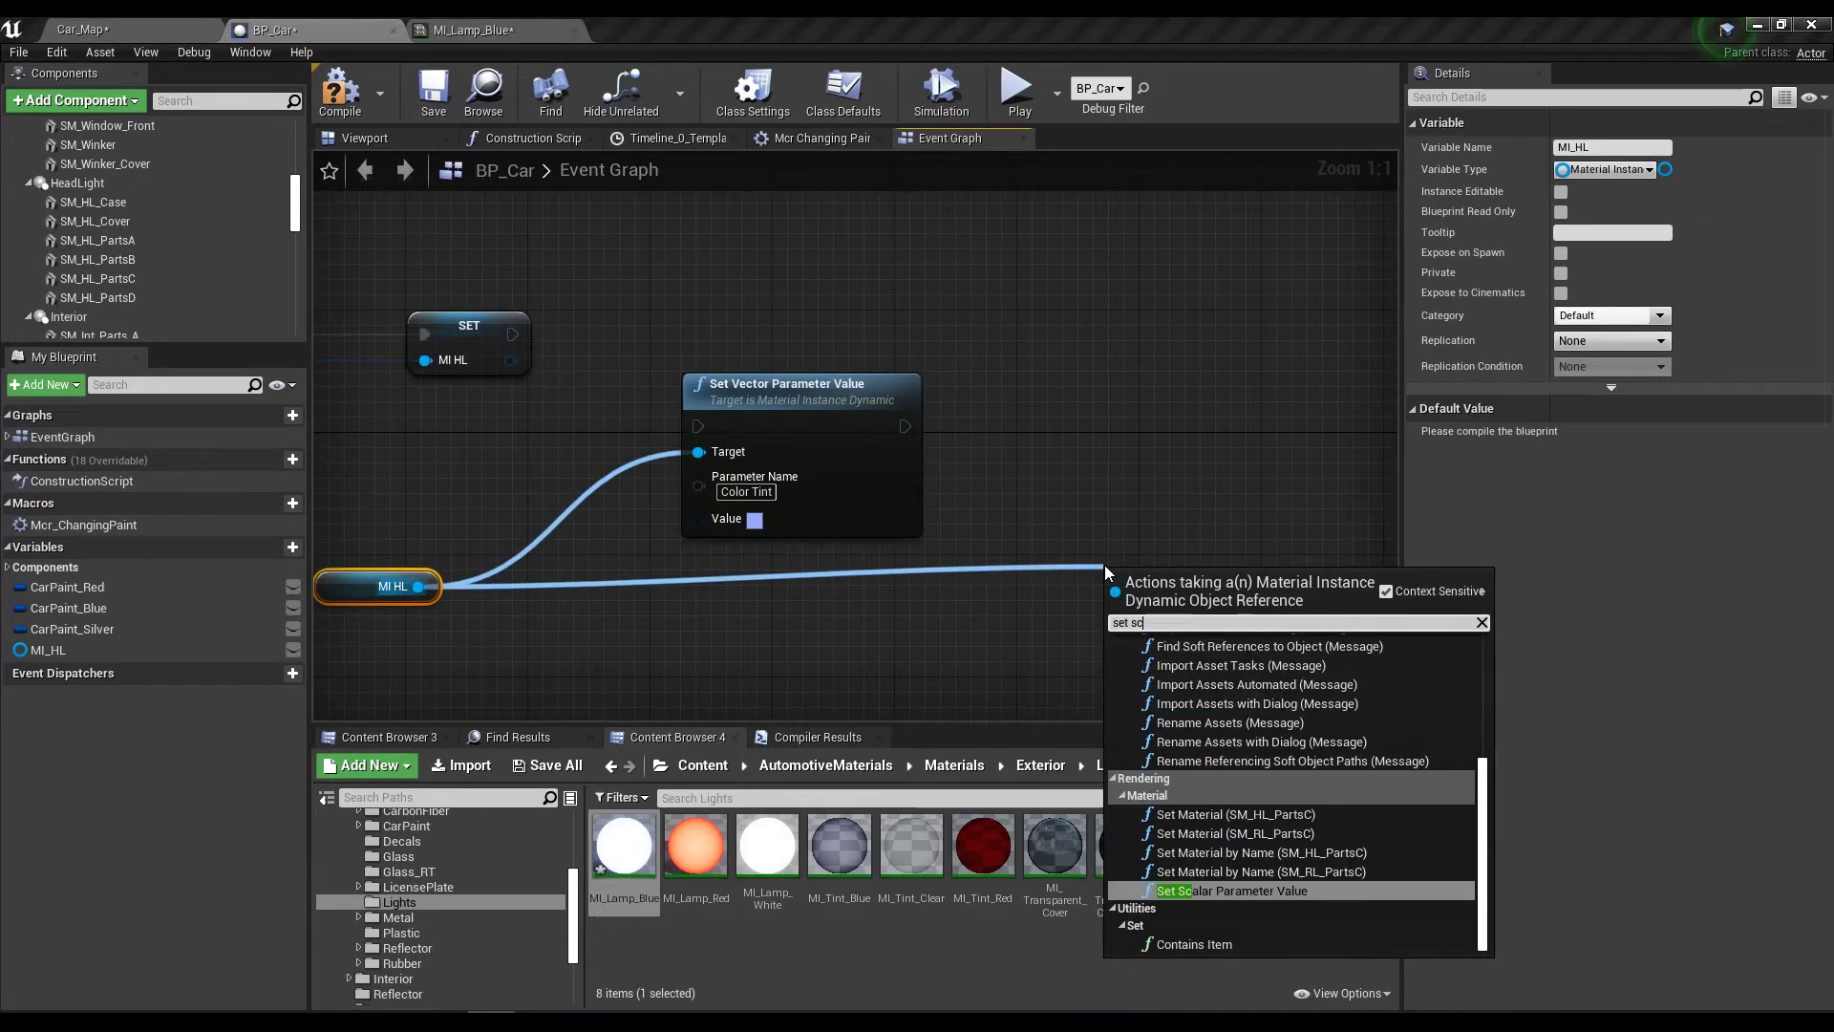
key(Return)
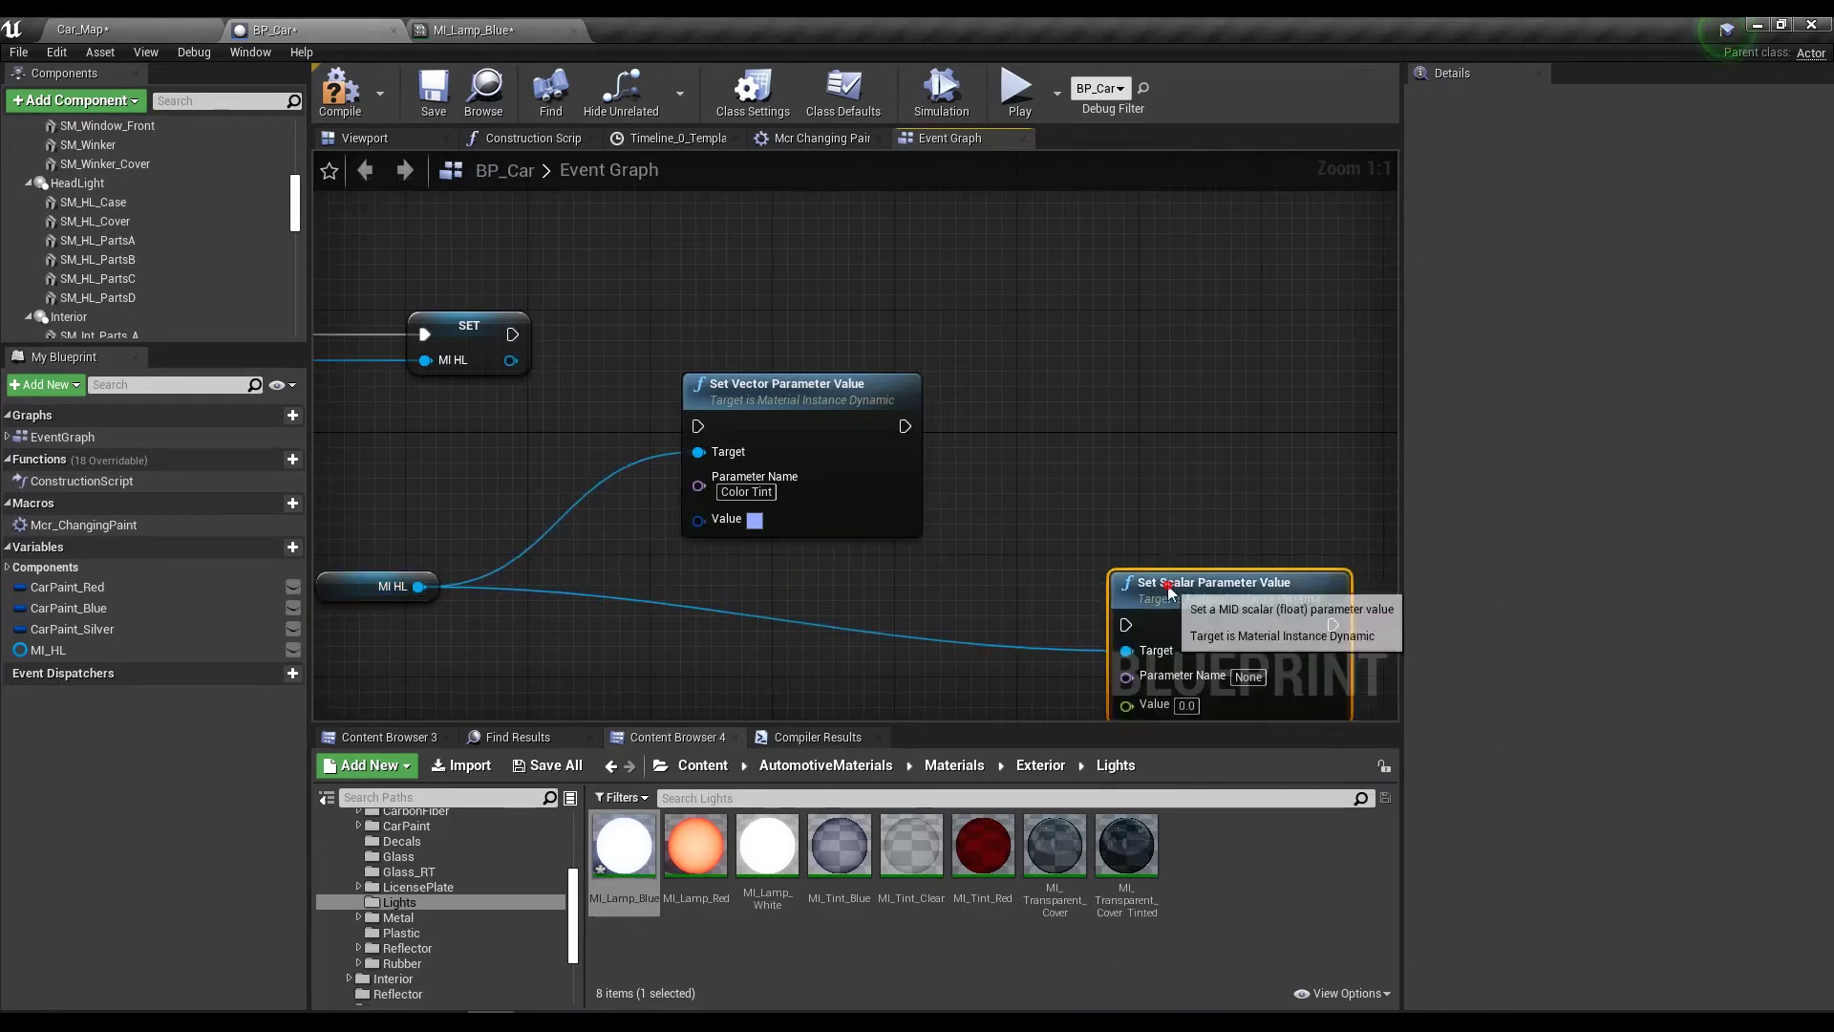
drag(1169, 589, 1215, 436)
mouse_move(903, 425)
mouse_down()
mouse_move(1171, 472)
mouse_move(1205, 401)
mouse_up()
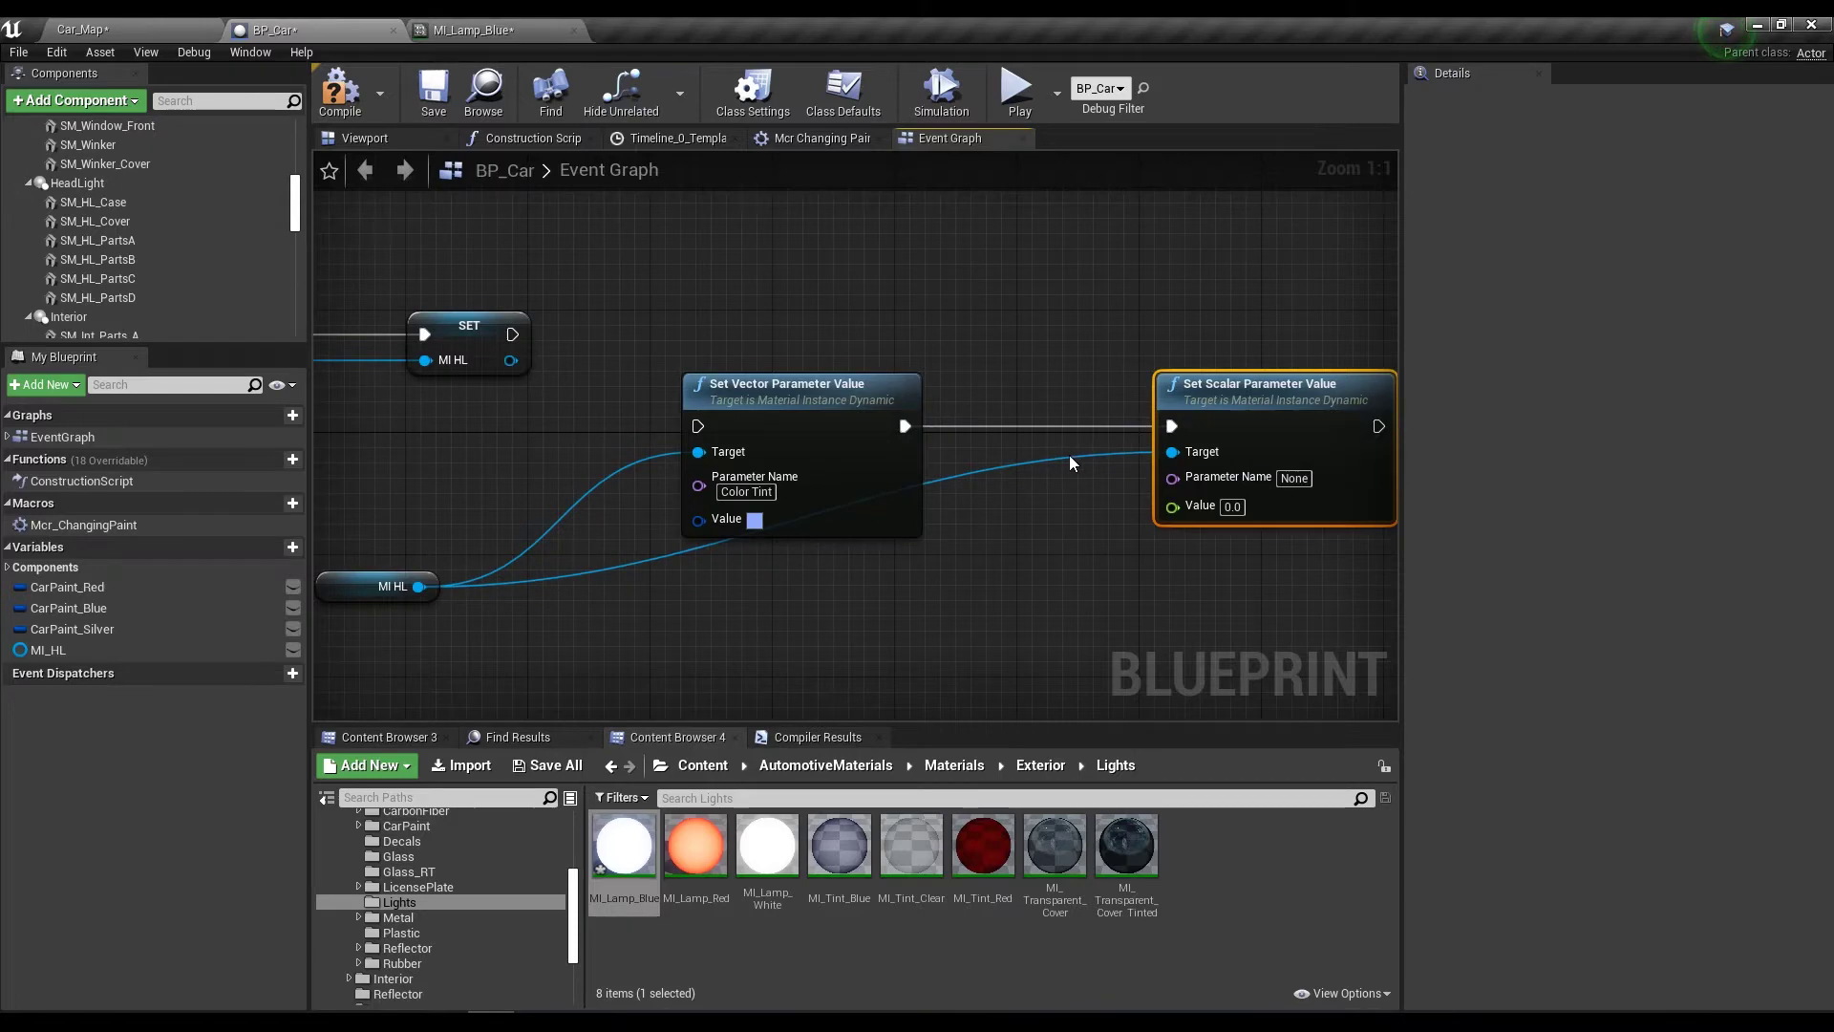
Insert and position a reroute point on the MI HL target wire.
double_click(1069, 456)
drag(1067, 459, 1064, 591)
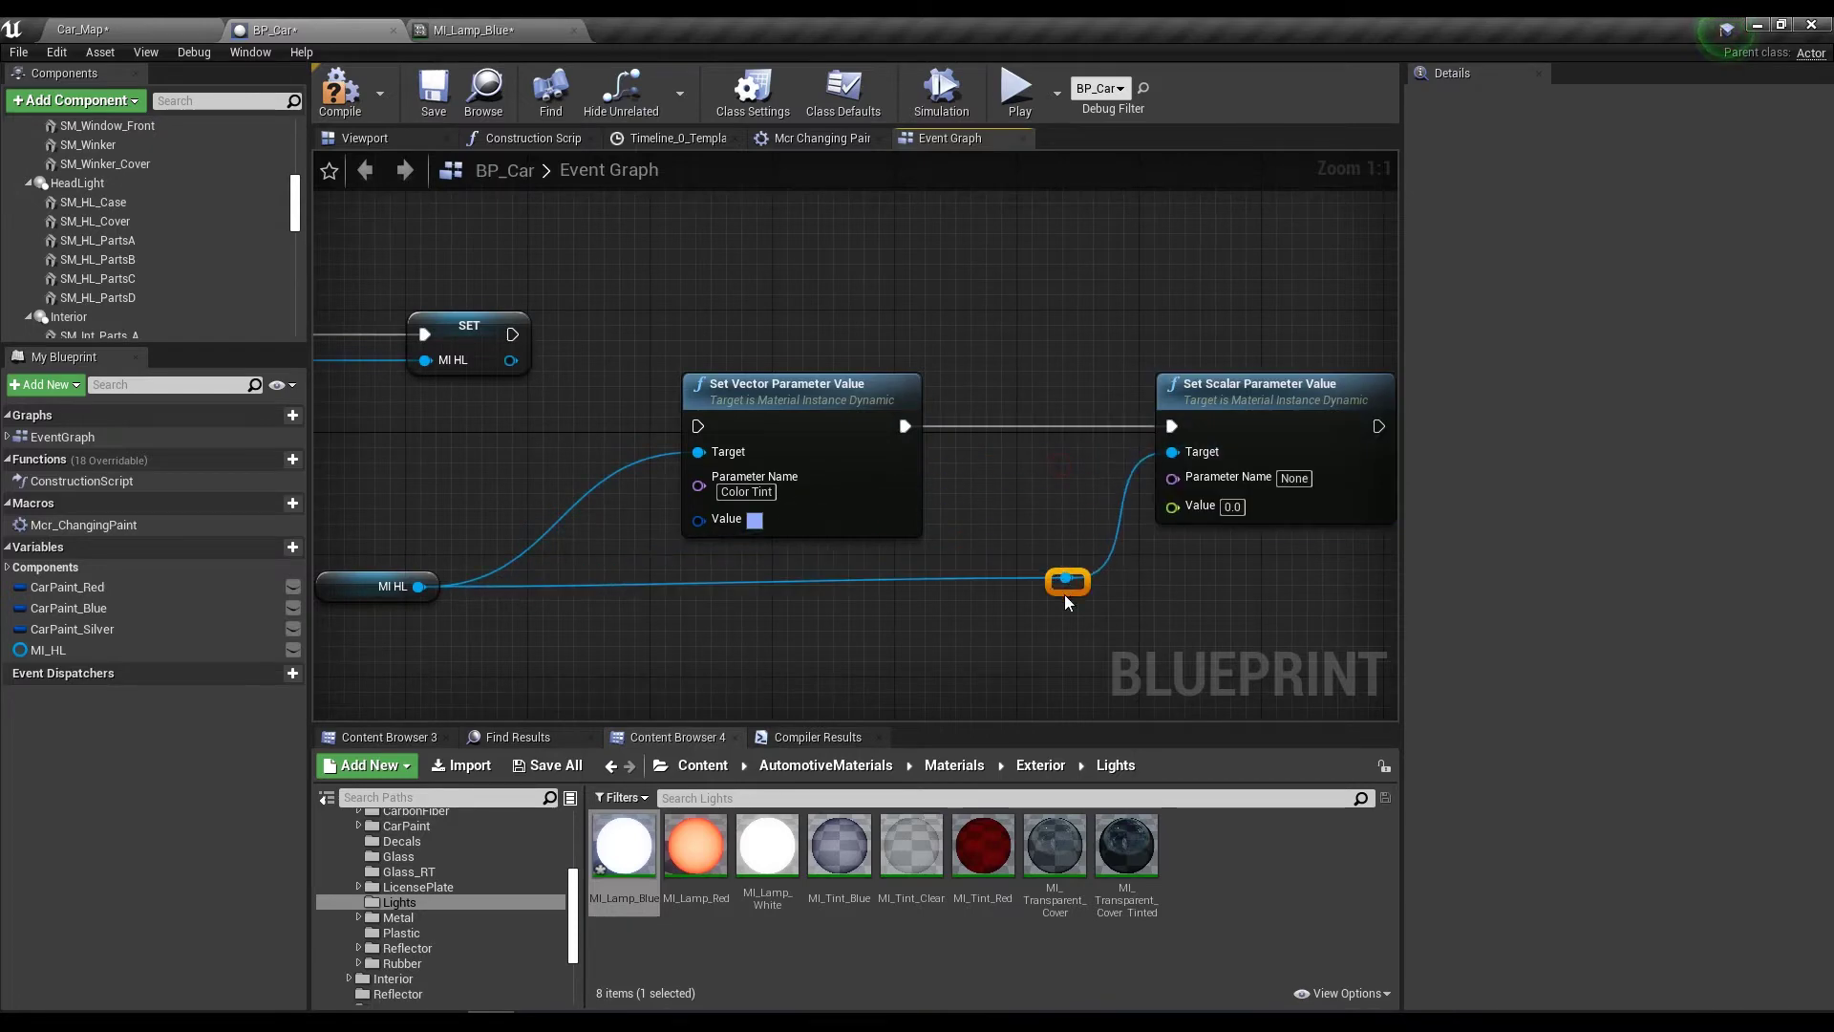
right_drag(1239, 595, 1035, 593)
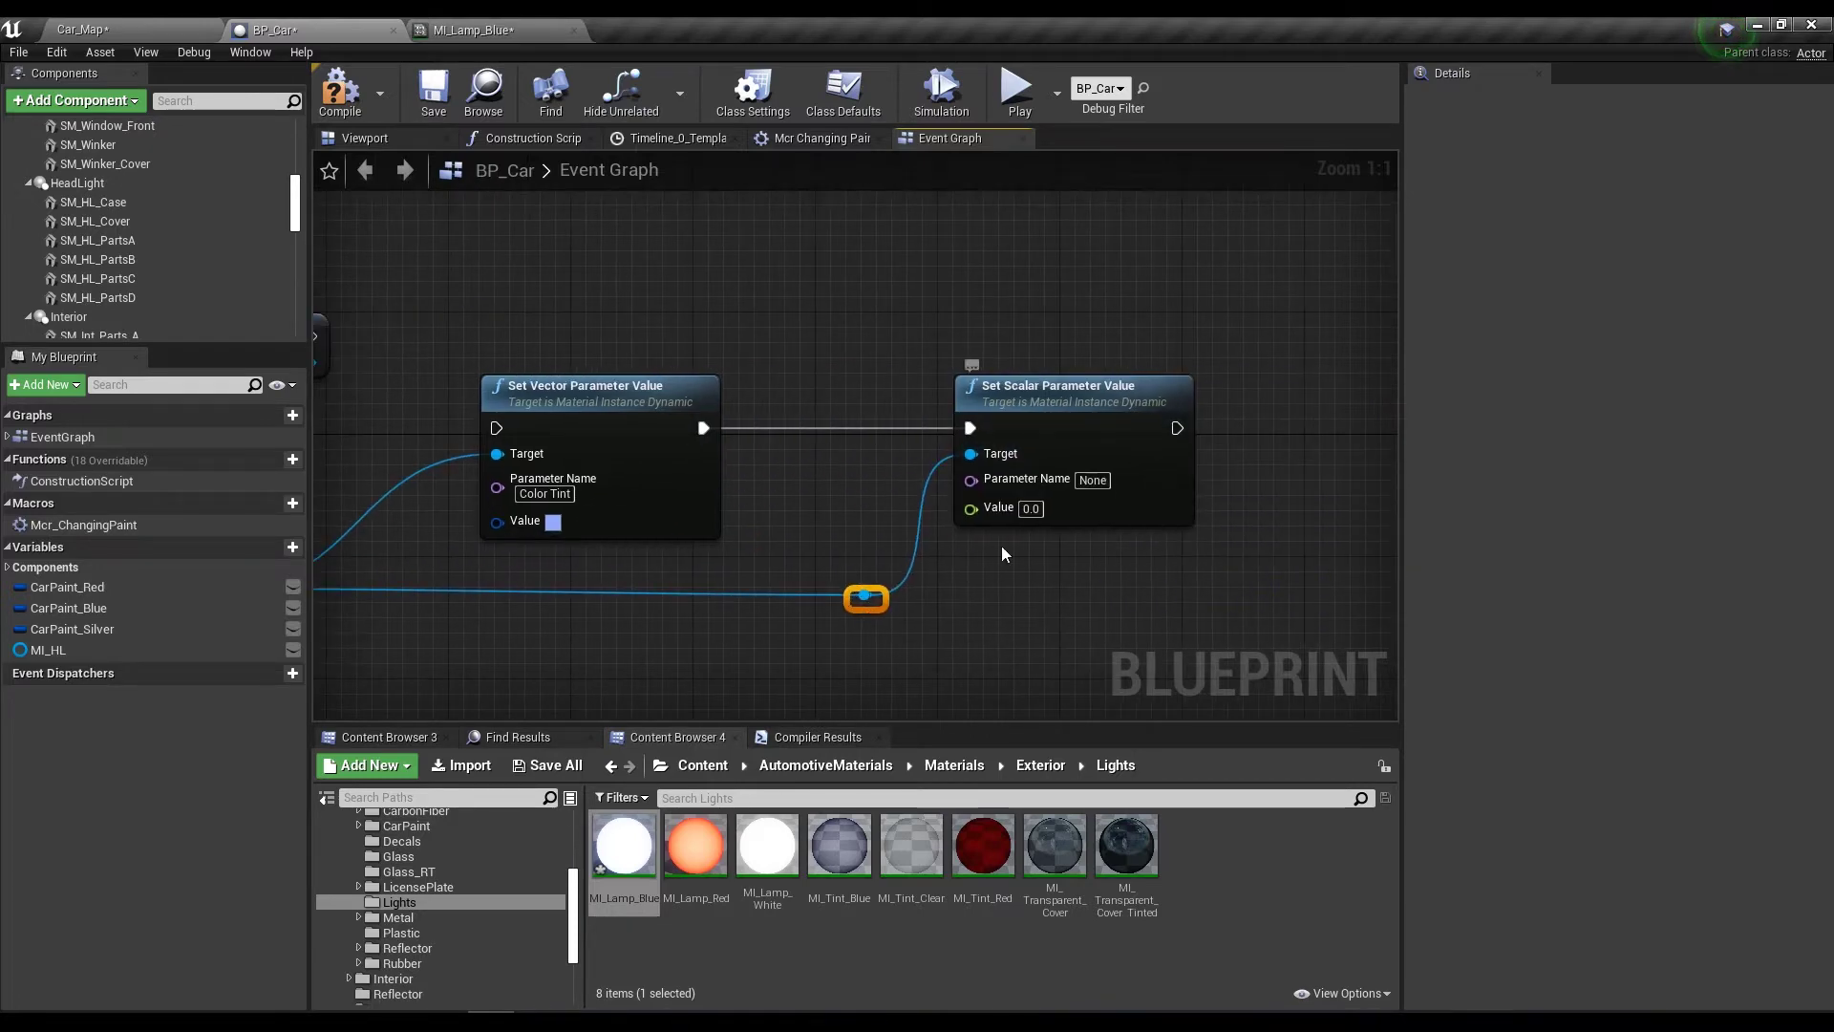
click(505, 19)
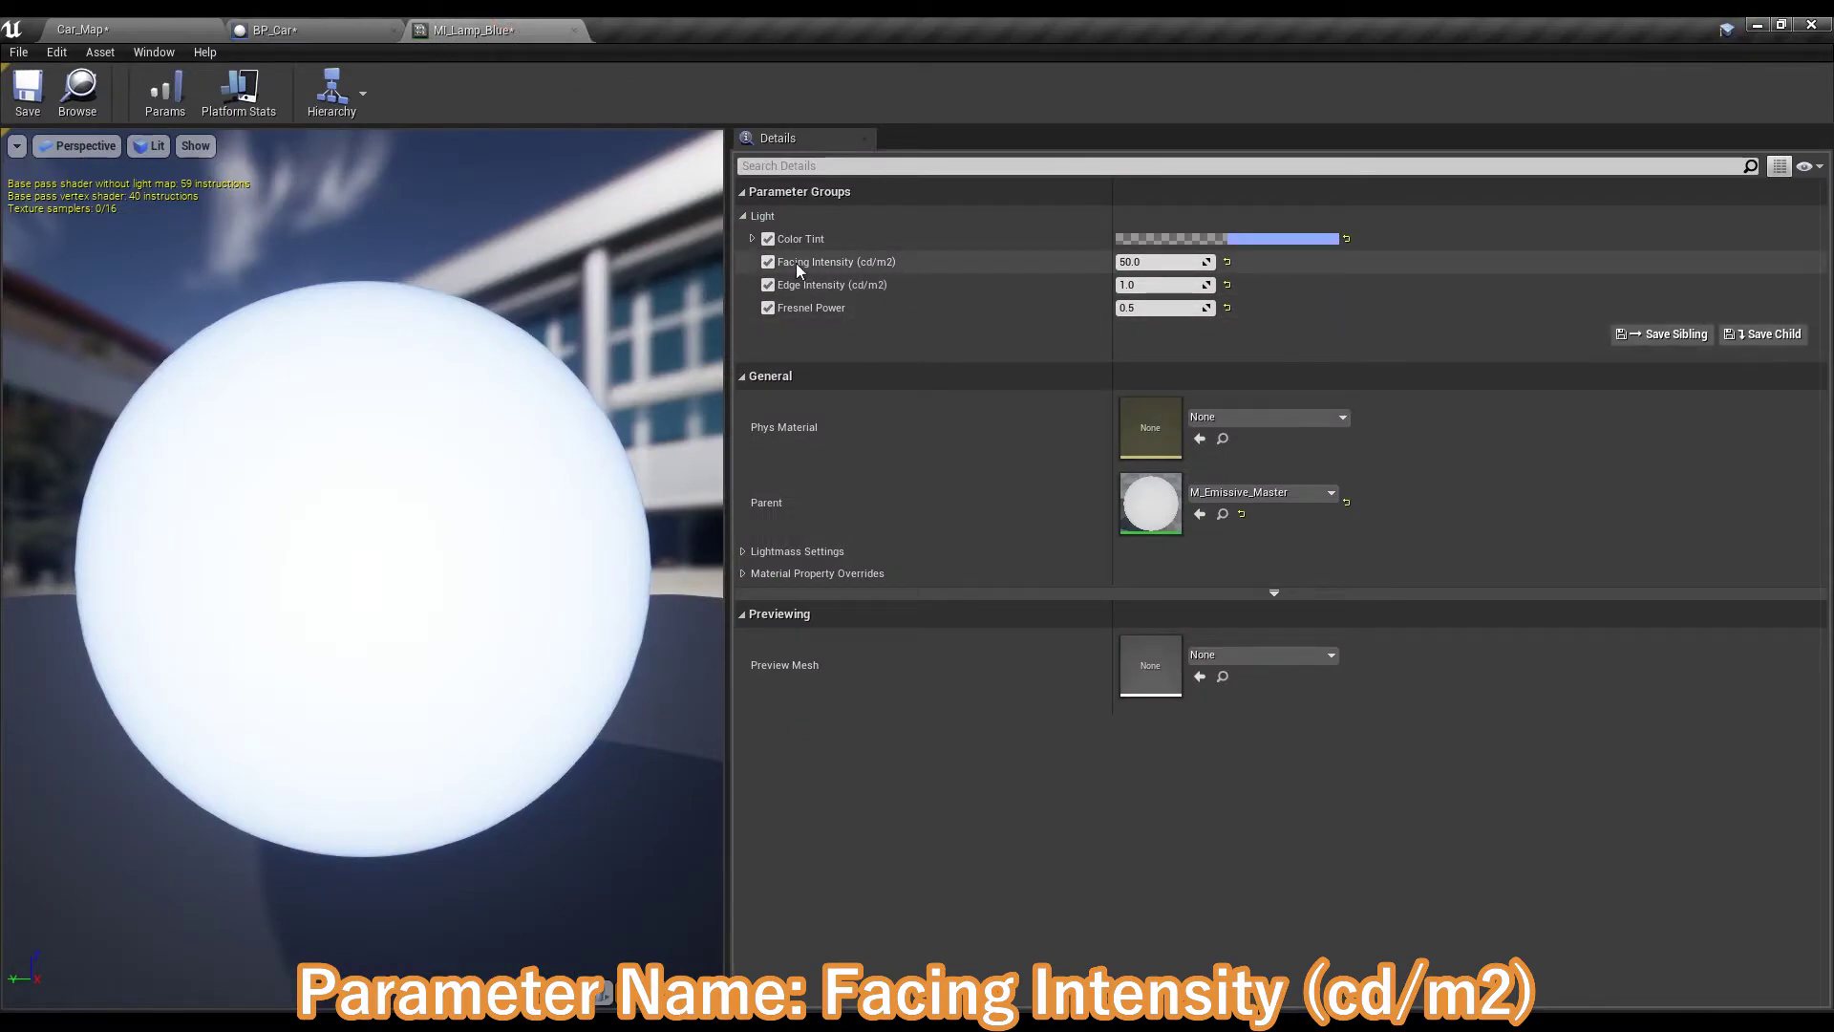
Paste 'Facing Intensity (cd/m2)' from M_Emissive_Master as the scalar setter's Parameter Name.
double_click(1146, 499)
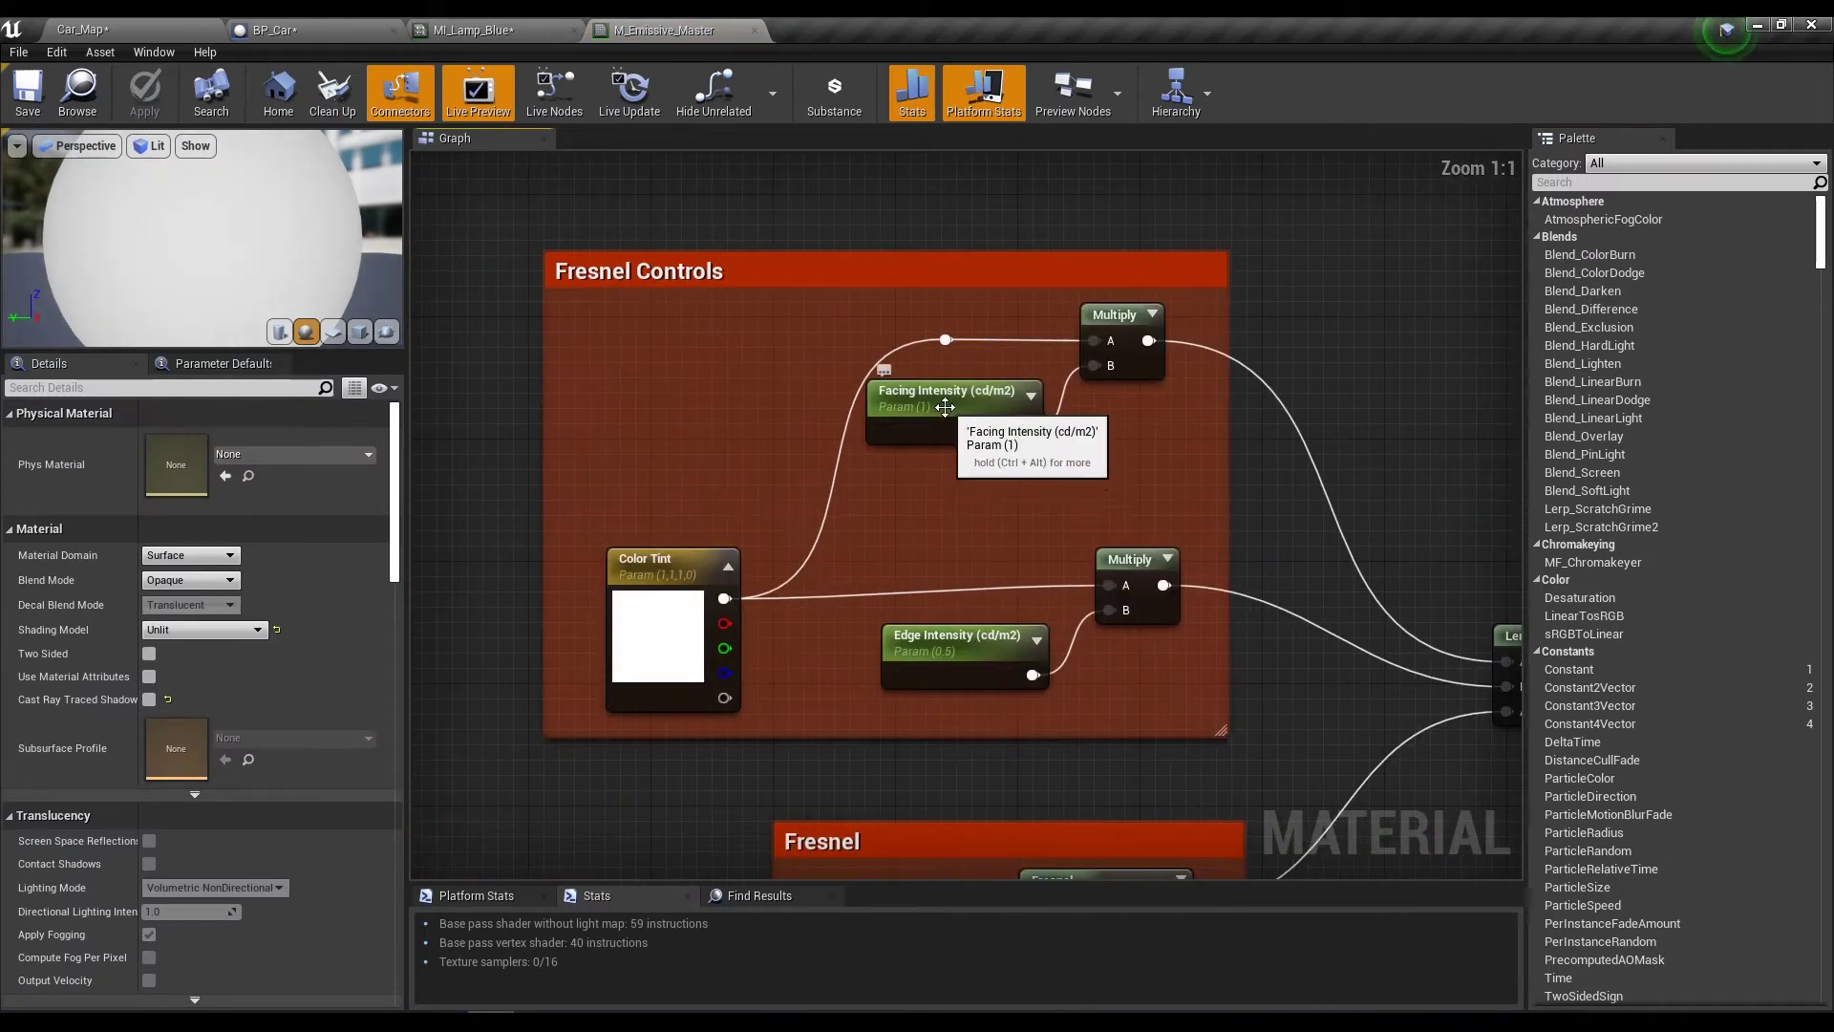
click(945, 407)
click(263, 440)
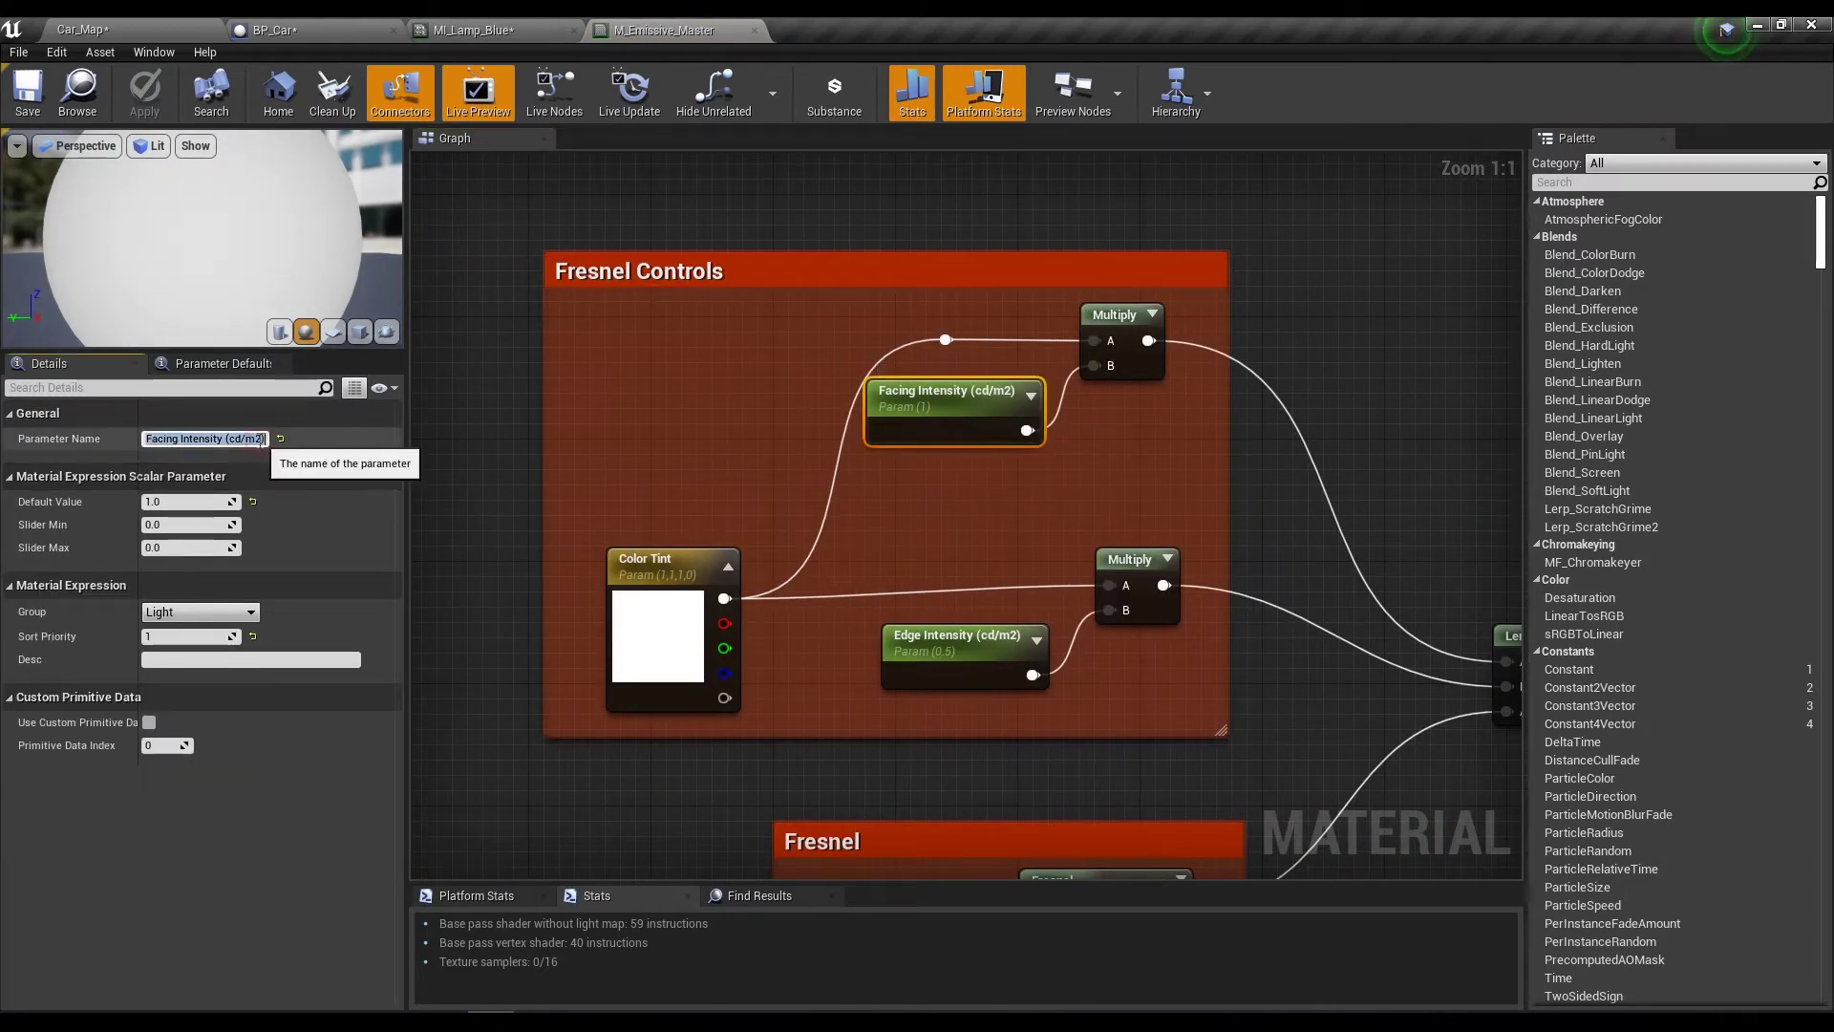
click(274, 30)
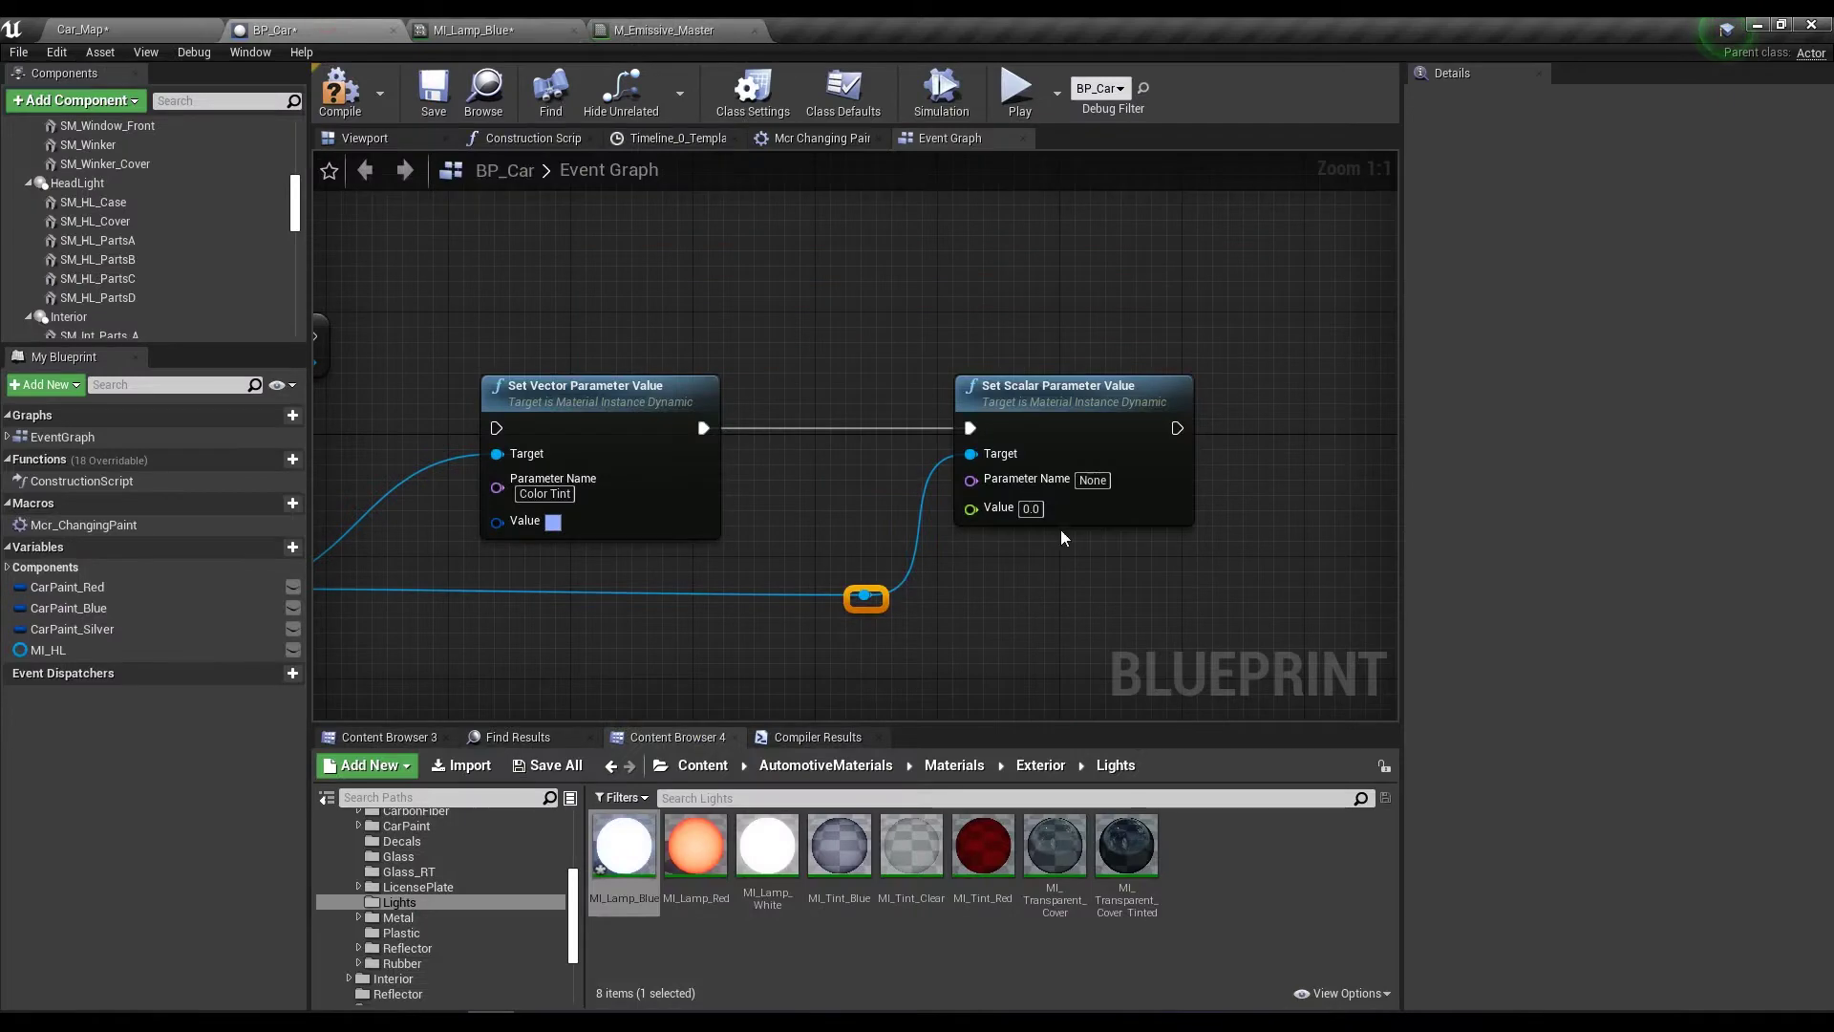
click(1093, 479)
text(Facing Intensity (cd/m2))
key(Return)
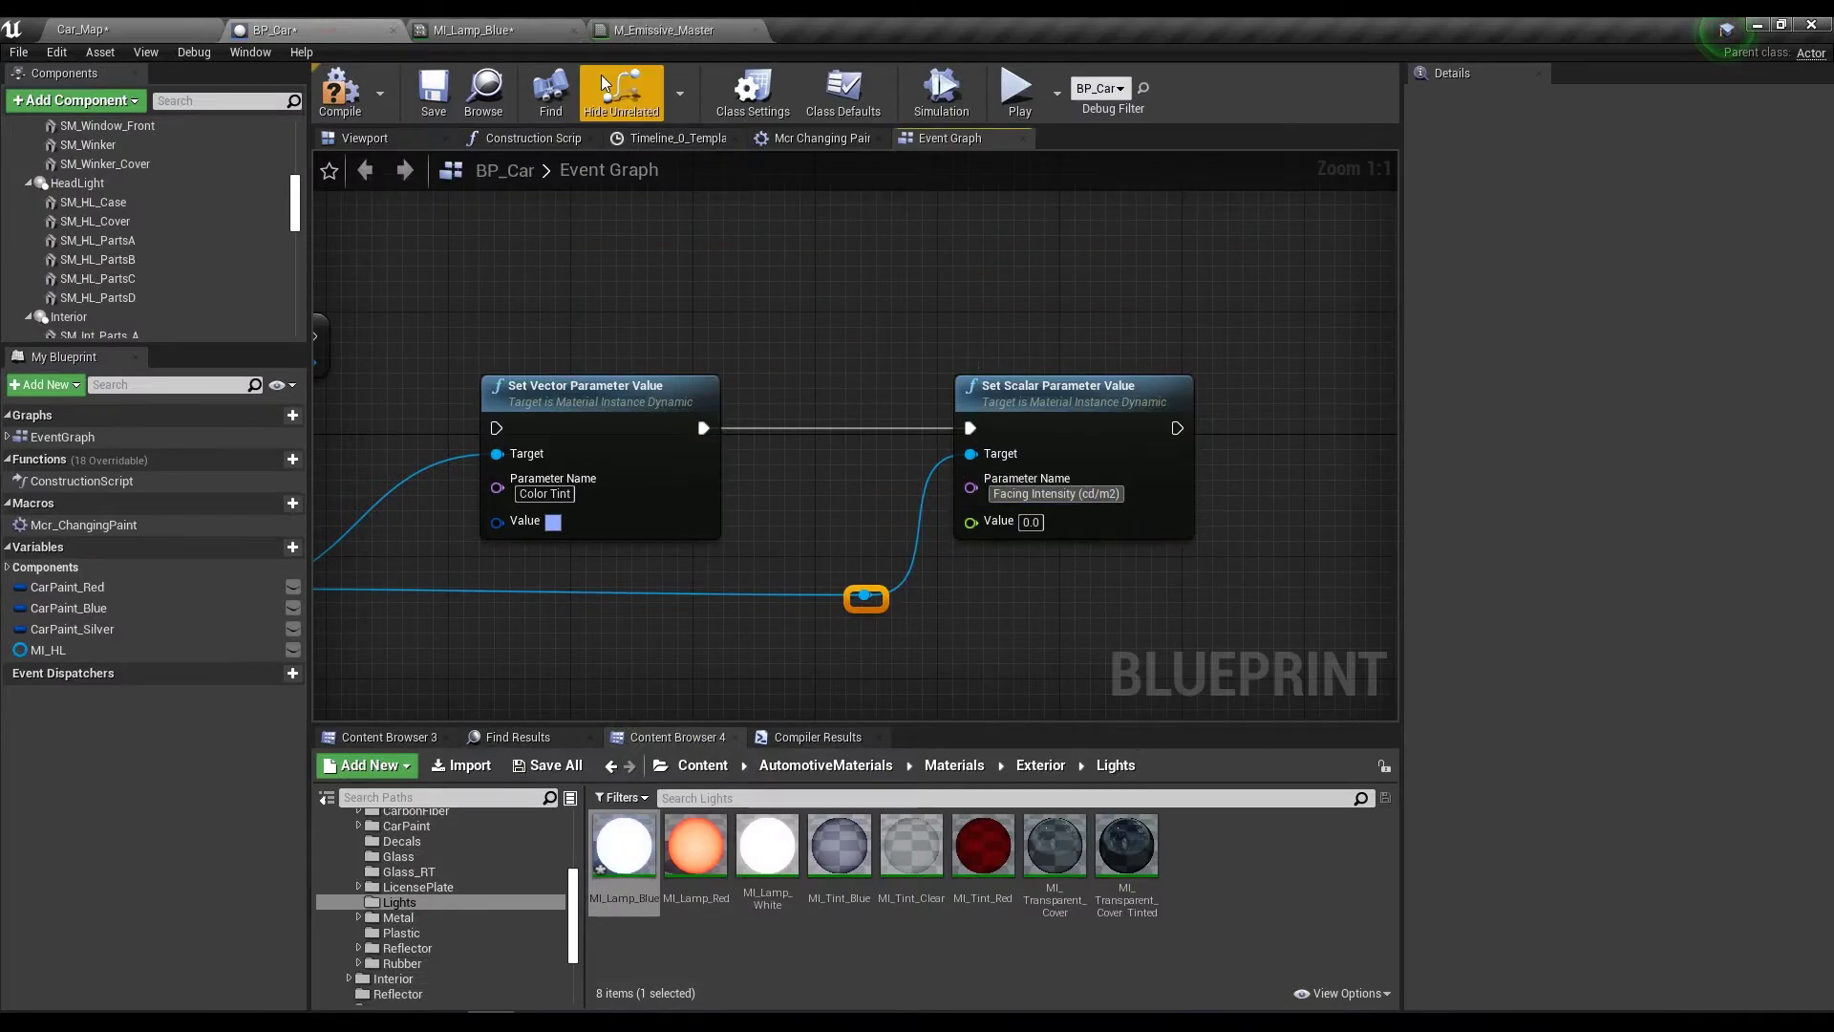
Copy the lamp's Facing Intensity value 50.0 and select the setter node.
click(697, 33)
click(527, 30)
click(1134, 261)
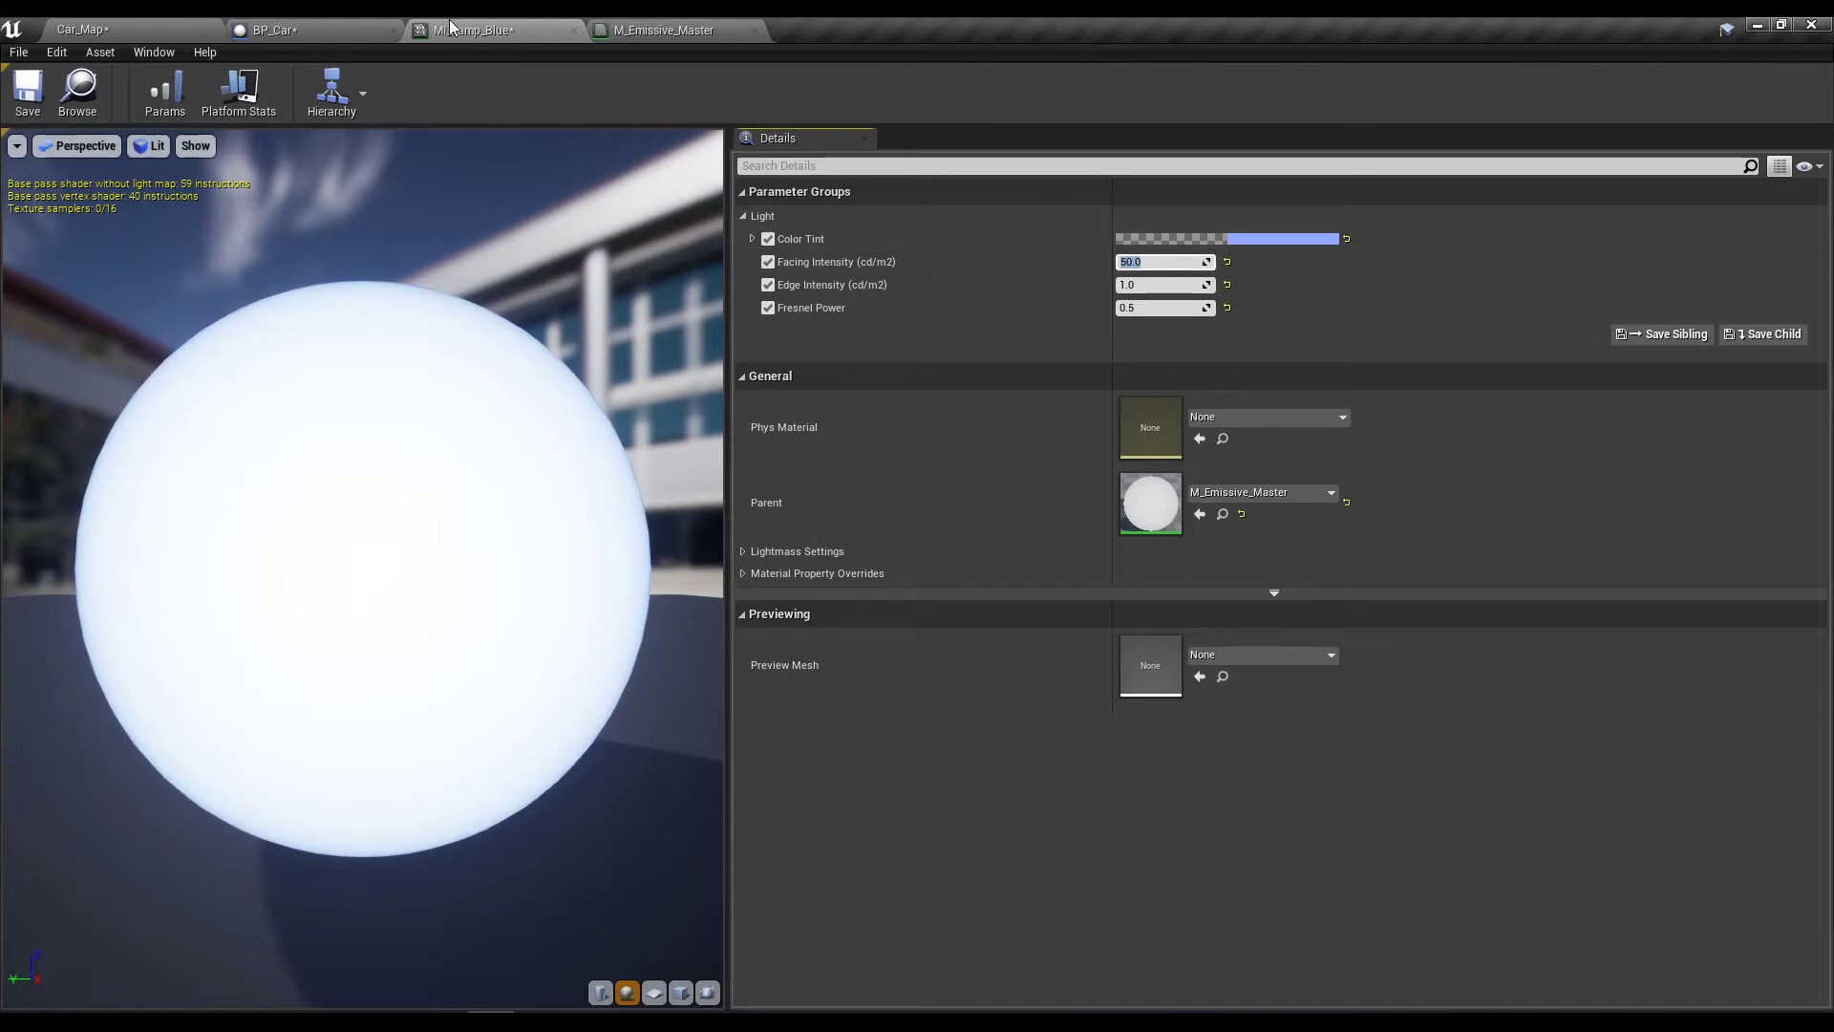
click(277, 29)
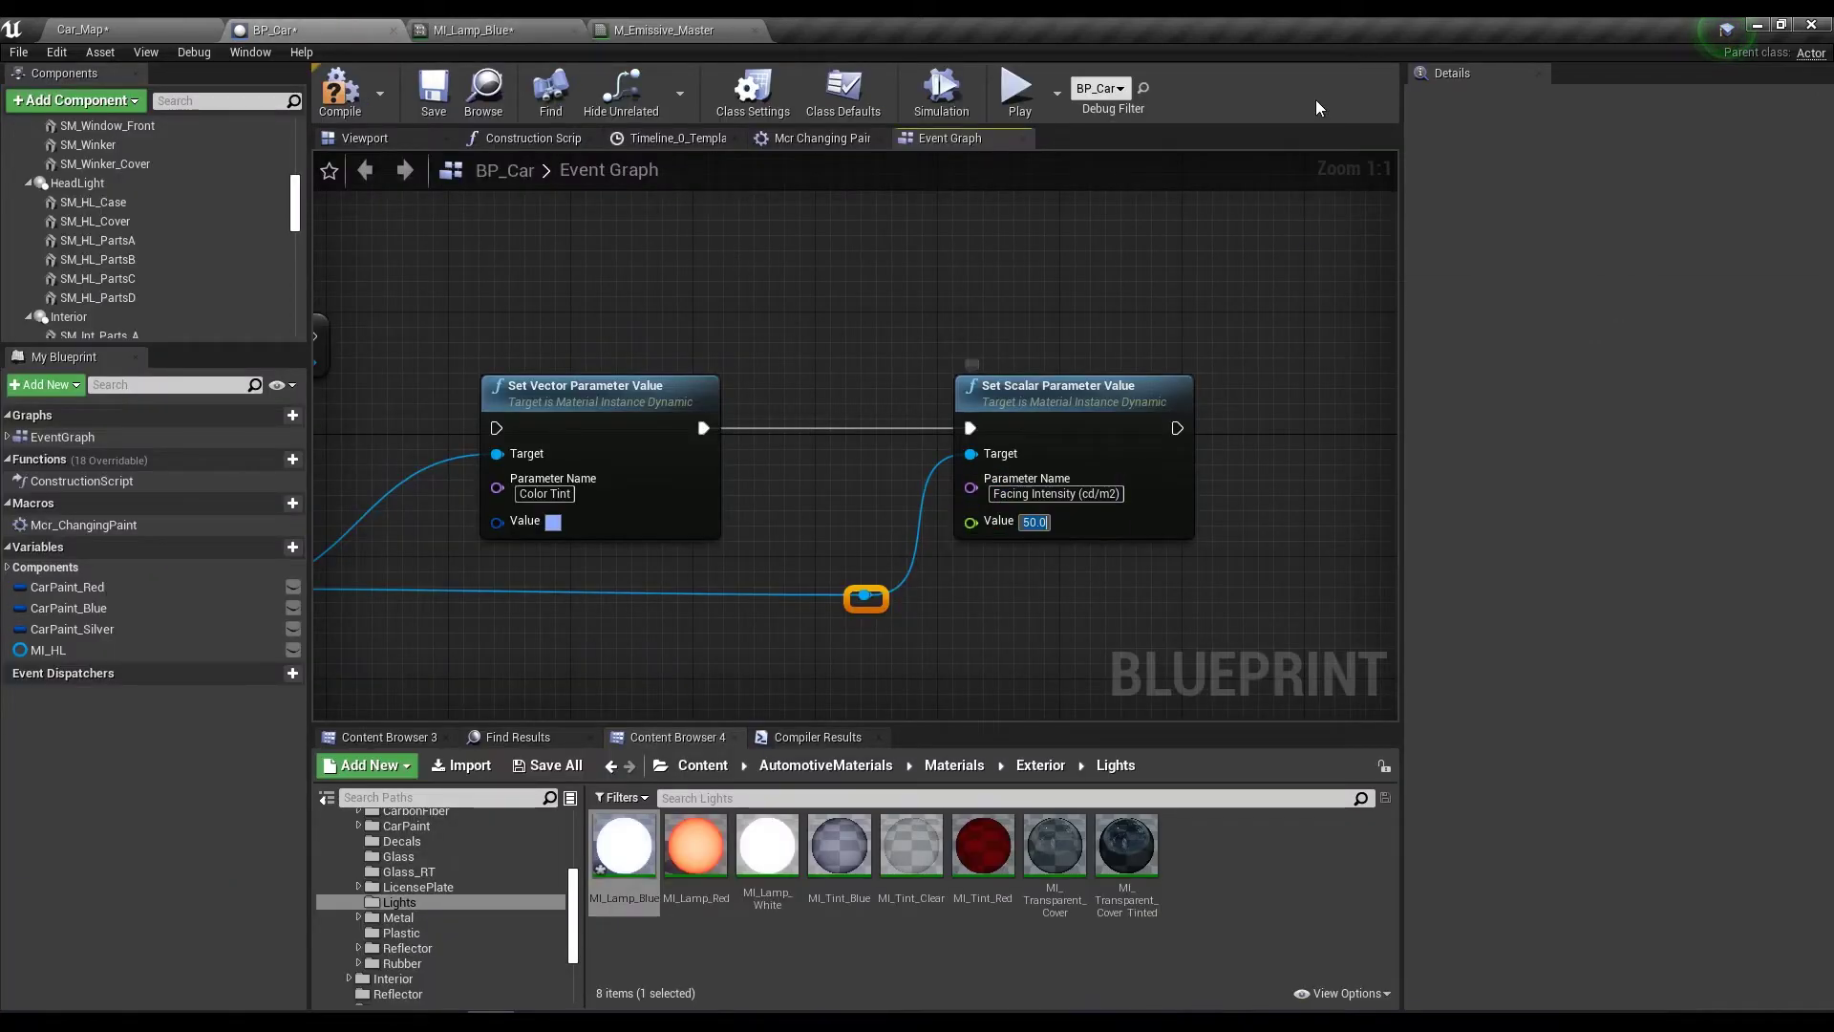
right_drag(958, 340, 814, 342)
drag(1047, 628, 1091, 435)
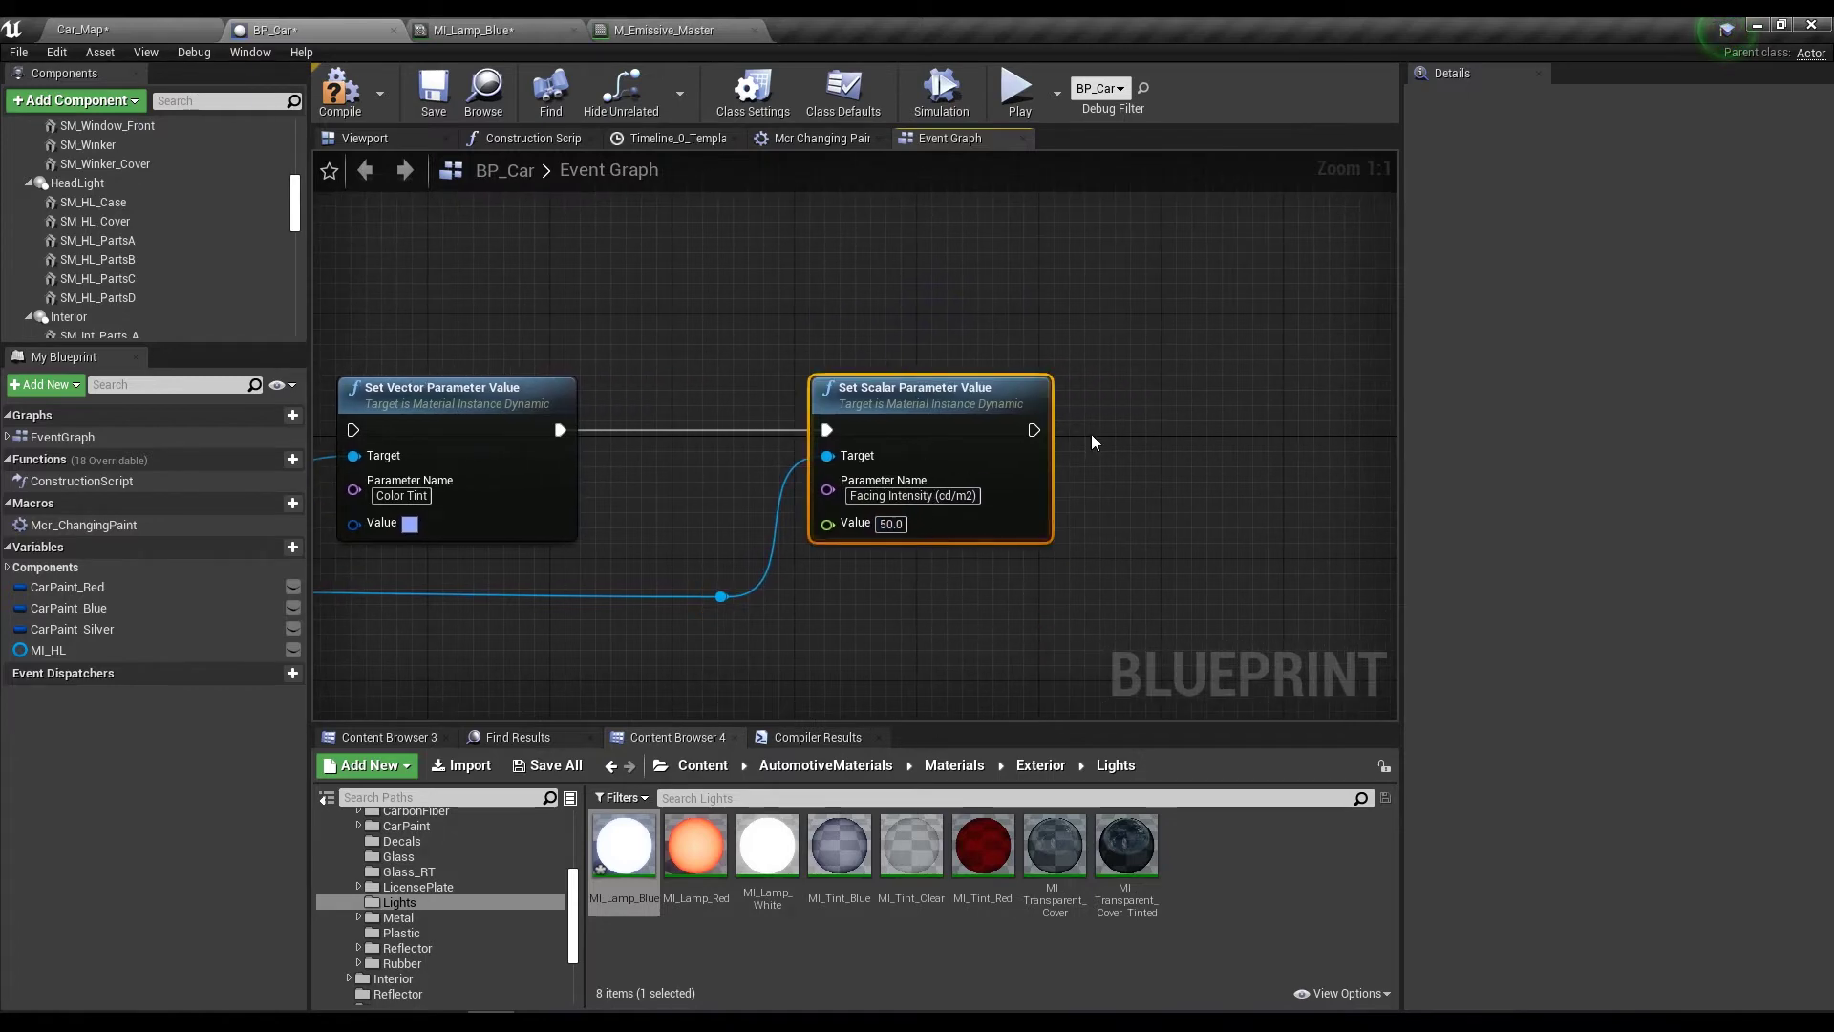
Duplicate the scalar setter, chain it after the first, and feed MI HL into its Target.
key(ctrl+c)
key(ctrl+v)
right_drag(1217, 470, 1032, 400)
drag(1099, 401, 1082, 328)
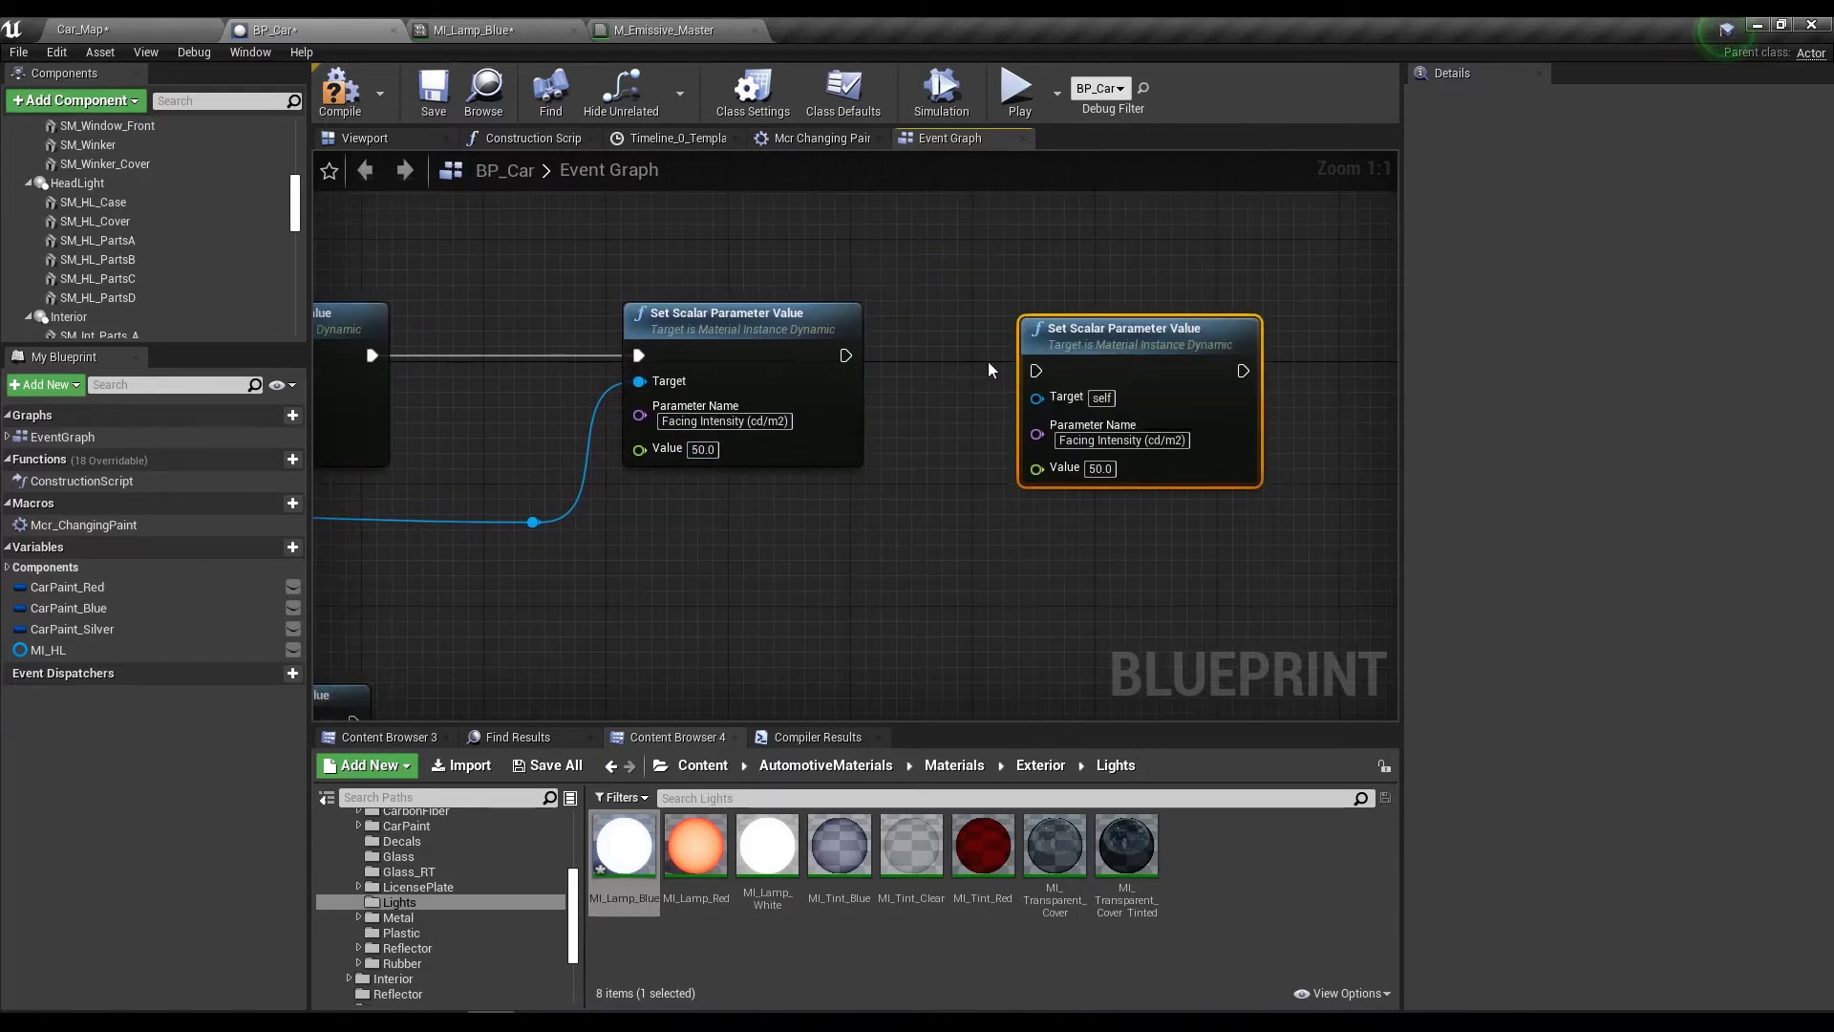
mouse_move(845, 355)
mouse_down()
mouse_move(1036, 370)
mouse_move(1070, 337)
mouse_up()
drag(534, 522, 1052, 385)
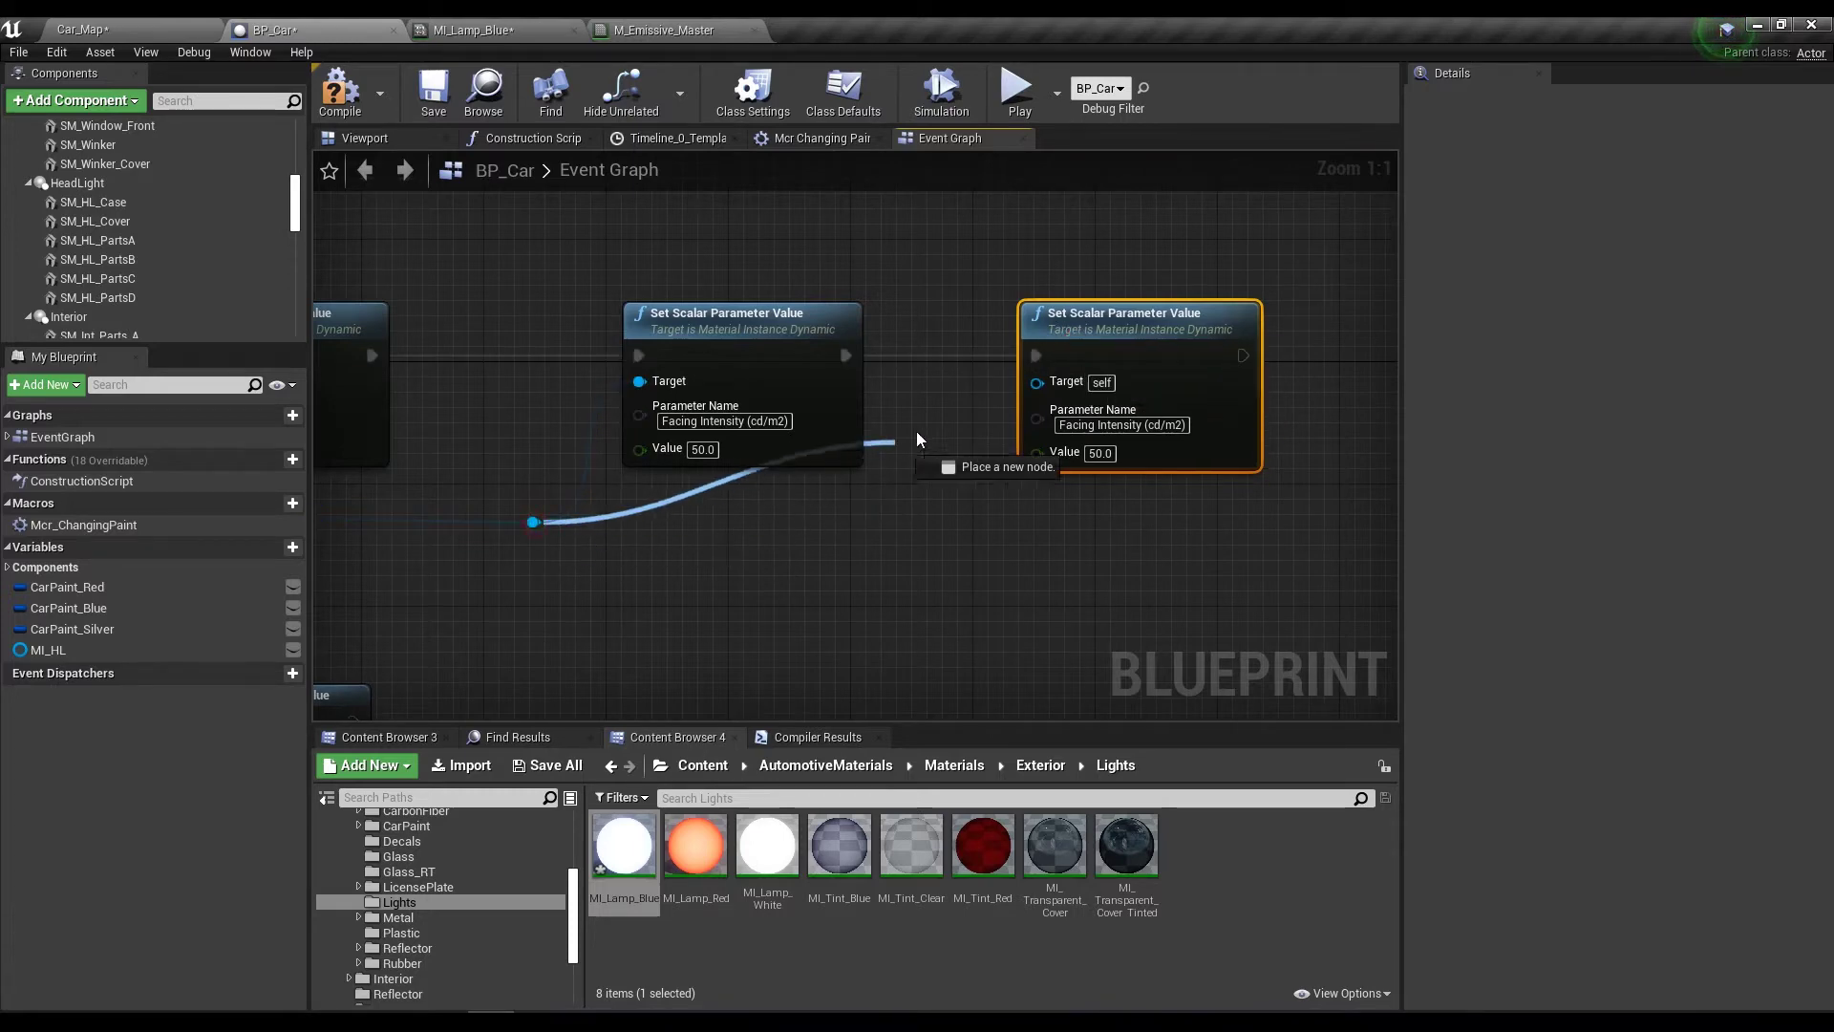
Copy the 'Edge Intensity (cd/m2)' name from M_Emissive_Master and edit the duplicate setter.
click(659, 29)
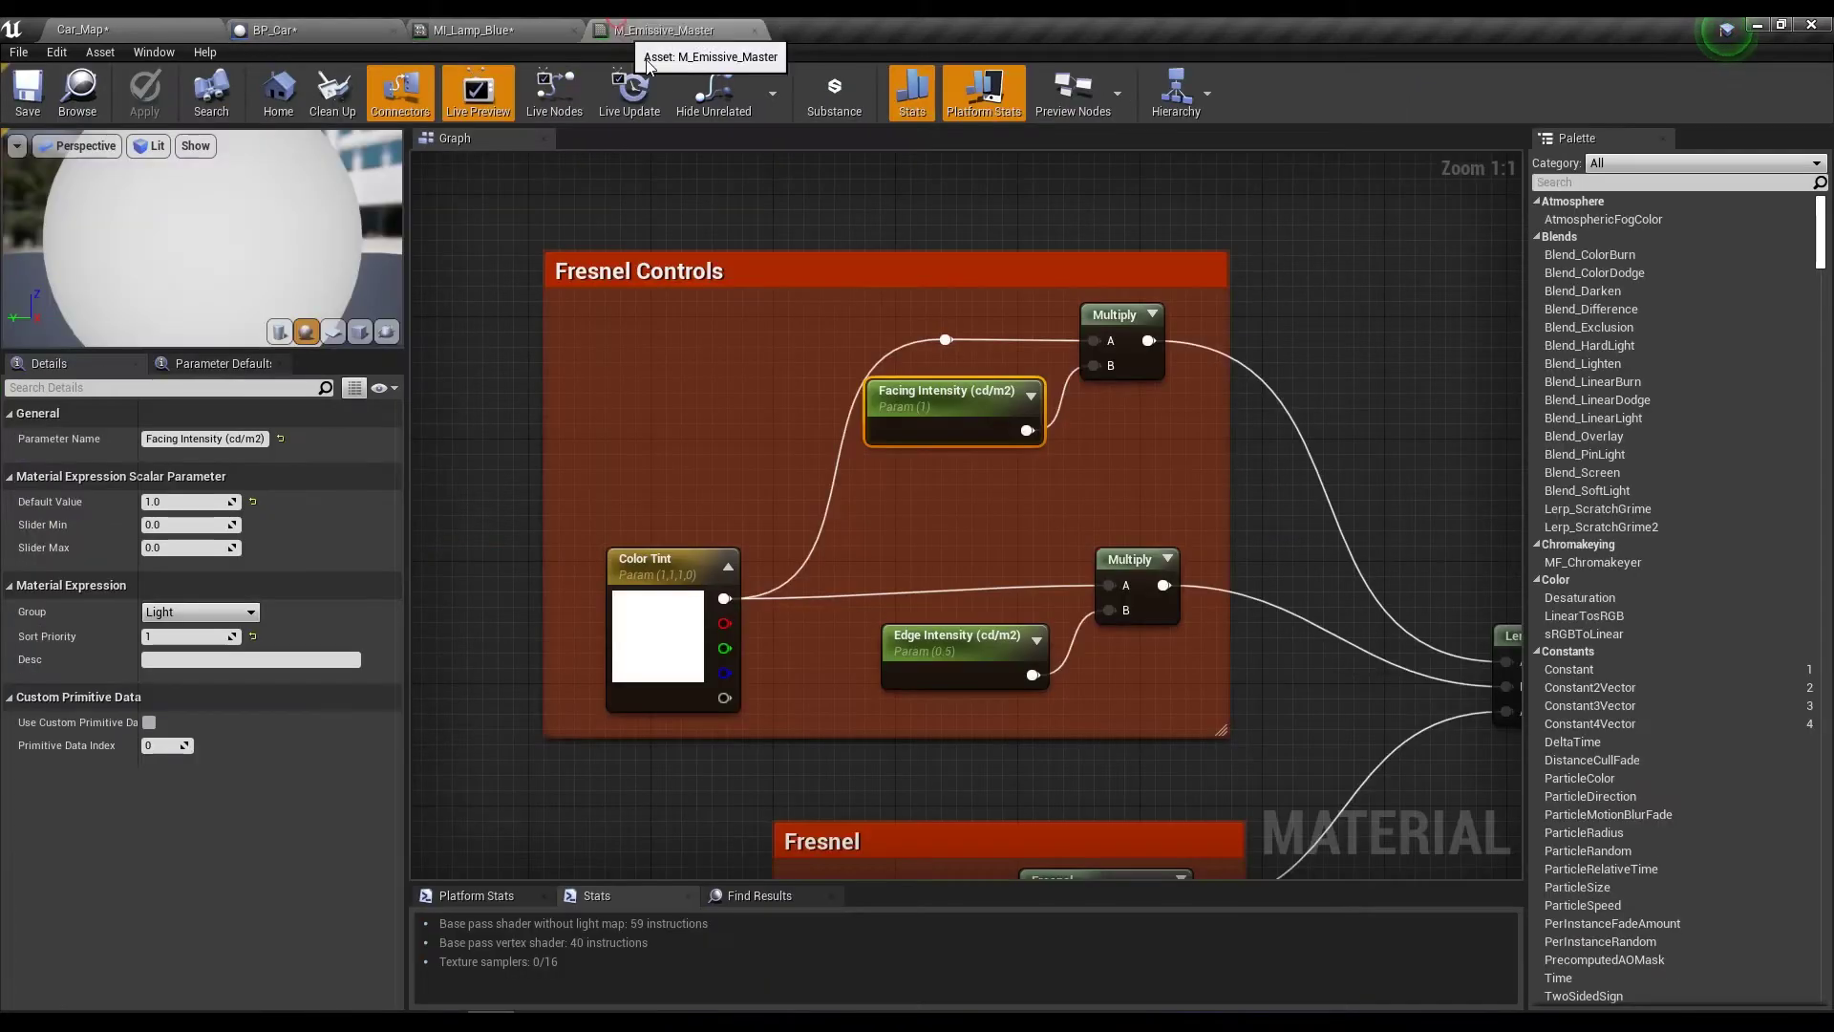
click(950, 641)
click(218, 439)
click(473, 30)
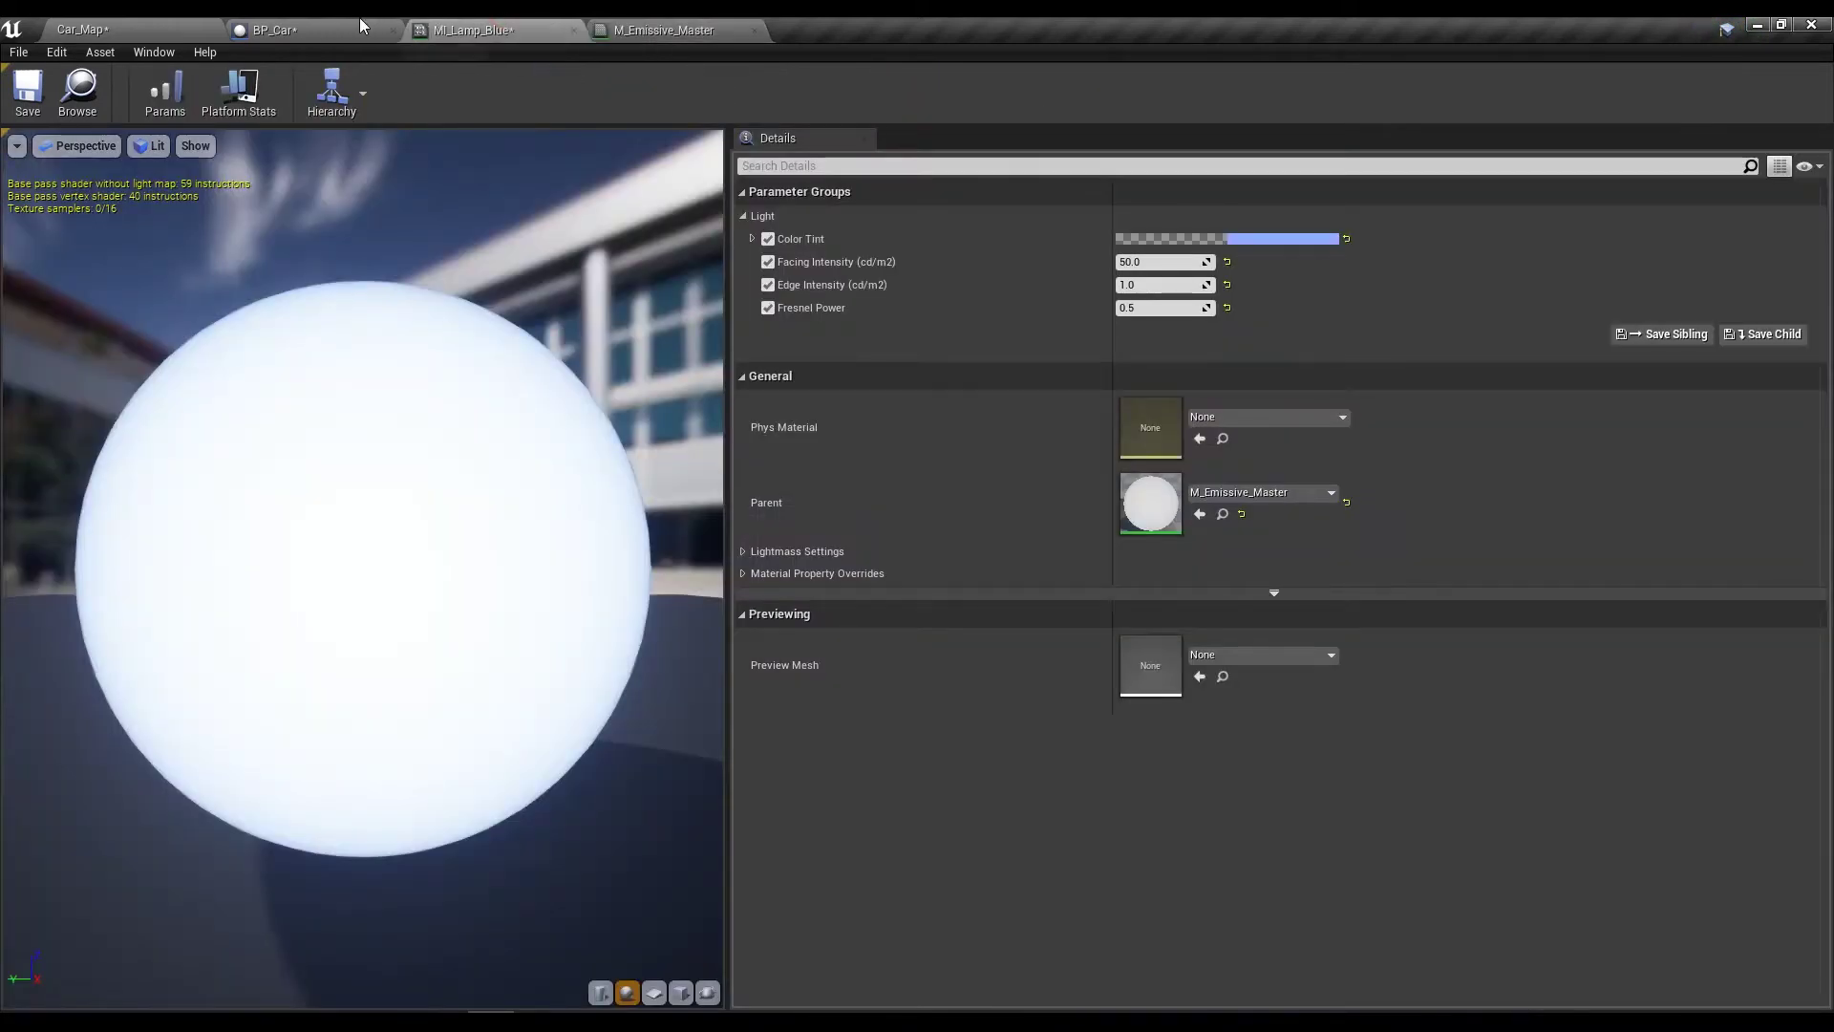
click(275, 29)
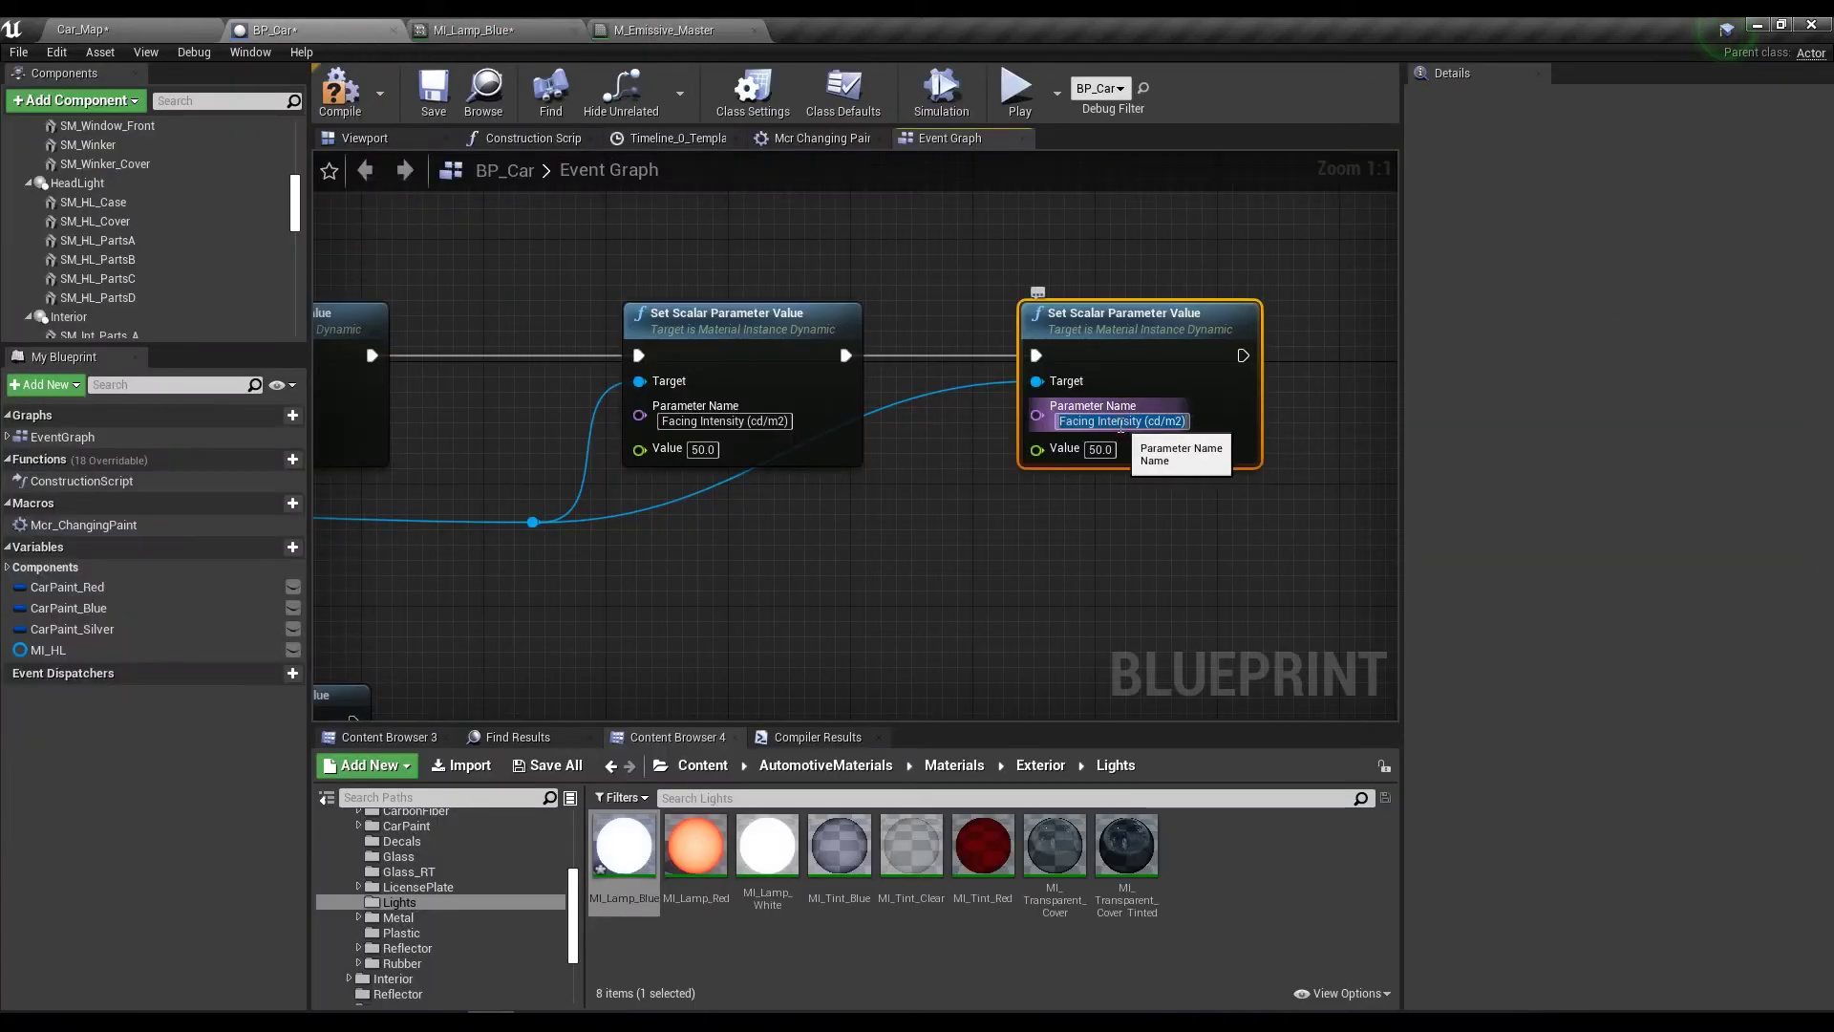
click(473, 30)
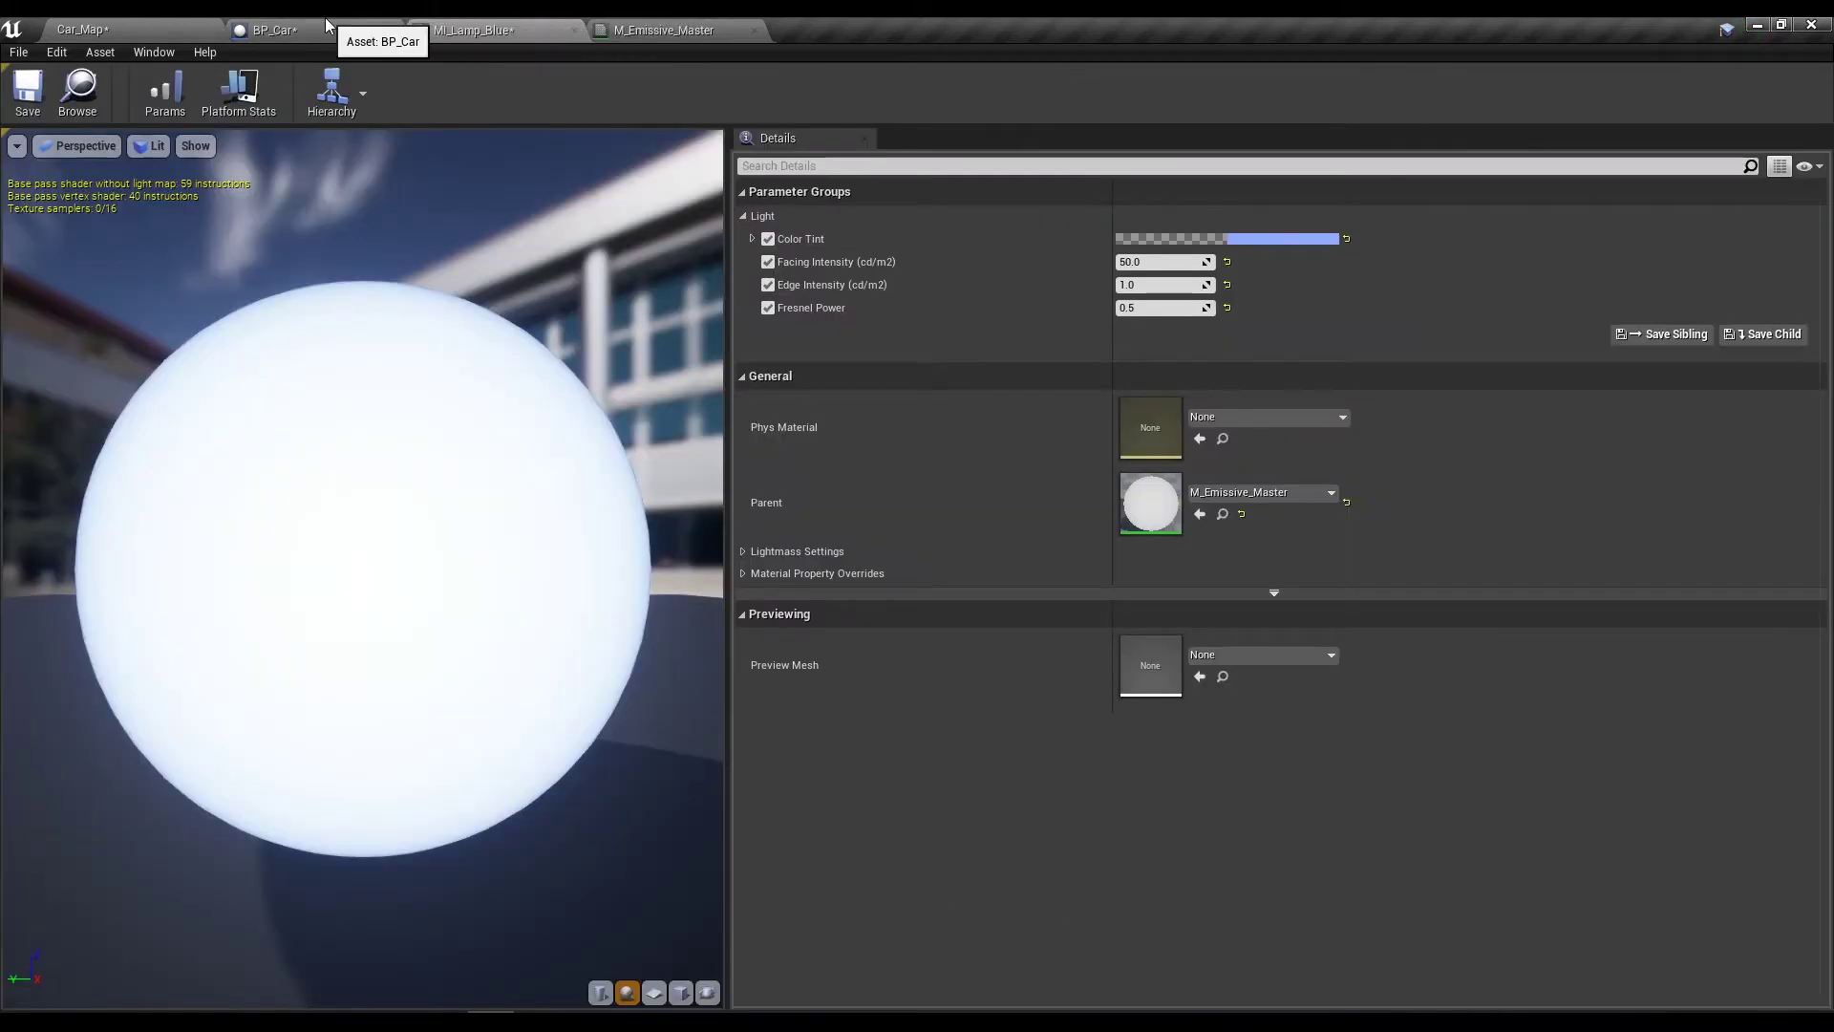
click(326, 26)
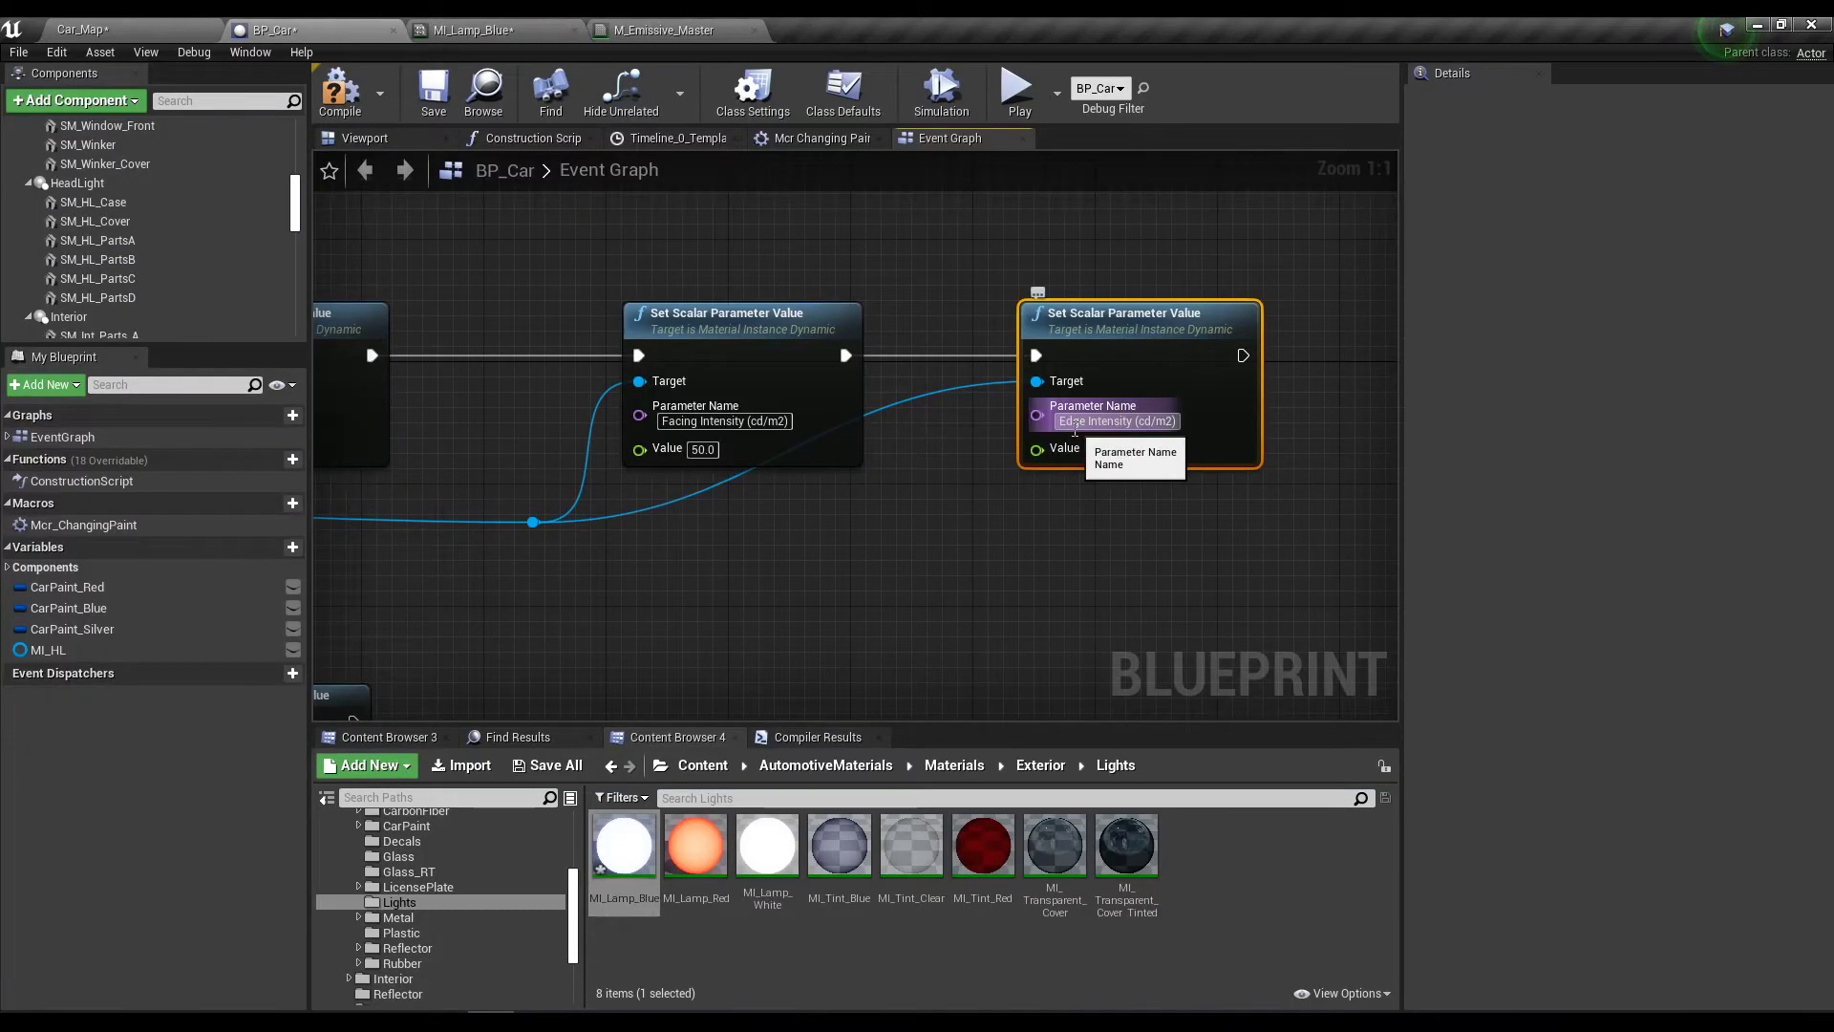
click(1097, 450)
Copy the MI_HL getter, Color Tint setter and both intensity setters, and paste the copy above the original.
scroll(955, 456, down, 1)
scroll(942, 457, down, 1)
scroll(817, 485, down, 2)
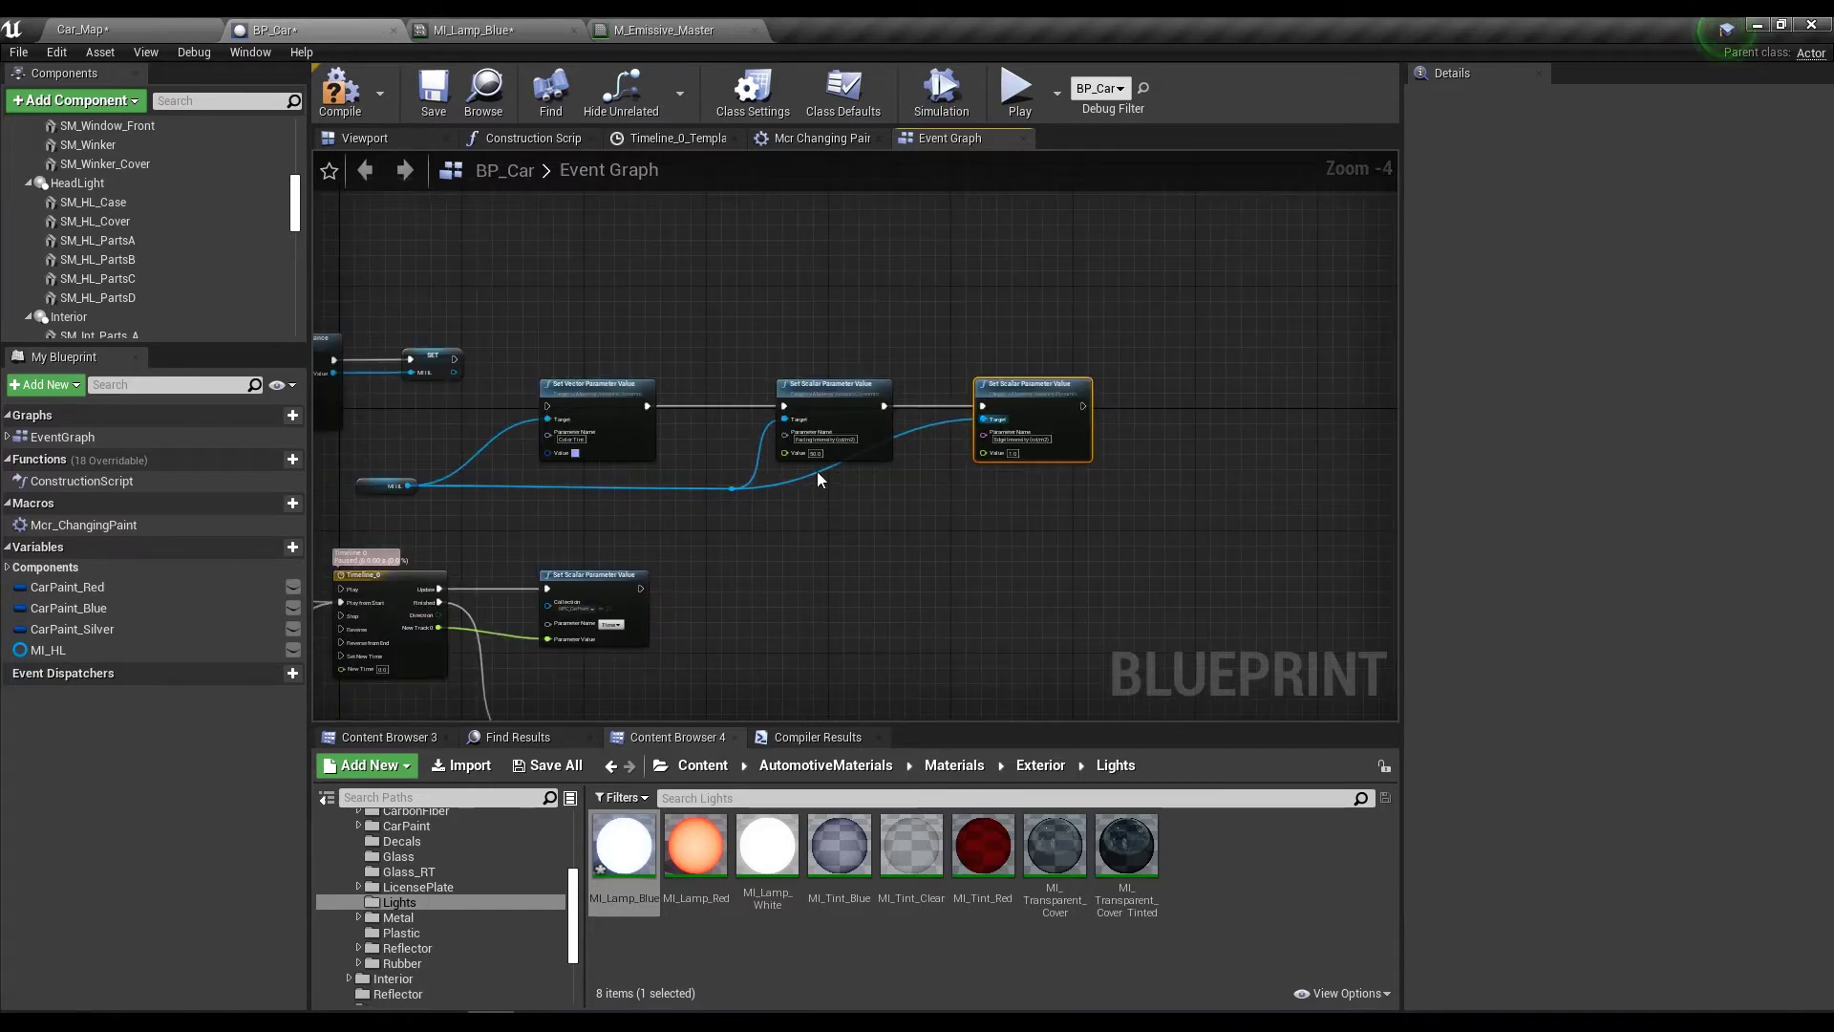
click(816, 469)
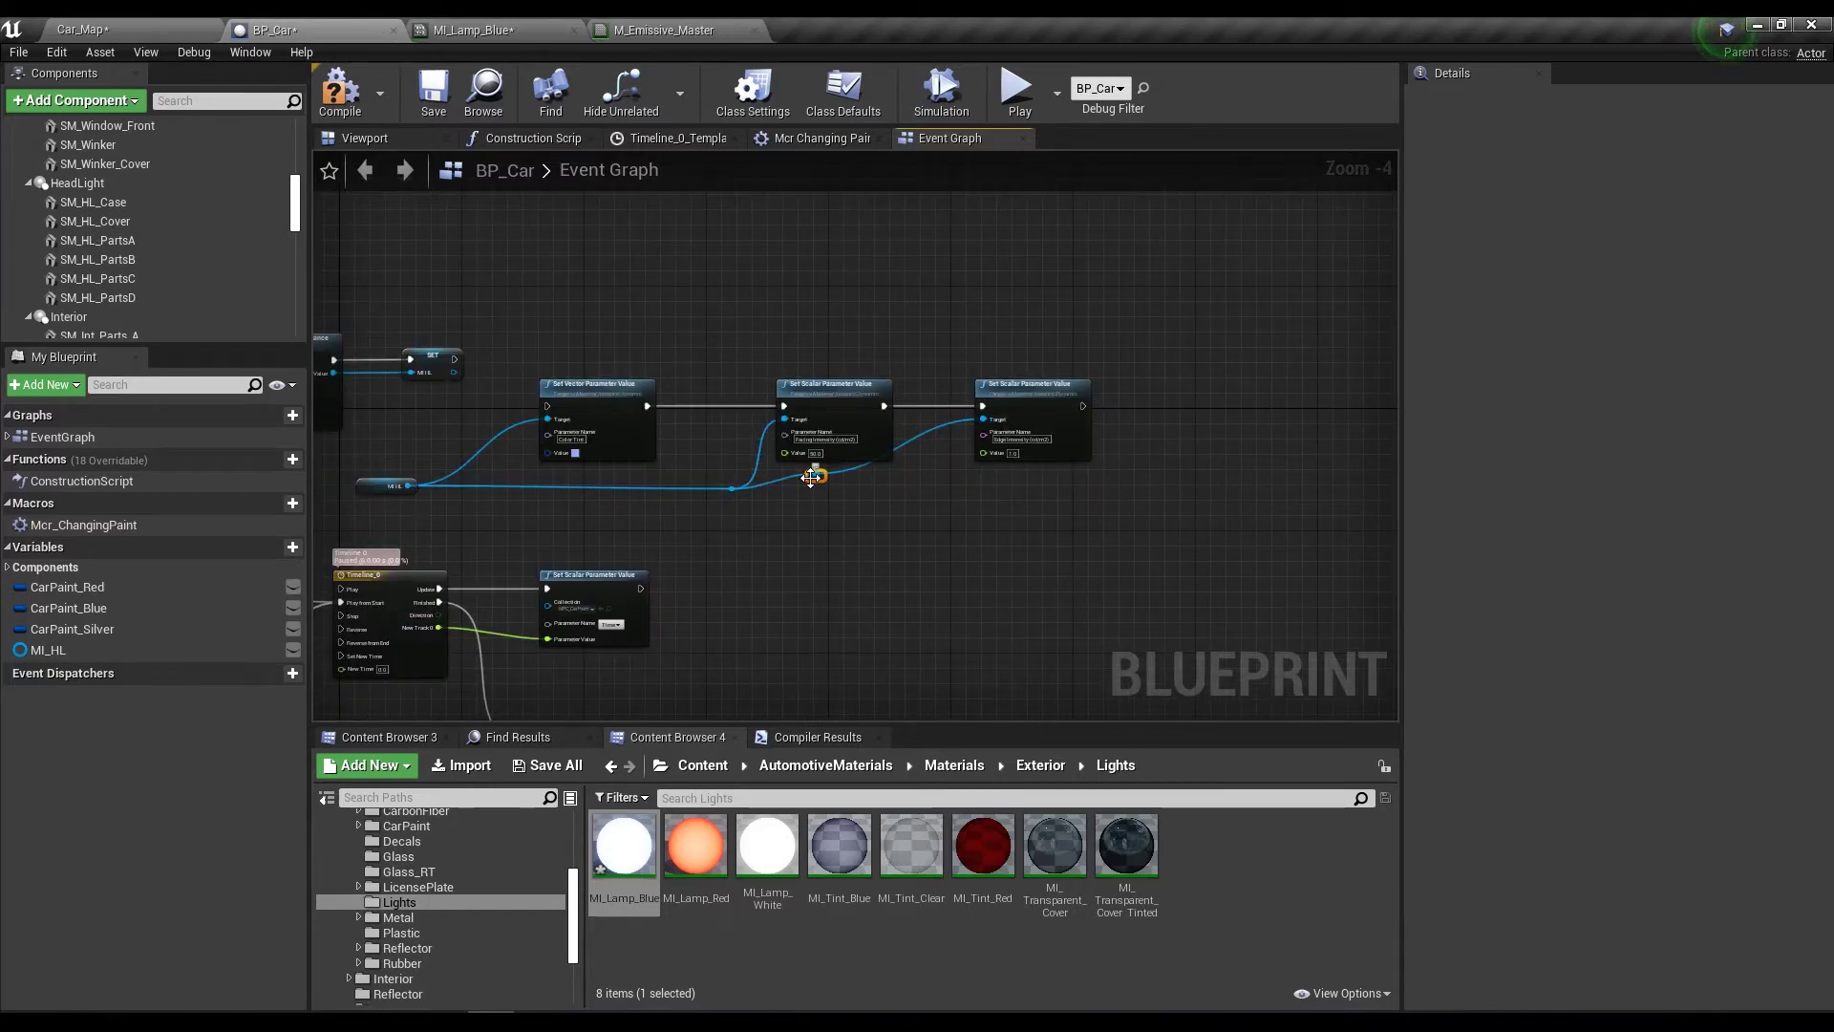
right_drag(808, 540, 861, 535)
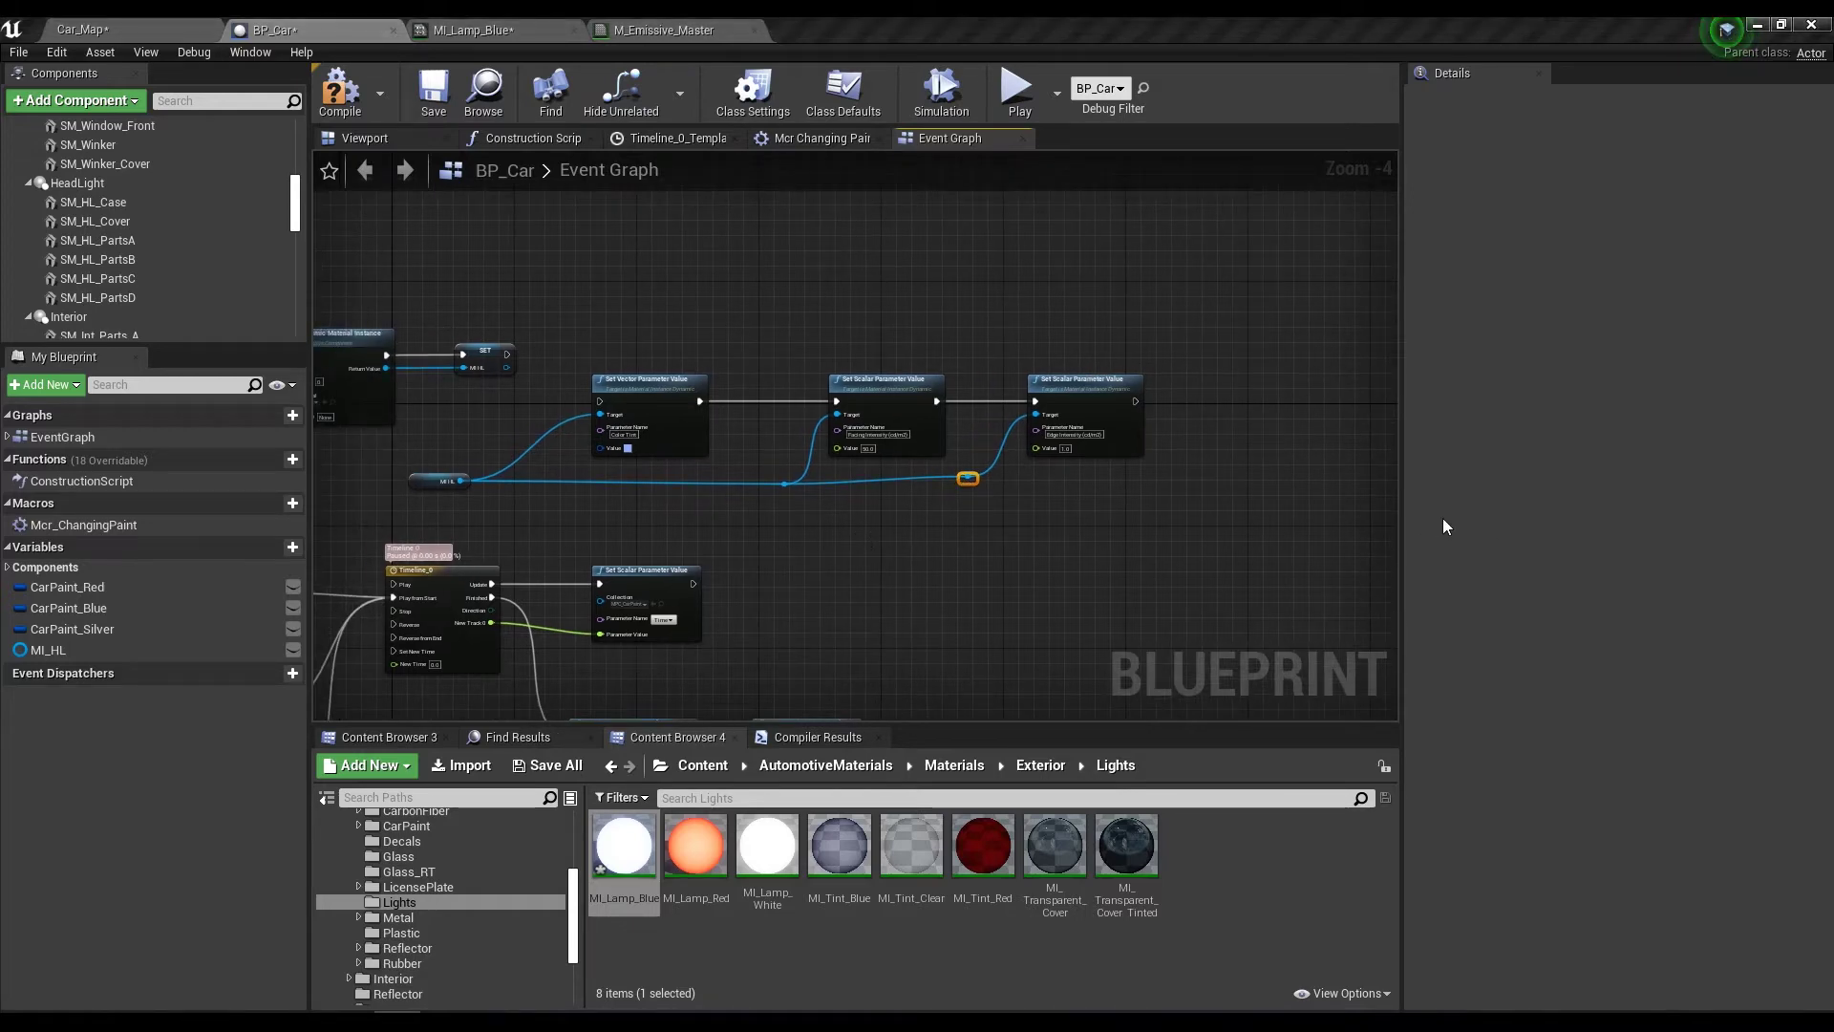
drag(1246, 514, 411, 415)
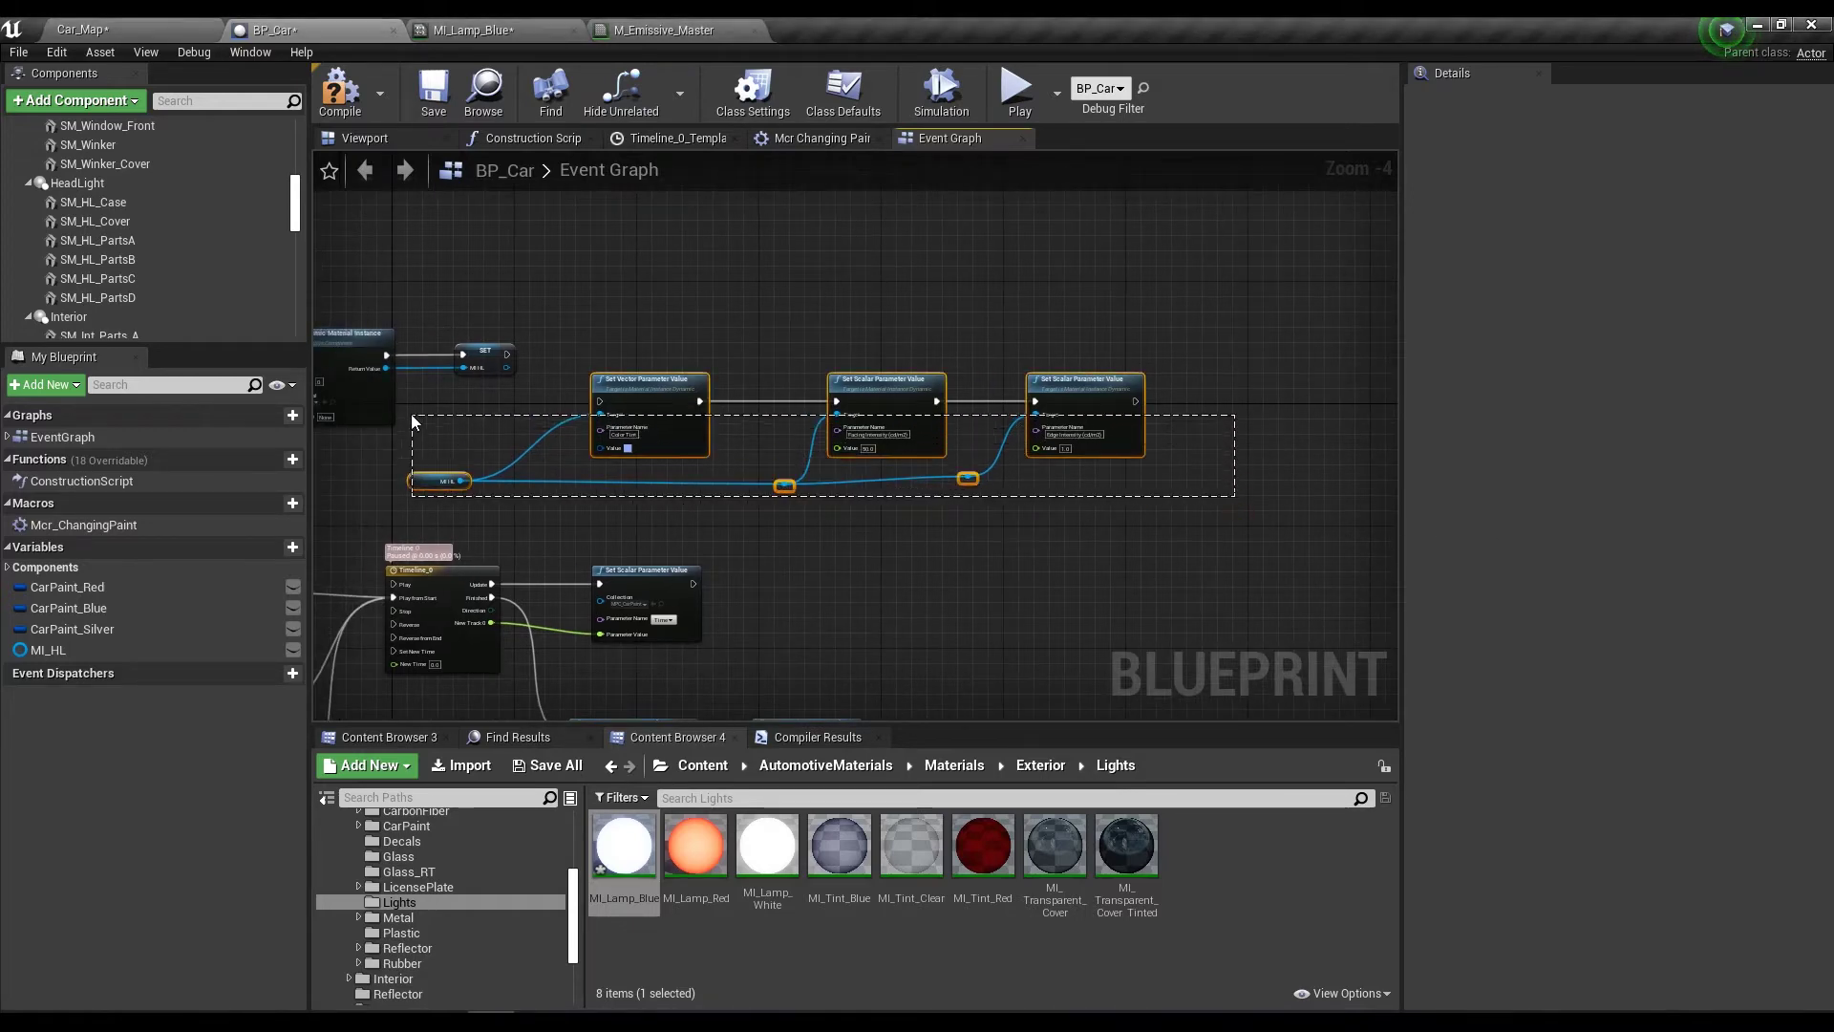
drag(640, 397, 869, 386)
key(ctrl+c)
key(ctrl+v)
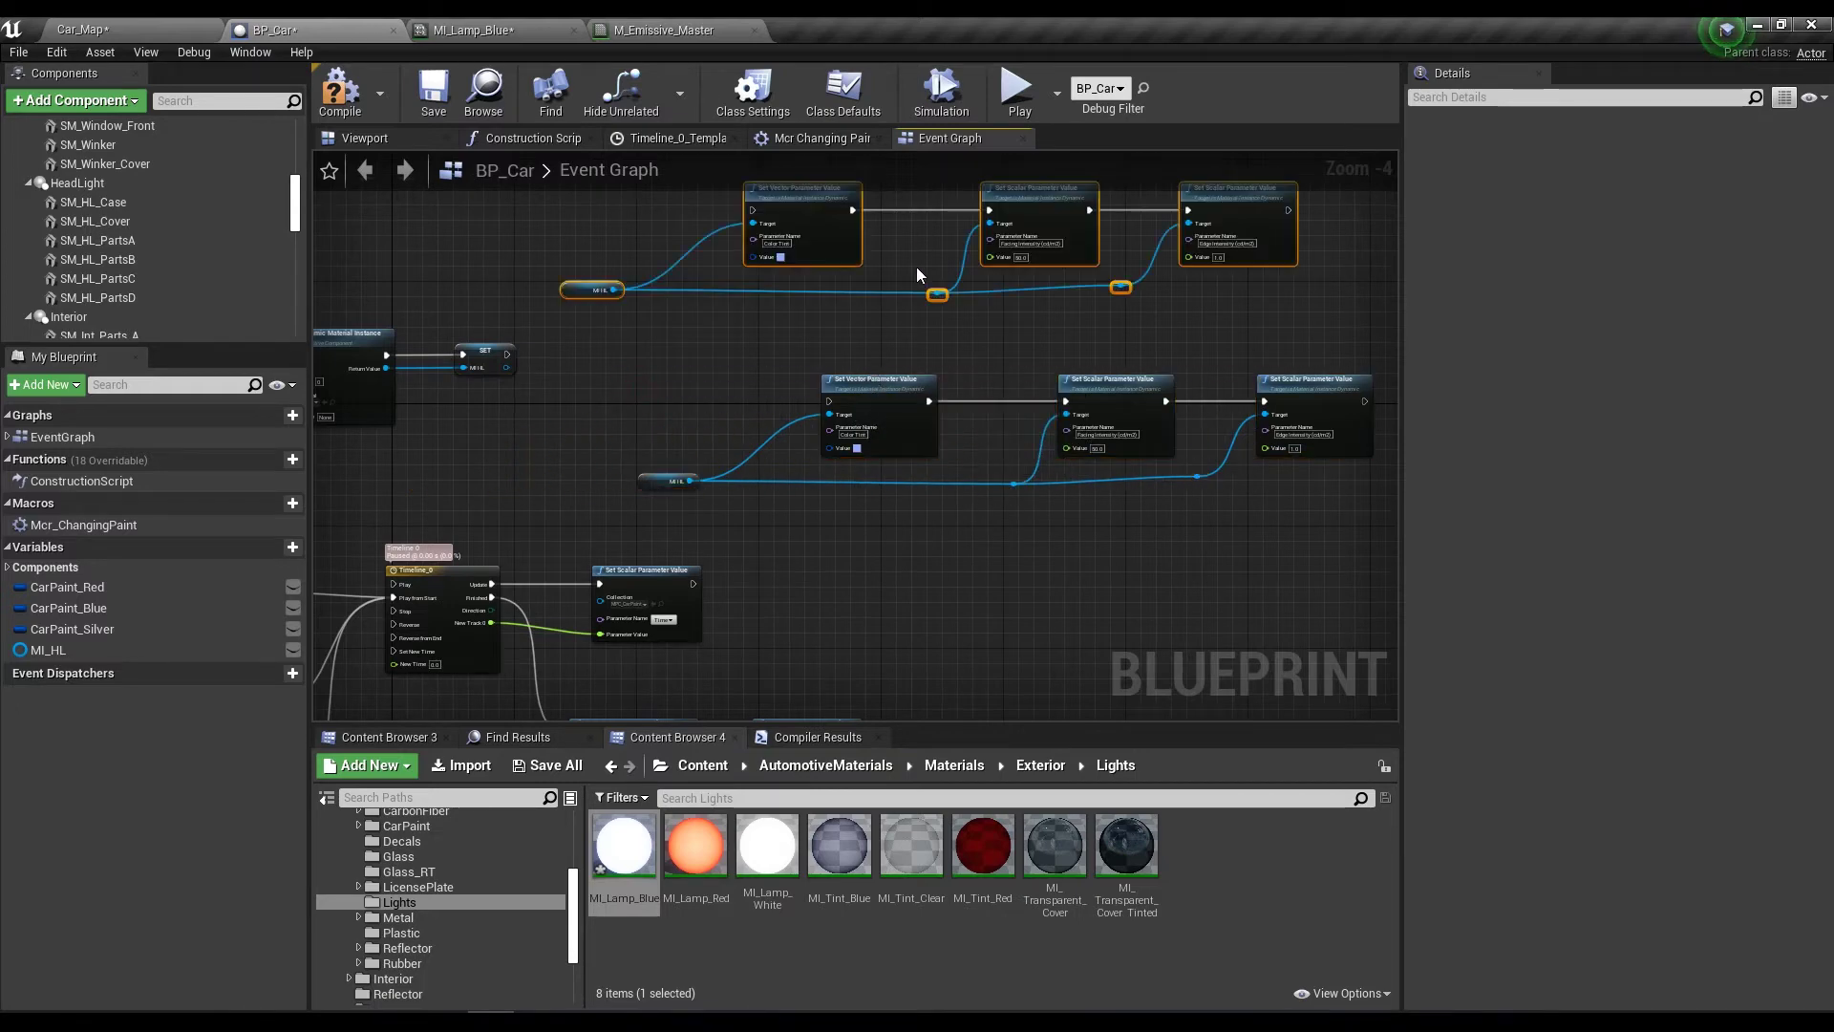
right_drag(908, 294, 854, 355)
scroll(833, 376, up, 1)
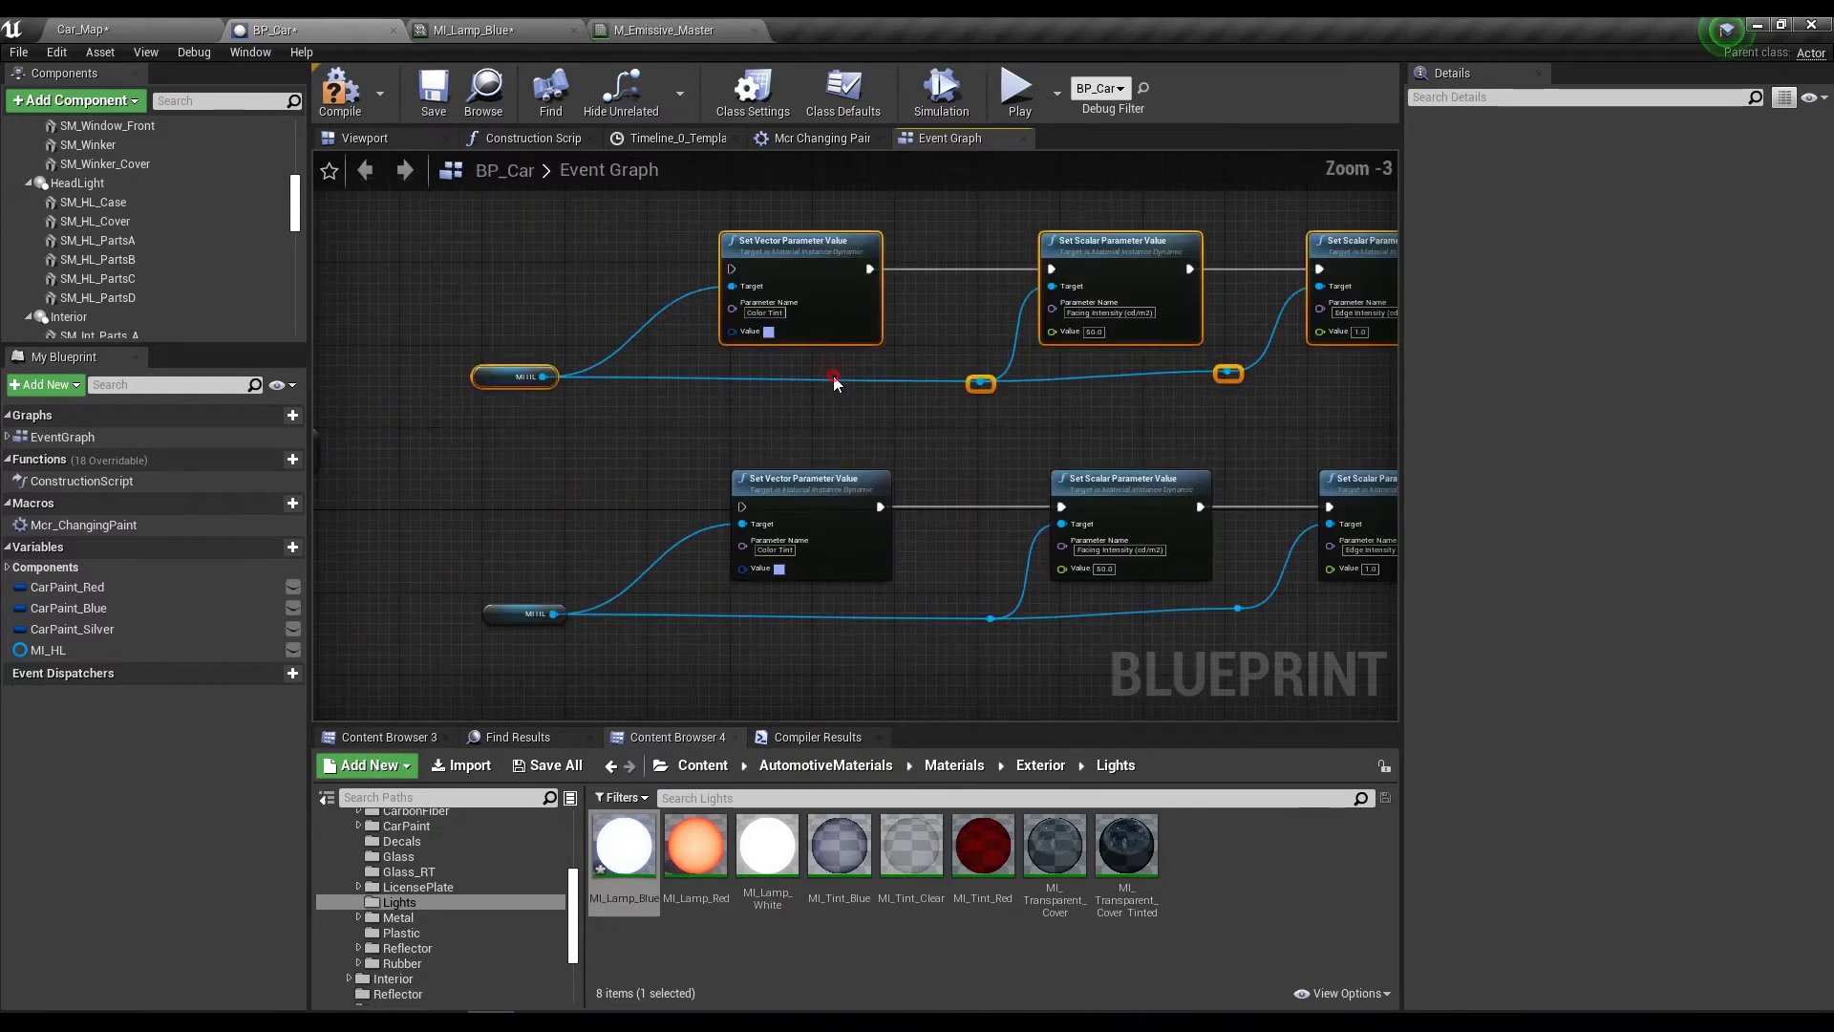
Set the upper chain's Color Tint to white by removing all saturation in the Color Picker.
click(834, 375)
scroll(778, 341, up, 3)
right_drag(728, 339, 718, 412)
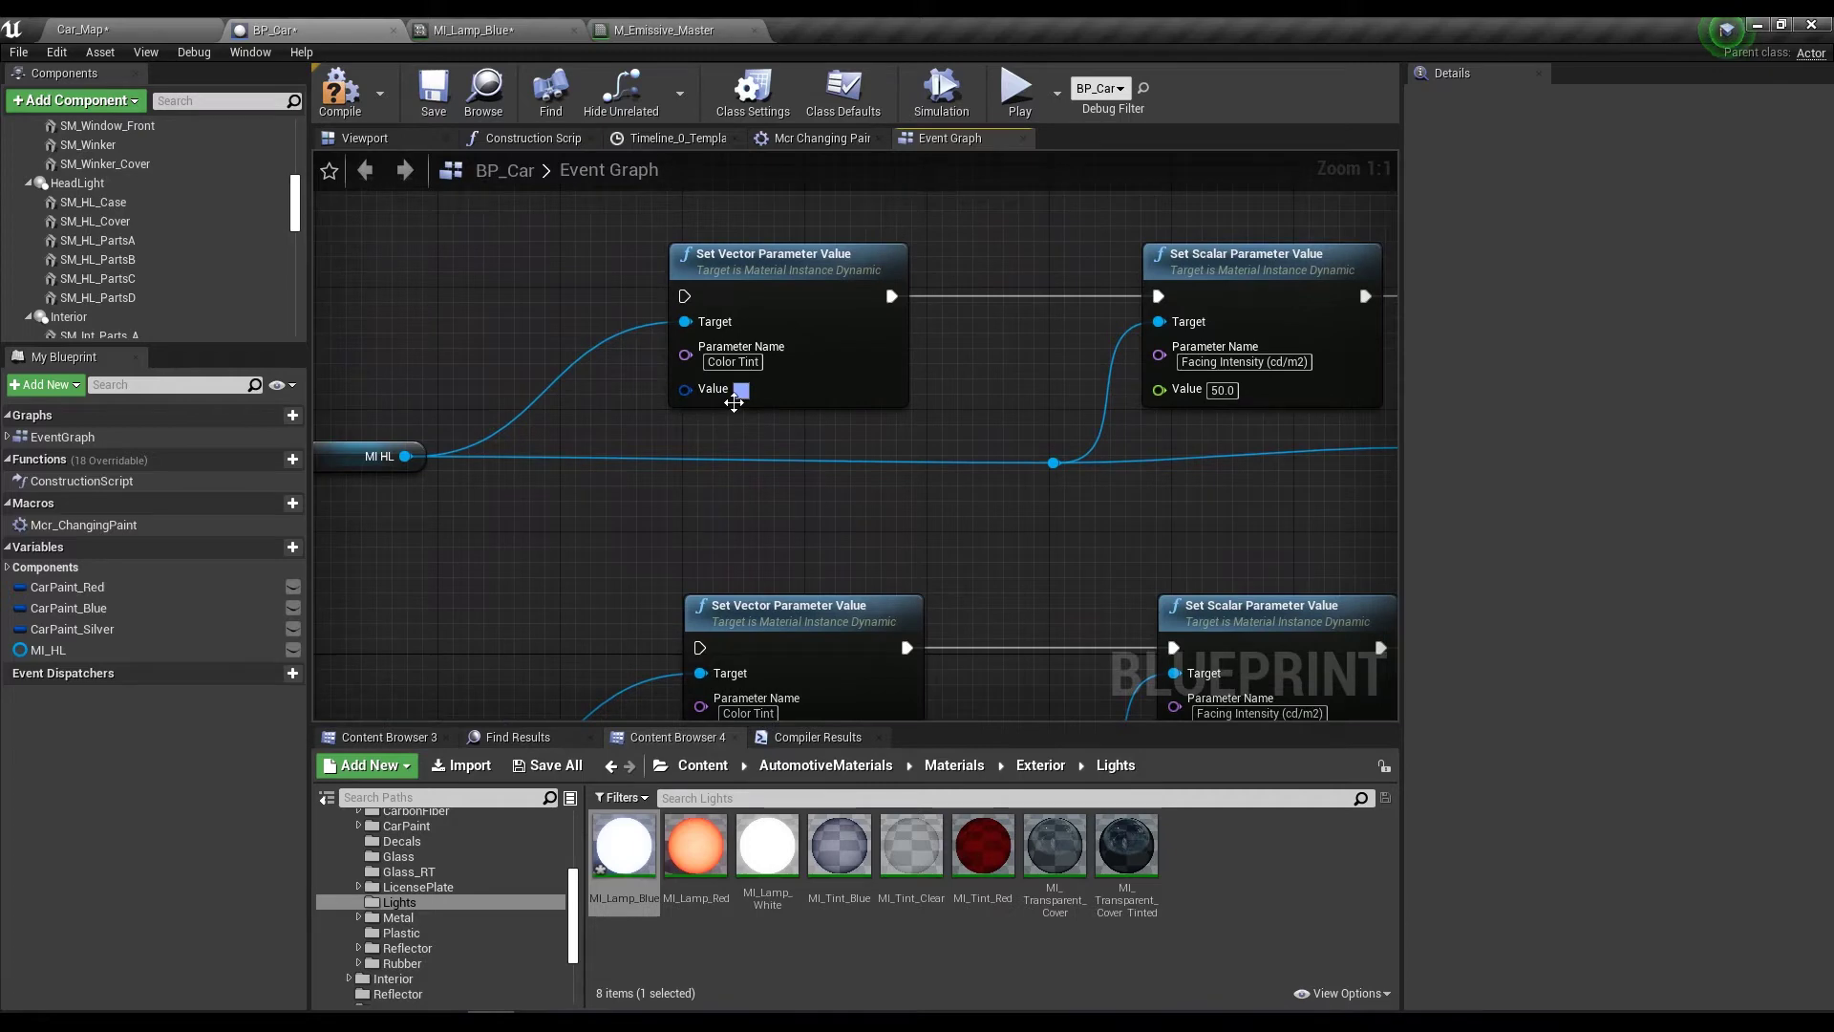
click(741, 389)
drag(994, 623, 993, 654)
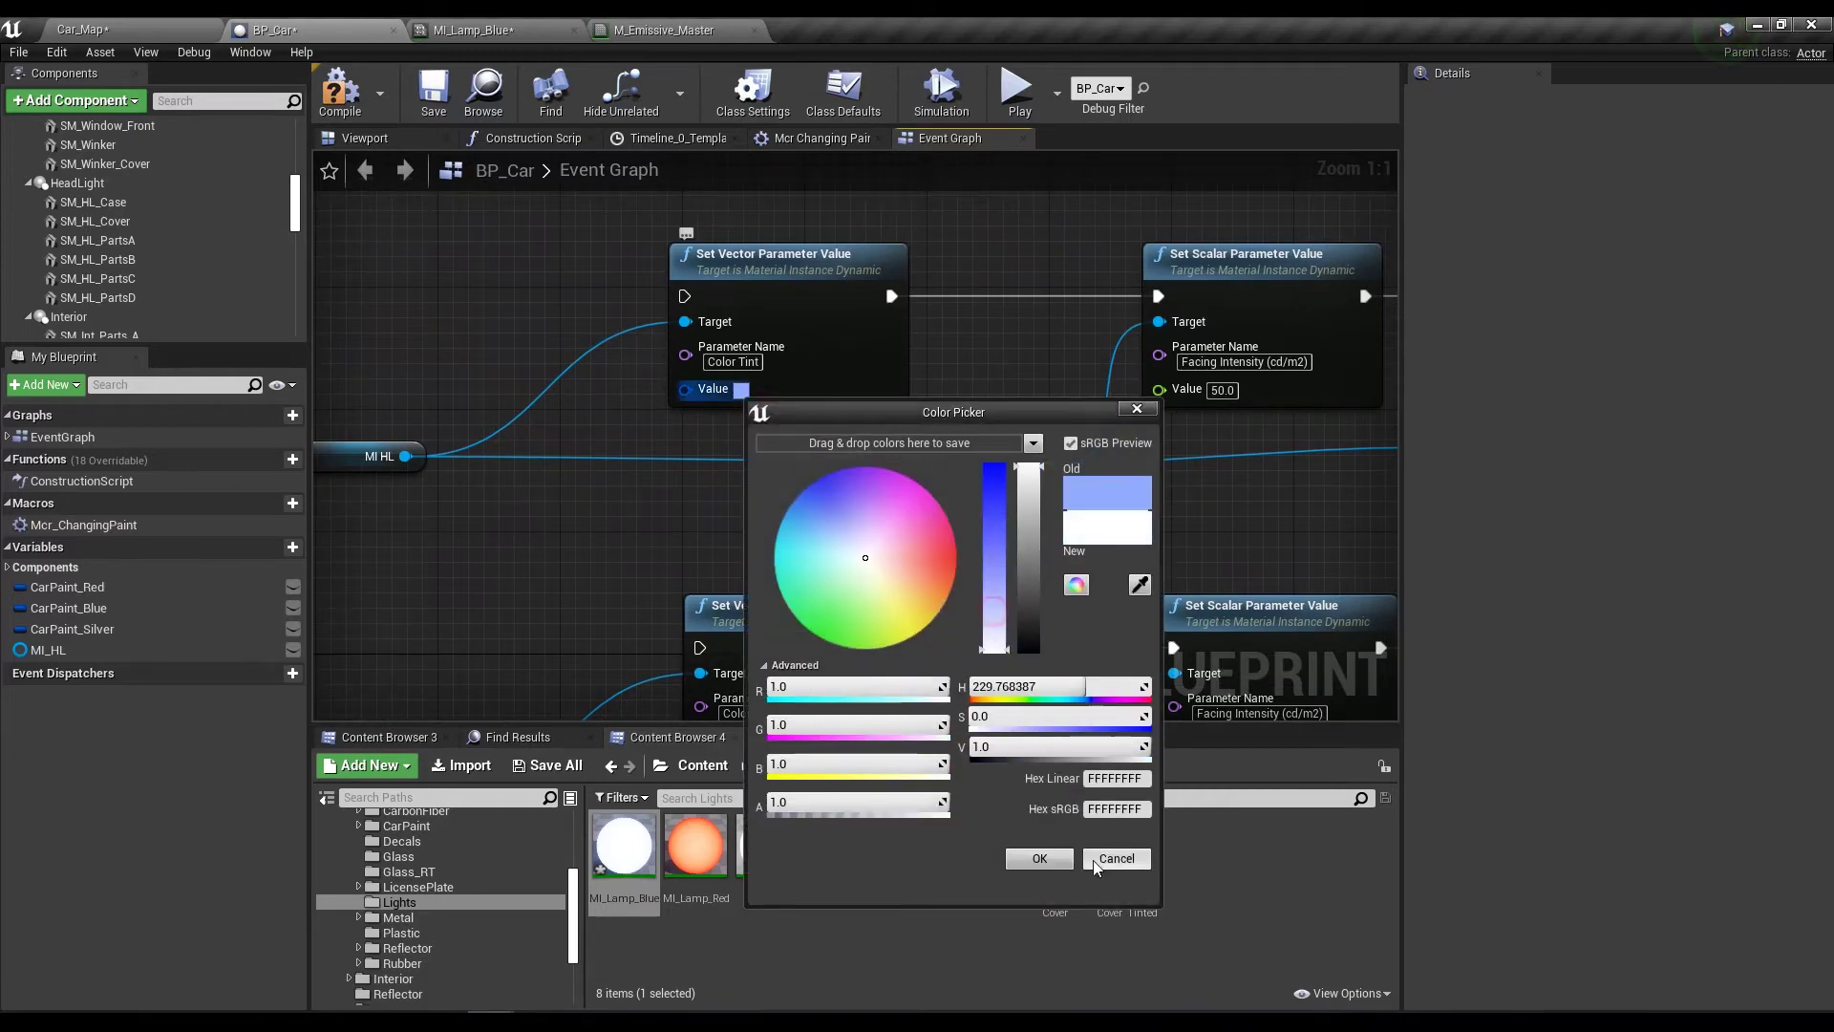
click(1040, 858)
Set the upper chain's Facing Intensity to 1.0 and Edge Intensity to 0.1.
right_drag(1172, 507, 909, 501)
click(959, 396)
text(1)
key(Return)
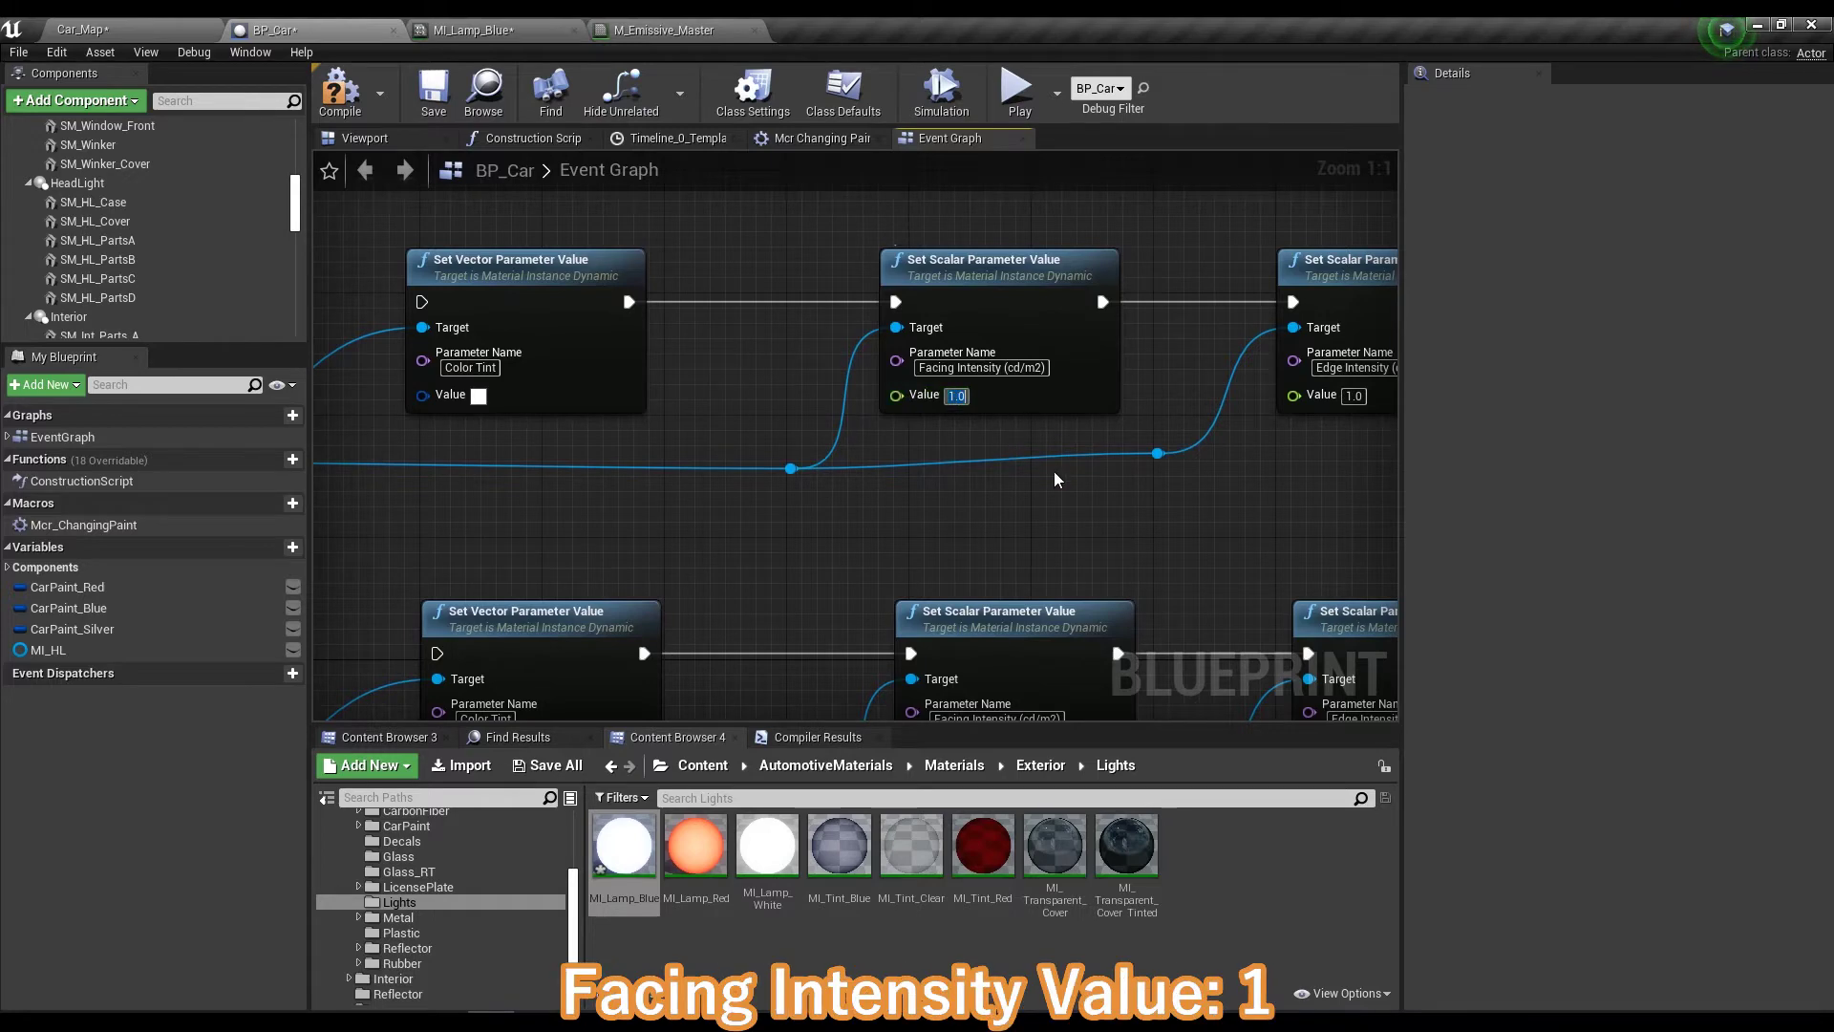
right_drag(1053, 471, 834, 504)
click(1130, 428)
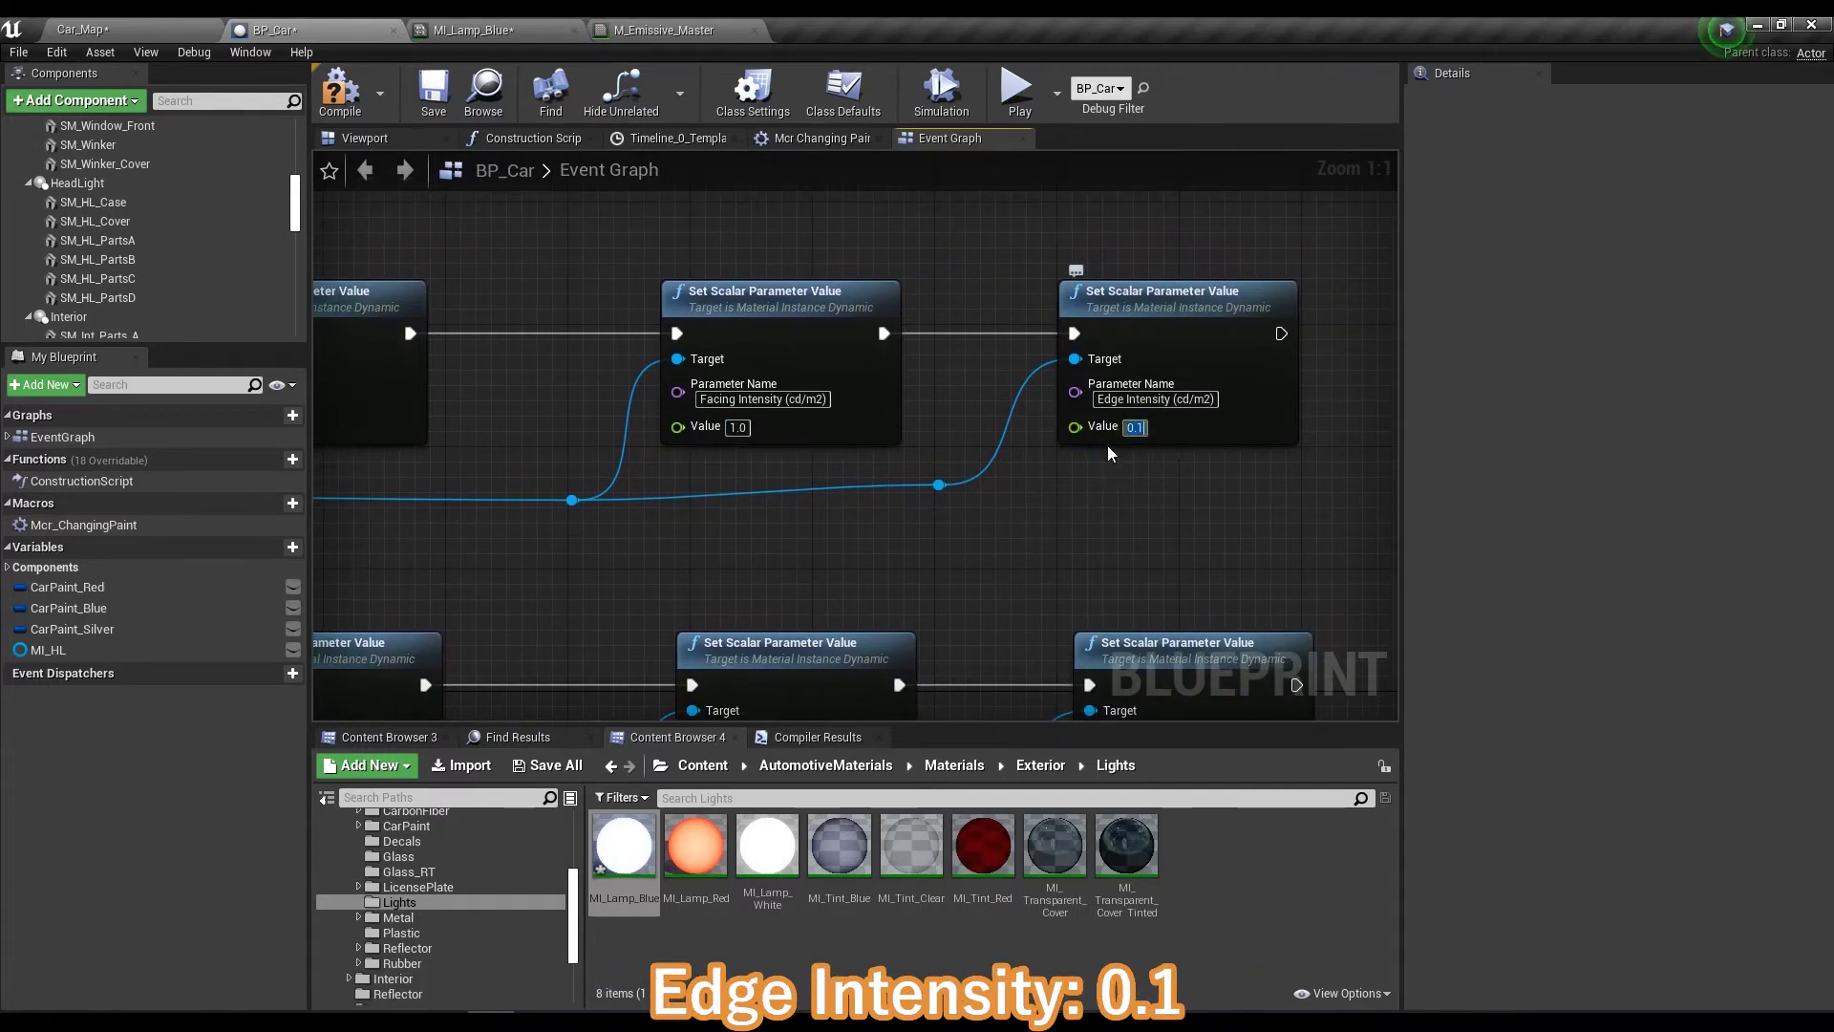
key(Return)
scroll(1147, 420, down, 3)
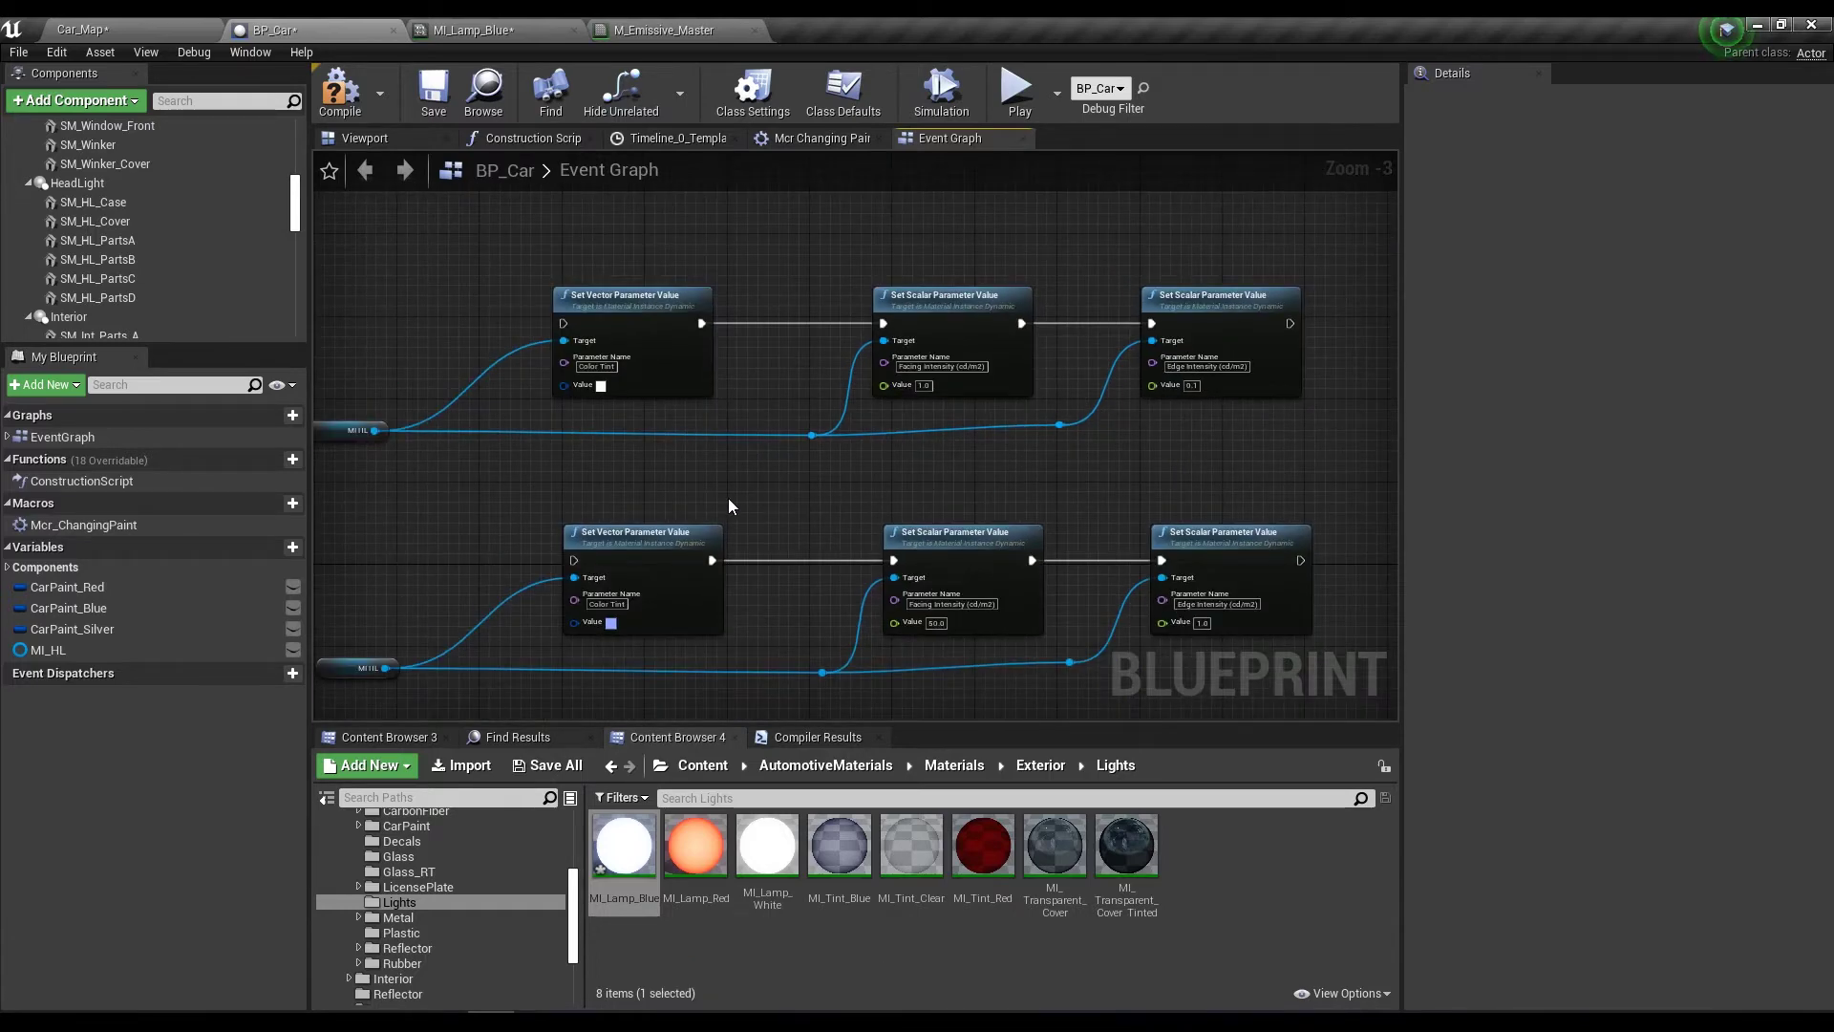
right_drag(729, 499, 923, 460)
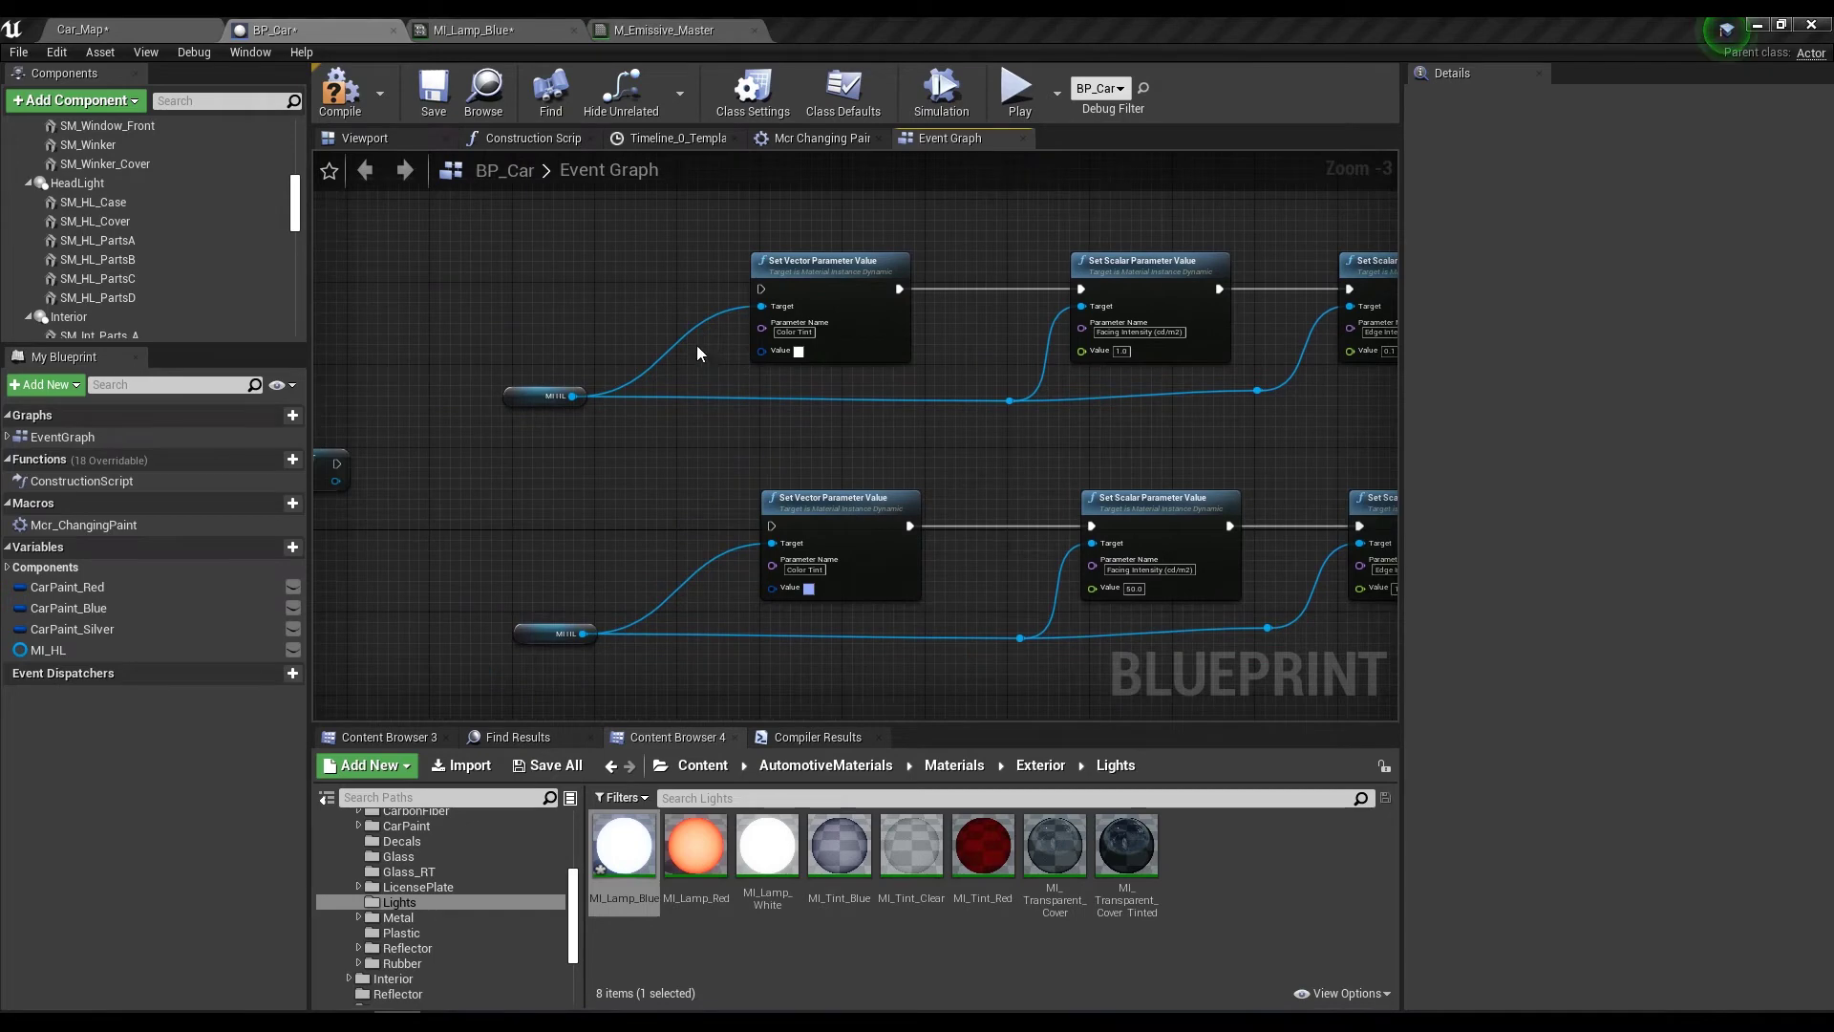
Add an A keyboard event to the graph by searching 'keyb'.
right_click(440, 301)
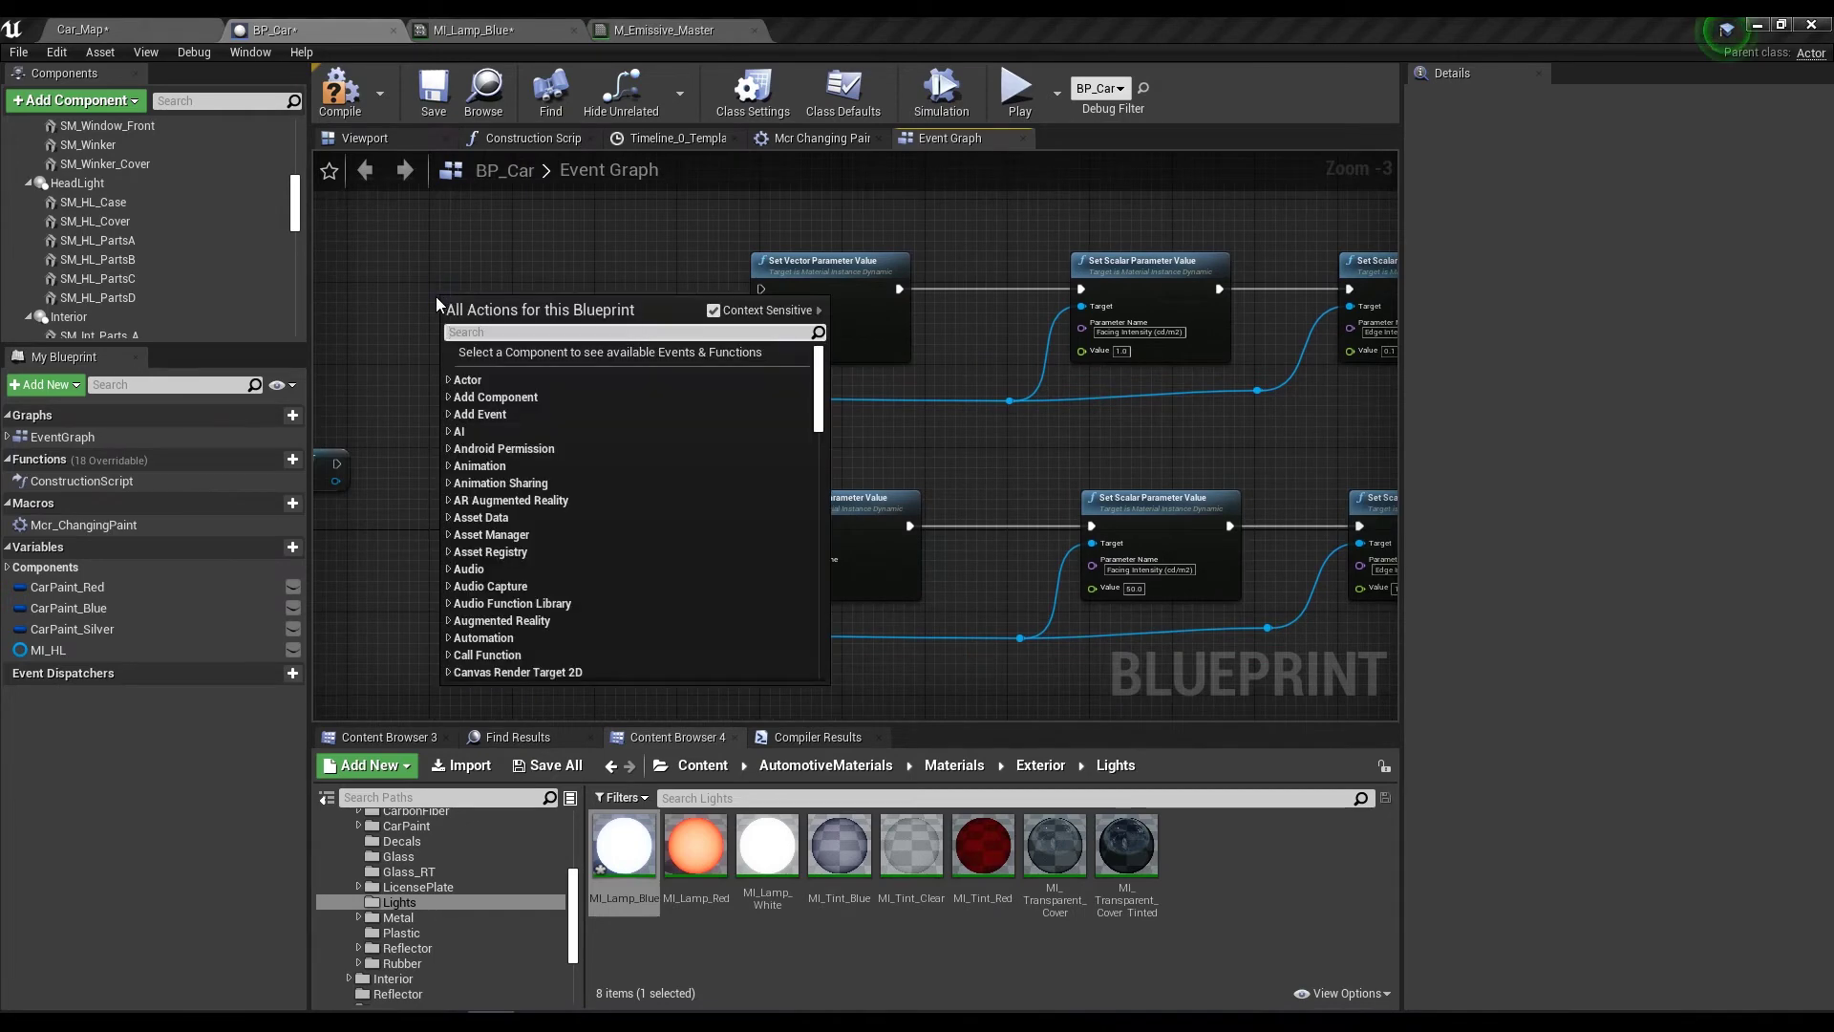
text(keyb)
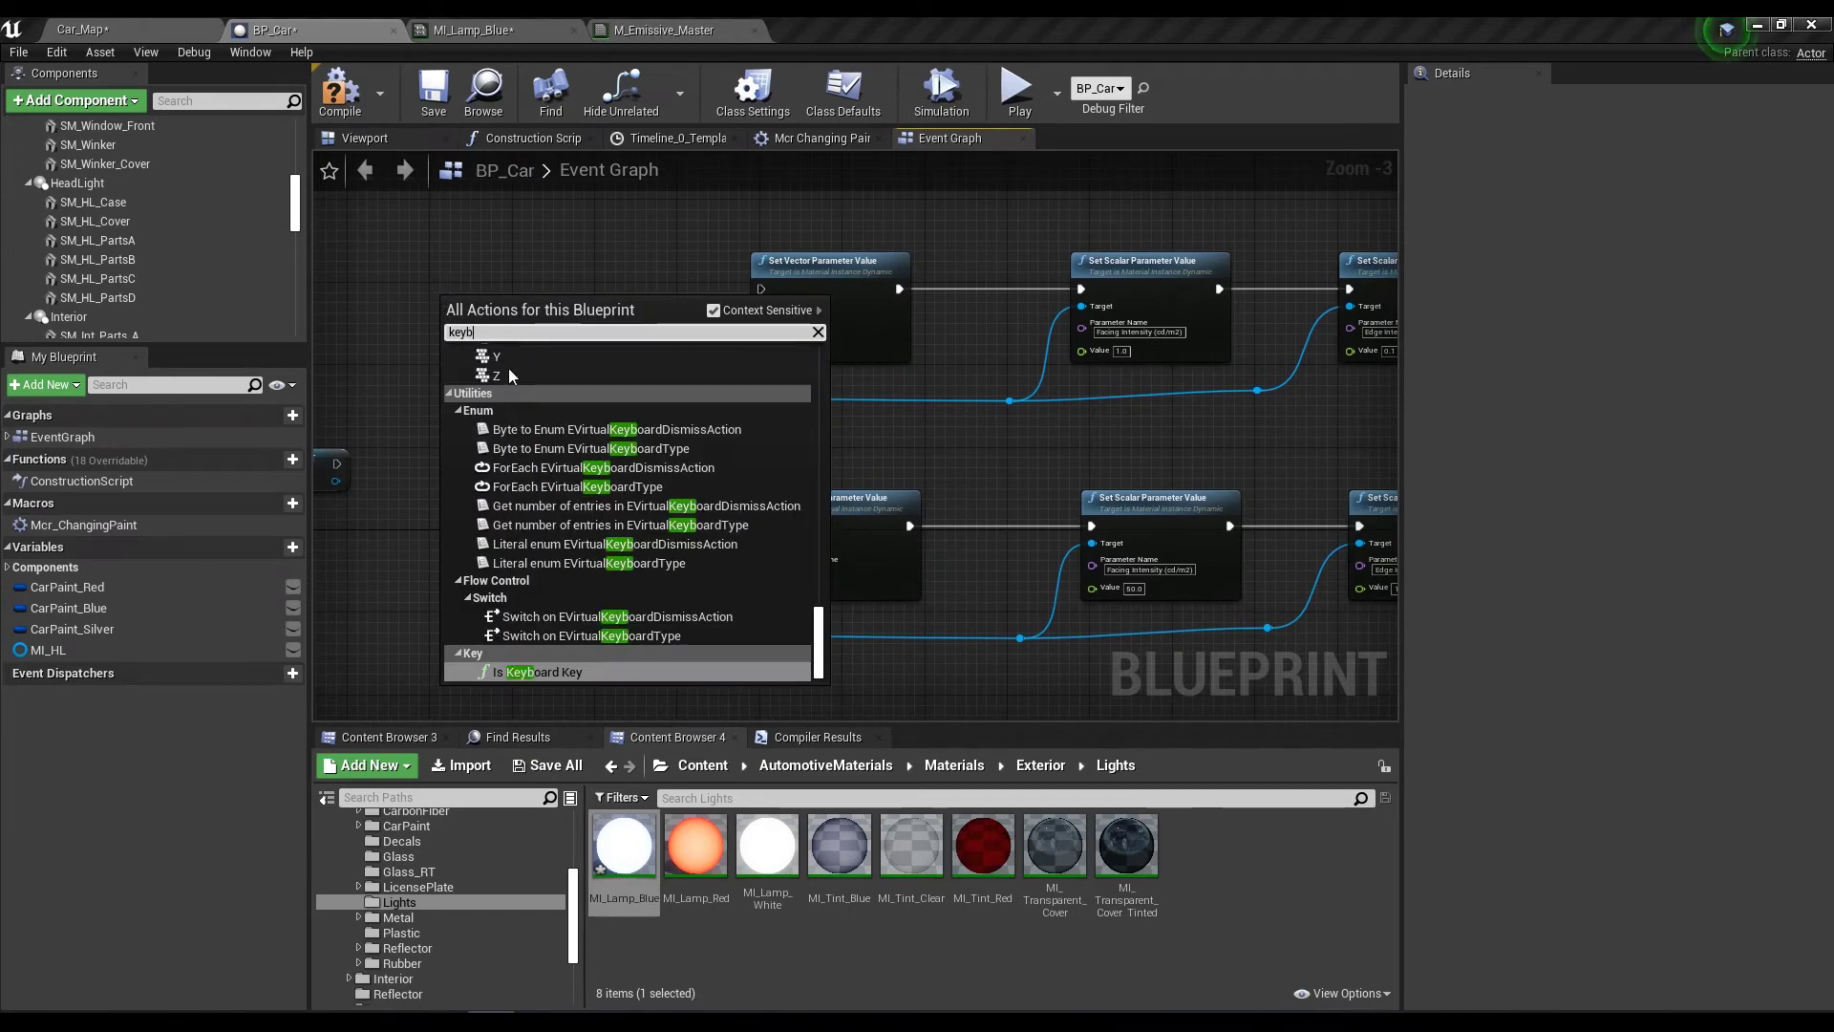
scroll(581, 458, up, 5)
scroll(588, 462, up, 3)
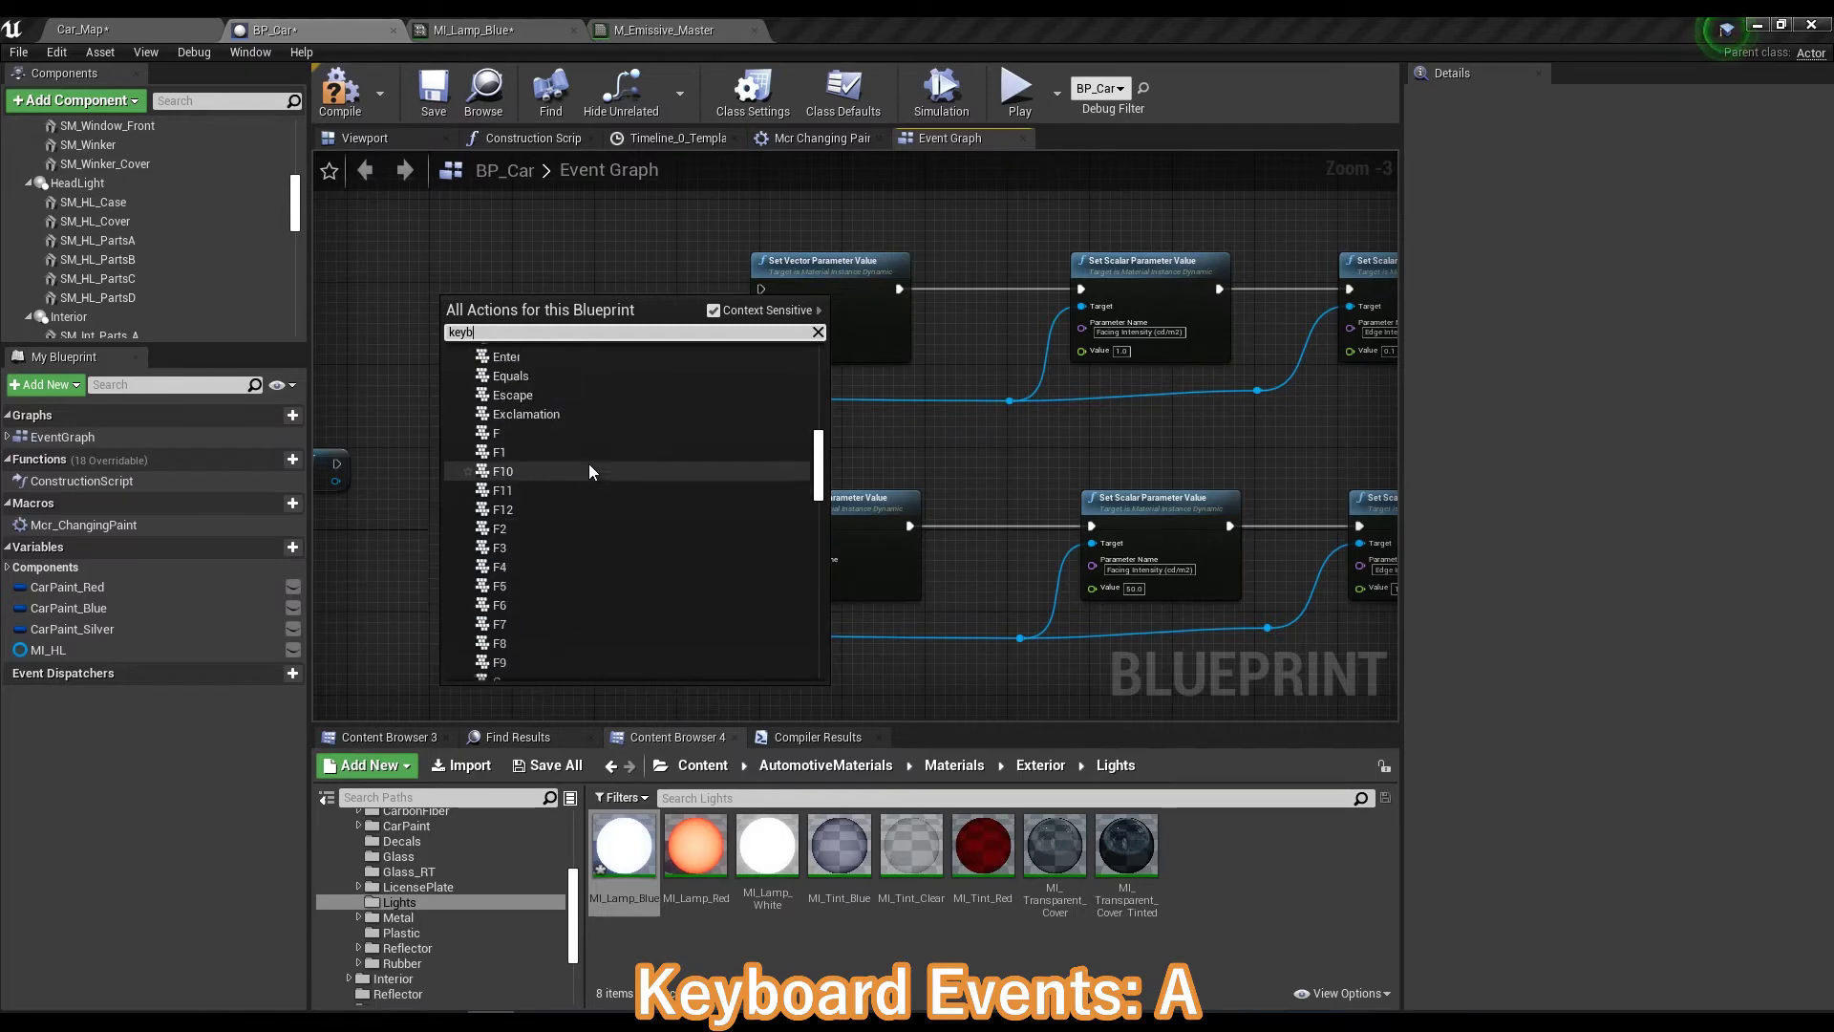
scroll(588, 463, up, 4)
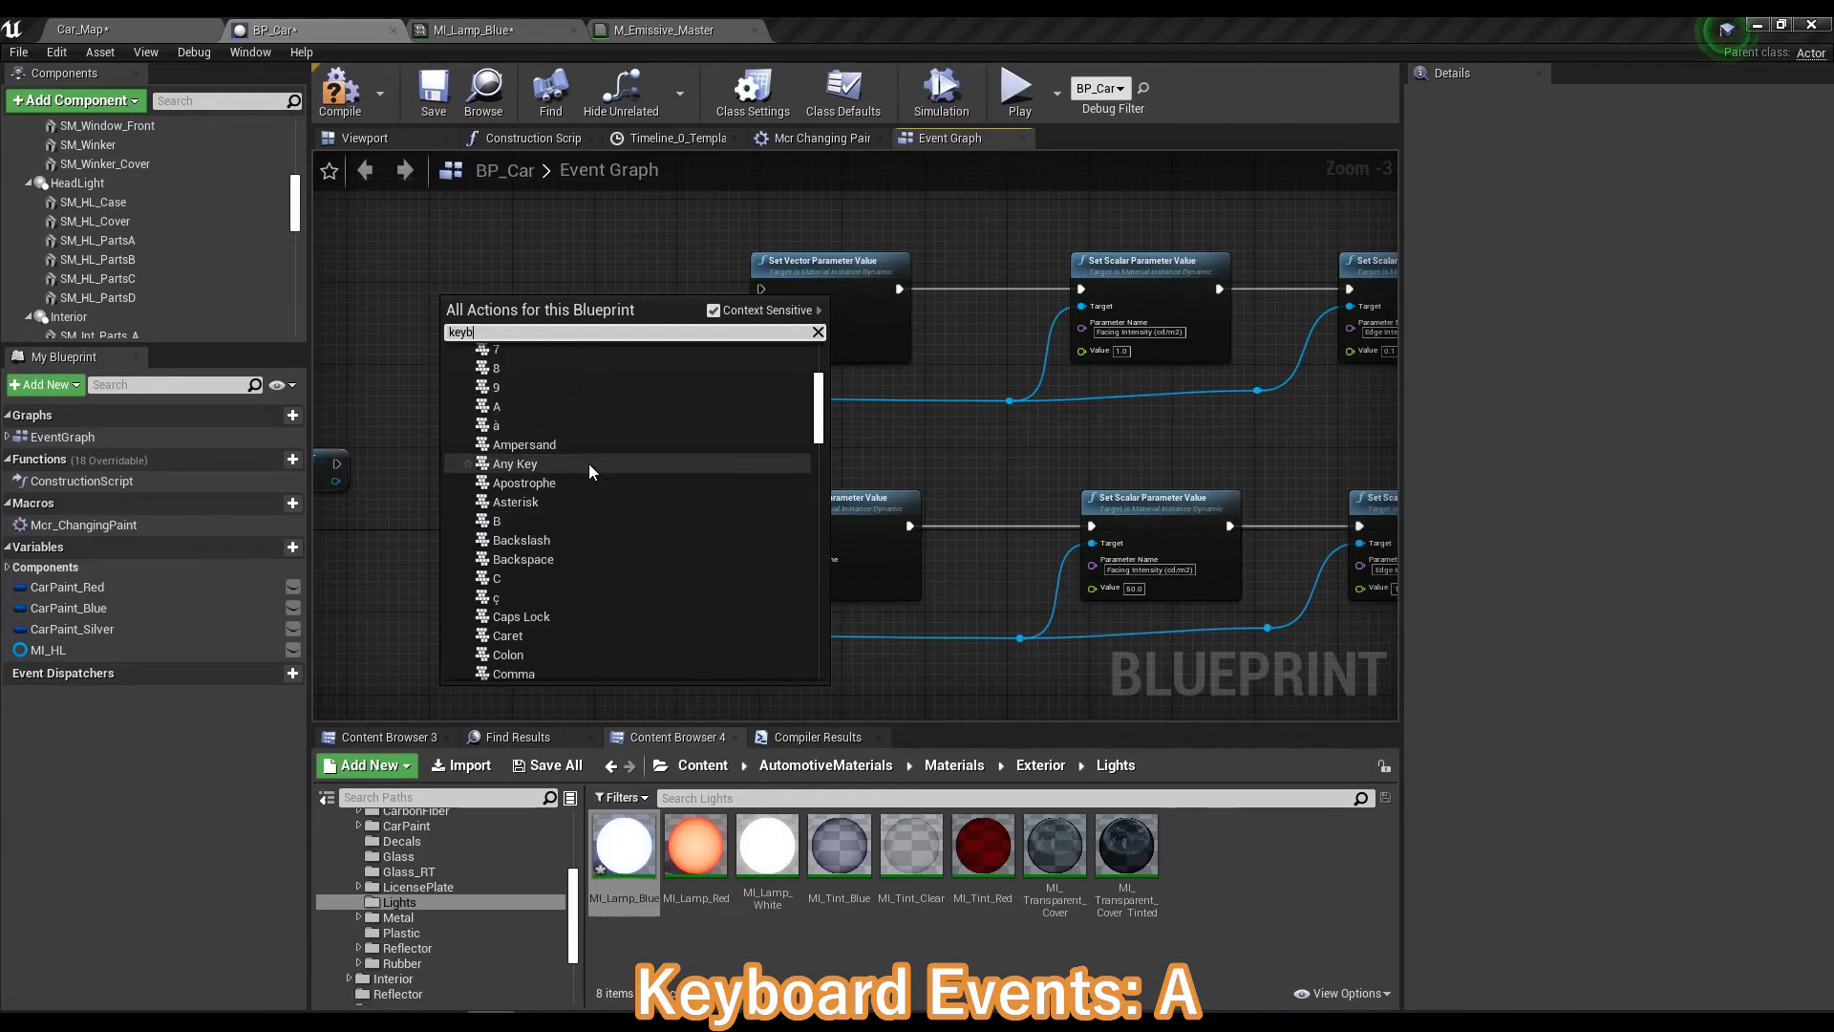
scroll(577, 501, up, 3)
click(575, 529)
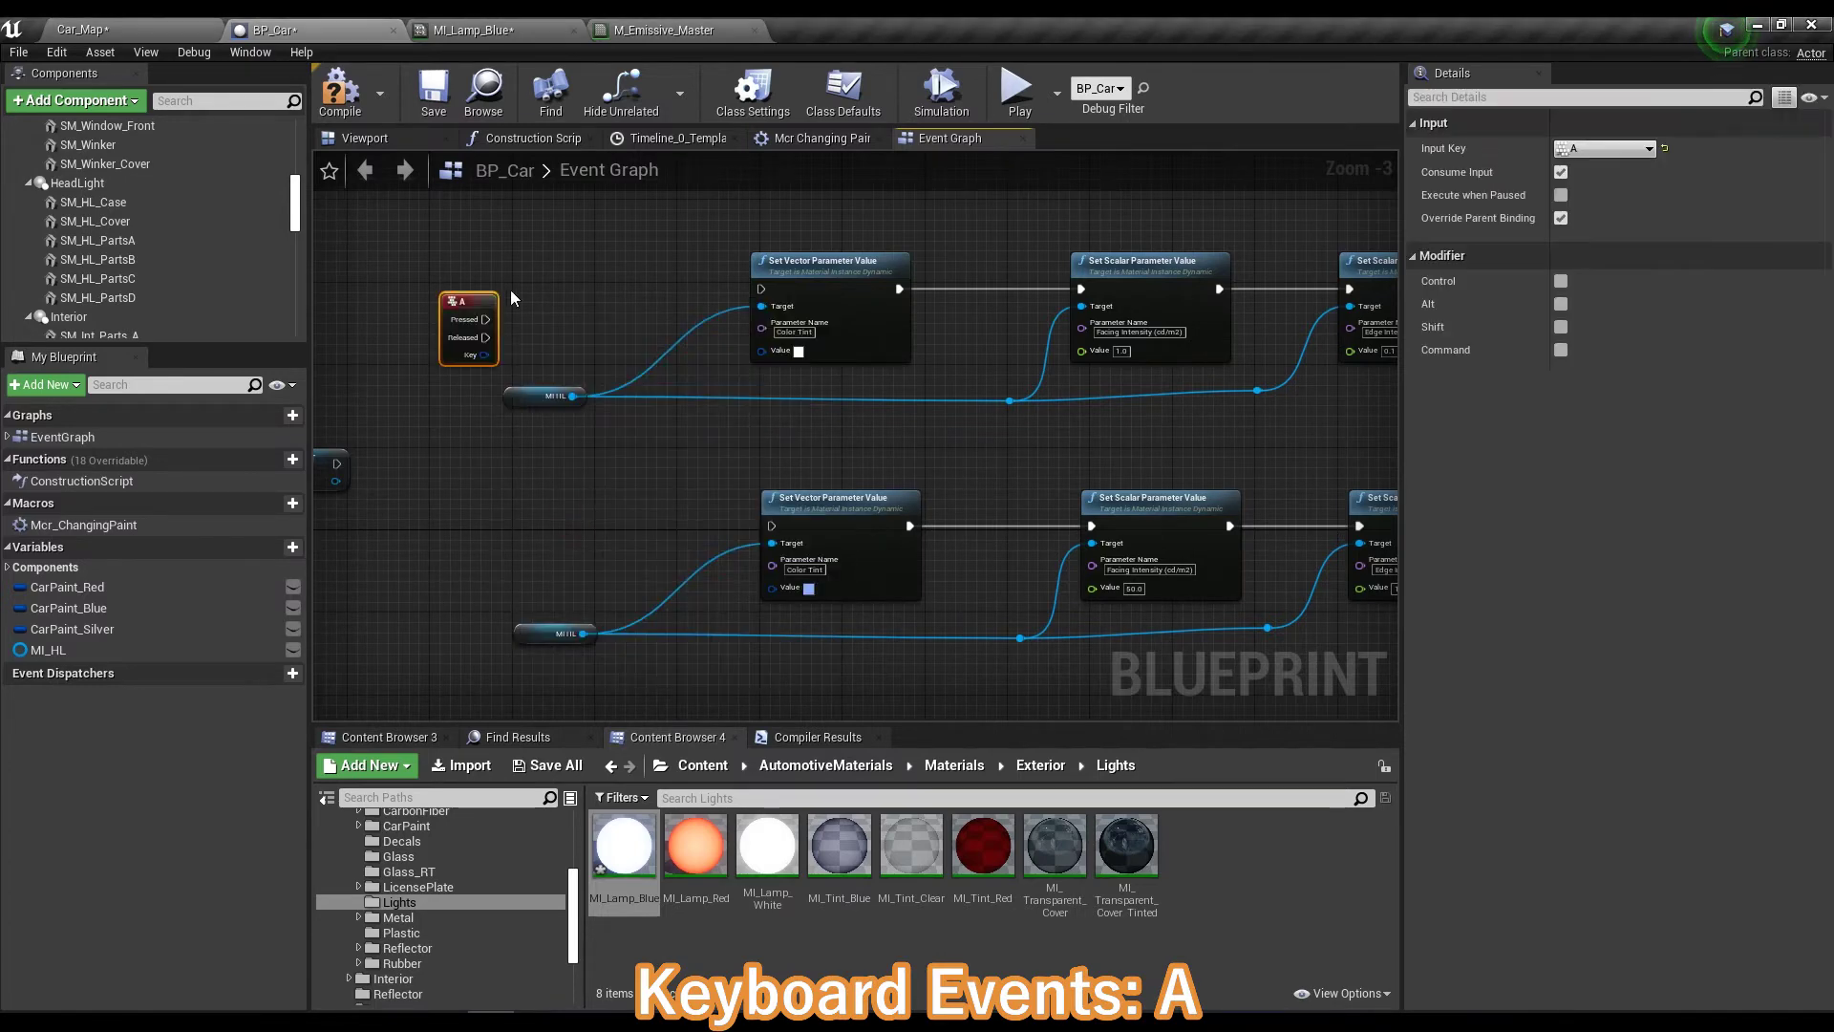
Connect a new Flip Flop node to the A event's Pressed output.
mouse_move(463, 301)
mouse_down()
mouse_move(359, 292)
mouse_move(478, 310)
mouse_up()
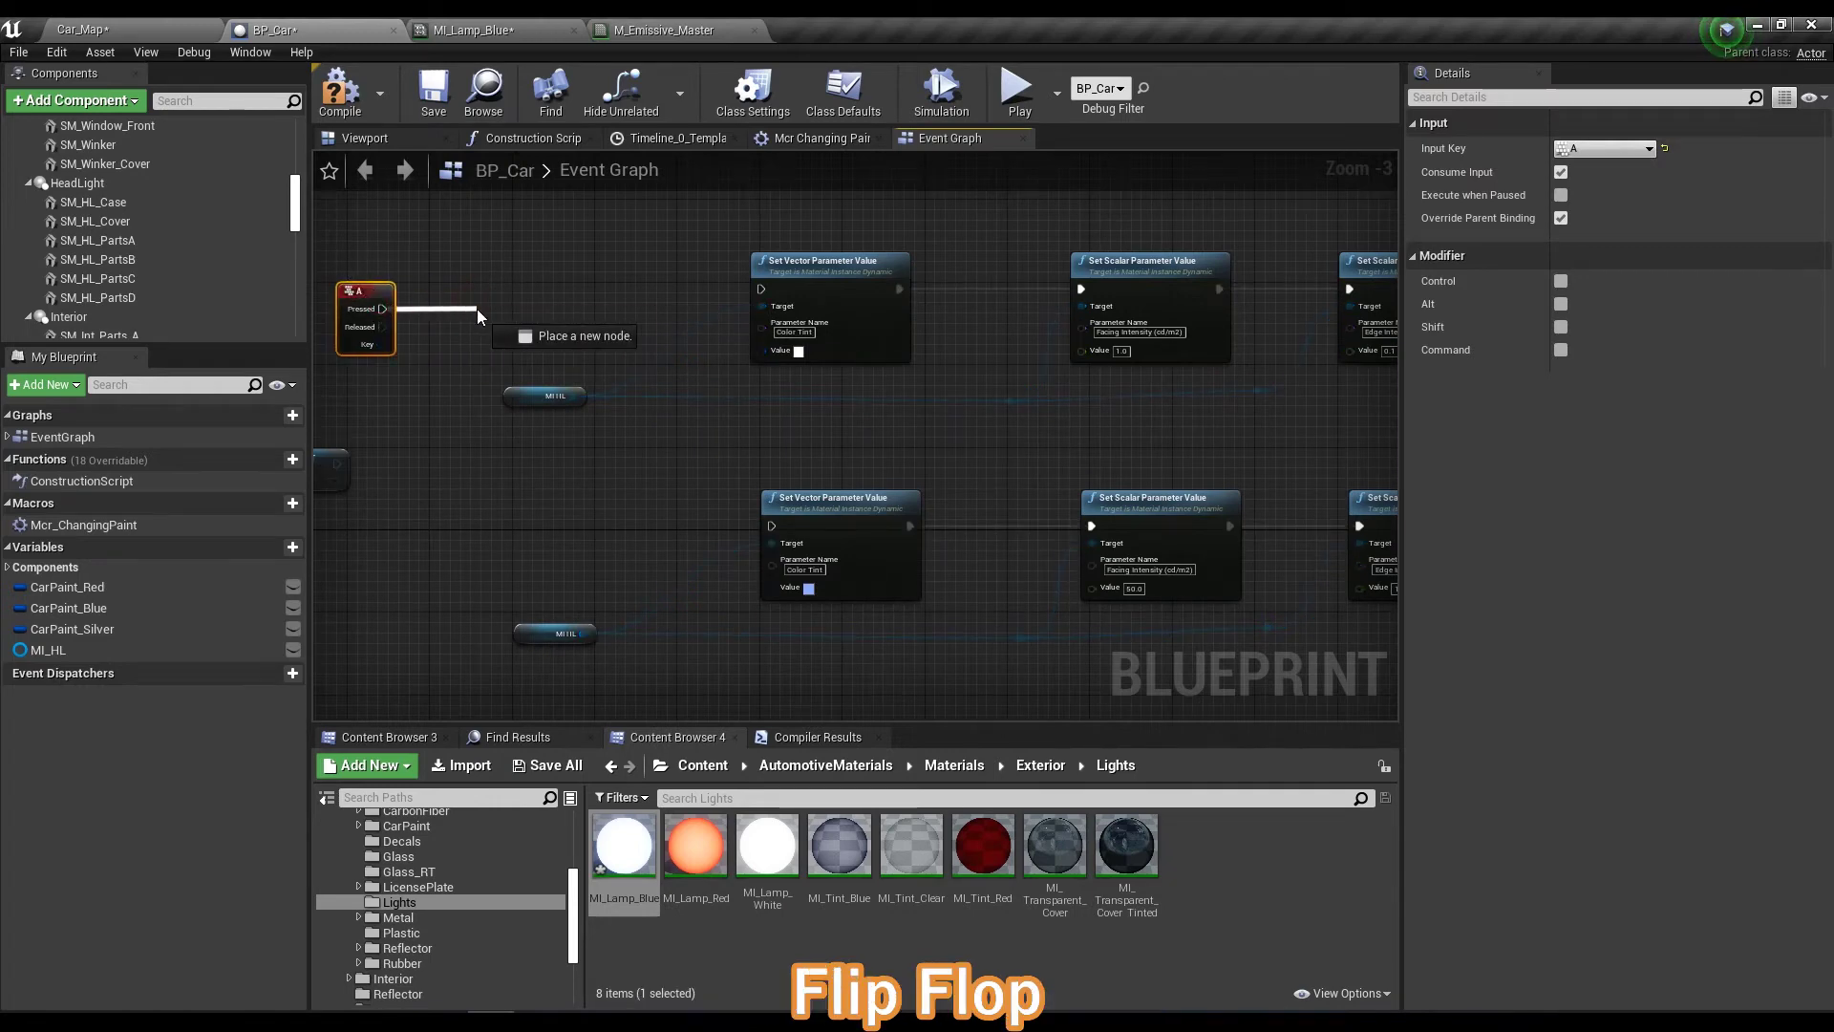
text(flip)
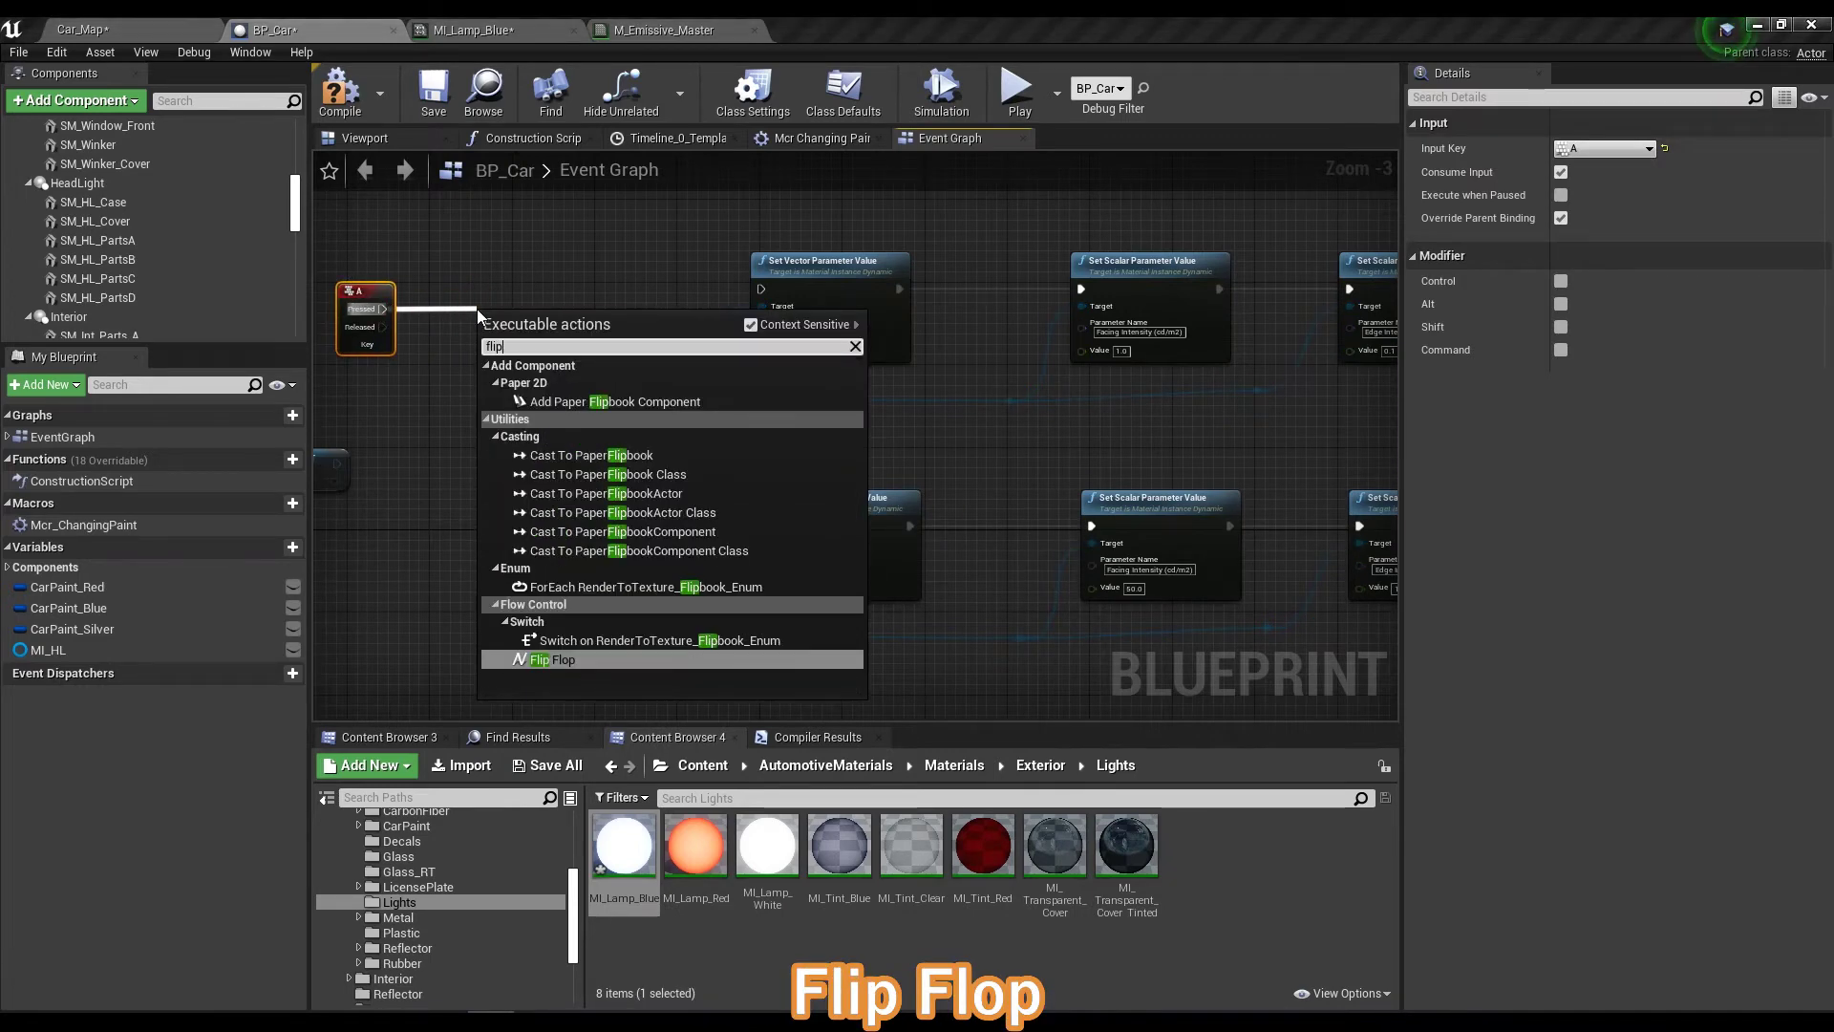
key(Return)
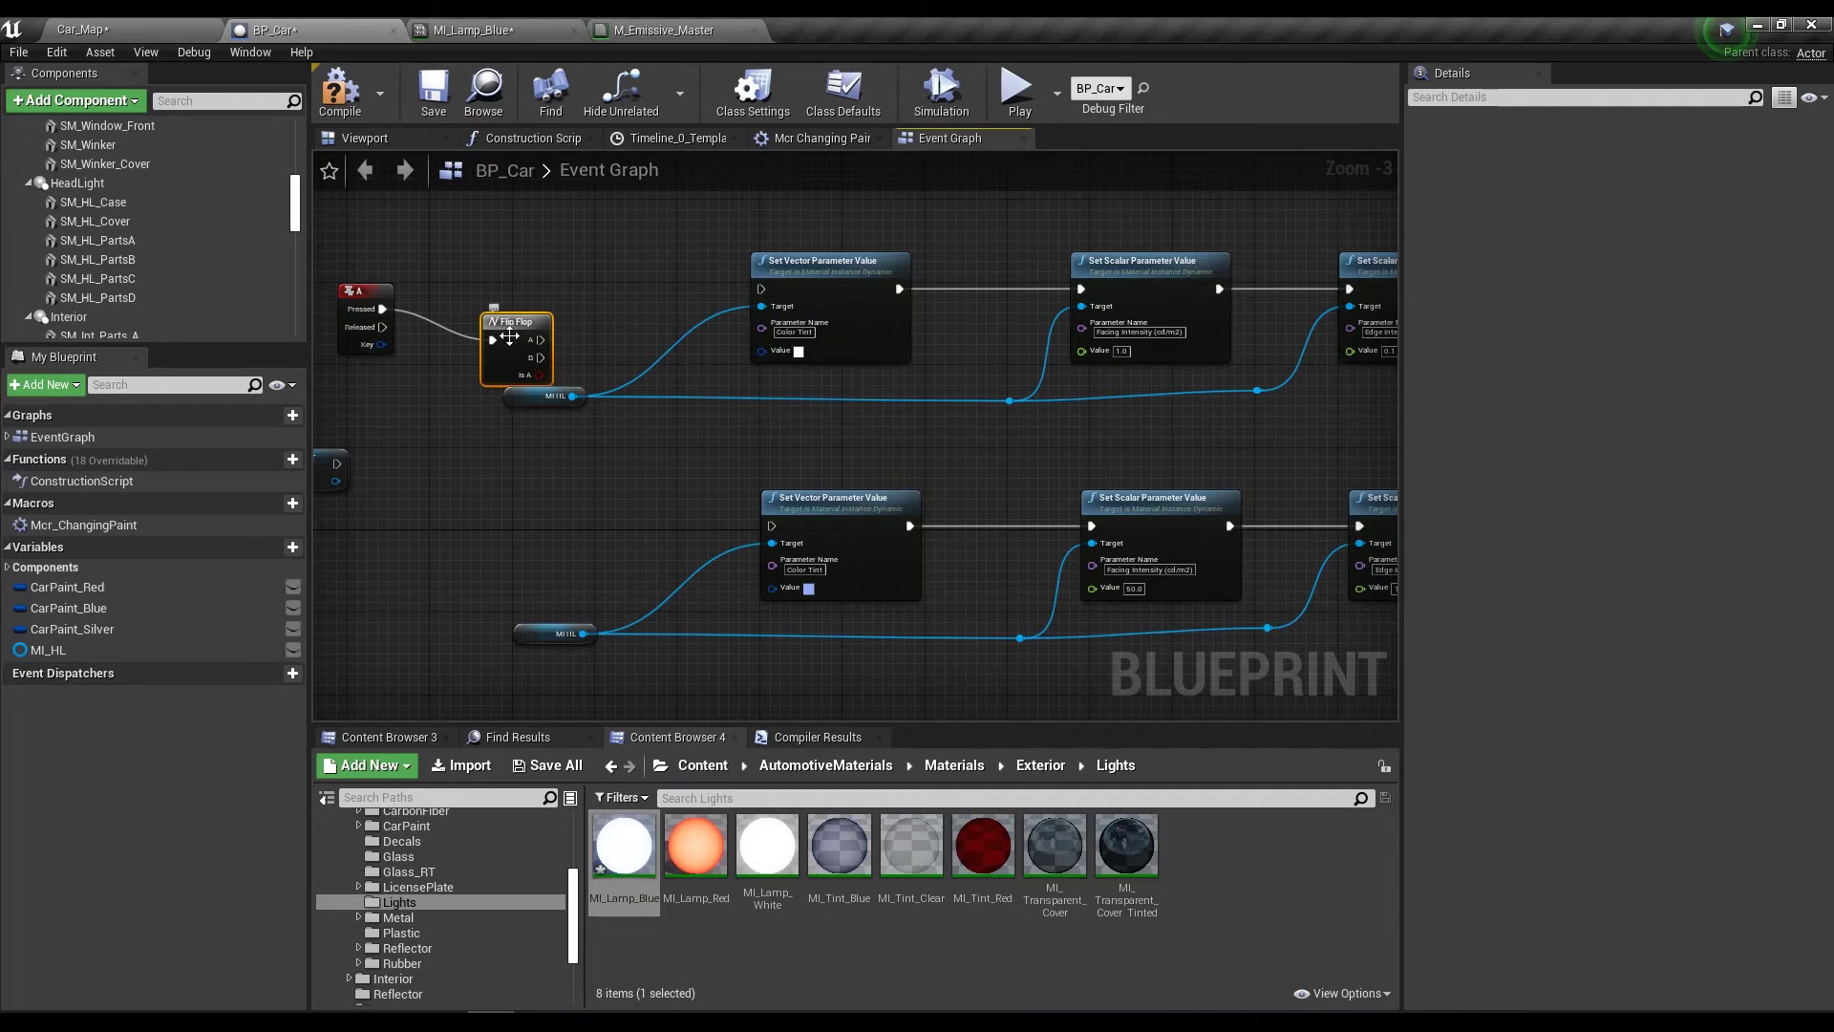
drag(515, 336, 505, 306)
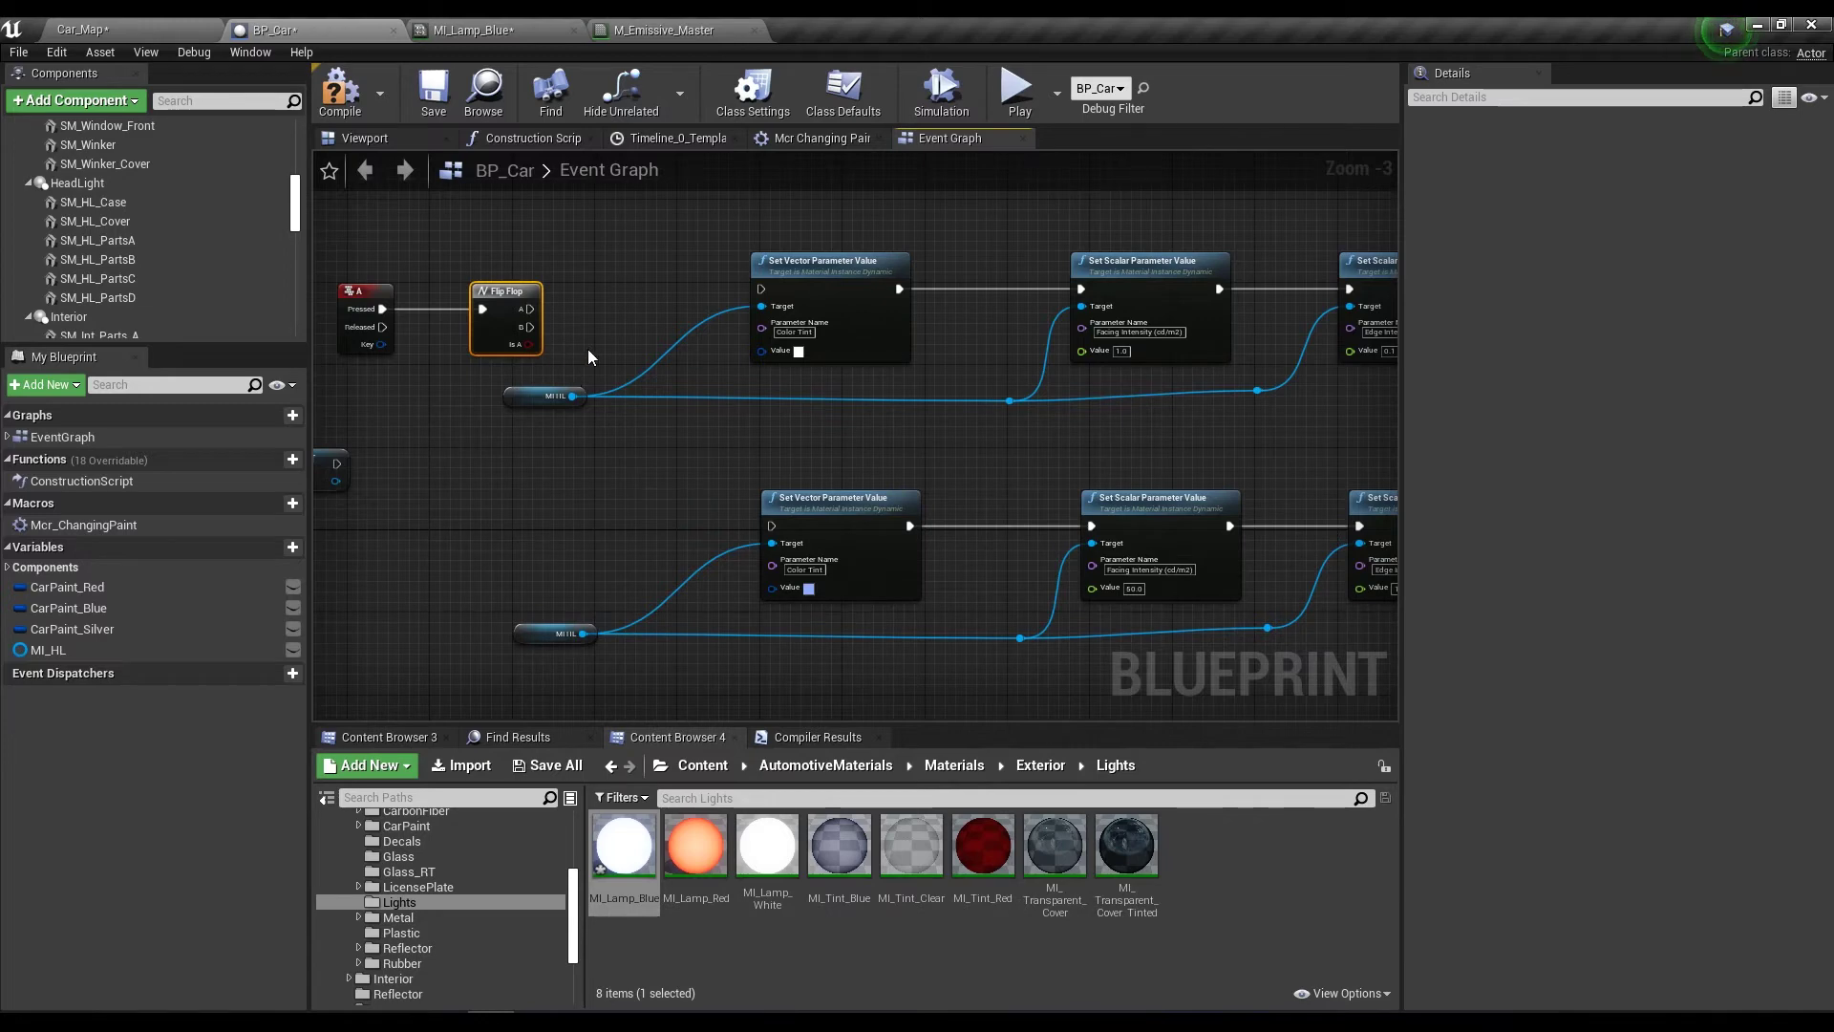
Wire Flip Flop A to the top white setter chain and B to the lower blue chain.
drag(527, 309, 761, 289)
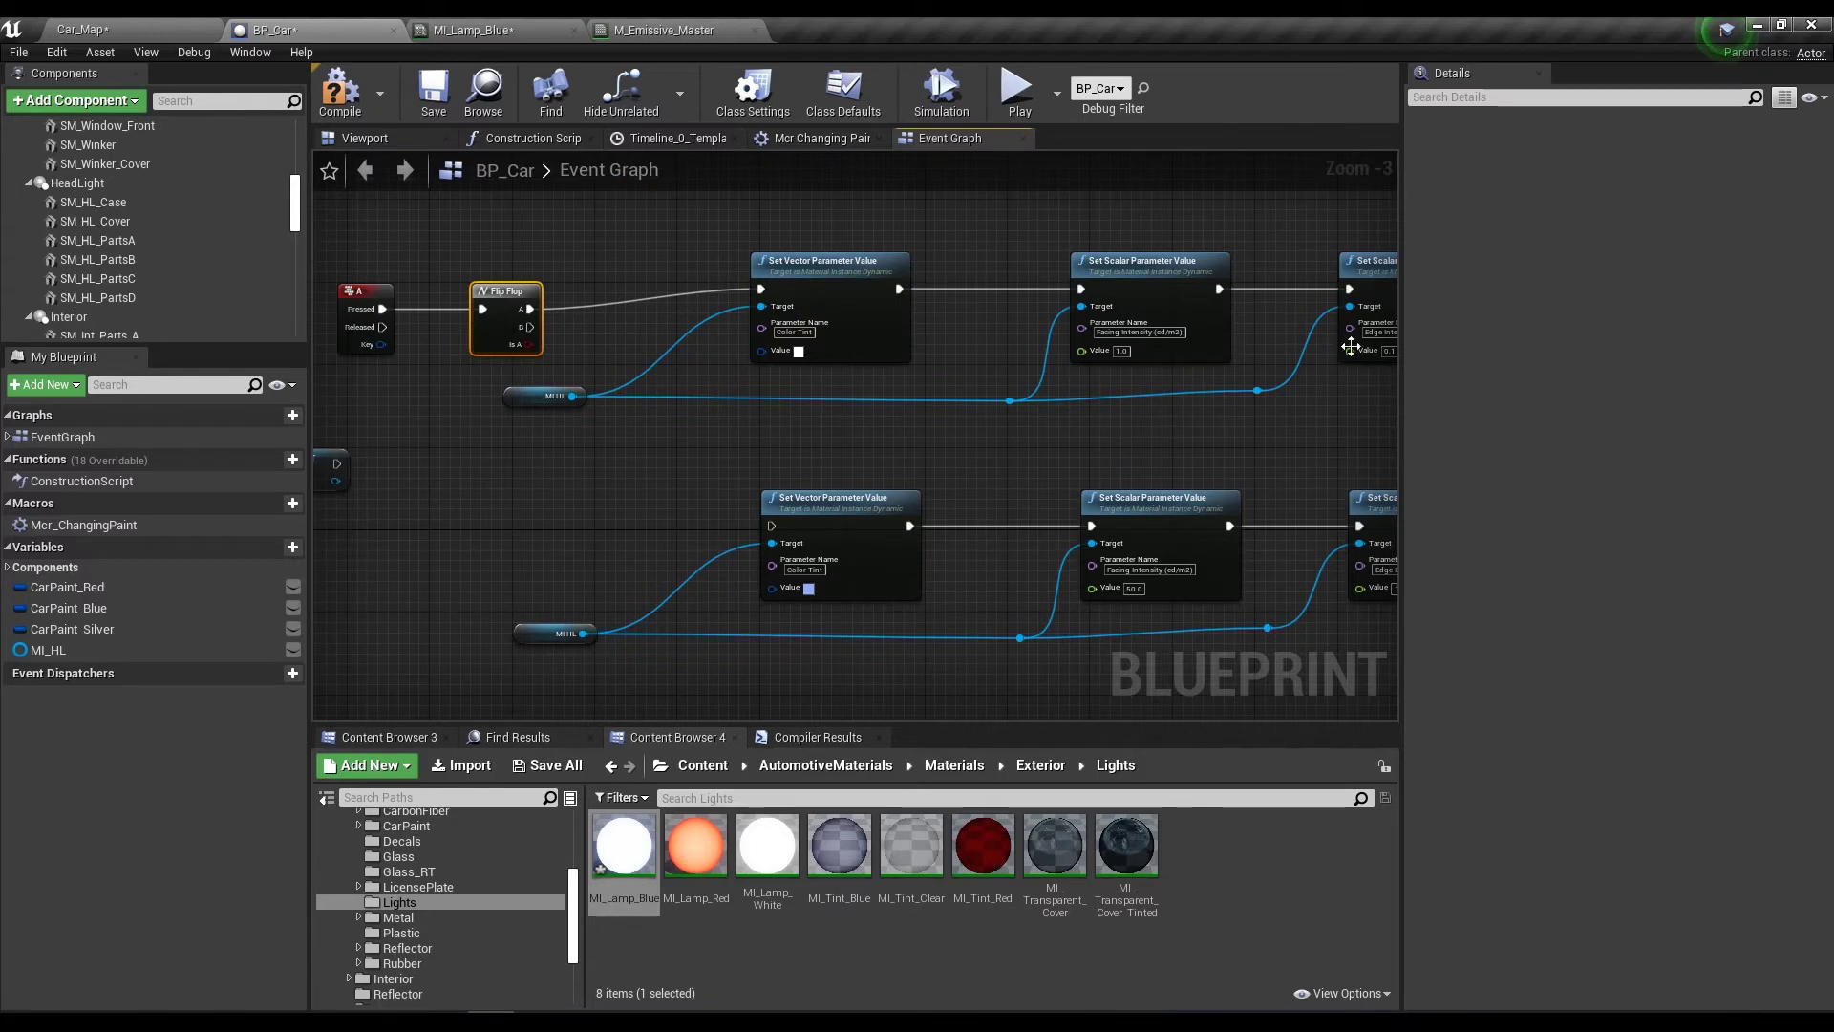
drag(527, 326, 771, 525)
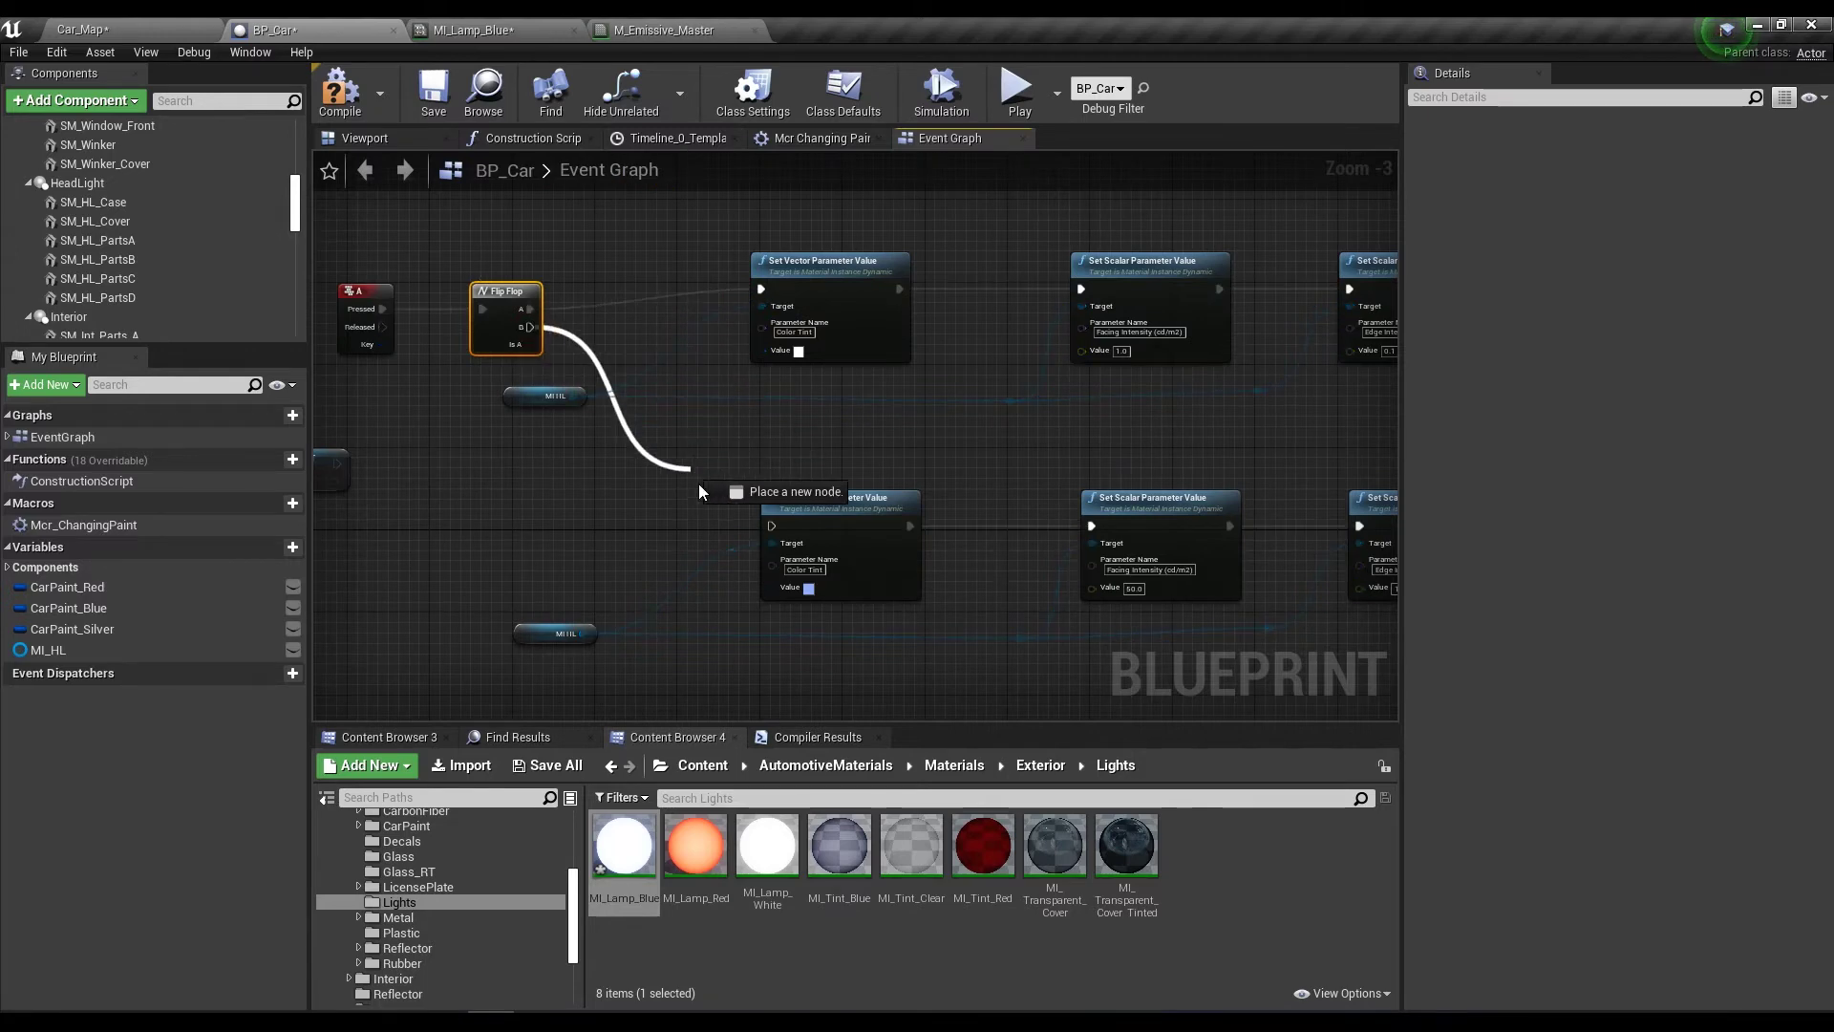
scroll(828, 459, down, 2)
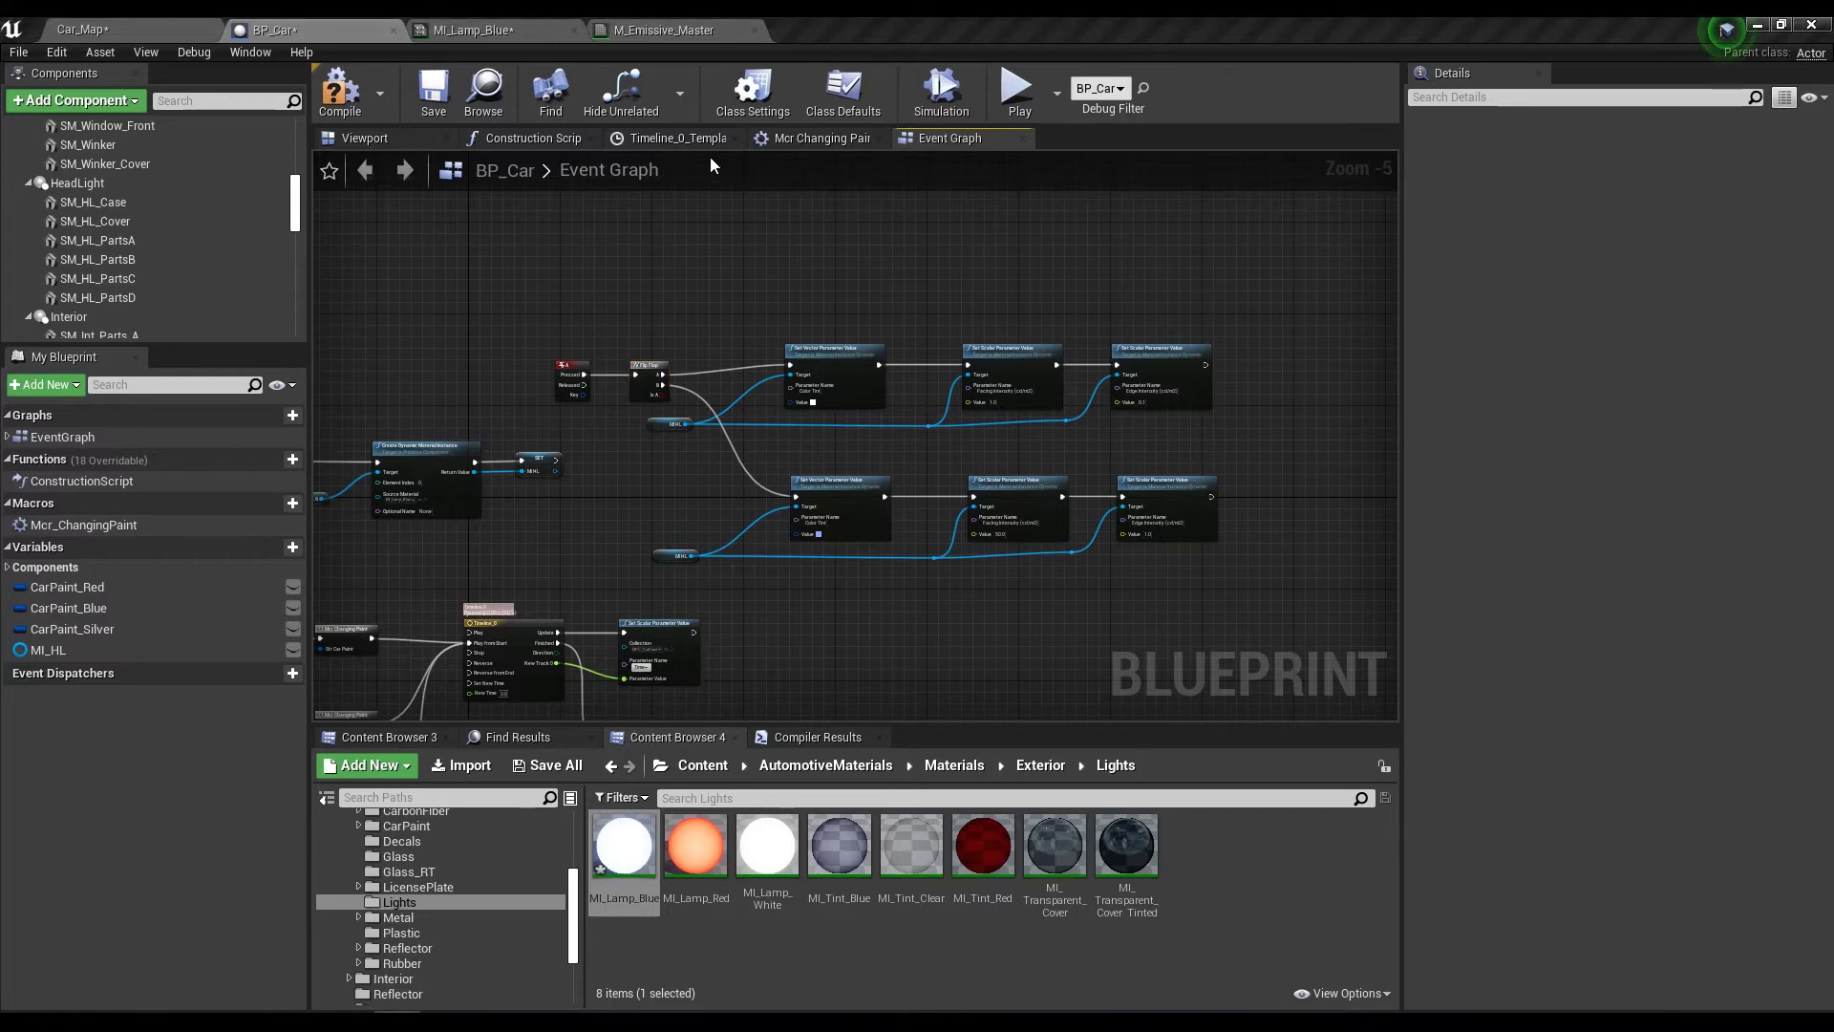
Play-test Car_Map to check the headlights toggle, then return to MI_Lamp_Blue.
click(172, 29)
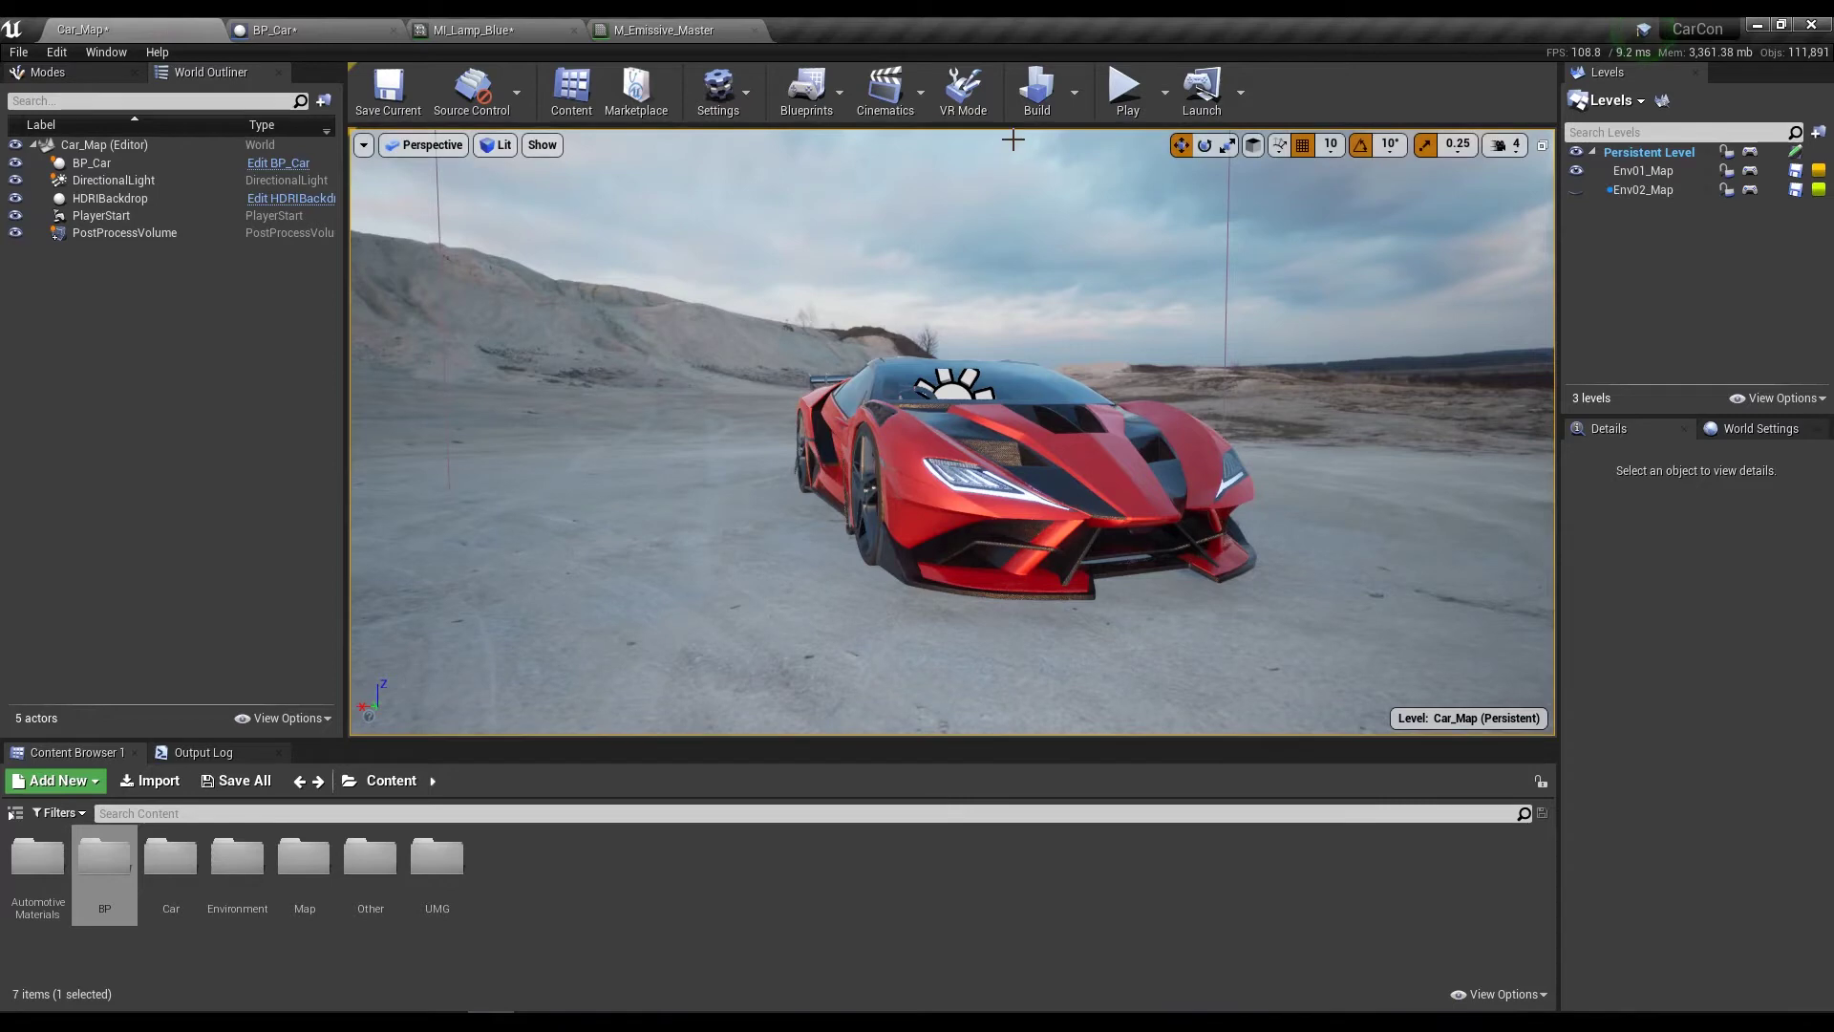
click(1123, 88)
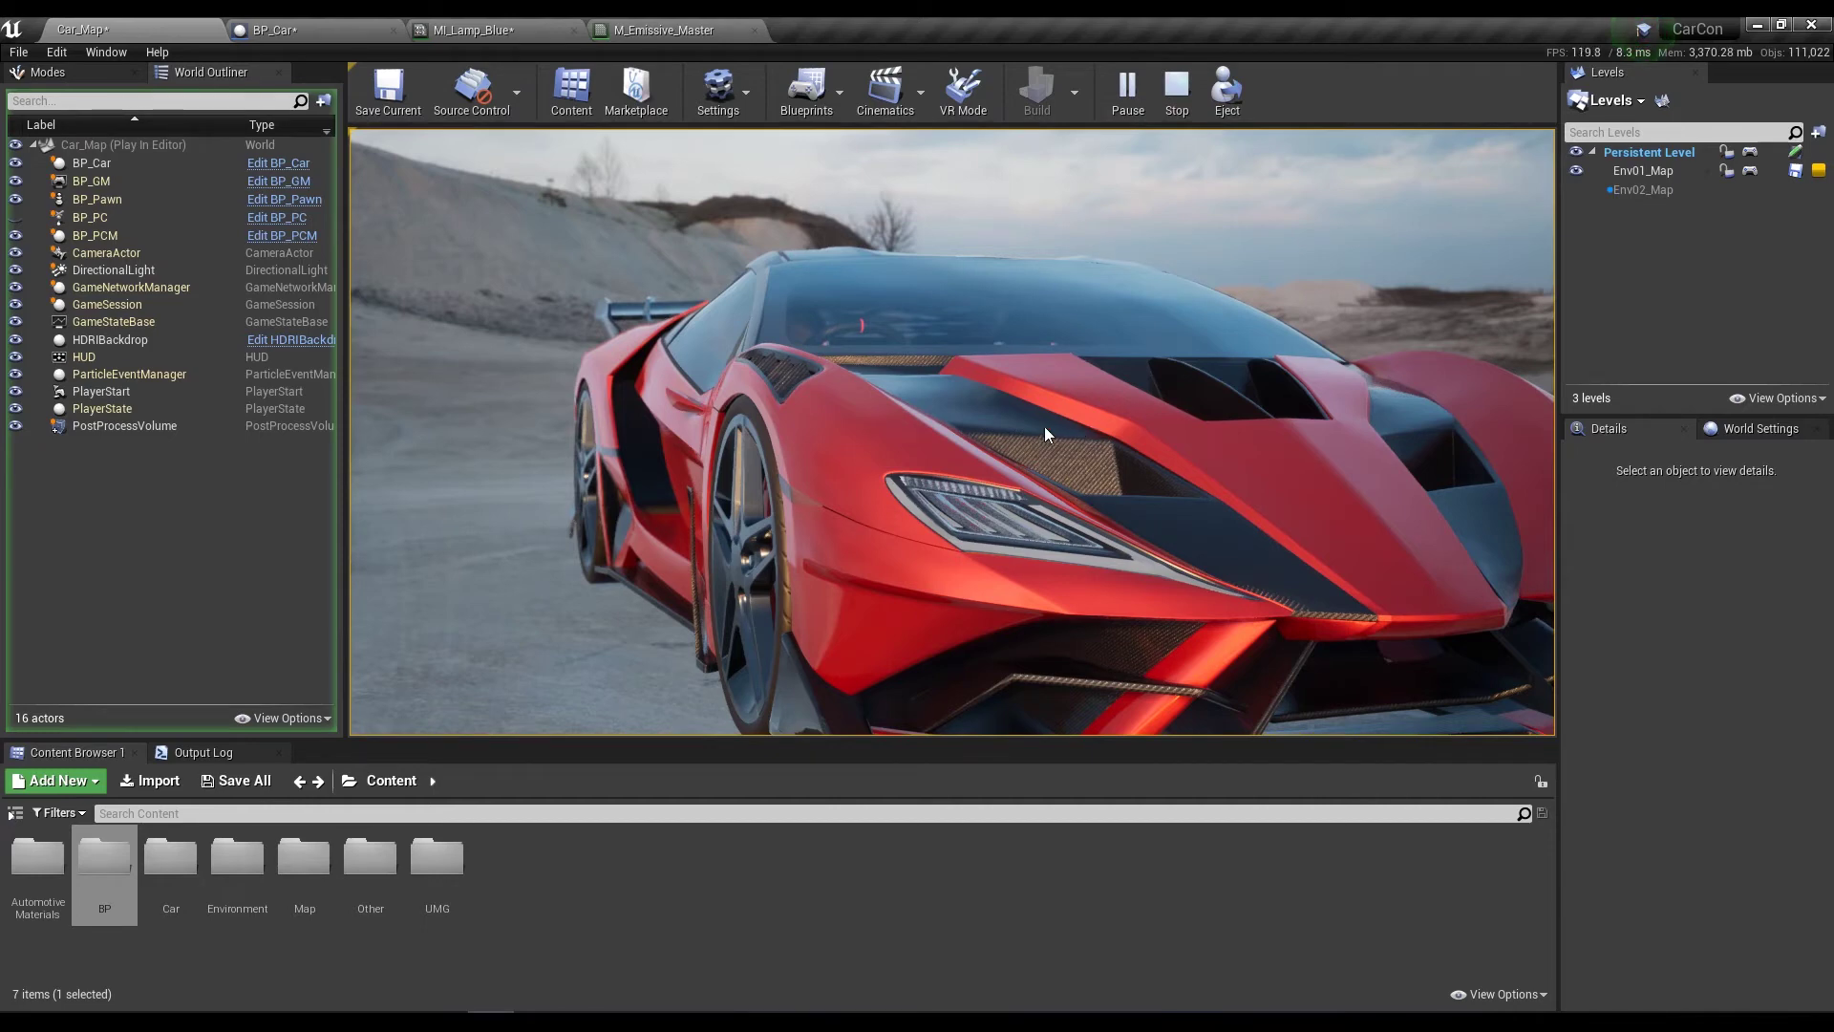
click(497, 30)
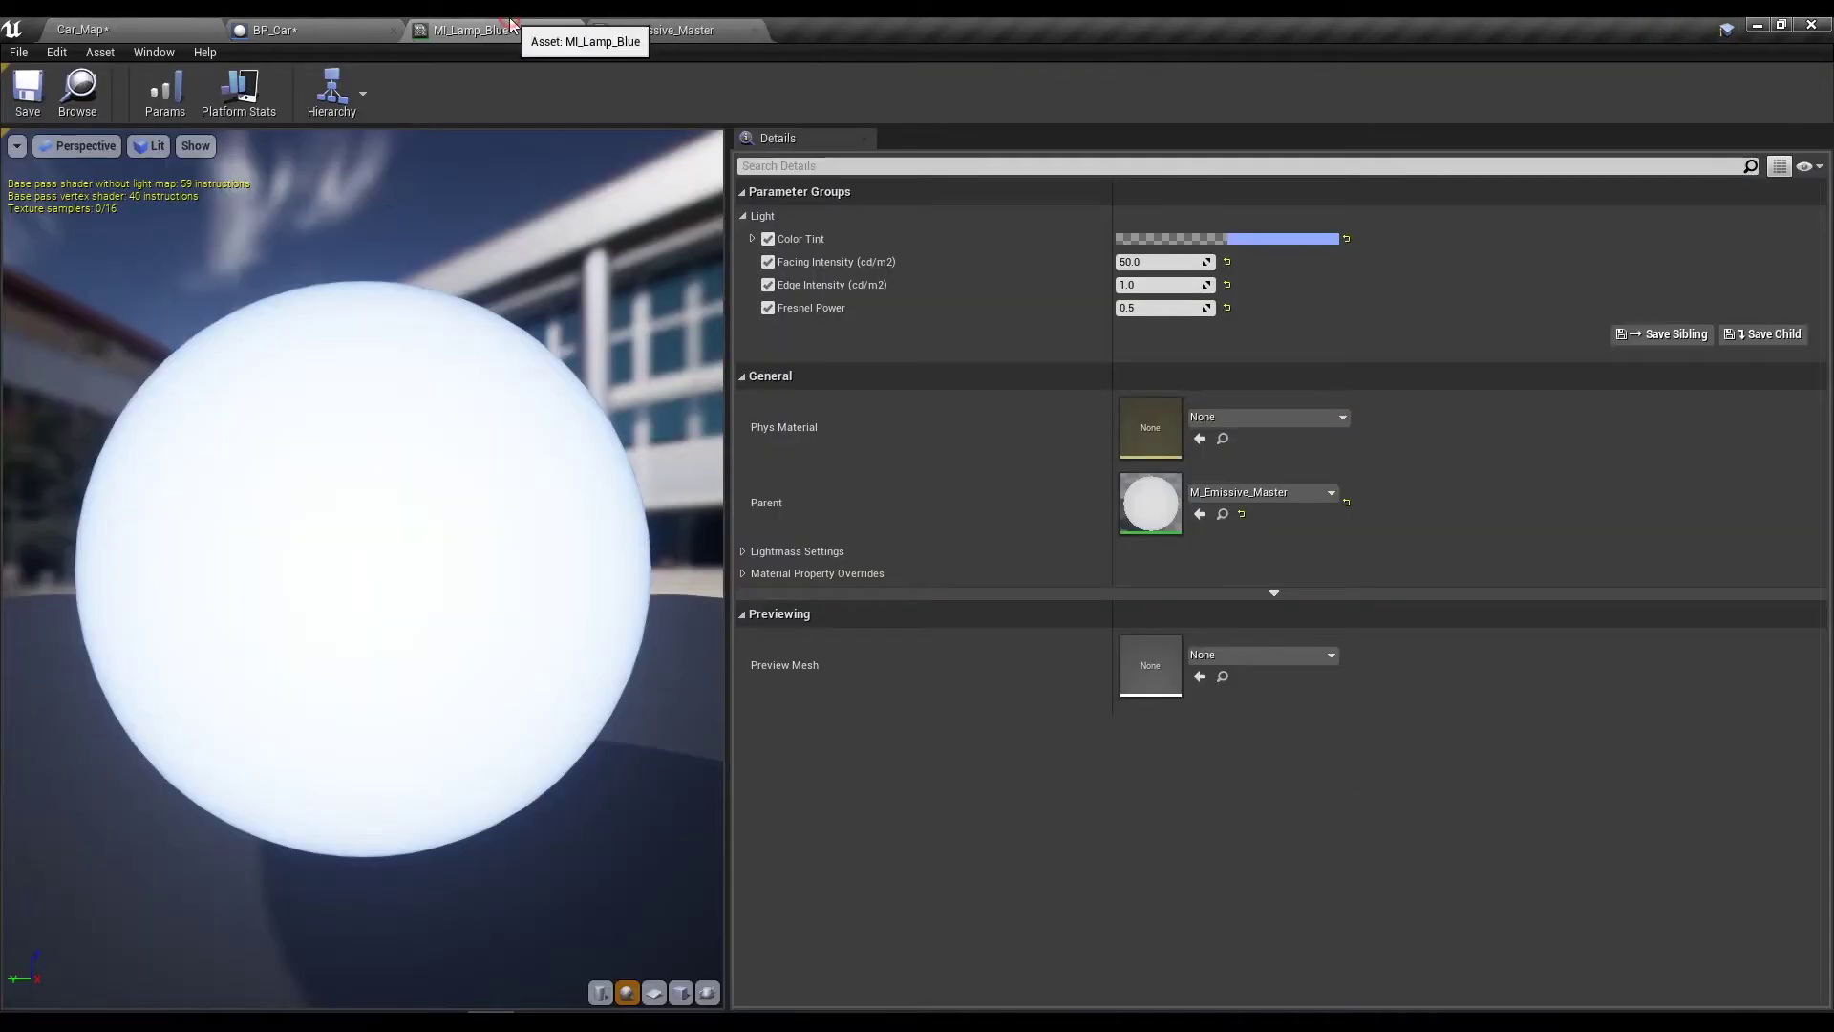
Stop the play session and open MI_Lamp_Red in its own tab.
click(275, 30)
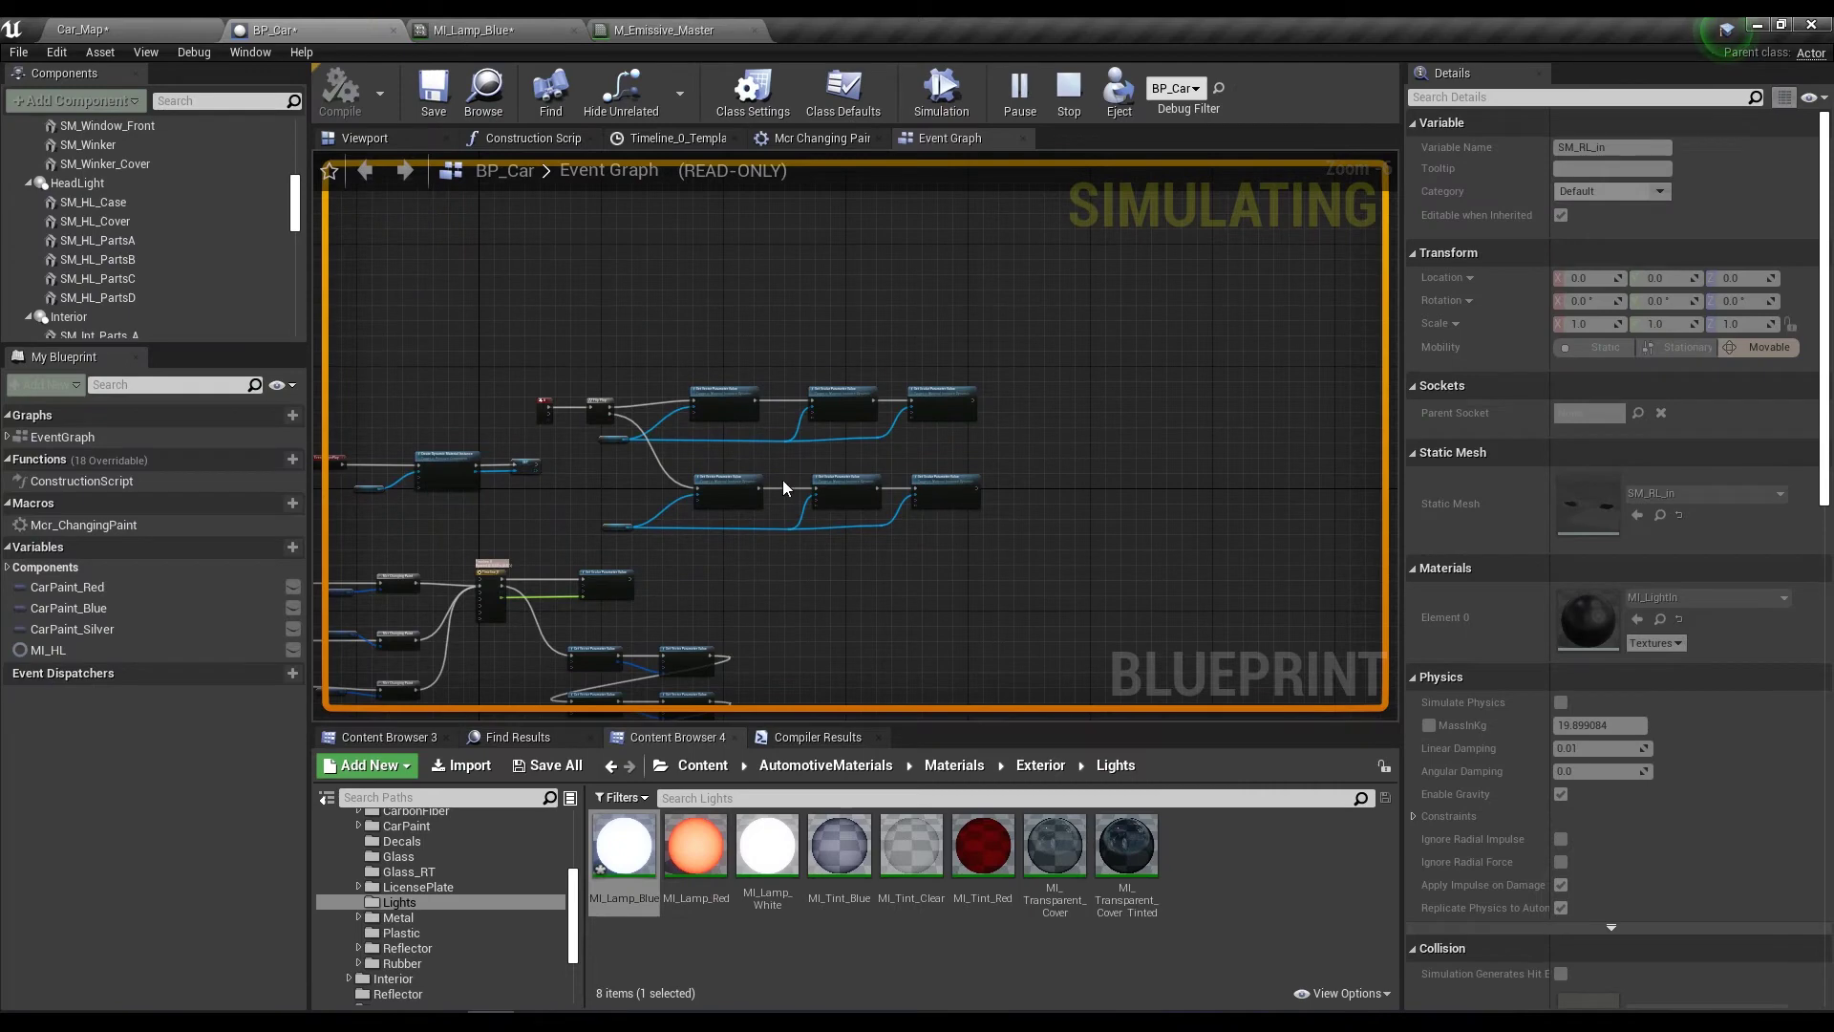
key(Escape)
double_click(719, 839)
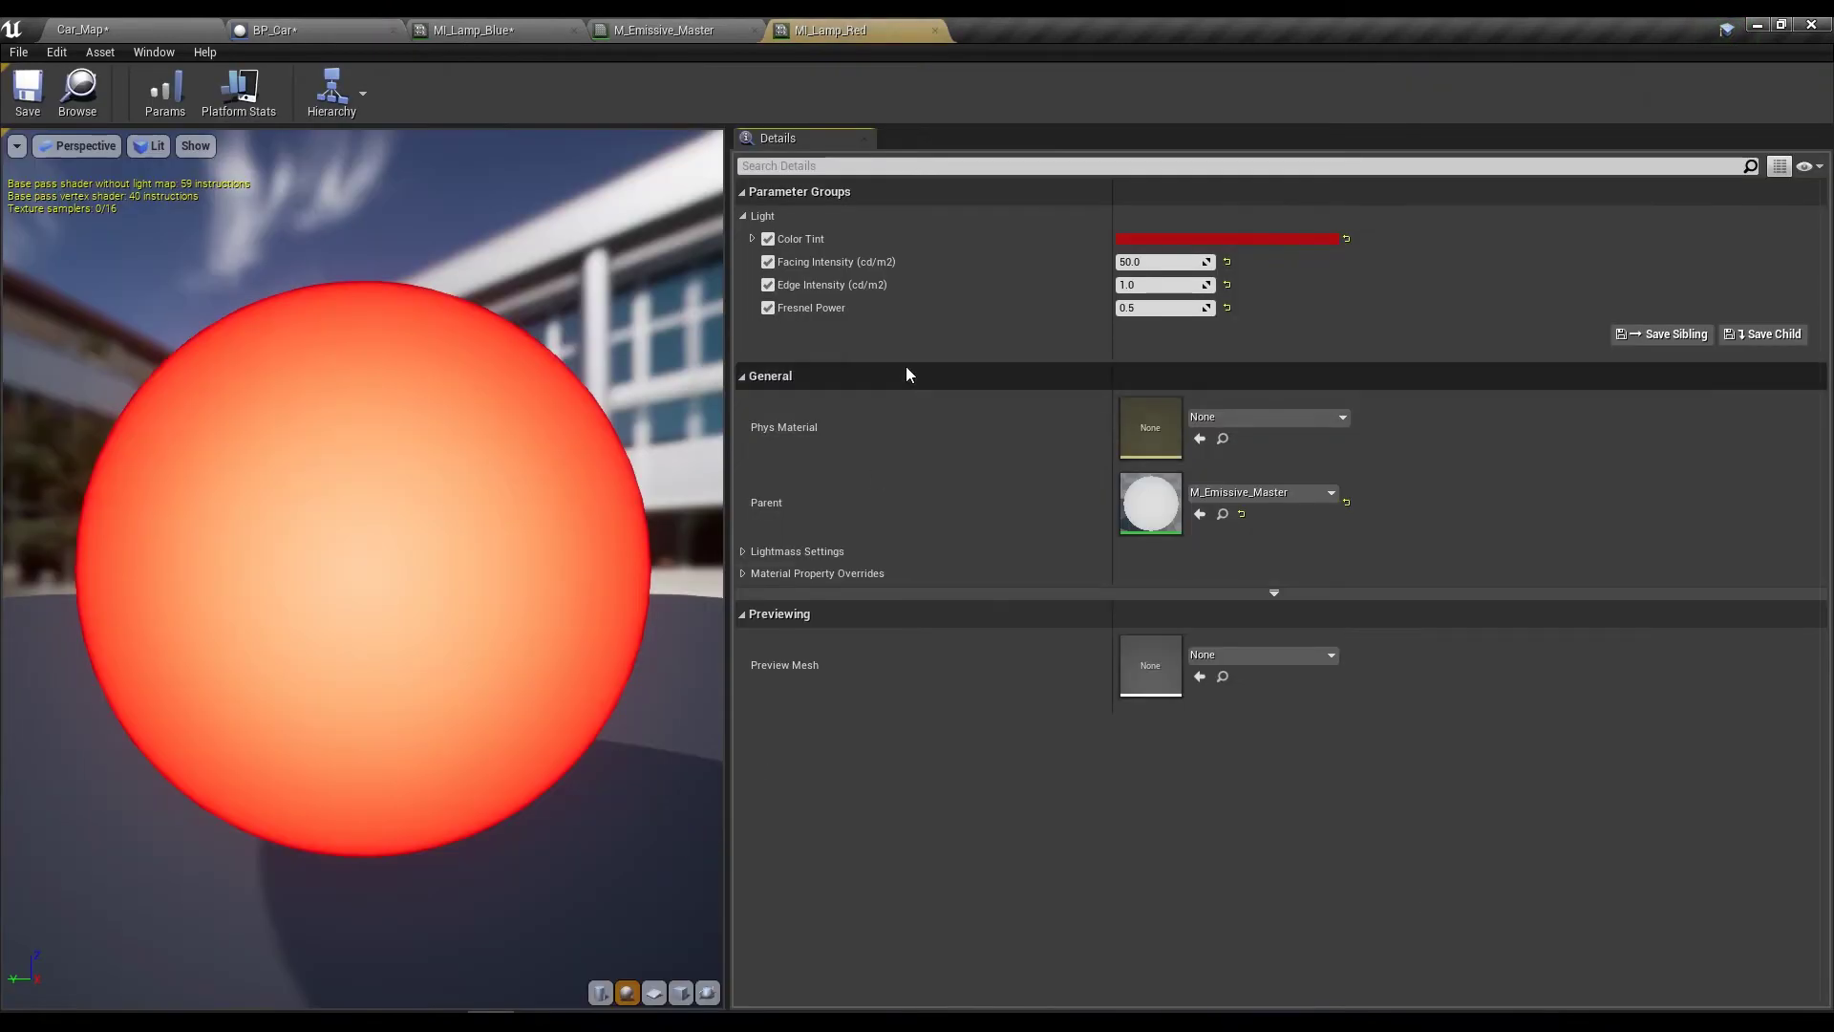
Try MI_Lamp_Red intensities 1.0 and 0.1, undo back to 50.0 and 1.0, and return to BP_Car.
click(1180, 259)
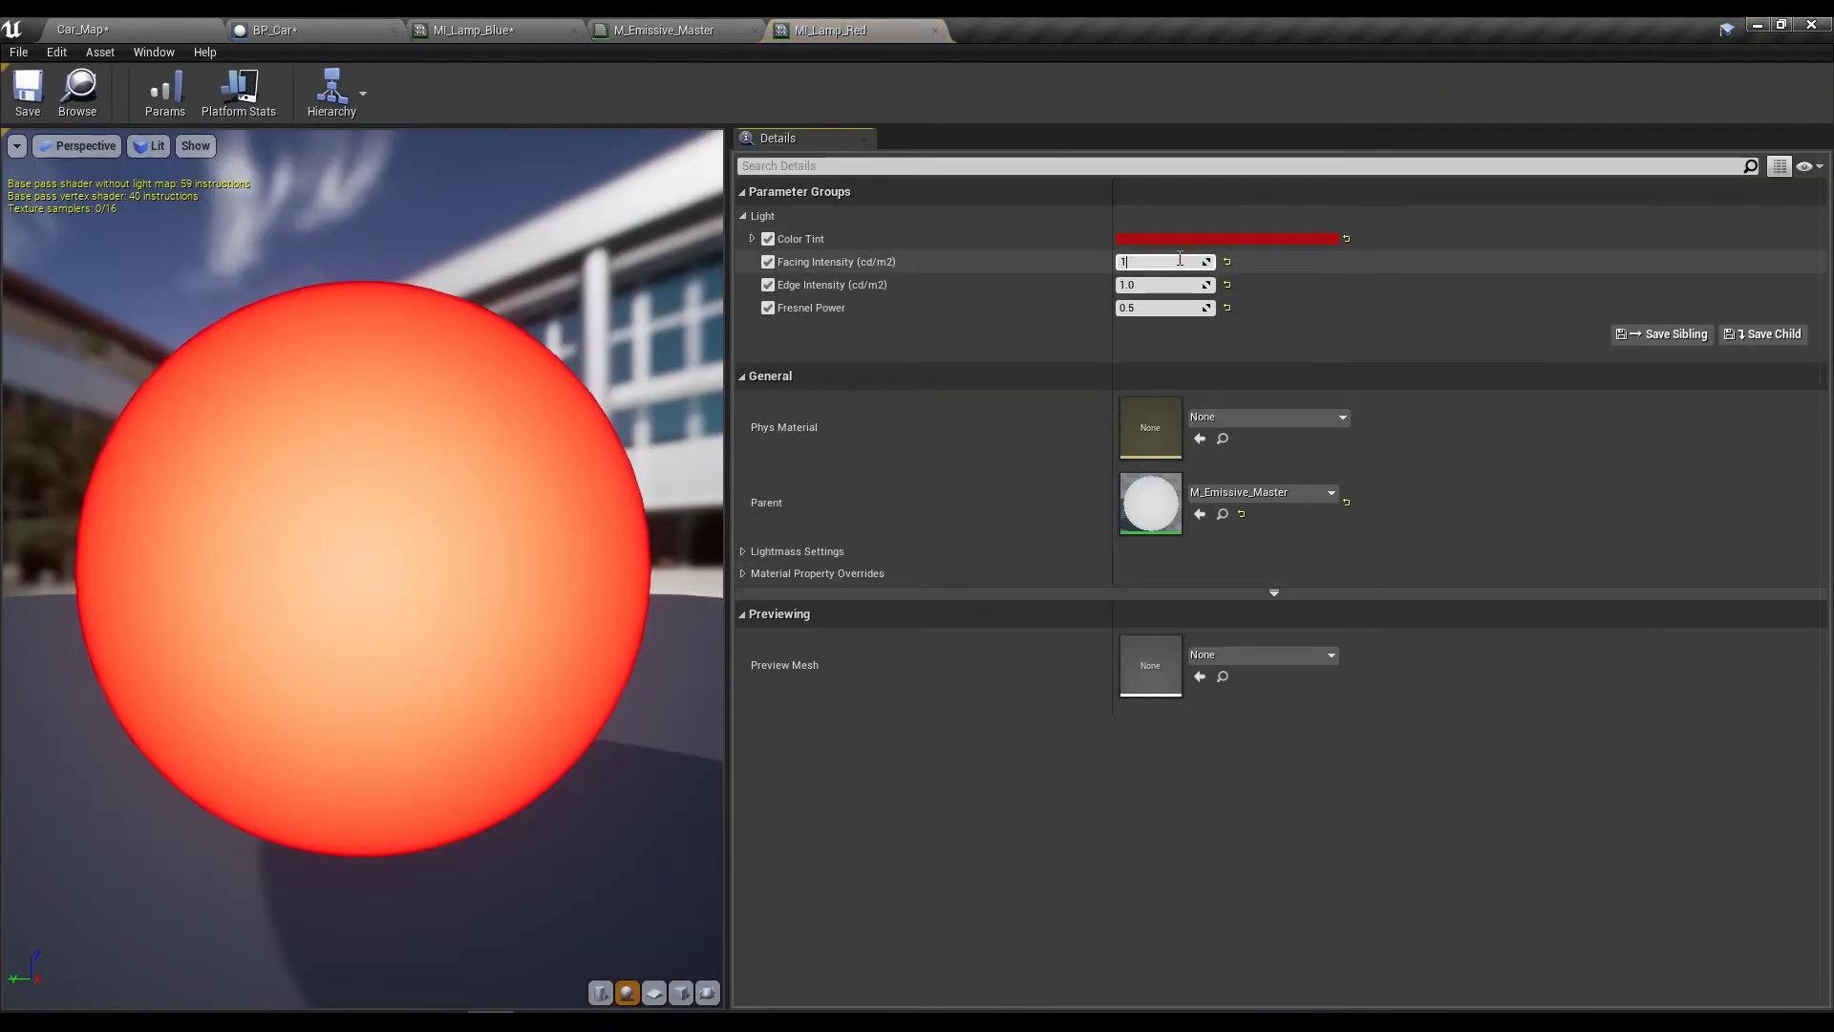
key(Return)
key(Tab)
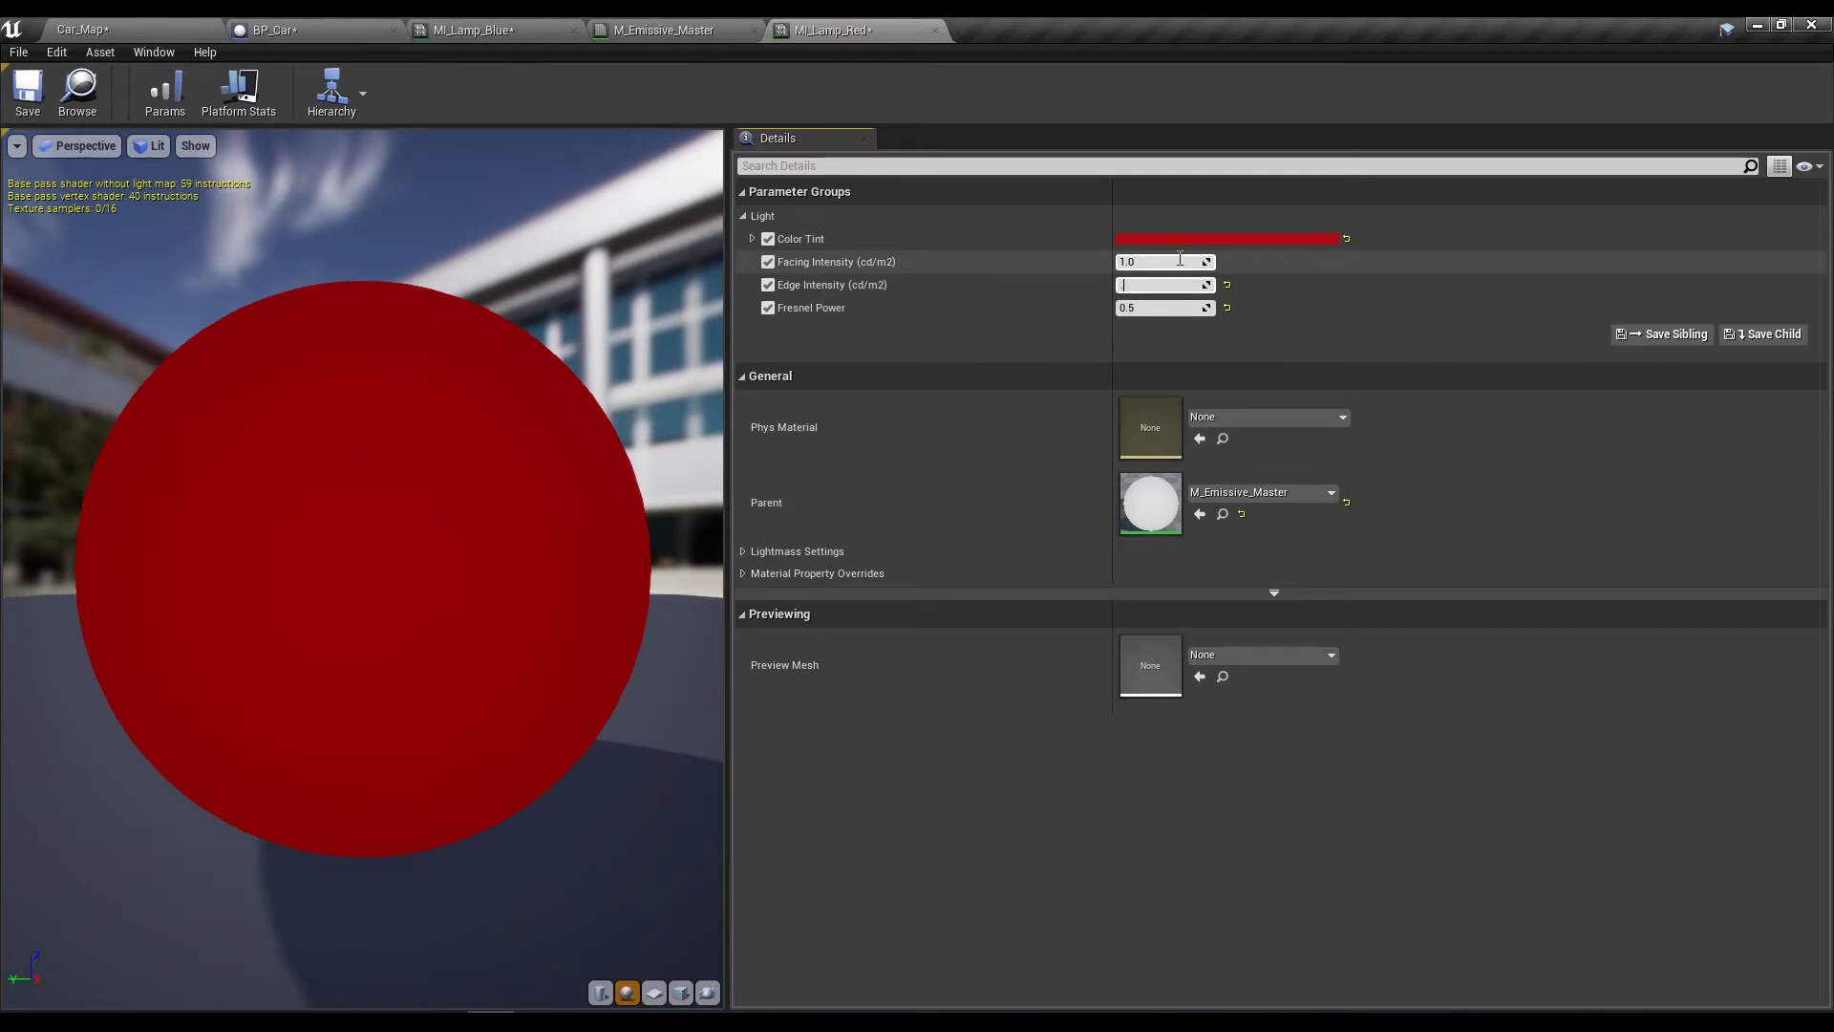
text(0.1)
key(Return)
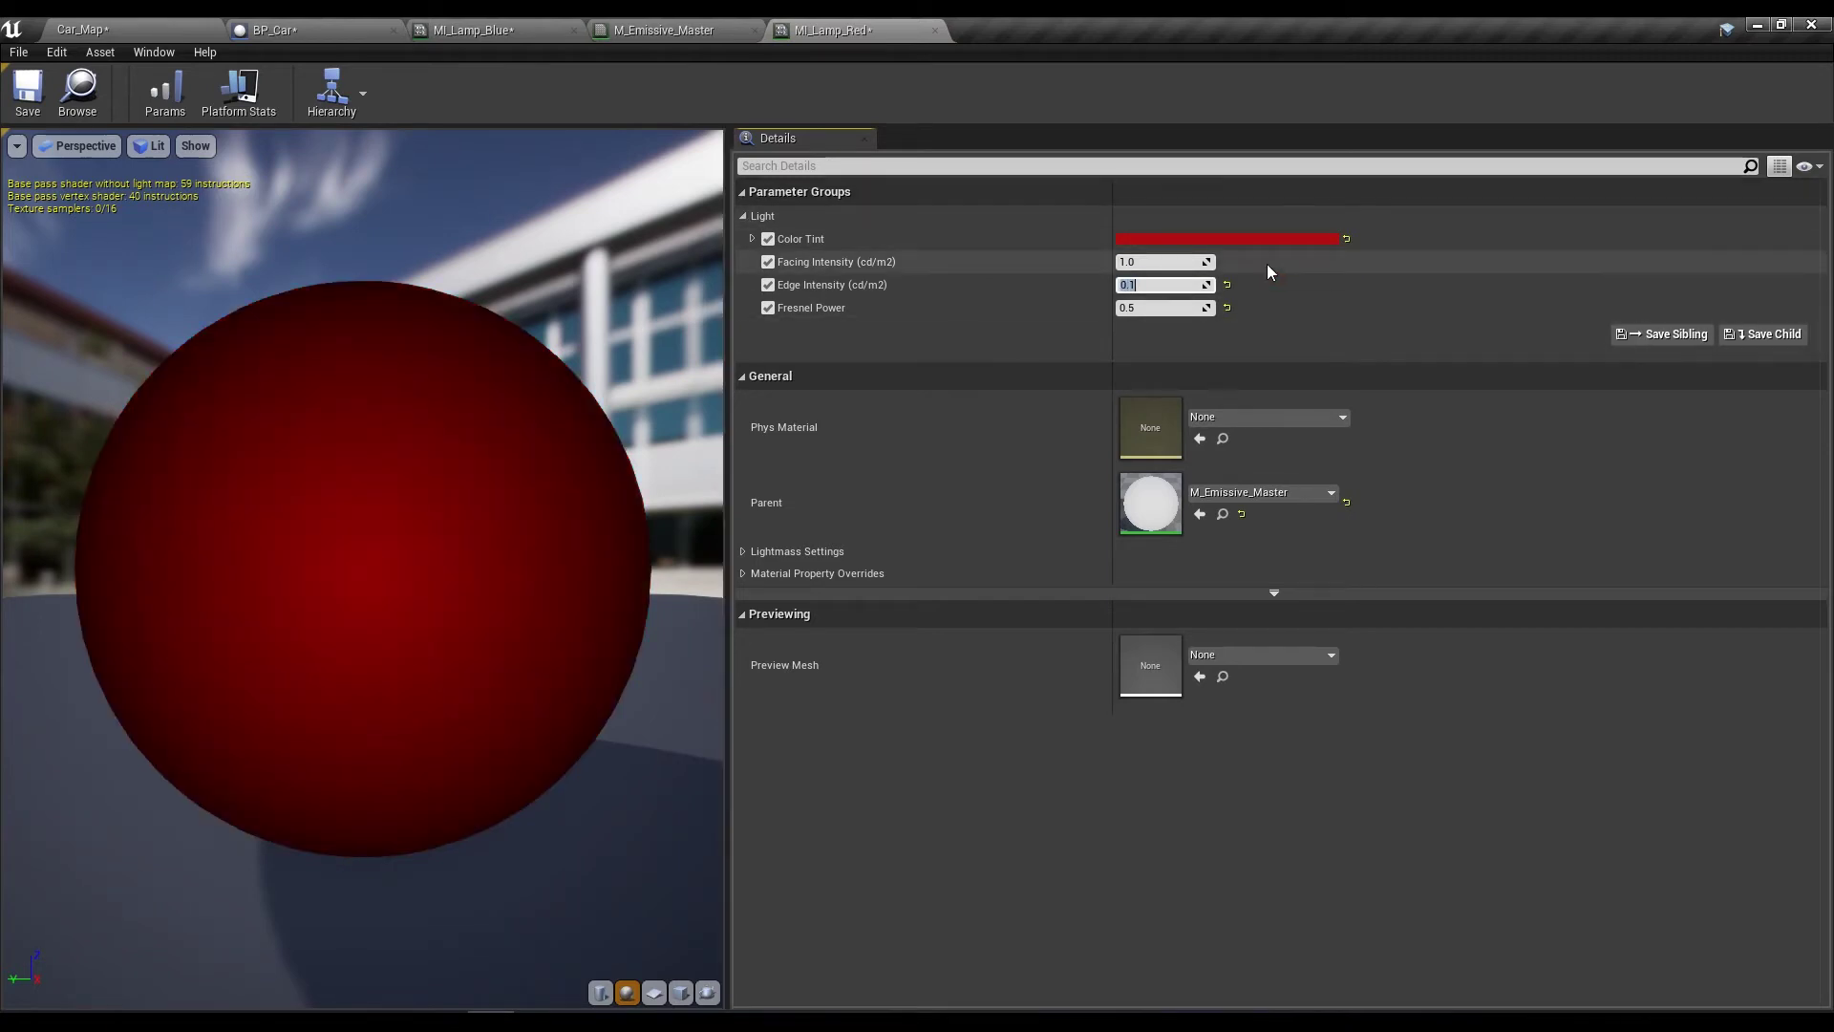
key(ctrl+z)
key(ctrl+z)
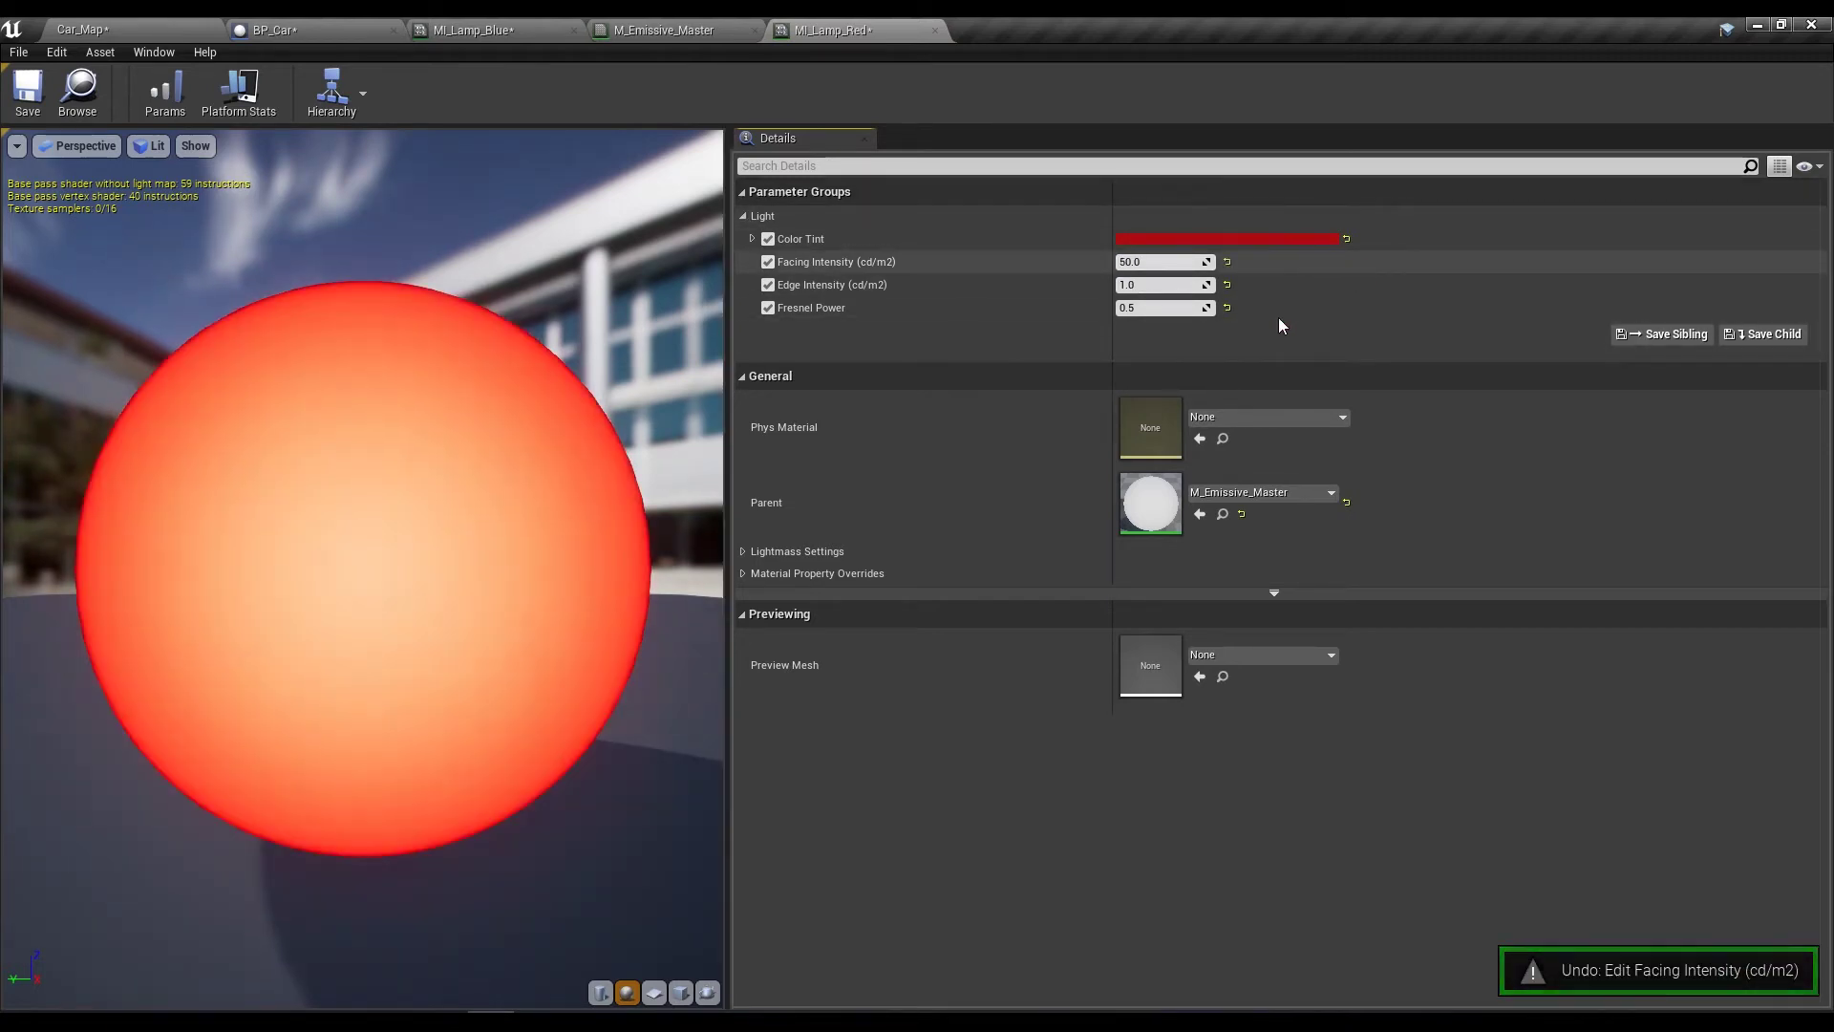
click(719, 26)
click(383, 30)
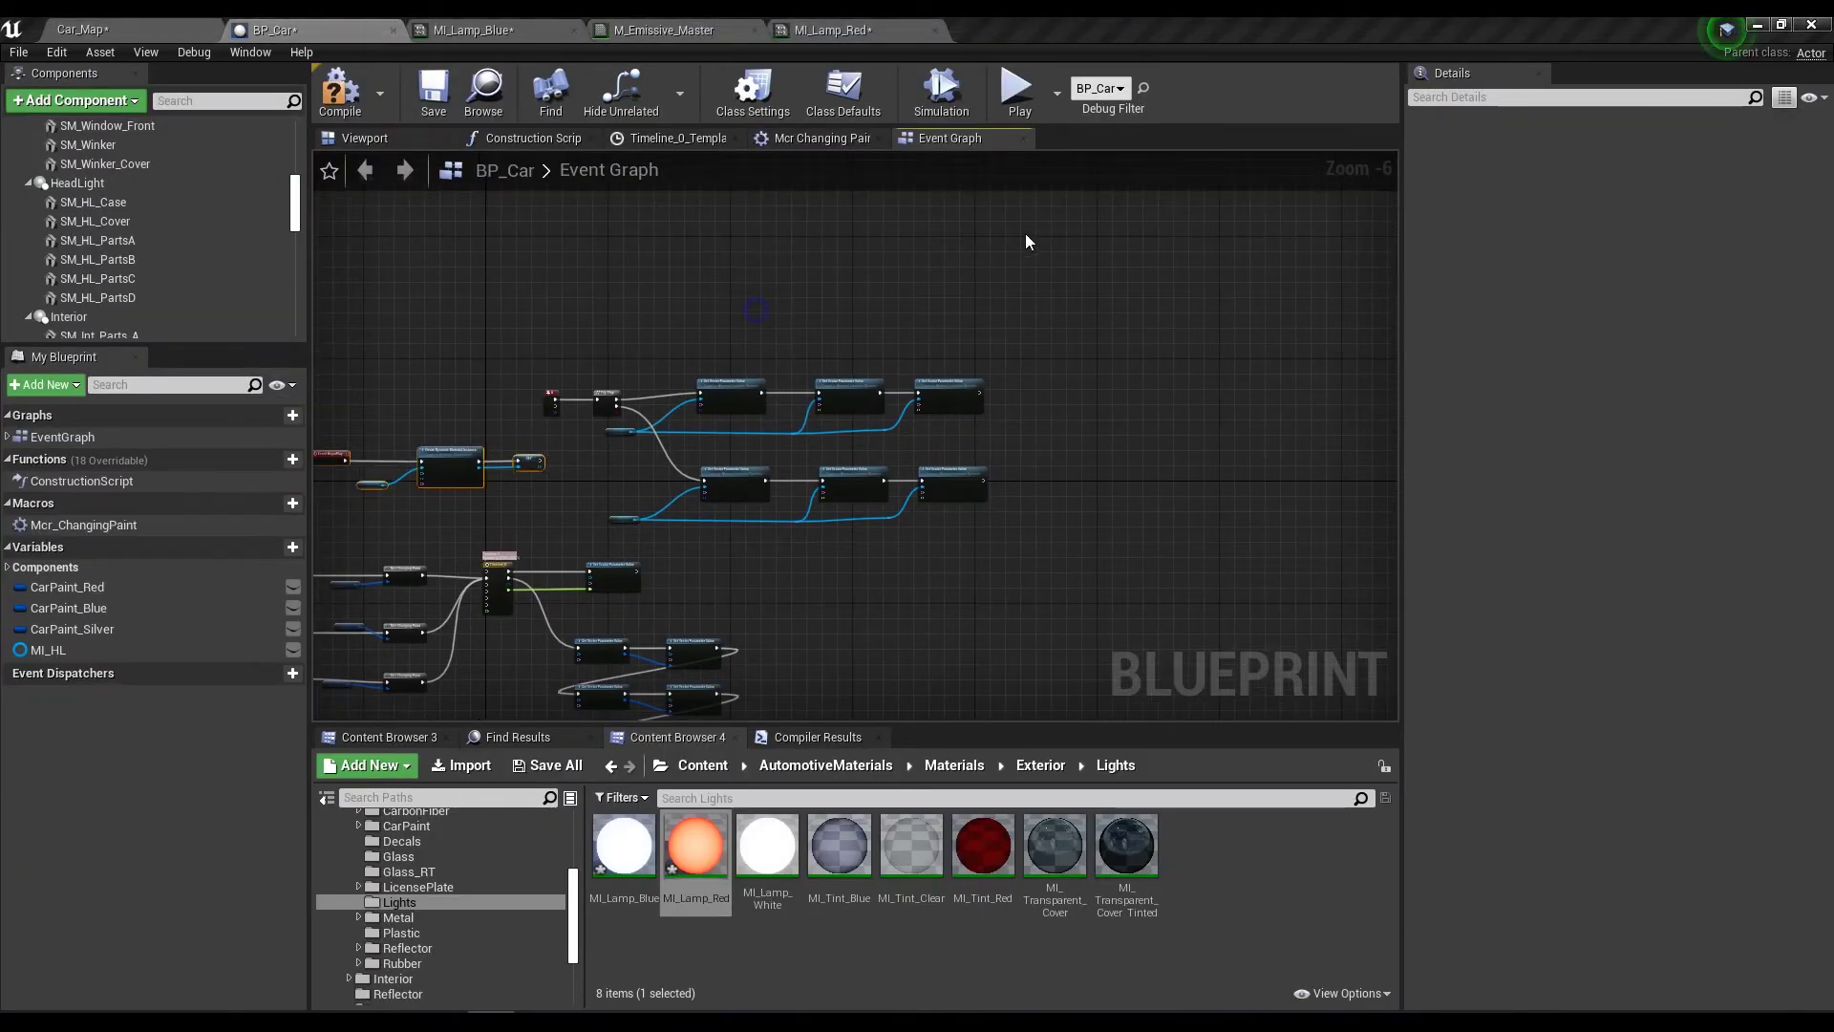
Duplicate the Create Dynamic Material Instance node and place the copy beside the original.
right_drag(490, 373, 870, 261)
scroll(870, 260, up, 4)
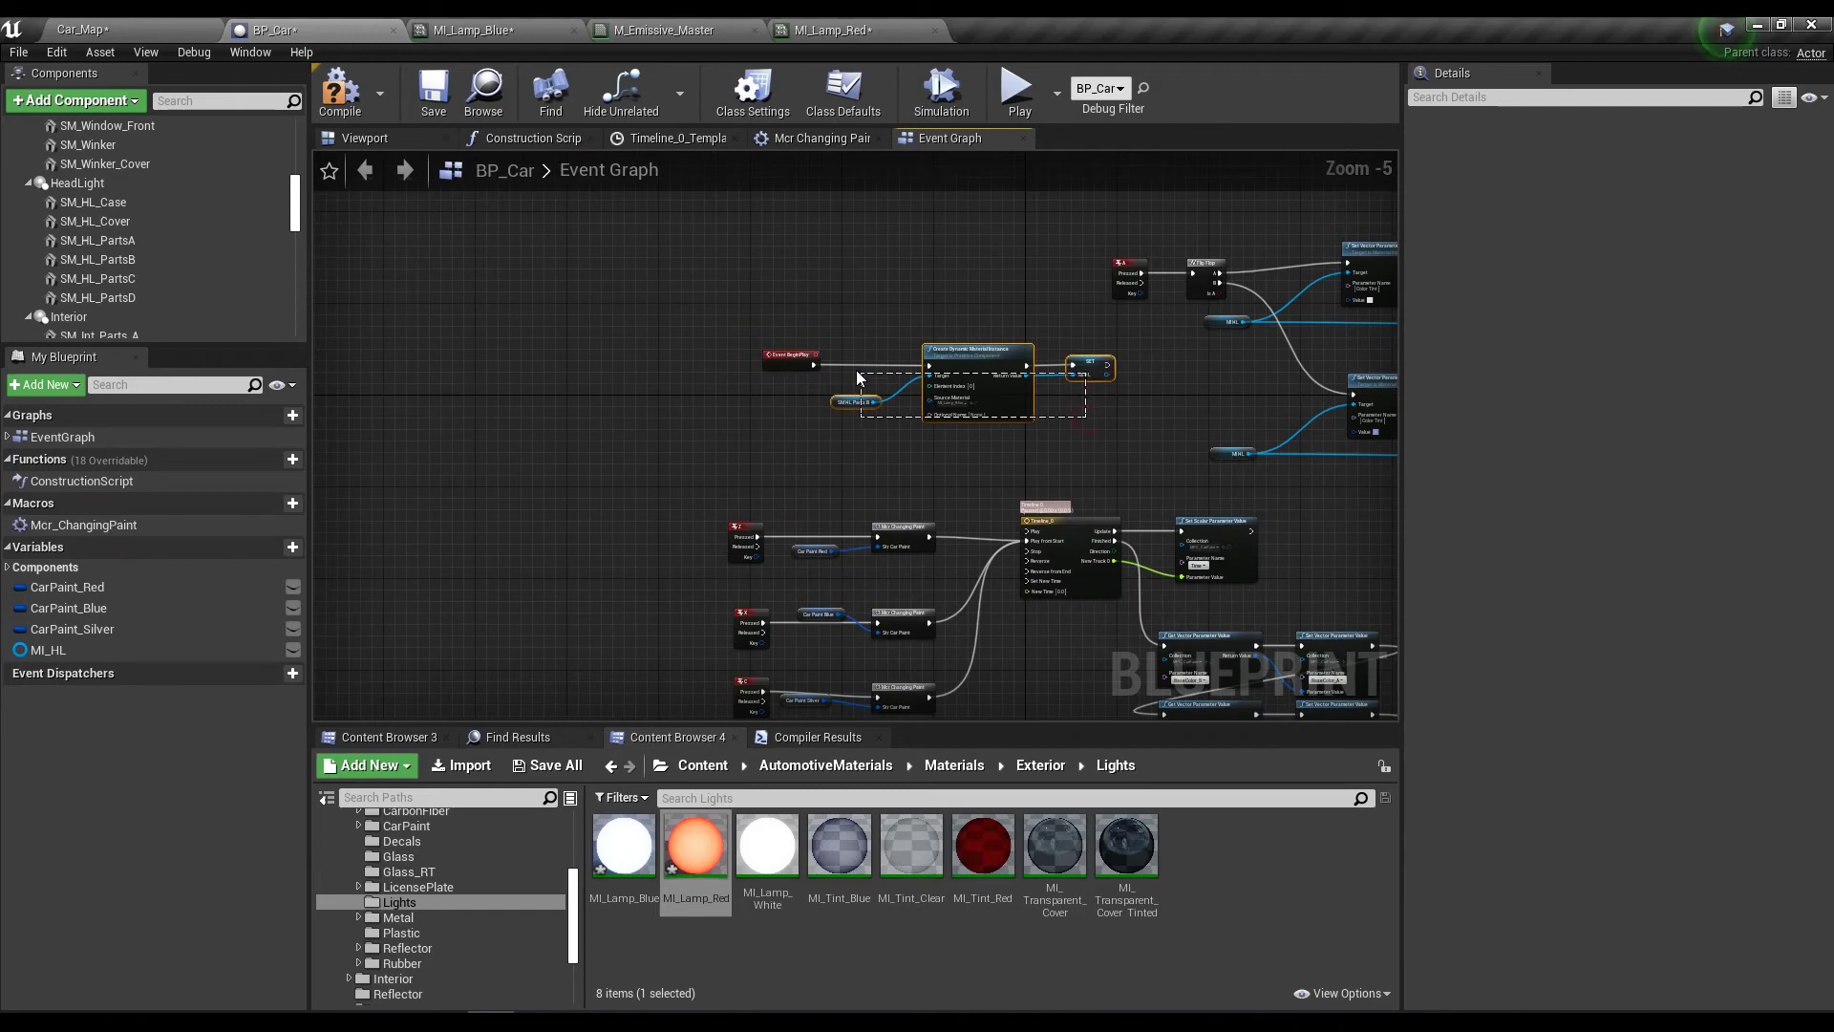
scroll(1090, 441, up, 2)
mouse_move(896, 548)
right_down()
mouse_move(896, 462)
mouse_move(803, 418)
right_up()
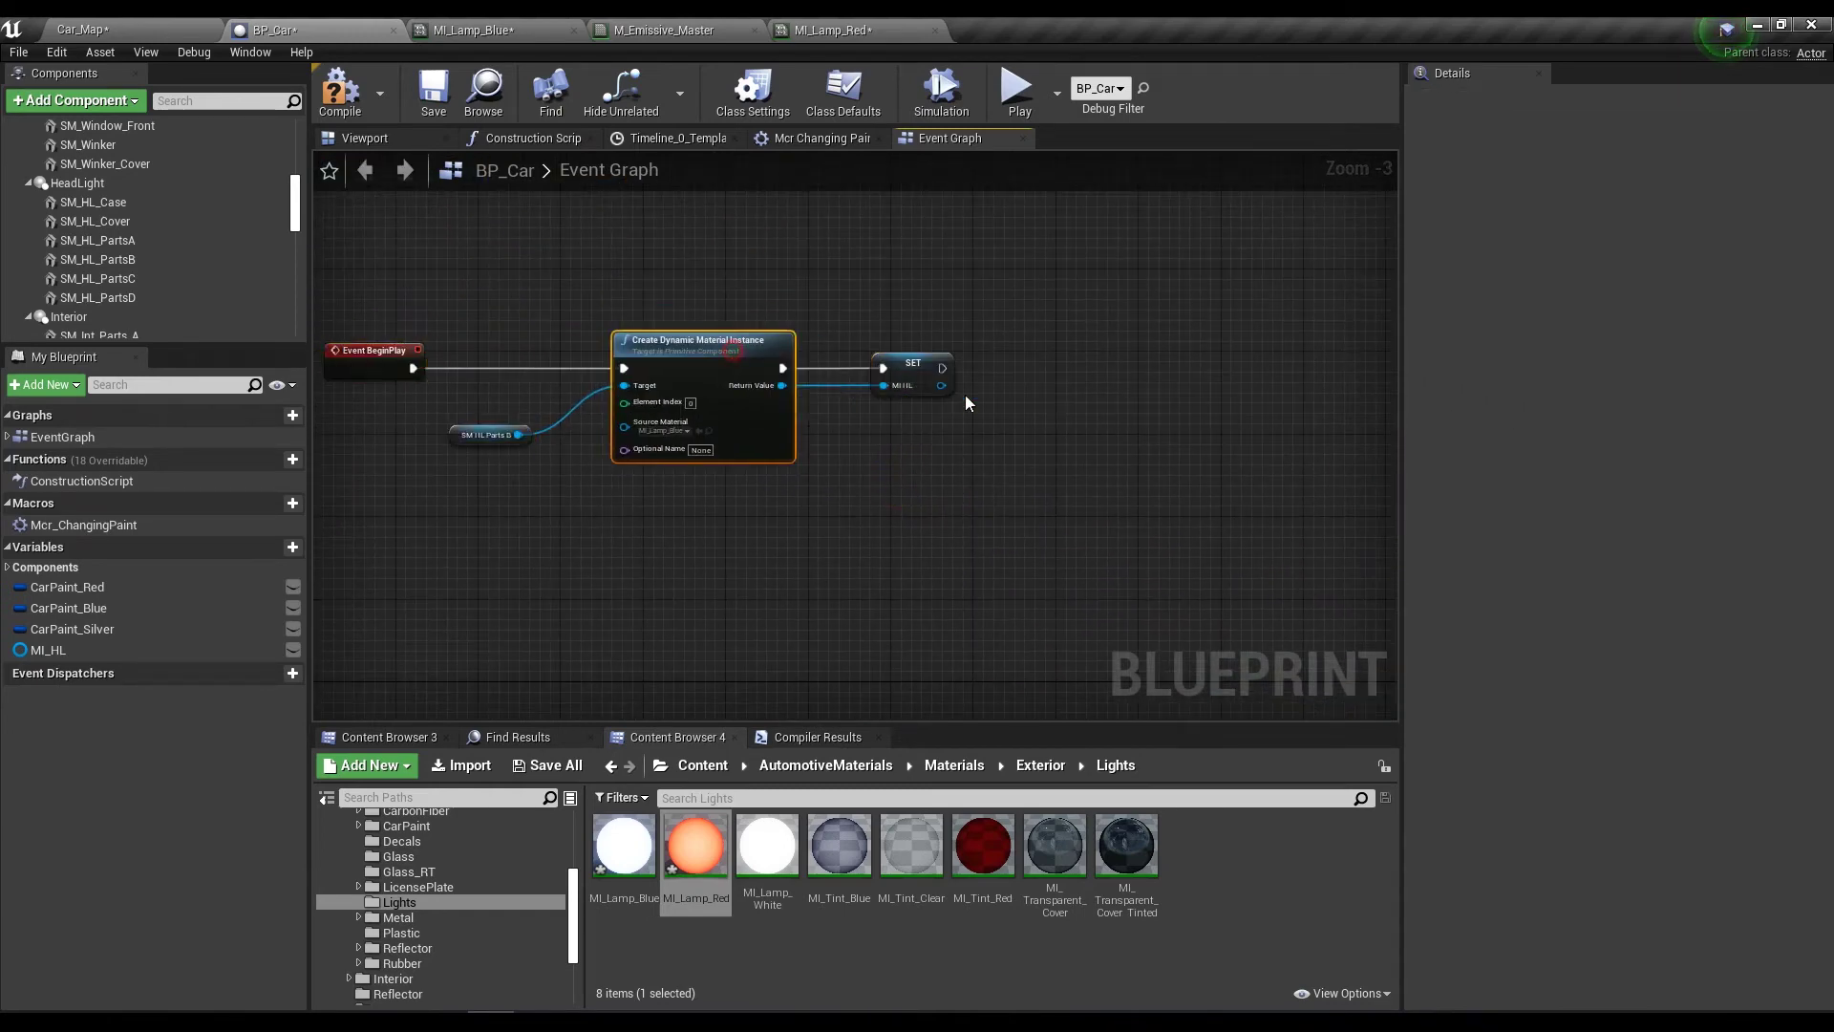
key(ctrl+c)
key(ctrl+v)
drag(1233, 391, 1232, 340)
Add an SM_RL_PartsB getter from the Components panel into the graph.
scroll(164, 210, down, 3)
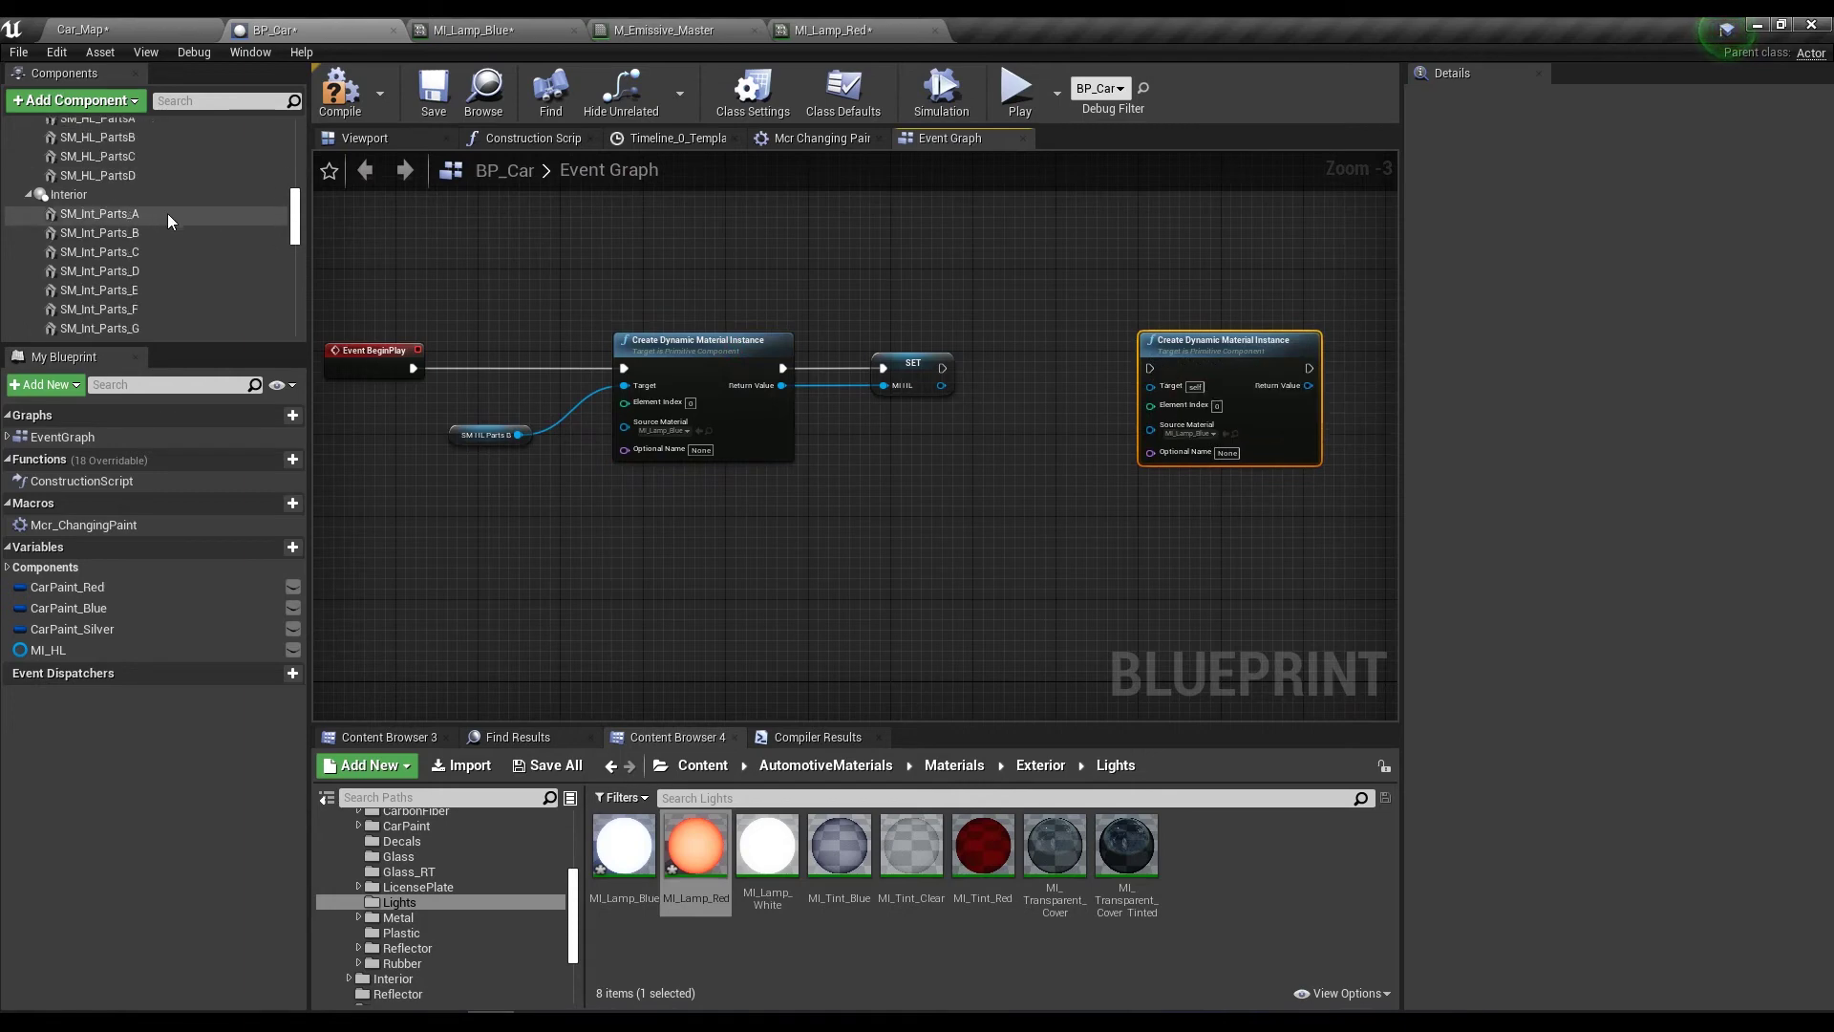
scroll(170, 214, down, 3)
scroll(169, 215, down, 3)
scroll(142, 247, up, 3)
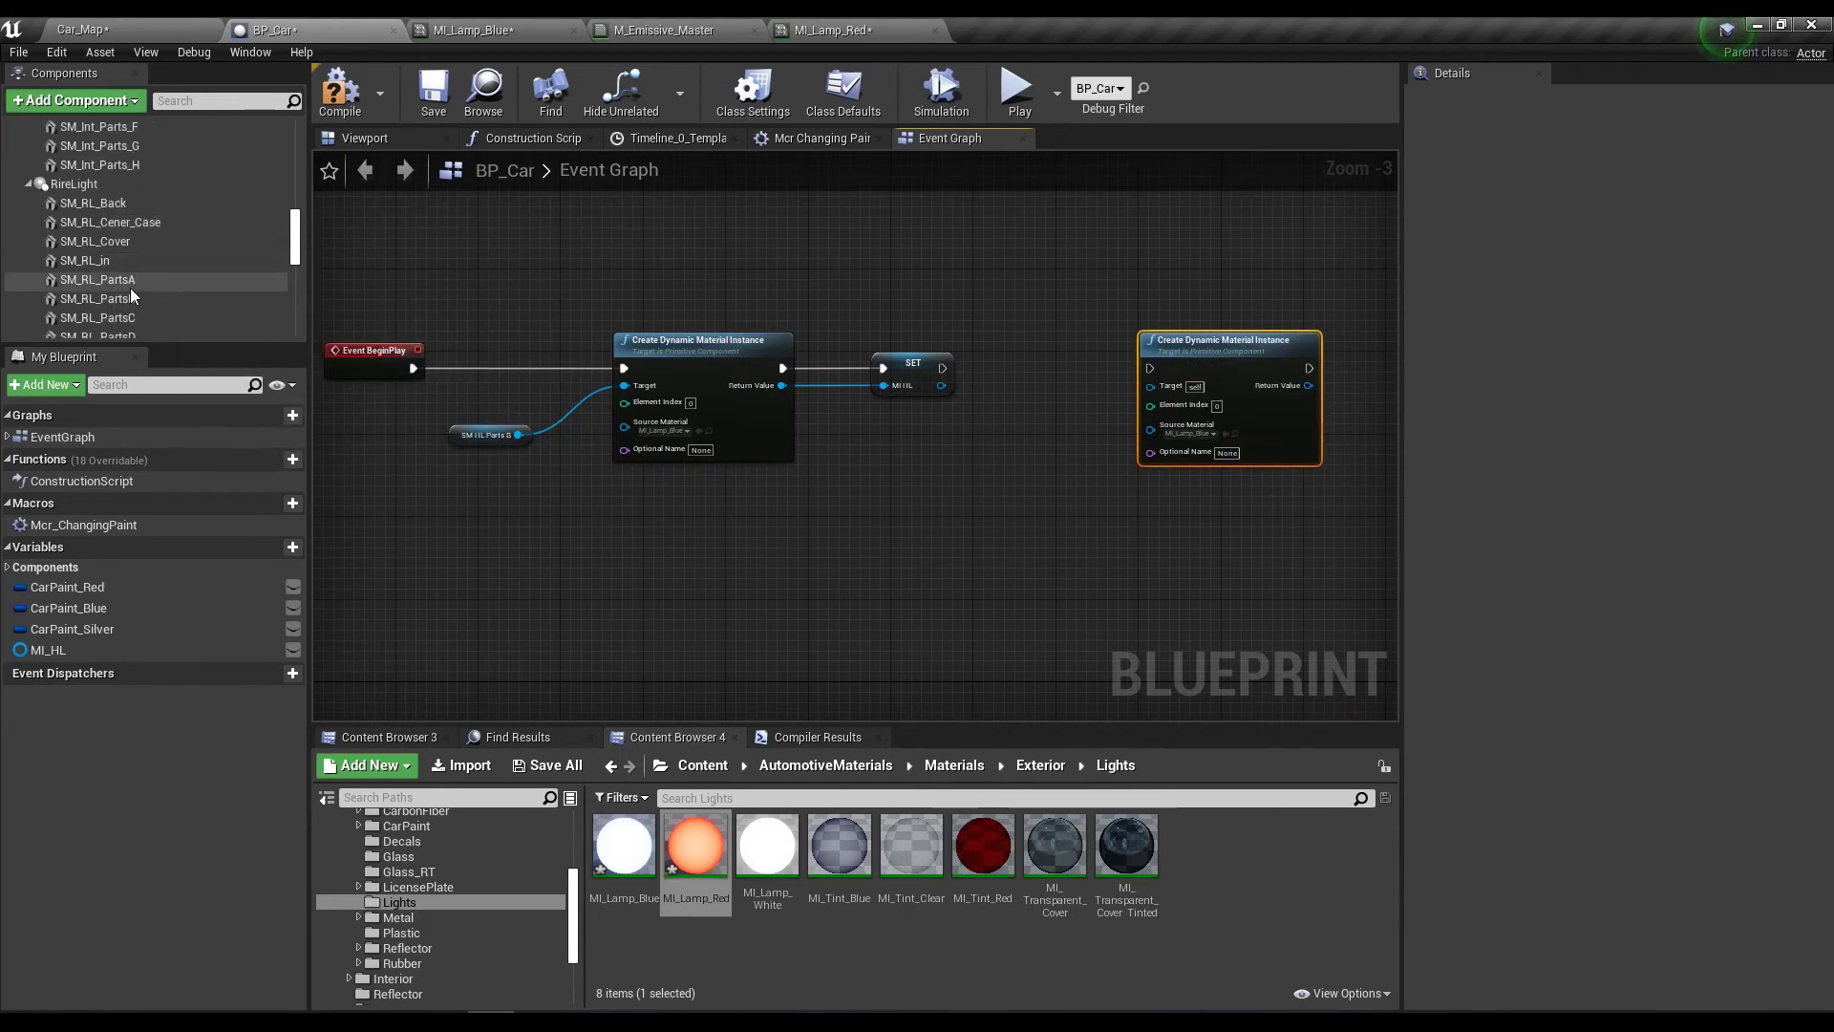
drag(130, 291, 888, 445)
right_drag(943, 441, 817, 439)
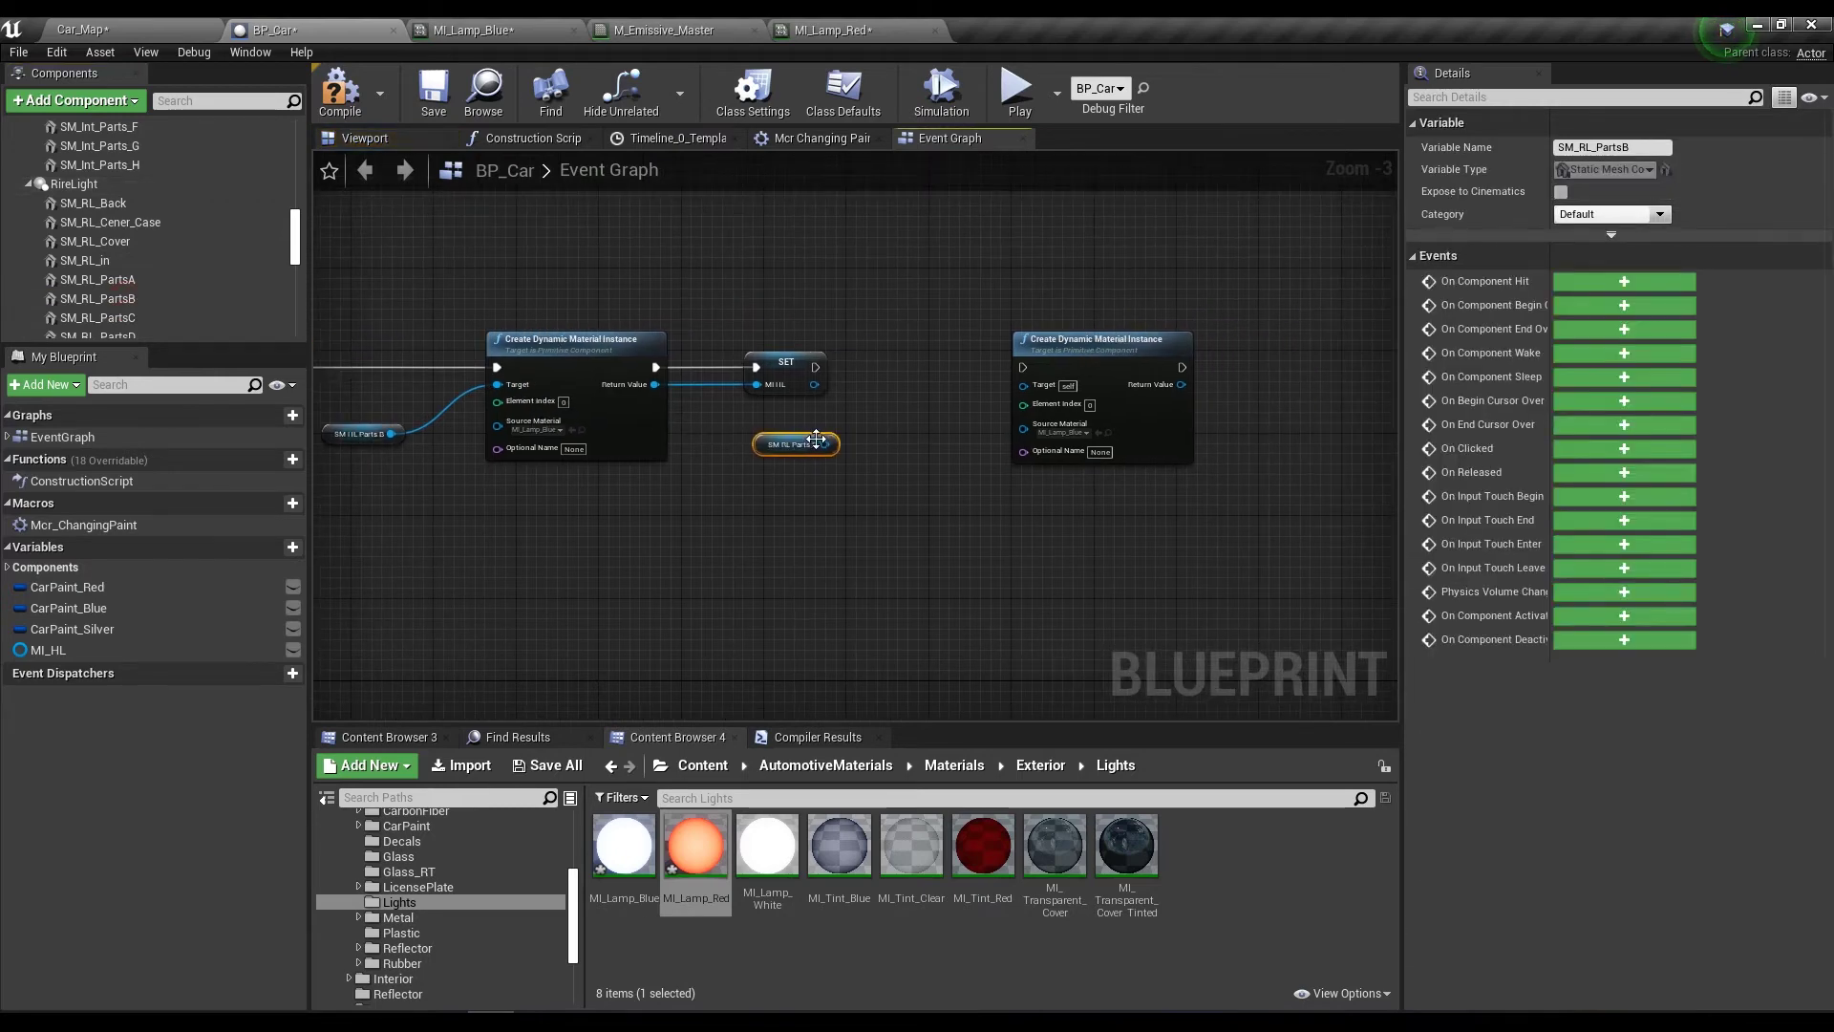
Wire SM_RL_PartsB and the SET exec into the copied node and set its Source Material to MI_Lamp_Red.
scroll(817, 439, up, 2)
drag(830, 446, 1086, 369)
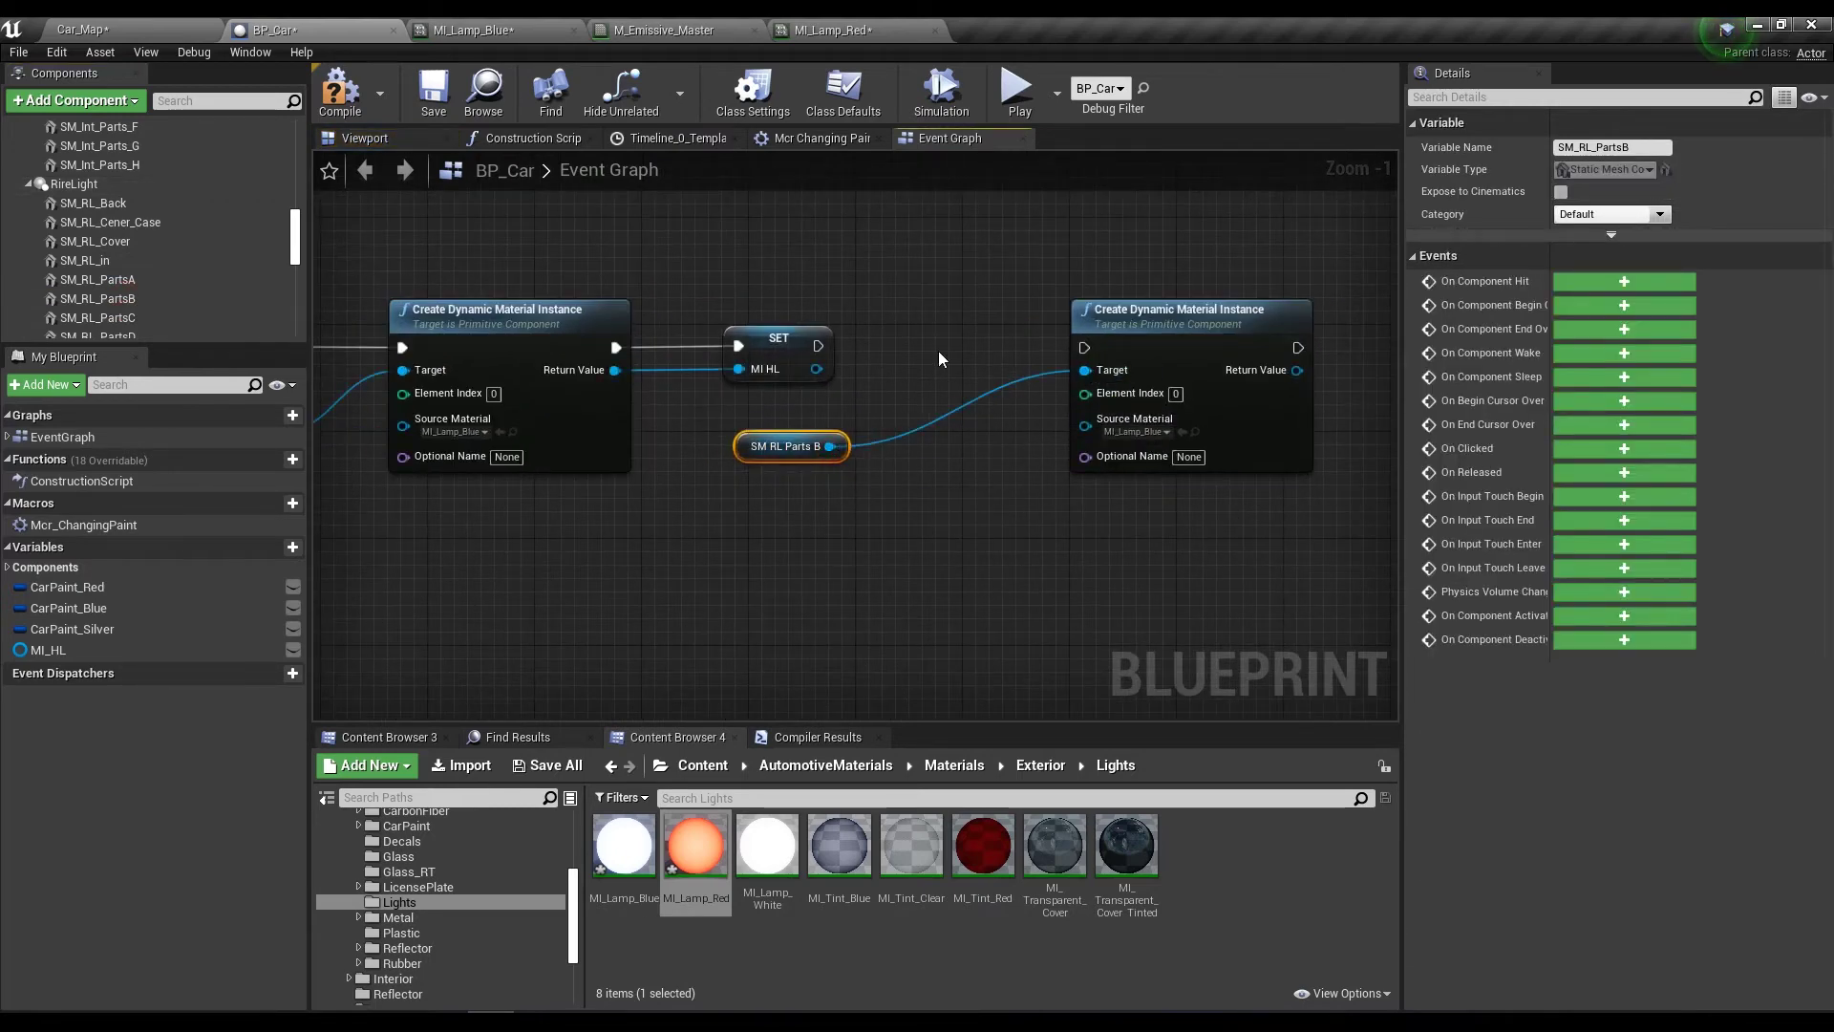
drag(818, 346, 1079, 349)
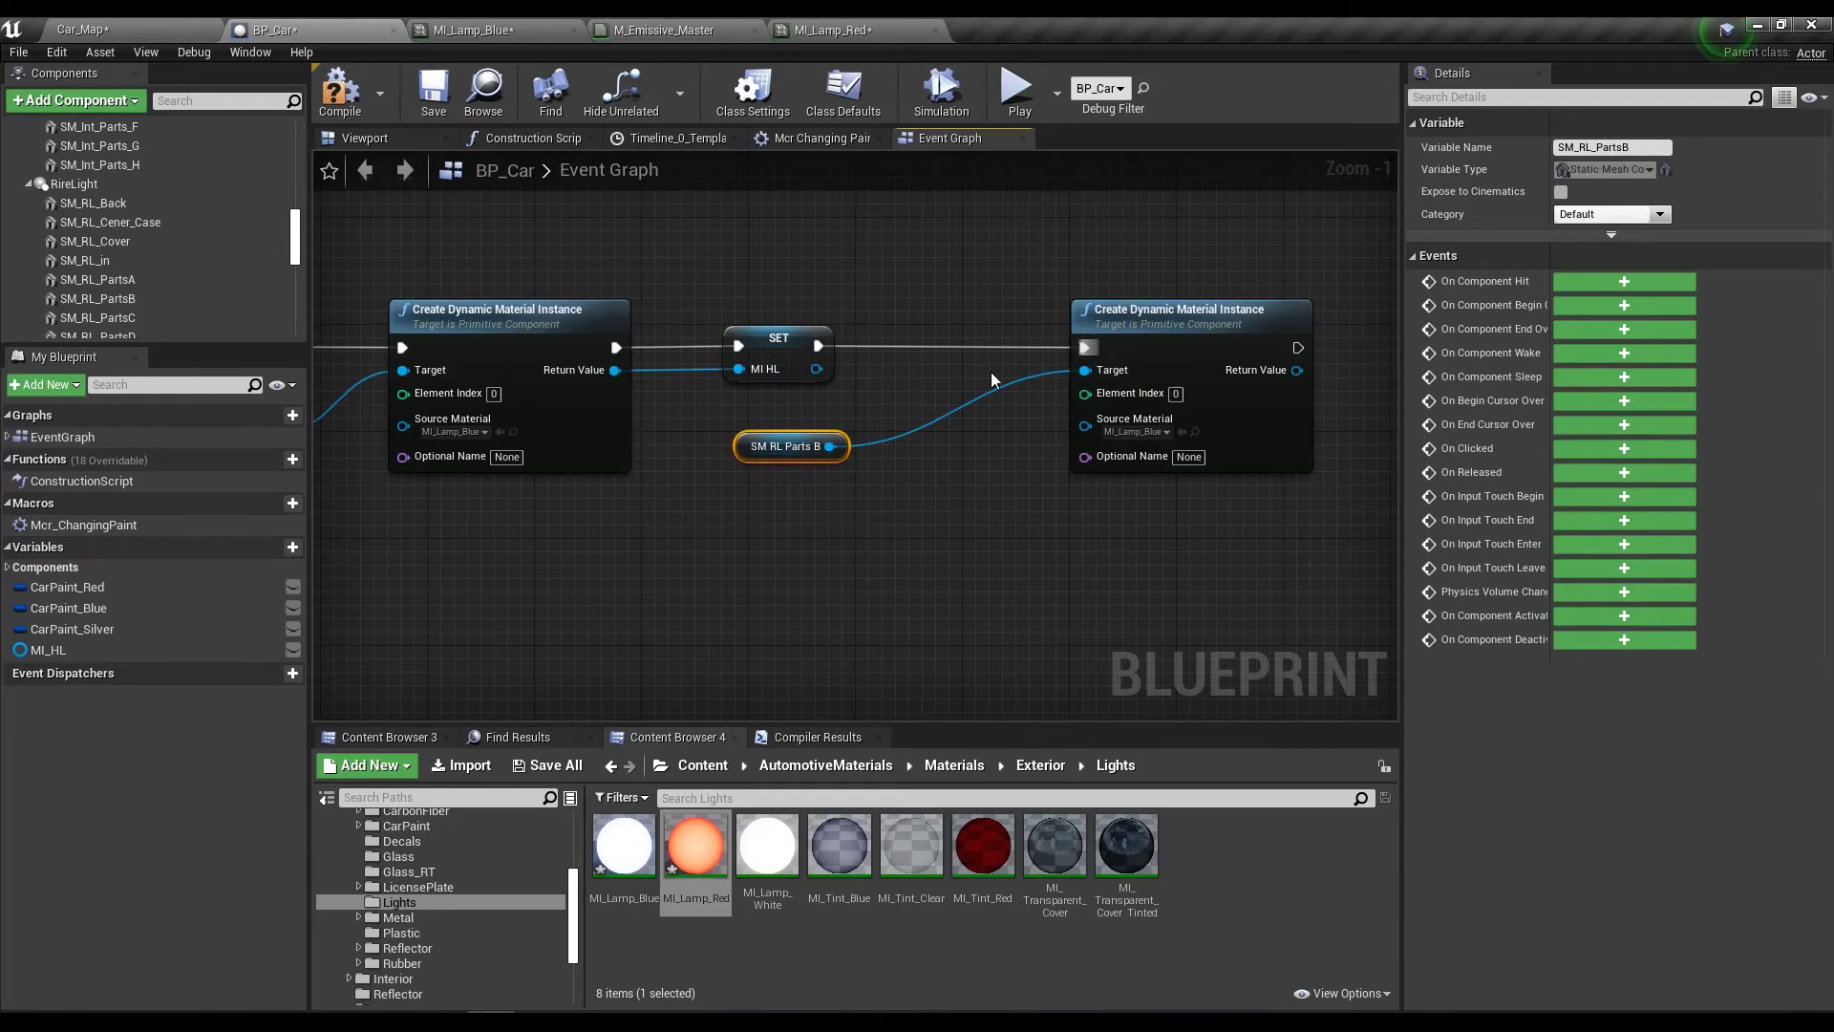
right_drag(824, 332, 465, 336)
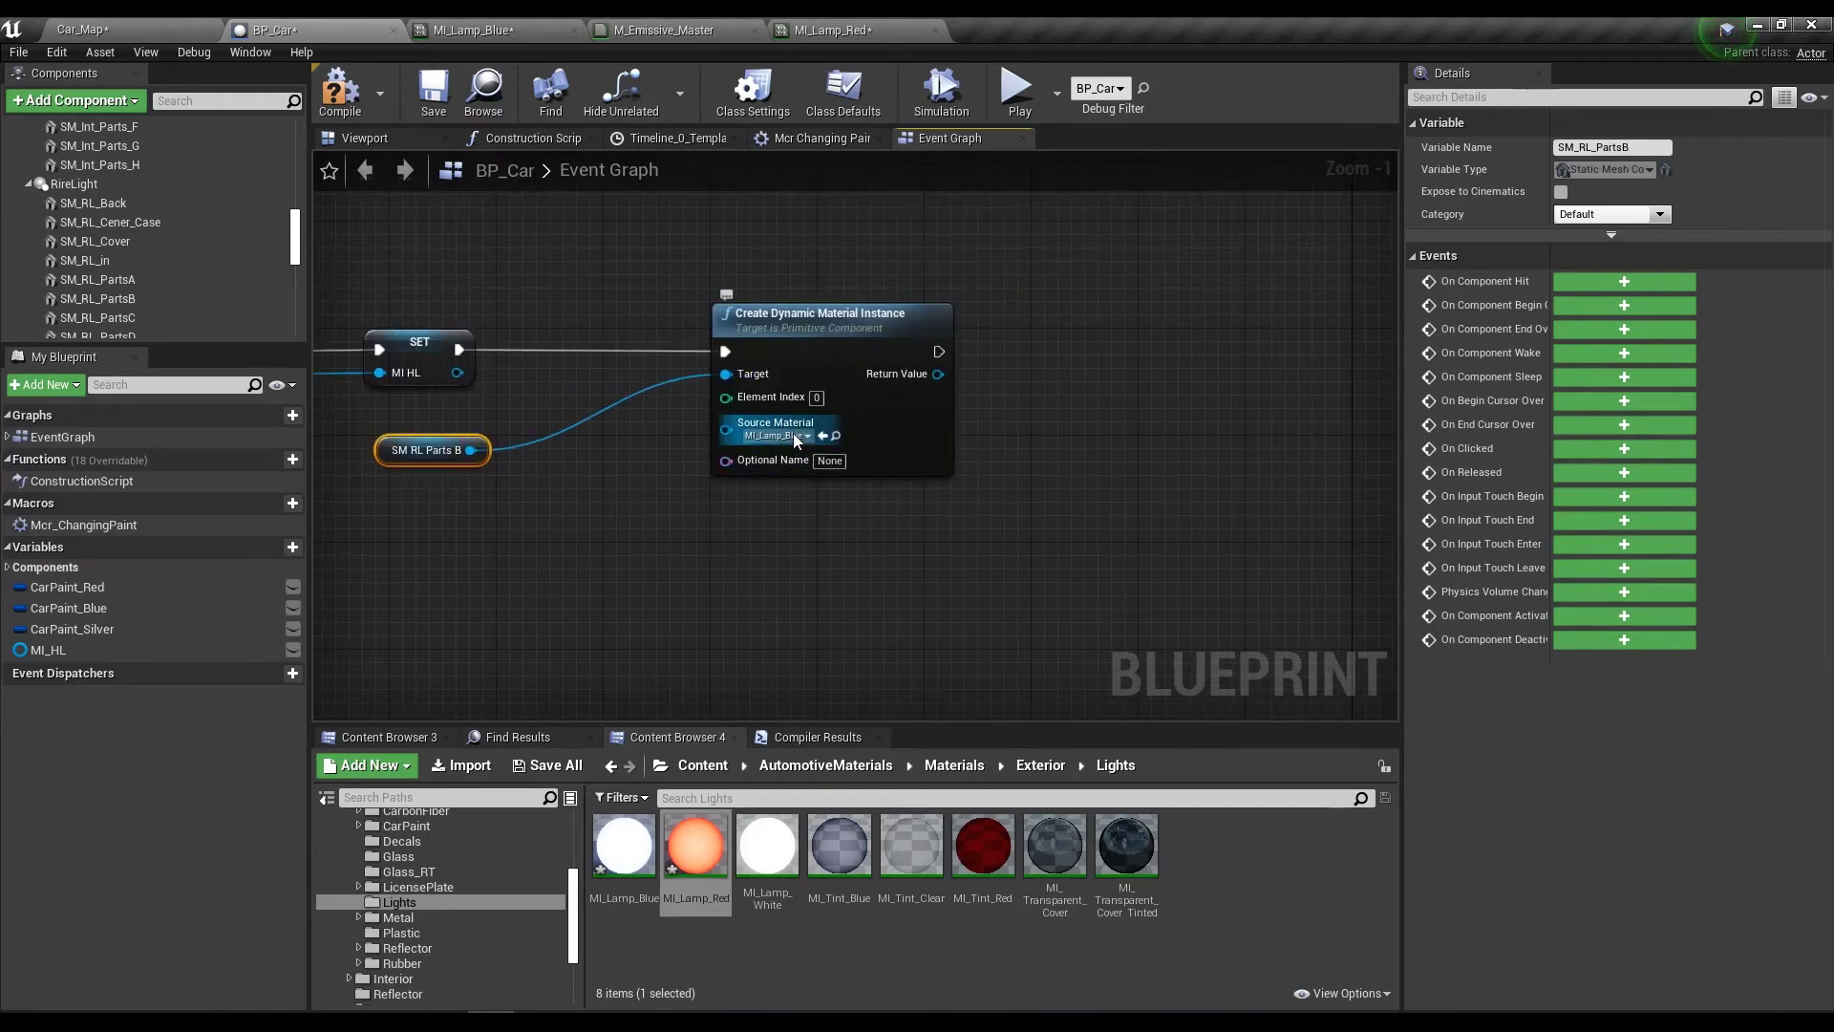
drag(695, 846, 810, 448)
mouse_move(1025, 521)
right_down()
mouse_move(1342, 529)
mouse_move(974, 558)
right_up()
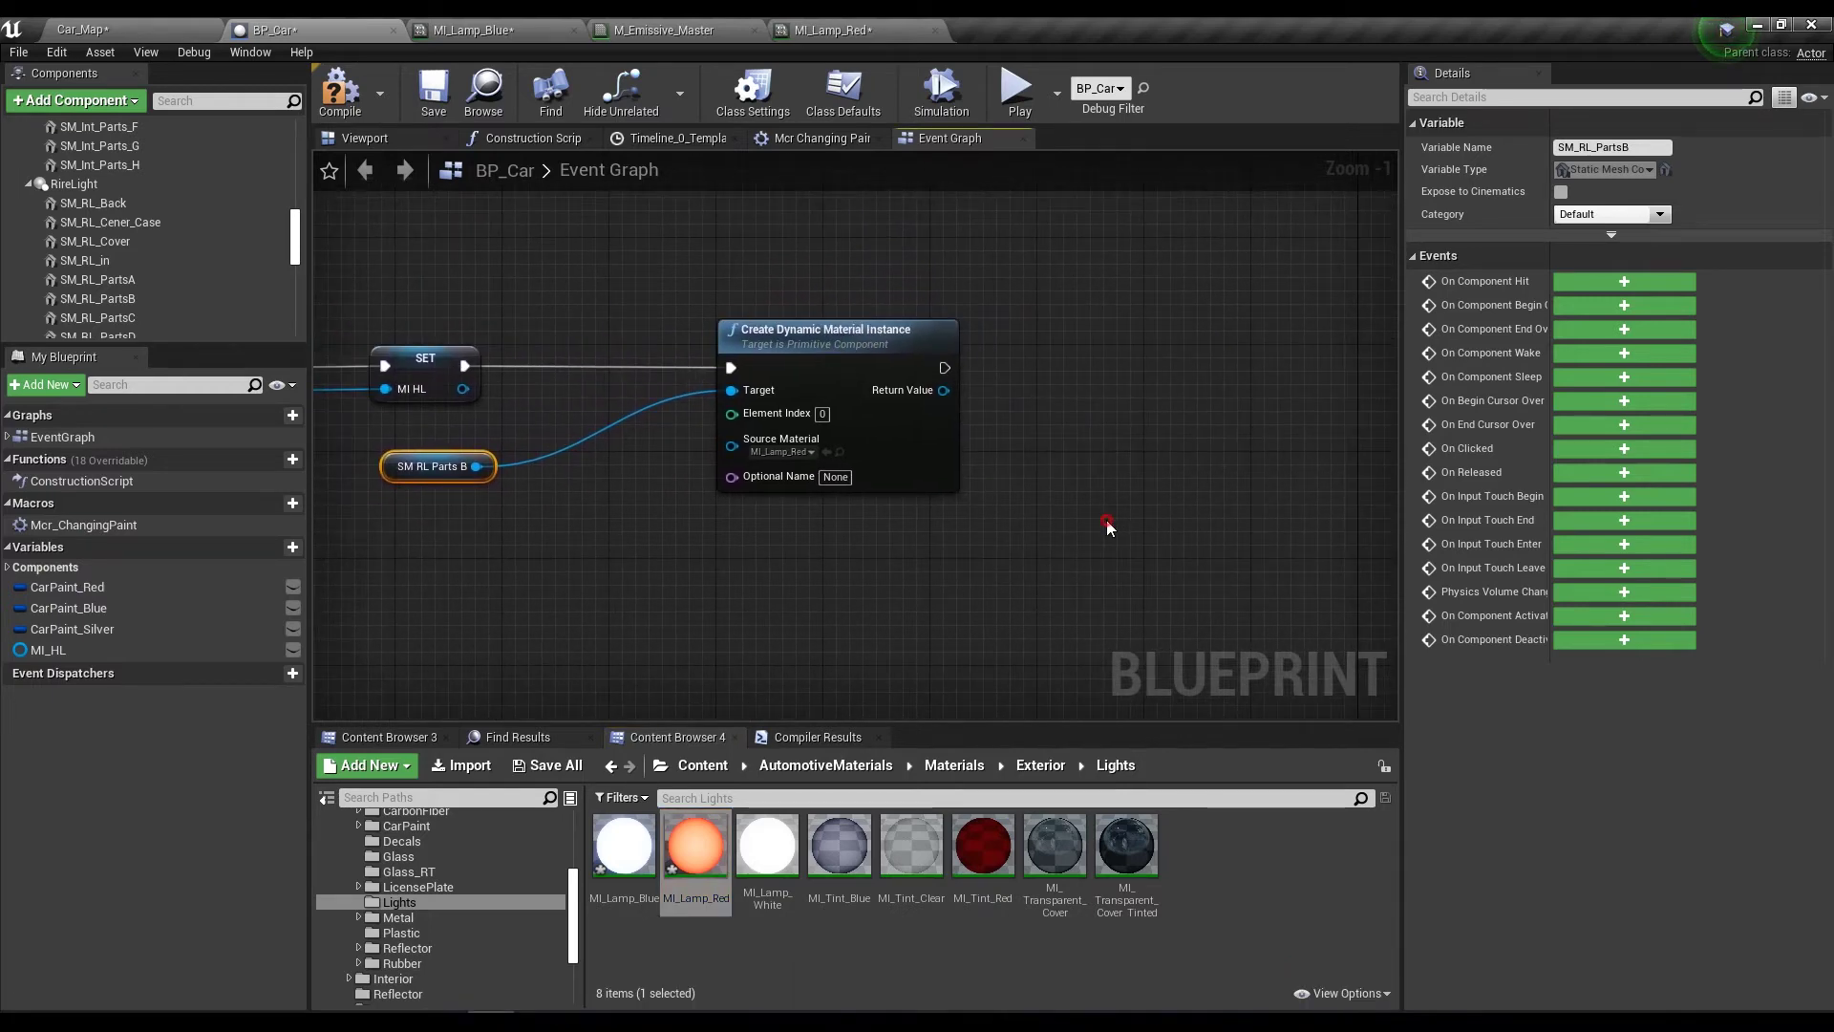
Promote the copied node's Return Value to a new variable named MI_RL.
drag(783, 405, 931, 409)
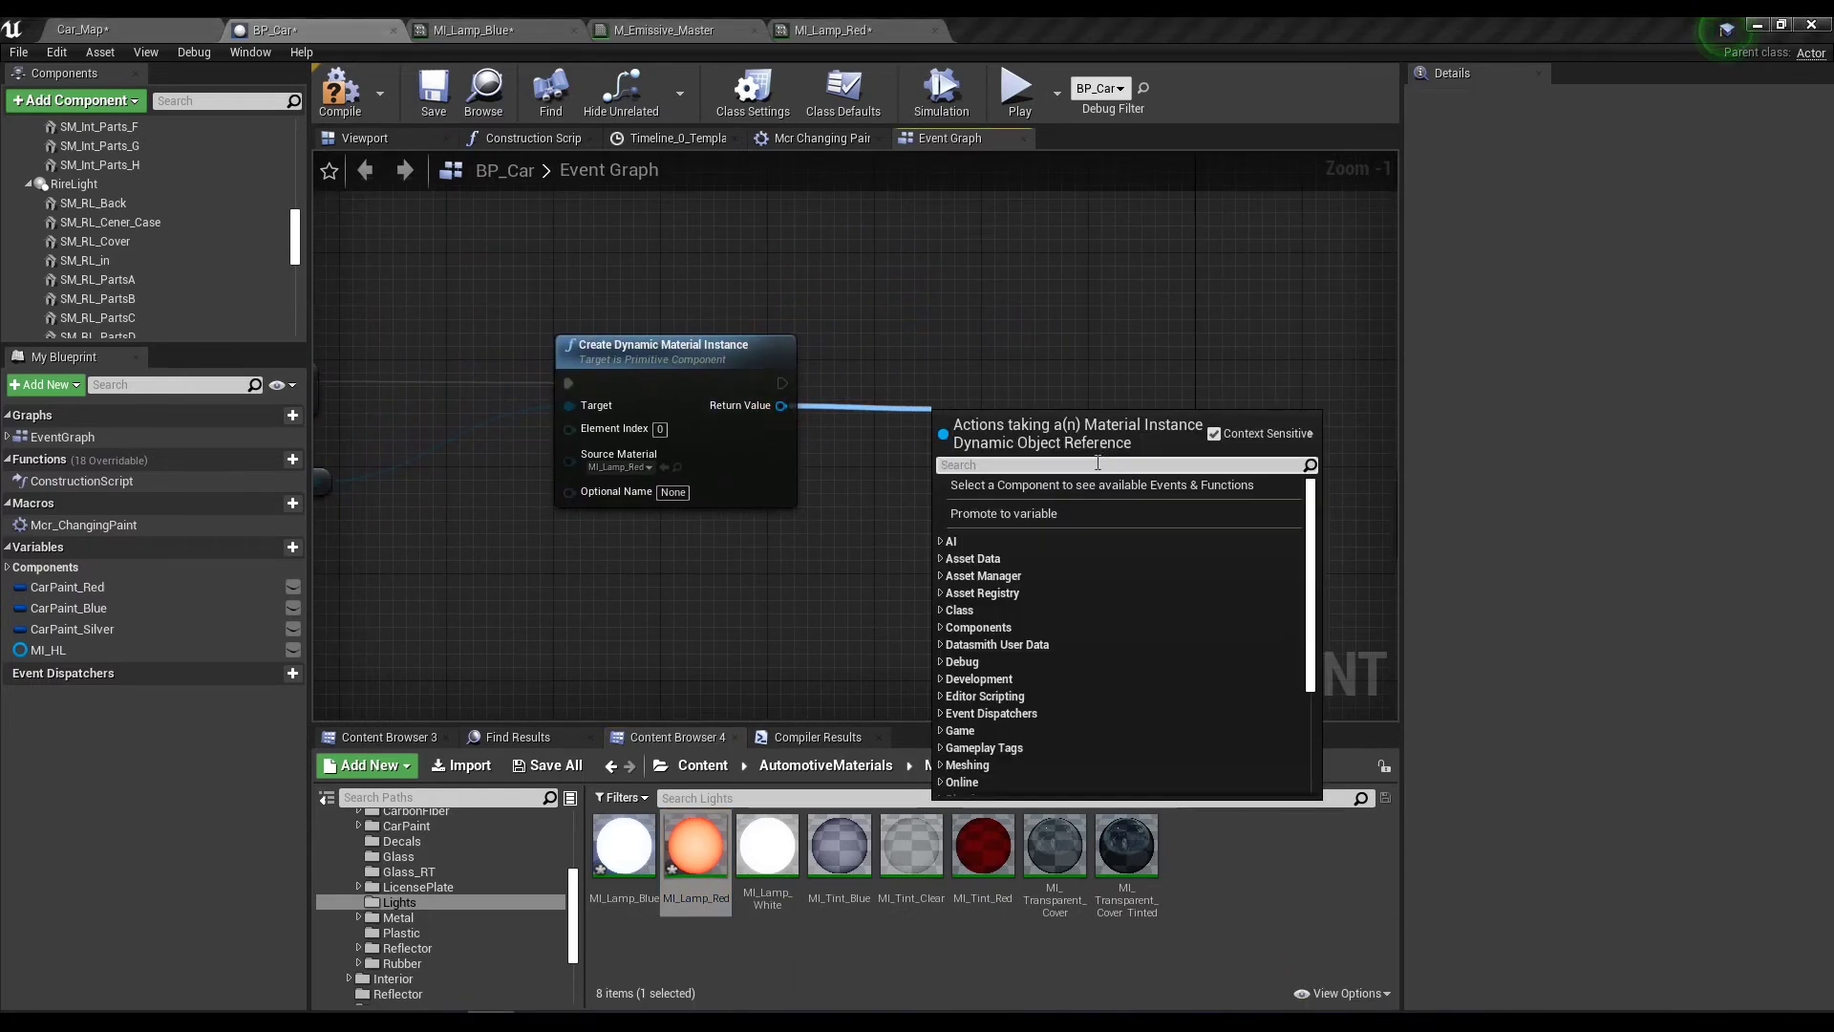
click(1030, 519)
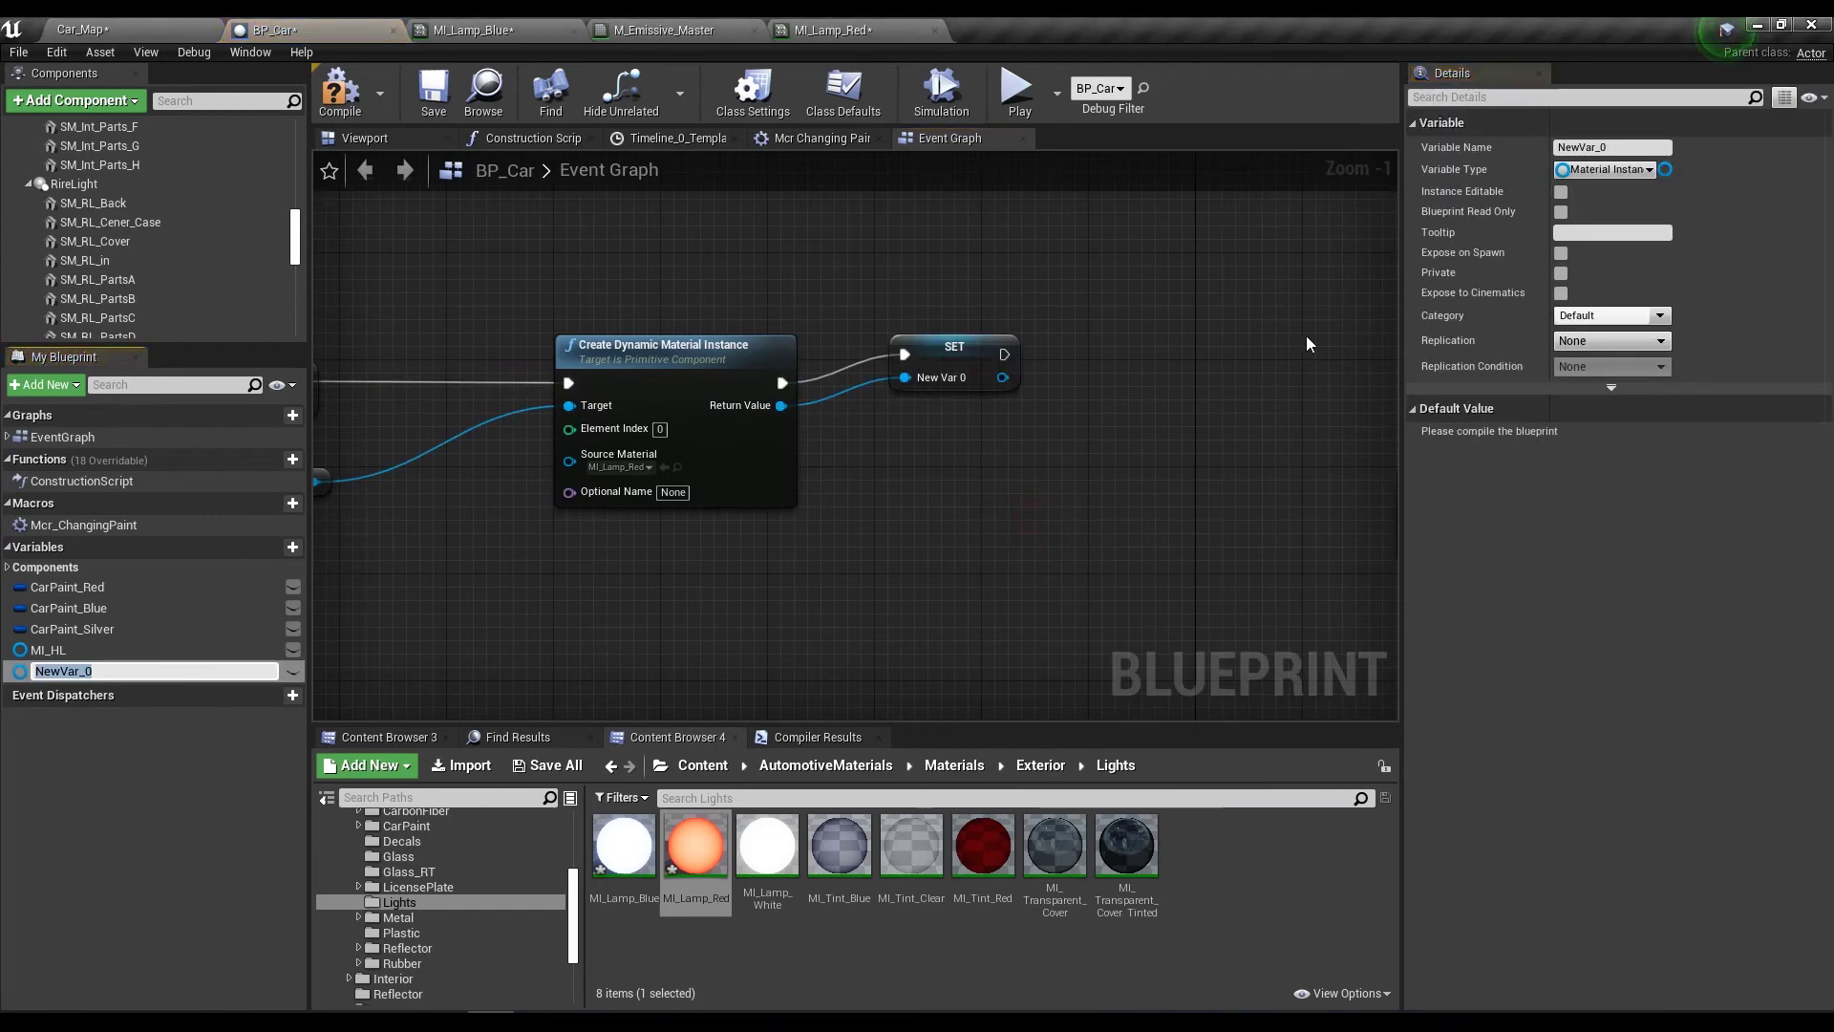
click(1639, 146)
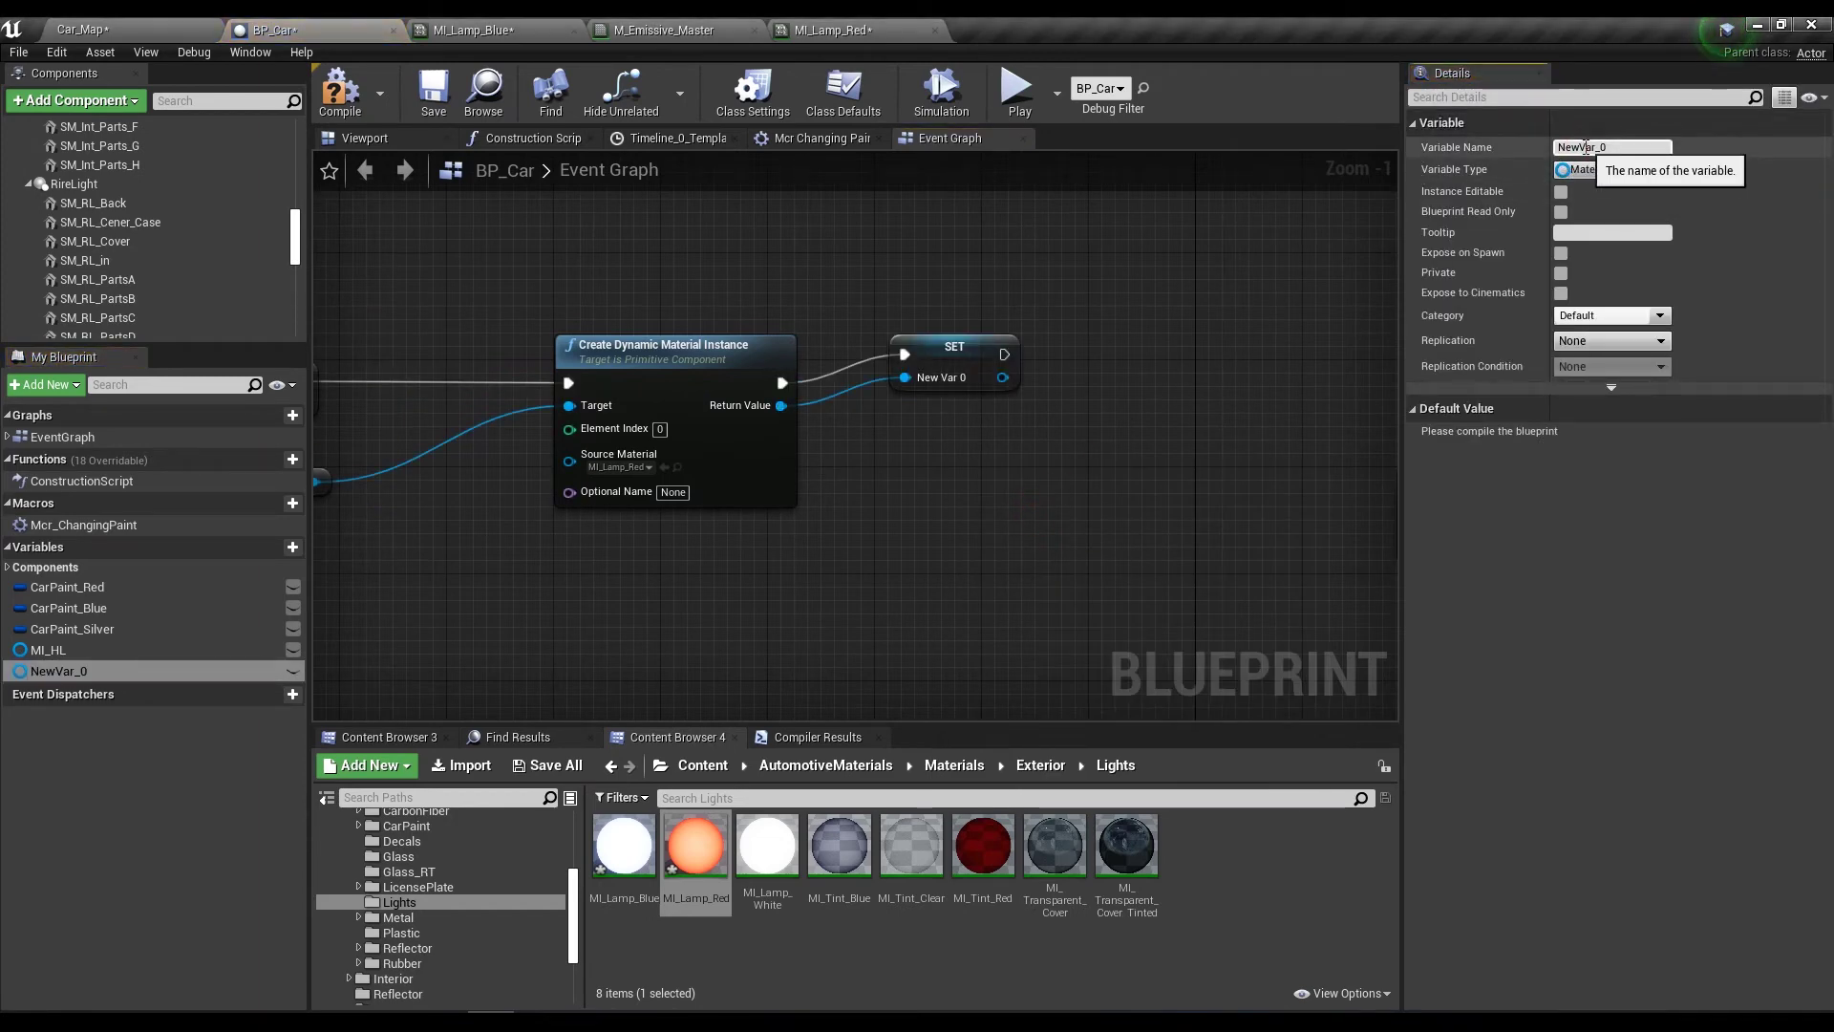
text(MI_)
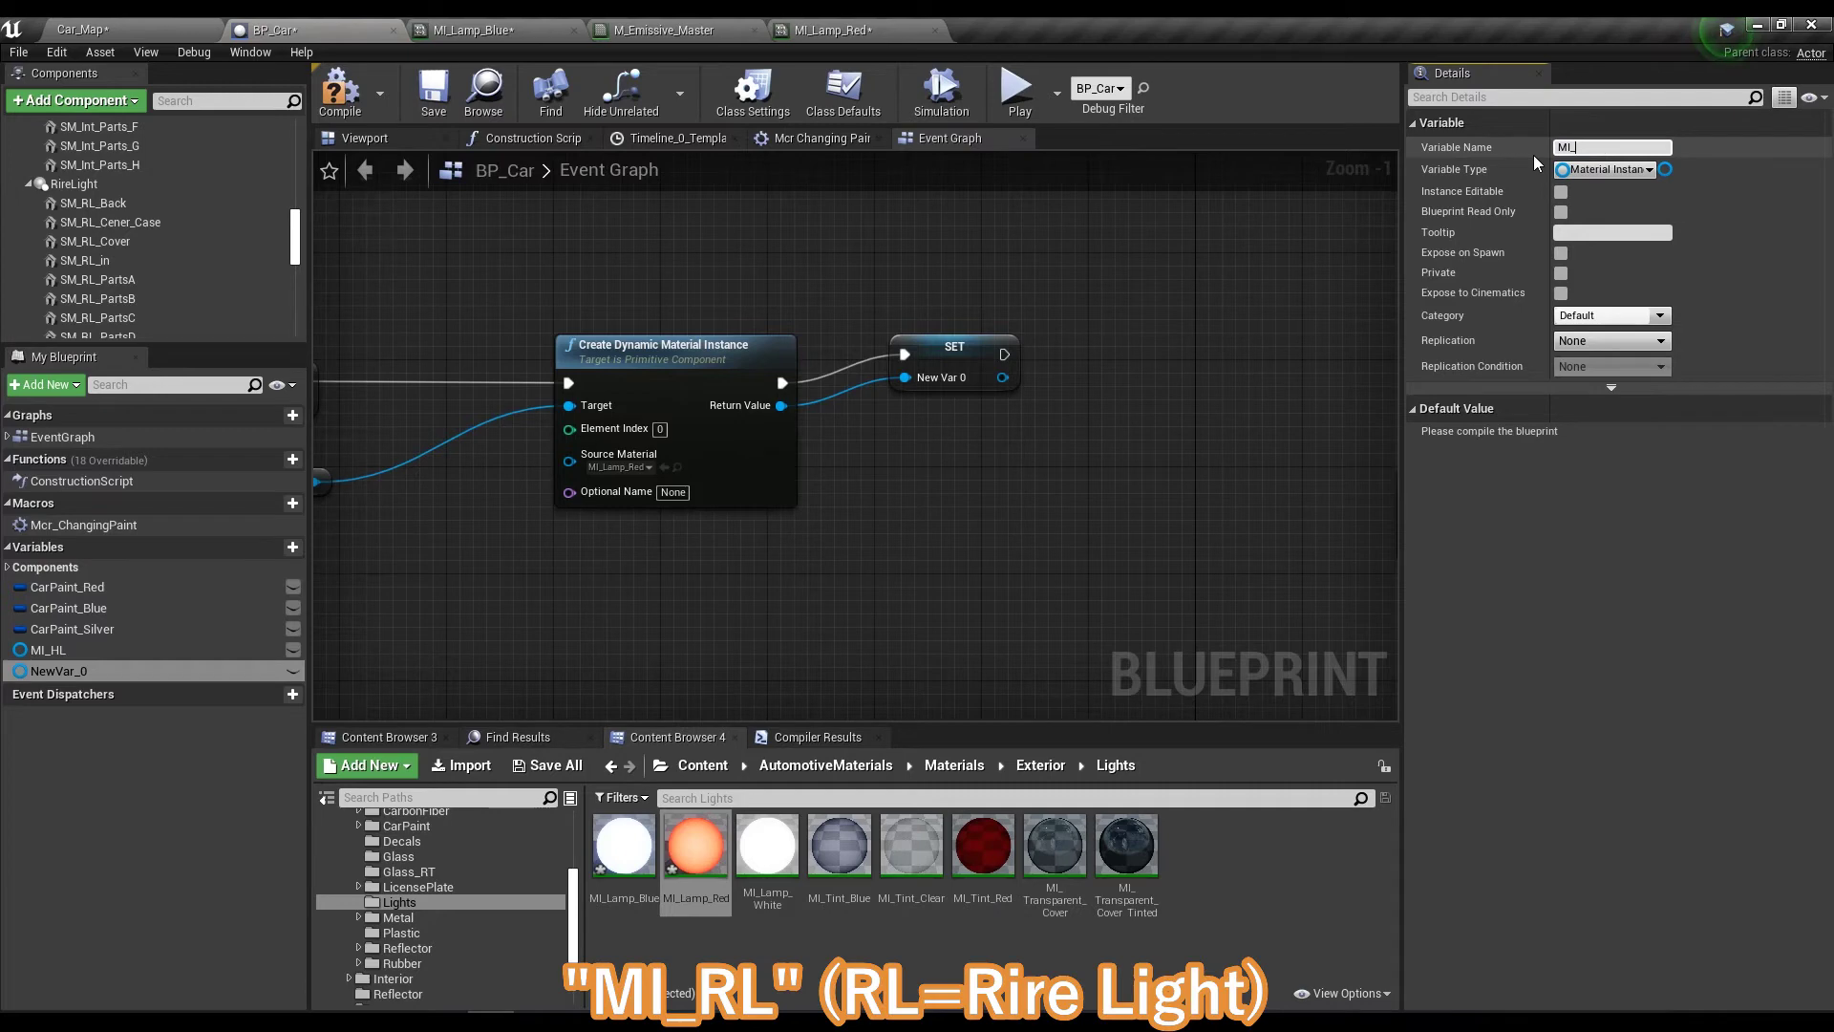
text(RL)
key(Return)
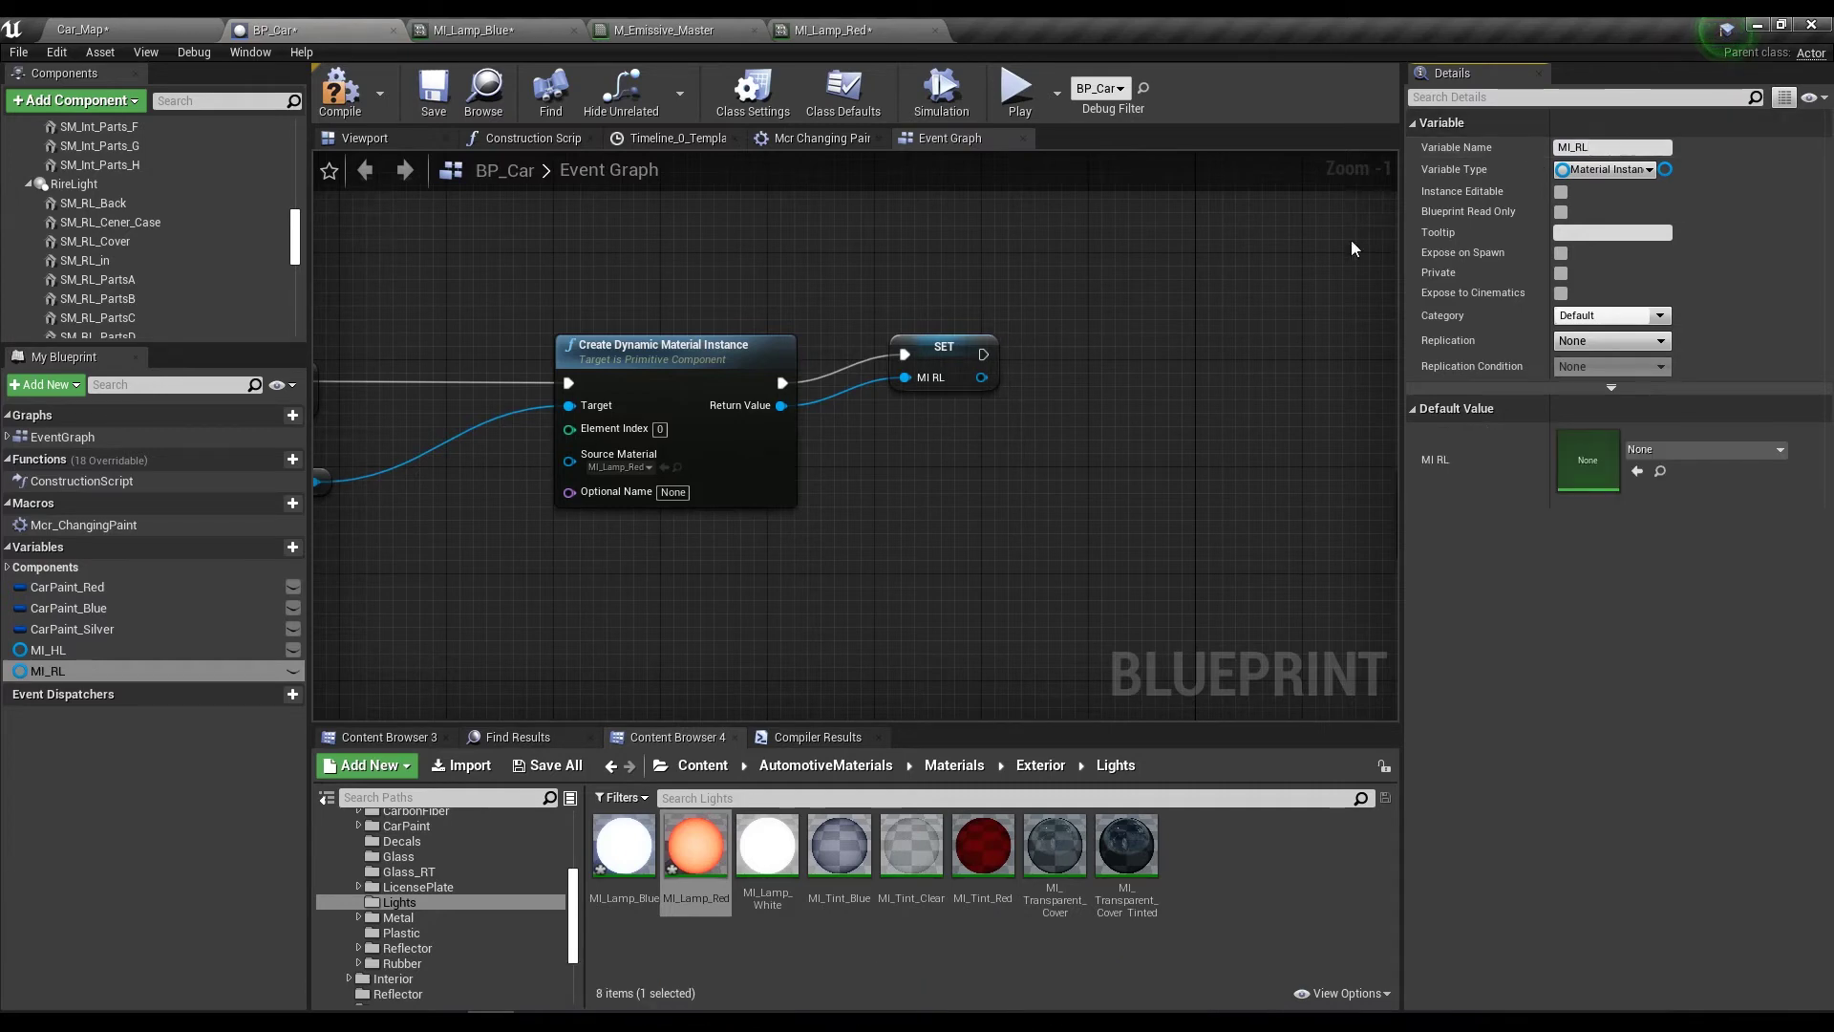
drag(967, 344, 970, 371)
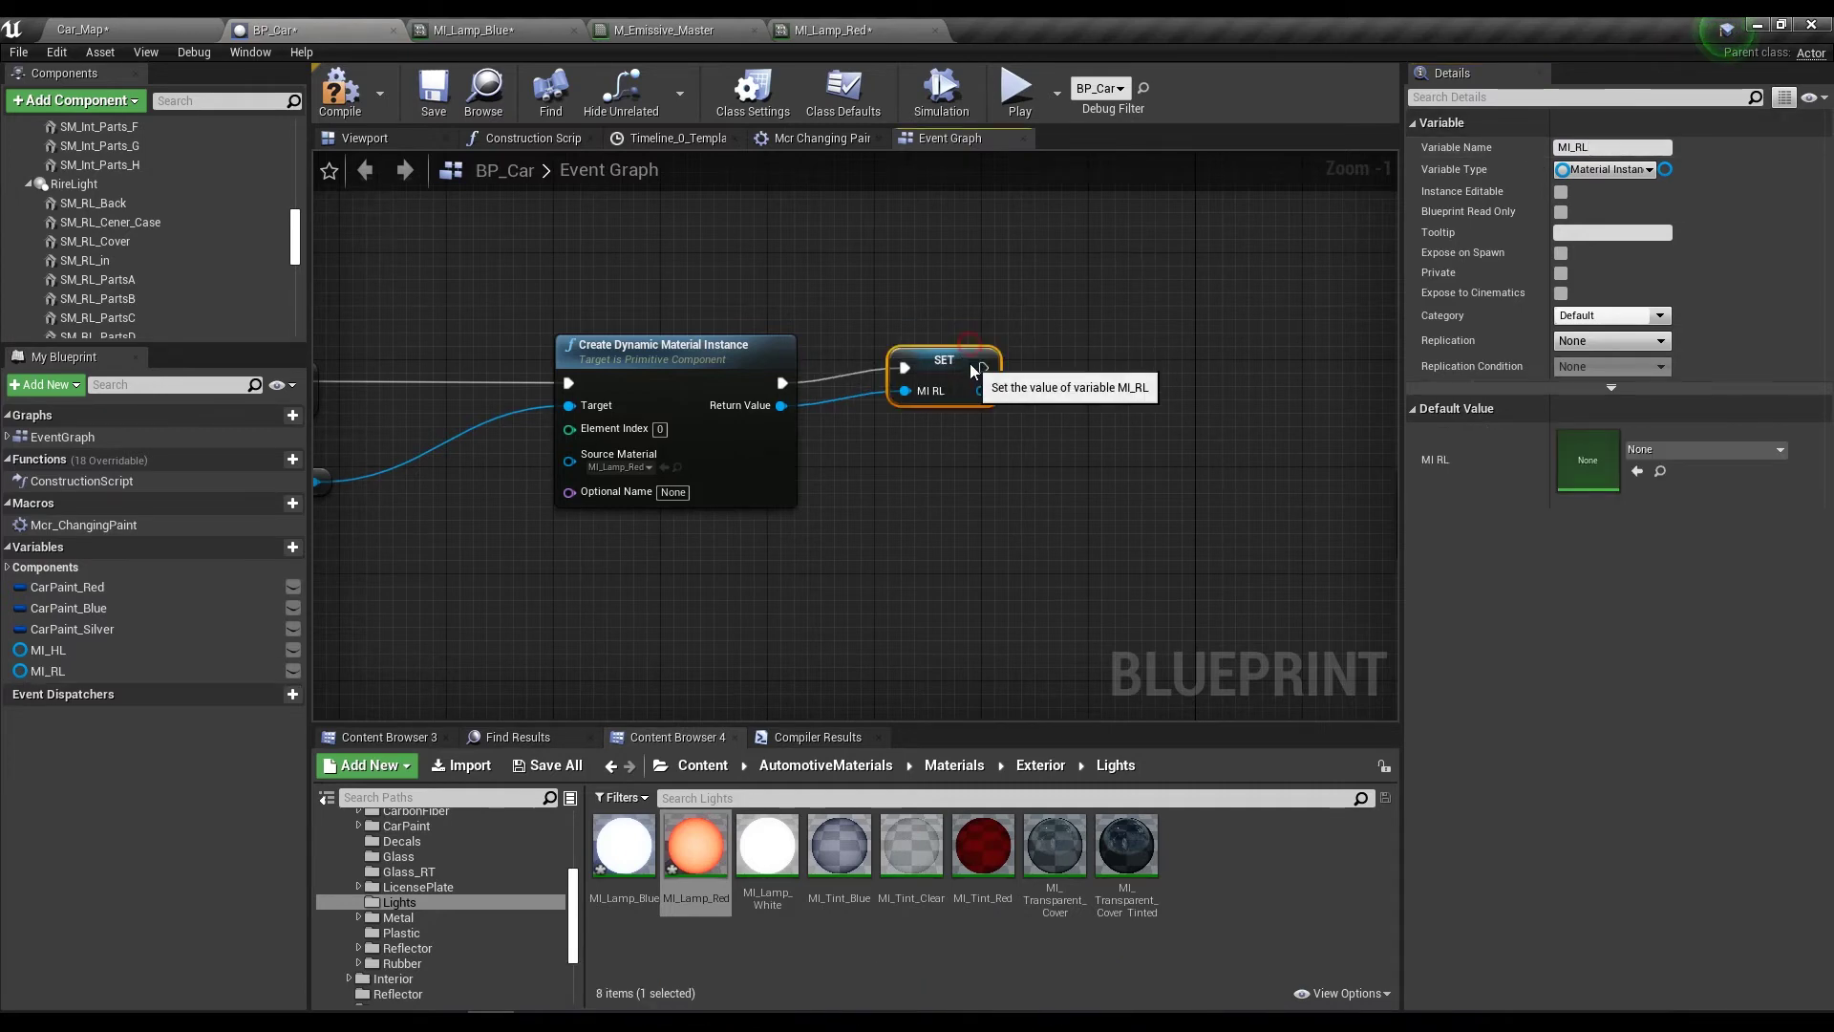
Duplicate the four Set Scalar Parameter Value nodes and place the copies right of the originals.
scroll(970, 371, down, 4)
right_drag(971, 382, 1001, 630)
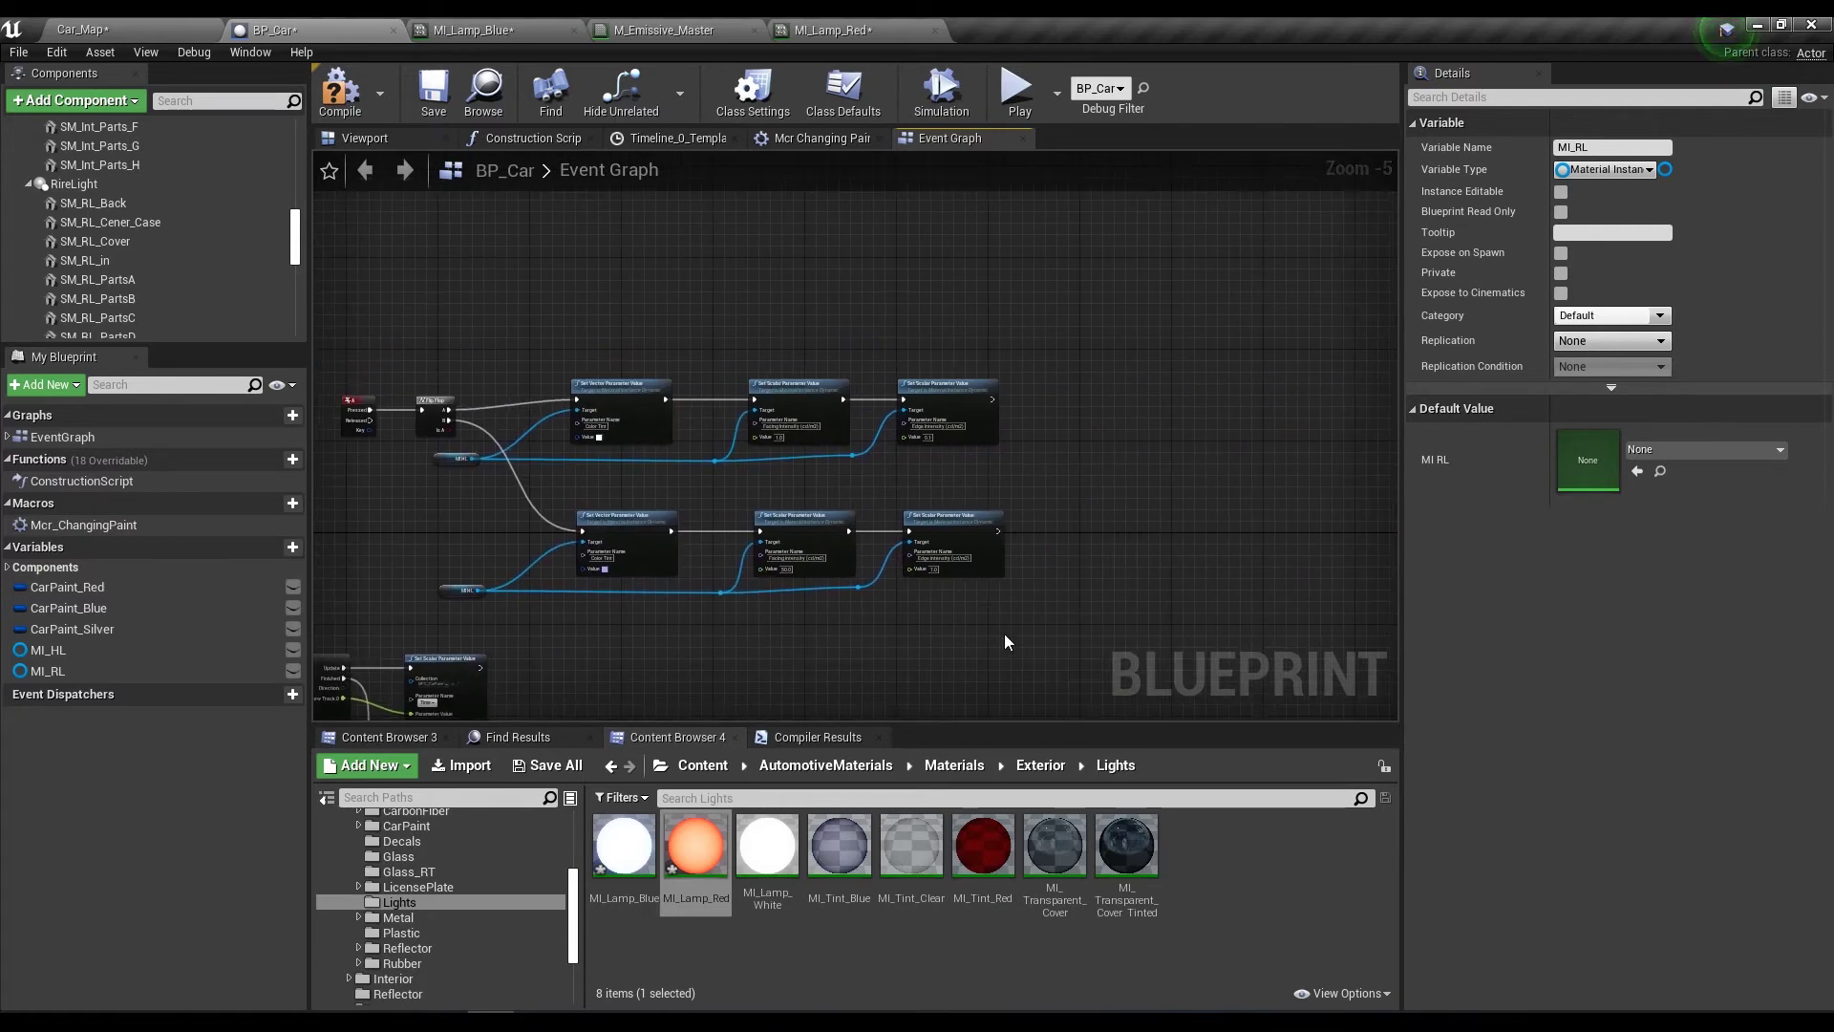
drag(739, 350, 741, 351)
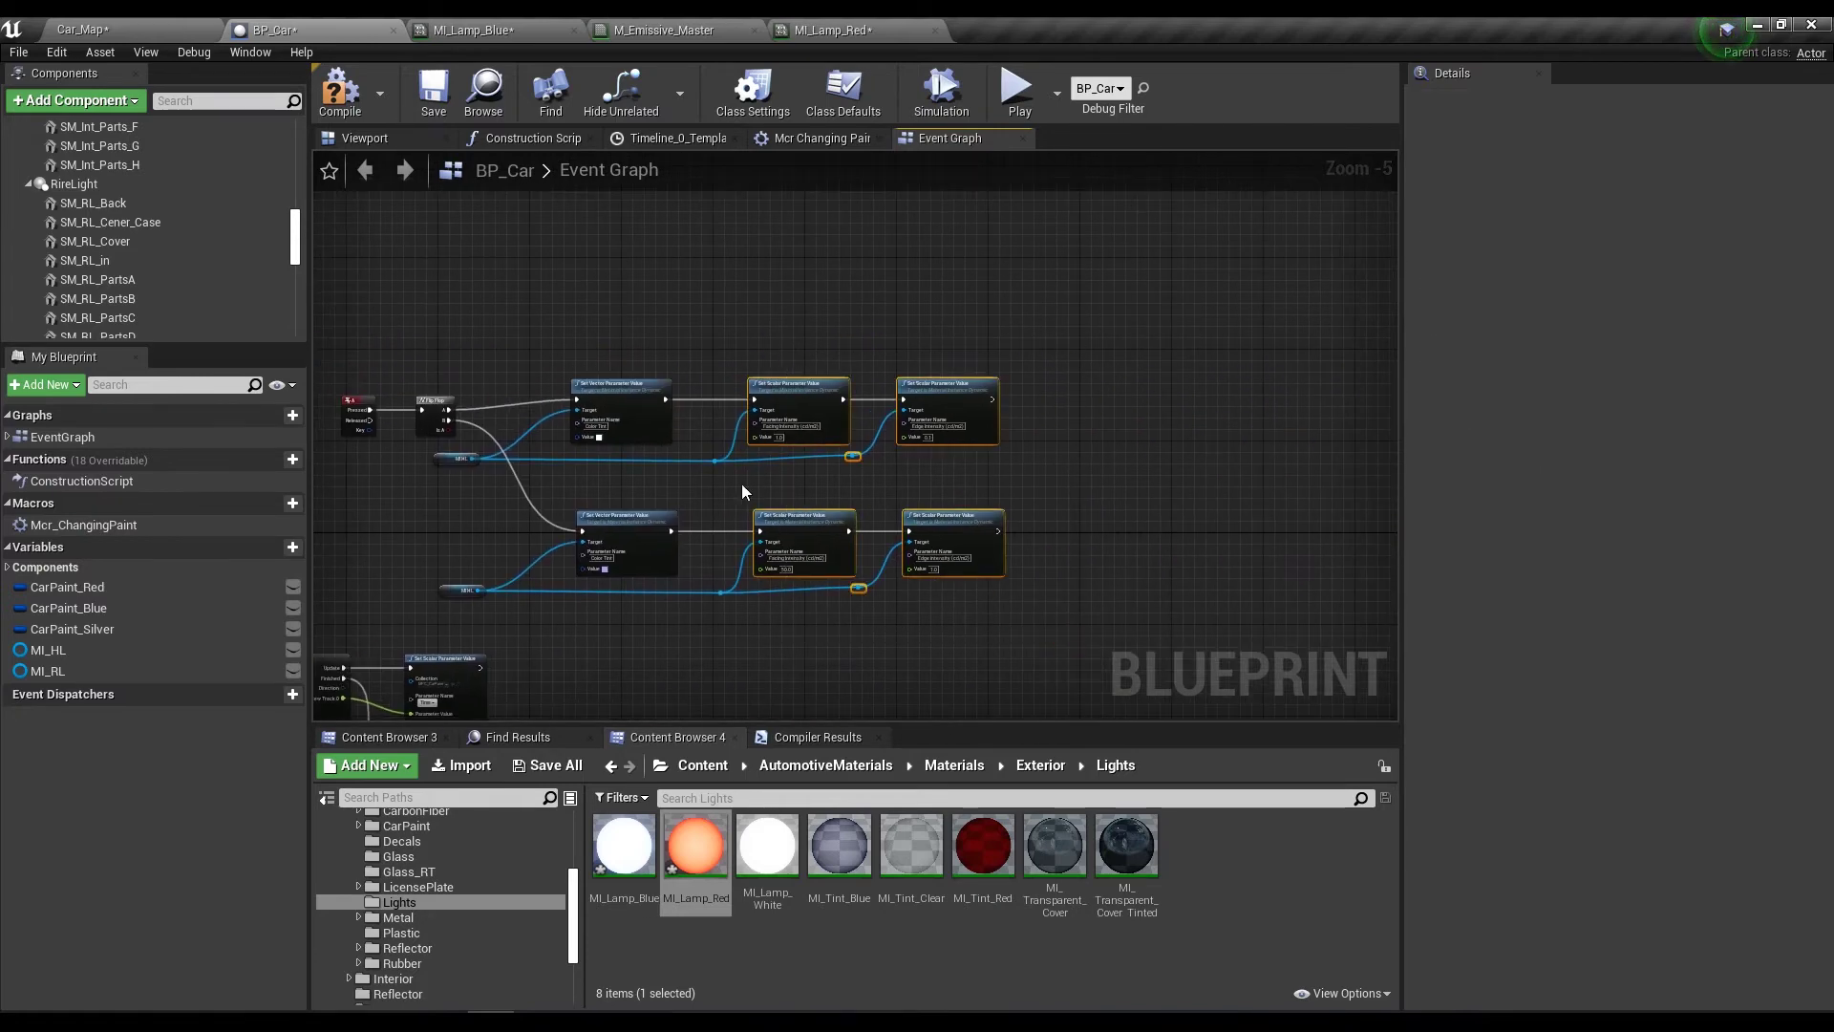
key(ctrl+v)
drag(1123, 398, 1089, 465)
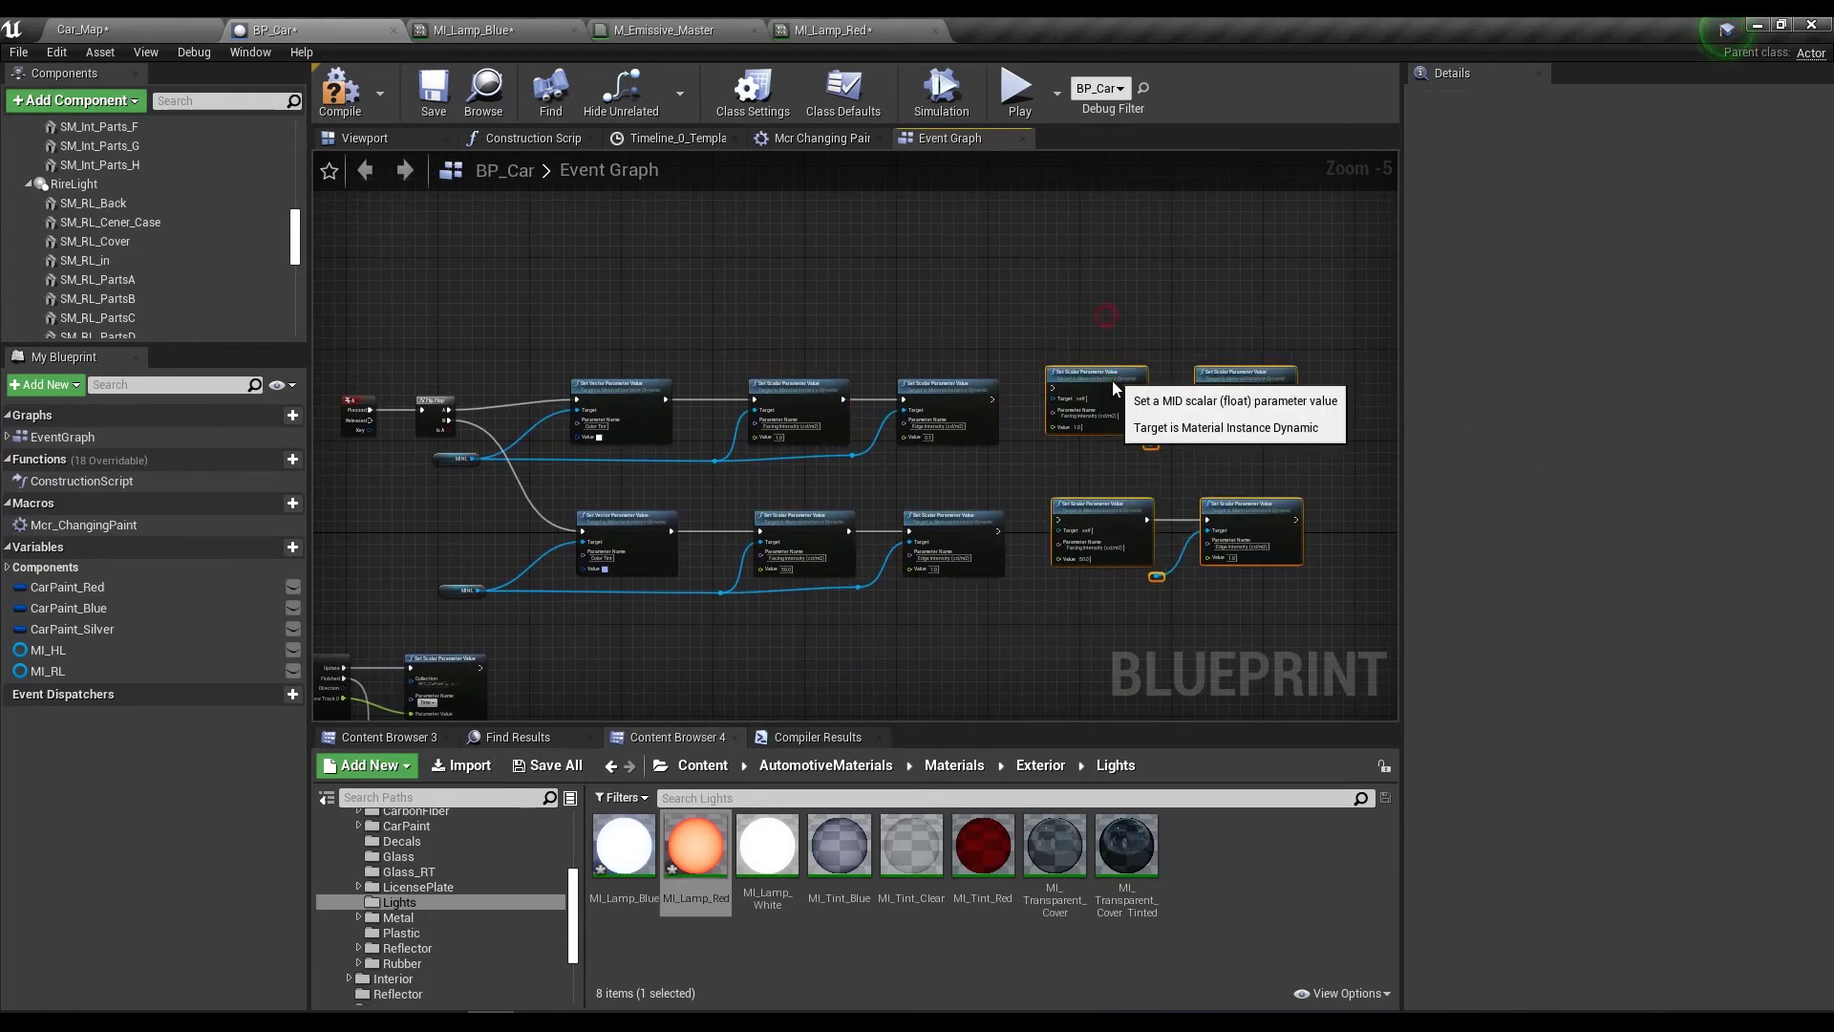
Chain the copied setters into both execution rows after the original Edge Intensity nodes.
scroll(1016, 394, up, 4)
drag(946, 408, 1016, 420)
drag(1131, 426, 1116, 422)
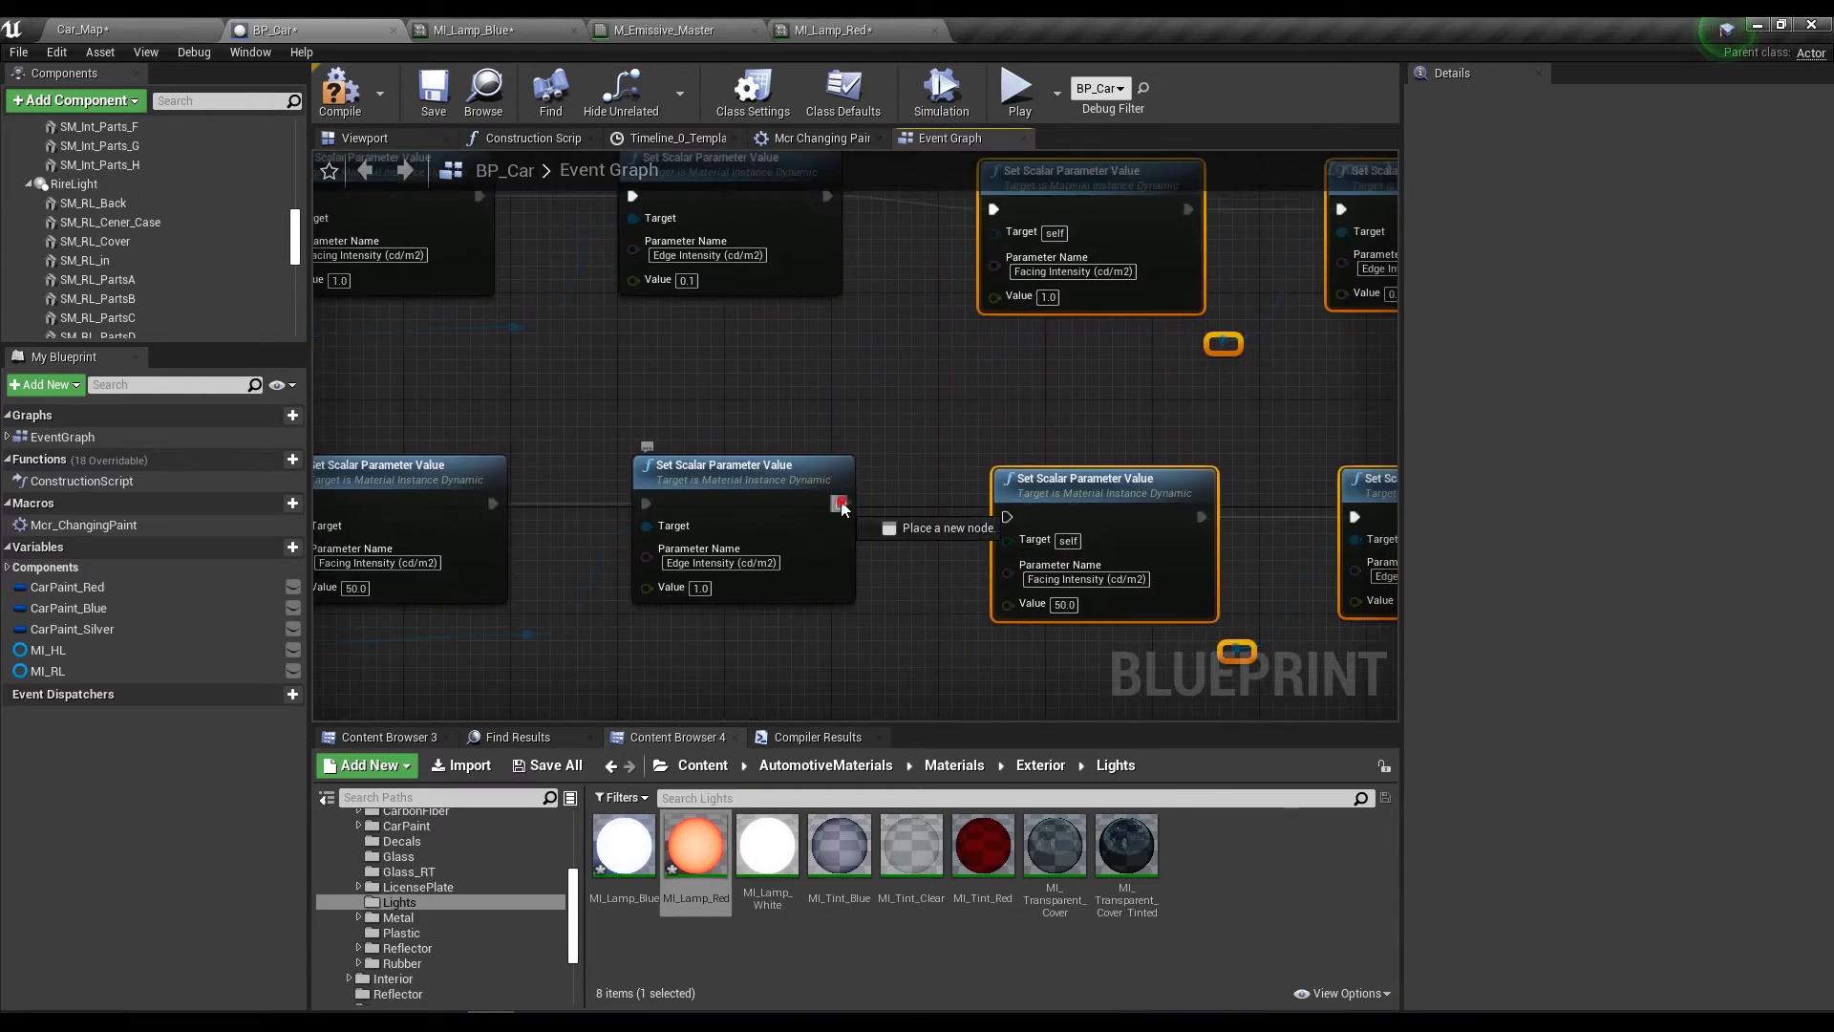
drag(841, 504, 1007, 517)
scroll(1005, 514, down, 2)
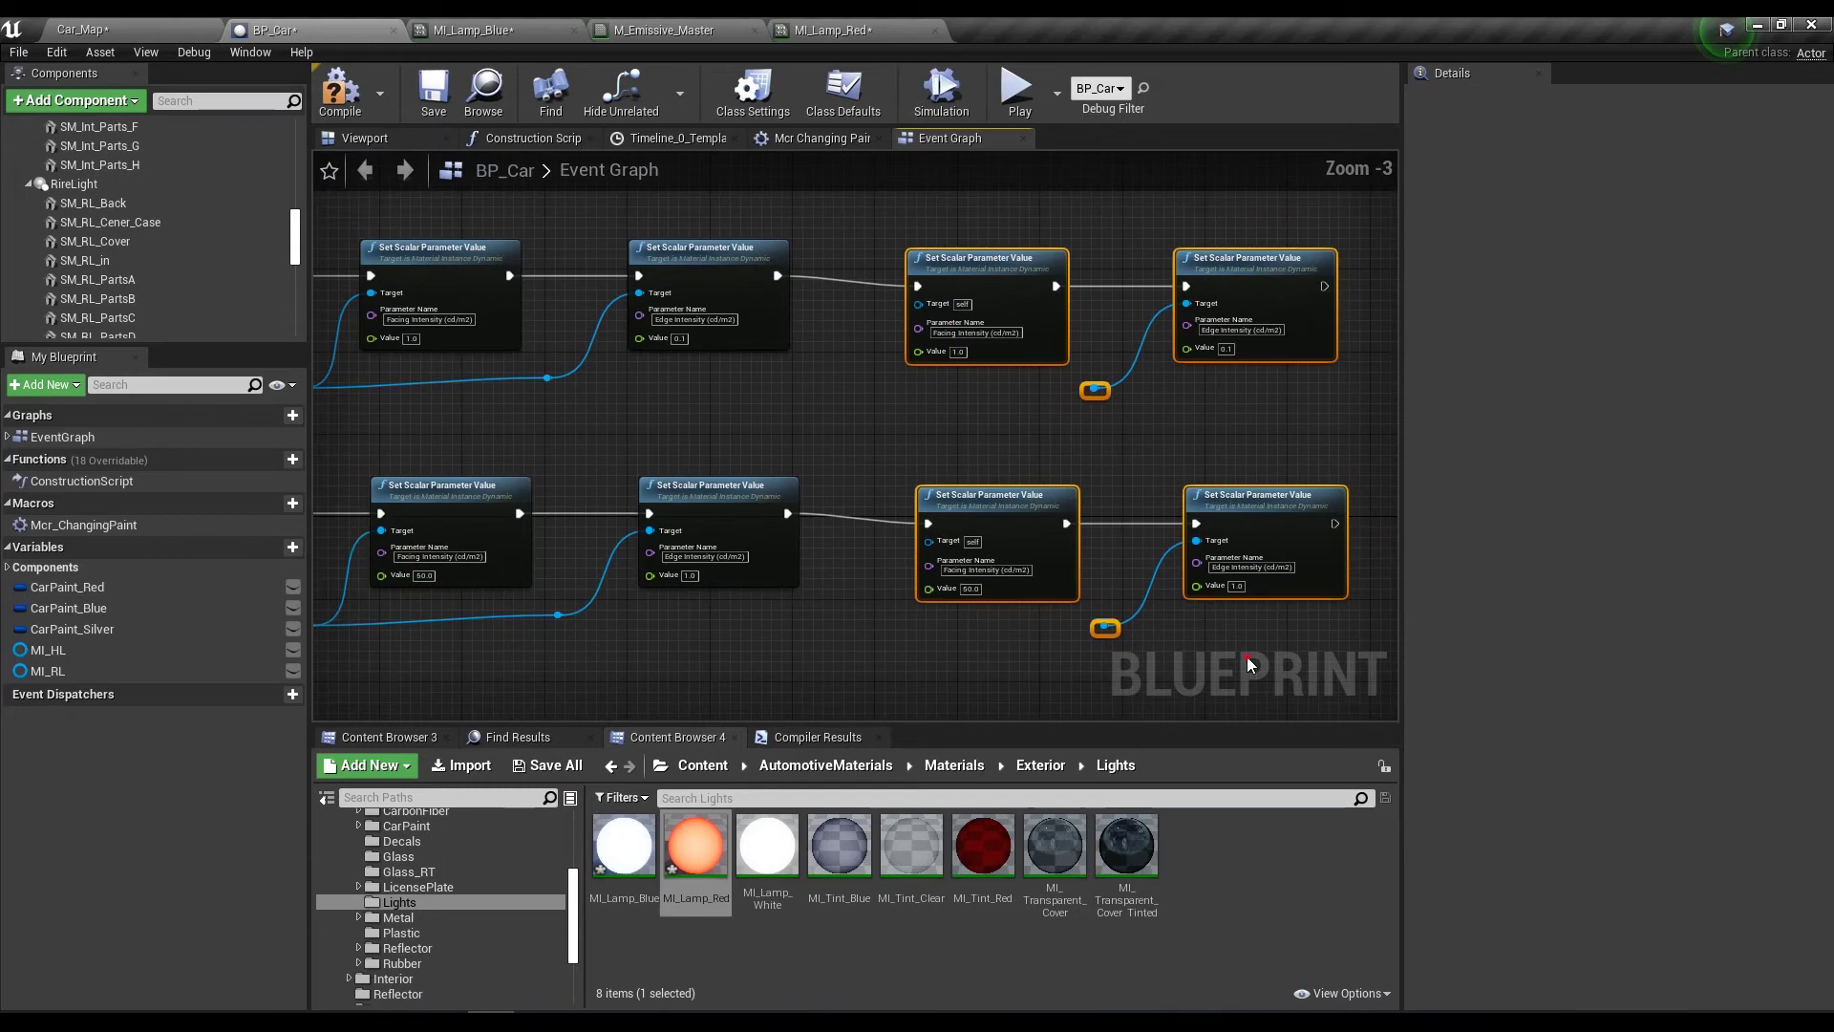
drag(1038, 265, 1057, 255)
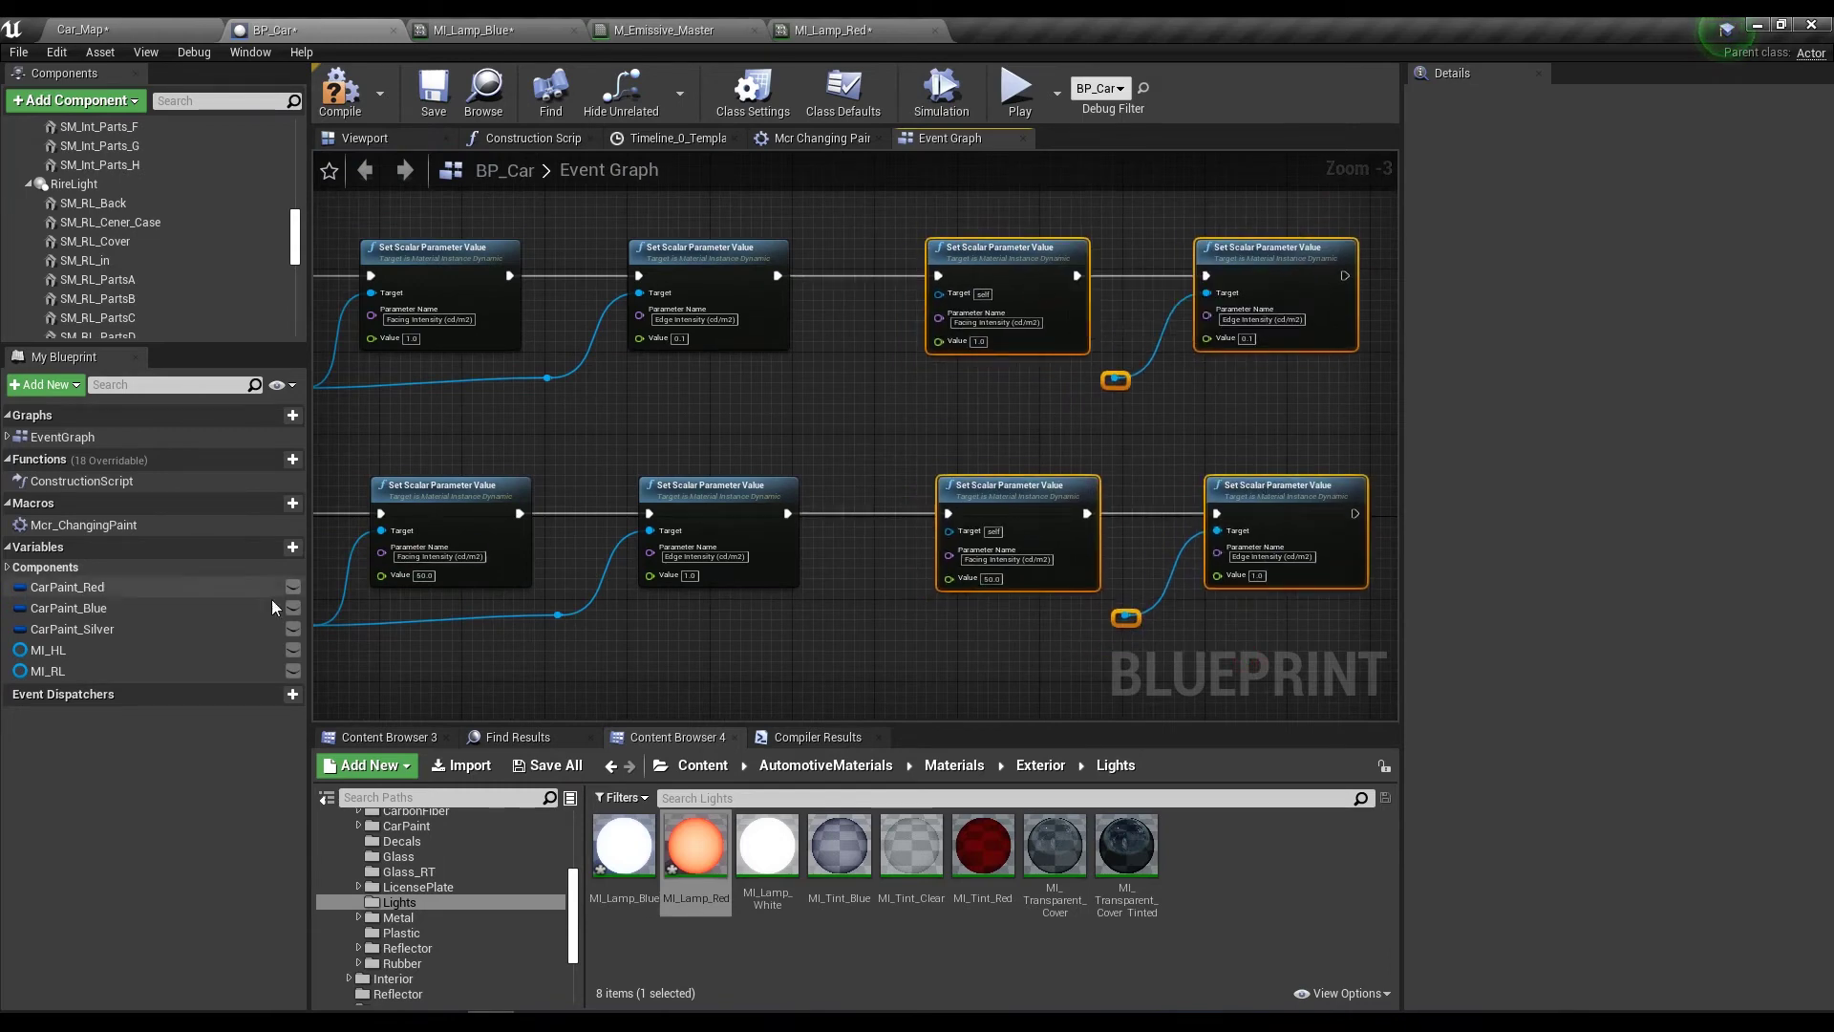
mouse_move(48, 671)
mouse_down()
mouse_move(799, 384)
mouse_move(990, 246)
mouse_up()
Place two MI_RL getters and wire them into the Targets of the copied upper and lower intensity setters.
click(825, 401)
scroll(826, 396, up, 2)
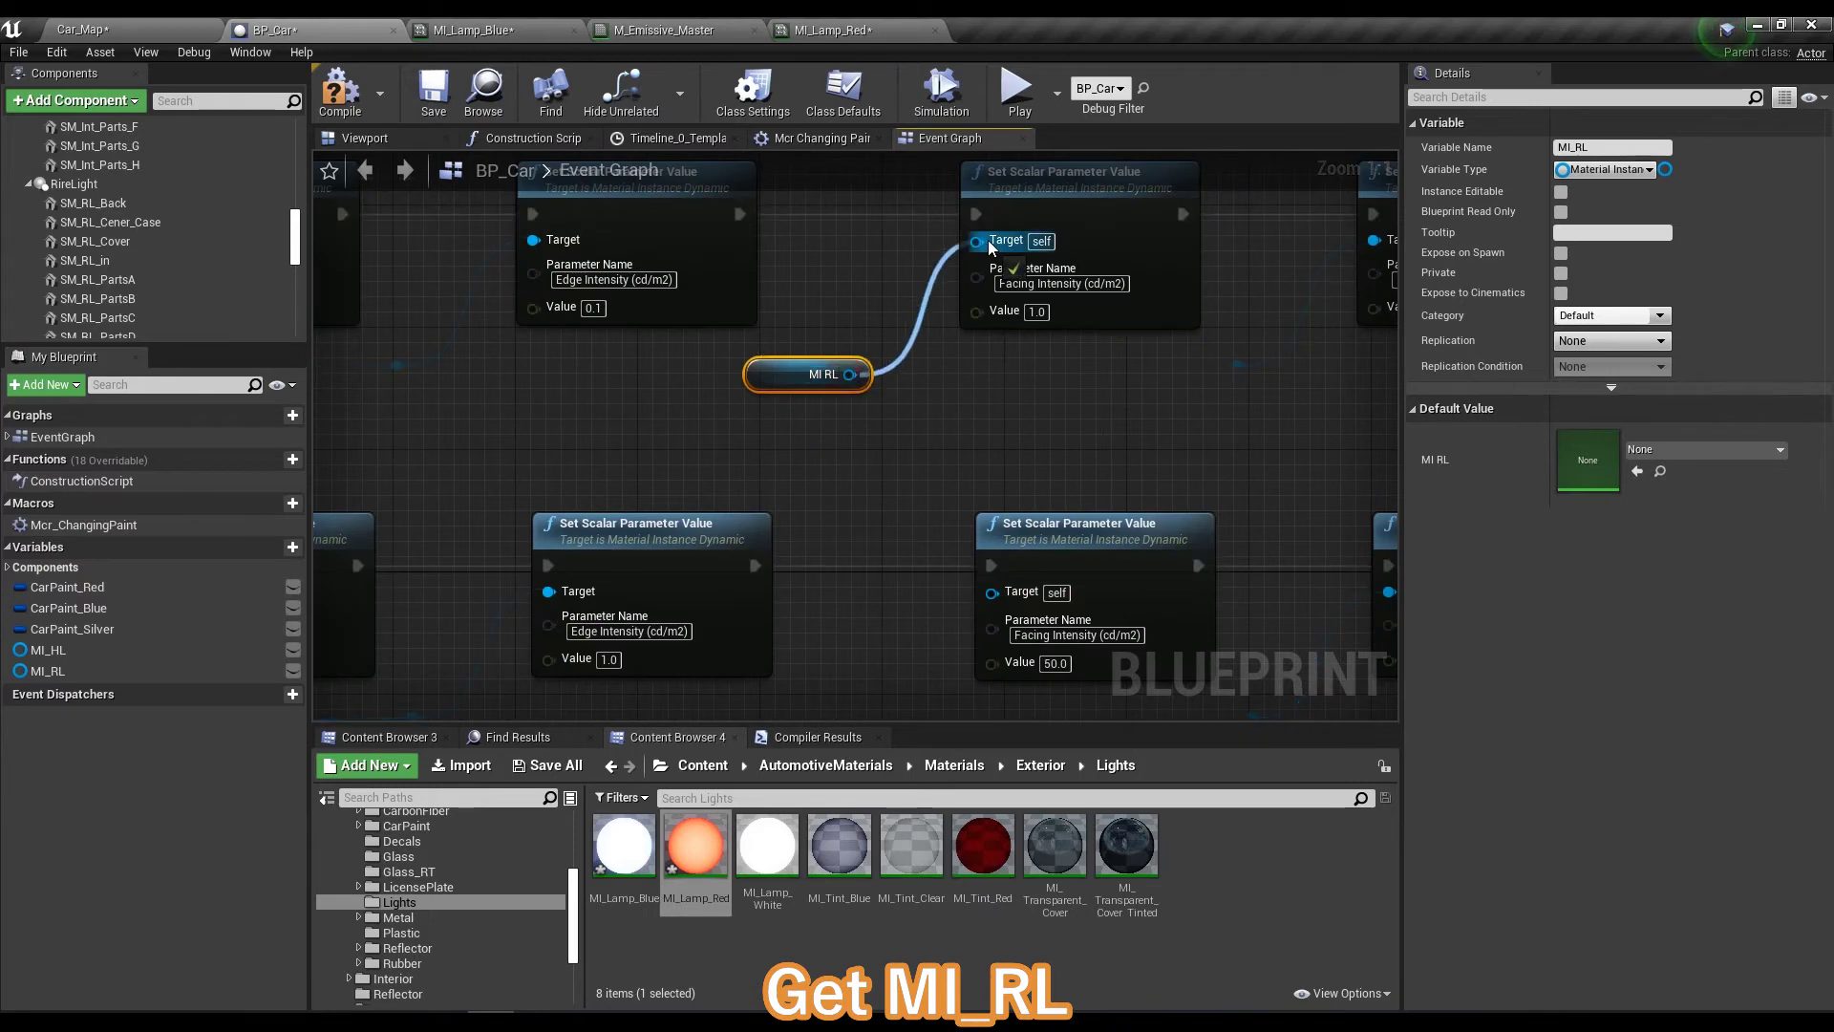
drag(849, 374, 1251, 359)
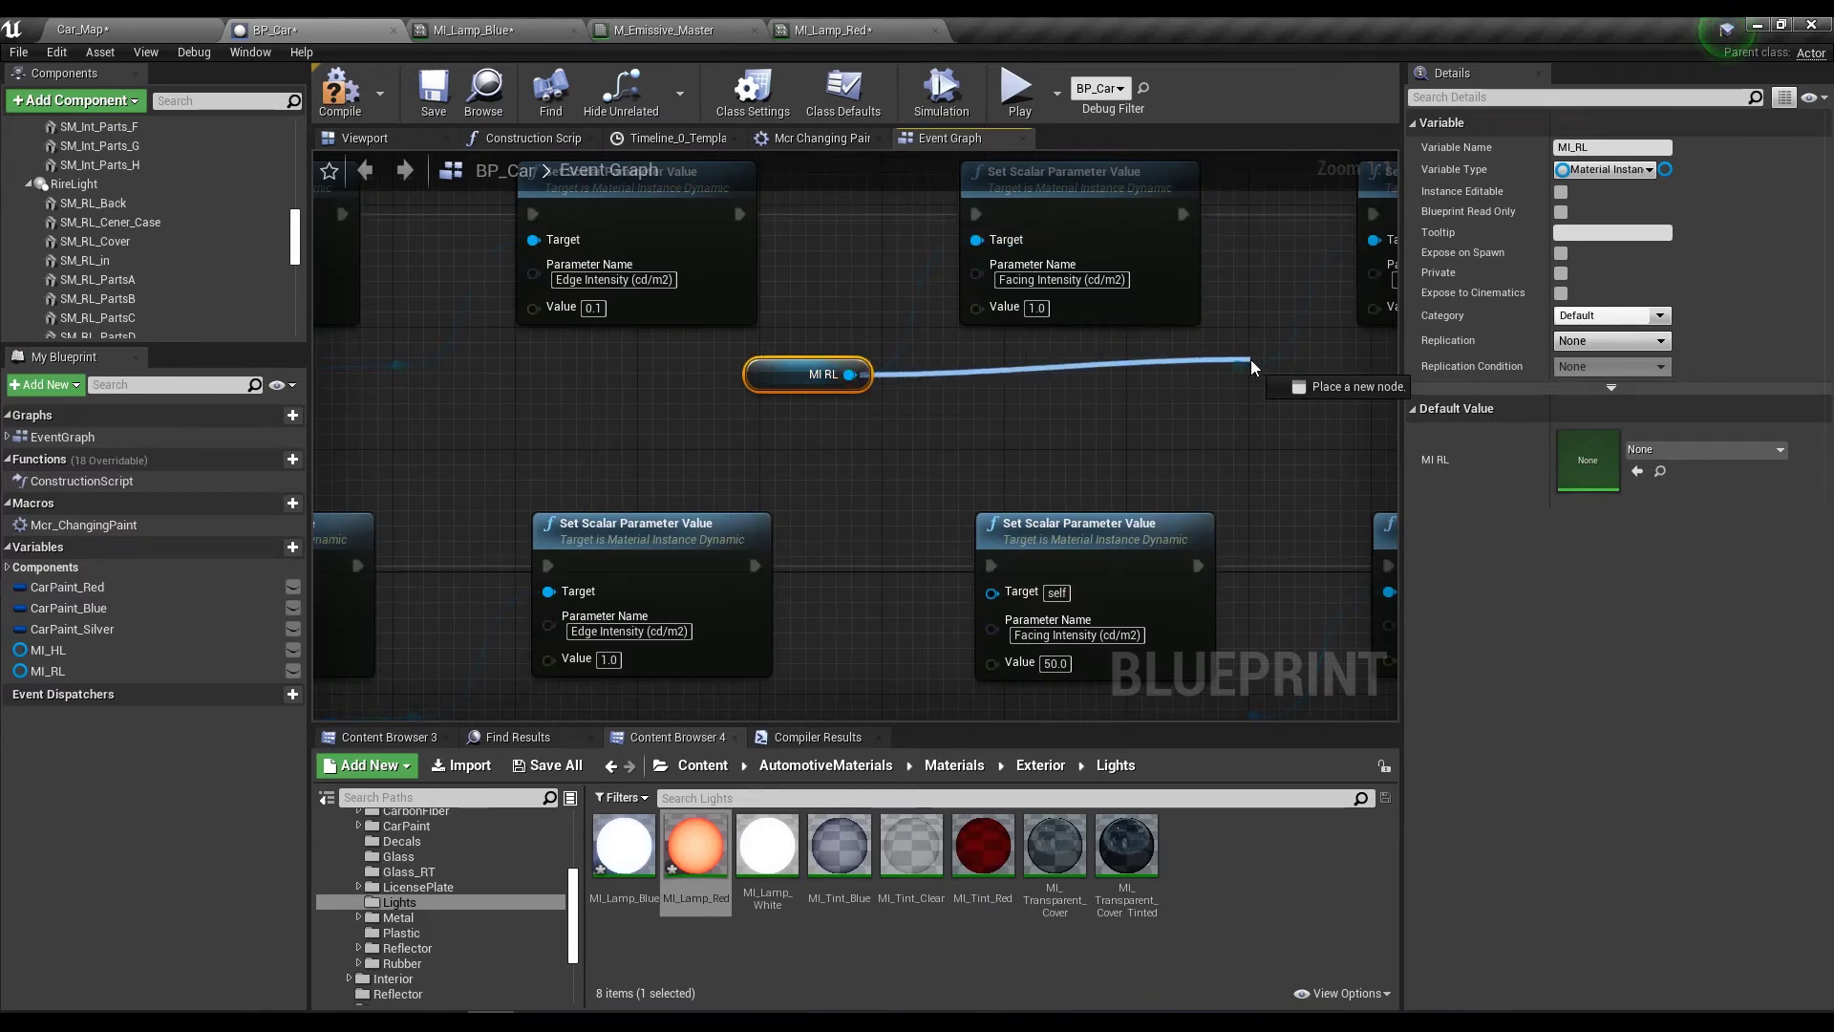
mouse_move(1252, 359)
mouse_down()
mouse_move(1225, 321)
mouse_move(845, 331)
mouse_up()
right_drag(845, 330, 827, 180)
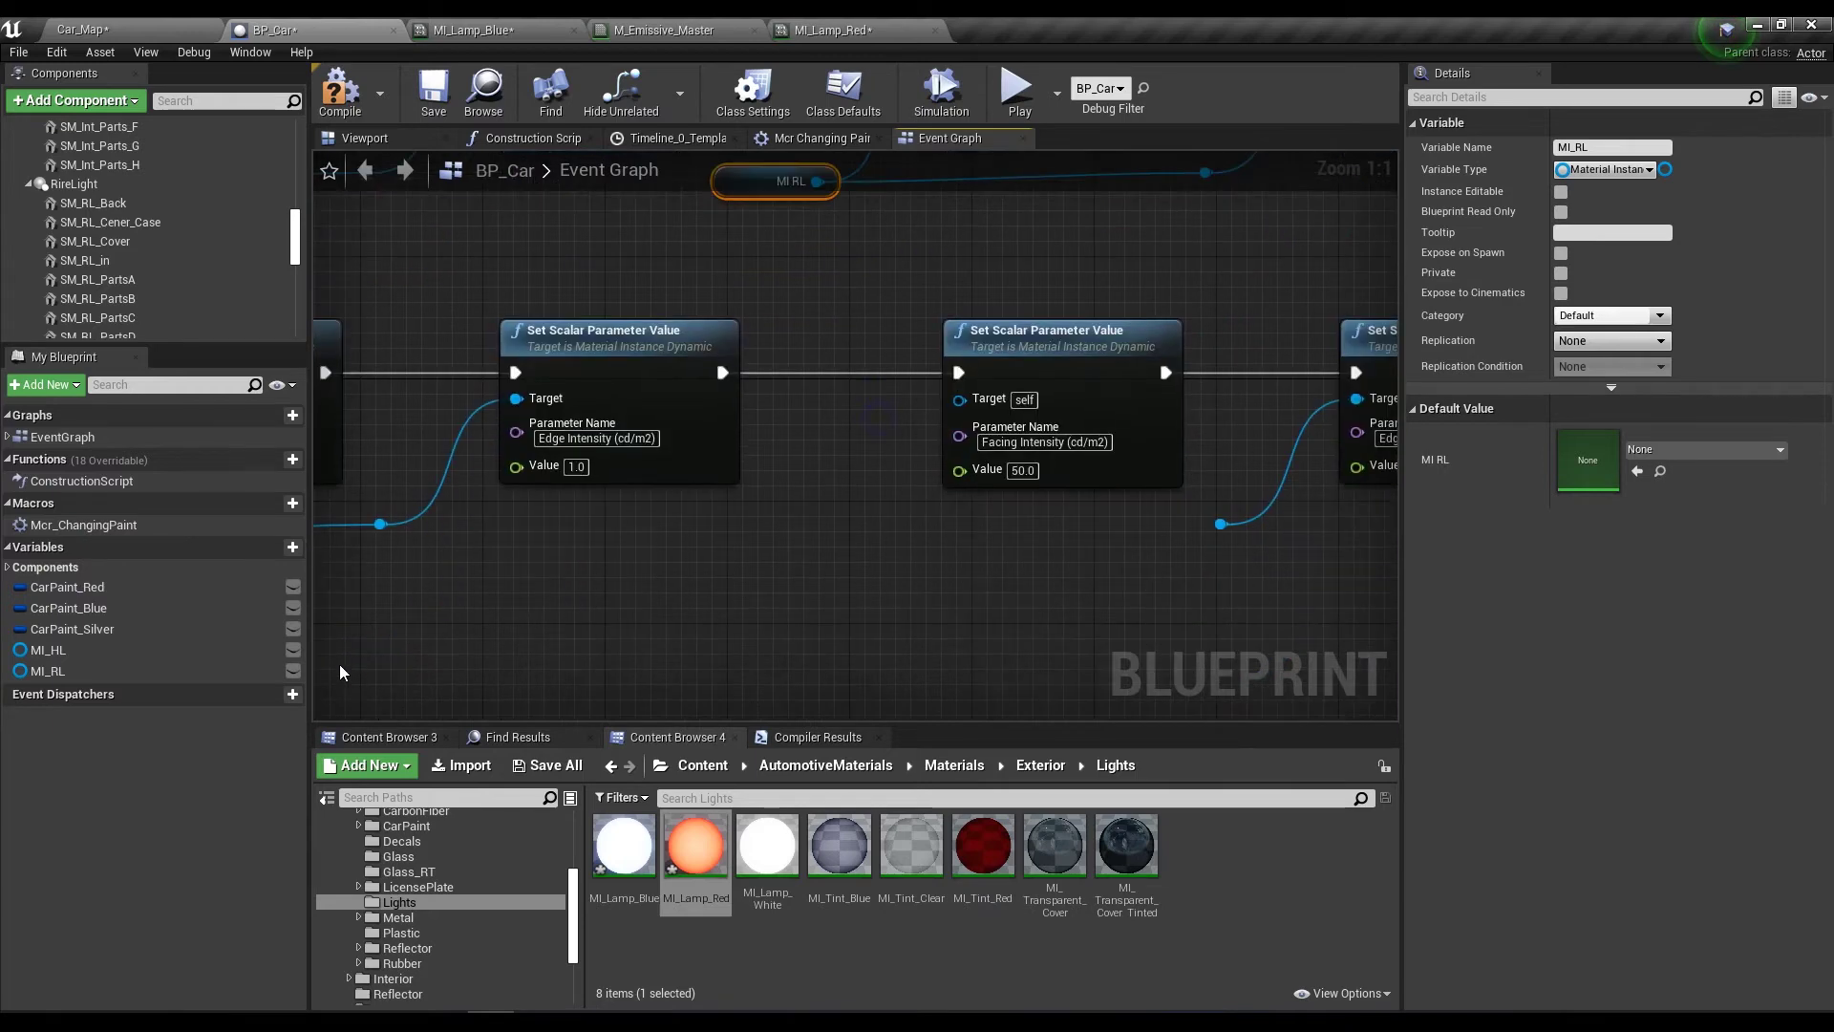
mouse_move(120, 673)
mouse_down()
mouse_move(810, 554)
mouse_move(960, 399)
mouse_up()
click(827, 564)
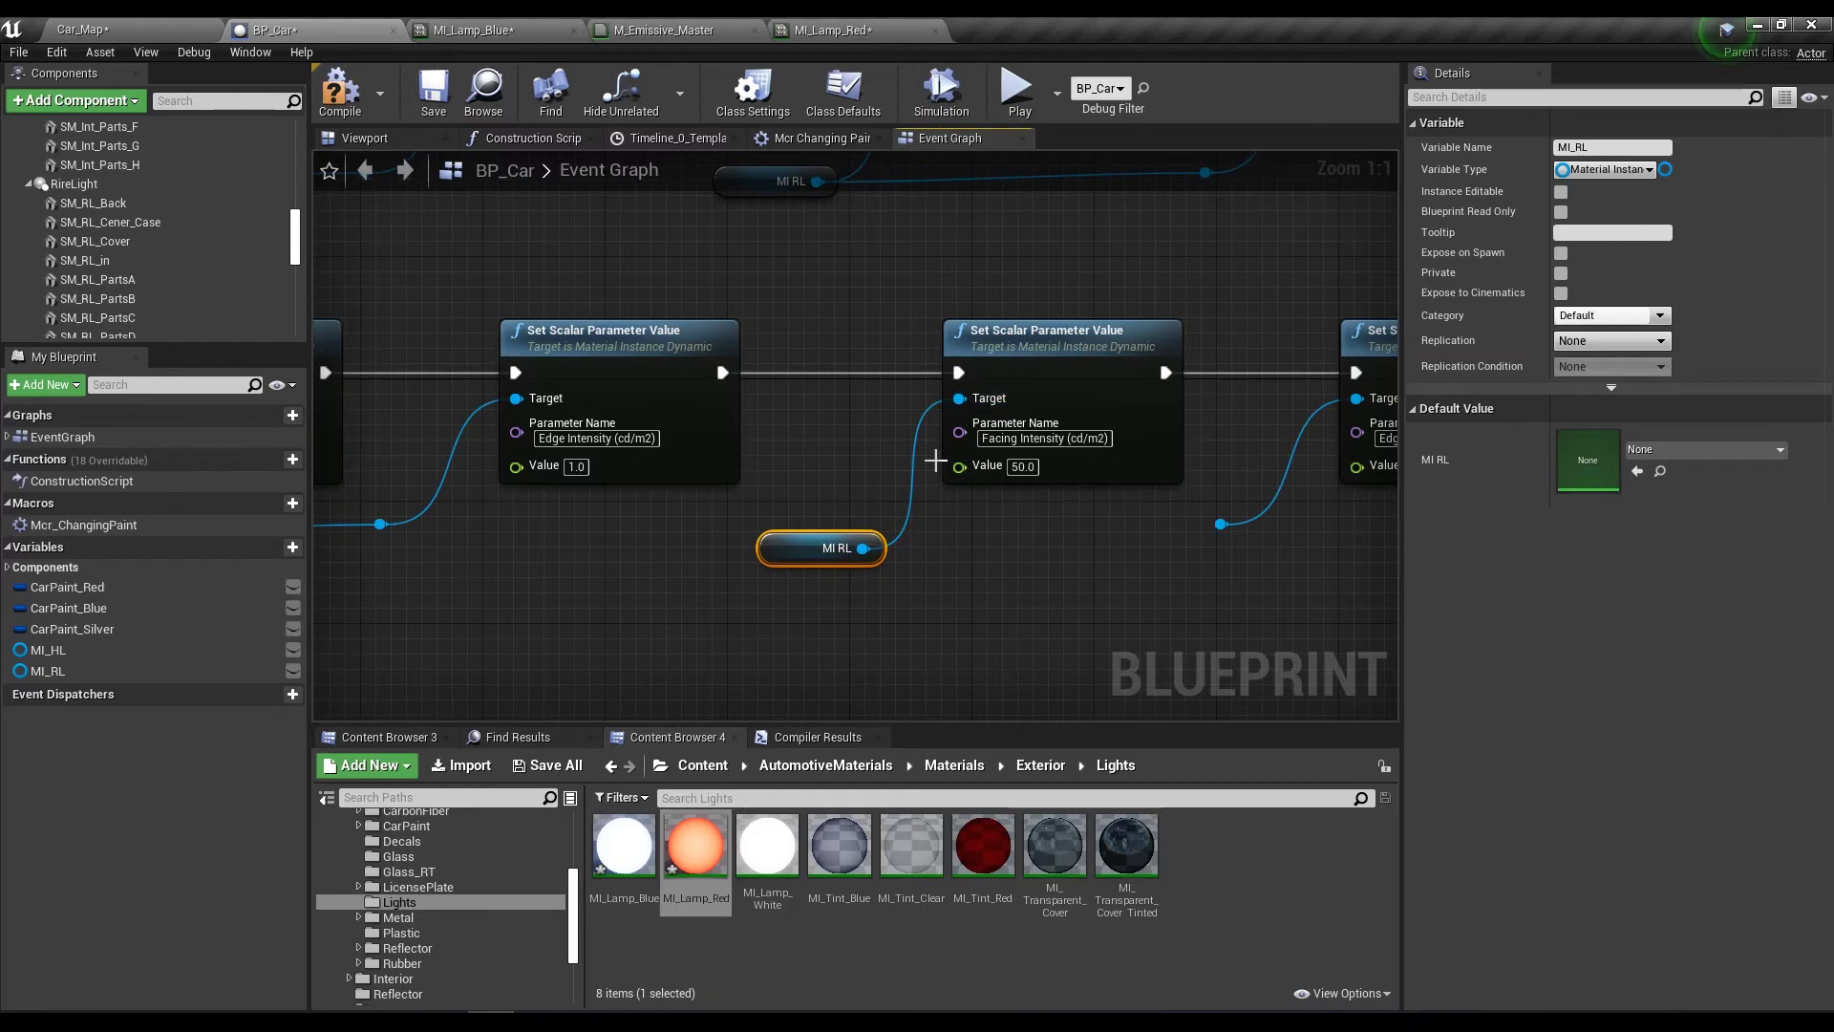
mouse_move(858, 558)
mouse_down()
mouse_move(1138, 529)
mouse_move(1357, 398)
mouse_up()
scroll(1180, 535, down, 7)
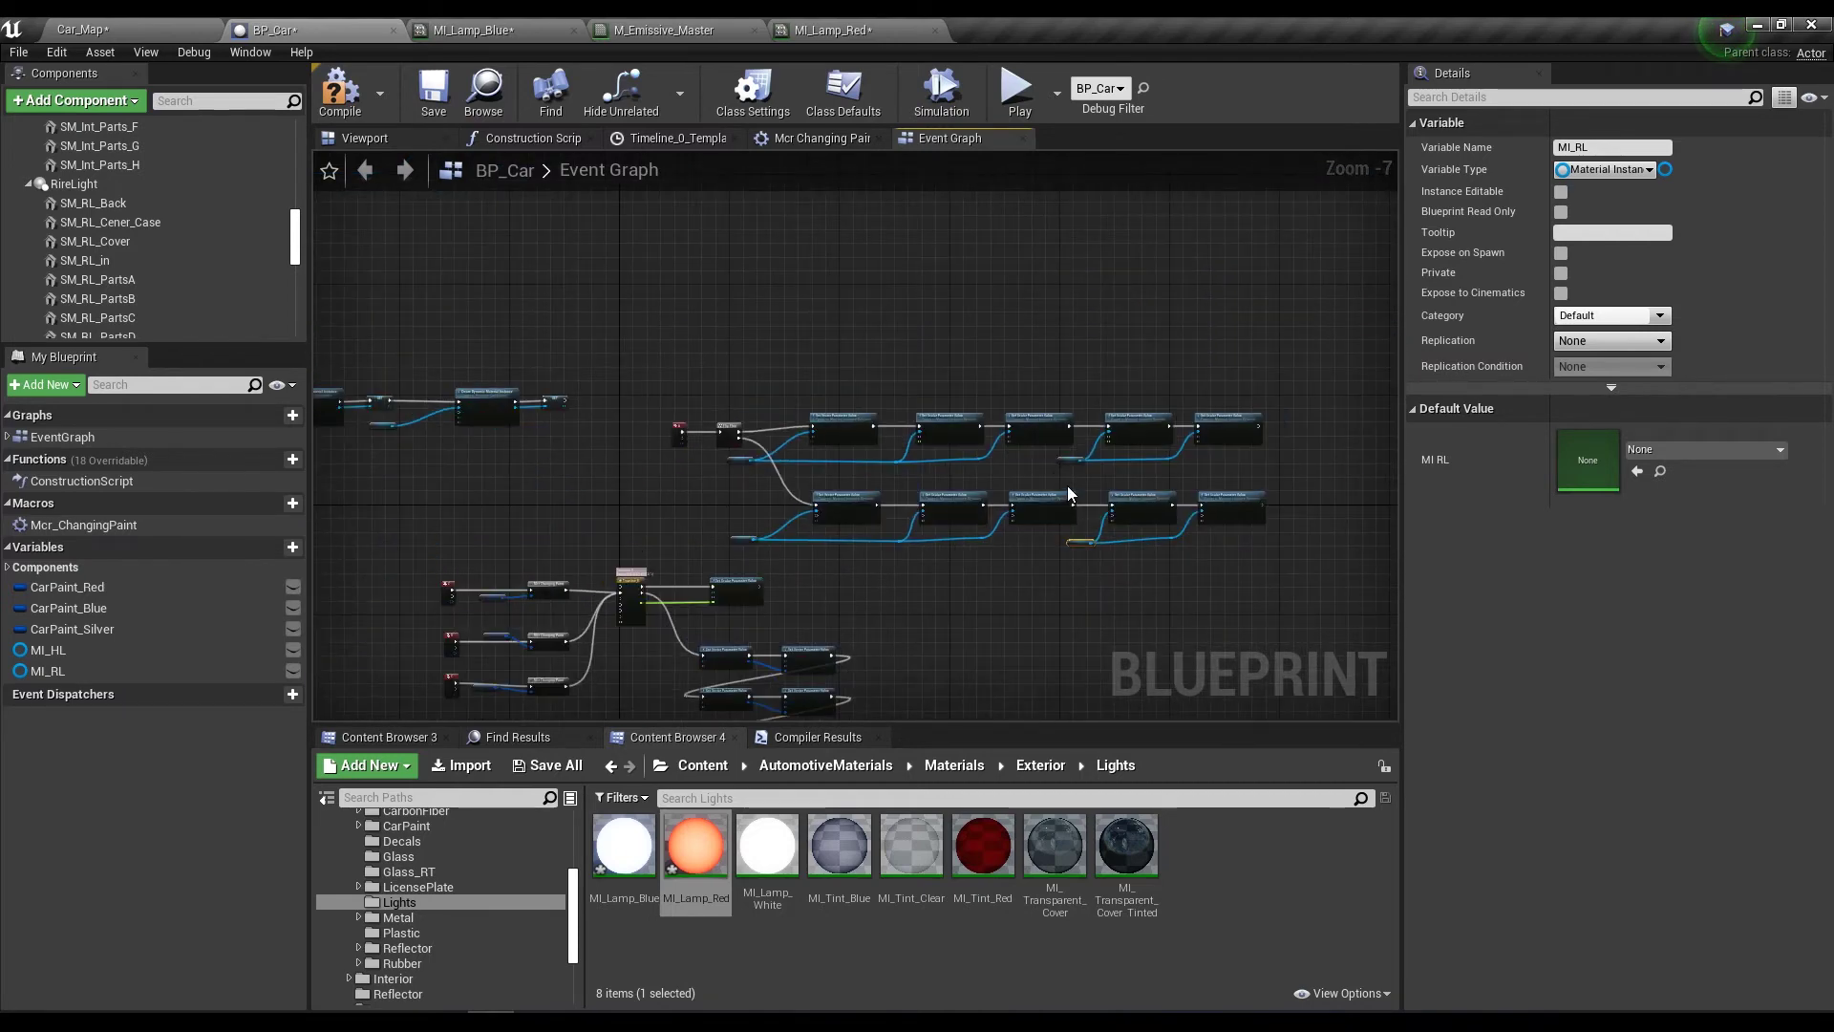
Bring the BeginPlay material setup and second material instance chains into view.
scroll(716, 426, up, 2)
scroll(655, 422, up, 2)
scroll(783, 442, up, 2)
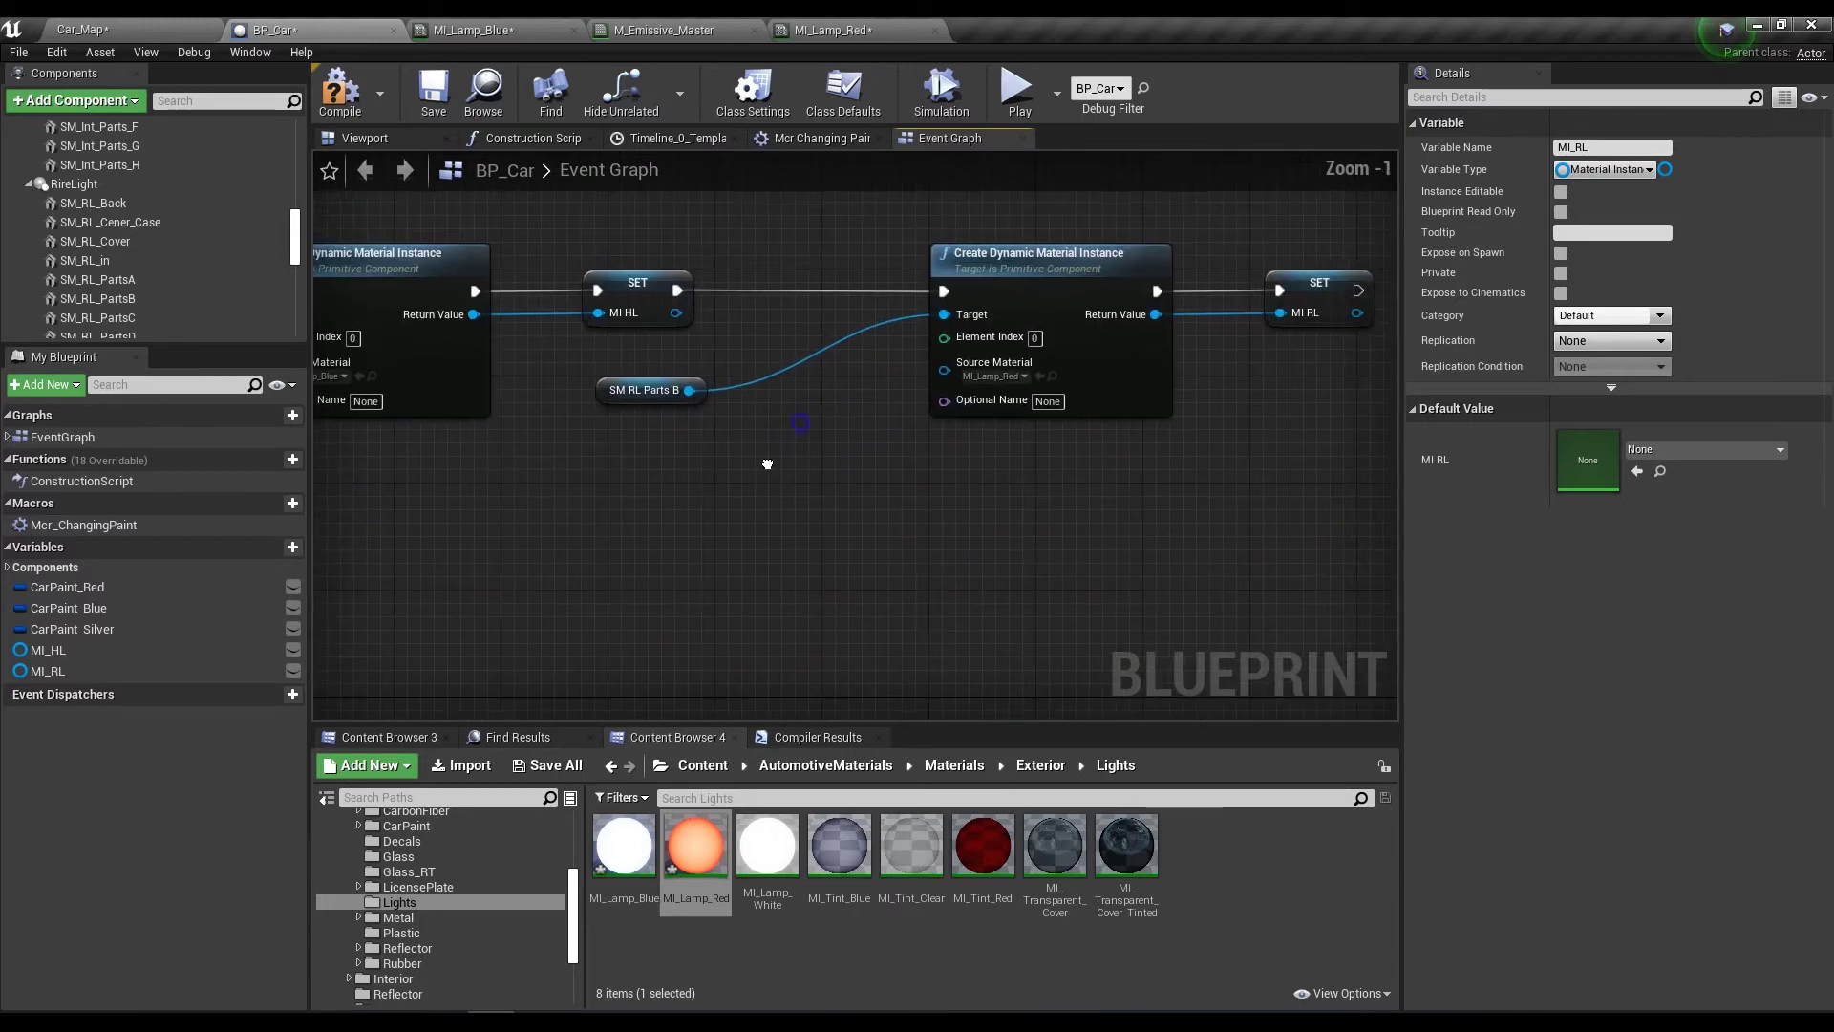
right_drag(333, 428, 770, 418)
right_drag(850, 464, 562, 511)
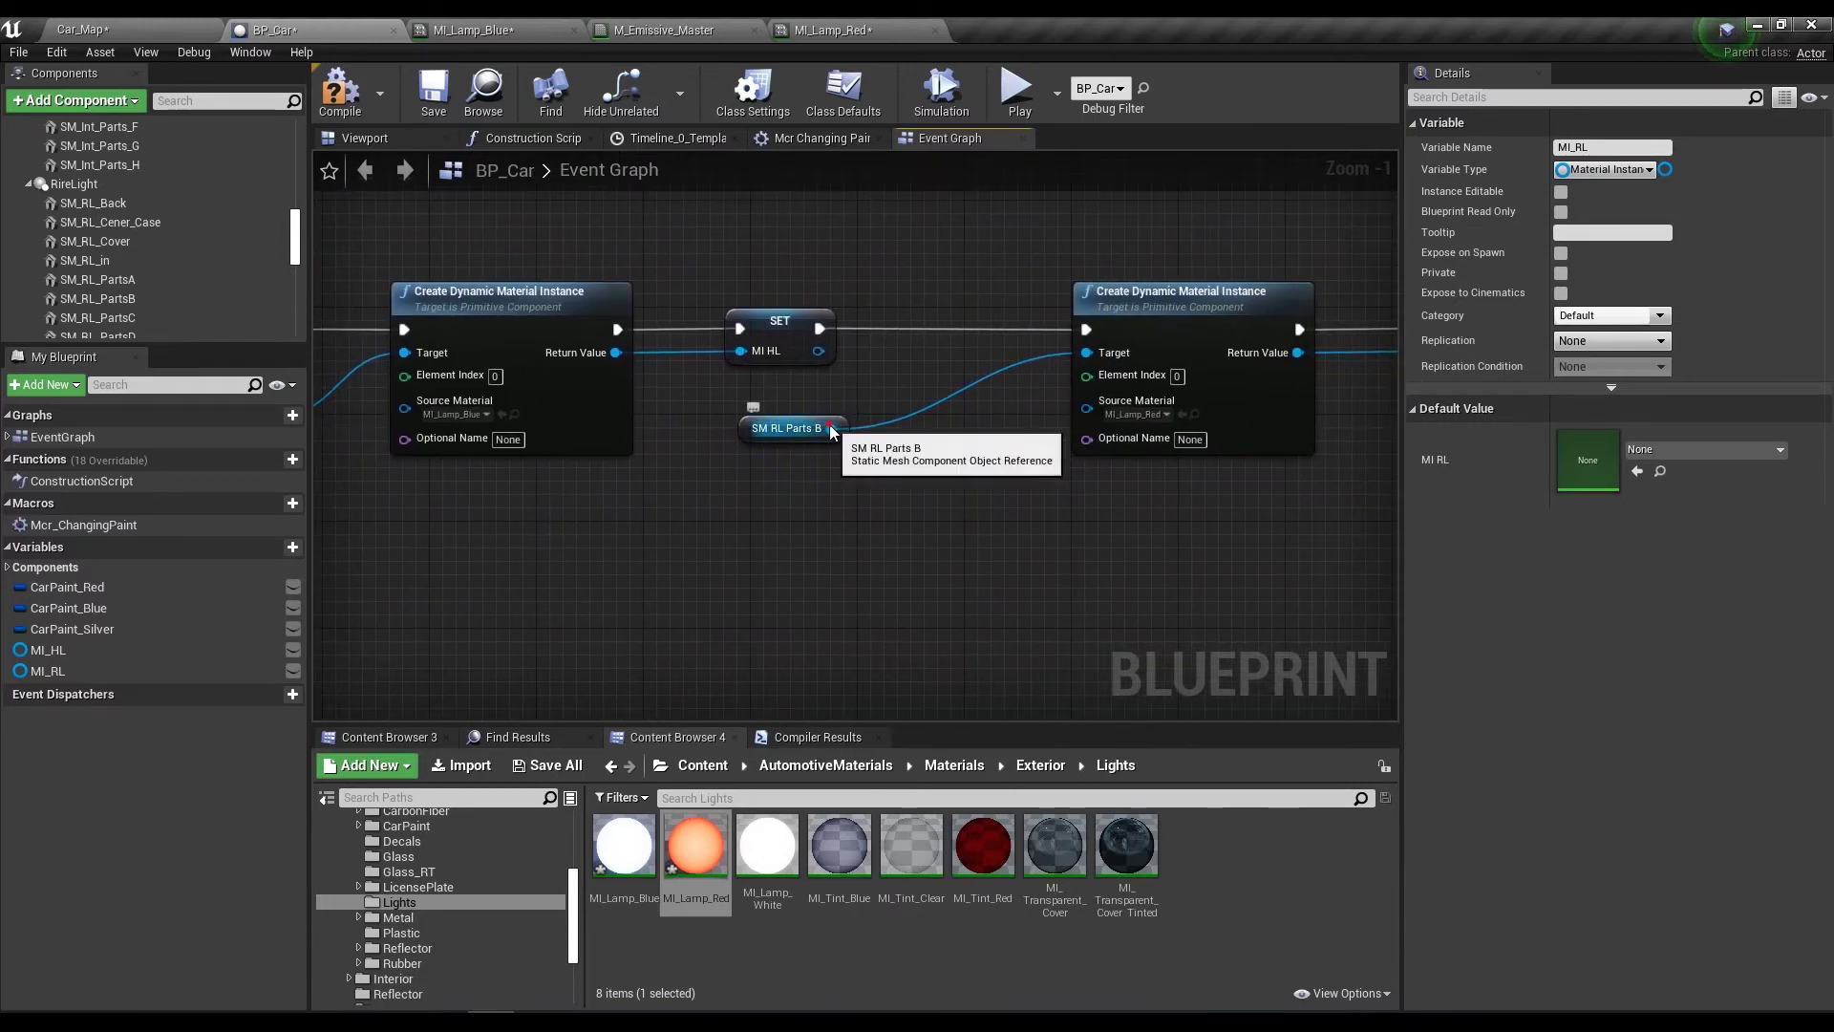
Cancel the SM RL Parts B action menu and return to the Car_Map level.
drag(832, 428, 1083, 460)
click(798, 560)
scroll(841, 545, down, 3)
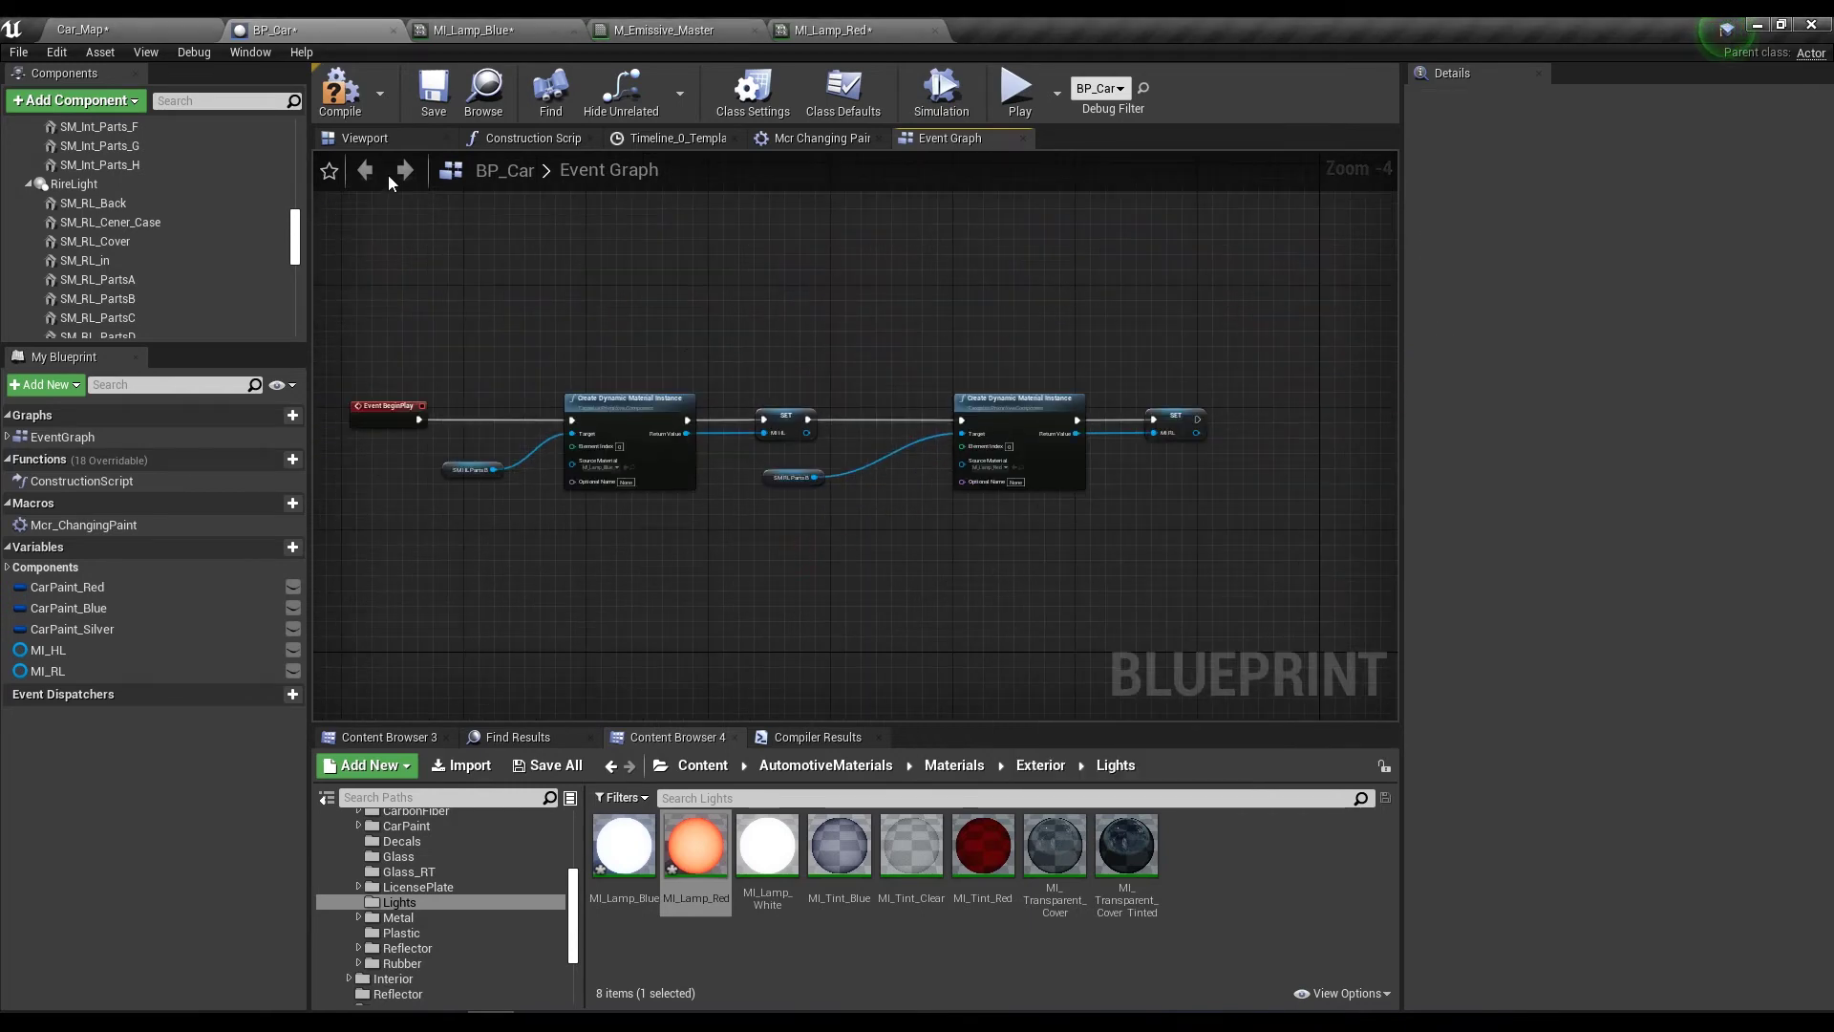
click(191, 30)
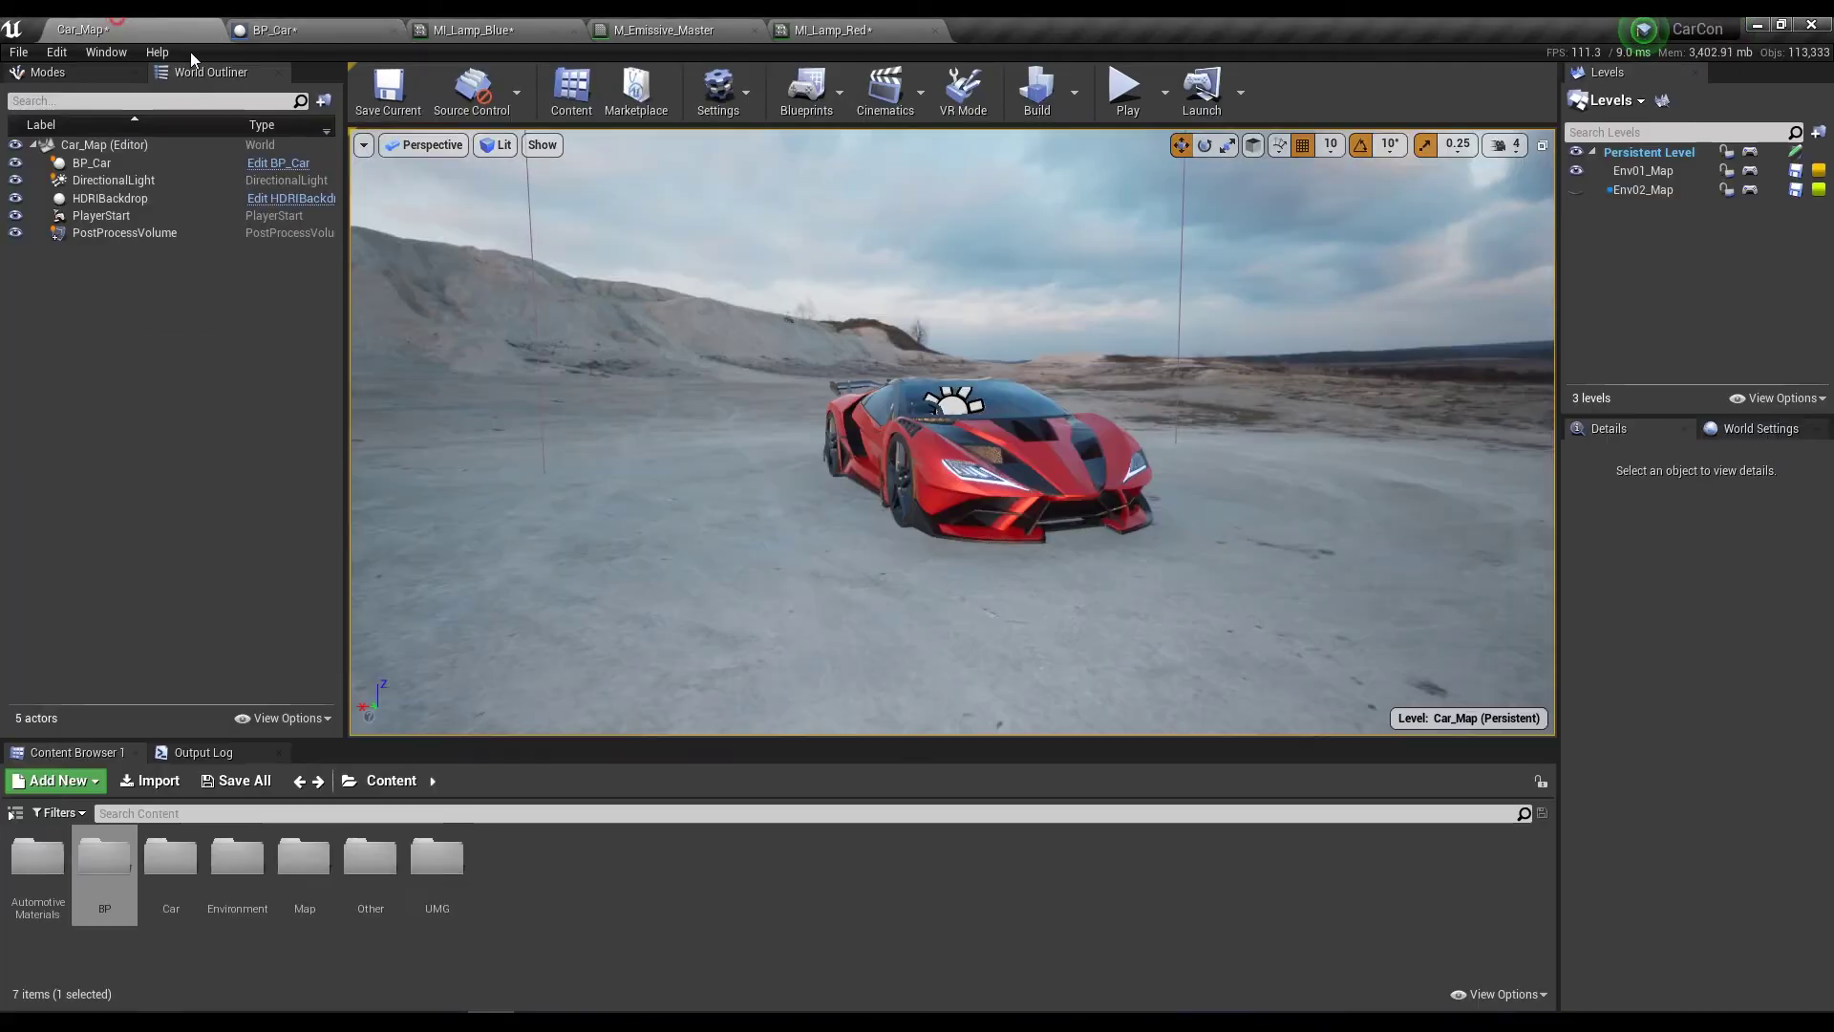
Play-test the car's headlight toggling, then show BP_Car in its blueprint Viewport preview.
click(1128, 76)
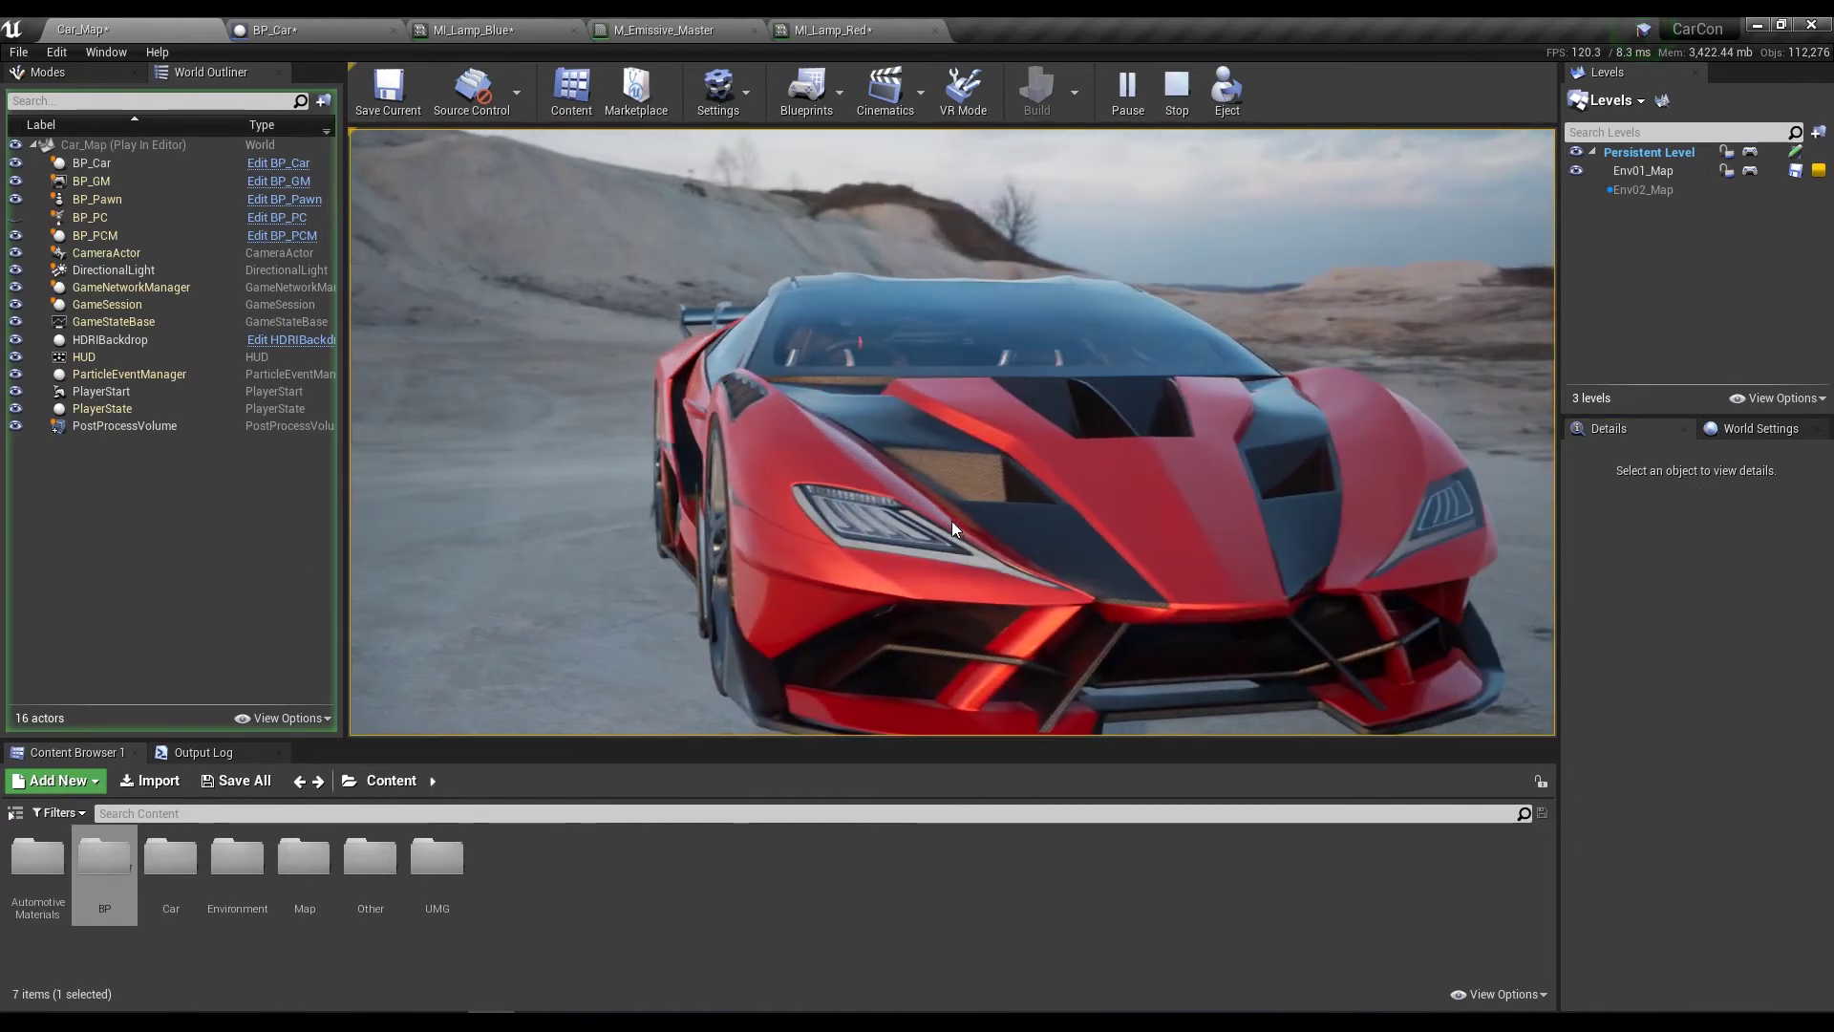
click(1191, 89)
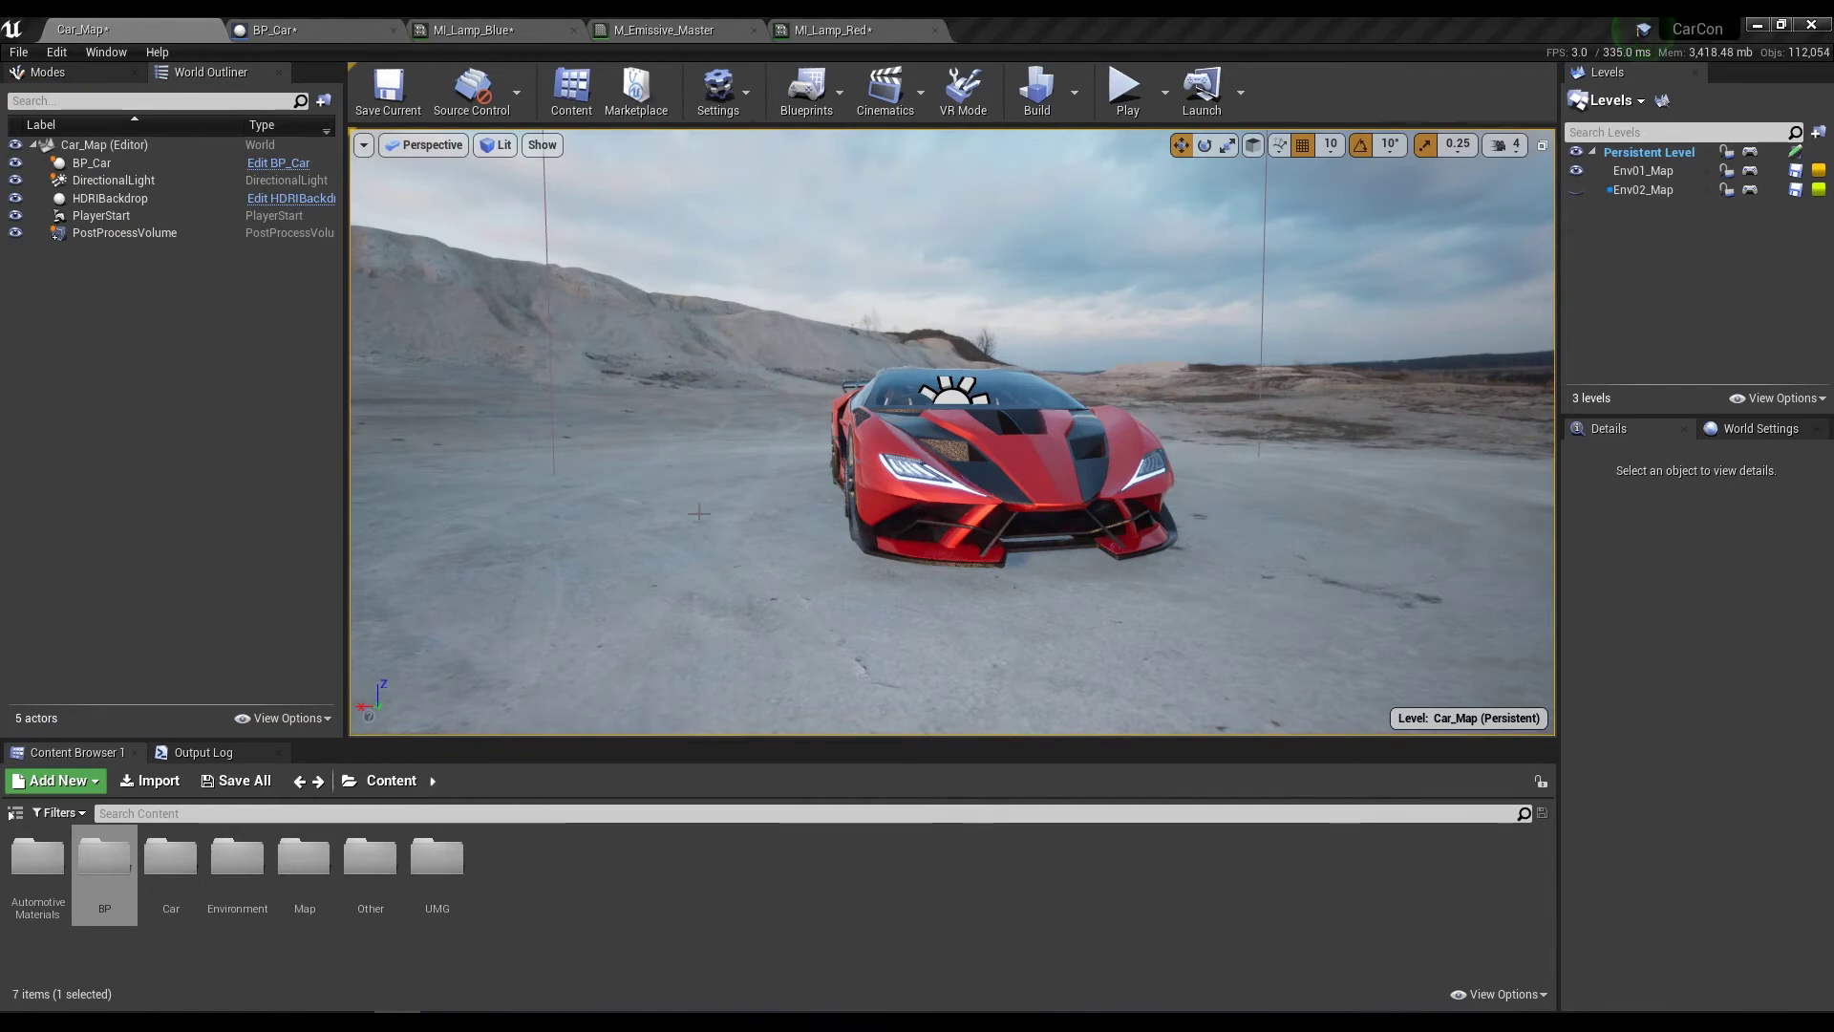
click(299, 25)
scroll(201, 264, up, 3)
click(381, 140)
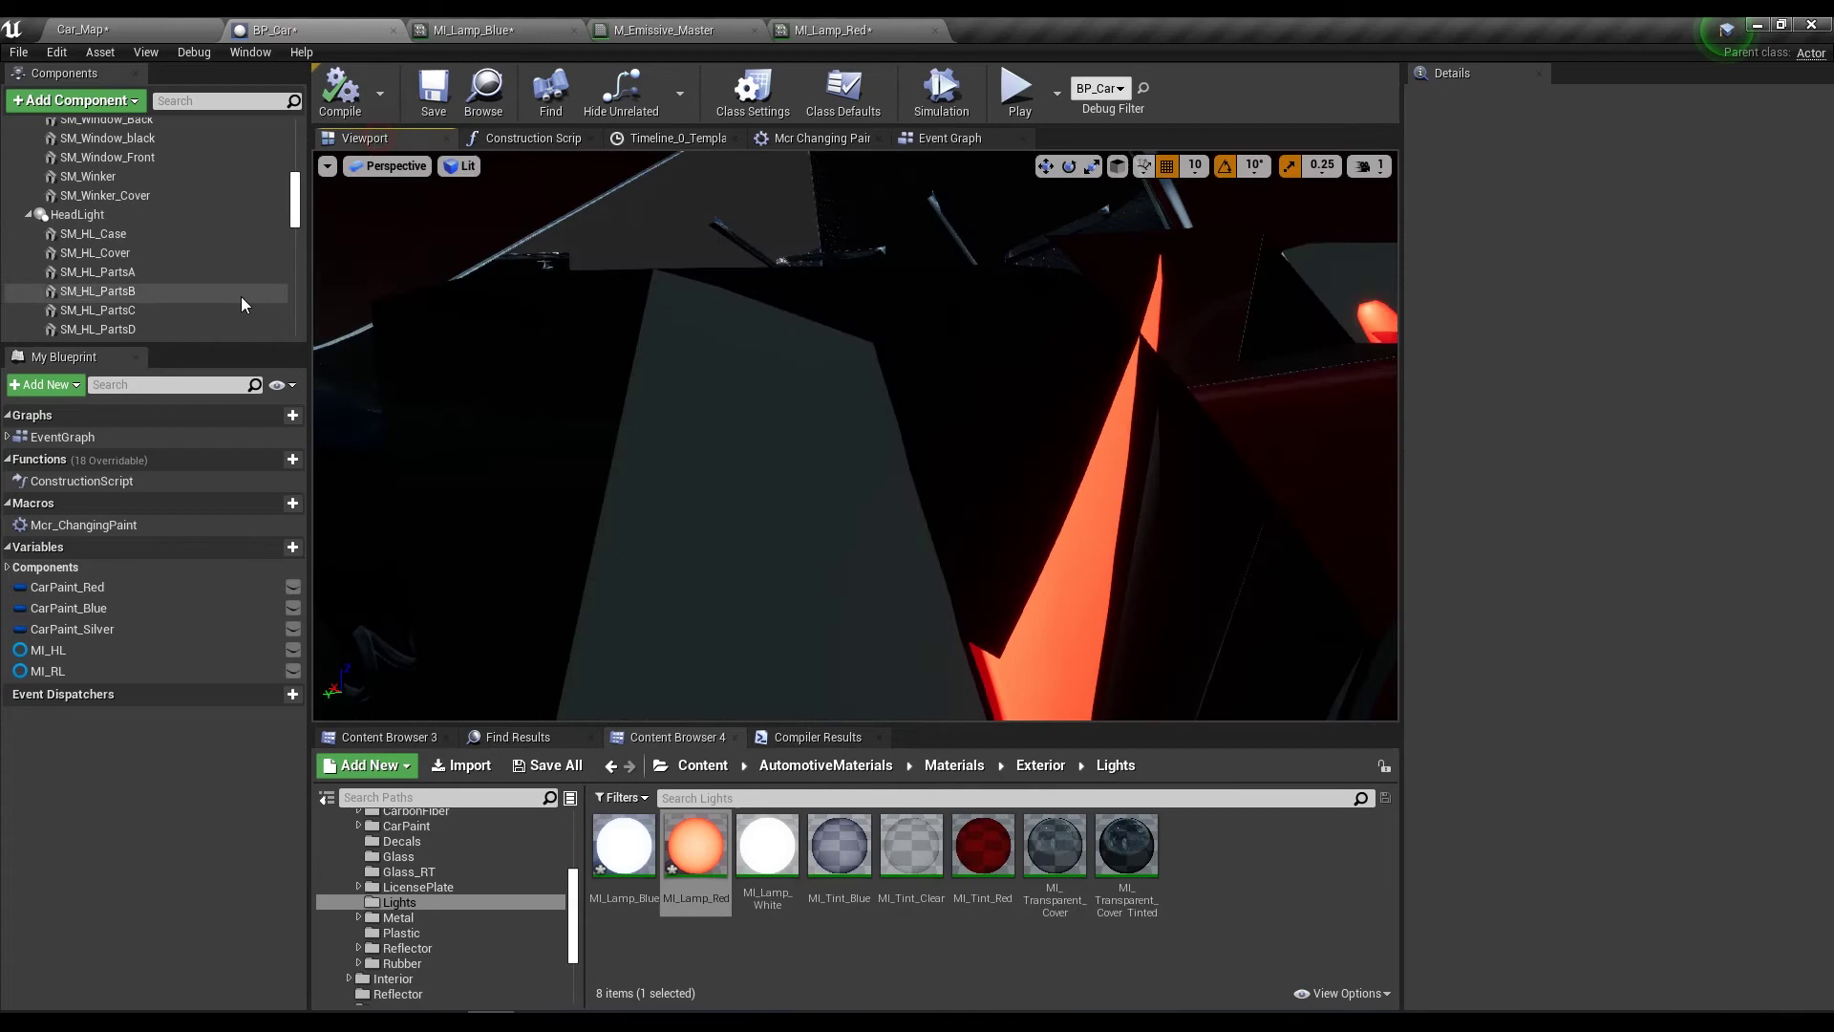
Try swinging Door_L open 40 degrees, then undo the trial rotation.
scroll(181, 260, up, 10)
drag(855, 435, 855, 435)
click(125, 264)
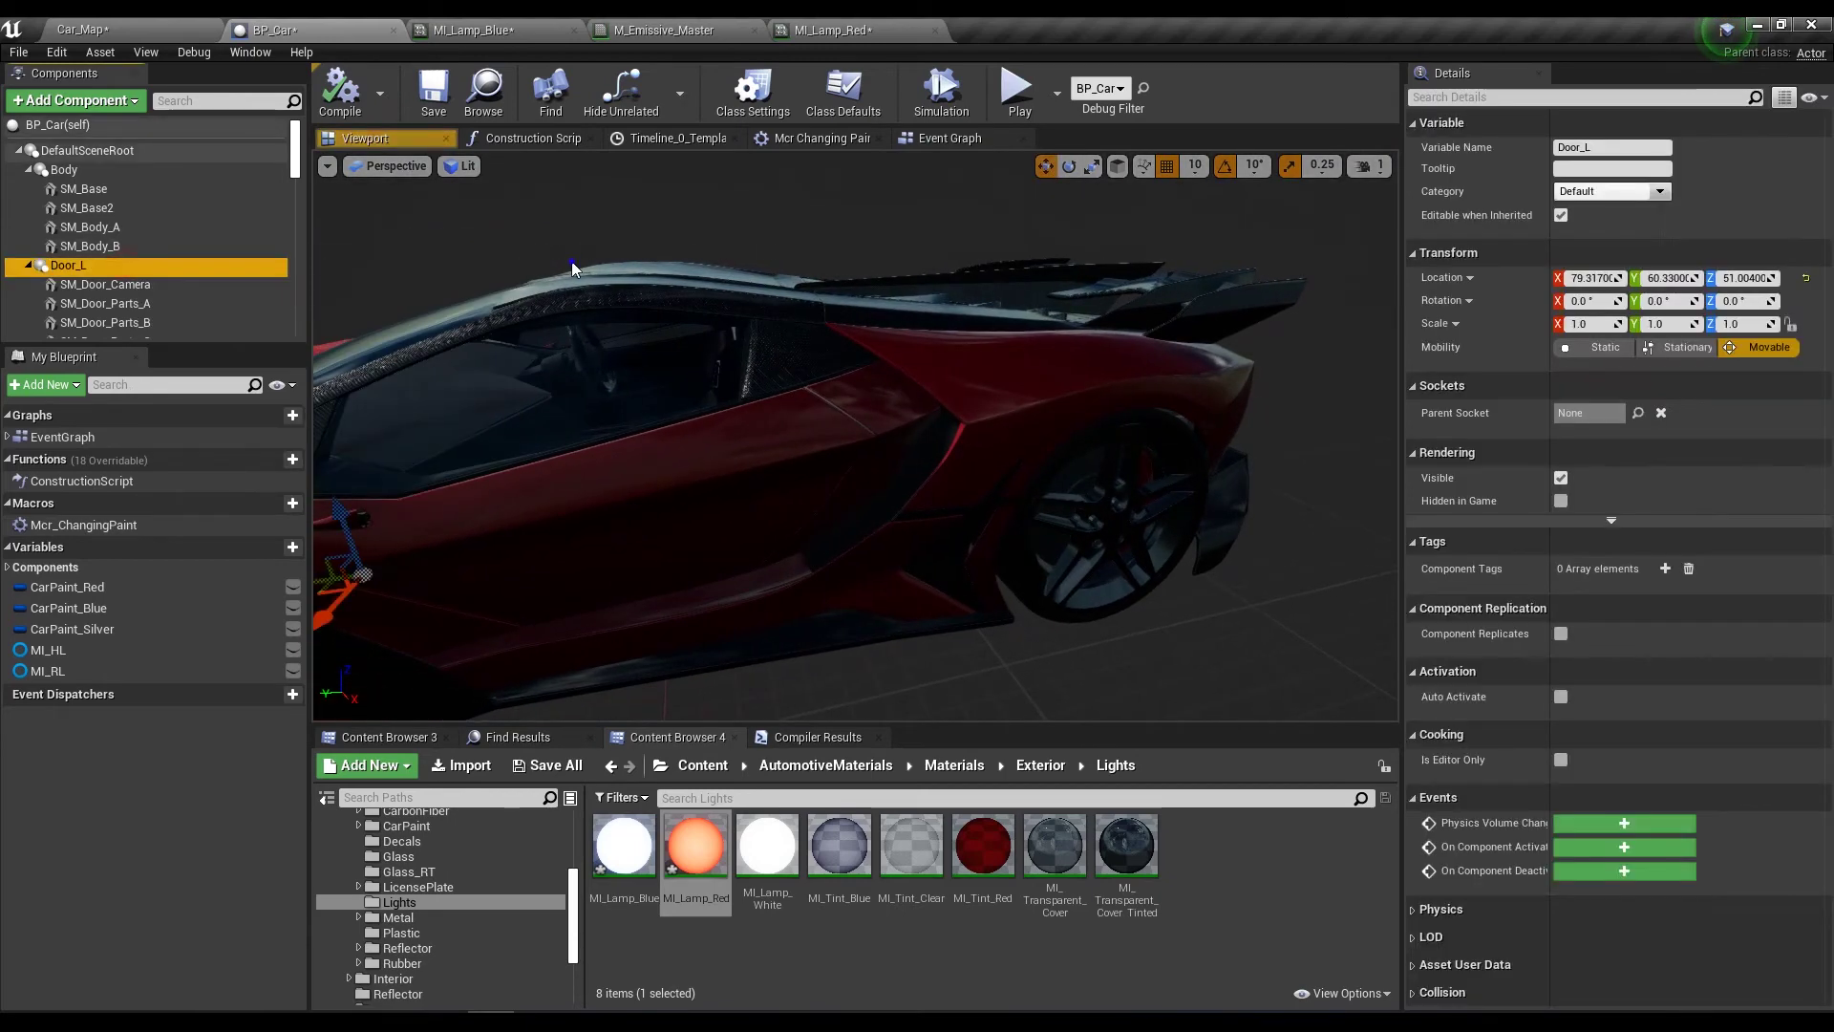
drag(571, 261, 528, 373)
mouse_move(575, 590)
mouse_down()
mouse_move(535, 611)
mouse_move(560, 583)
mouse_up()
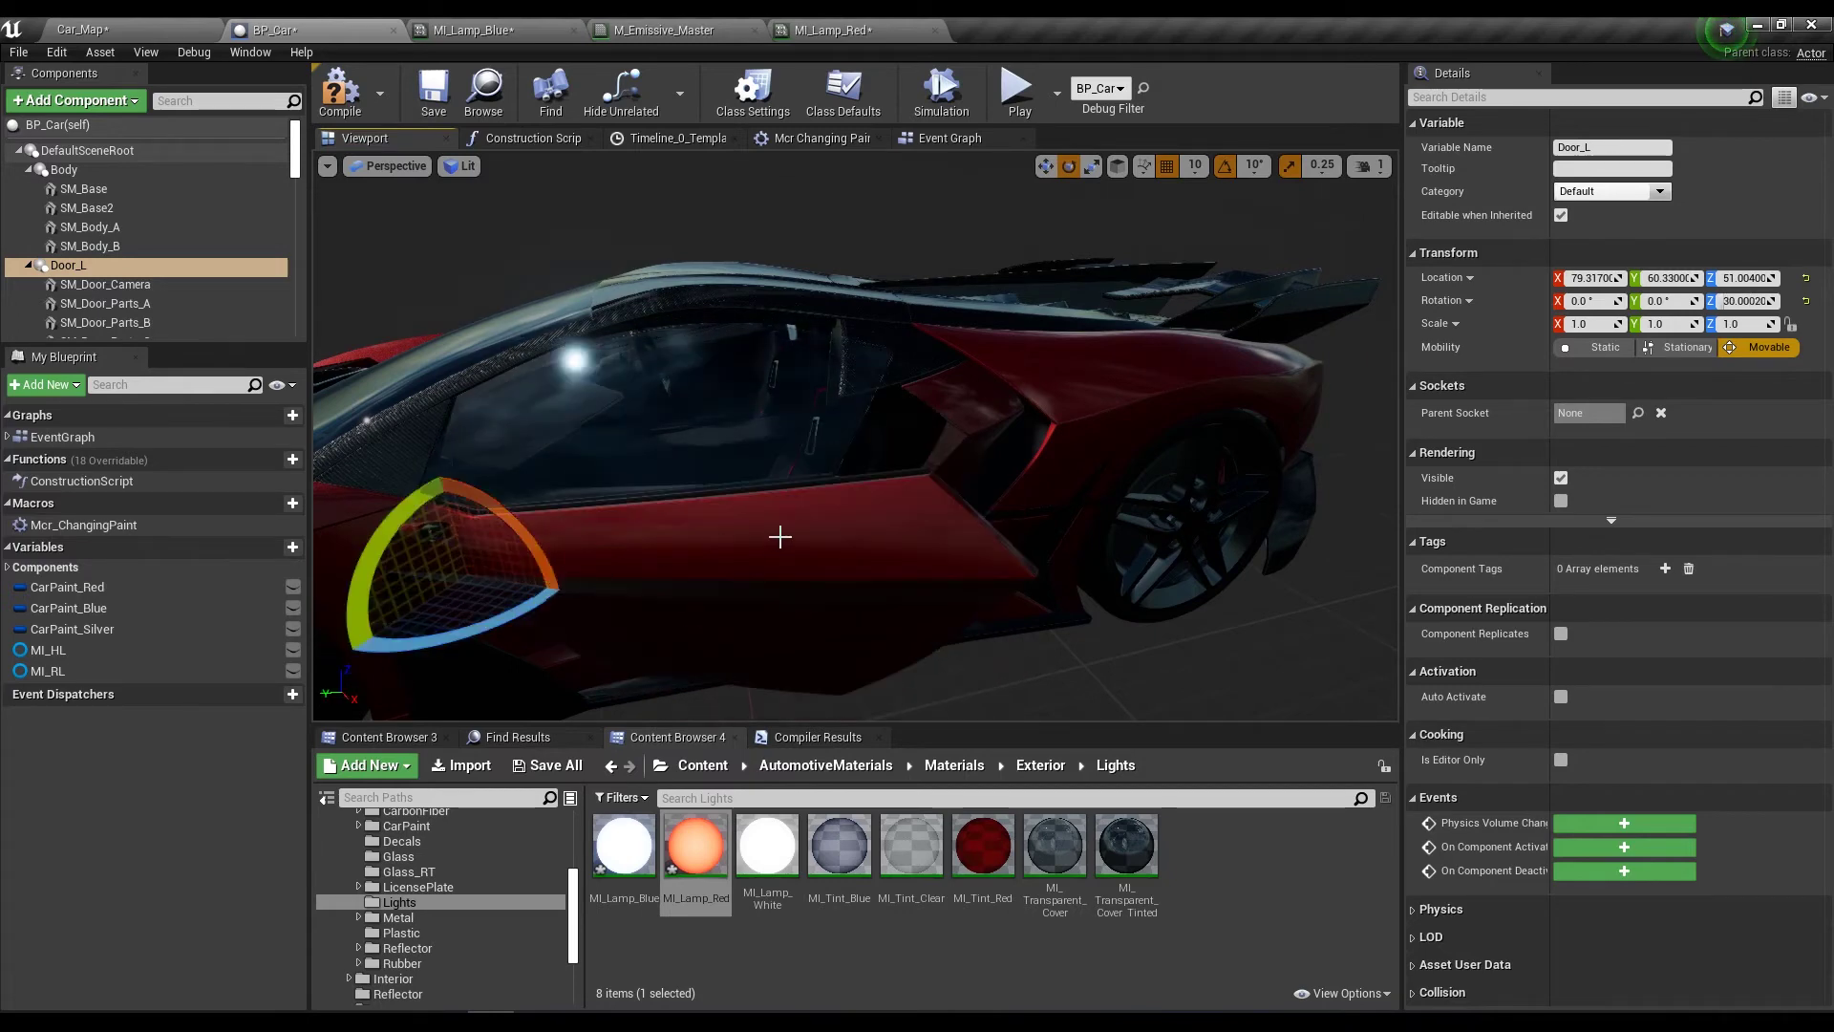
key(ctrl+z)
Select the door body mesh and return to BP_Car's Event Graph.
click(781, 479)
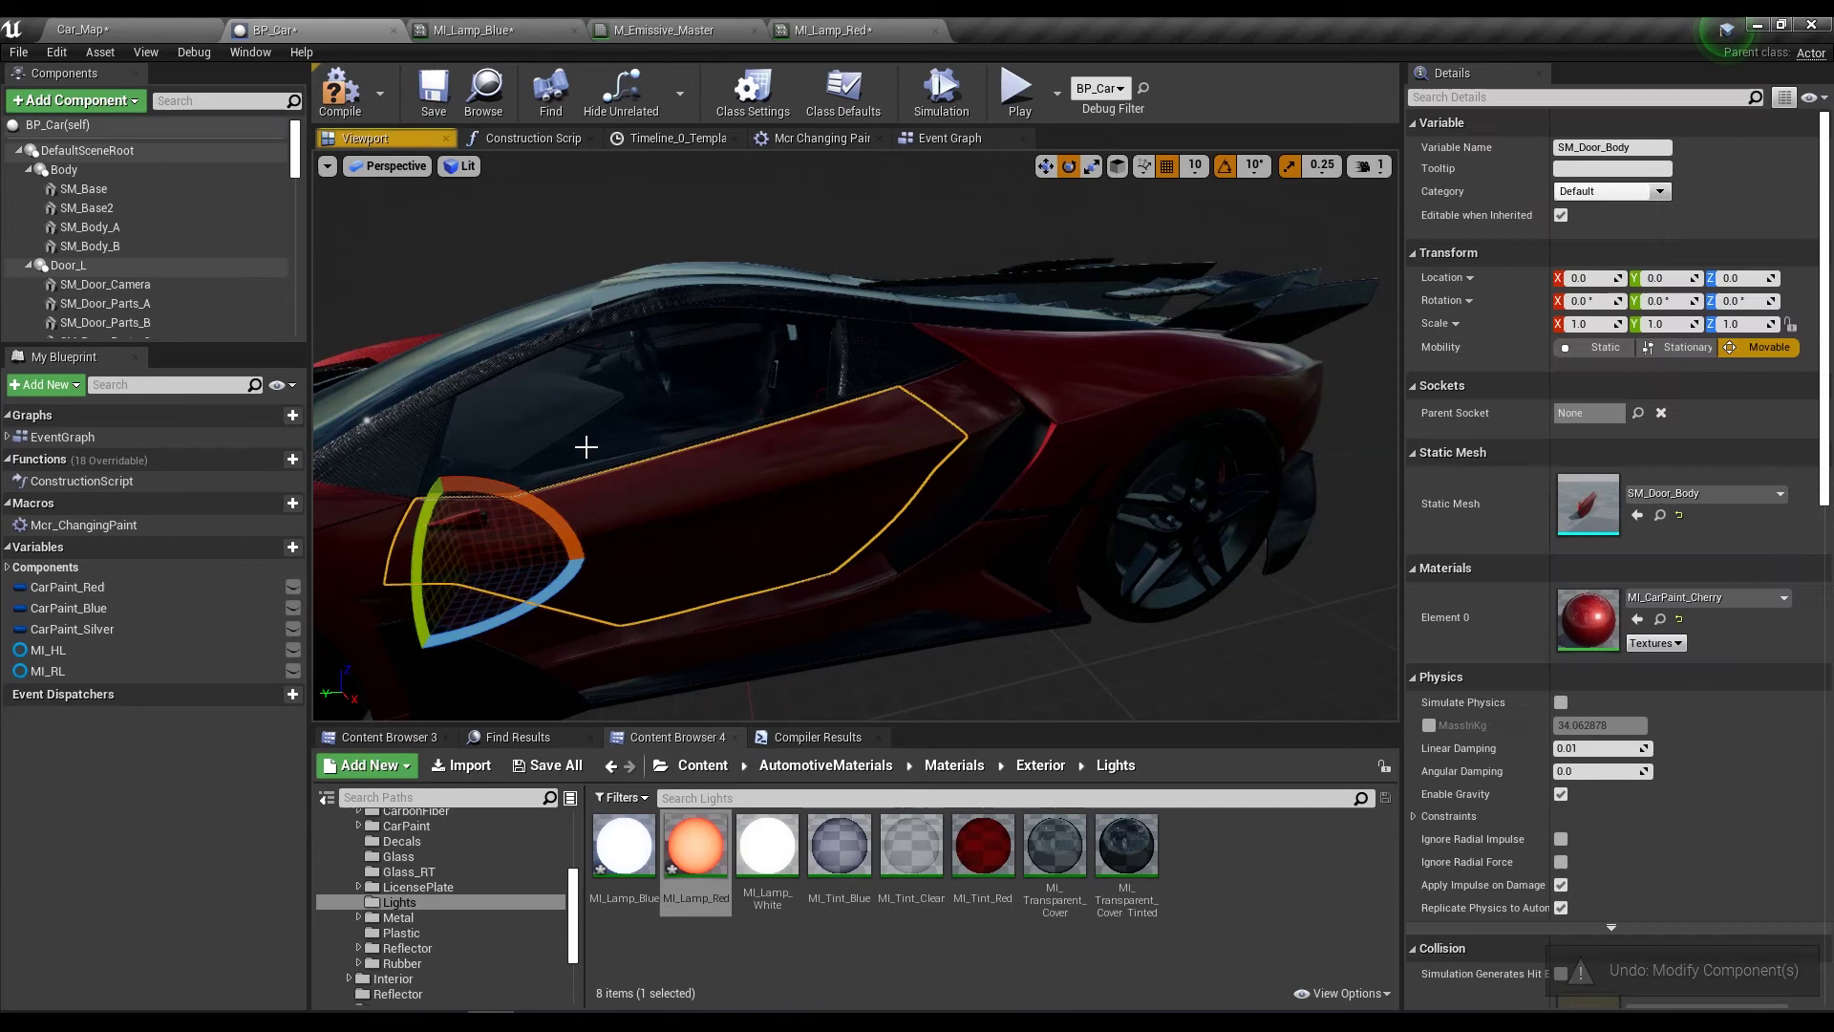
click(951, 138)
right_drag(867, 371, 816, 308)
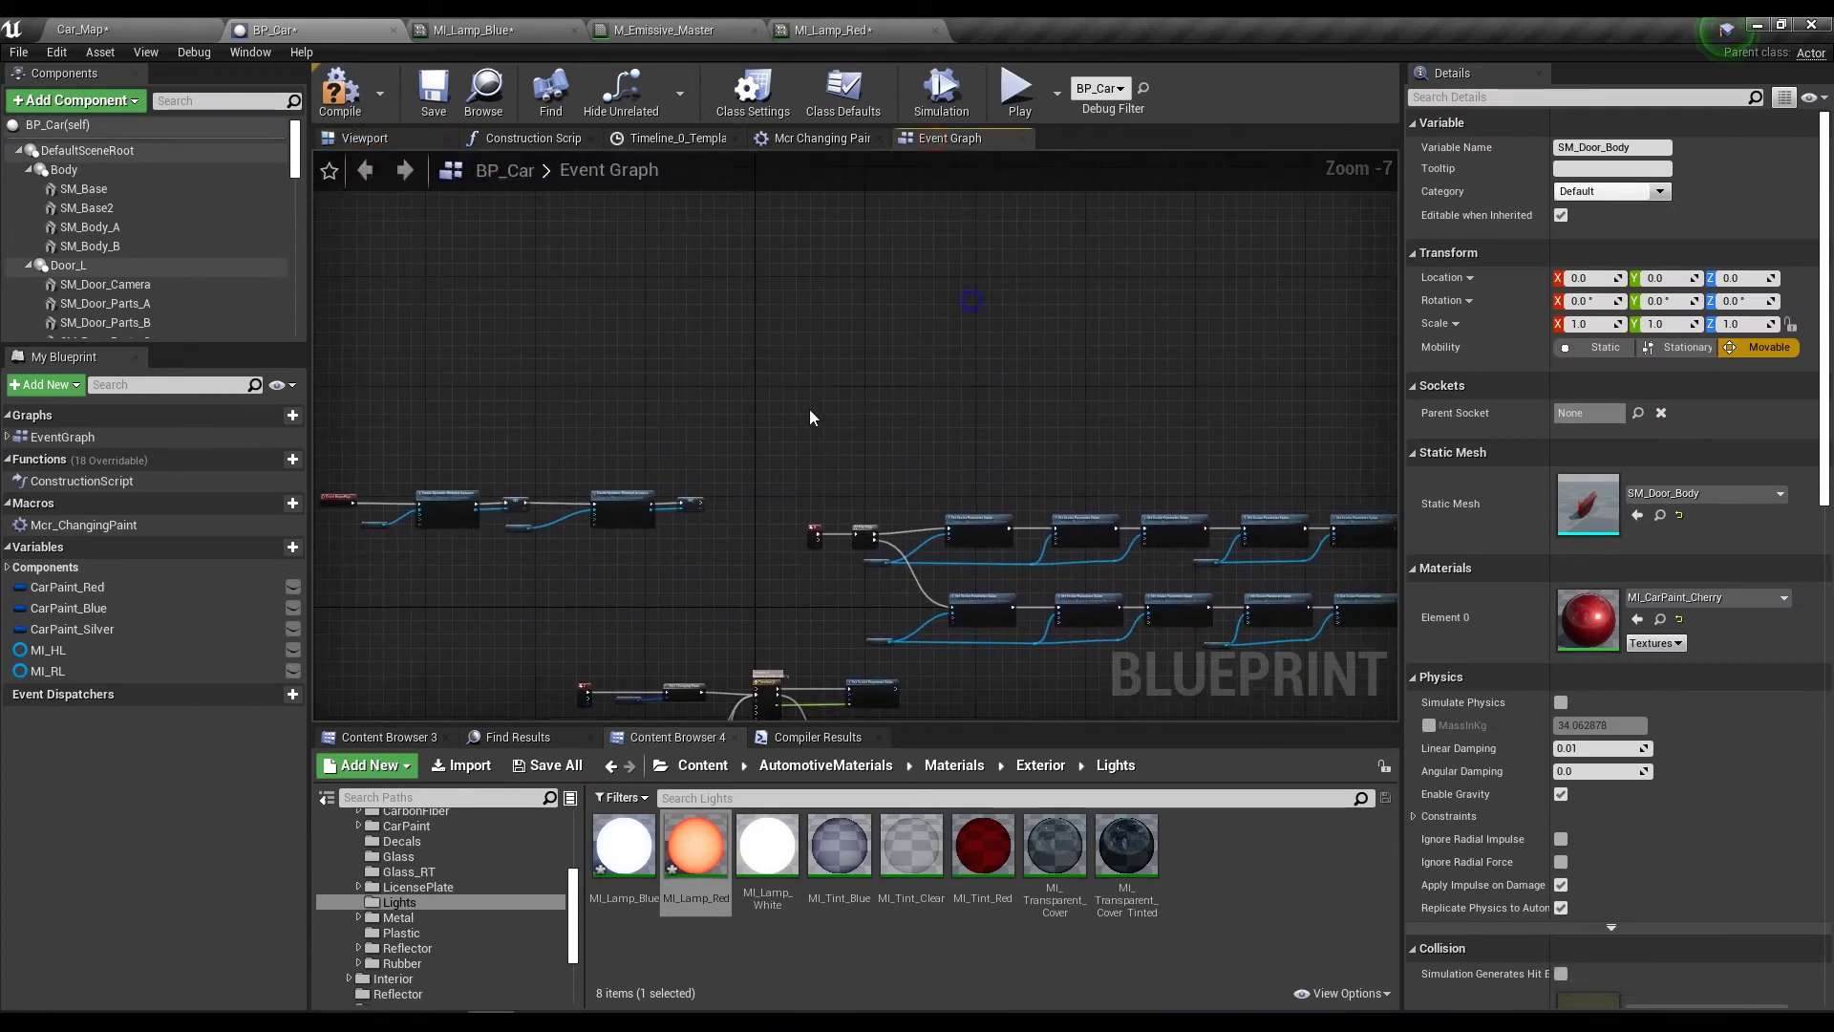
Add a Timeline node to the Event Graph via the 'timeline' action search.
right_click(815, 300)
text(timel)
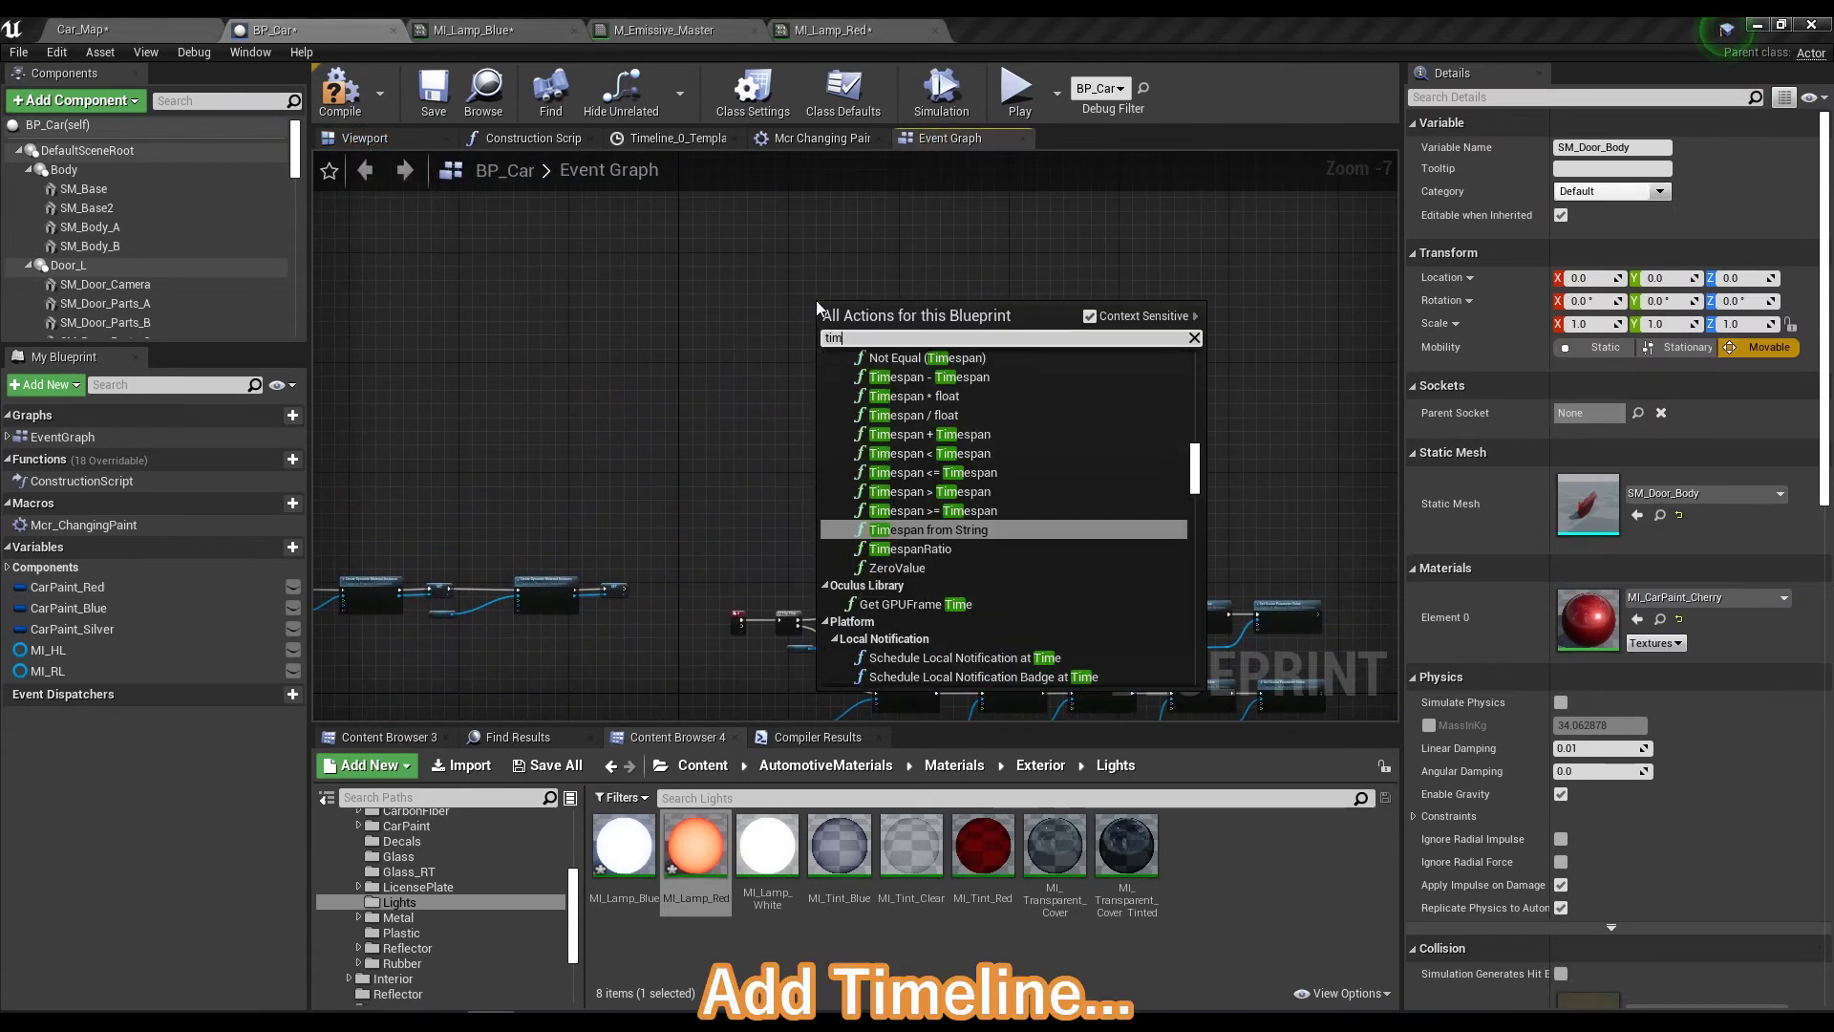
key(BackSpace)
key(BackSpace)
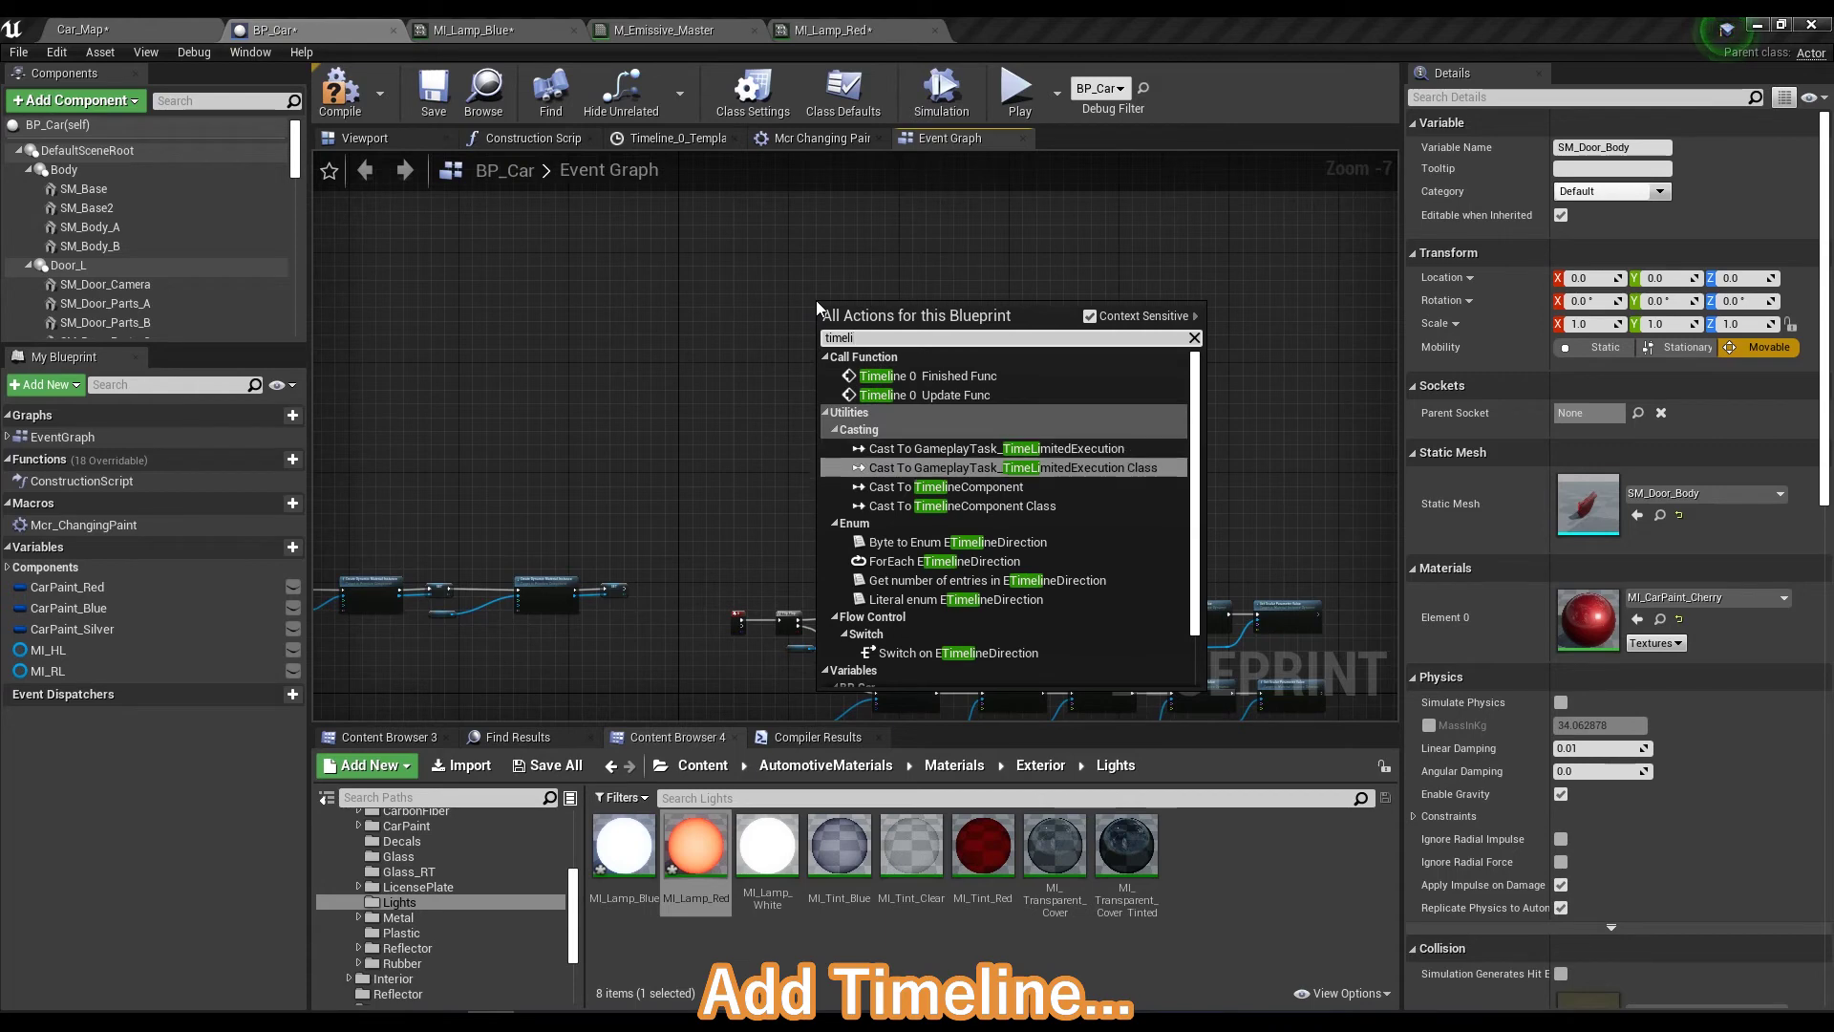
key(BackSpace)
text(eline)
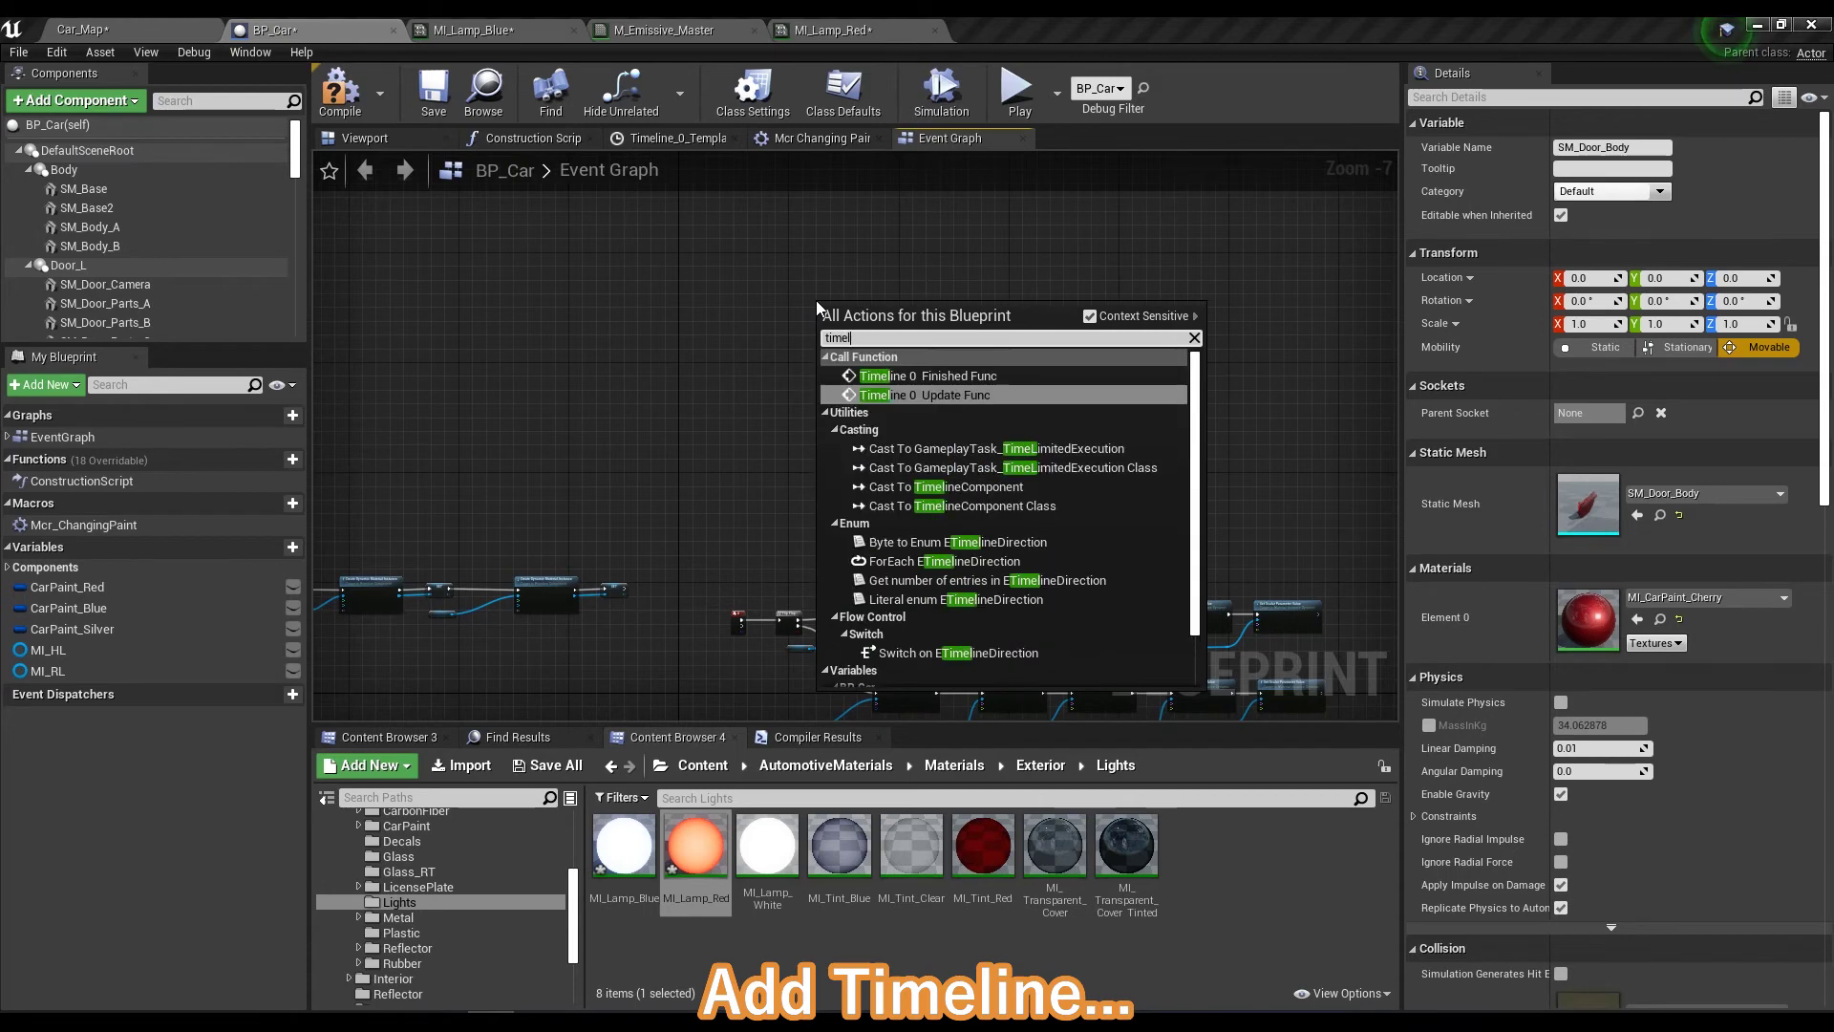
scroll(1007, 535, down, 1)
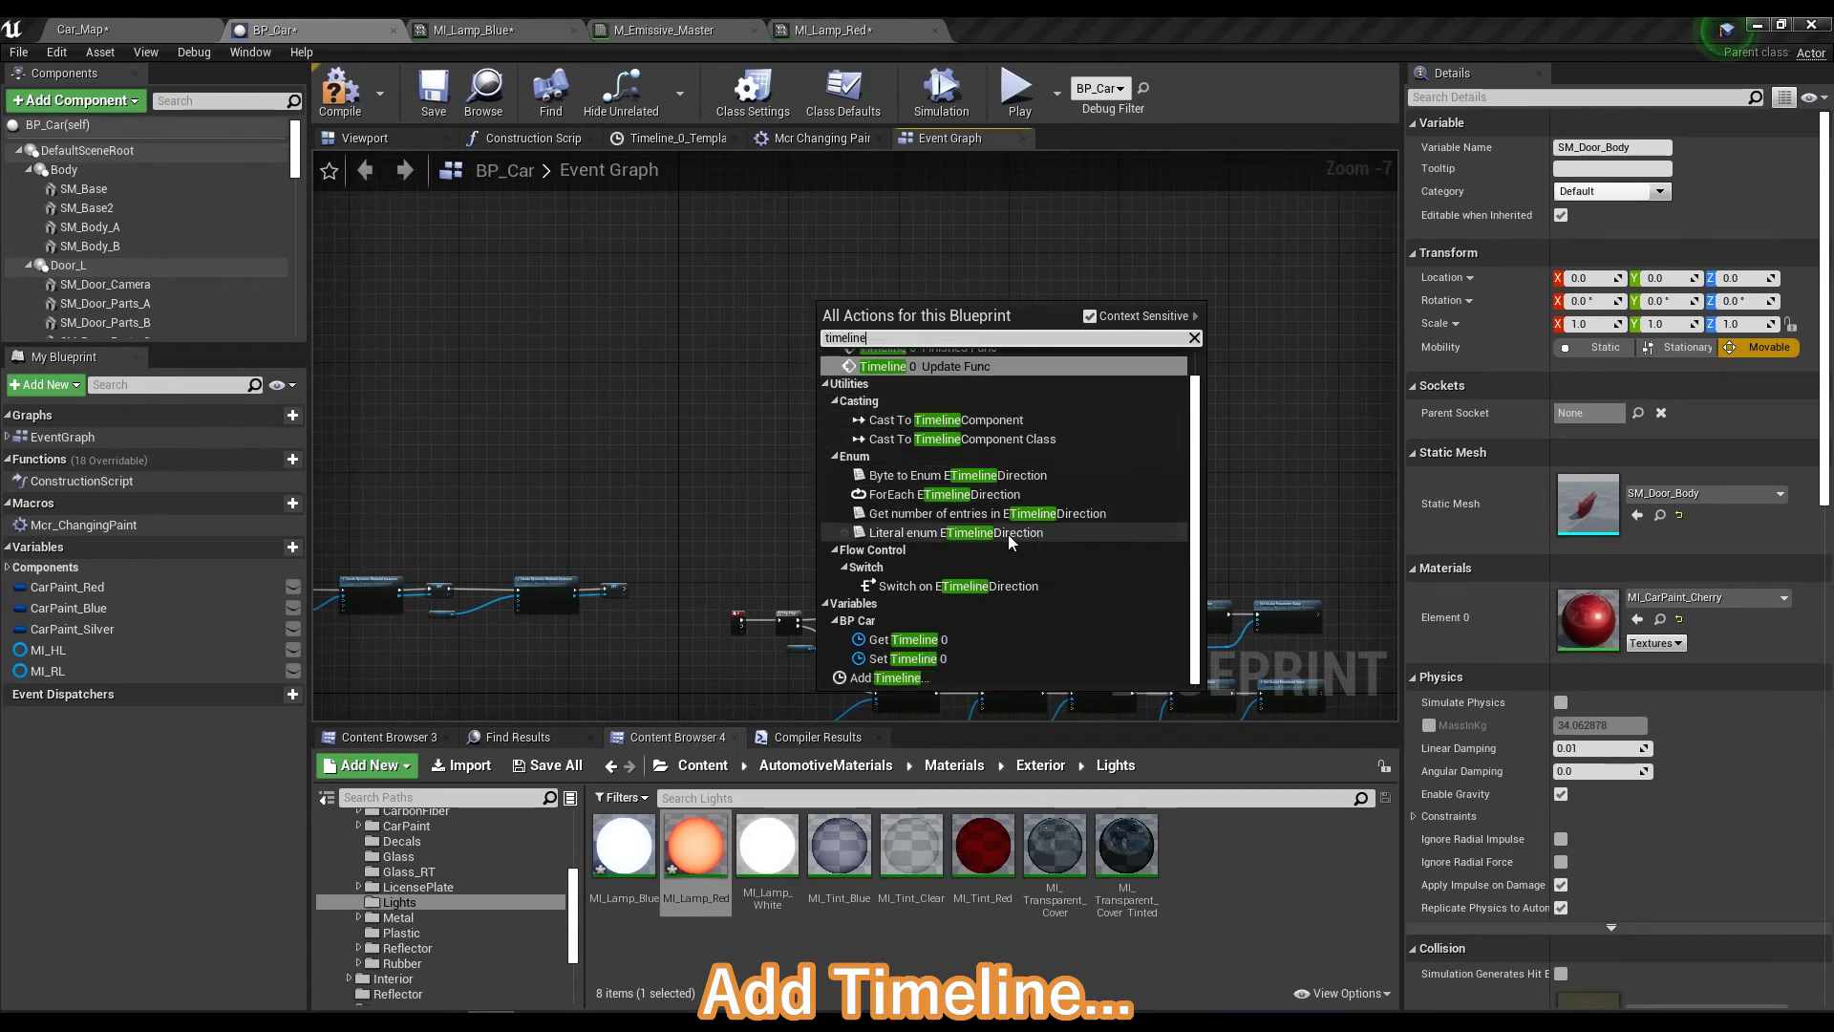
click(902, 678)
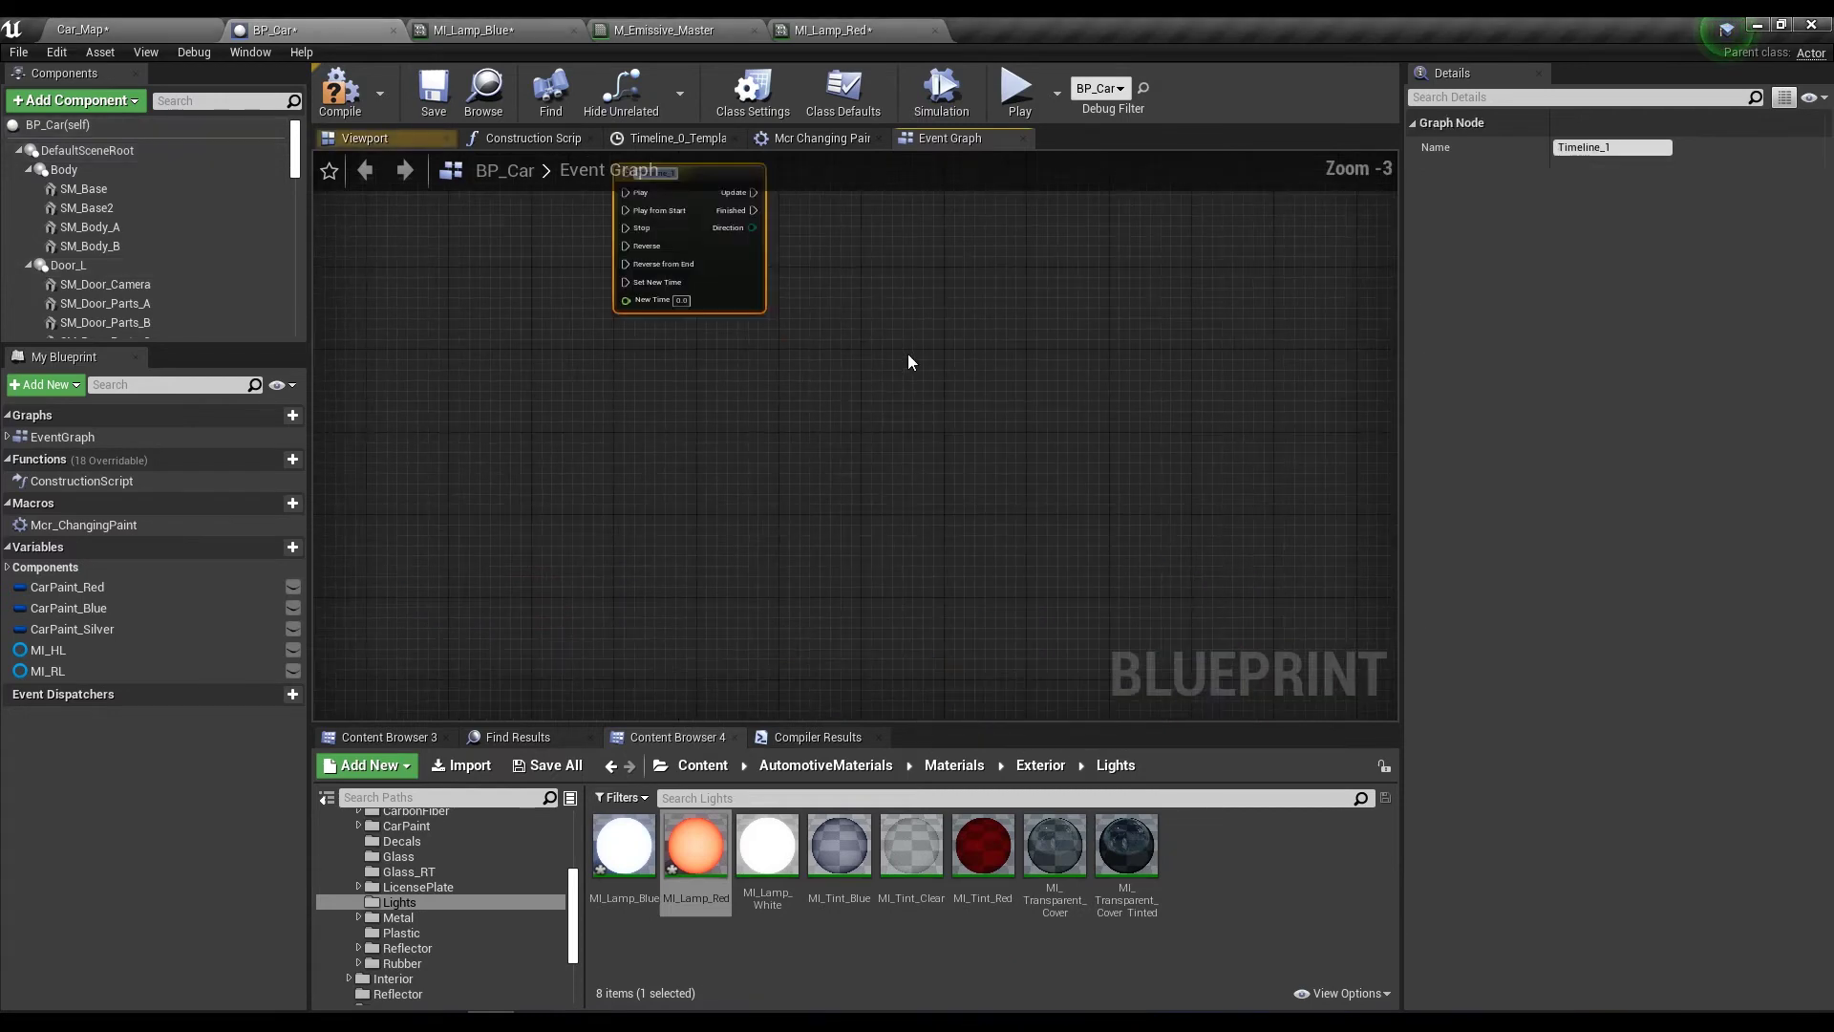
In Timeline_1, add a float track NewTrack_0 with a starting key and a second key.
double_click(783, 285)
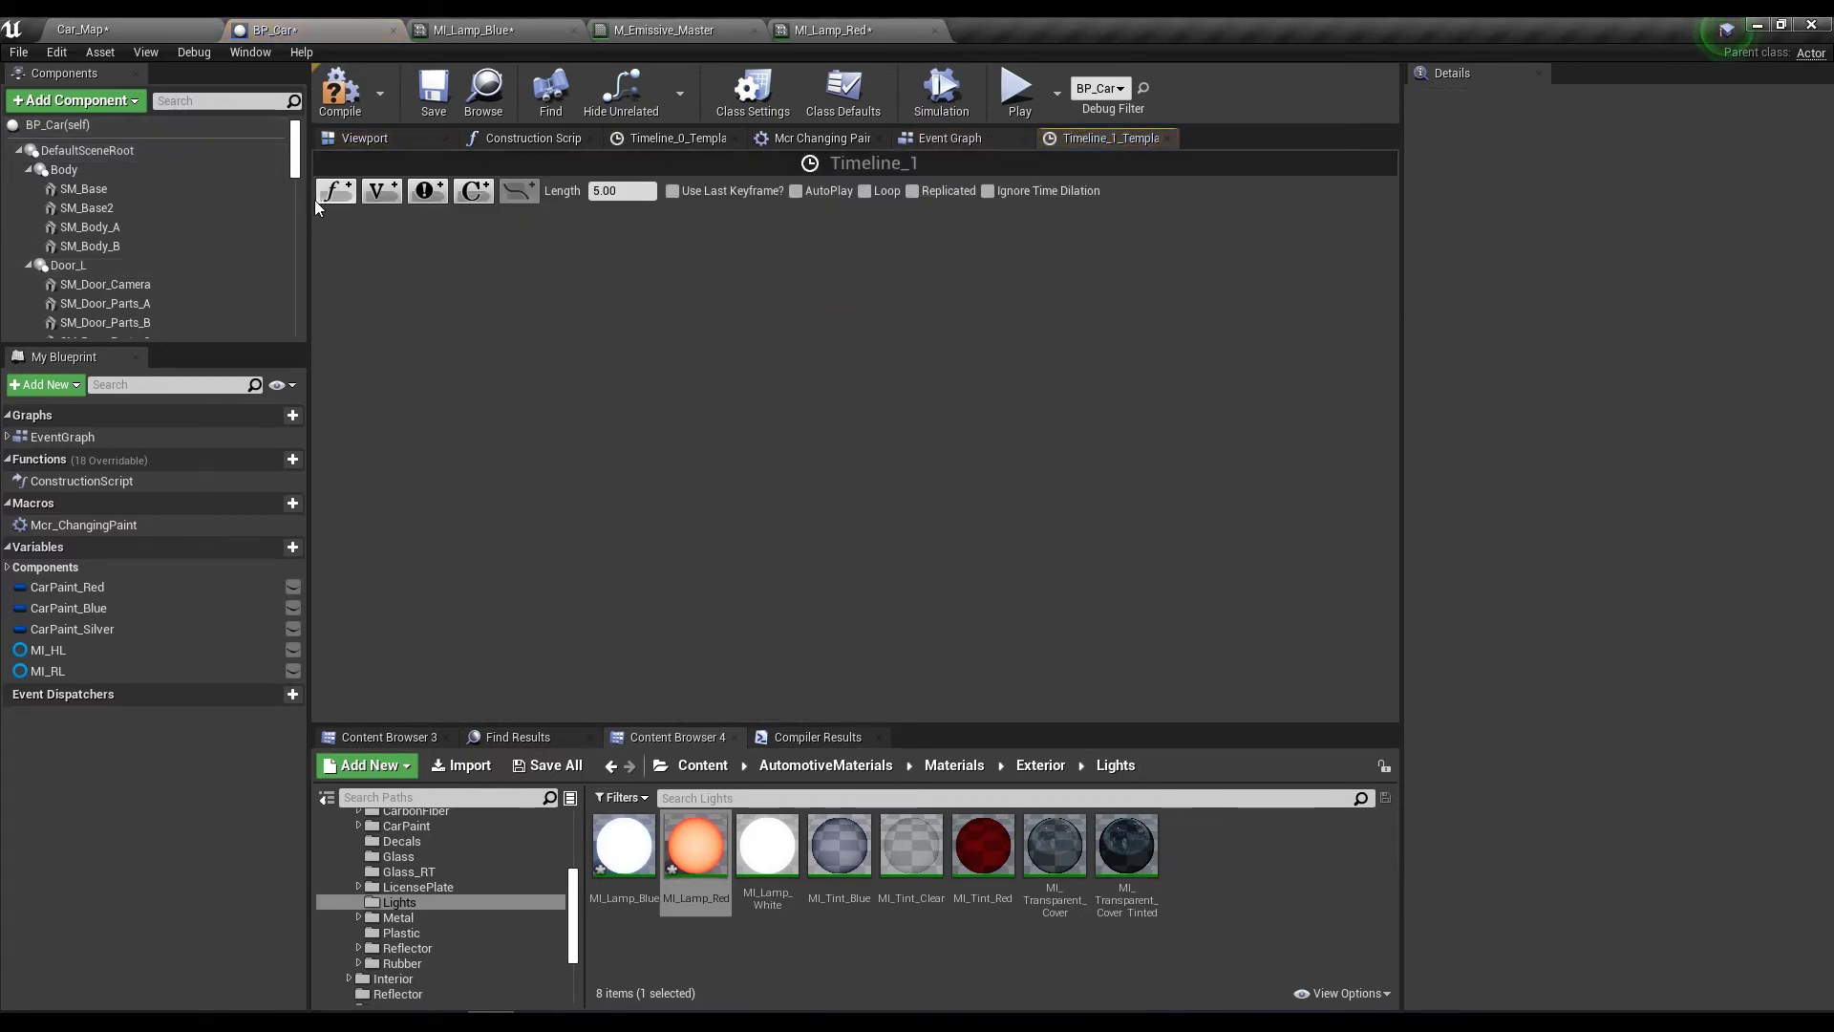
click(336, 190)
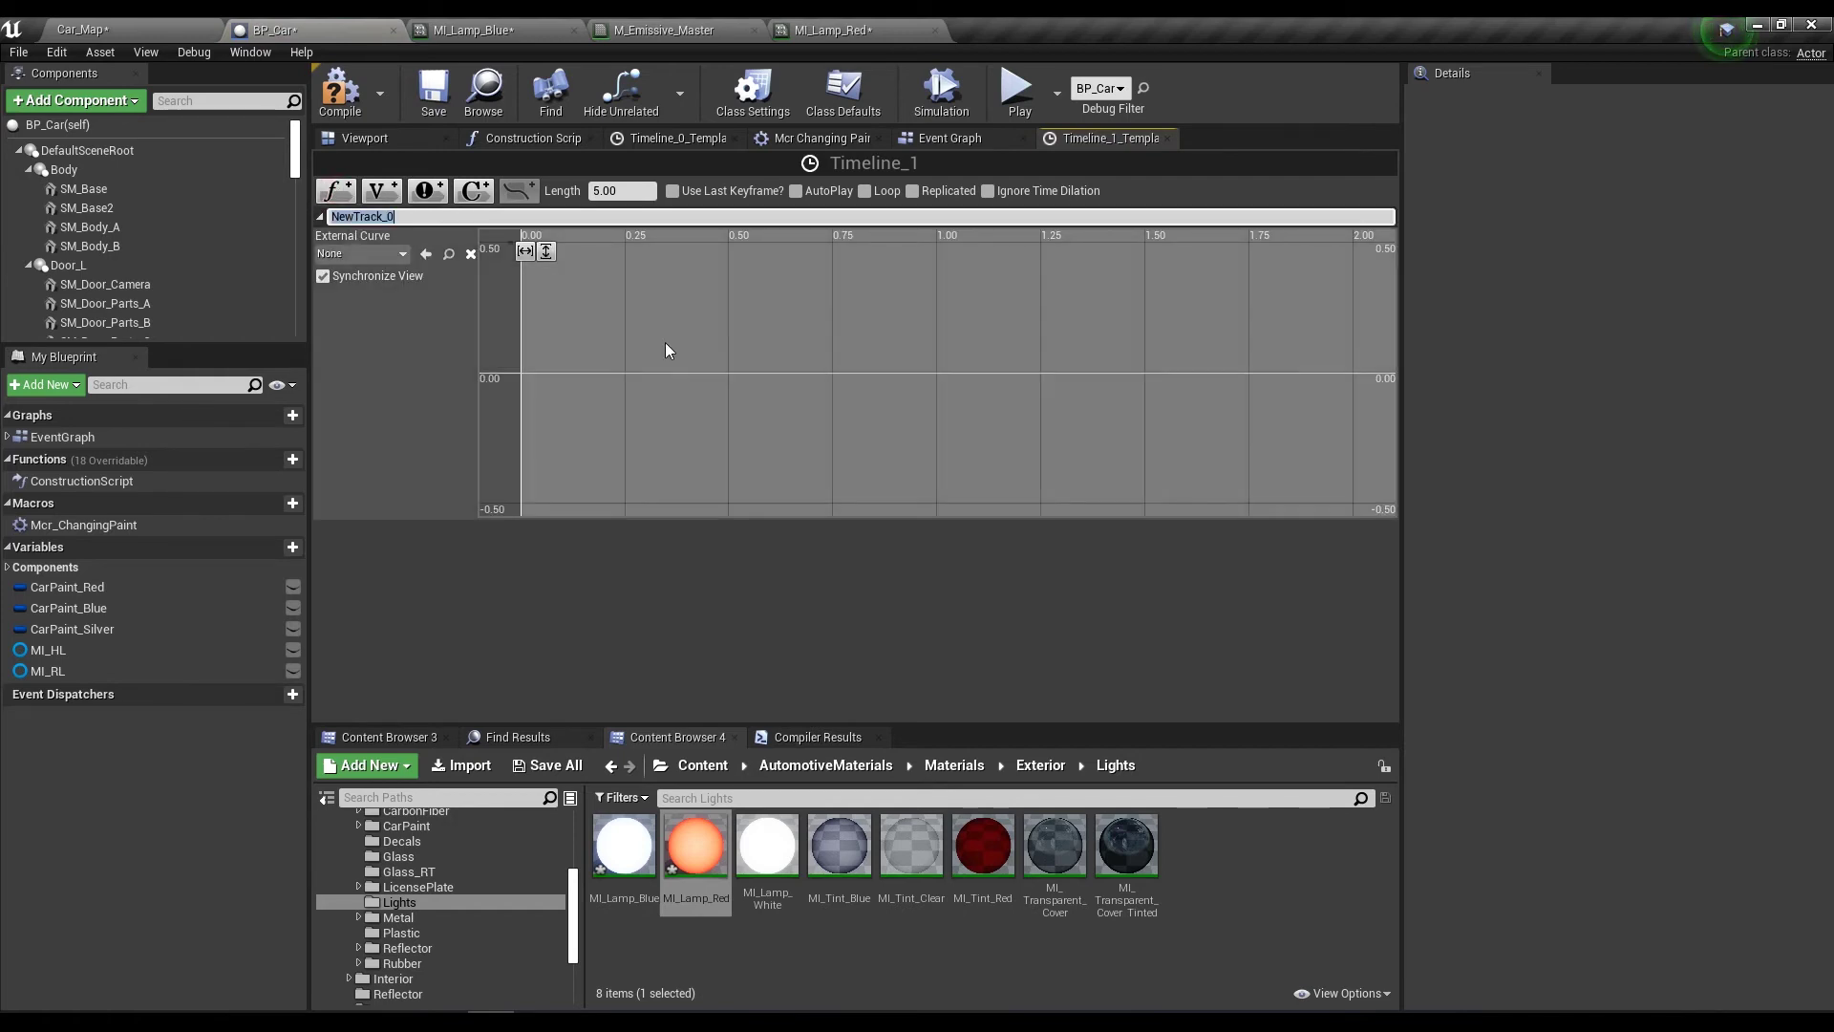
shift+click(551, 371)
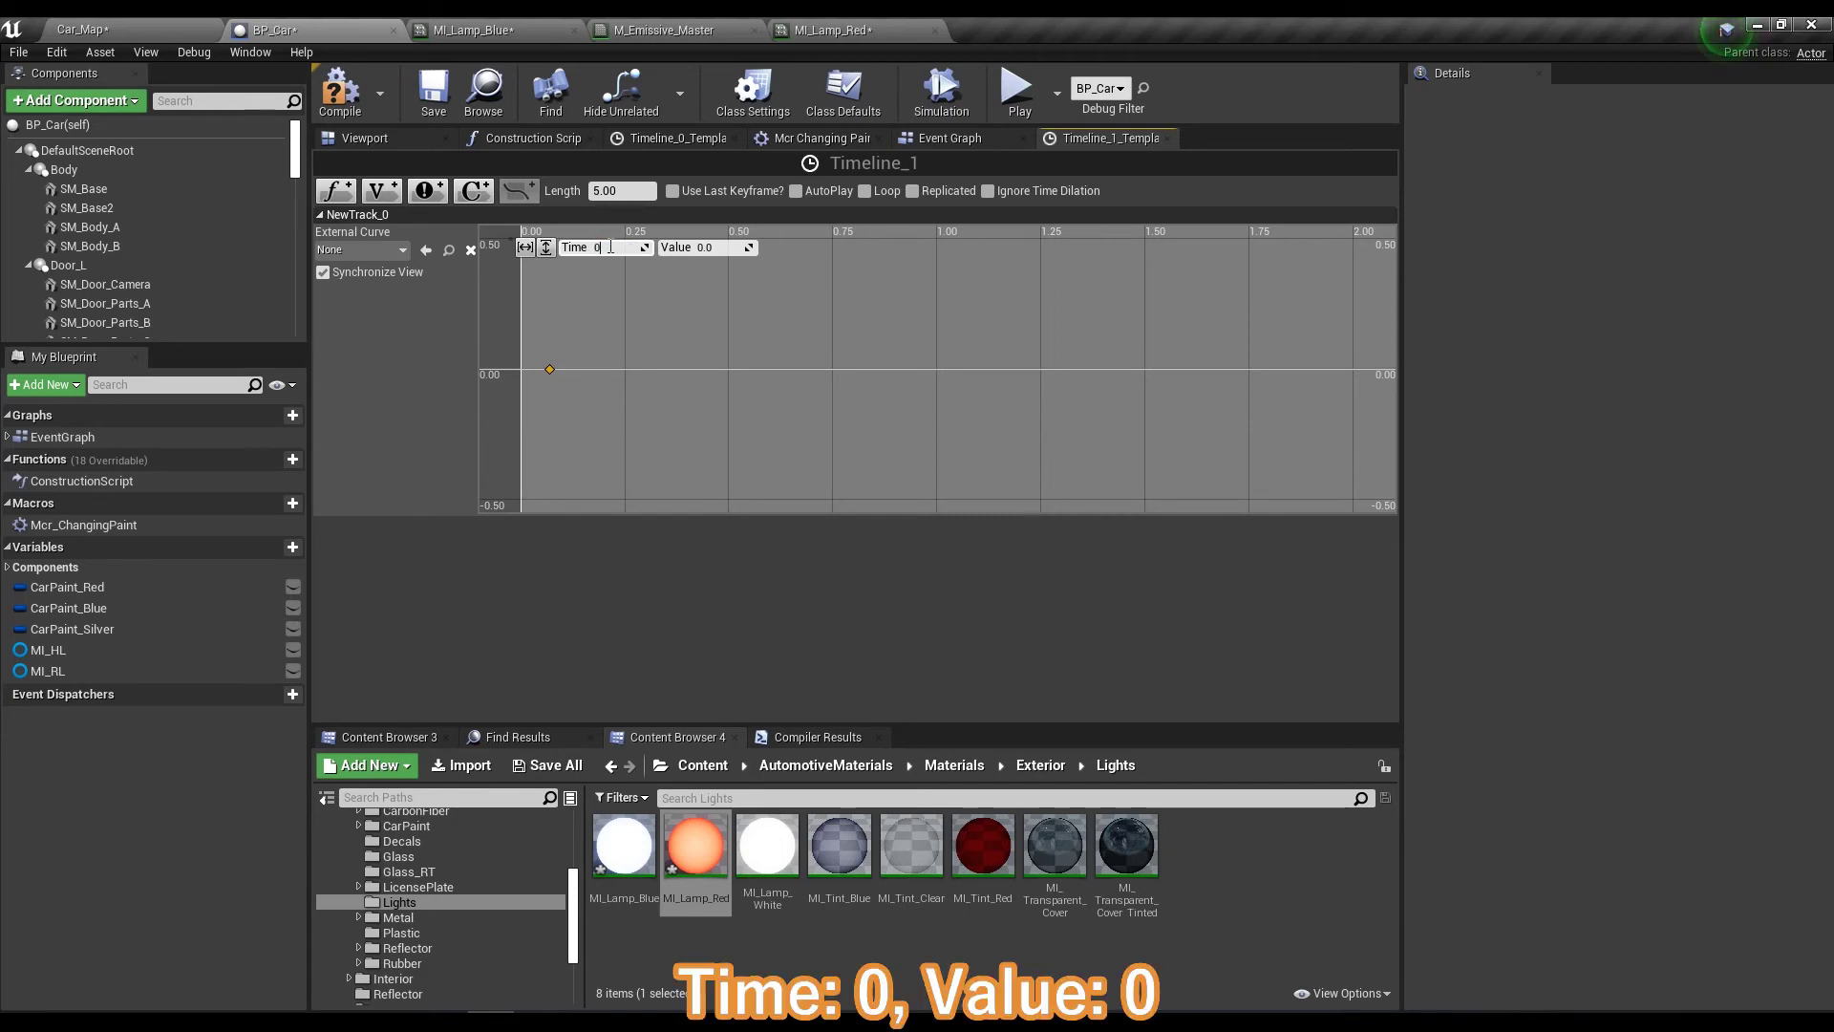
scroll(913, 364, down, 2)
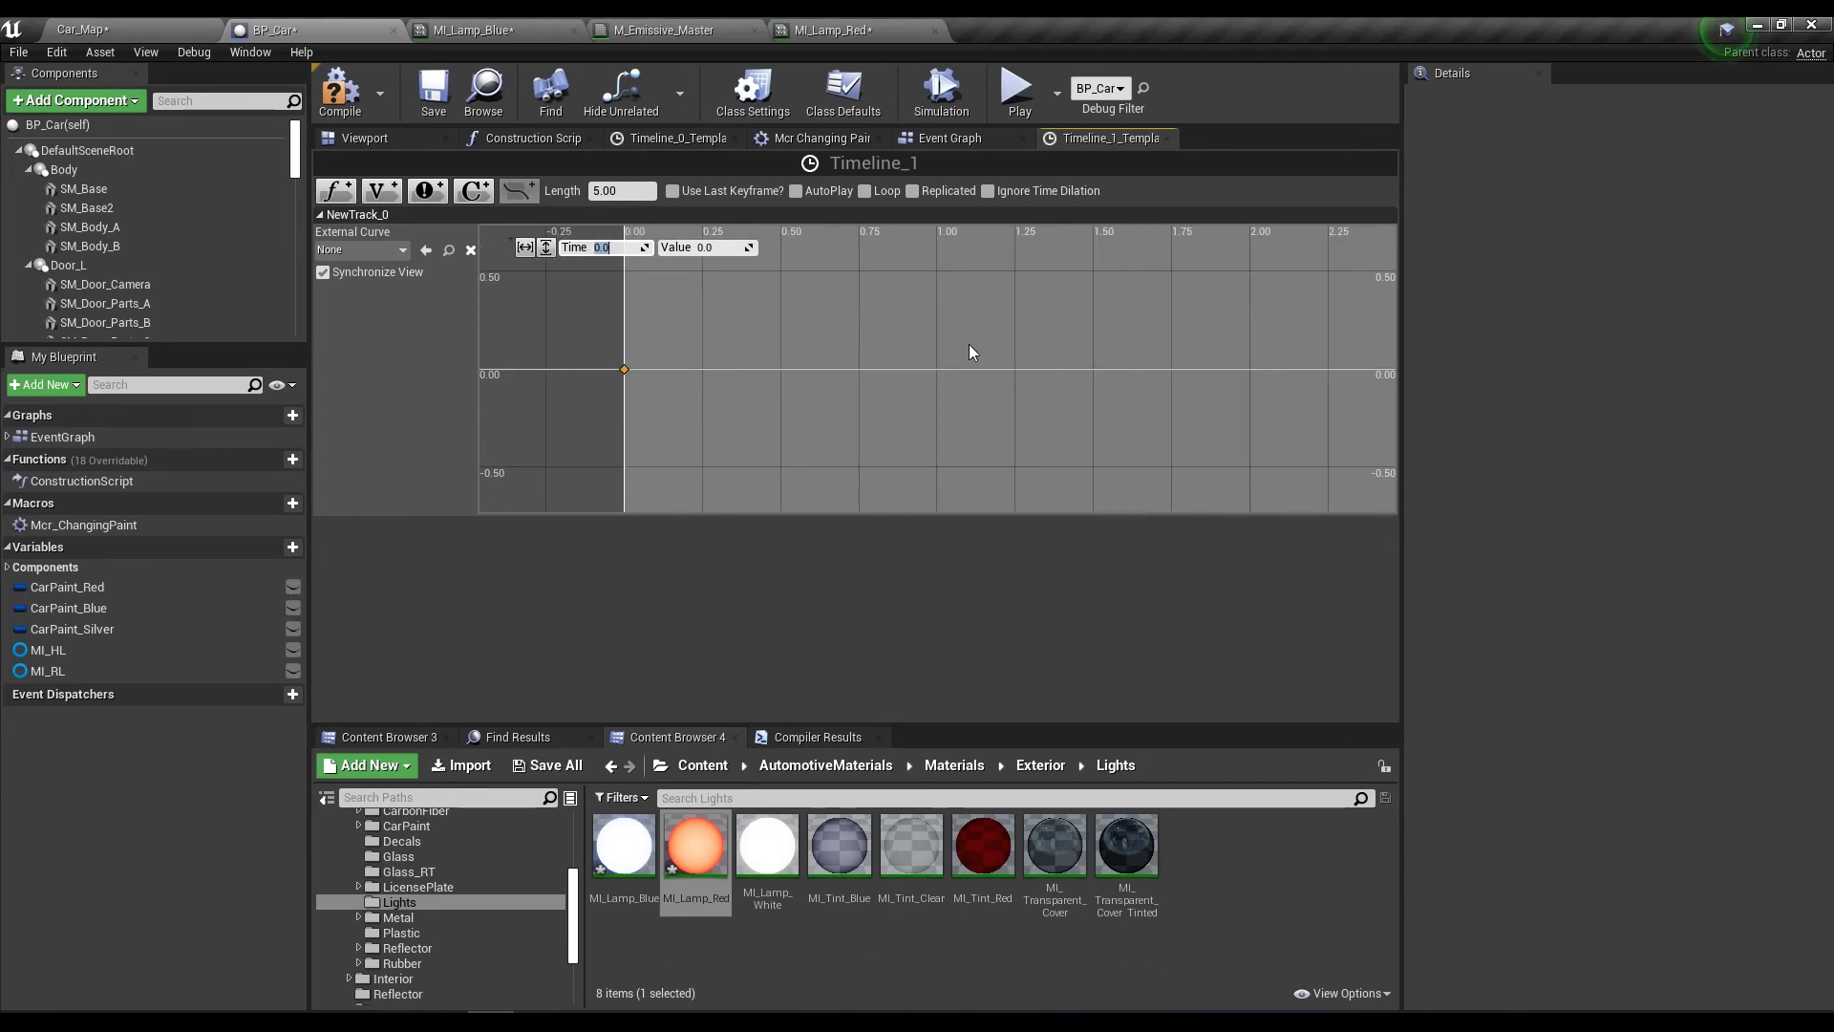
shift+click(960, 302)
drag(1016, 342, 896, 286)
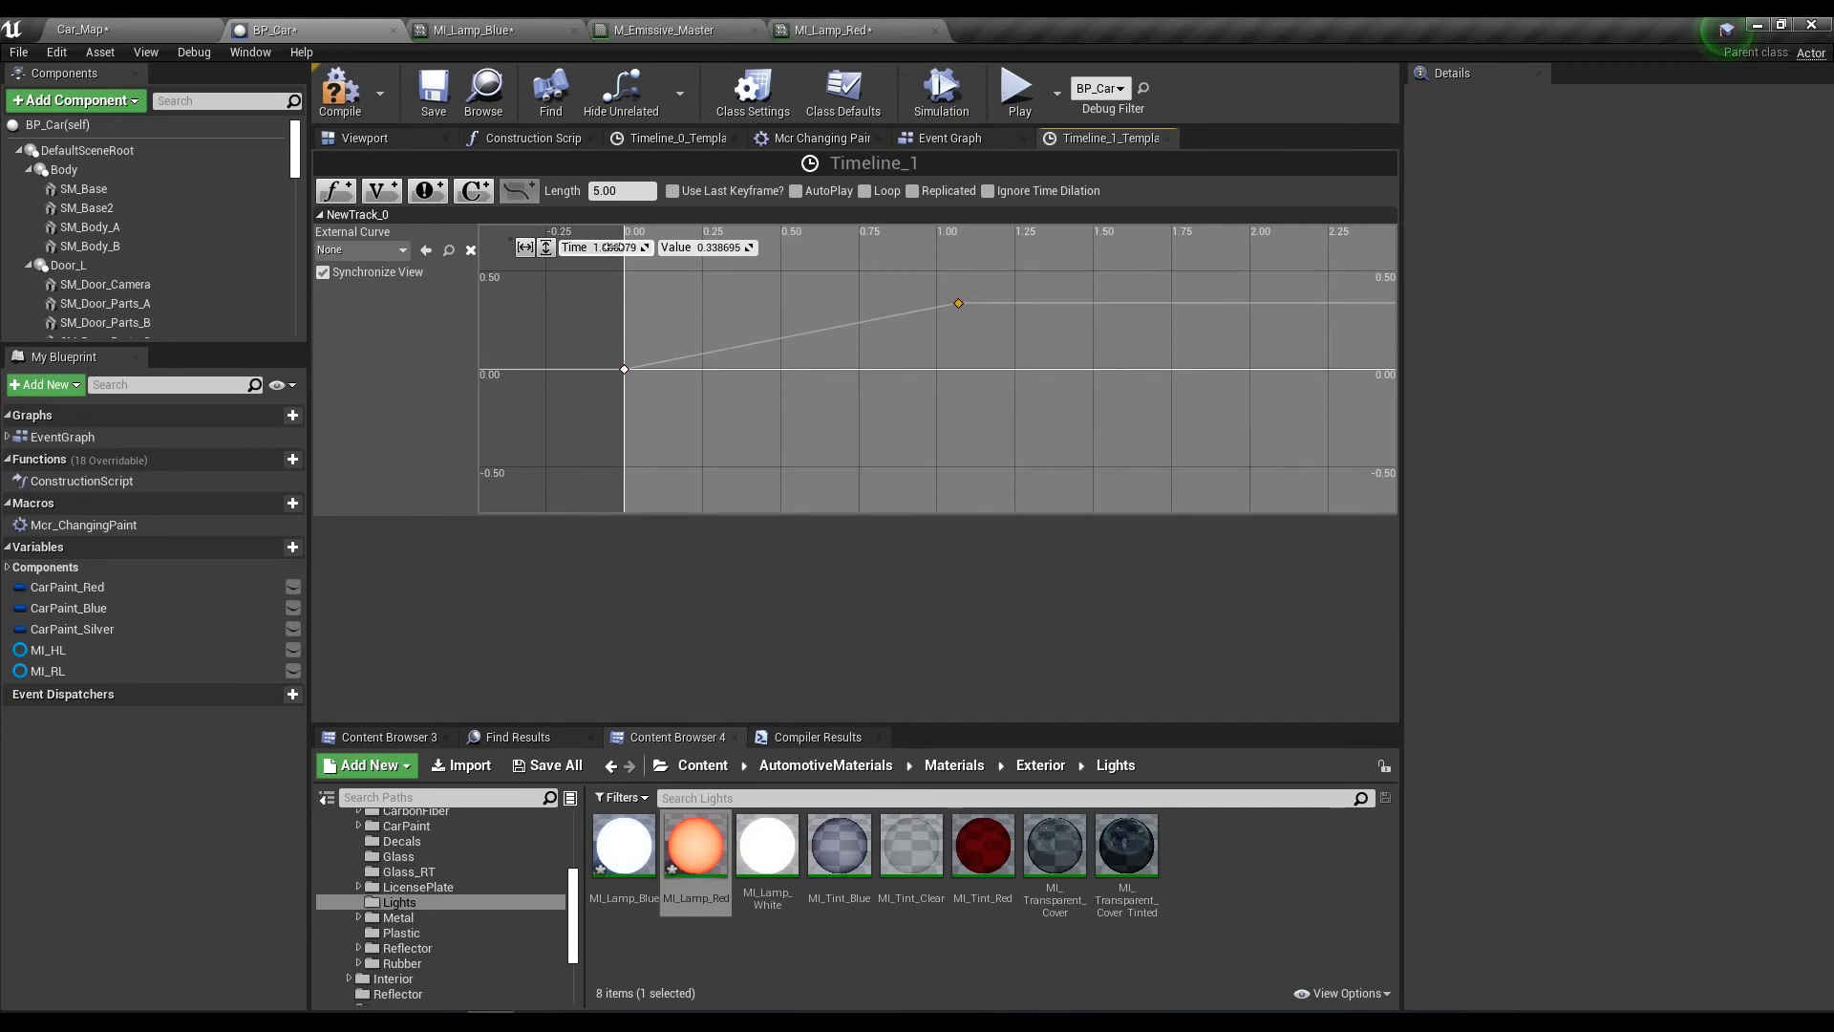
Set the second key to time 2, value 1, and the timeline length to 2.
click(608, 247)
text(2)
key(Tab)
text(1)
key(Return)
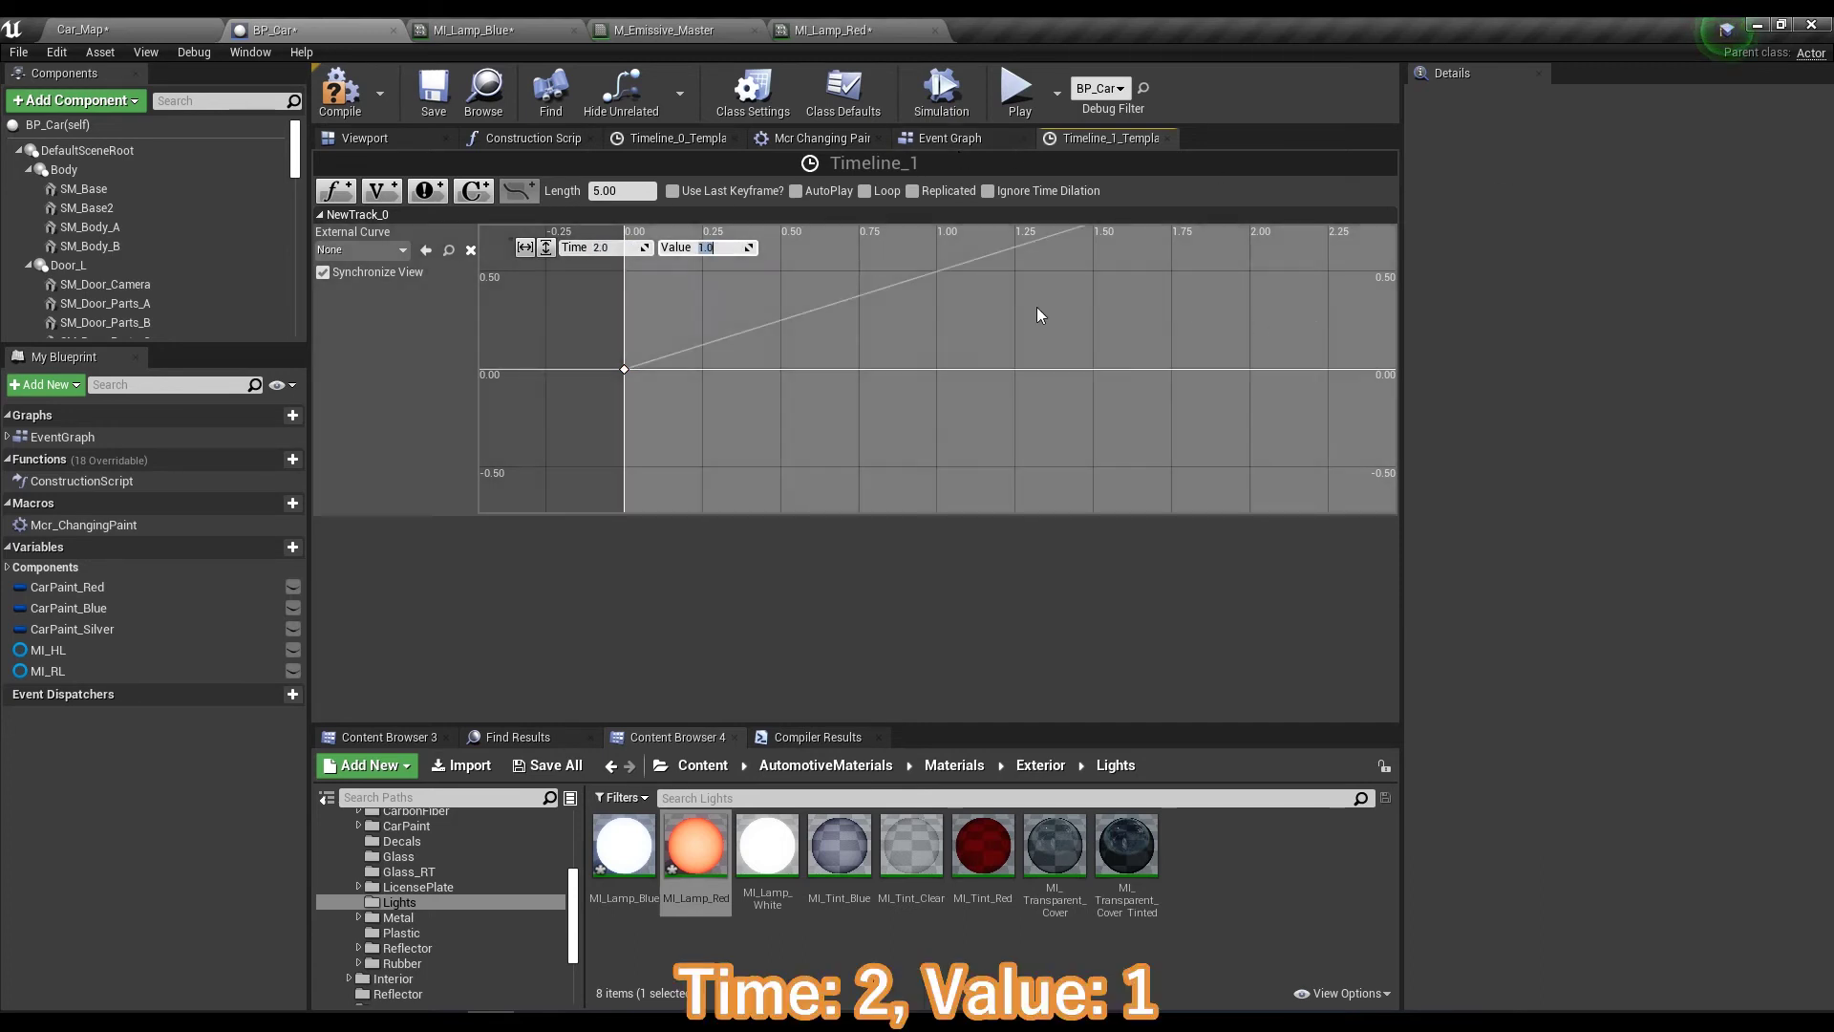
text(2)
key(Return)
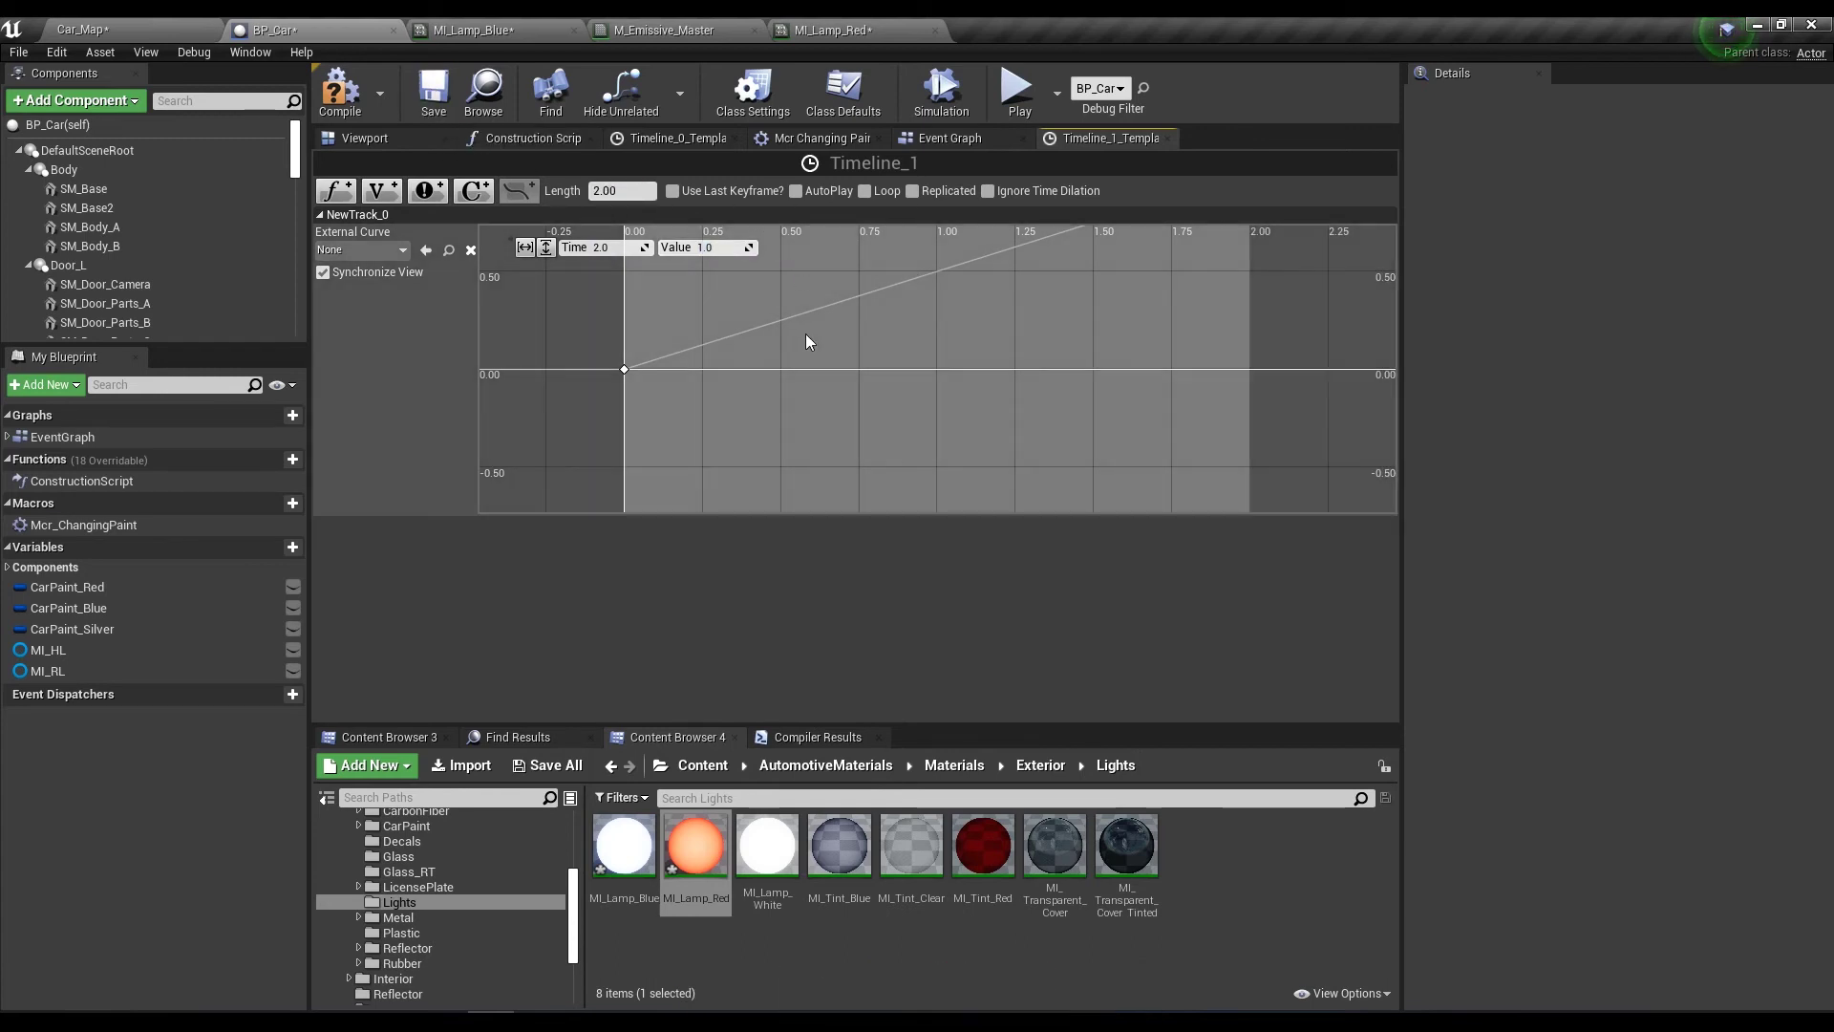
scroll(805, 334, up, 1)
click(963, 140)
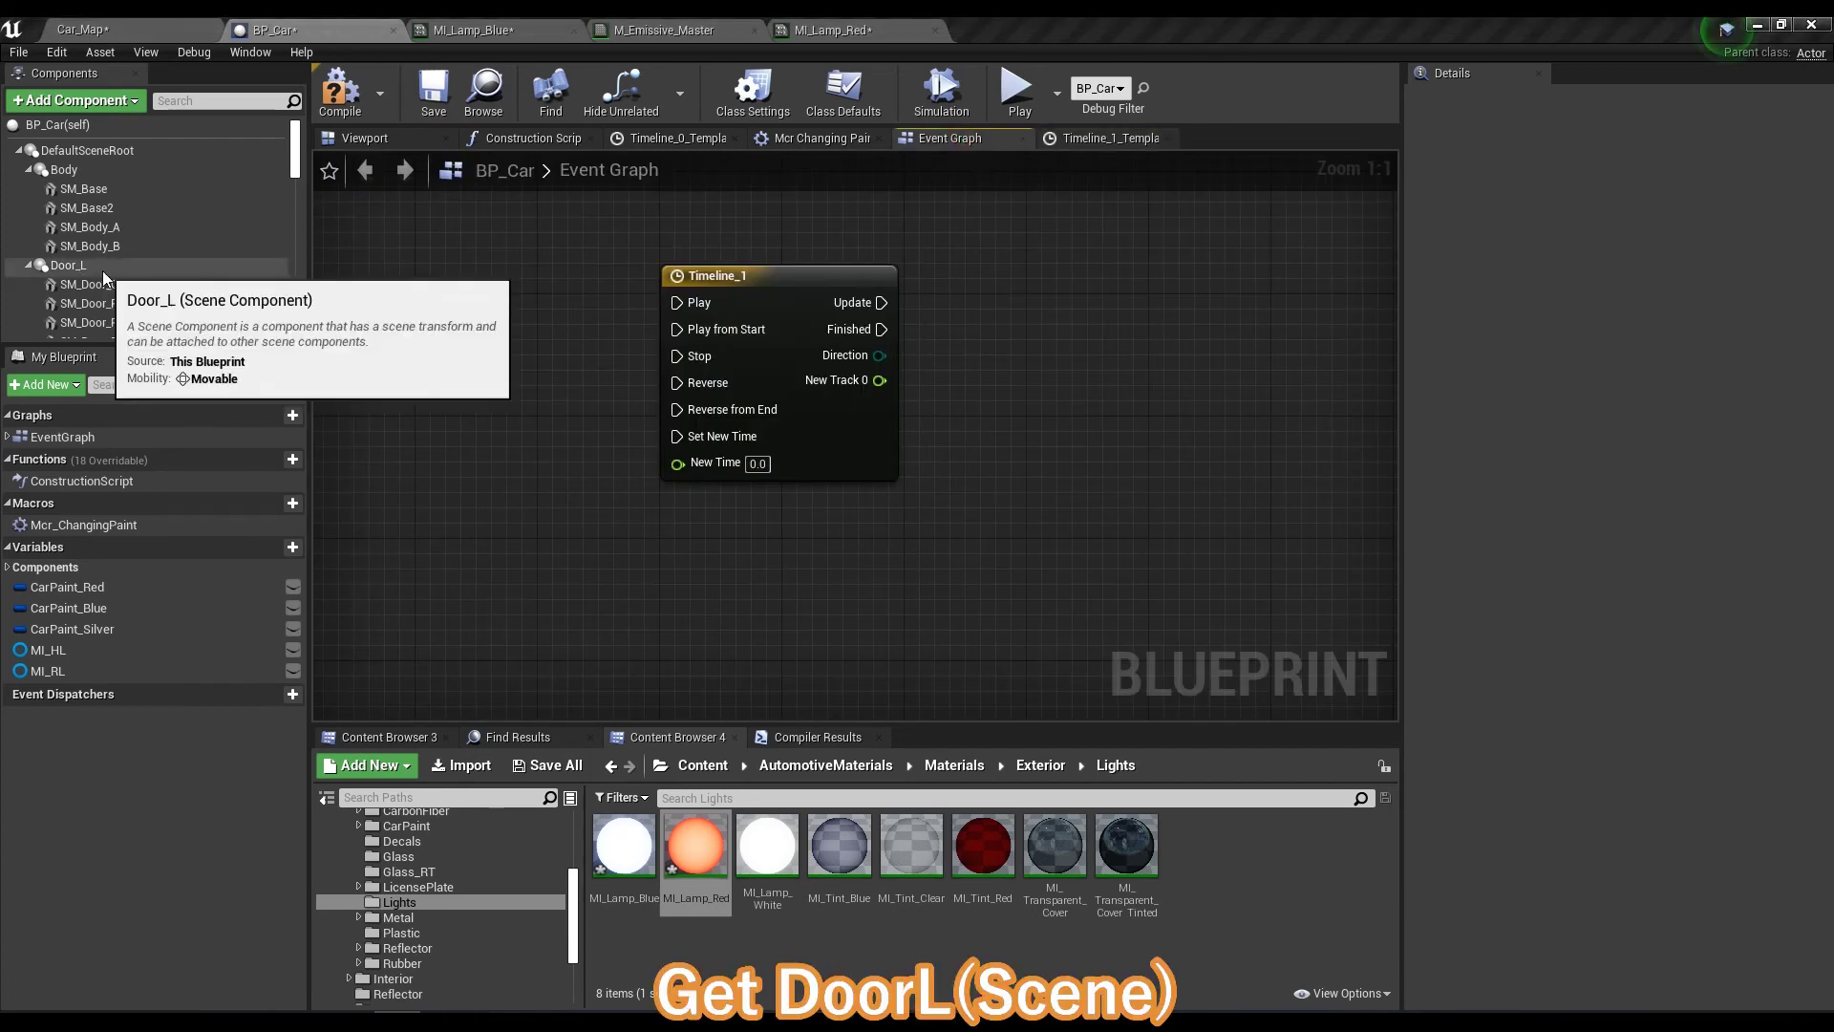
Add a Door L SetRelativeRotation node driven by Timeline_1's Update output.
mouse_move(67, 266)
mouse_down()
mouse_move(985, 369)
mouse_move(1195, 359)
mouse_up()
text(set re)
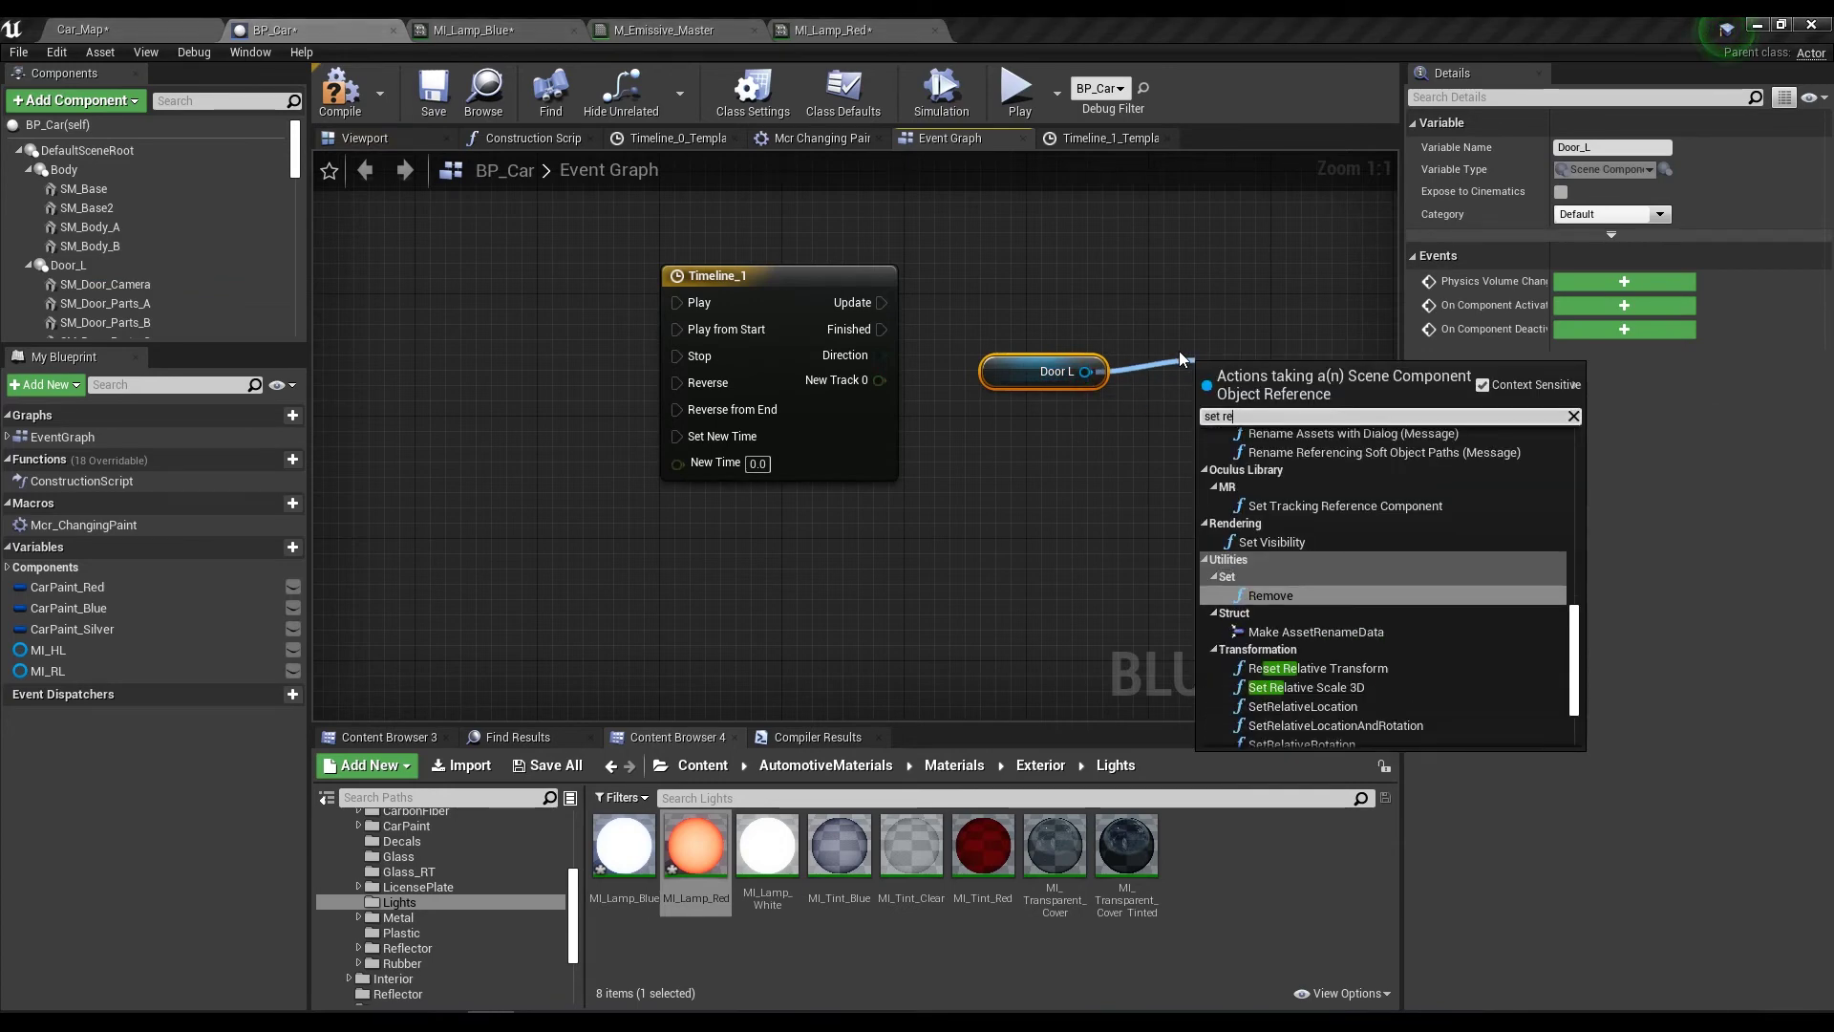
scroll(1475, 640, down, 3)
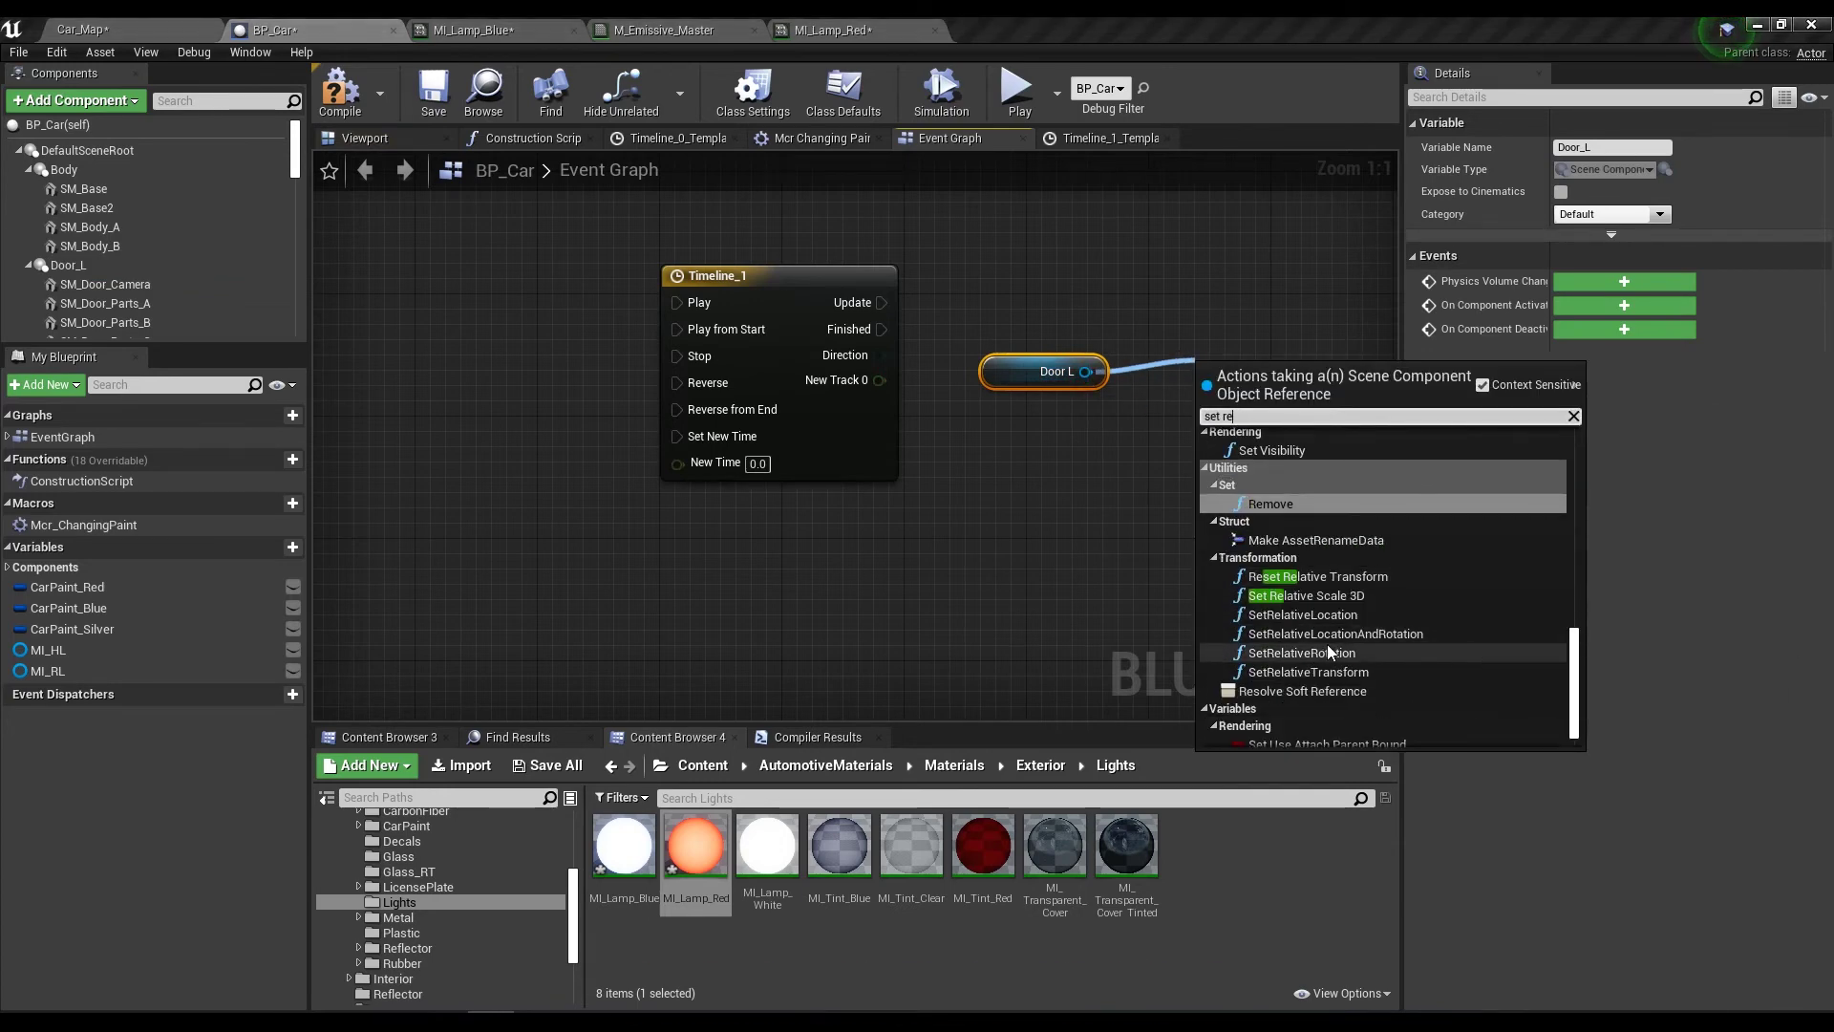
click(1294, 653)
right_drag(1255, 530, 959, 589)
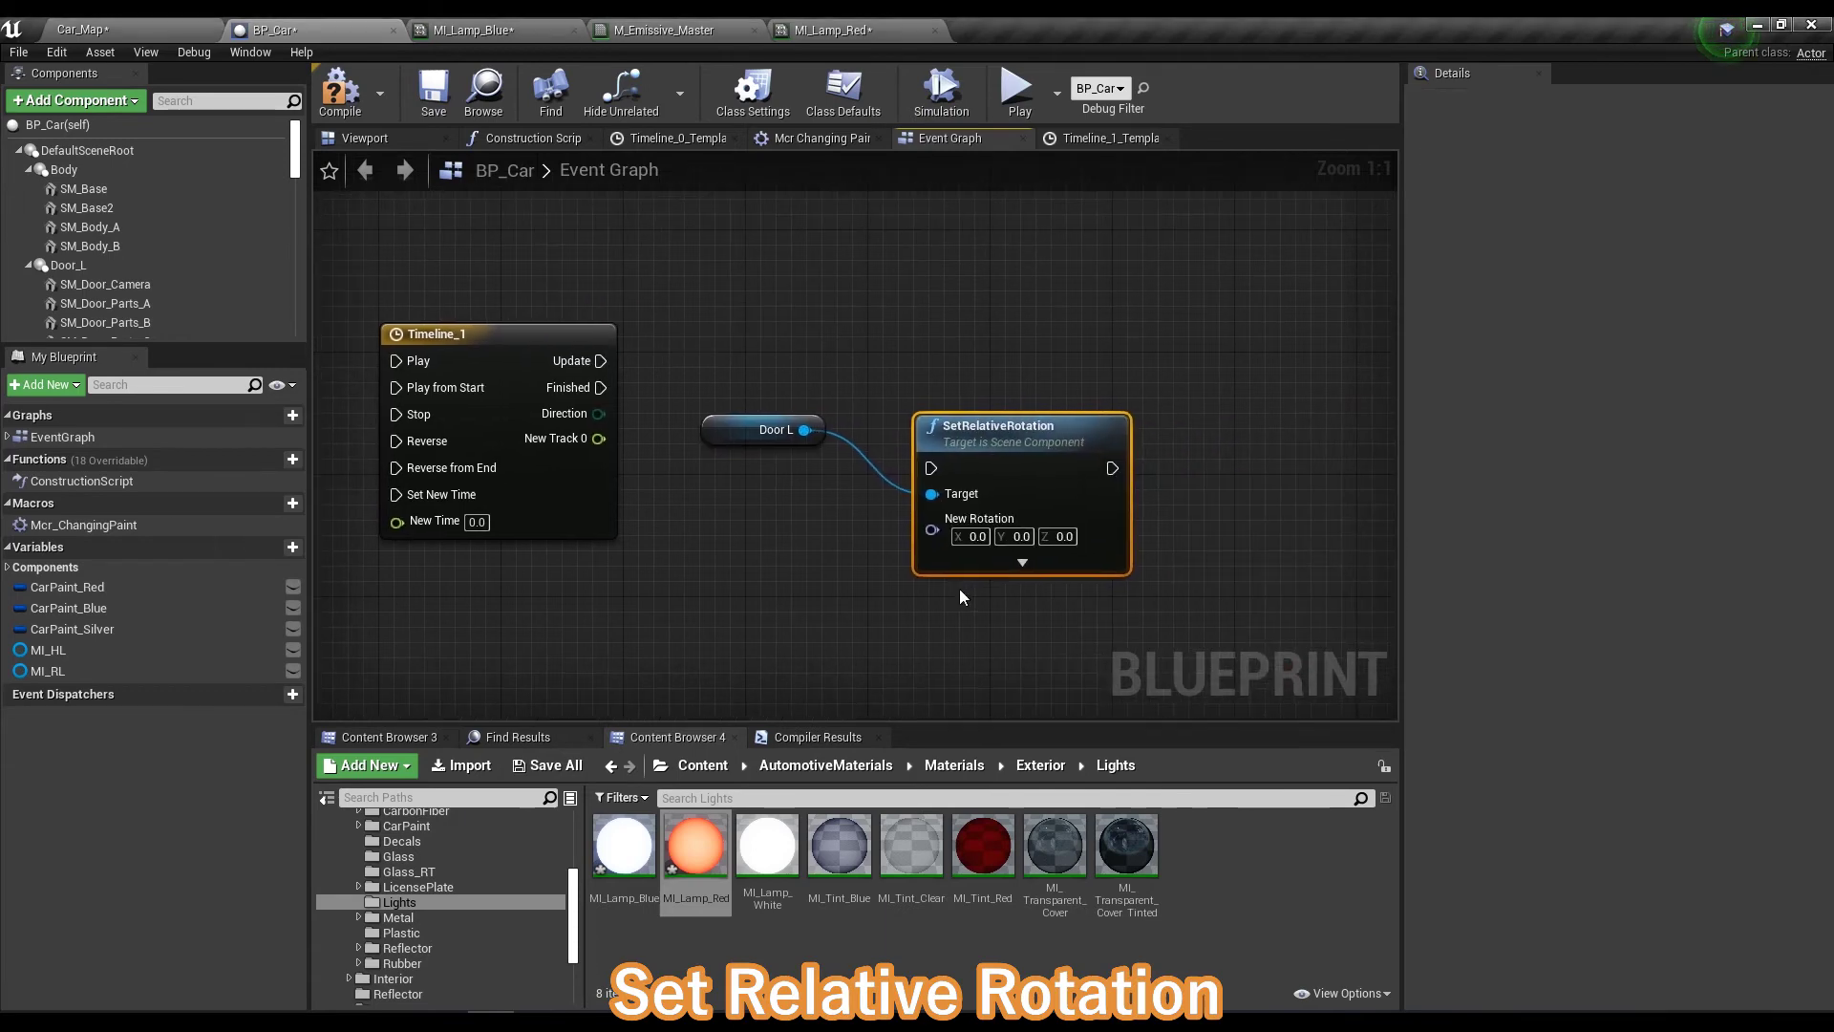
drag(965, 428, 1026, 306)
mouse_move(600, 360)
mouse_down()
mouse_move(963, 342)
mouse_move(1143, 360)
mouse_up()
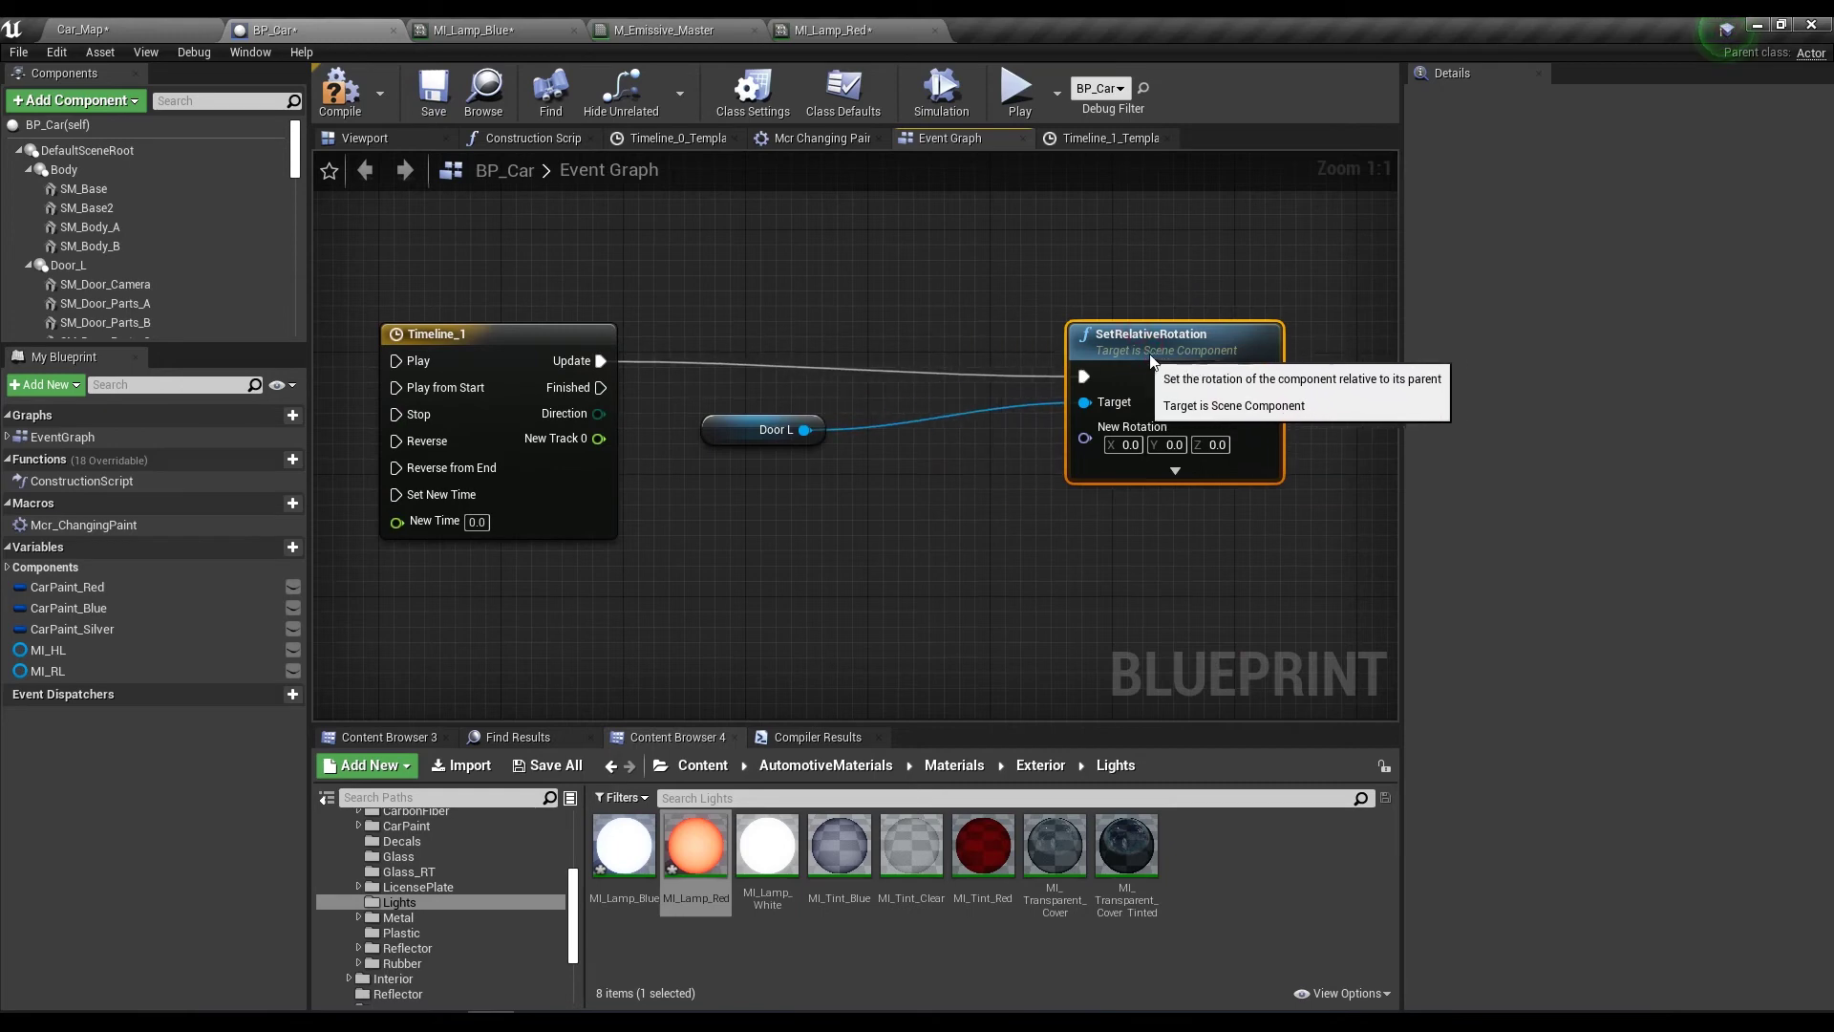
Add a Linear Ease node from New Track 0 feeding SetRelativeRotation's New Rotation.
right_click(751, 575)
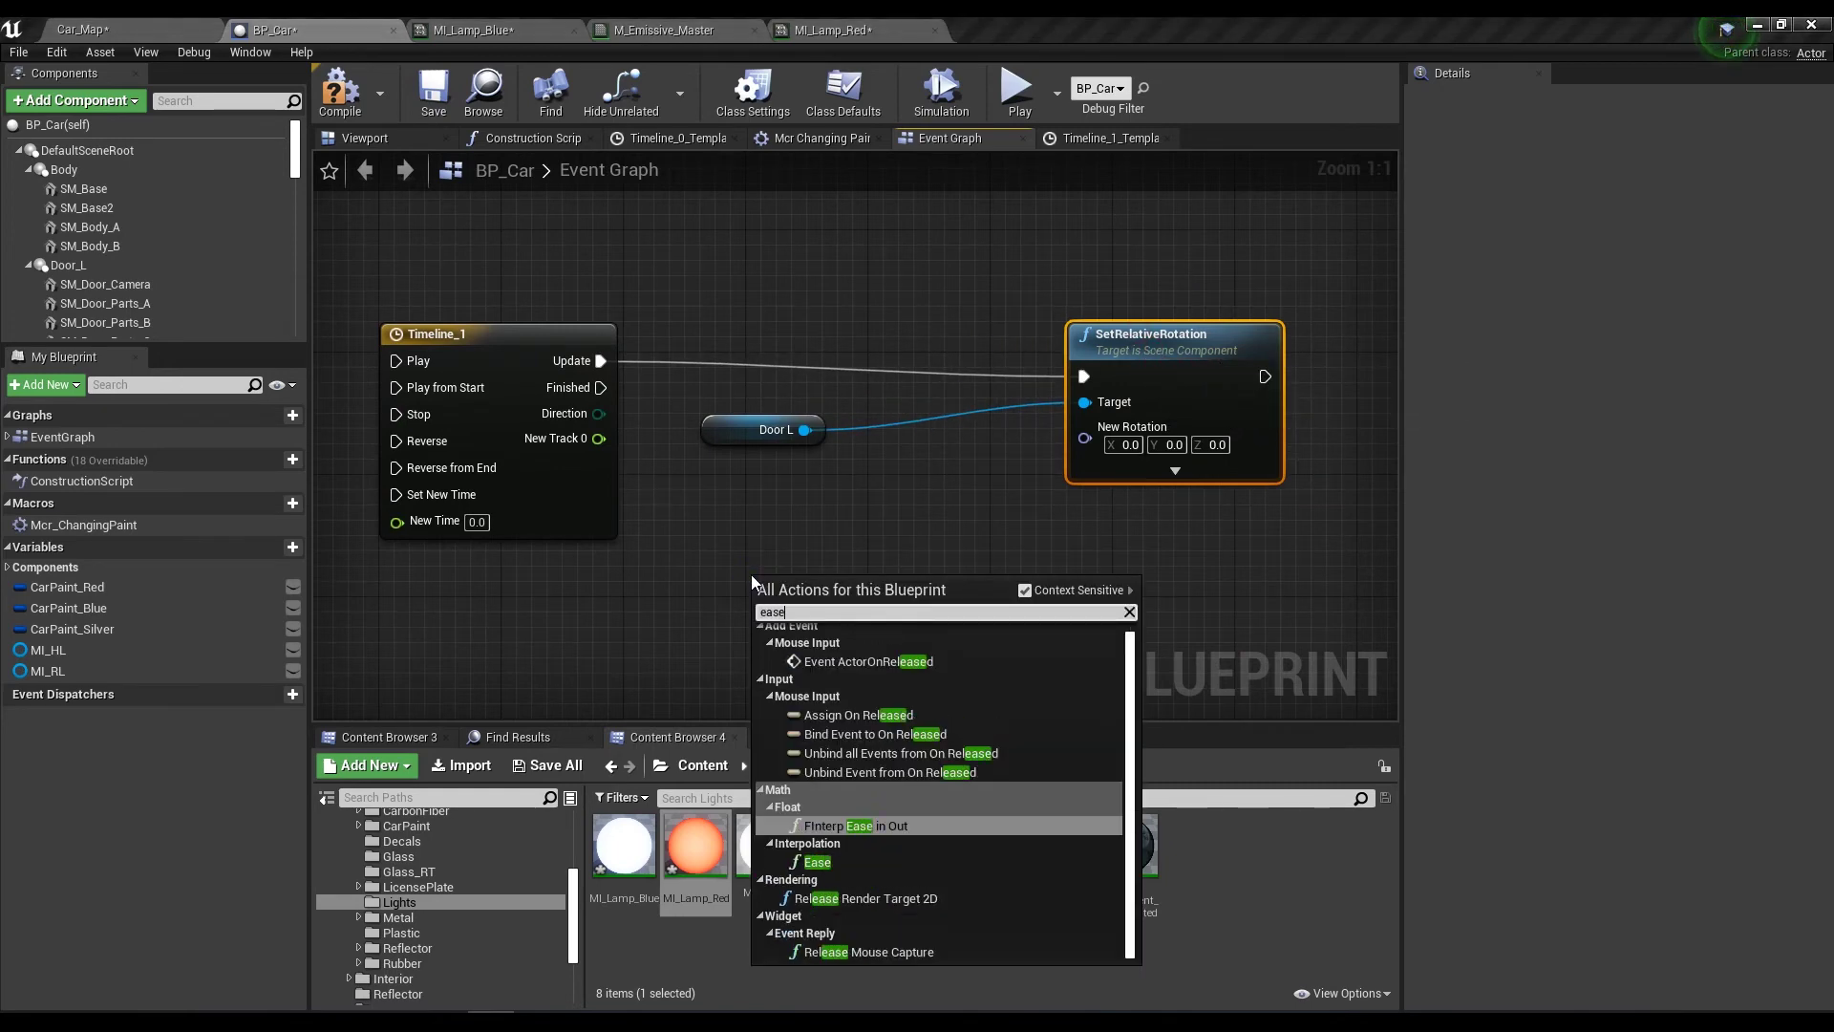
key(Escape)
right_drag(751, 576, 771, 436)
drag(869, 455, 875, 409)
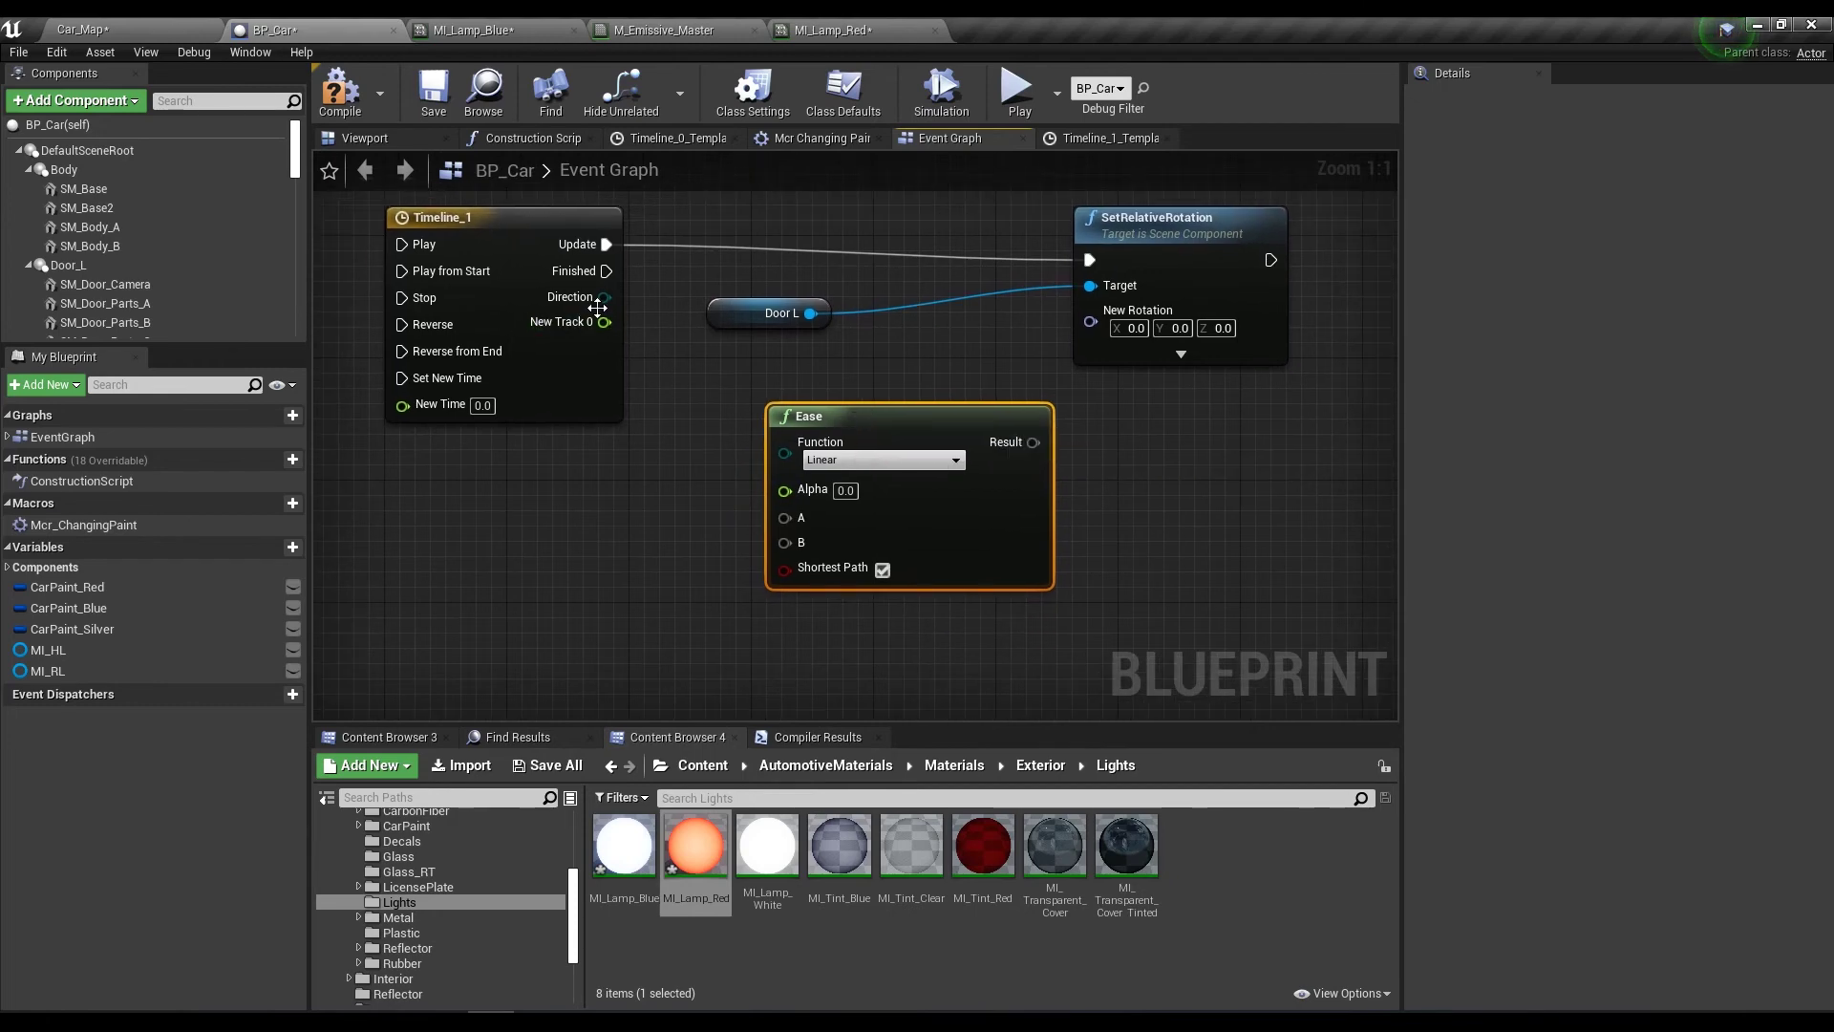
drag(604, 322, 785, 489)
click(840, 460)
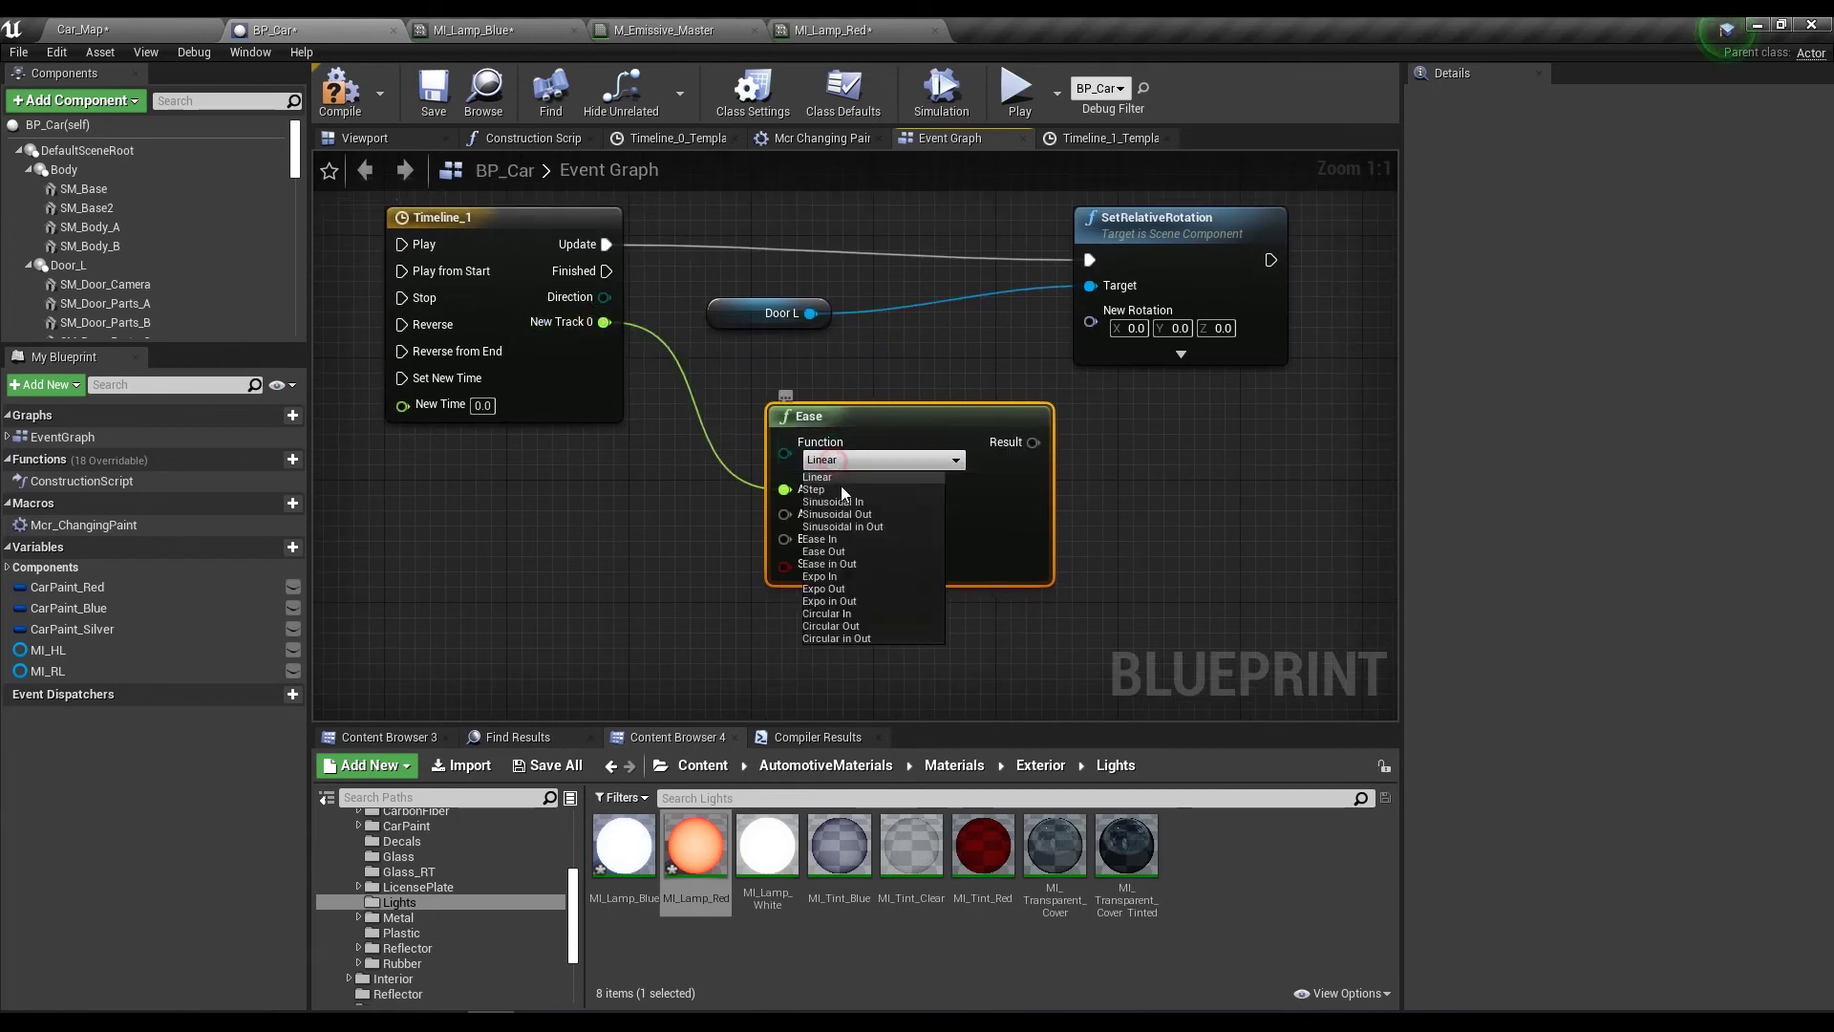
right_drag(879, 417, 808, 486)
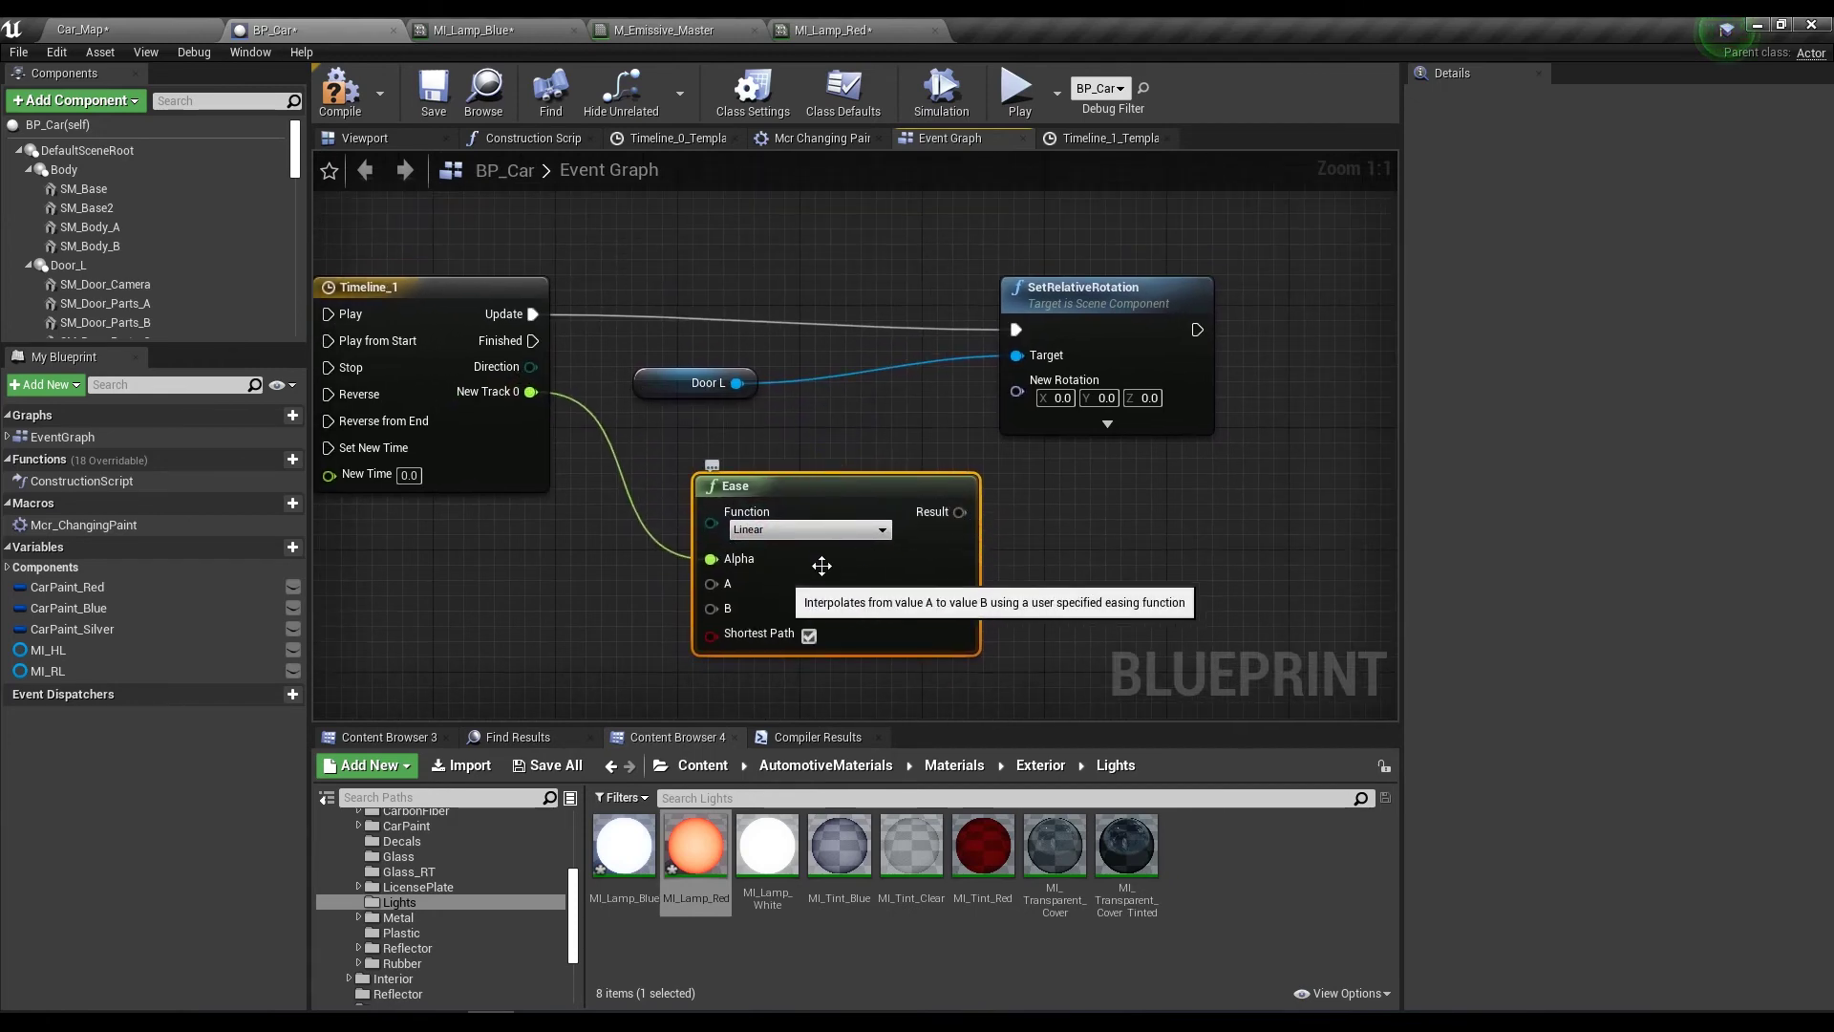
drag(959, 512, 1017, 391)
drag(1098, 290, 1236, 290)
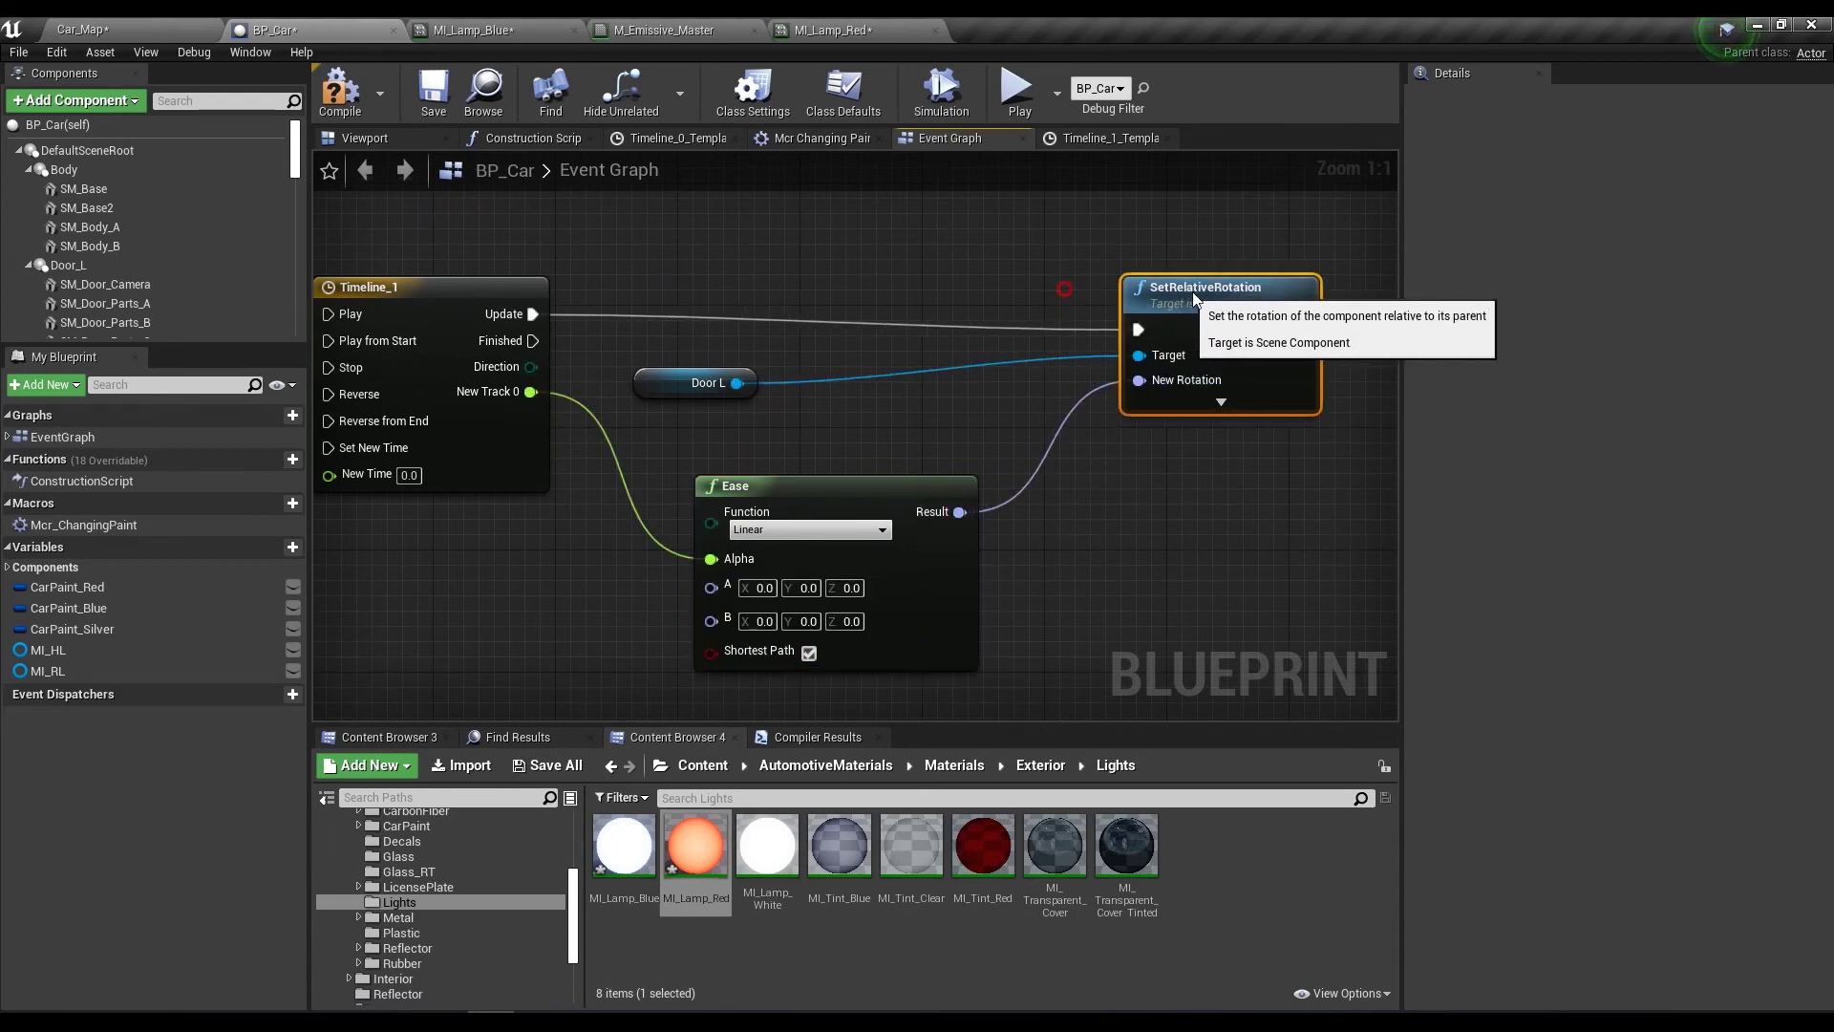
drag(879, 482, 925, 466)
click(1171, 290)
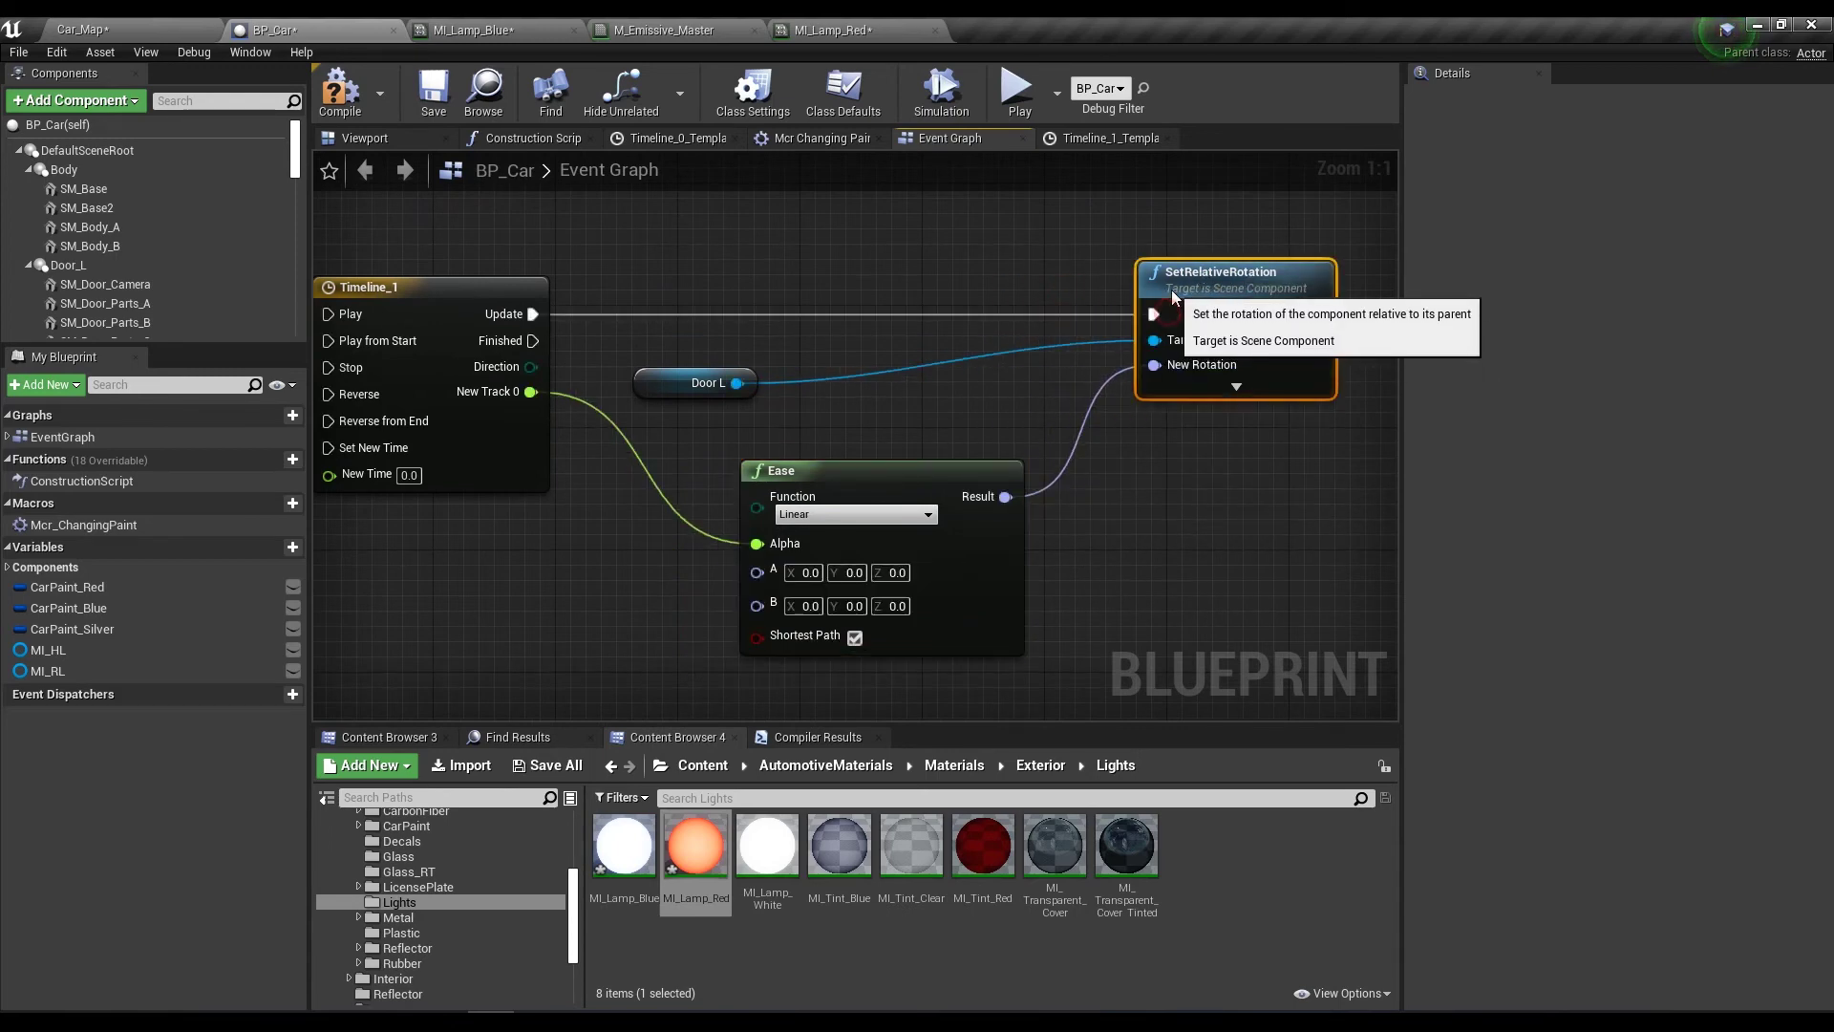
right_drag(838, 621, 829, 538)
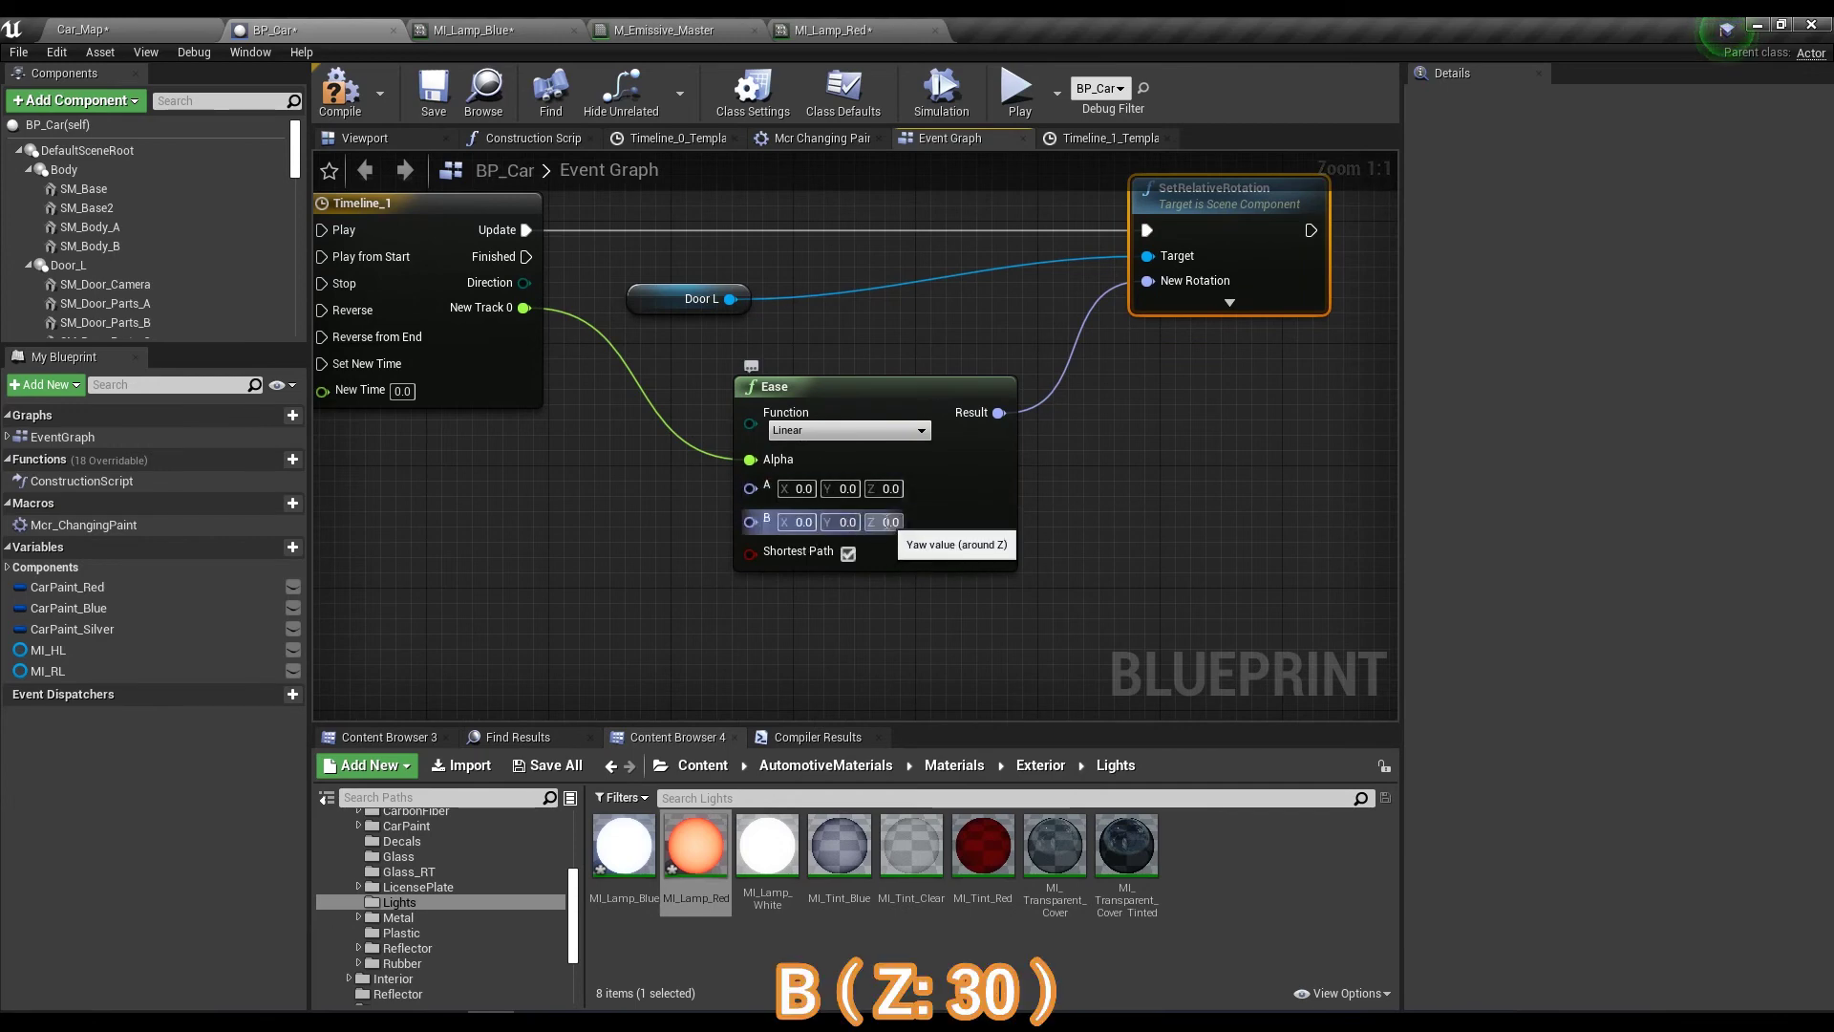
Set the Ease node's B rotation Z value to 30.
click(890, 522)
text(30)
key(Return)
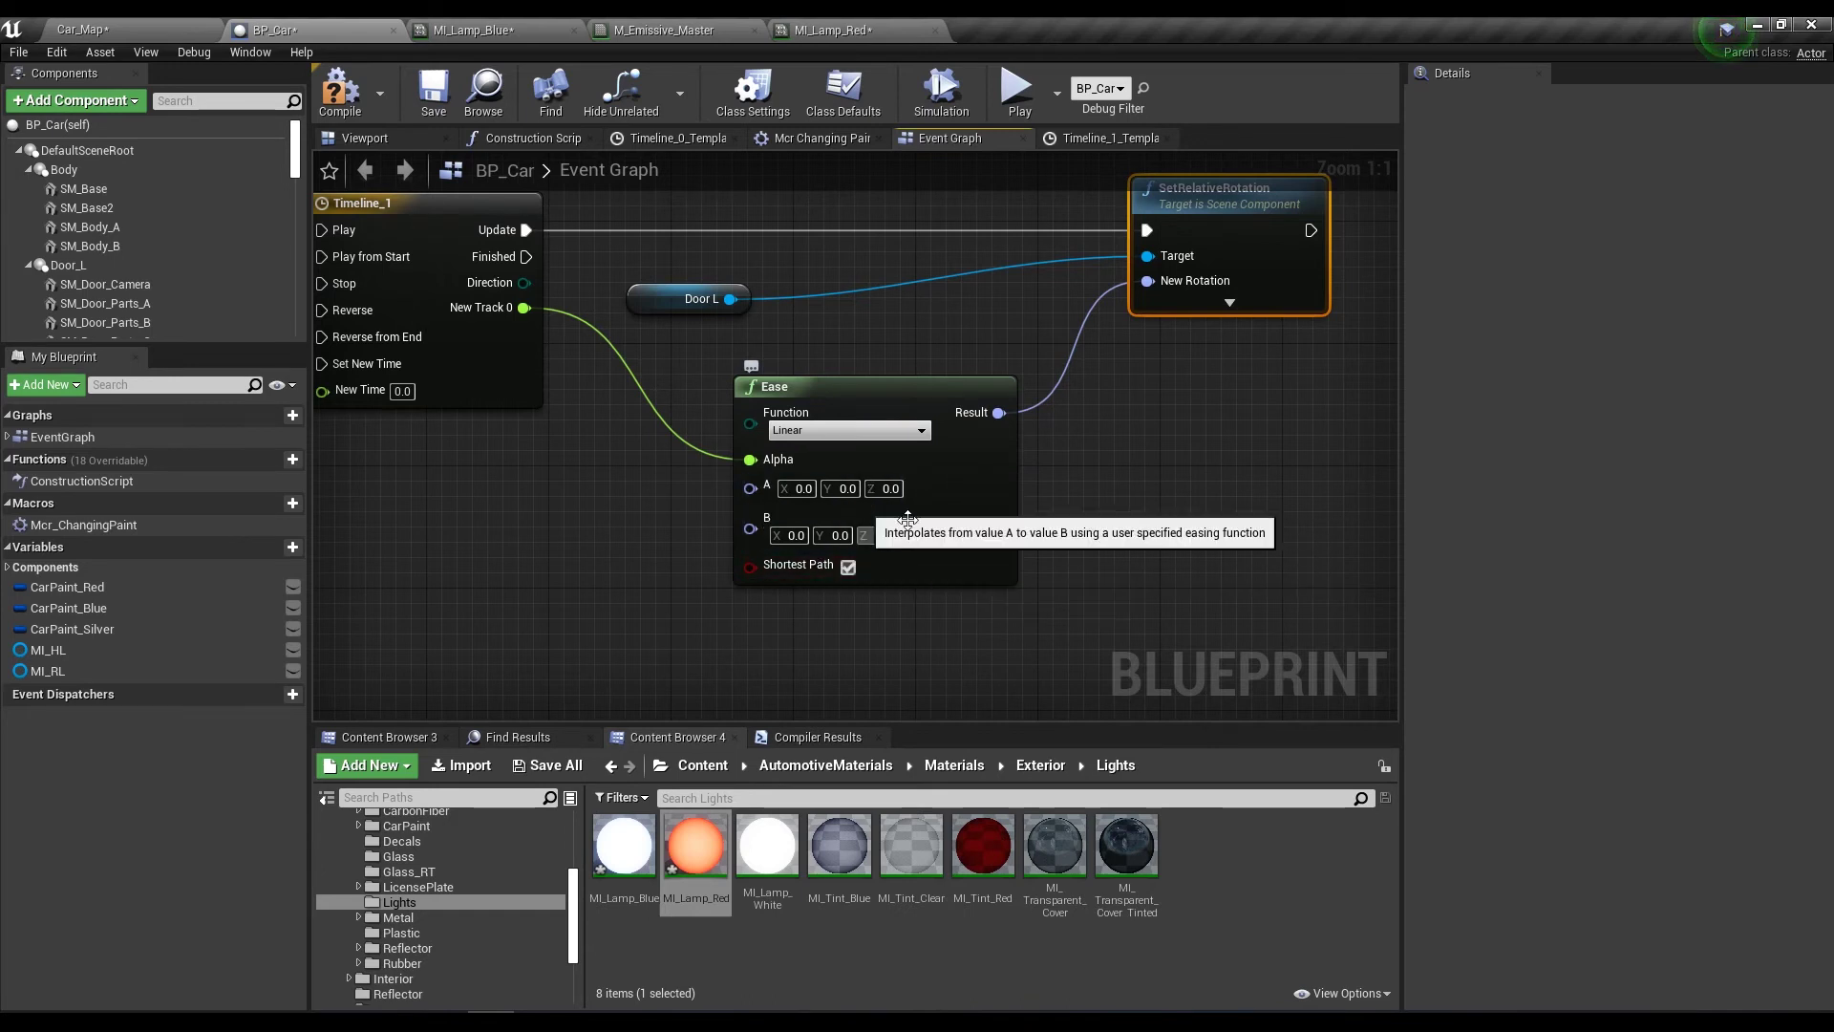
right_drag(606, 387, 806, 416)
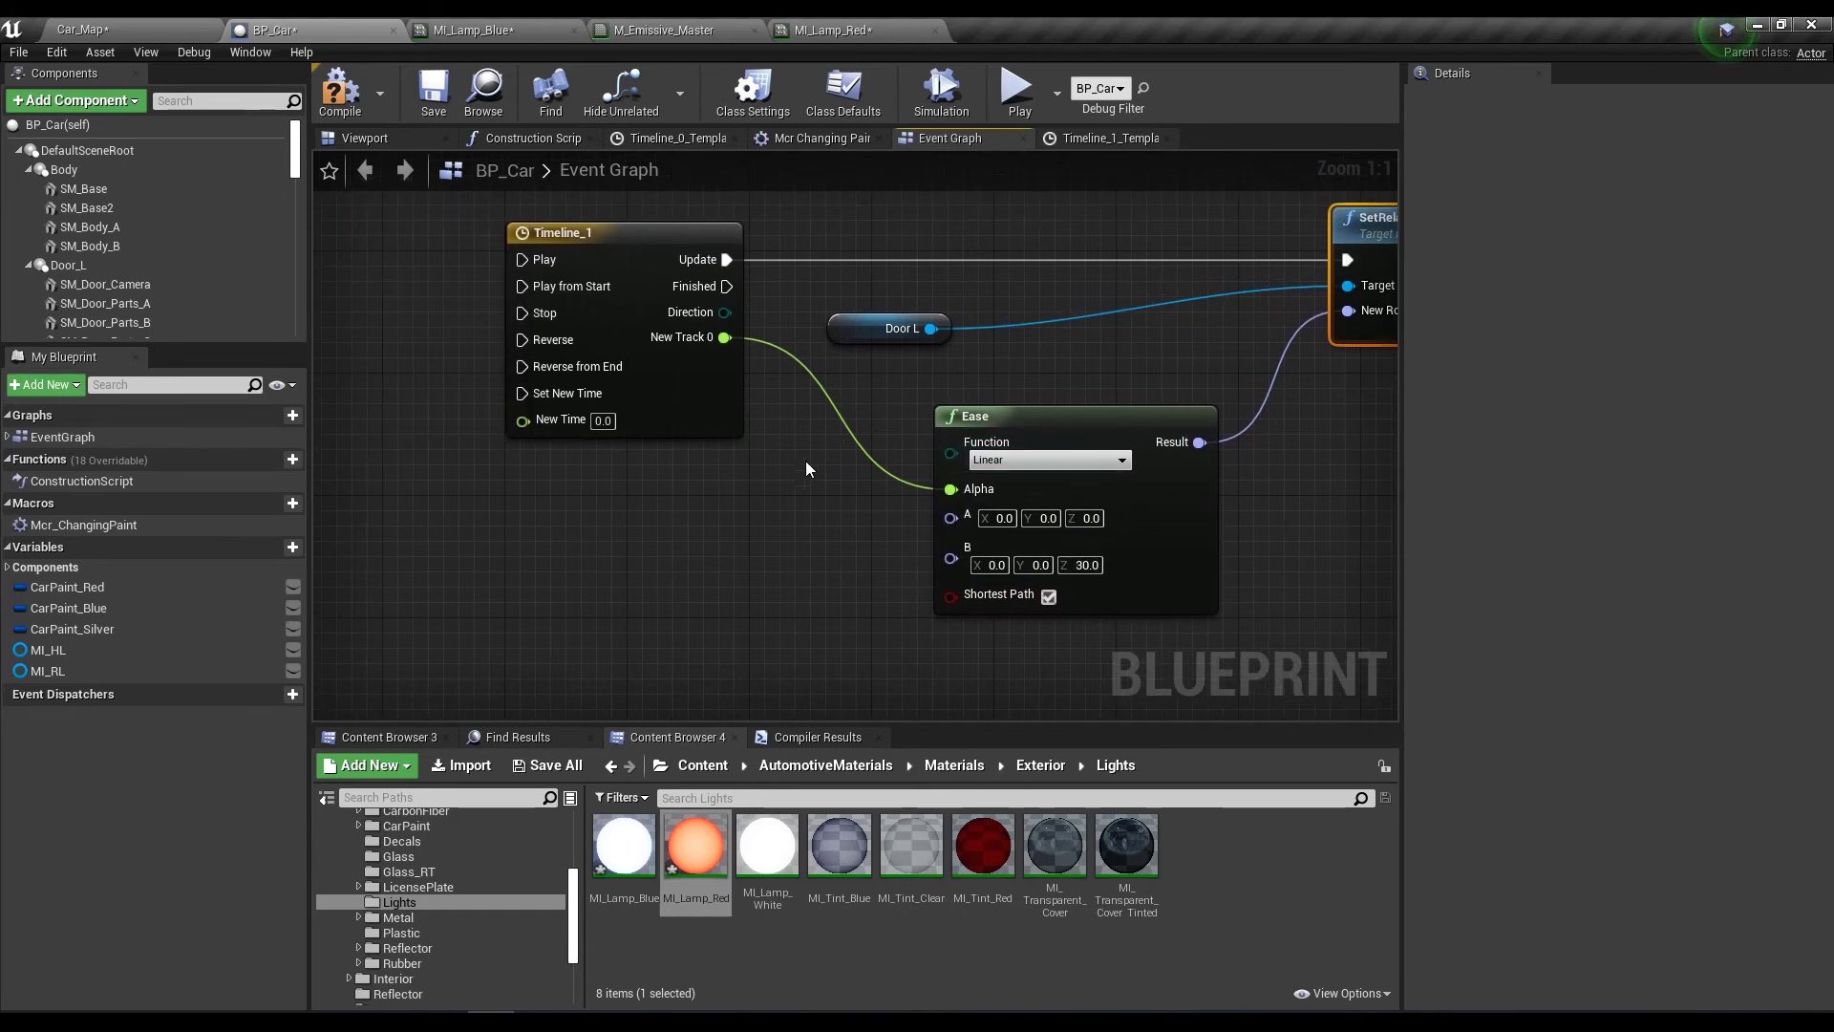
right_drag(684, 424, 890, 474)
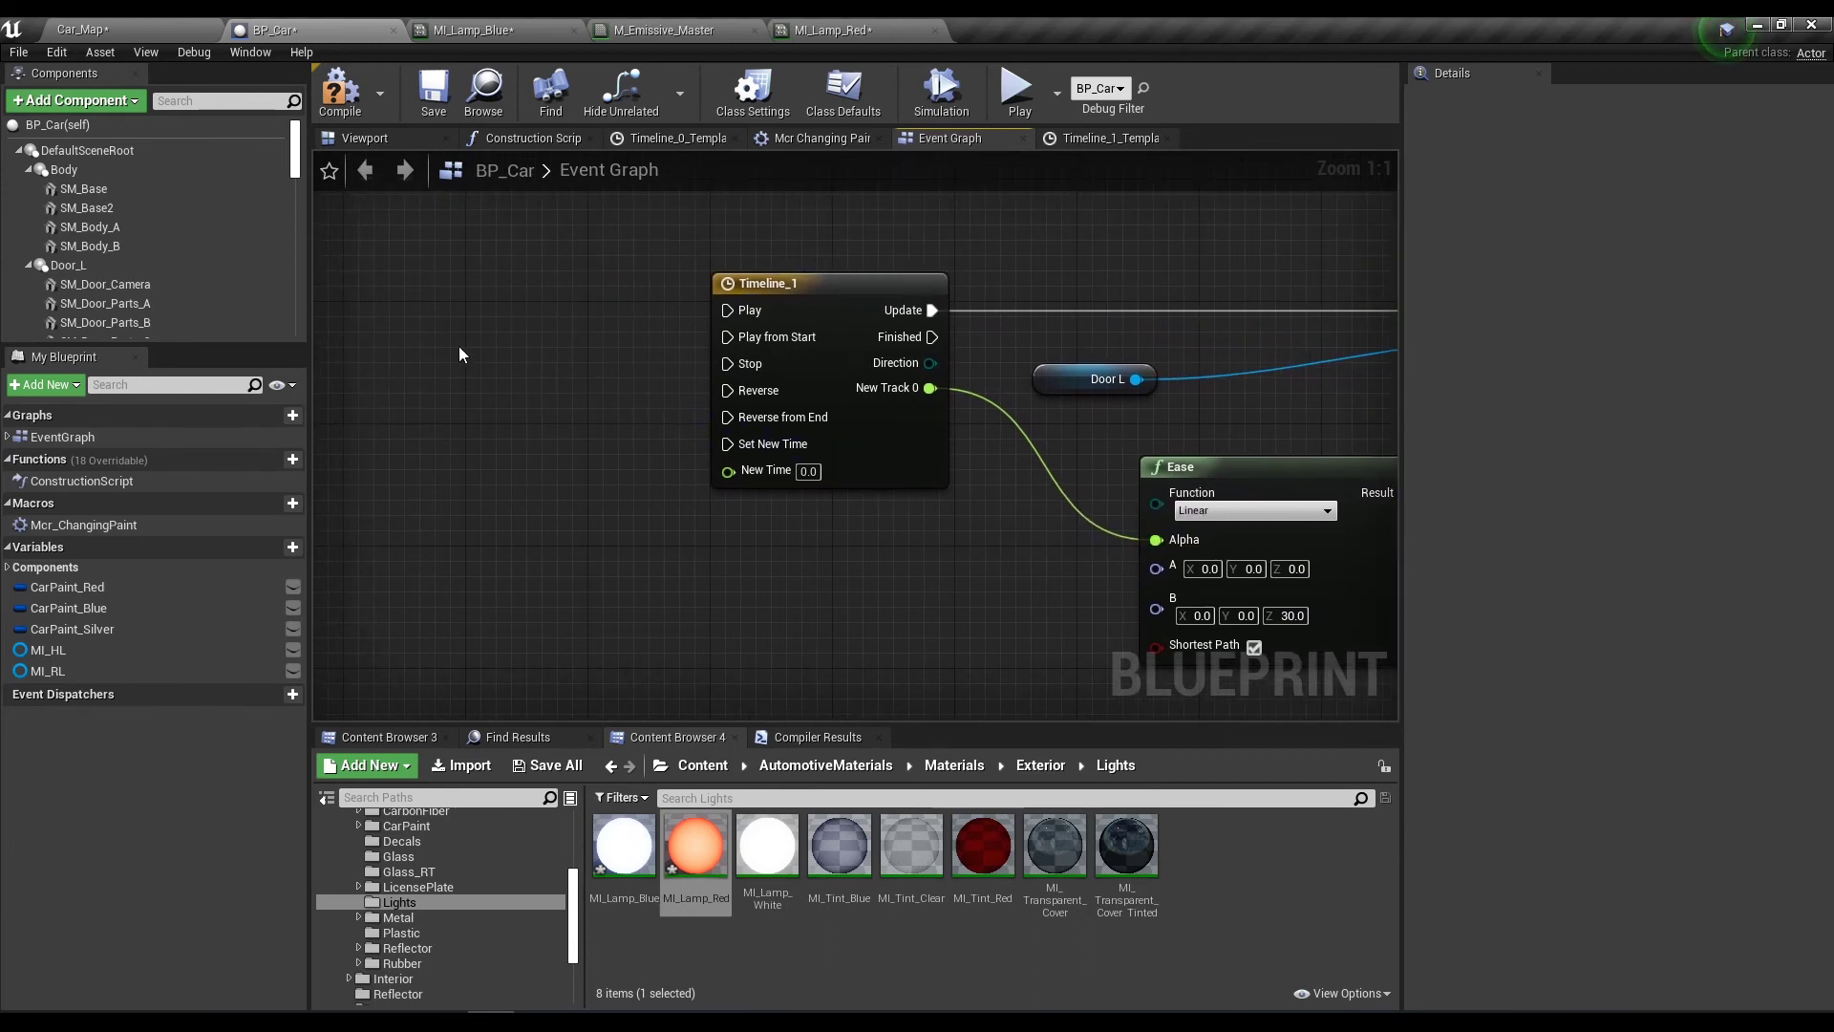
right_click(432, 334)
Add an S key press event node from the 'keyb' action search.
text(keyv)
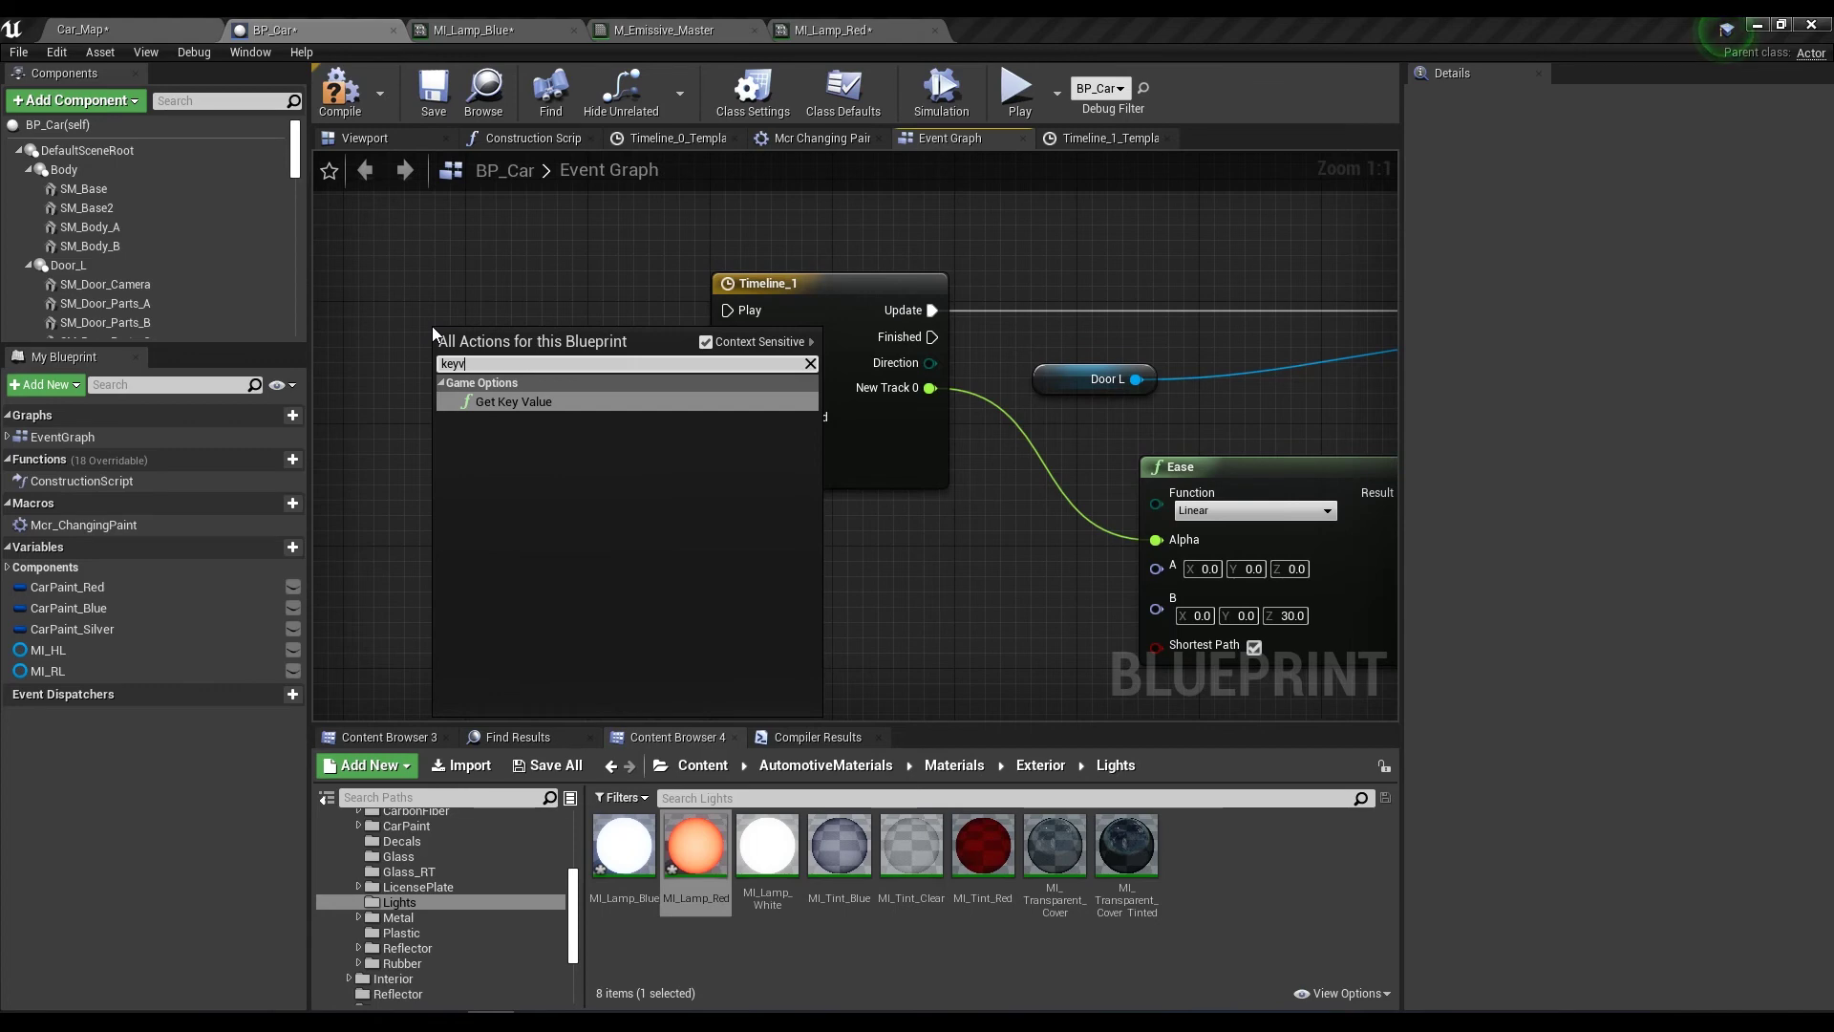
key(BackSpace)
text(b)
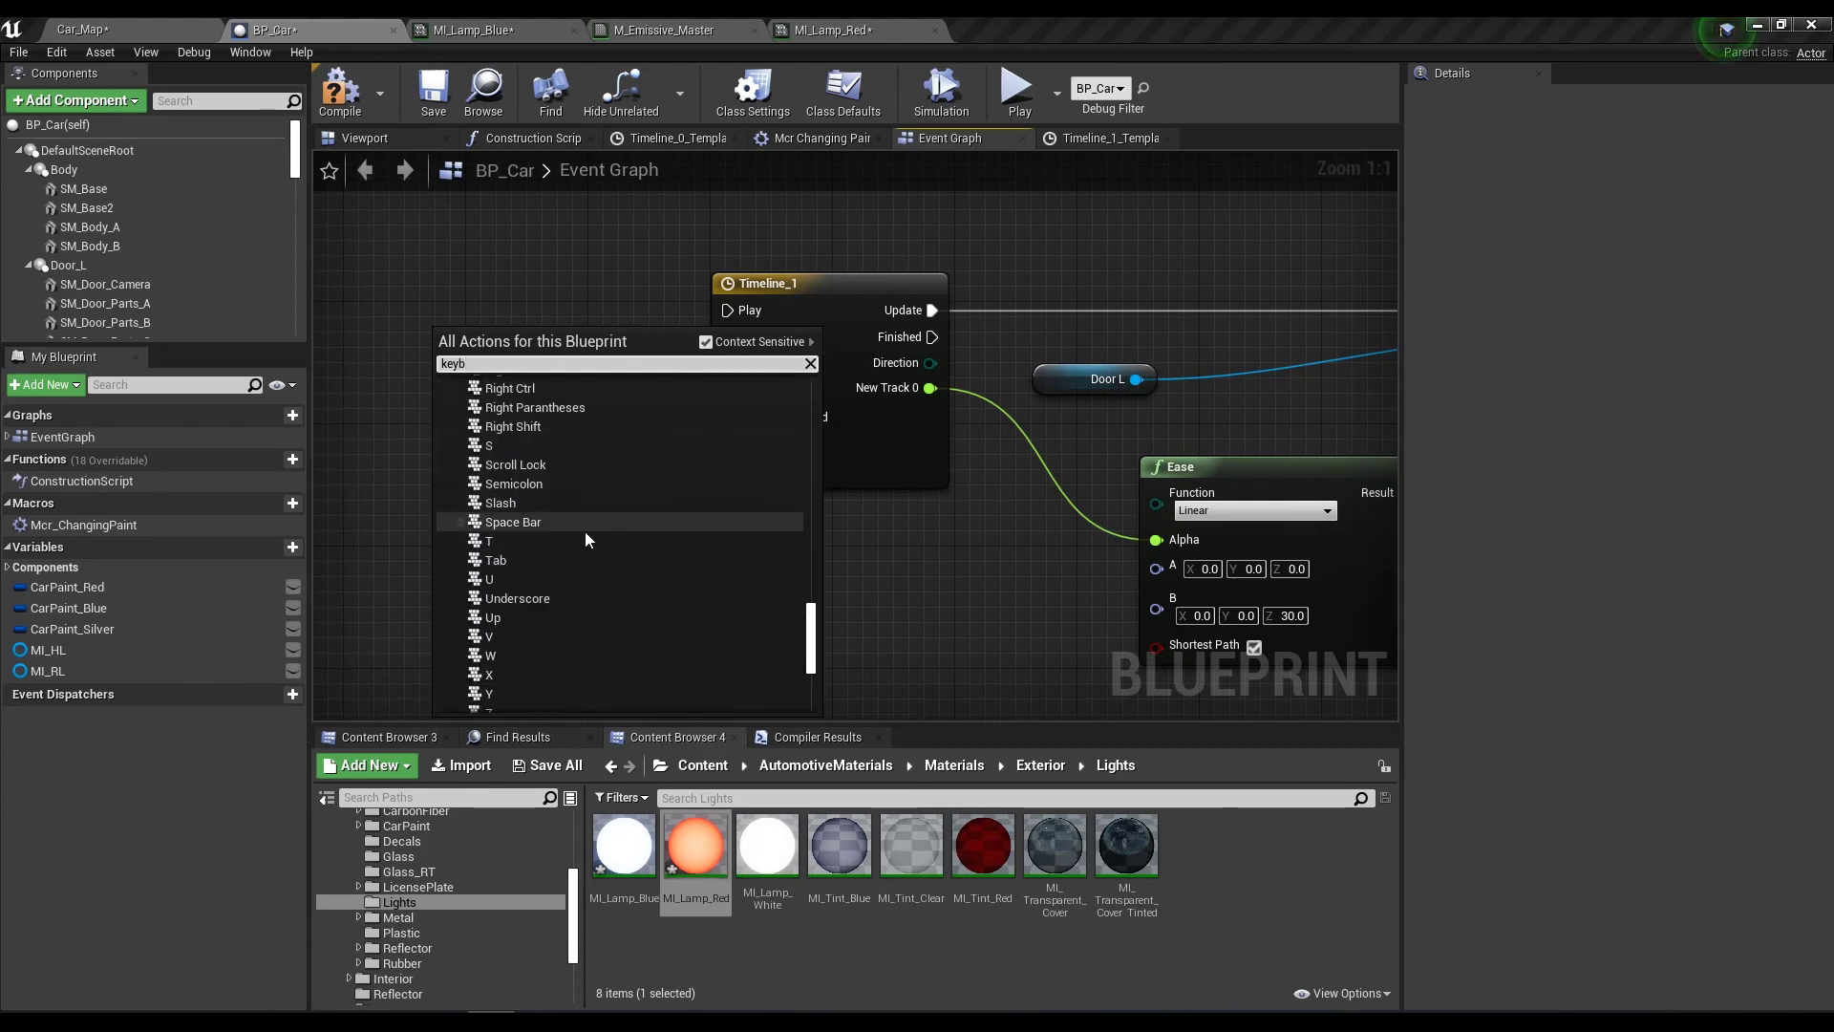
click(635, 418)
mouse_move(636, 426)
mouse_down()
mouse_move(529, 411)
mouse_move(579, 404)
mouse_up()
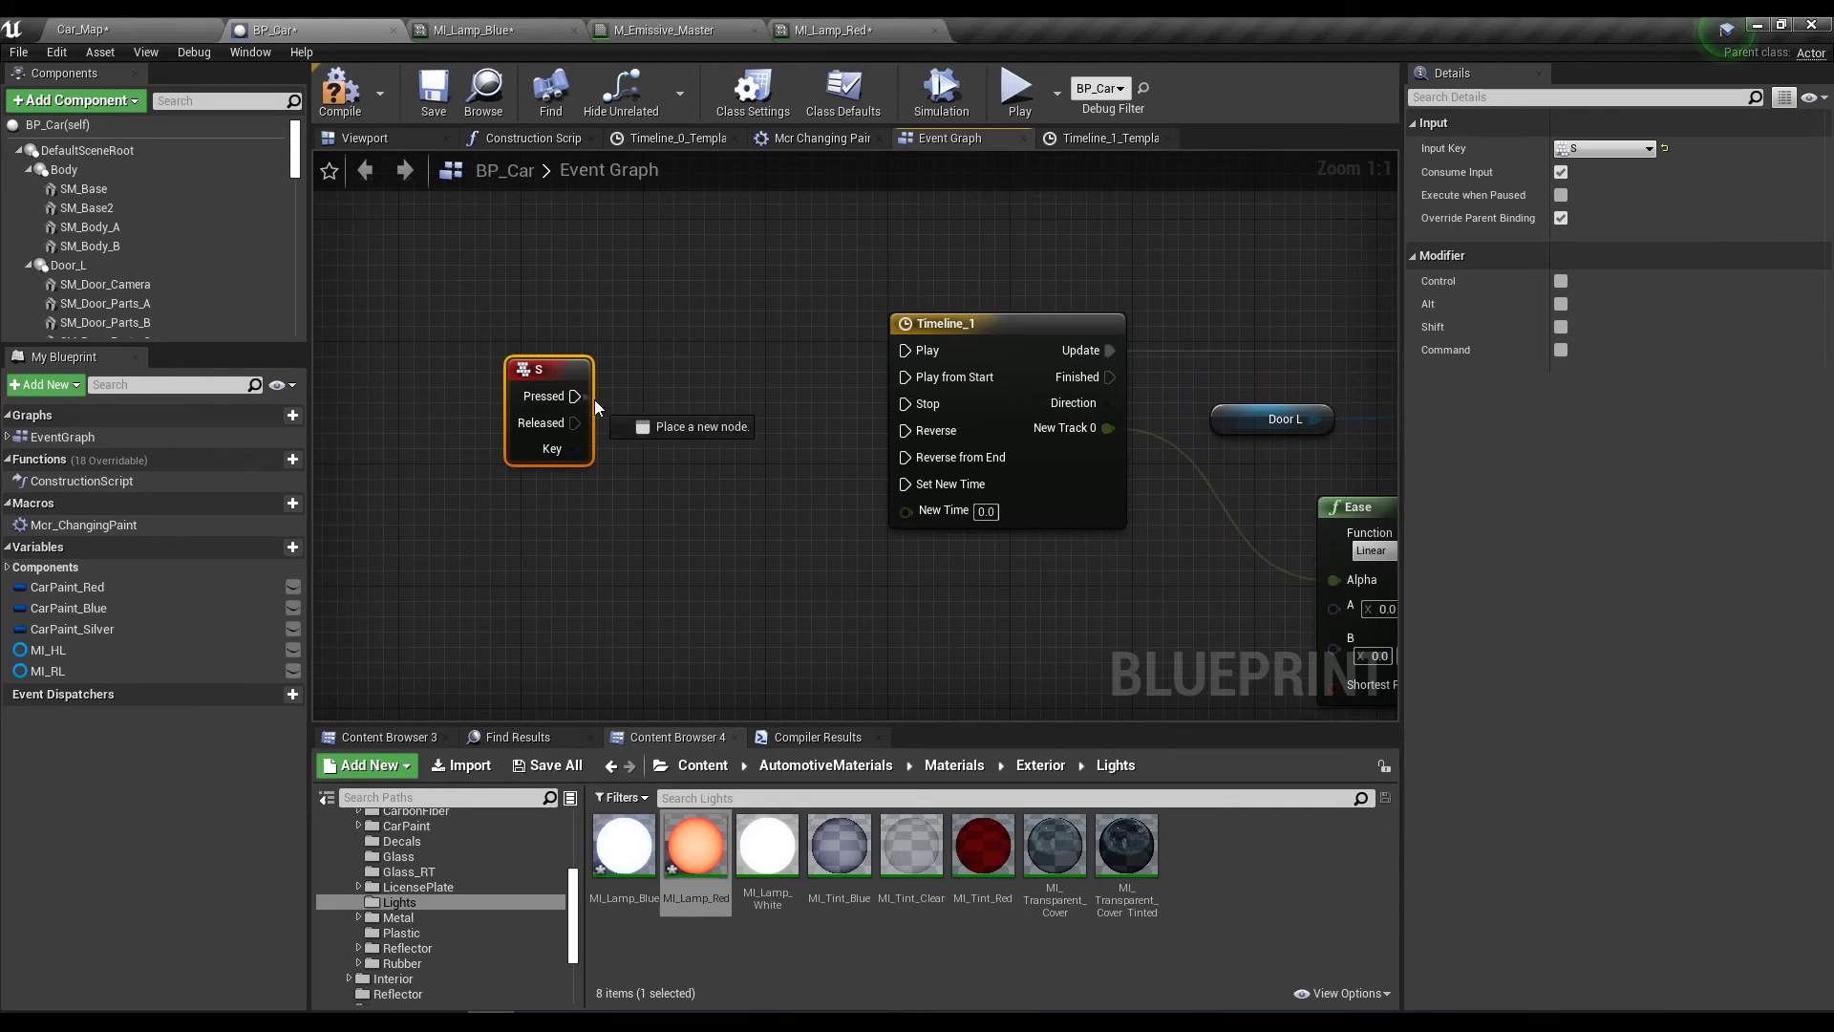
mouse_move(671, 412)
mouse_down()
mouse_move(370, 414)
mouse_move(565, 445)
mouse_up()
Add a Flip Flop after S, wiring A to Timeline_1 Play and B to Reverse.
text(flip)
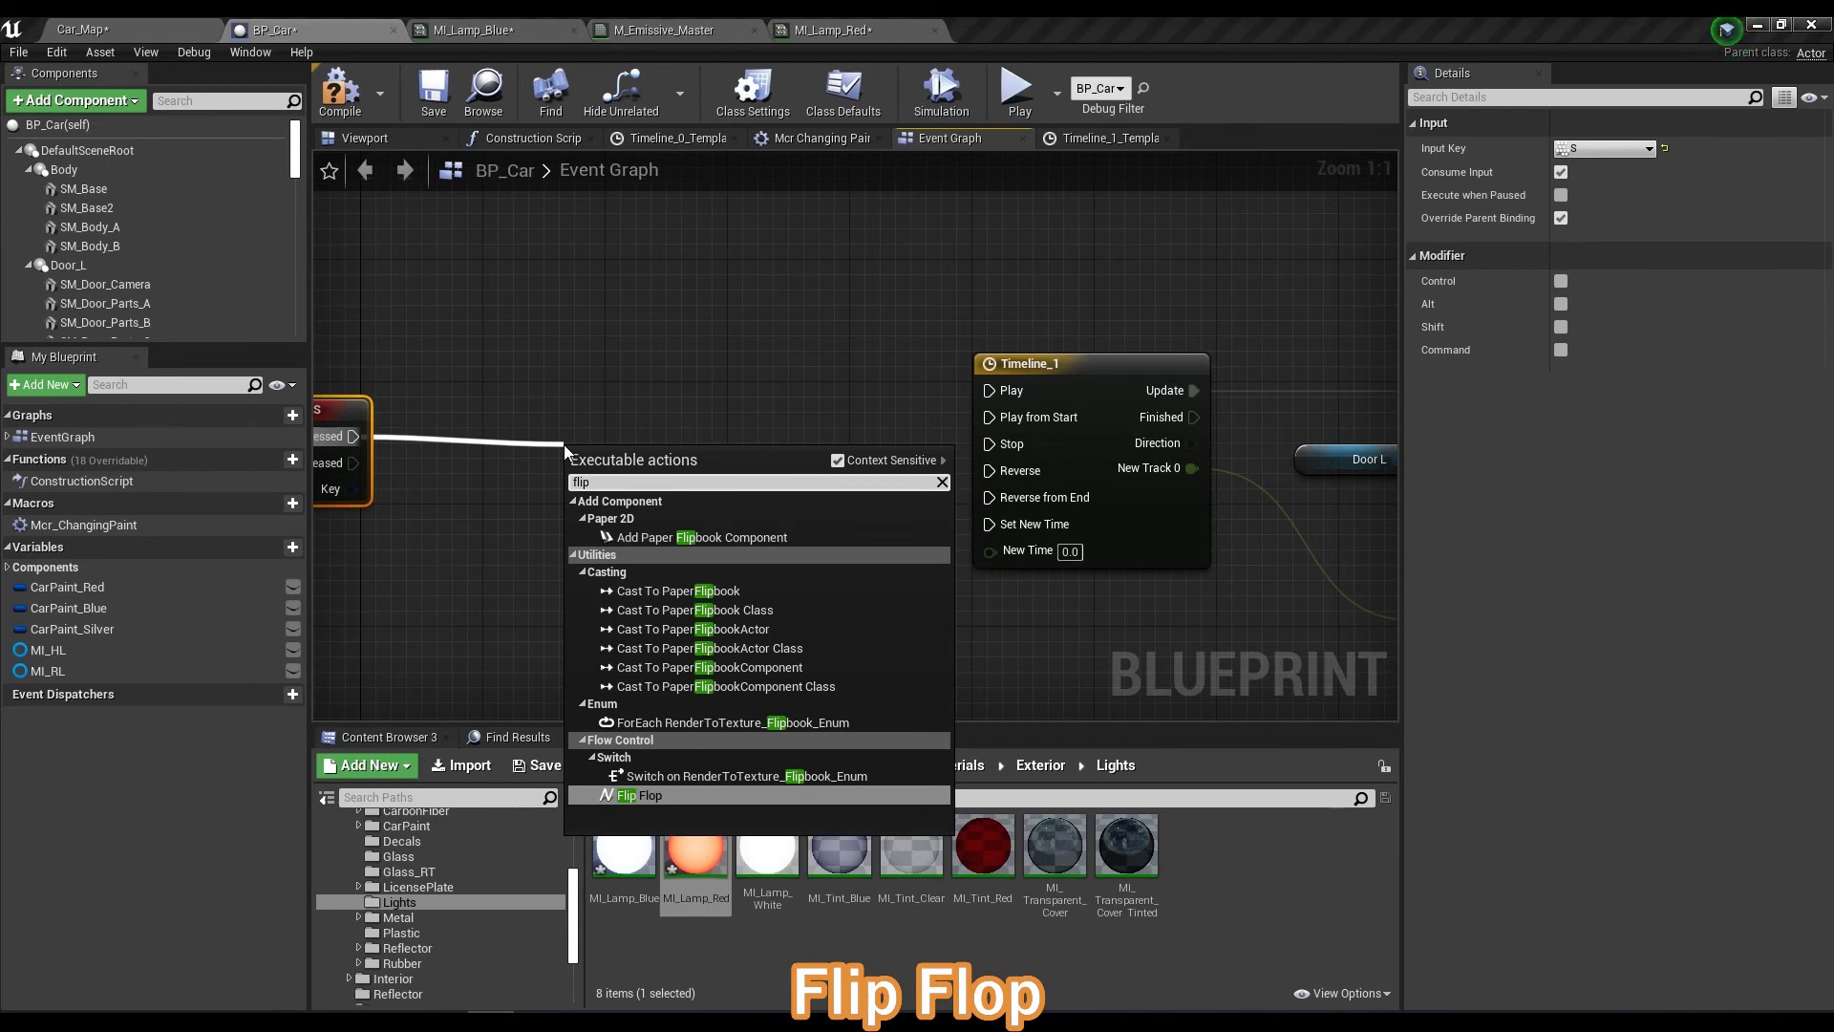
key(Return)
right_drag(565, 449, 599, 380)
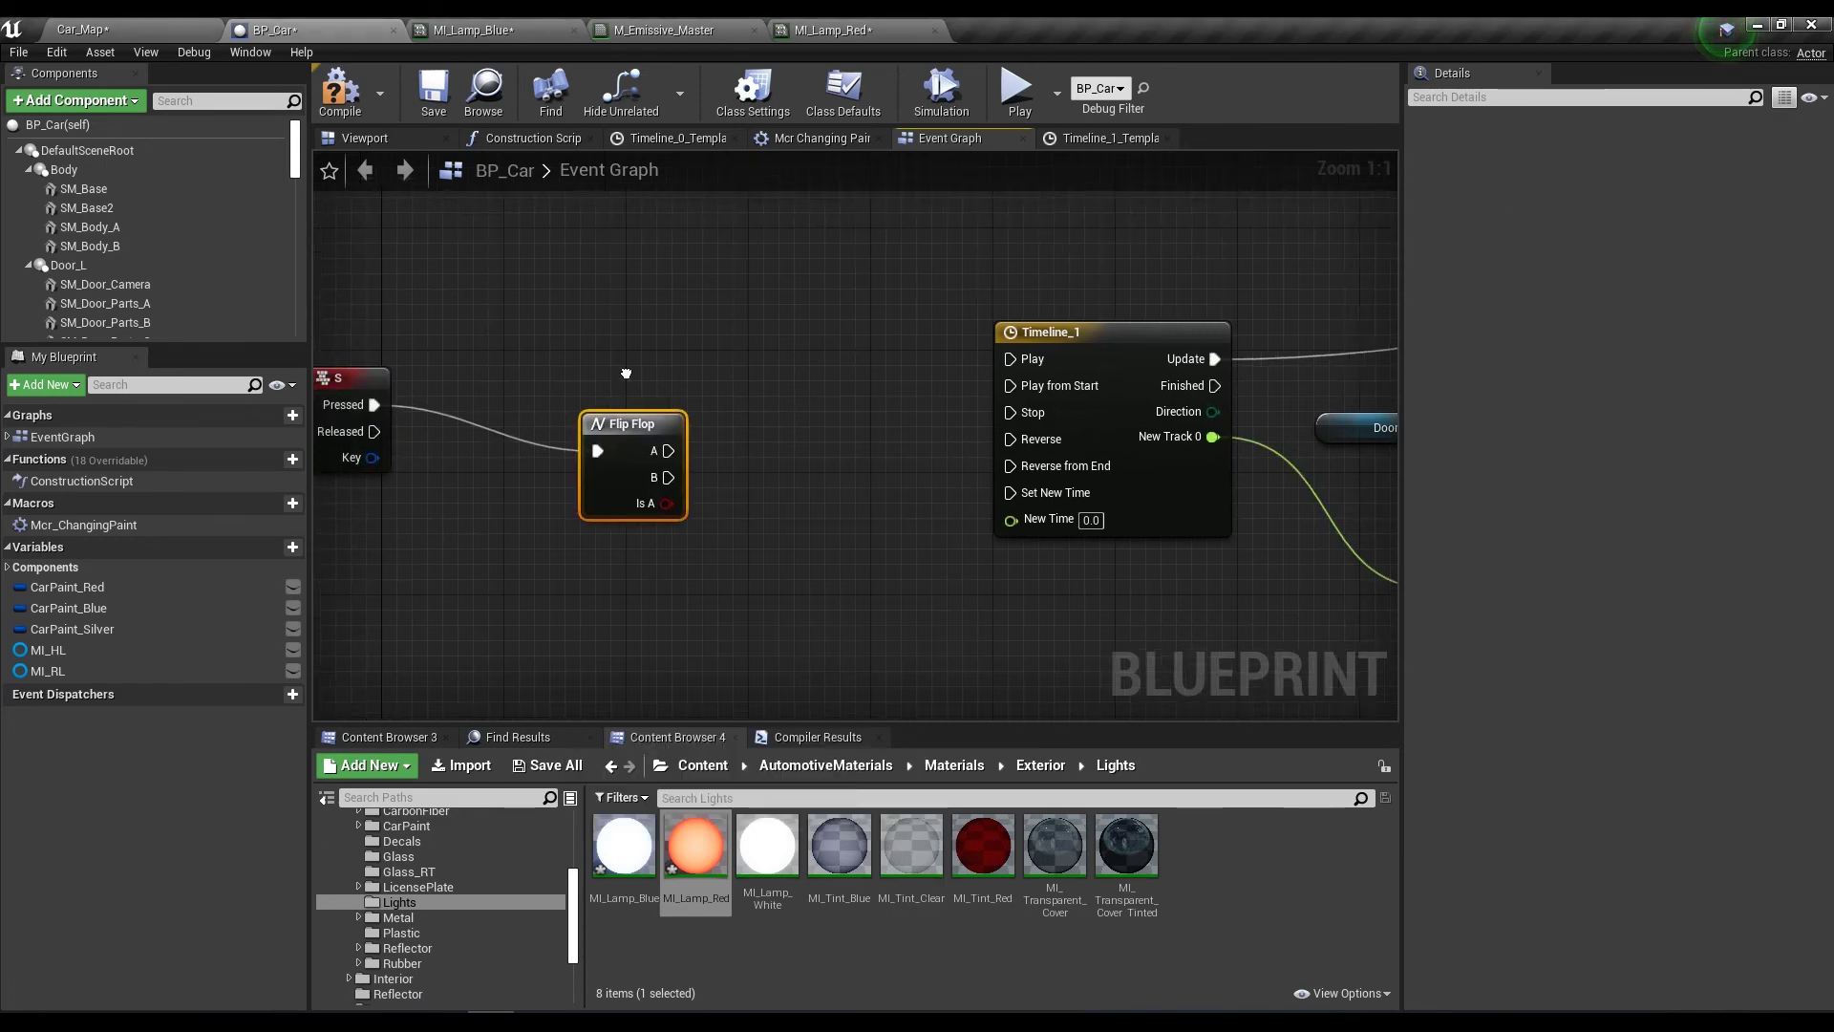
key(q)
drag(707, 376, 1032, 330)
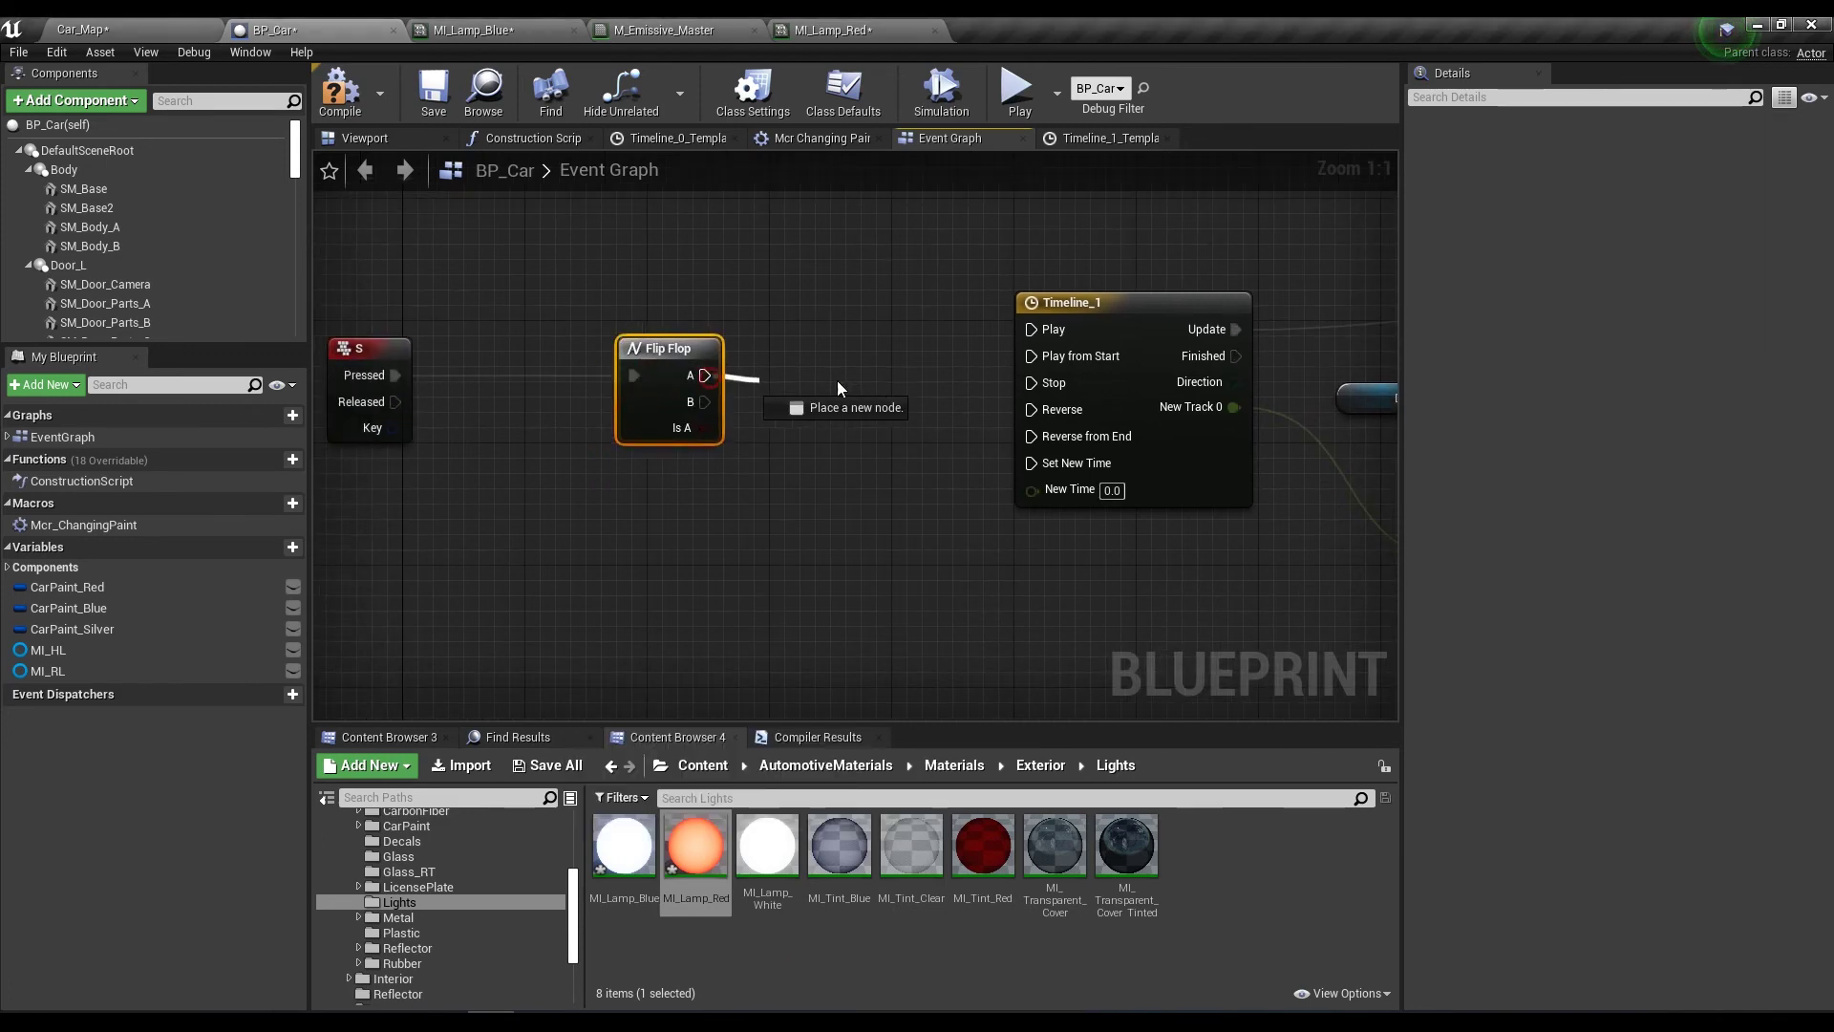
drag(705, 401, 977, 489)
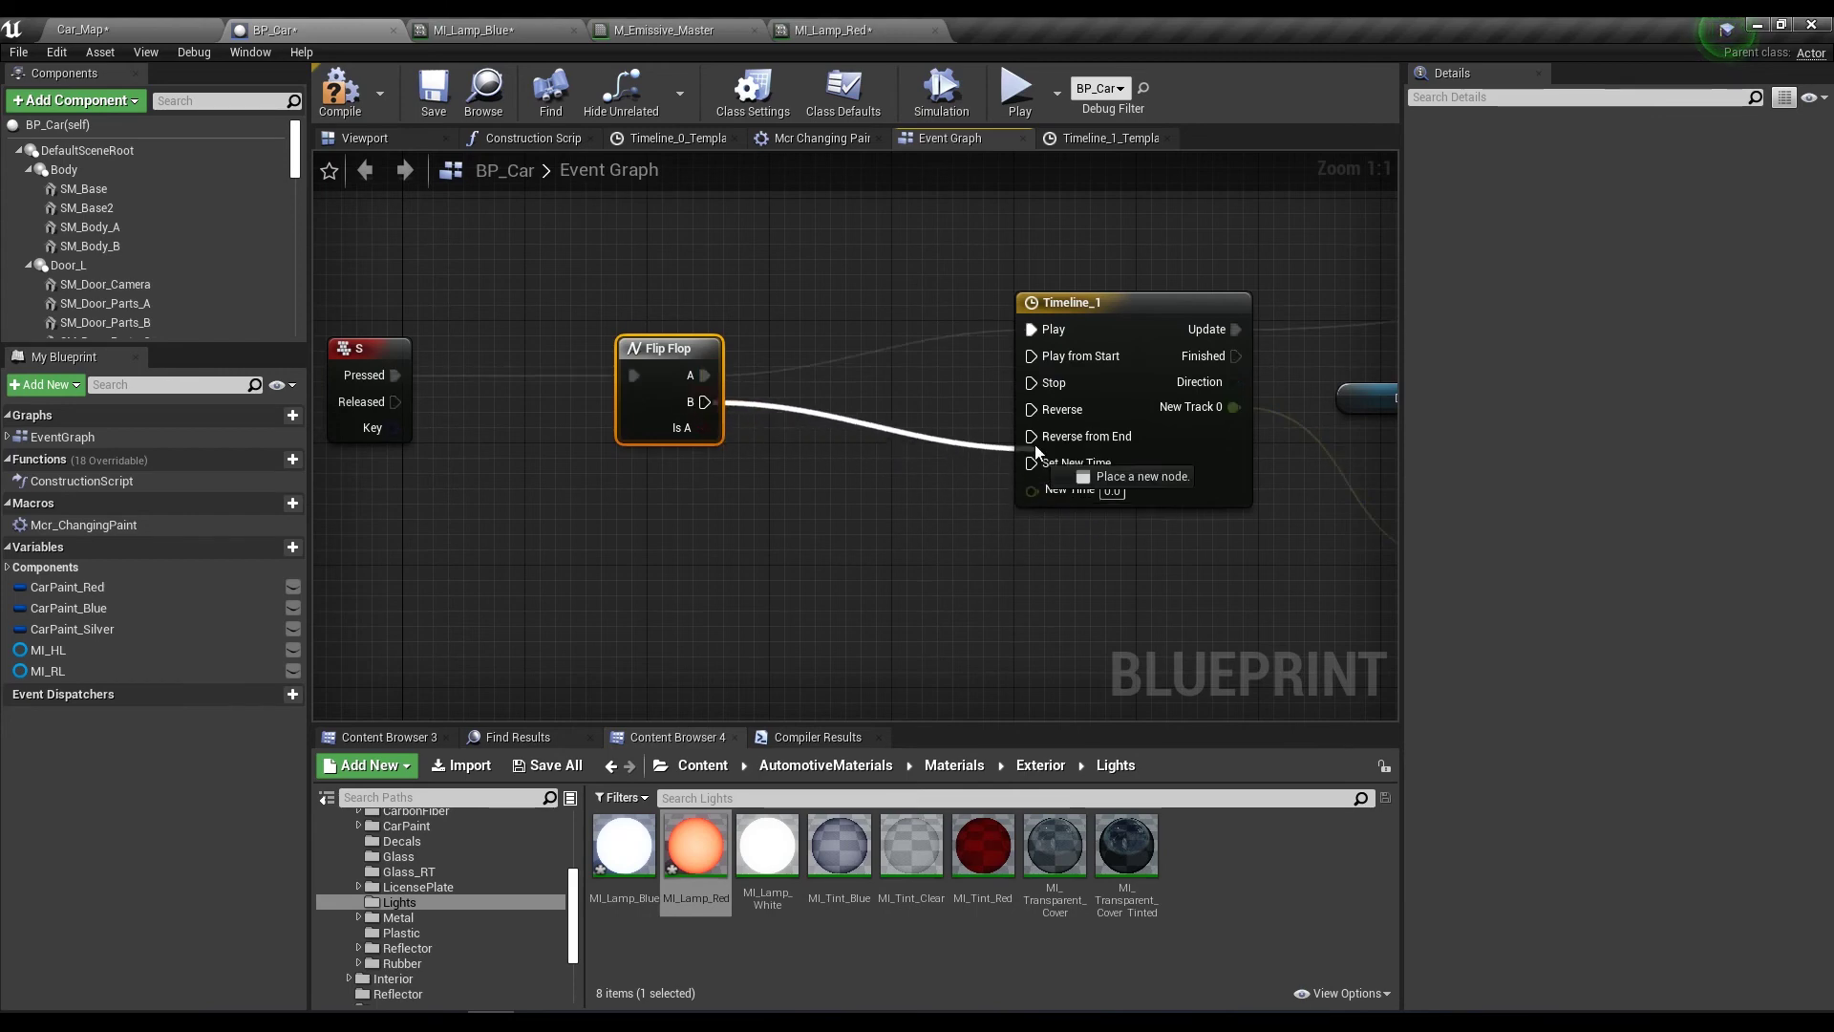
drag(976, 489, 1036, 409)
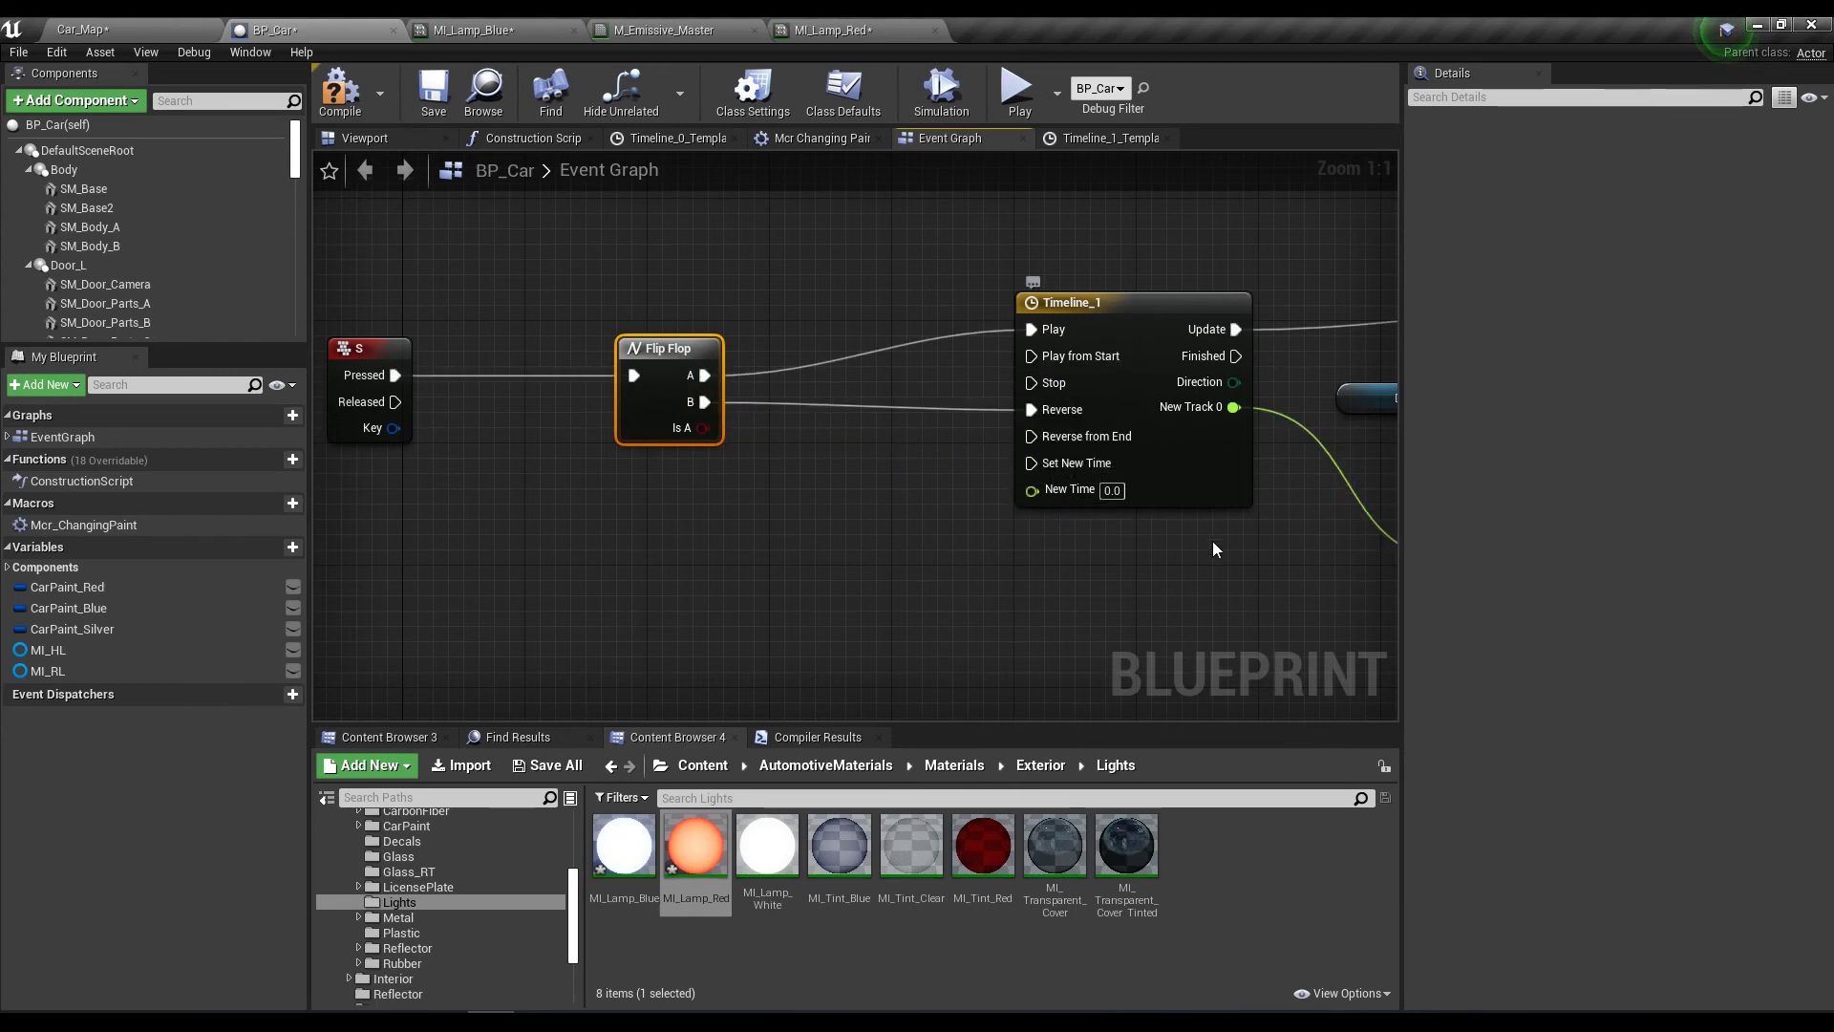
Shift the S key event and Flip Flop nodes rightward toward Timeline_1.
right_drag(935, 565, 758, 541)
scroll(758, 541, down, 4)
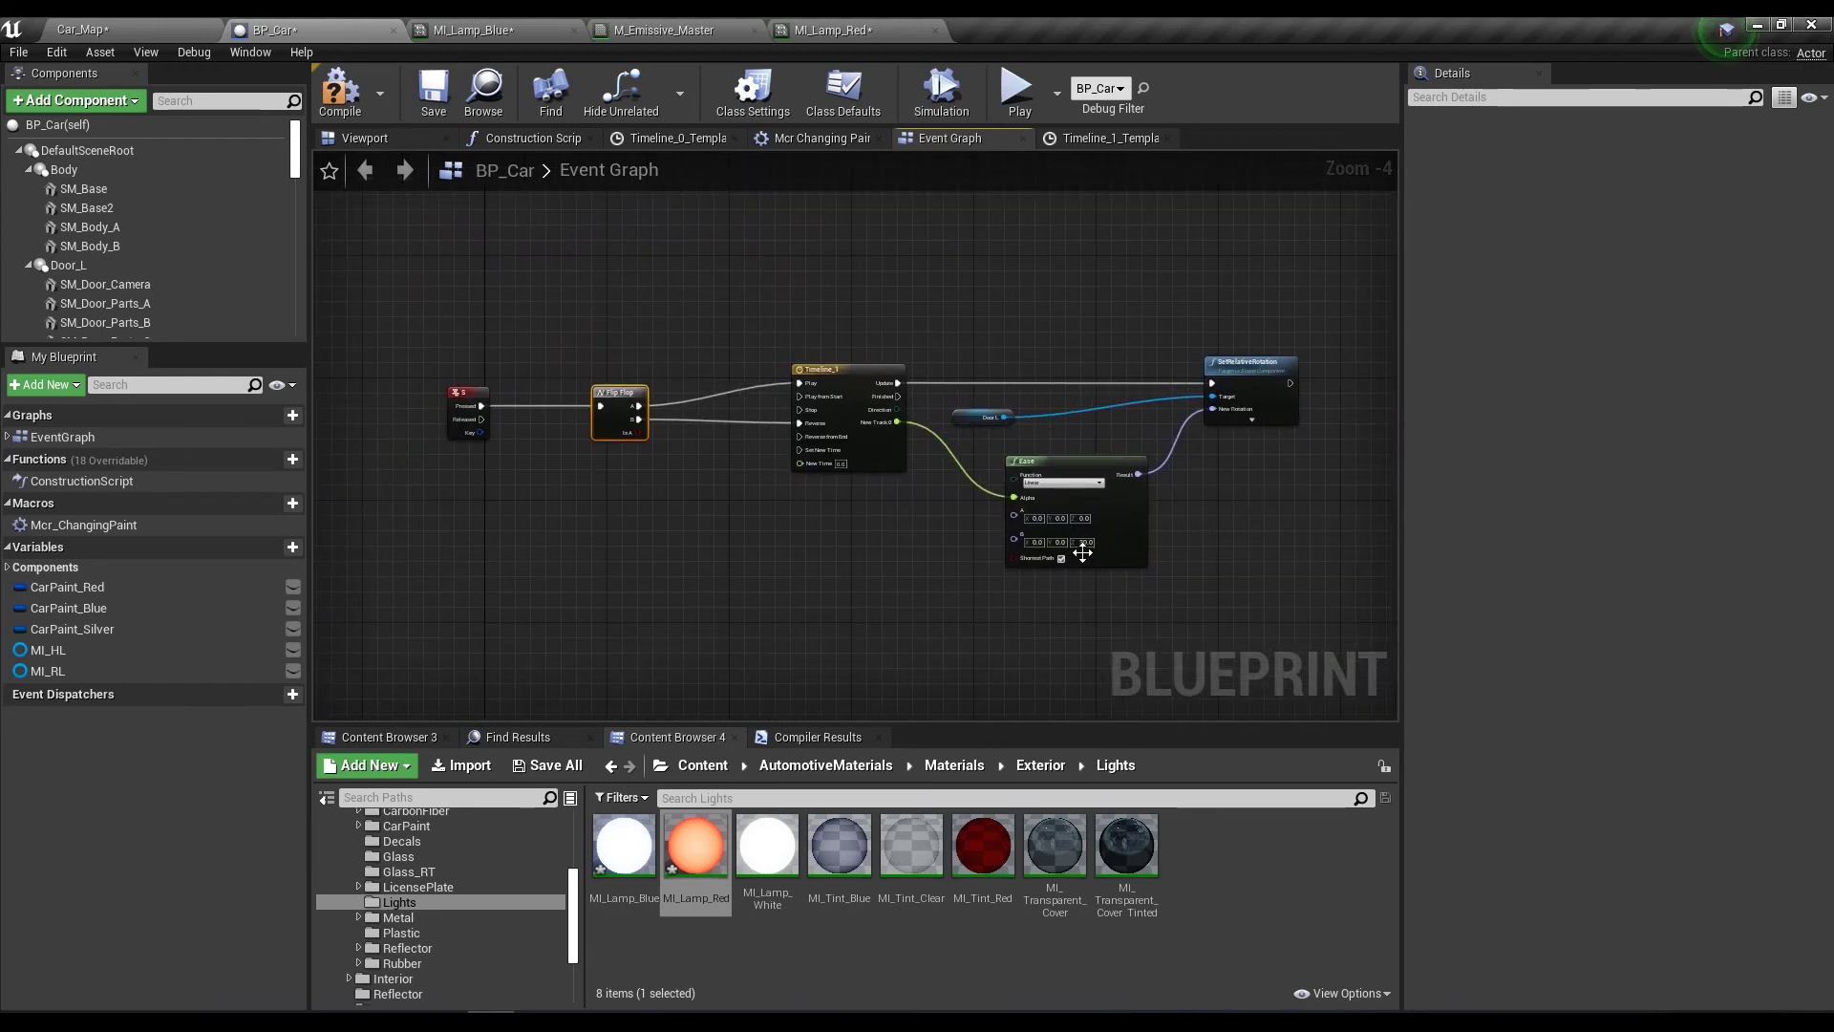
mouse_move(572, 442)
mouse_down()
mouse_move(441, 380)
mouse_move(578, 435)
mouse_up()
click(578, 435)
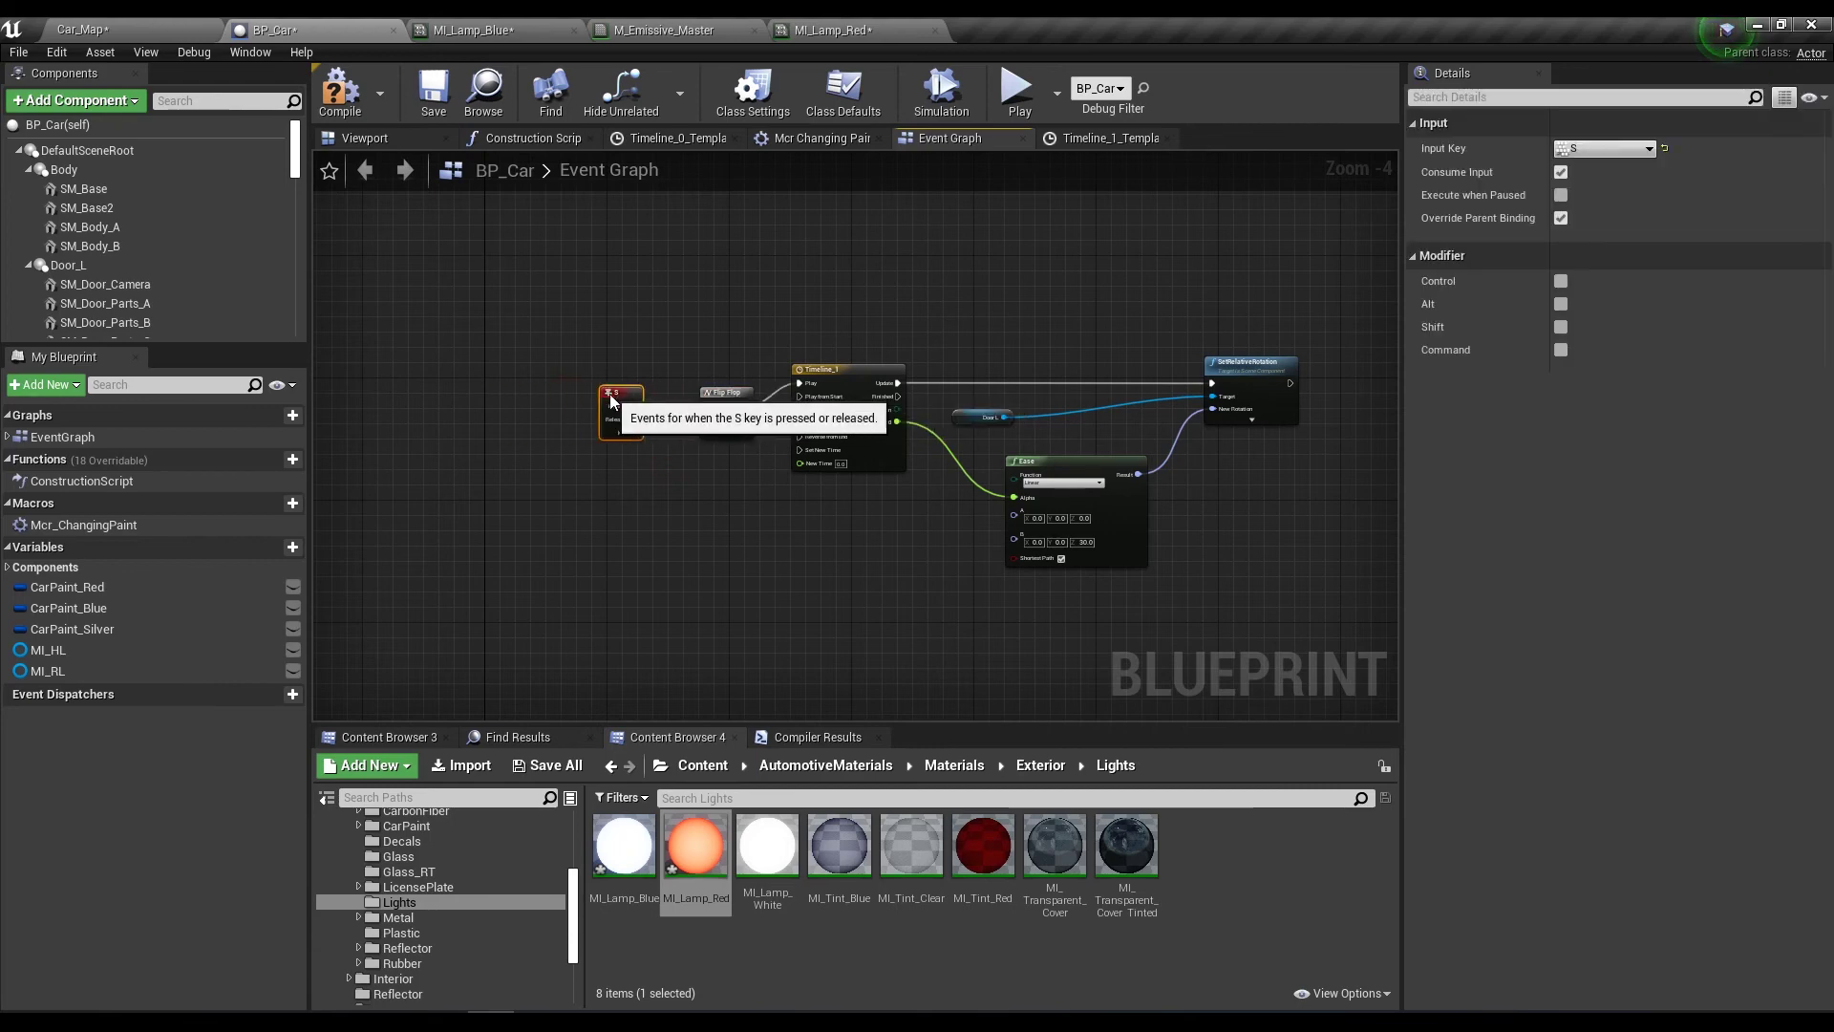
mouse_move(746, 577)
right_down()
mouse_move(712, 517)
mouse_move(754, 429)
mouse_move(796, 469)
right_up()
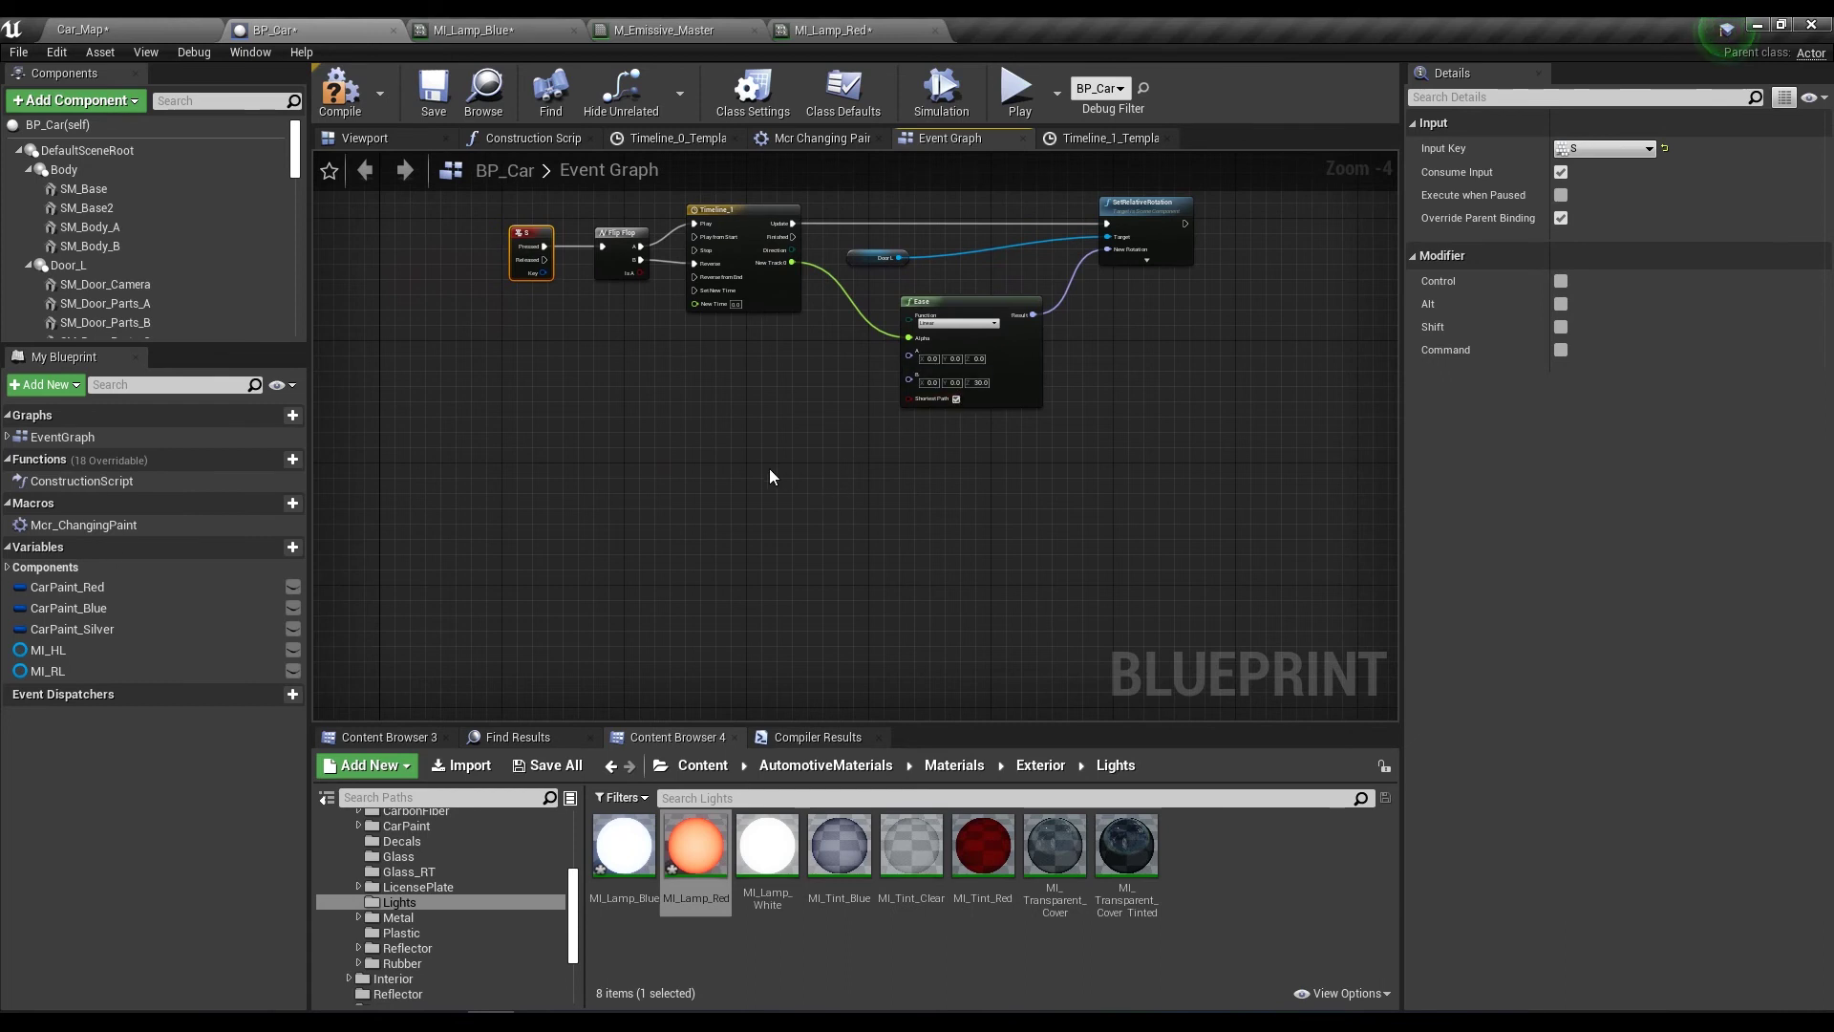
Add a Door_R reference and paste a duplicate of the Door L chain below the original.
scroll(124, 256, down, 3)
scroll(126, 258, down, 4)
scroll(130, 261, down, 3)
scroll(130, 261, down, 3)
scroll(131, 262, down, 4)
scroll(132, 263, down, 4)
drag(69, 173, 960, 541)
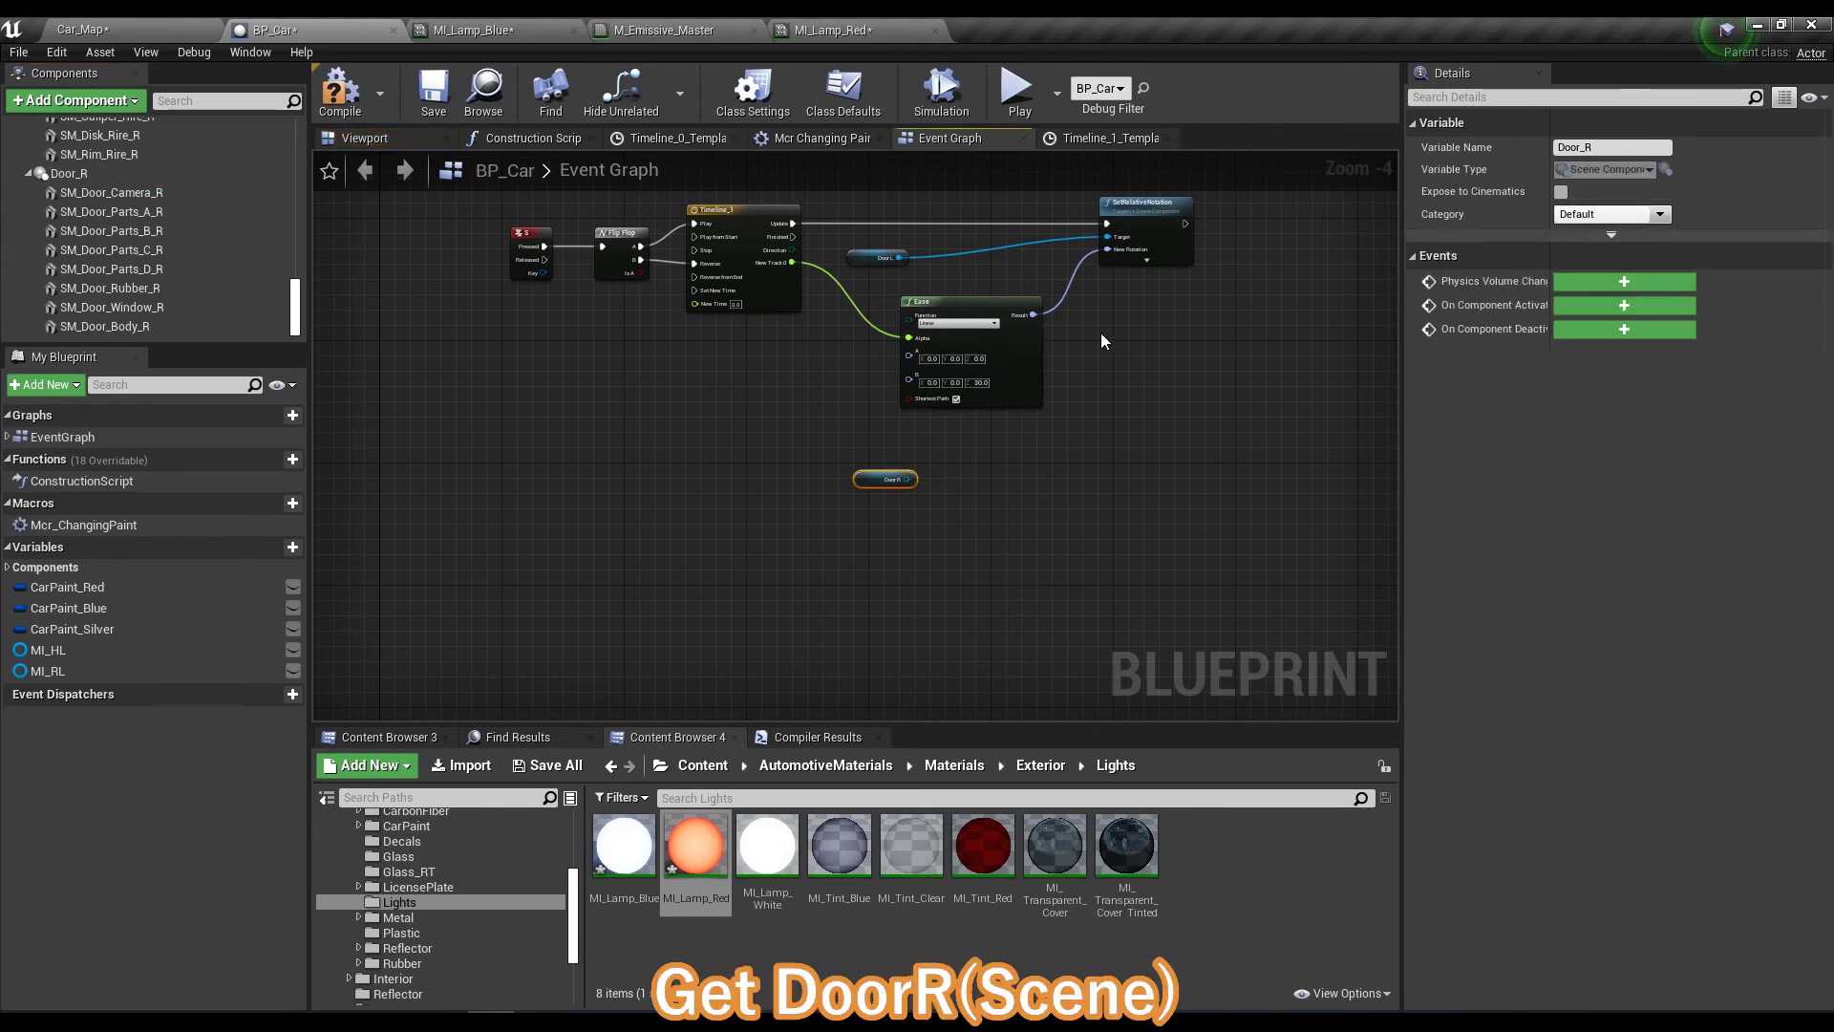
drag(1203, 361, 642, 222)
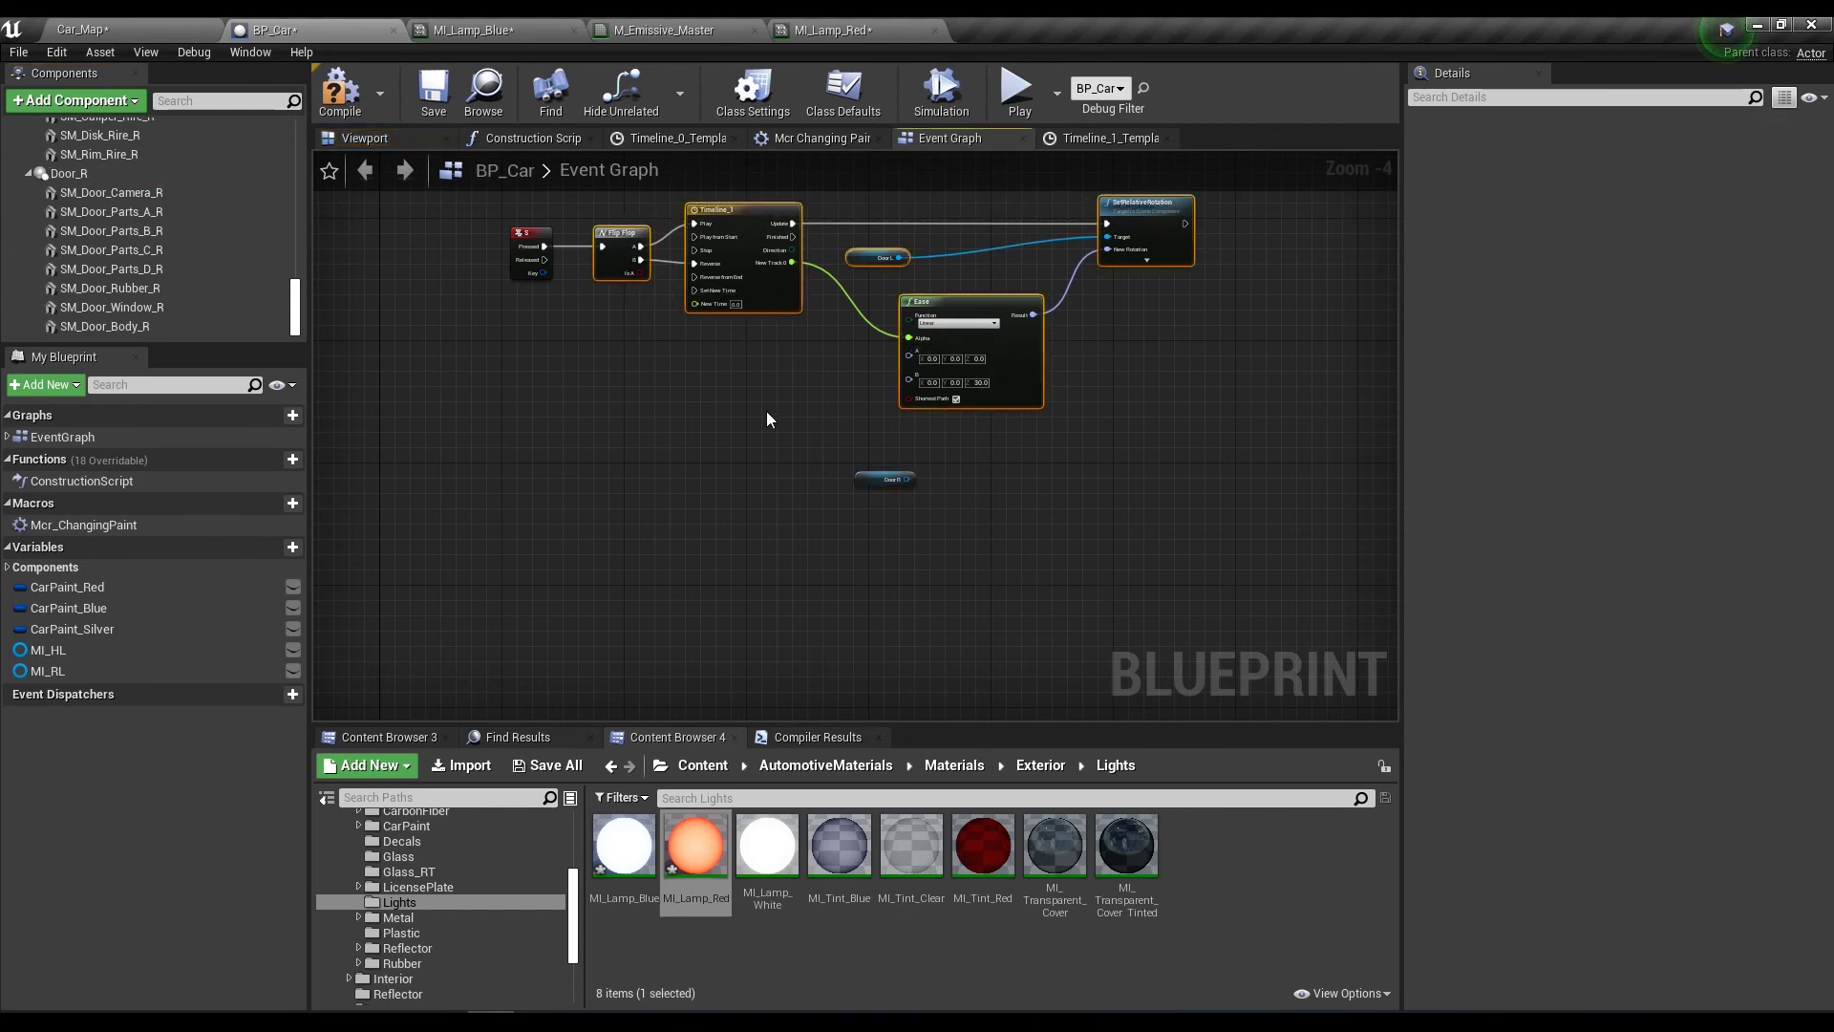
key(ctrl+c)
key(ctrl+v)
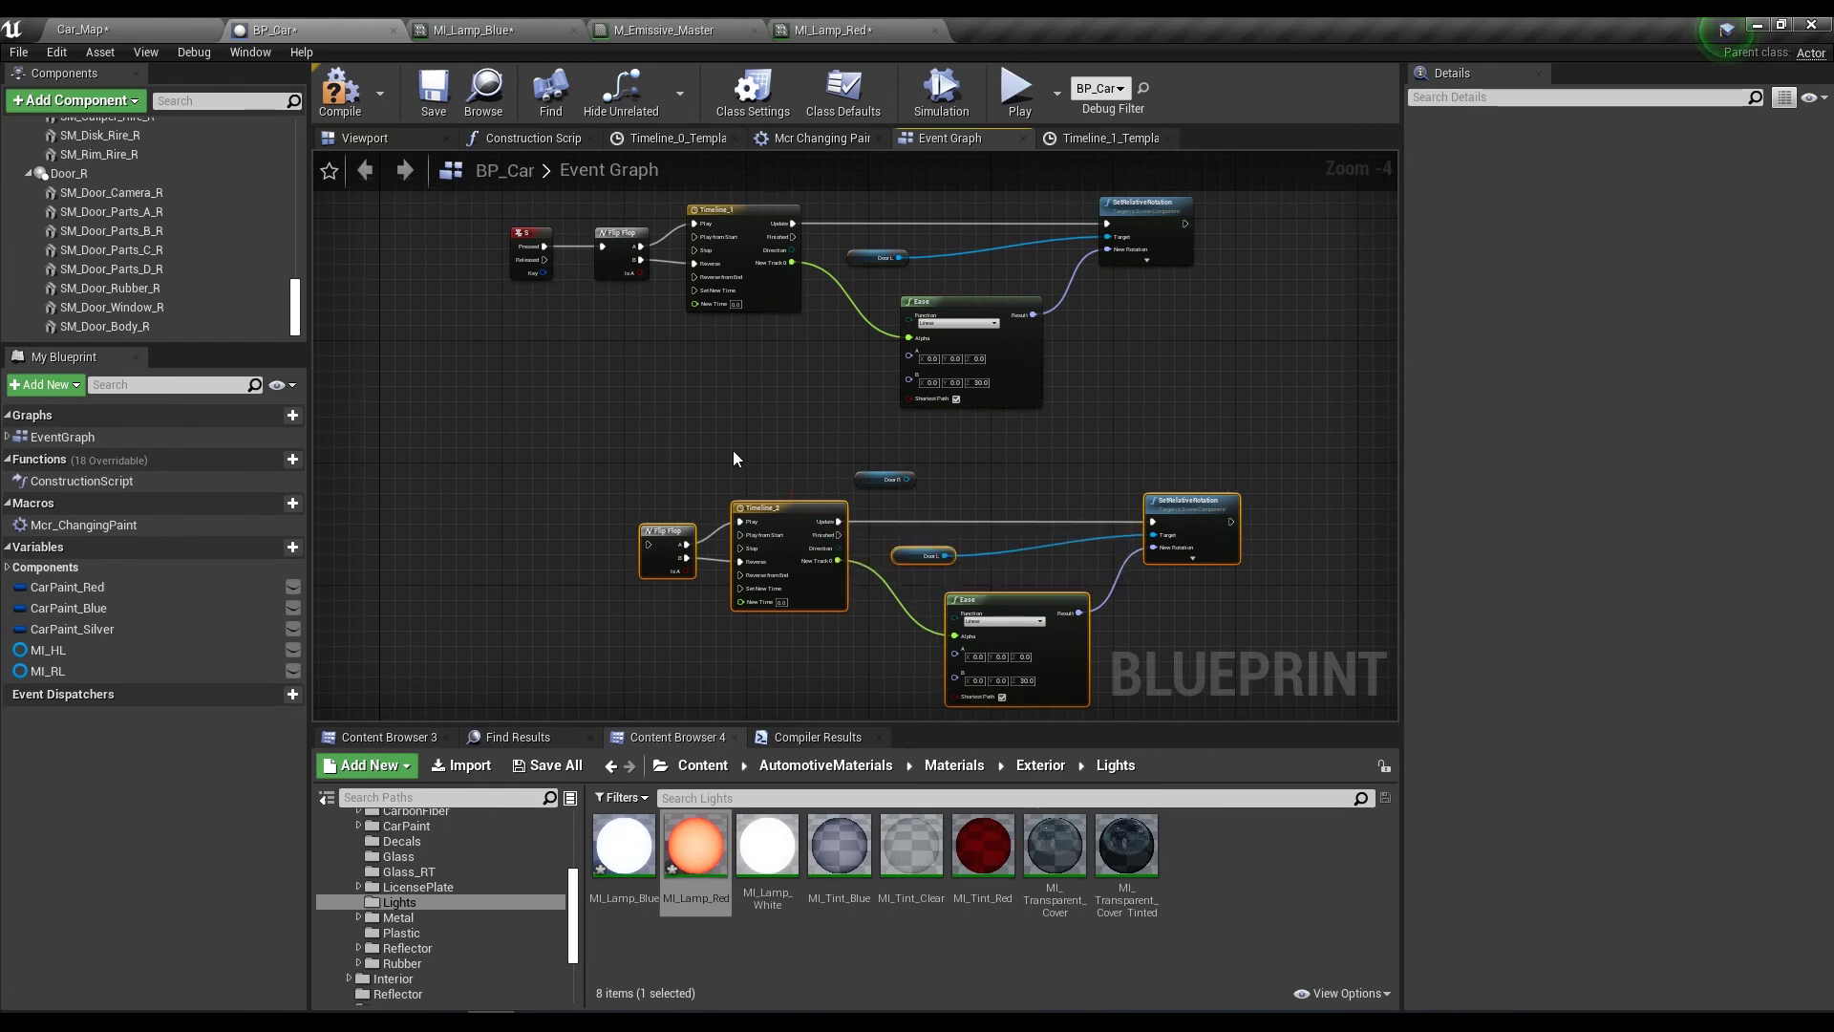
right_drag(687, 479, 769, 446)
Wire Door R into the copied SetRelativeRotation Target and delete the copied Door L node.
scroll(988, 448, up, 4)
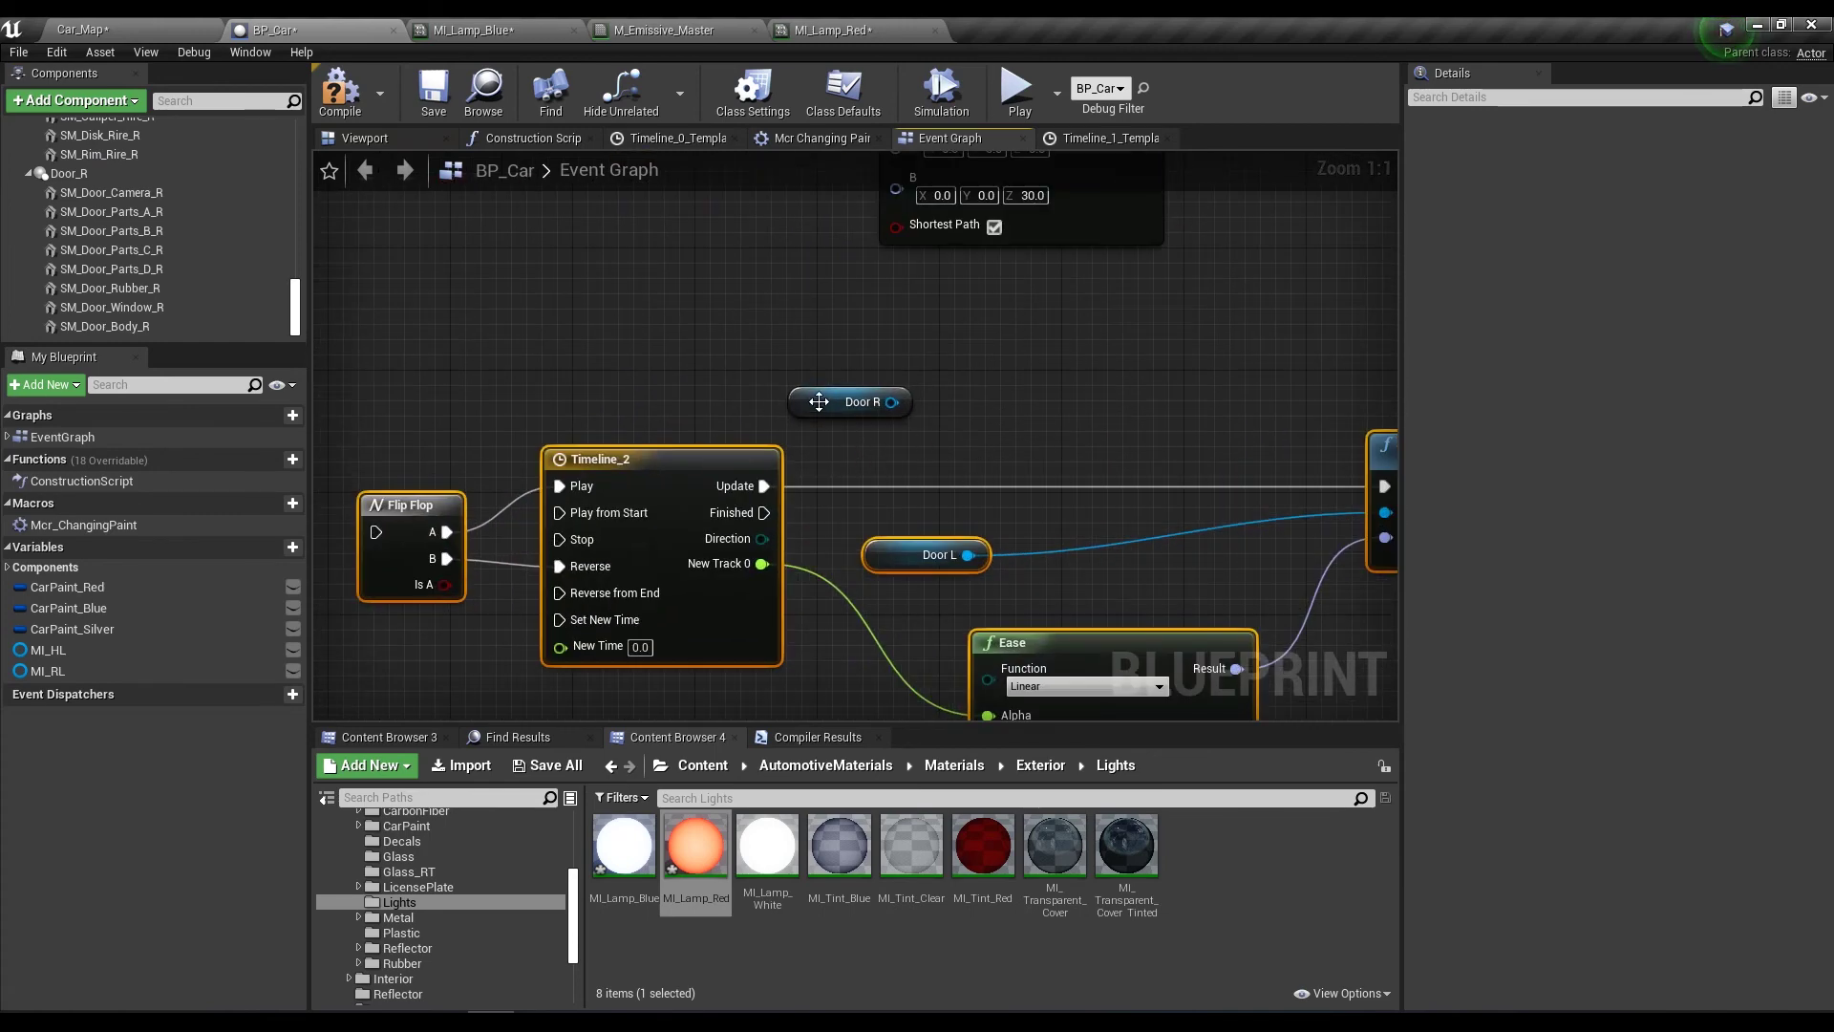
drag(891, 401, 1382, 522)
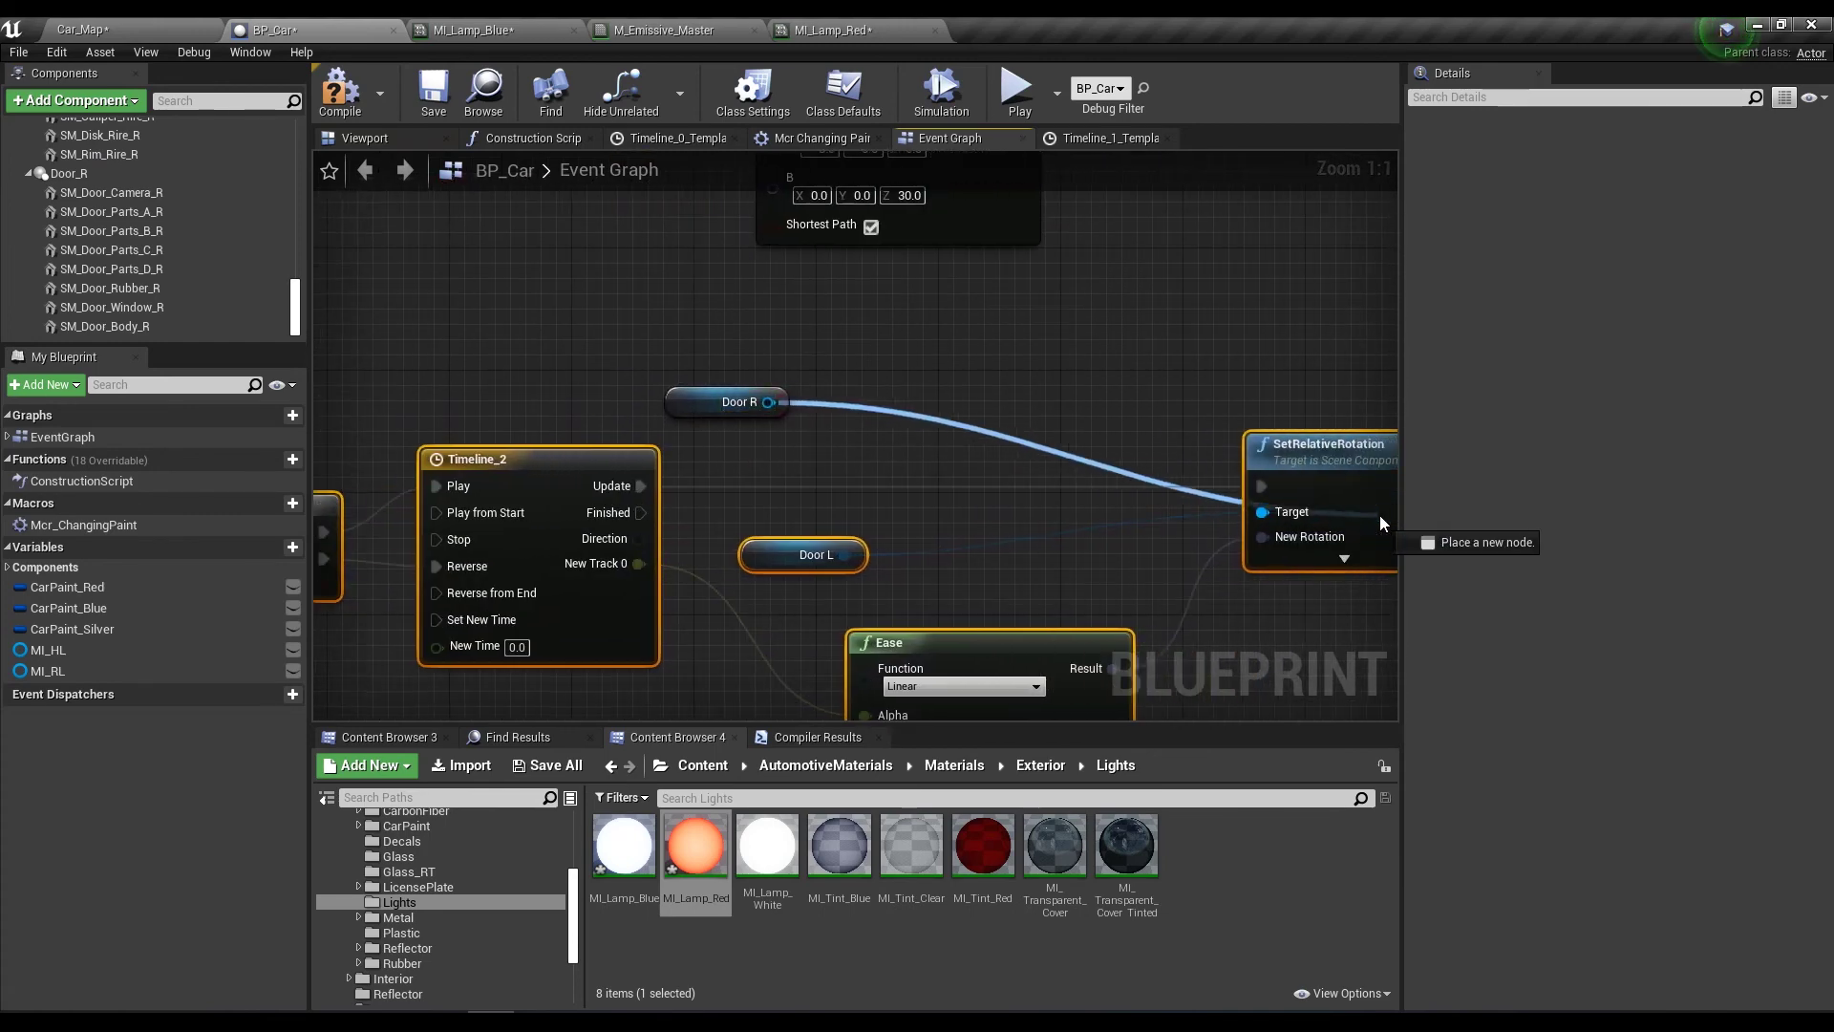
drag(1382, 523, 1089, 513)
mouse_move(523, 401)
mouse_down()
mouse_move(723, 519)
mouse_move(762, 565)
mouse_up()
click(593, 556)
key(Delete)
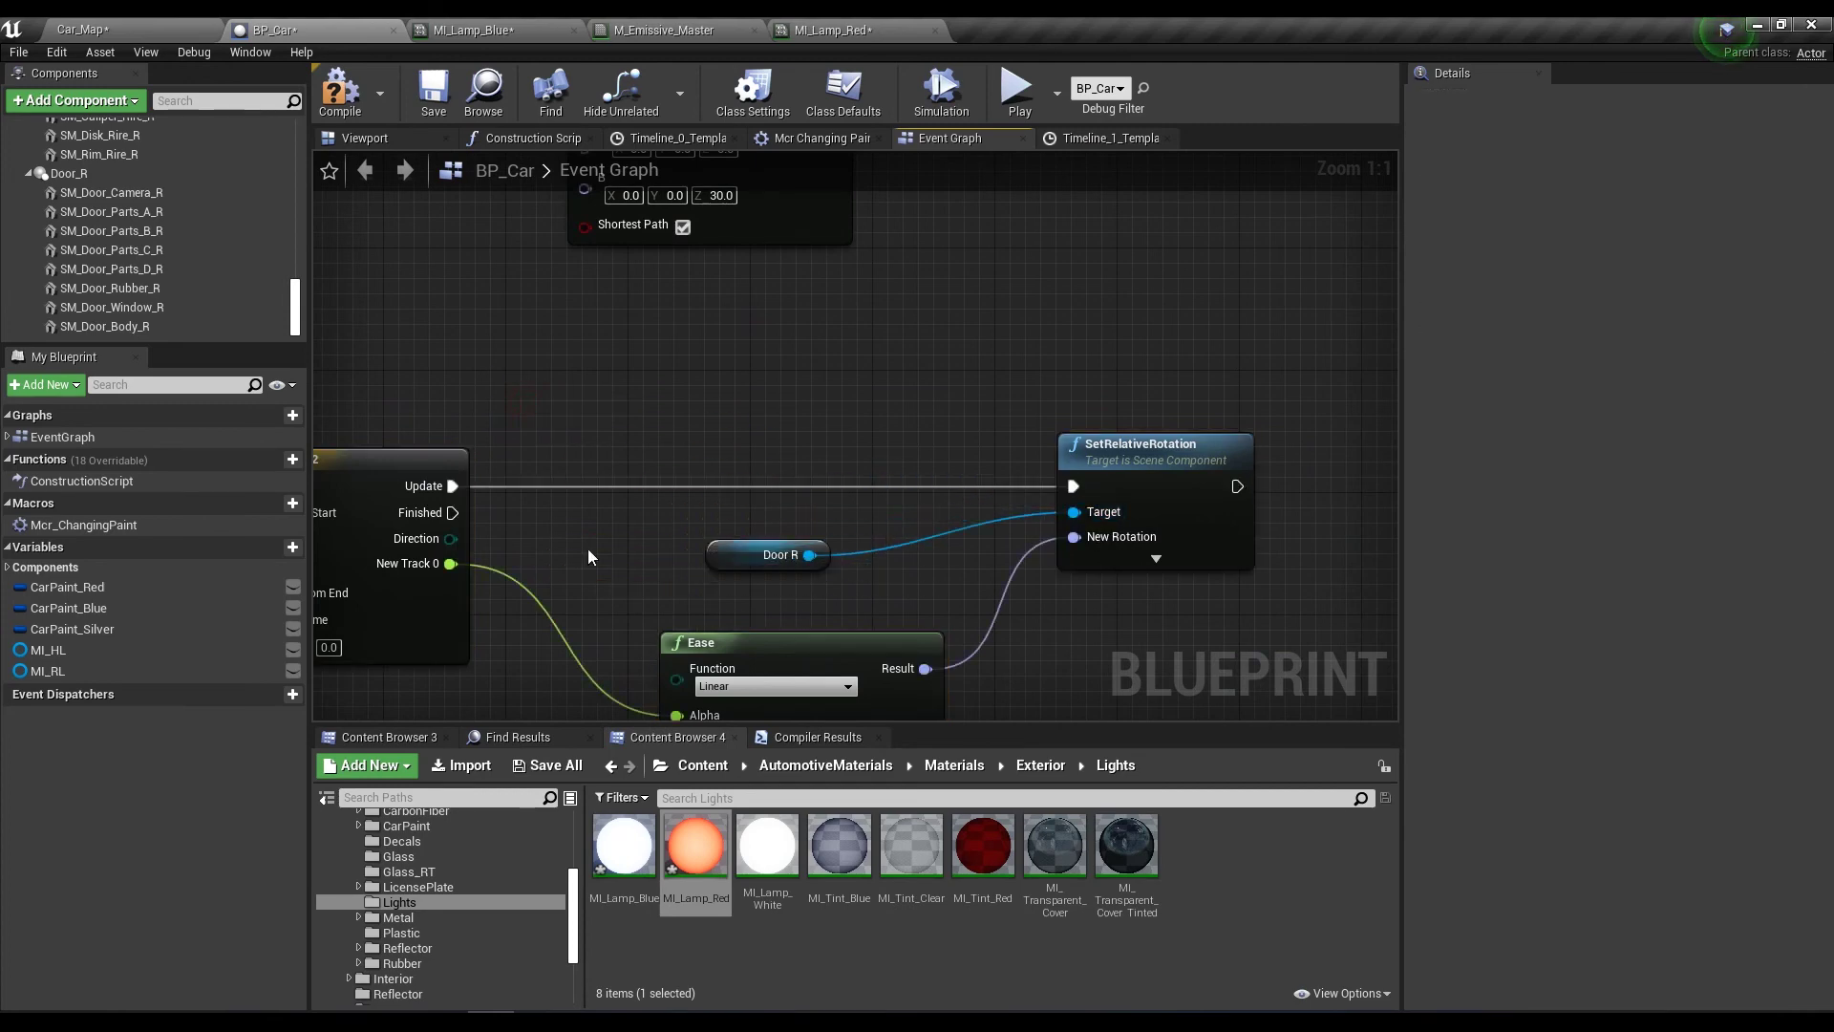
Set the duplicated Ease node's B rotation Z value to -30.
right_drag(589, 557, 952, 509)
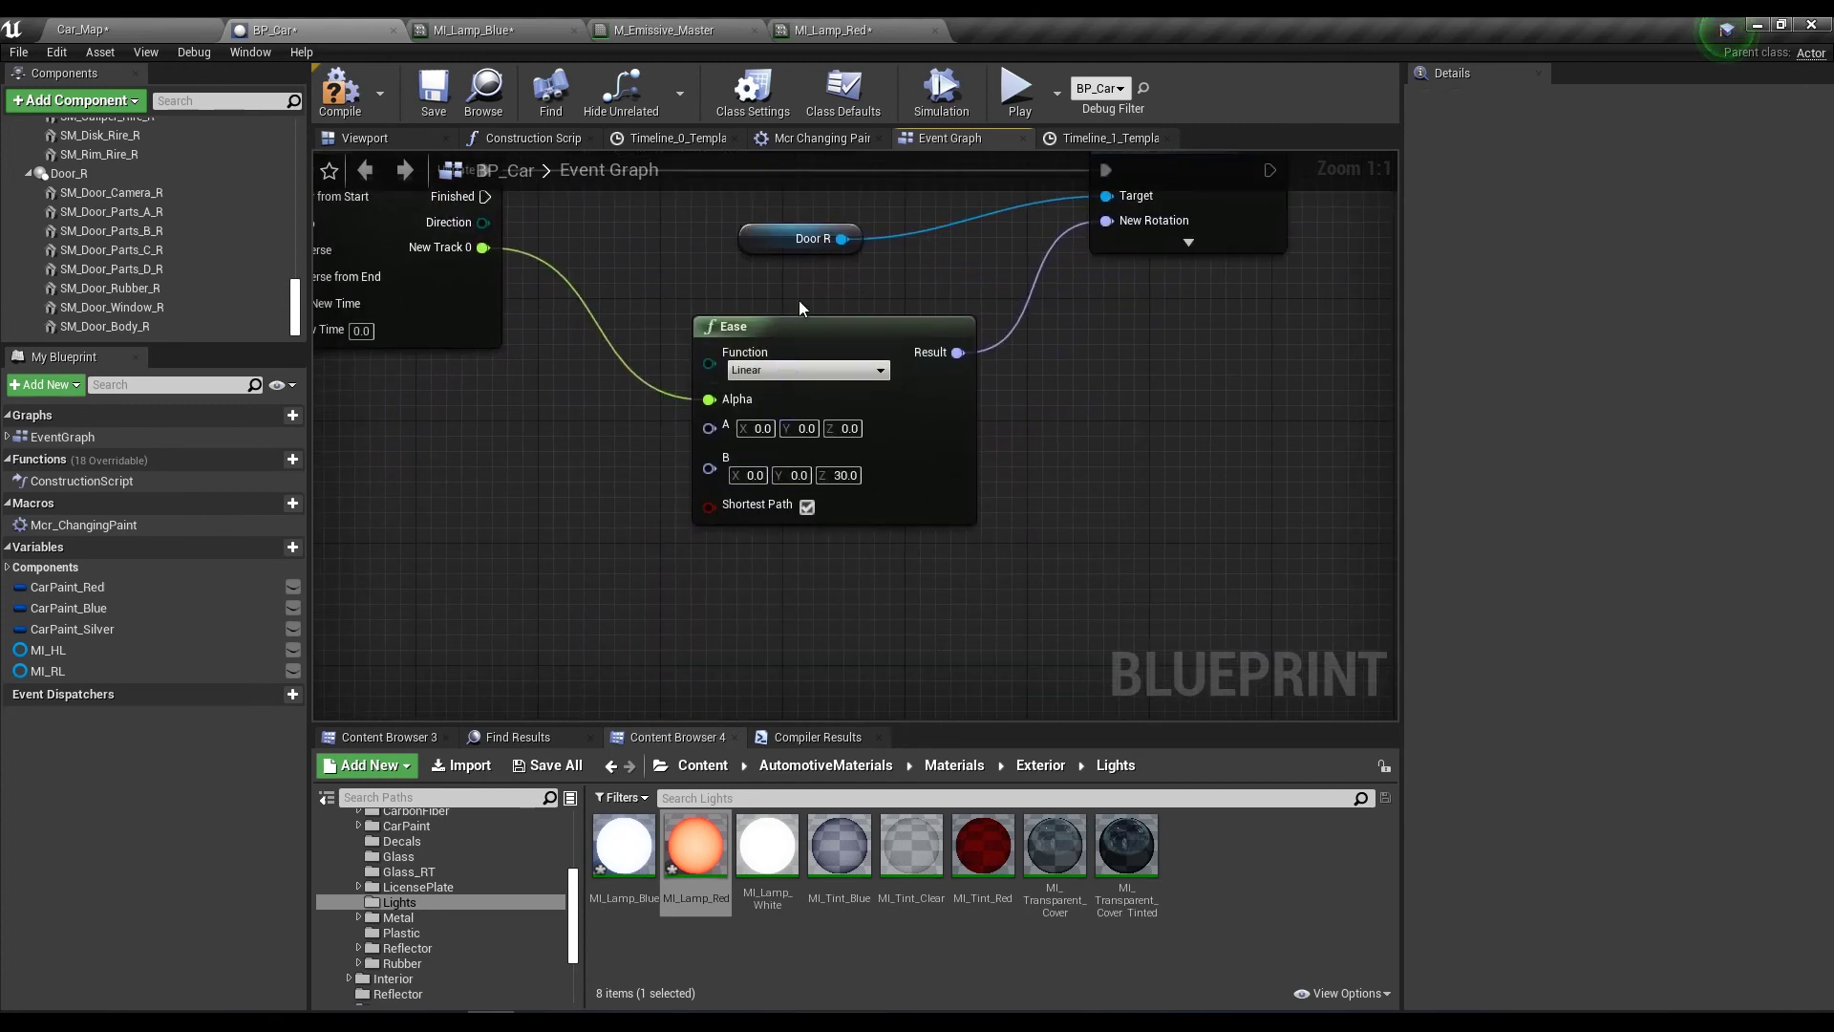
right_drag(801, 308, 794, 355)
click(840, 522)
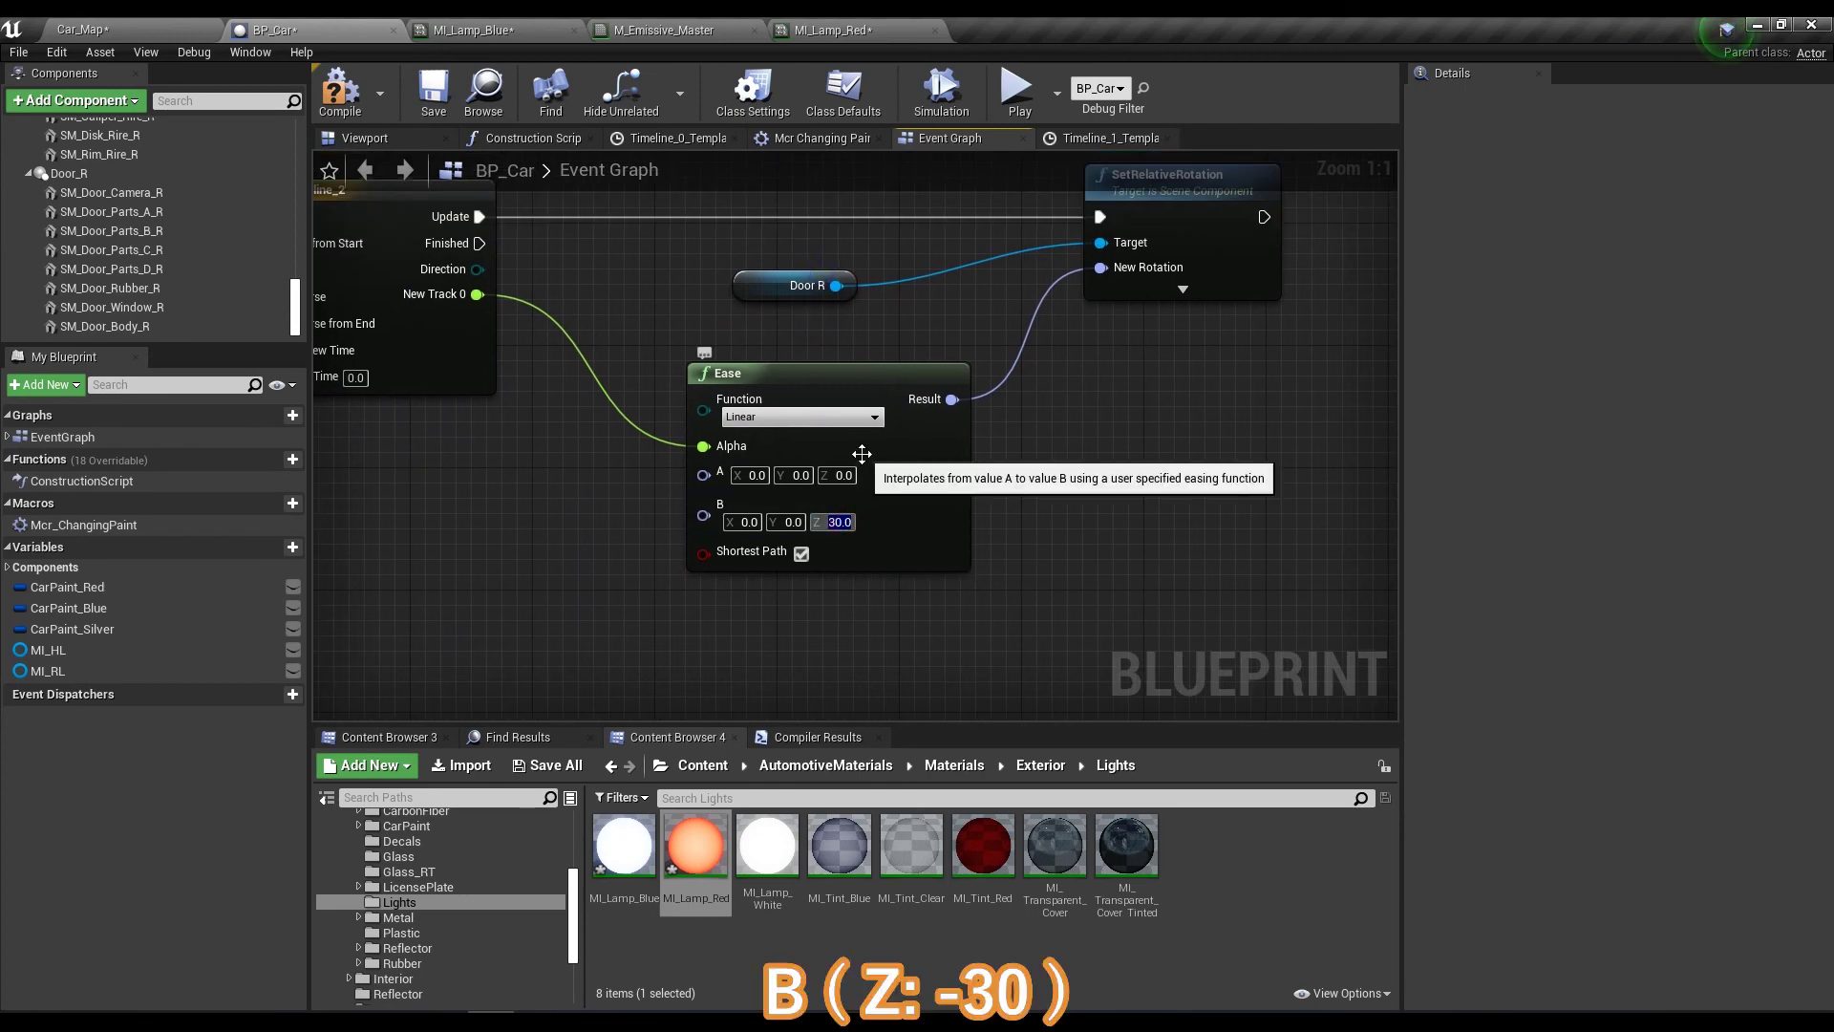
text(-30)
key(Return)
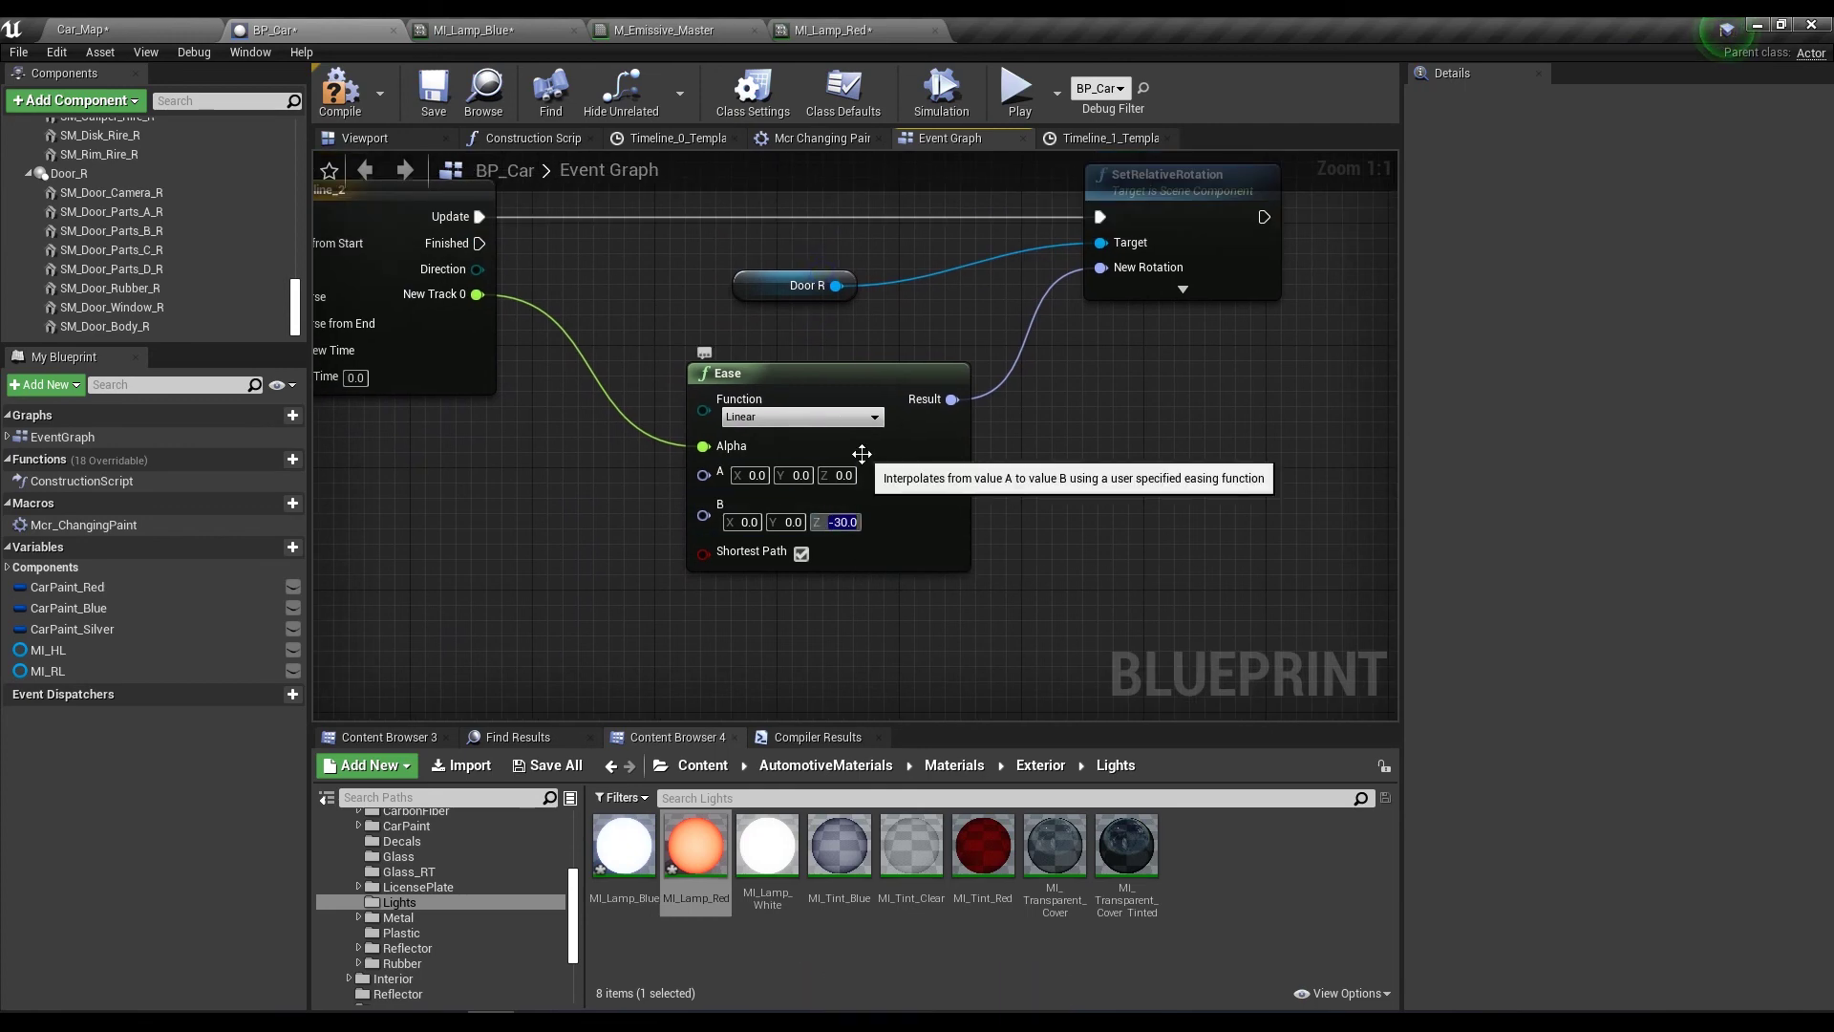
right_drag(862, 454, 1338, 516)
scroll(652, 421, down, 5)
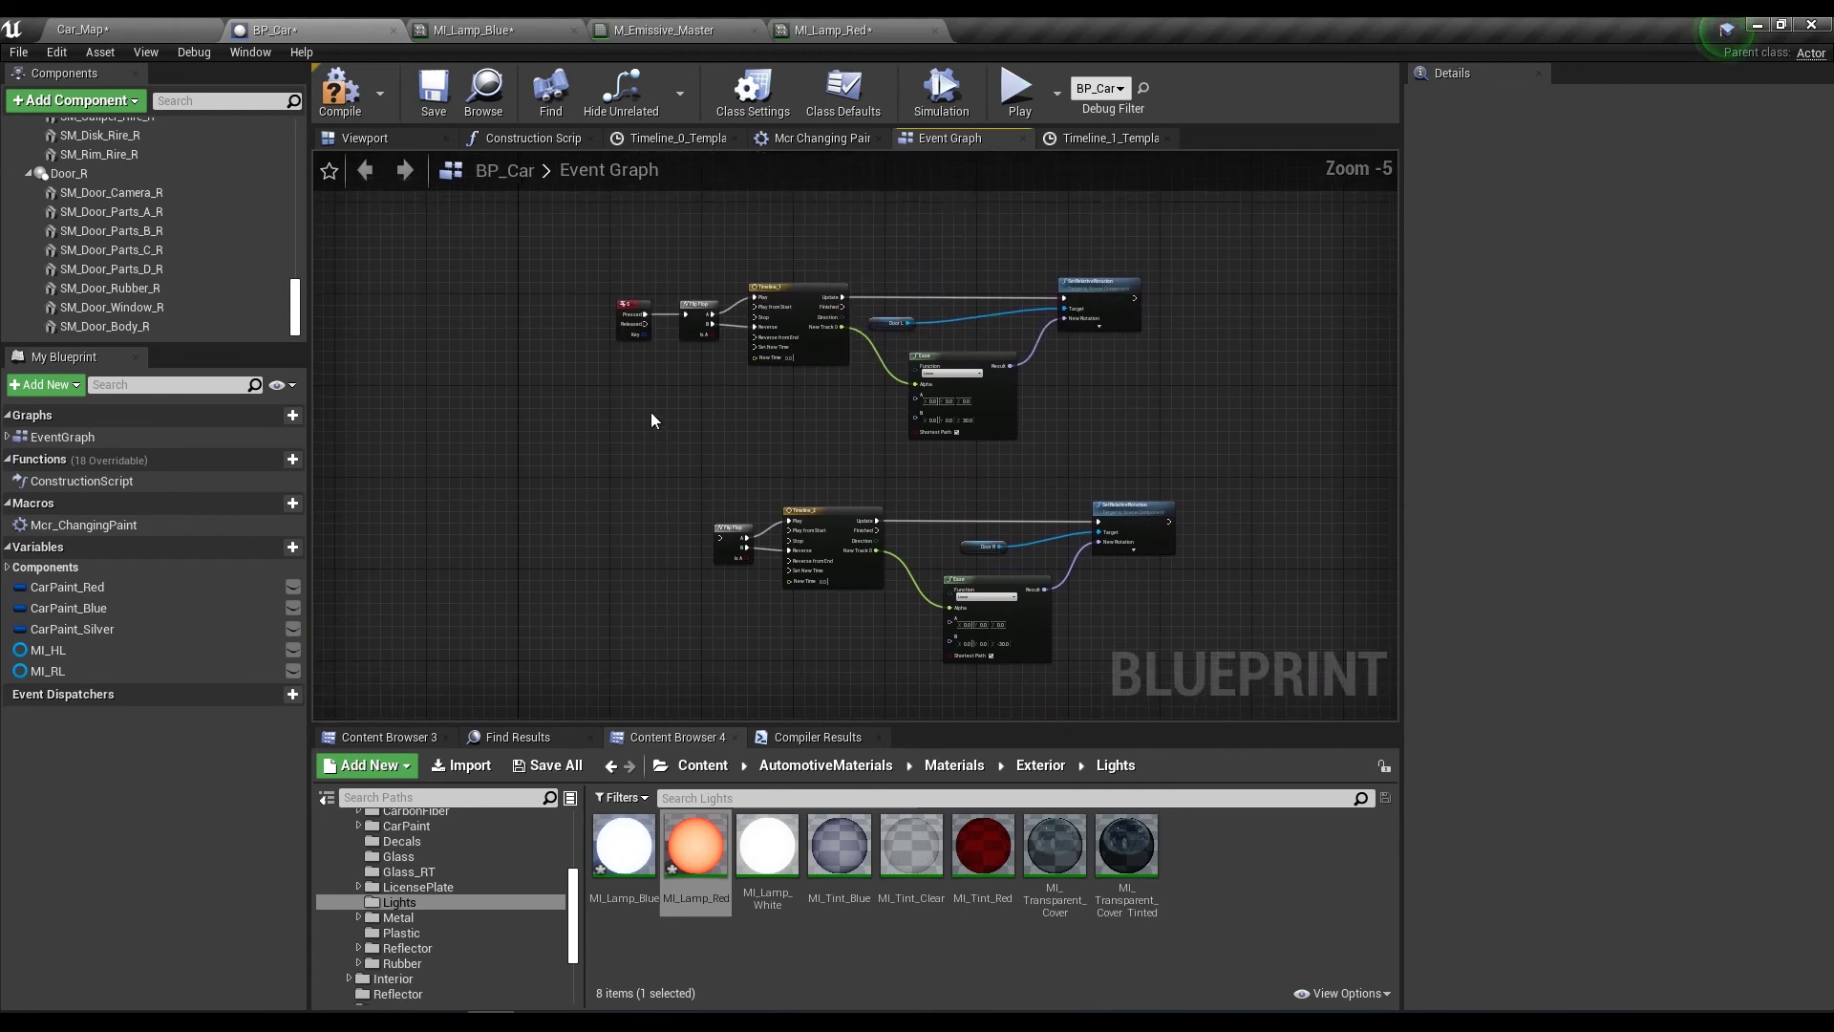
scroll(598, 532, up, 2)
scroll(622, 503, up, 1)
Add a D key event via 'keyb' and wire its Pressed output to the second Flip Flop.
right_click(619, 497)
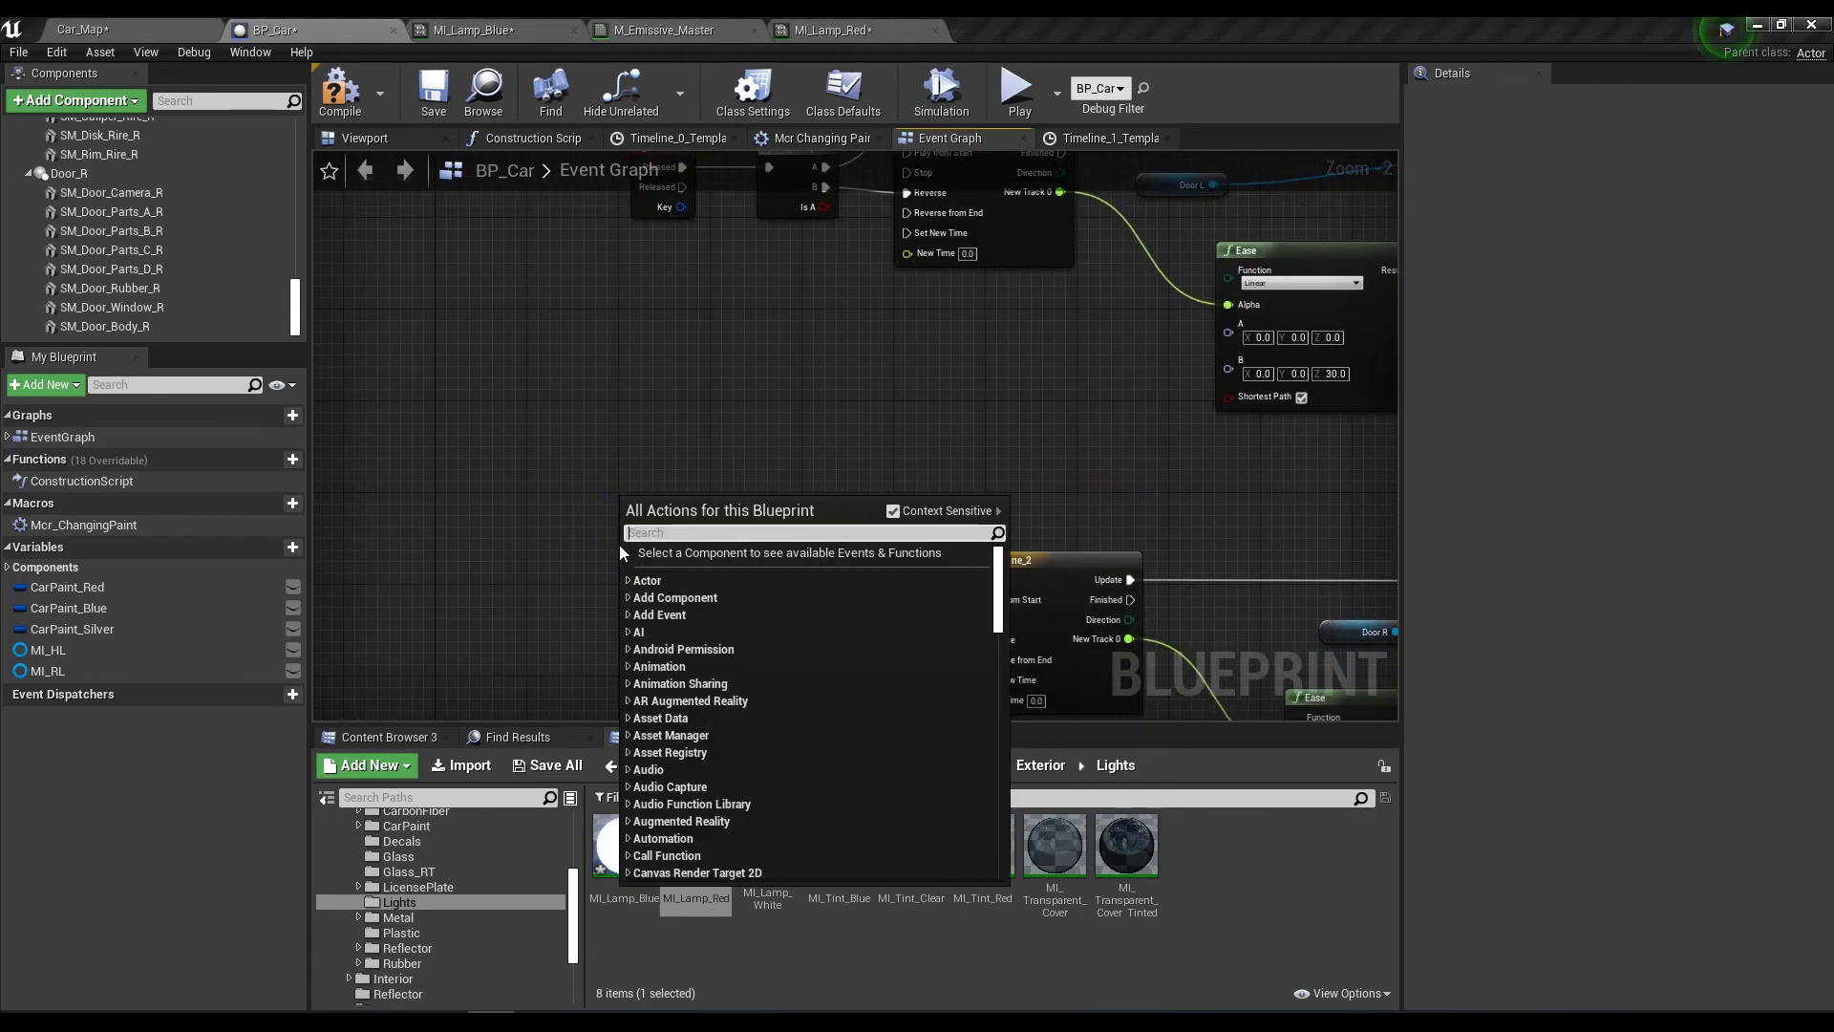
text(ley)
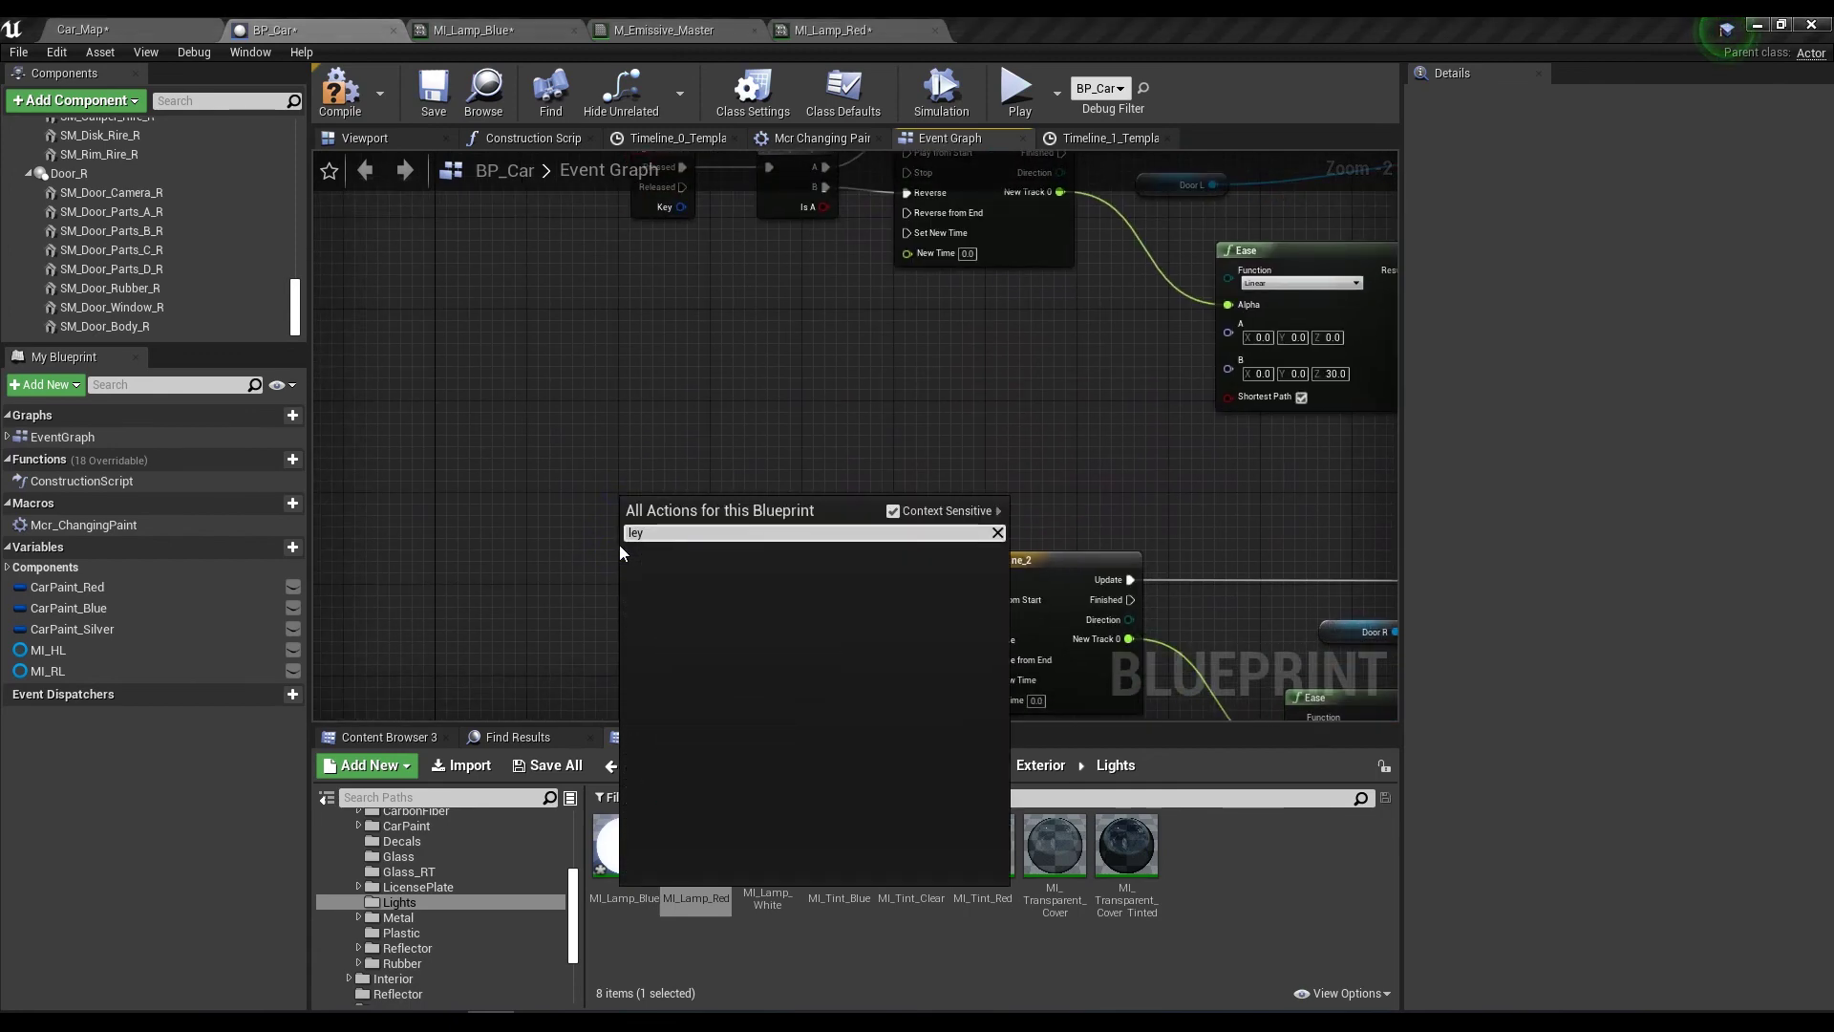
key(BackSpace)
key(BackSpace)
key(BackSpace)
text(ke)
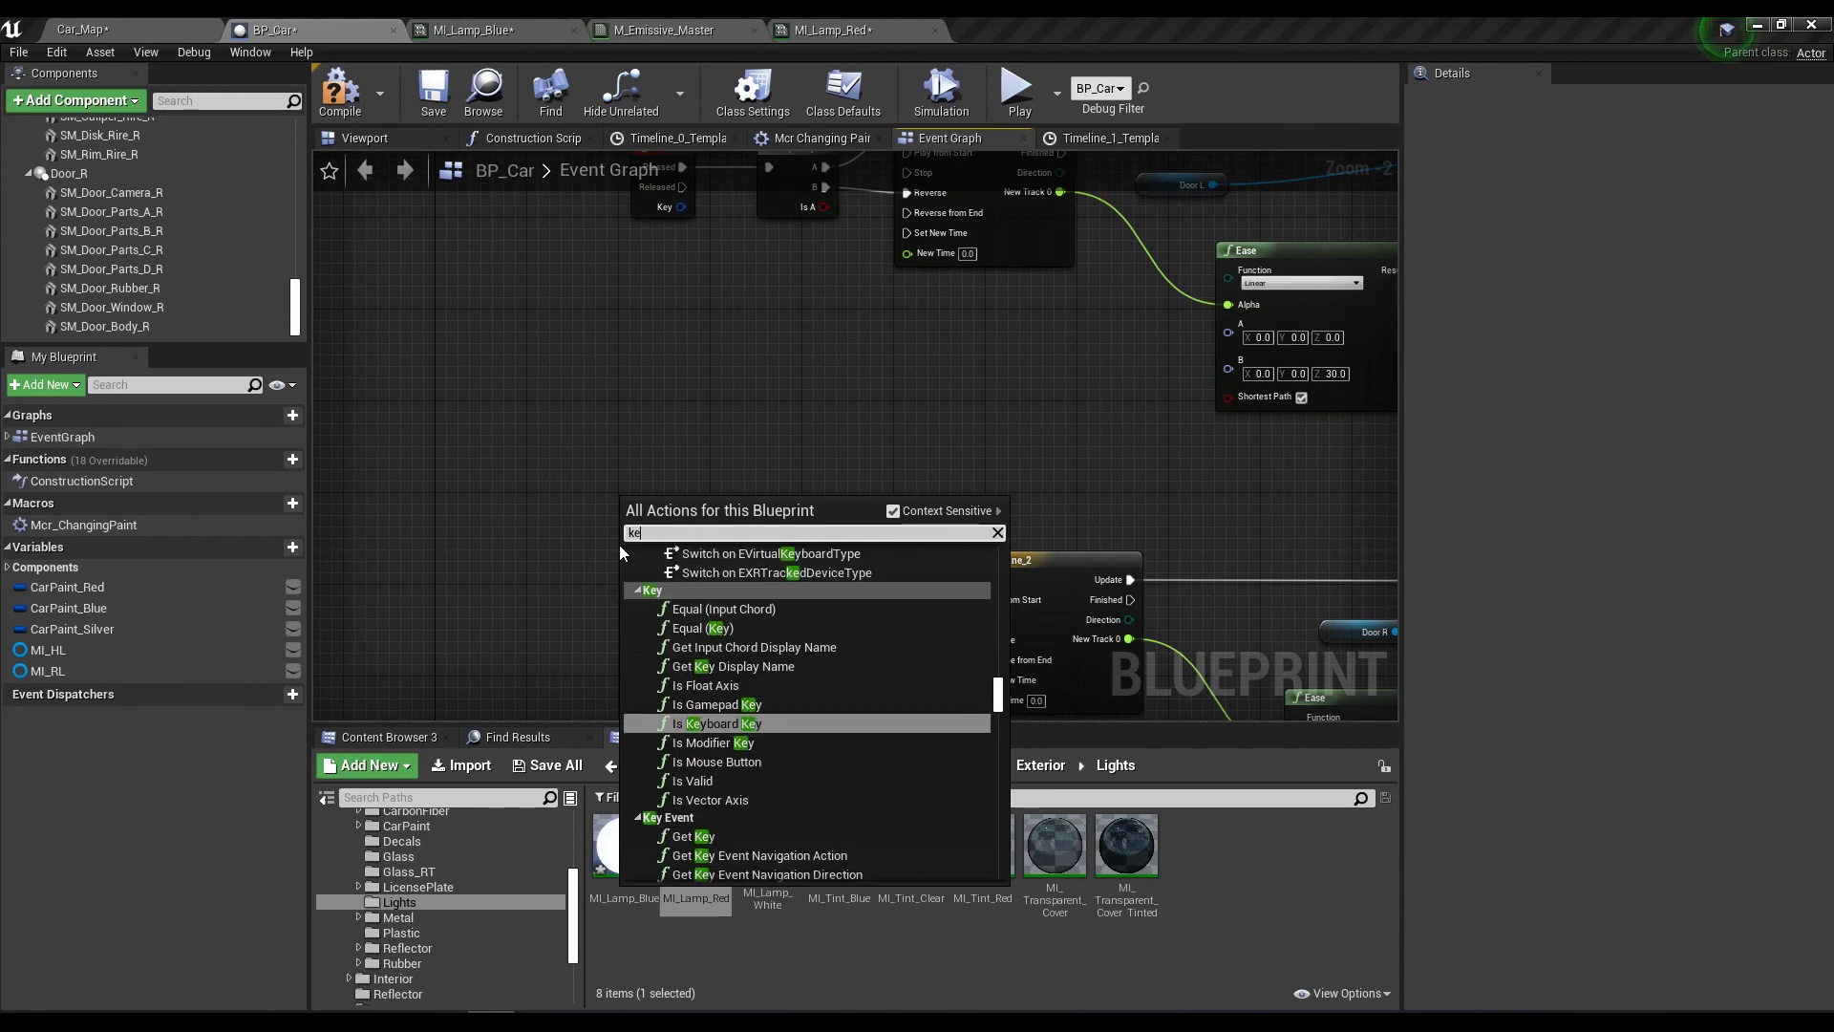
text(yb)
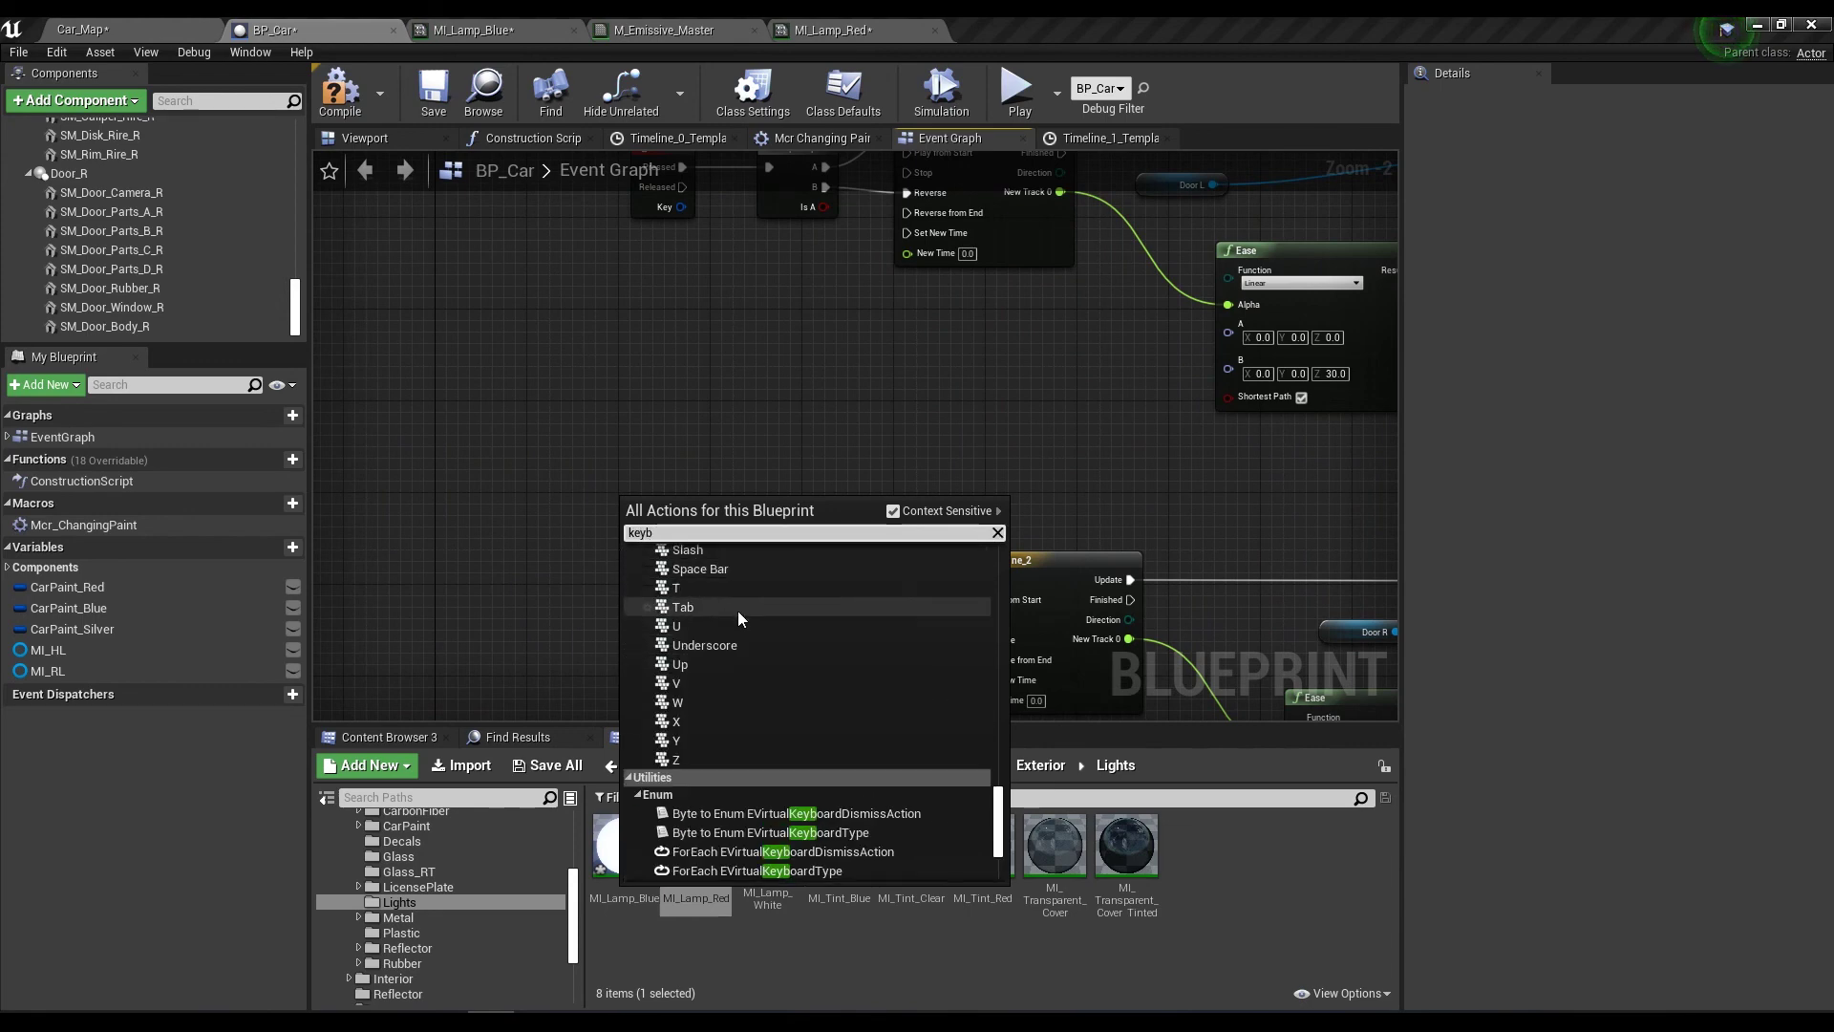
scroll(744, 638, up, 3)
scroll(746, 642, up, 5)
scroll(746, 642, up, 5)
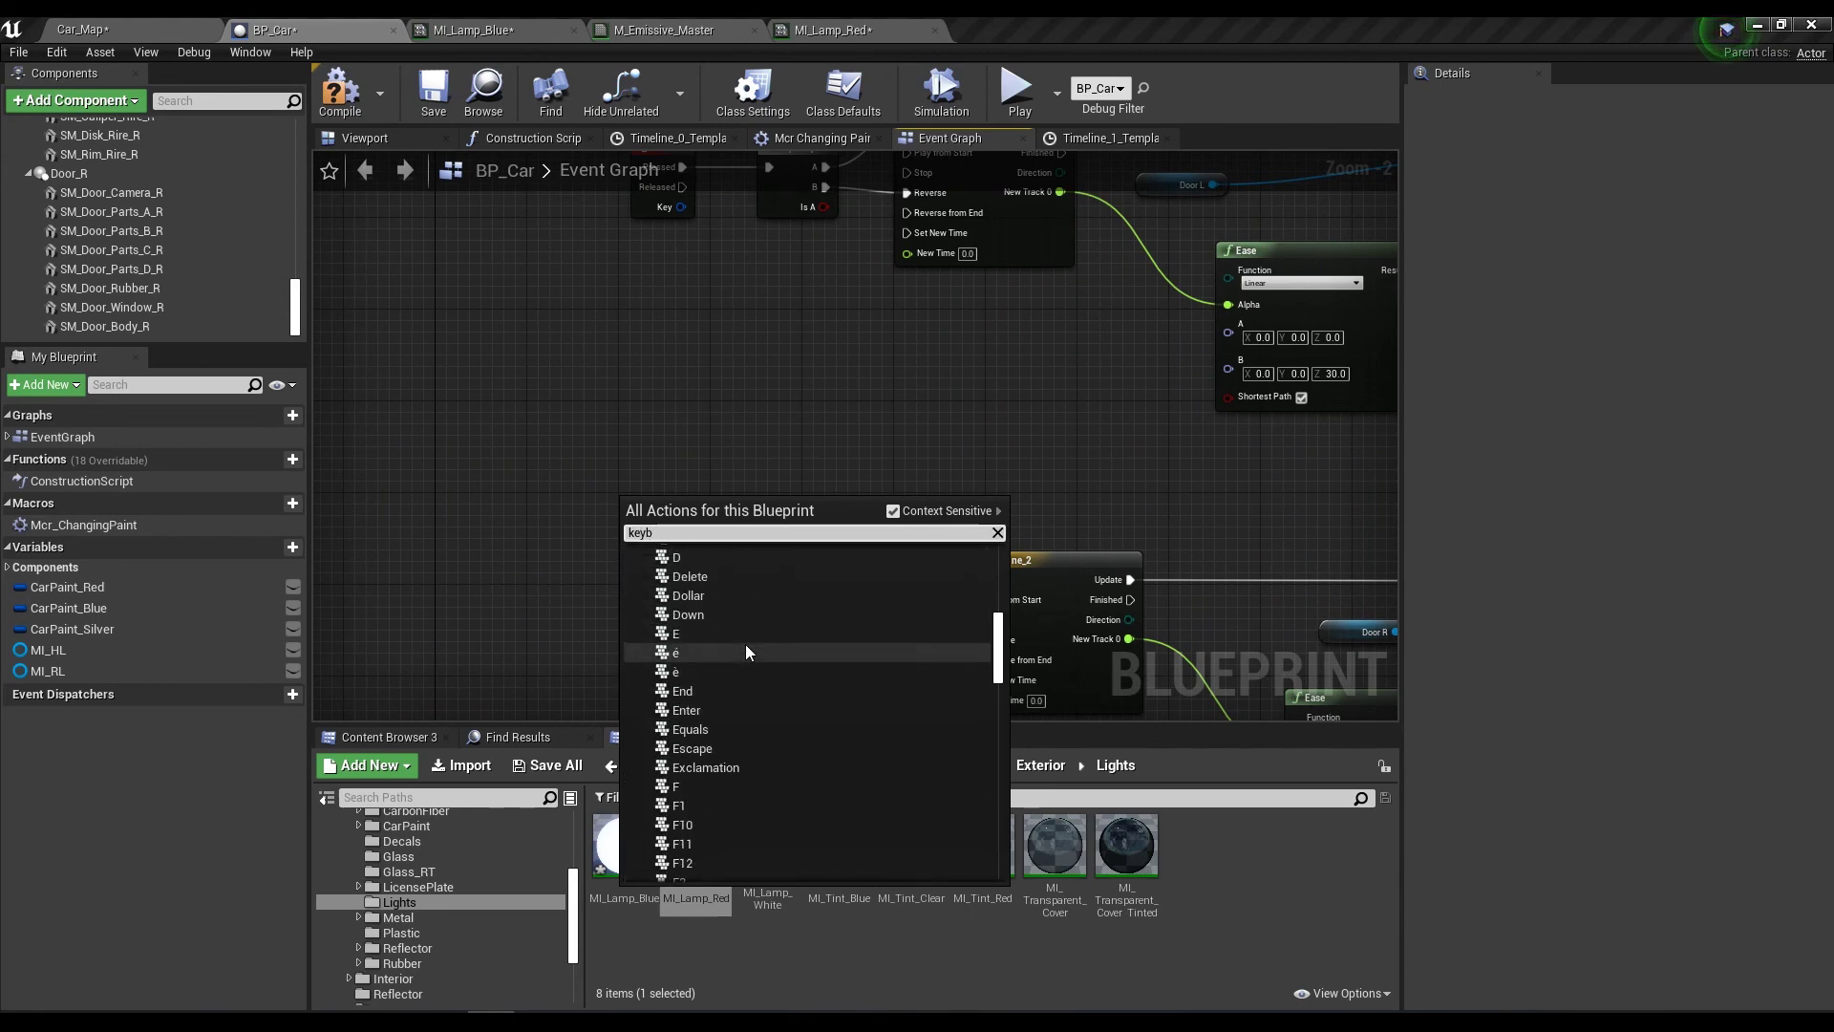
click(726, 710)
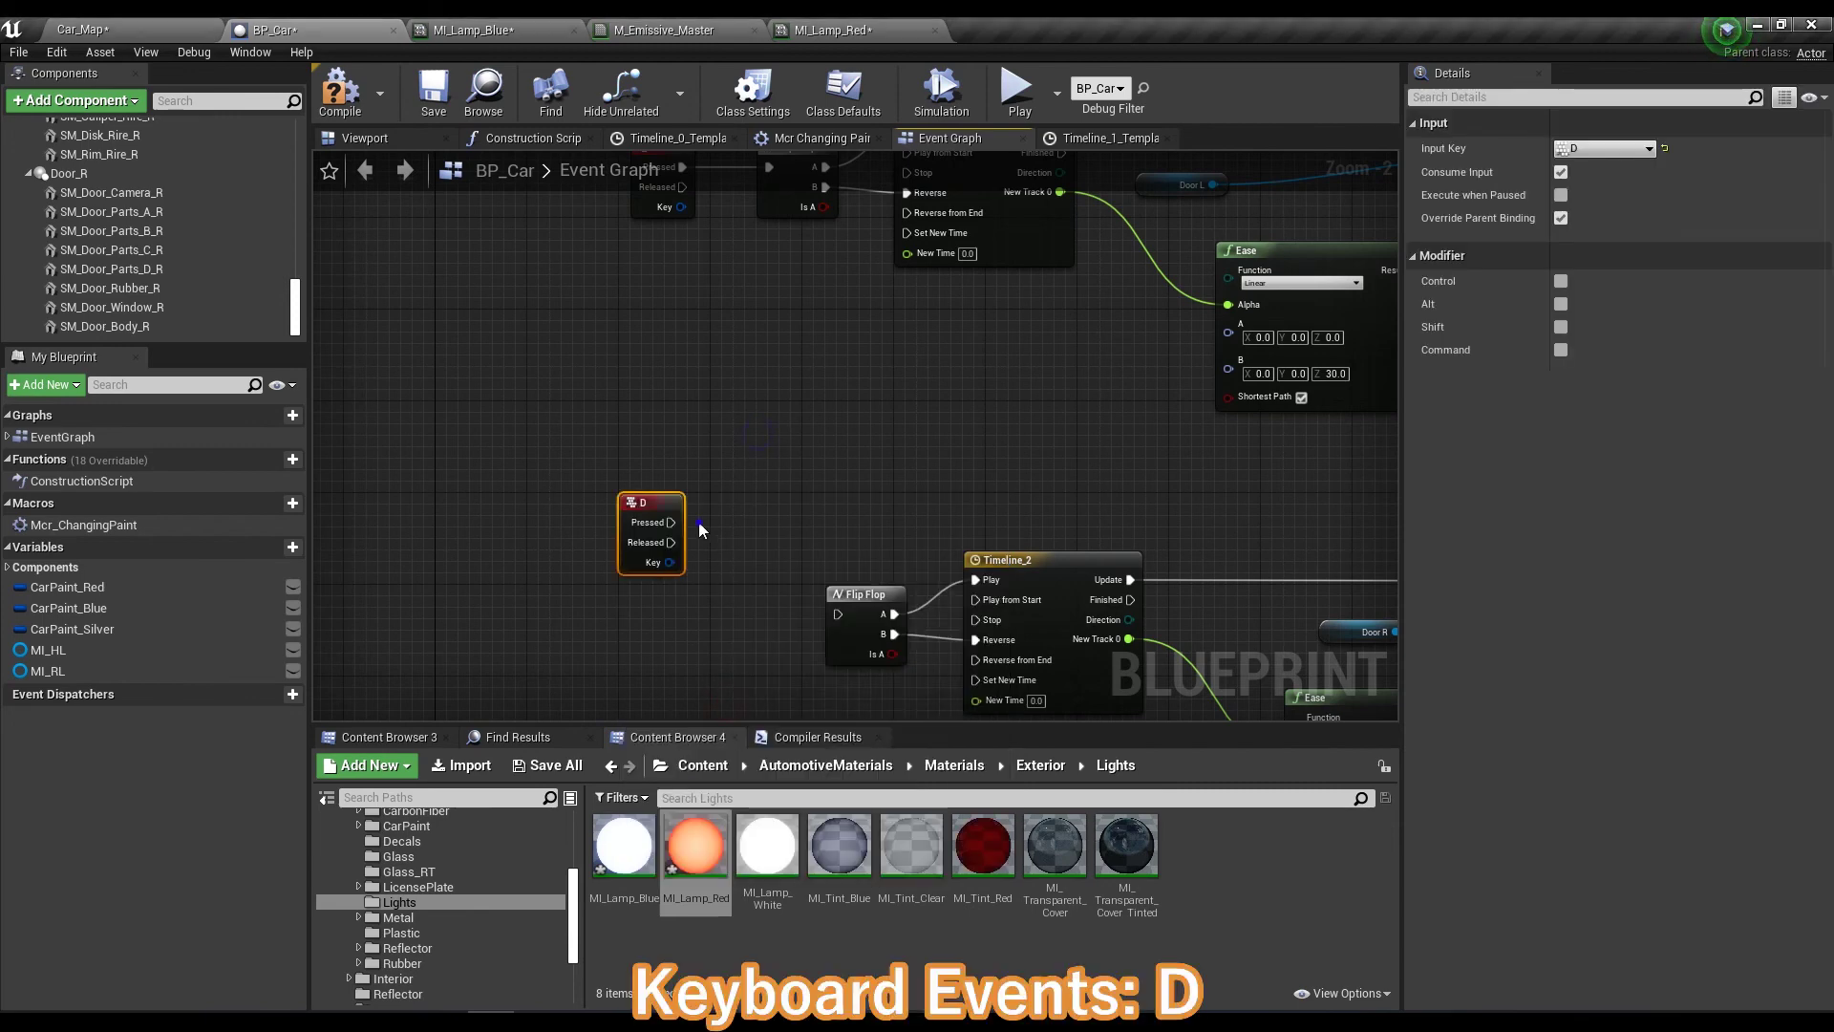
right_drag(708, 545, 708, 439)
mouse_move(629, 396)
mouse_down()
mouse_move(629, 498)
mouse_move(573, 519)
mouse_move(820, 510)
mouse_up()
Return to the Car_Map level editor.
scroll(941, 404, down, 4)
right_drag(941, 404, 858, 505)
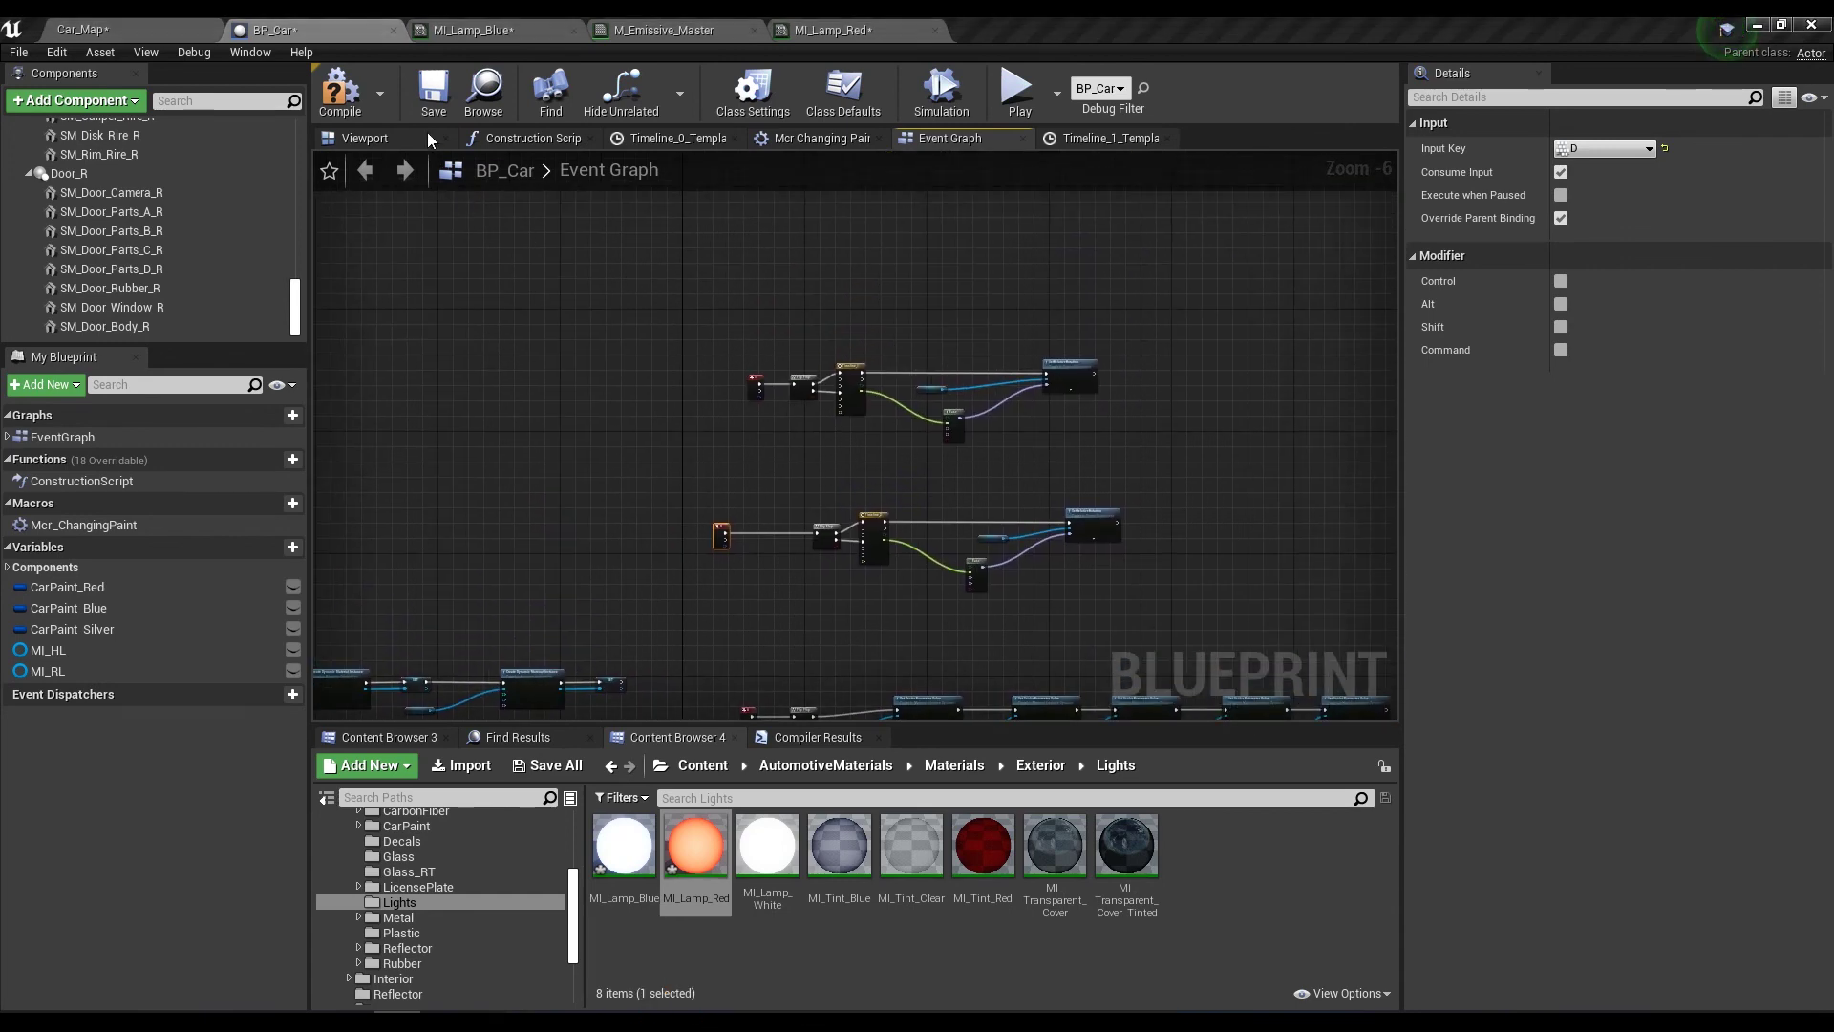
click(81, 30)
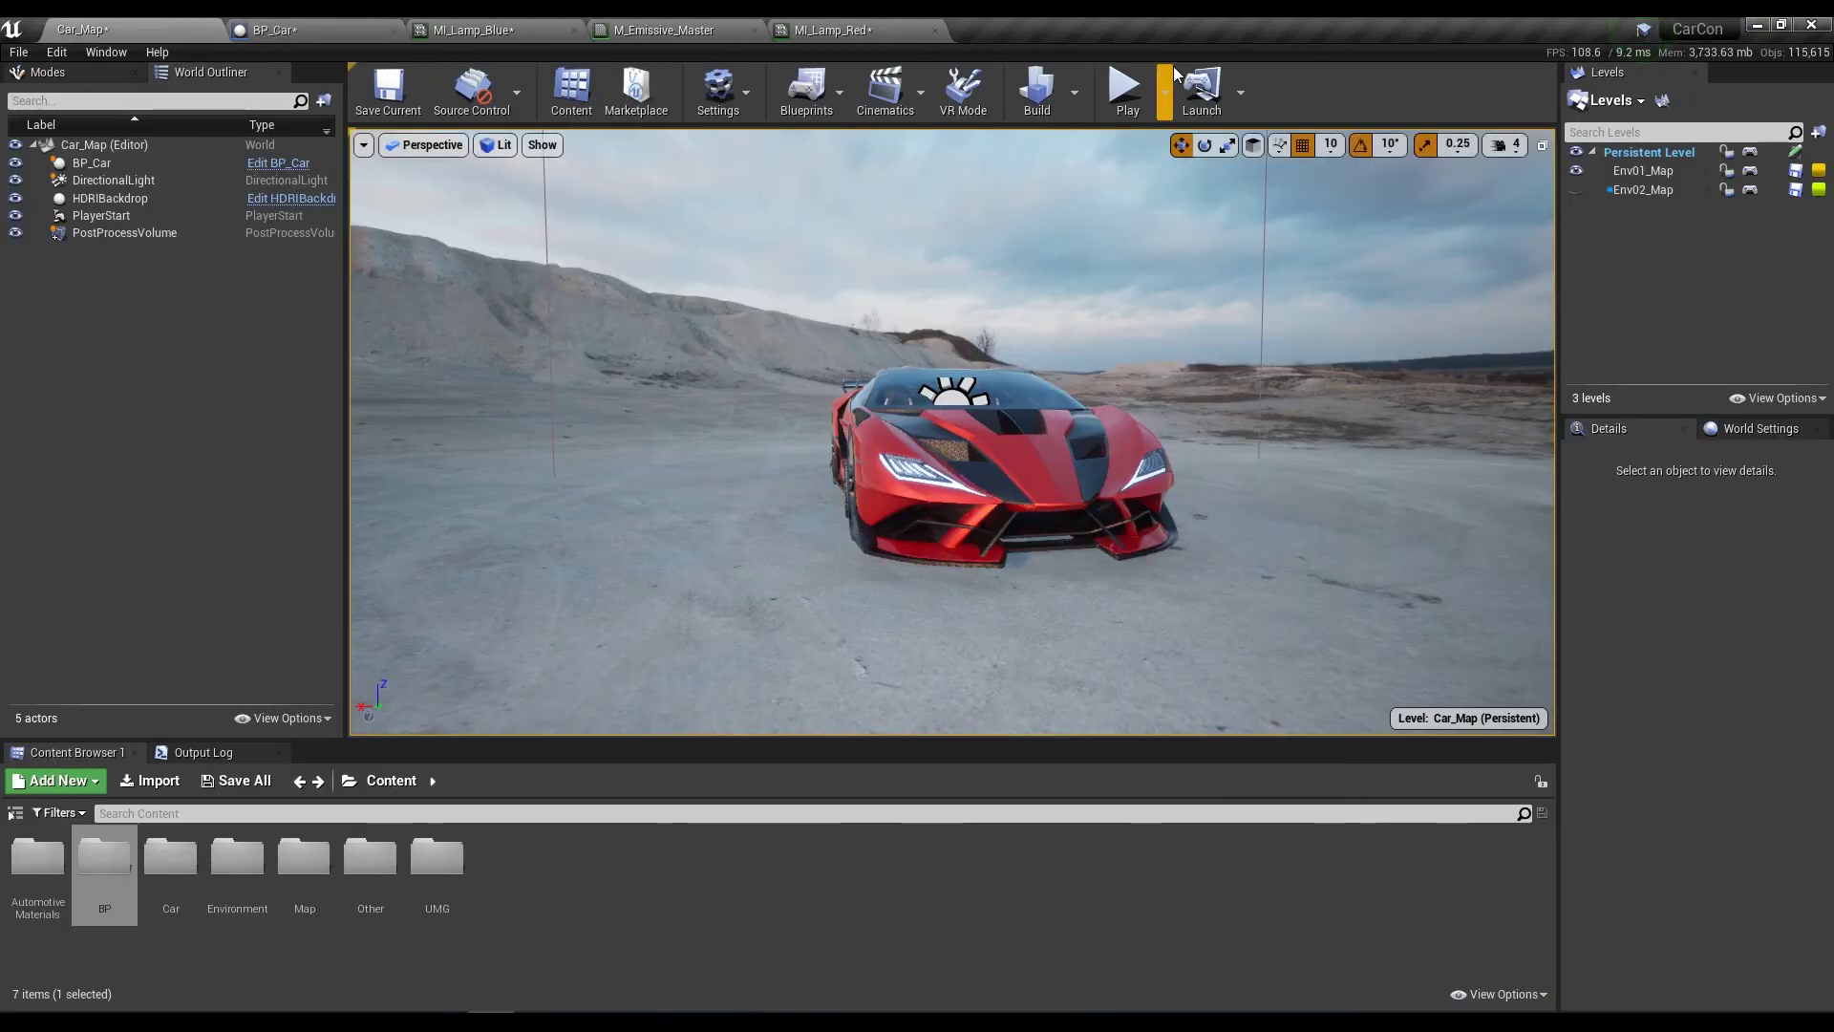
Play the level, opening and closing both car doors while orbiting the camera to watch.
key(alt+p)
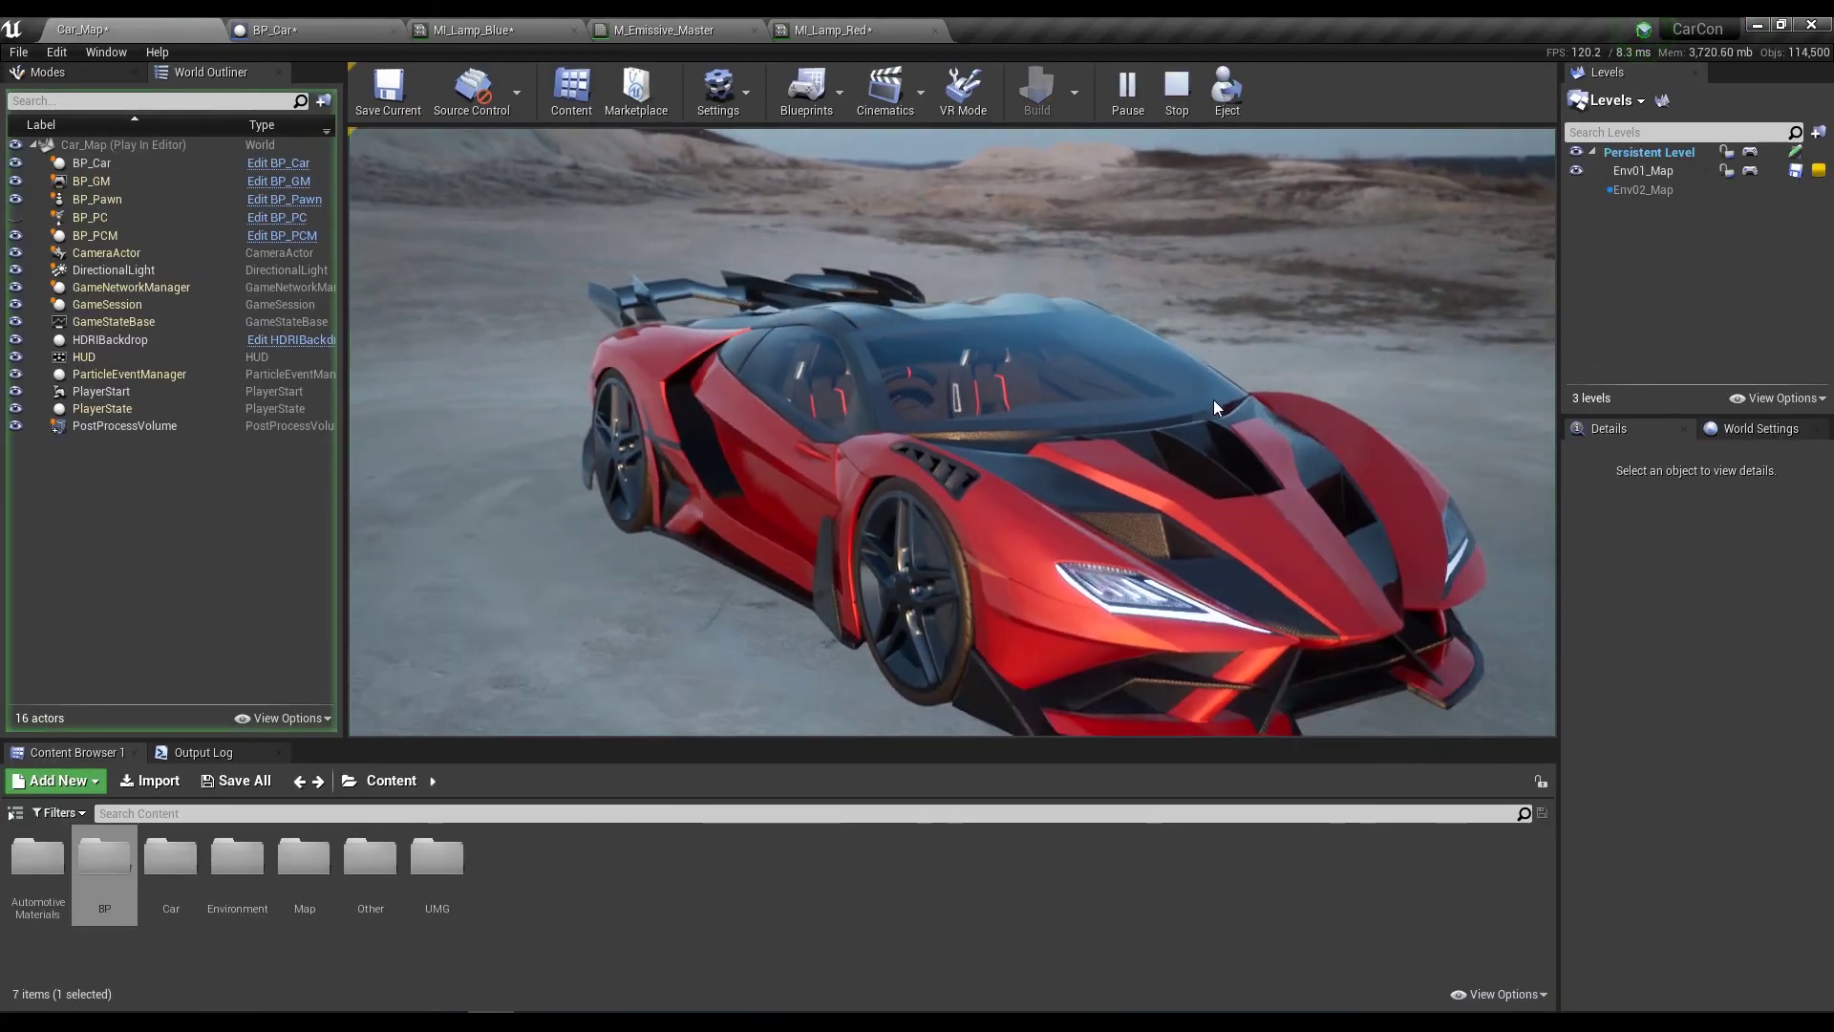
click(1057, 524)
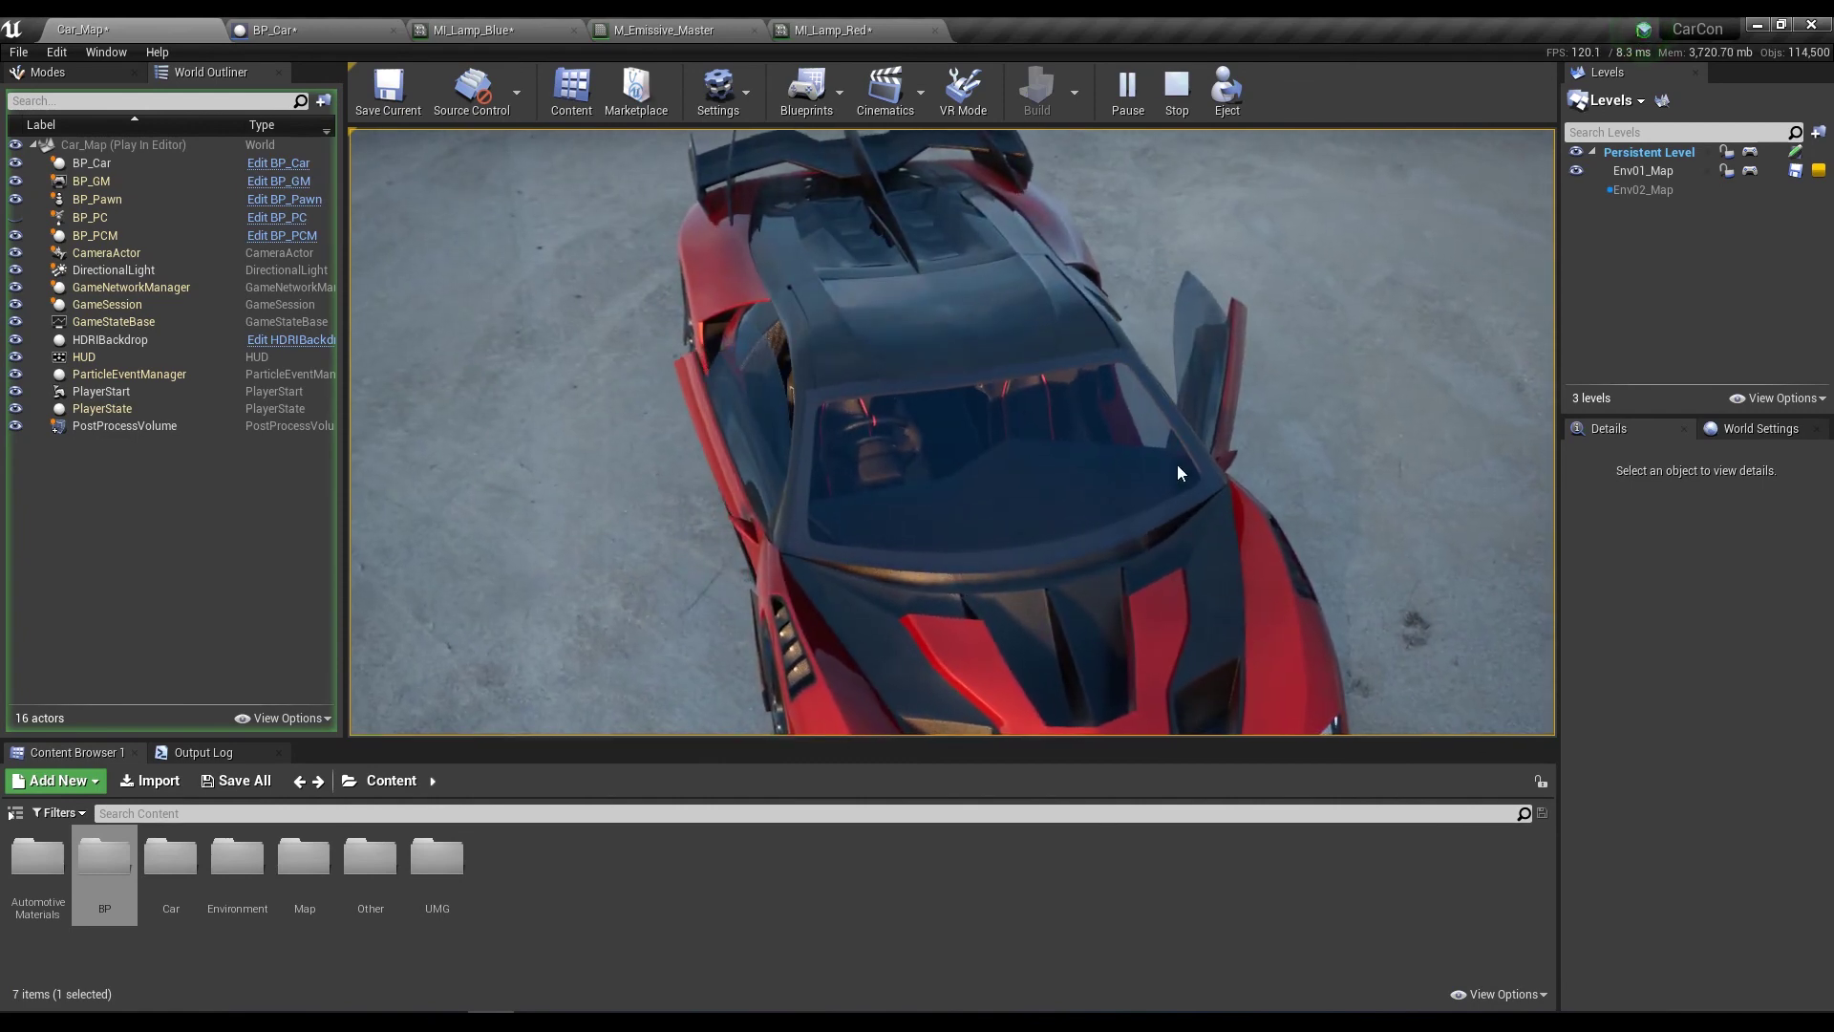
drag(1350, 477, 1242, 501)
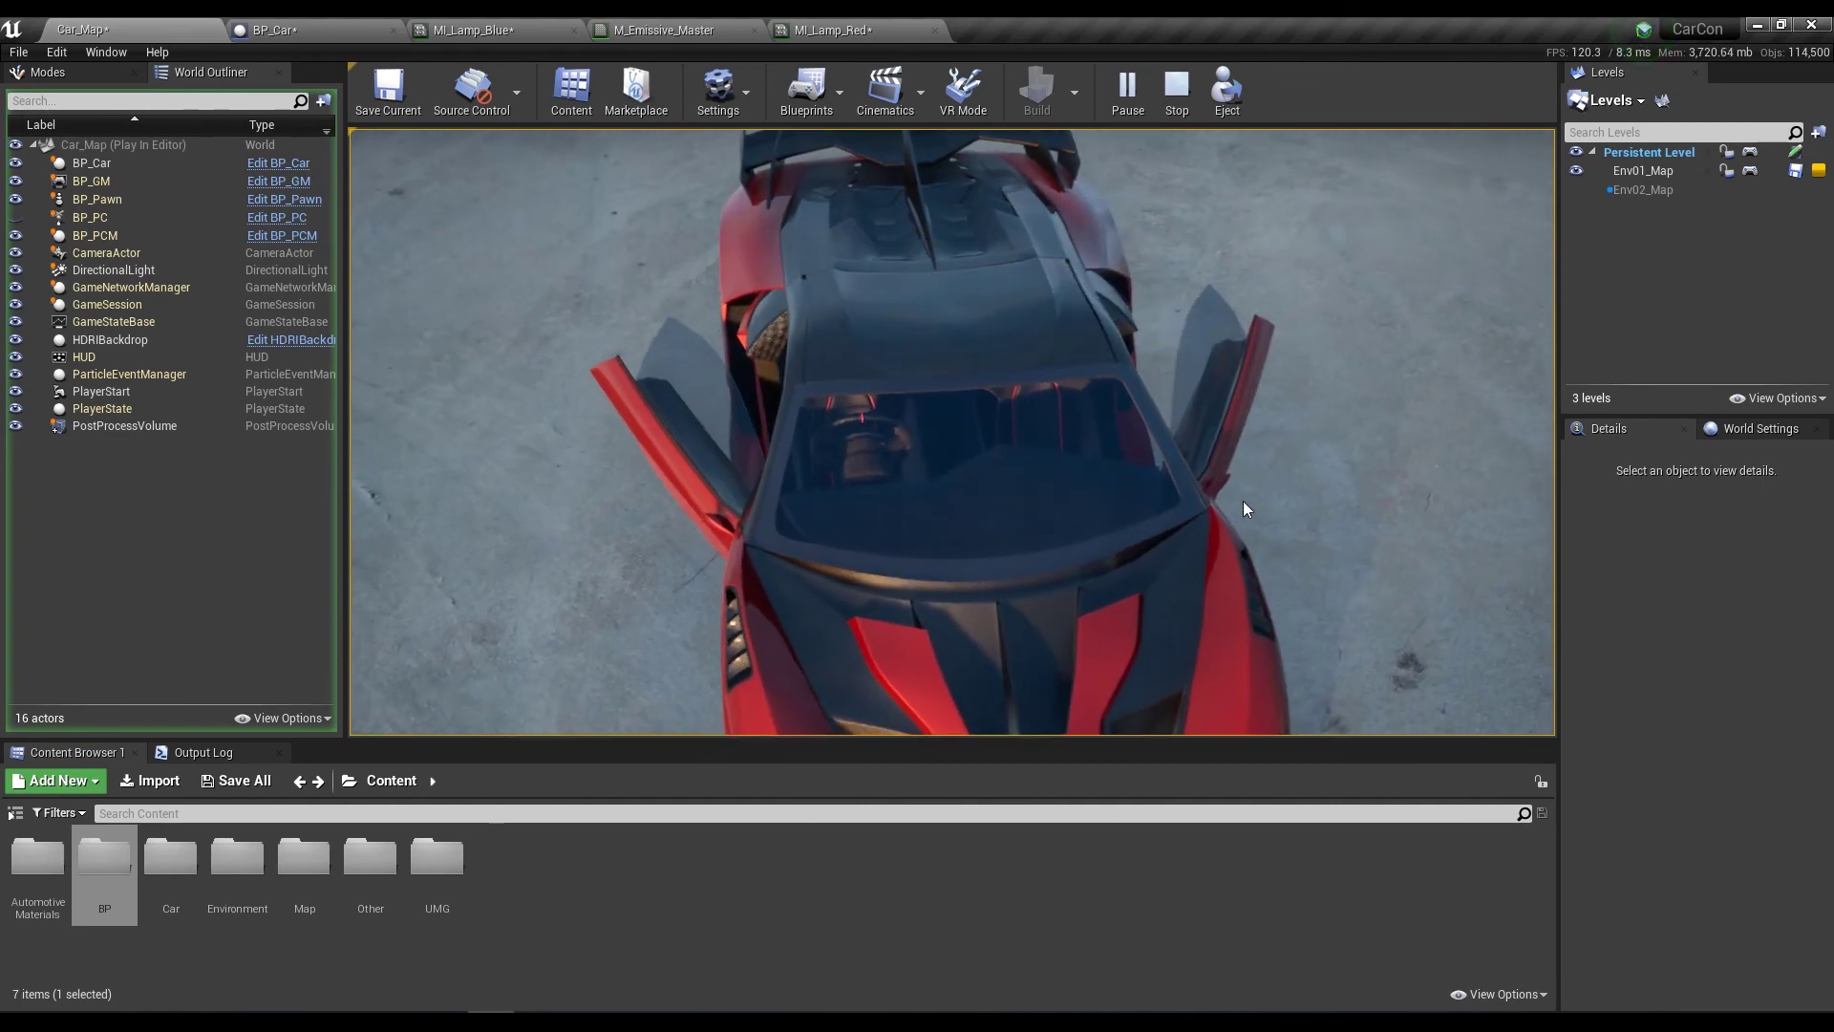
click(1244, 508)
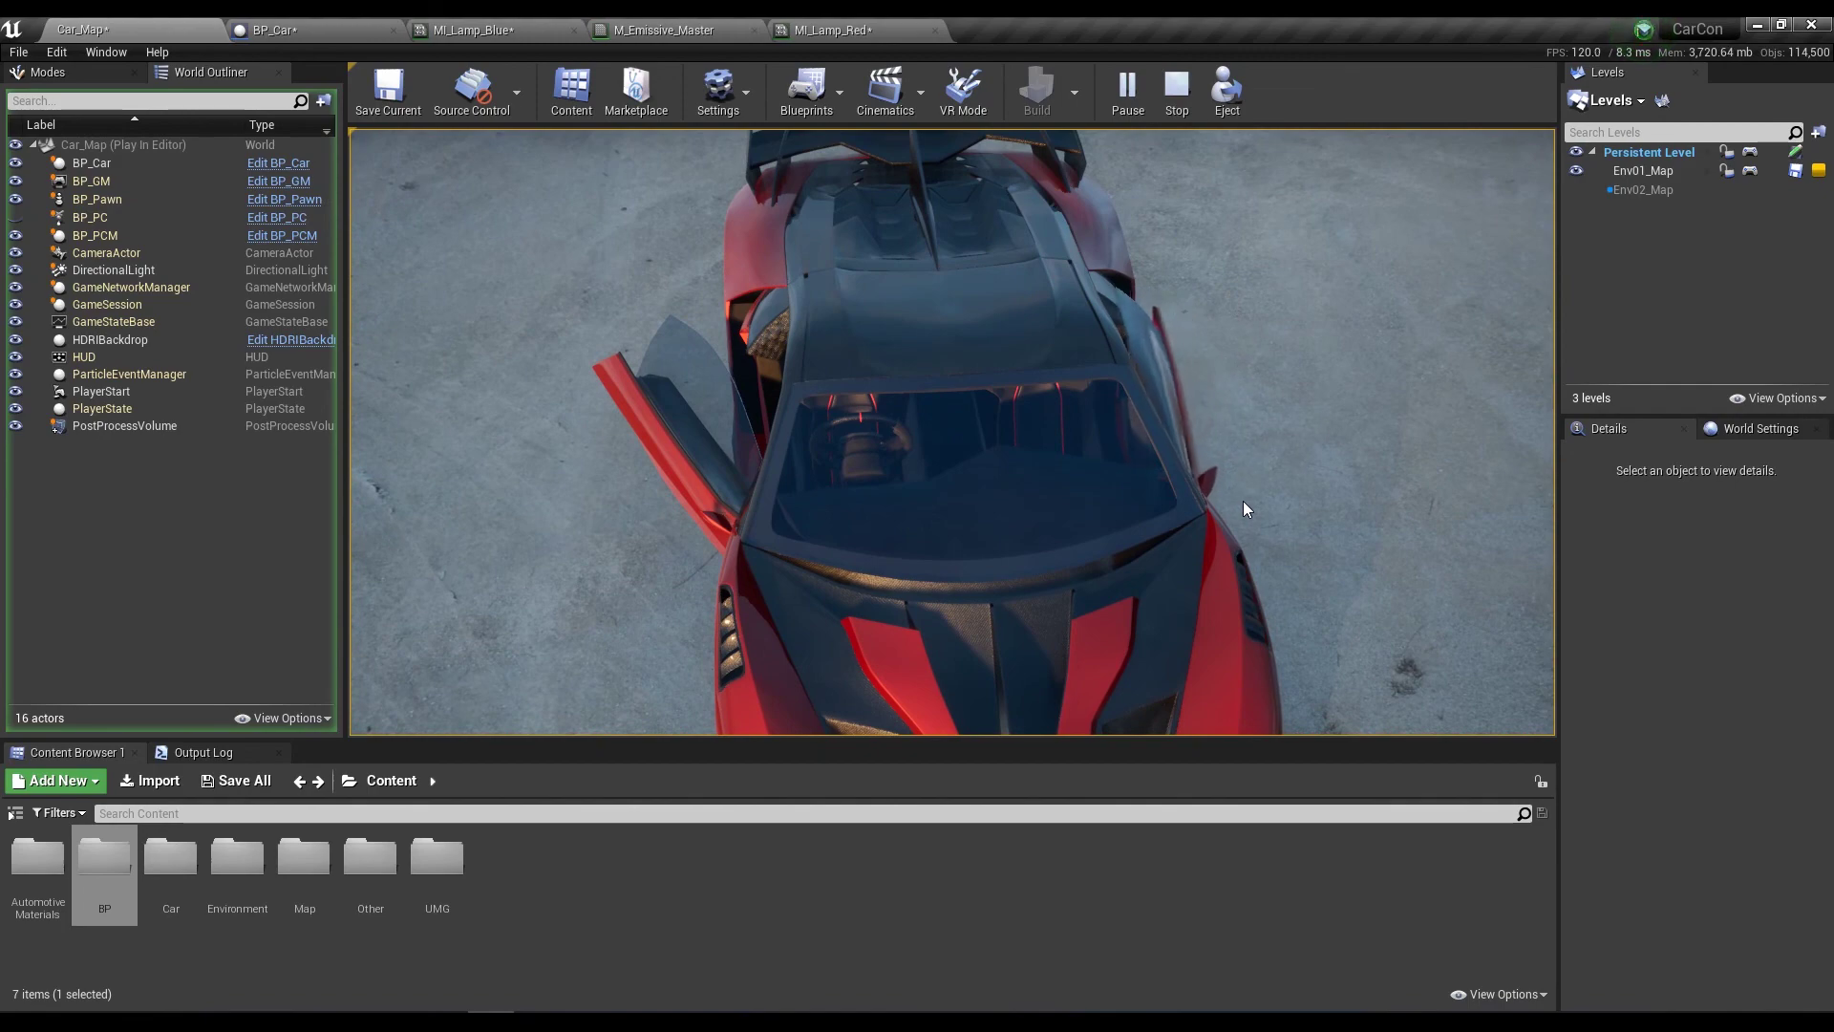
drag(1131, 482, 1118, 520)
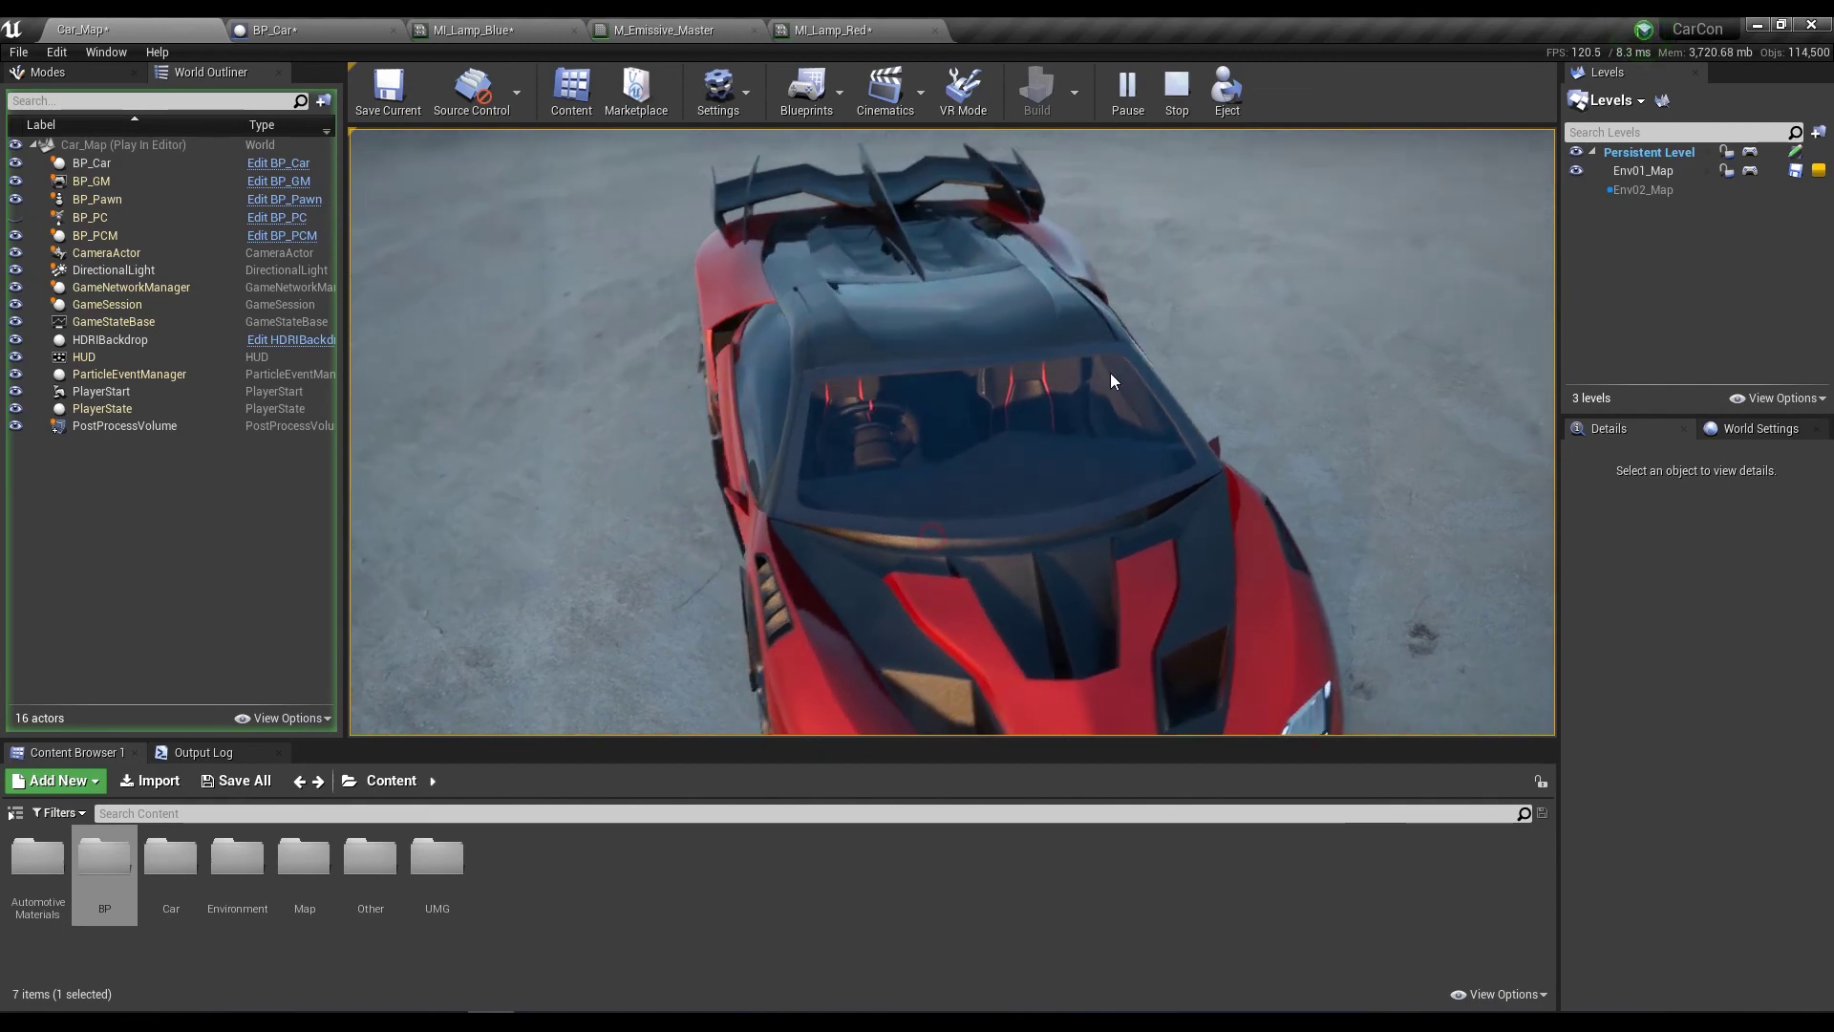
mouse_move(1224, 460)
mouse_down()
mouse_move(1063, 398)
mouse_move(1074, 422)
mouse_up()
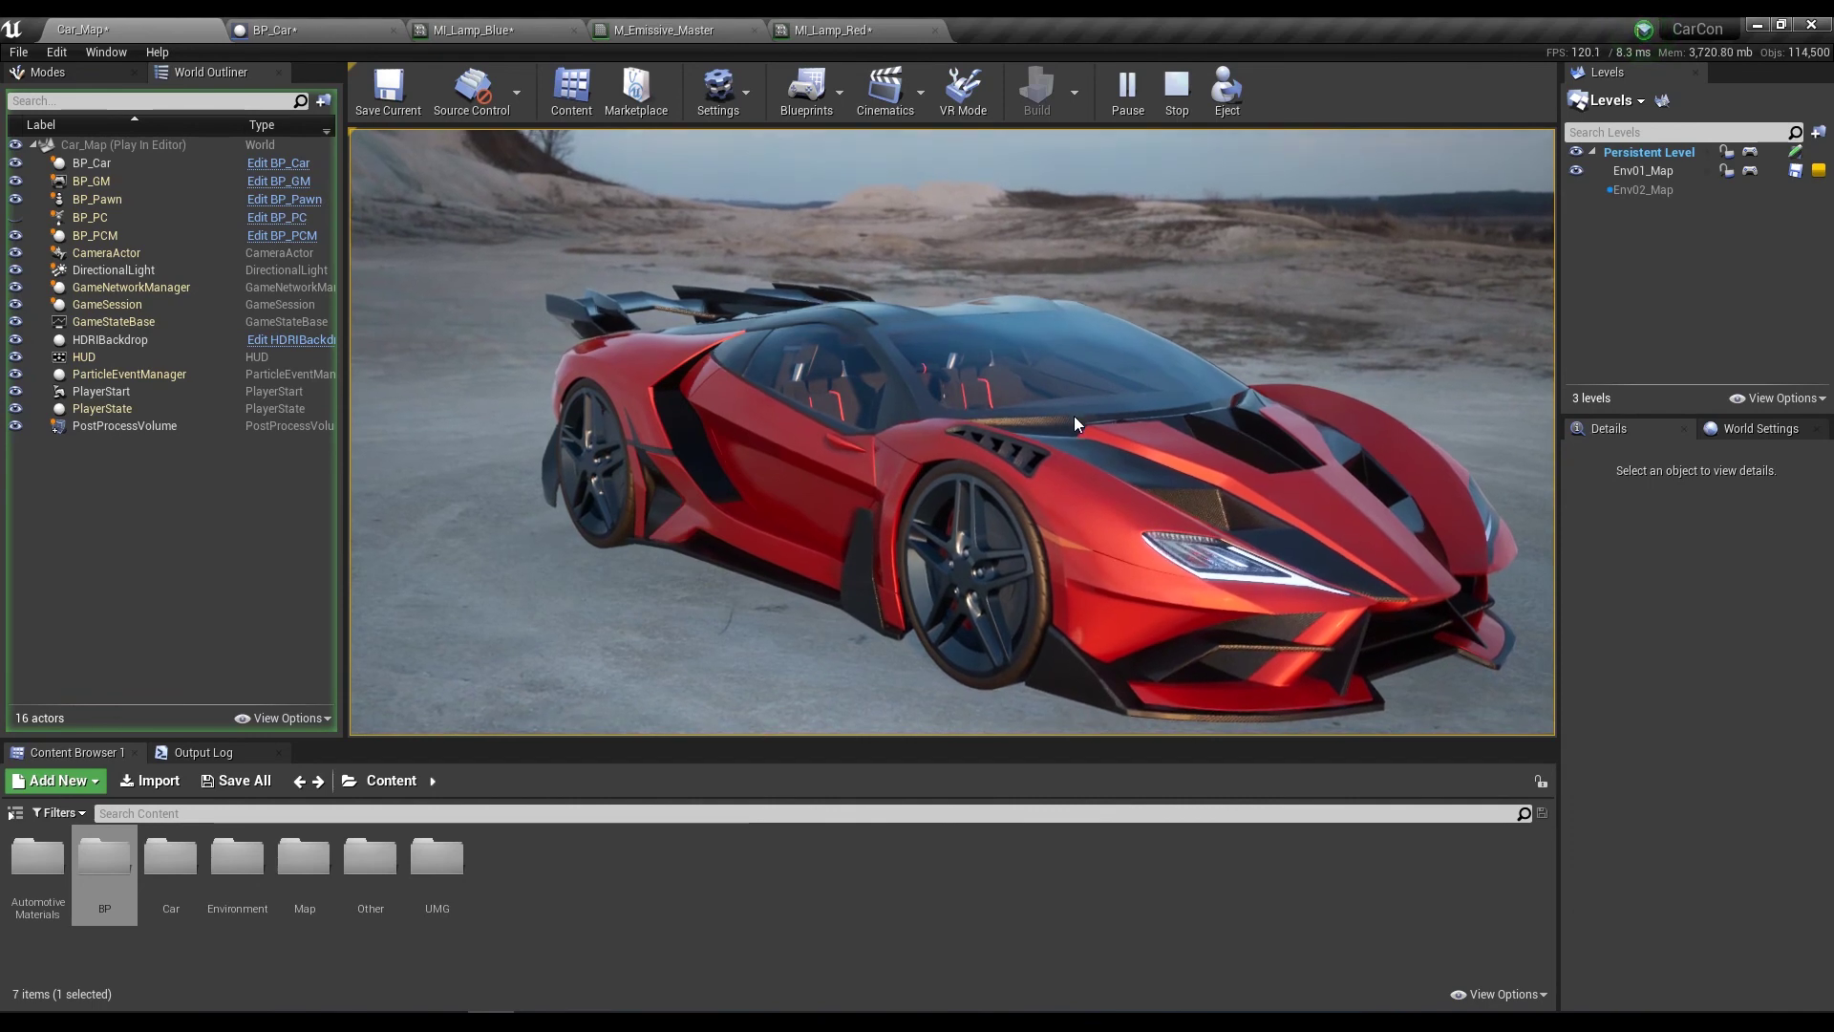